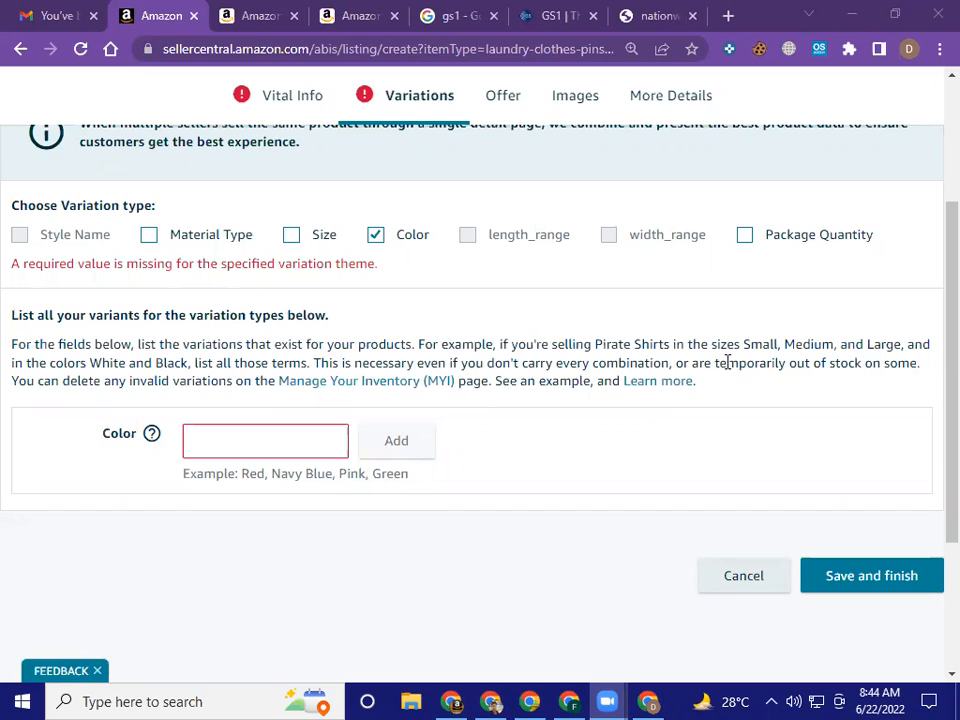
{"action": "left_click", "coordinate": [244, 440]}
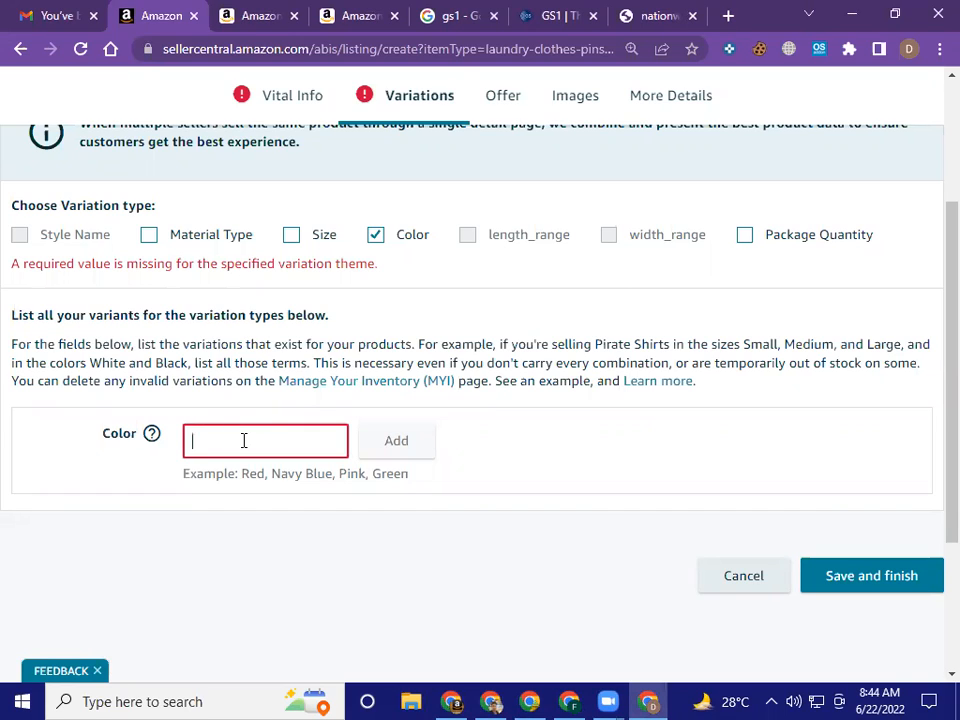
{"action": "type", "text": "Black"}
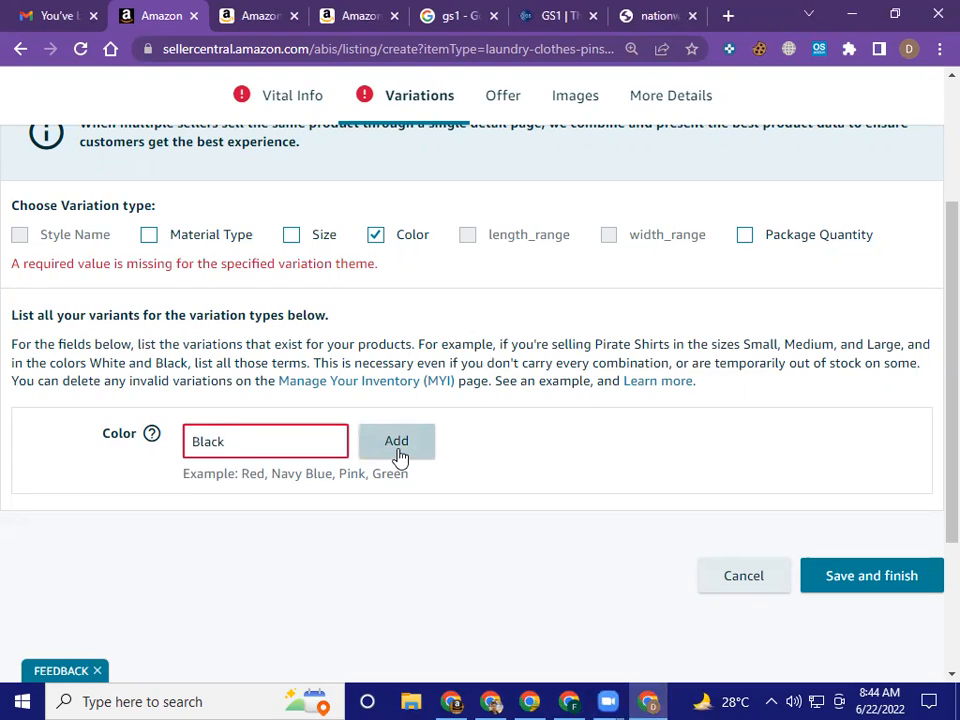
{"action": "key", "text": "ctrl+a"}
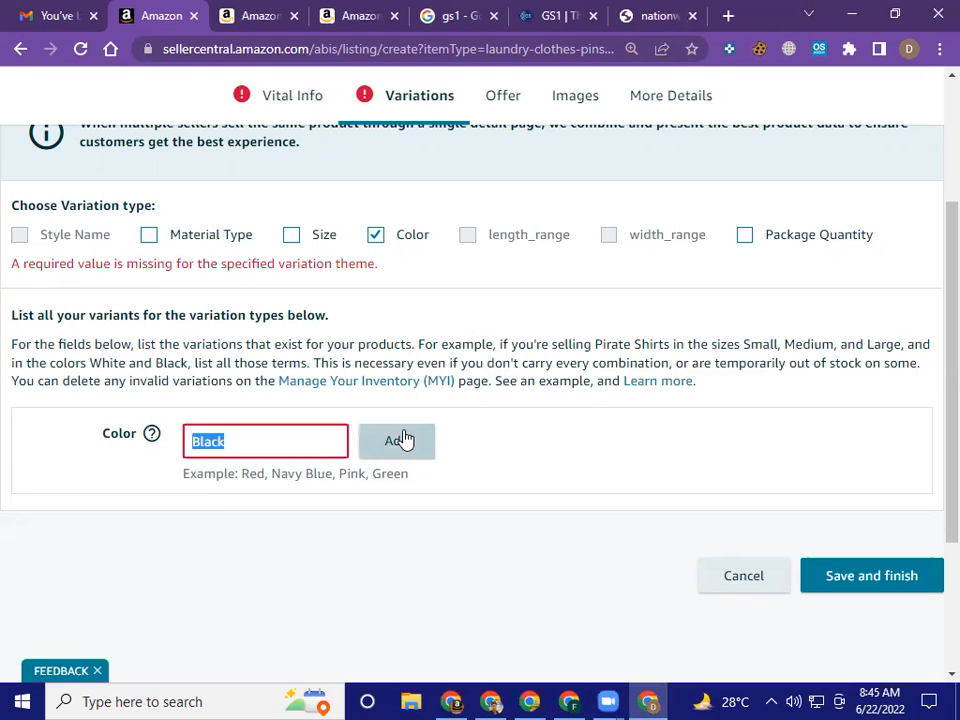
{"action": "key", "text": "BackSpace"}
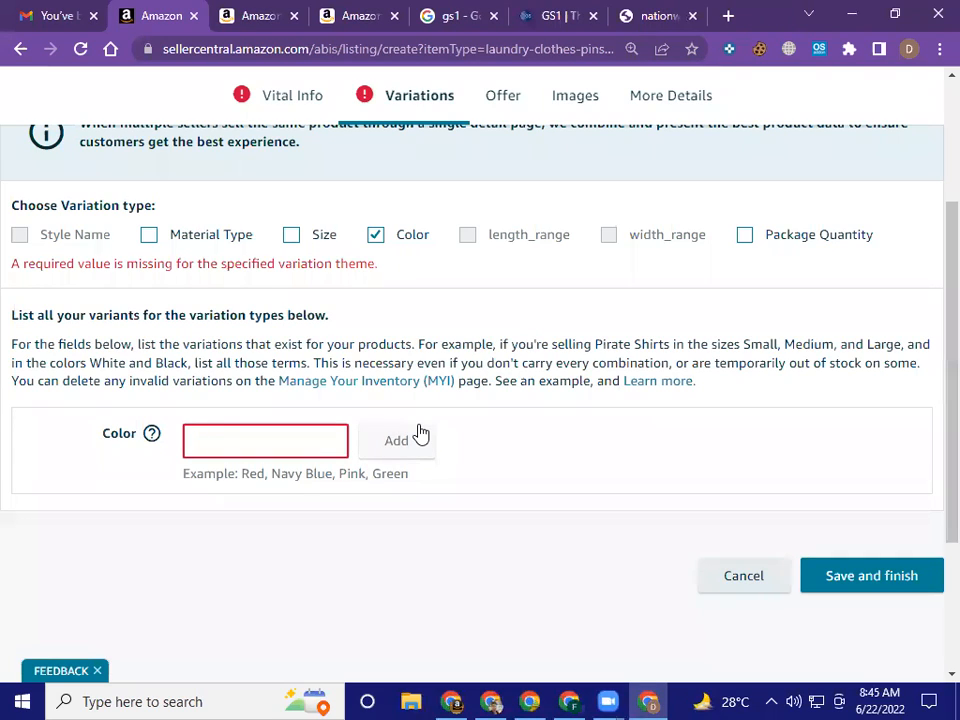
Deselect Color as the variation type and go to the Seller SKU field in the listing's offer details
{"action": "left_click", "coordinate": [375, 236]}
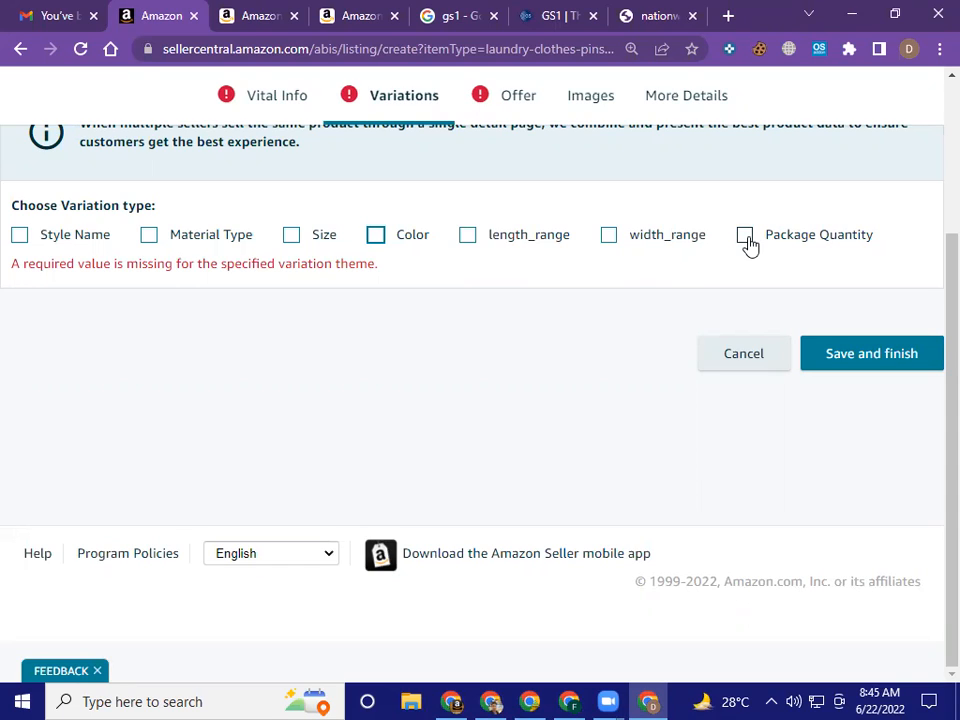
{"action": "scroll", "coordinate": [750, 290], "scroll_direction": "up", "scroll_amount": 3}
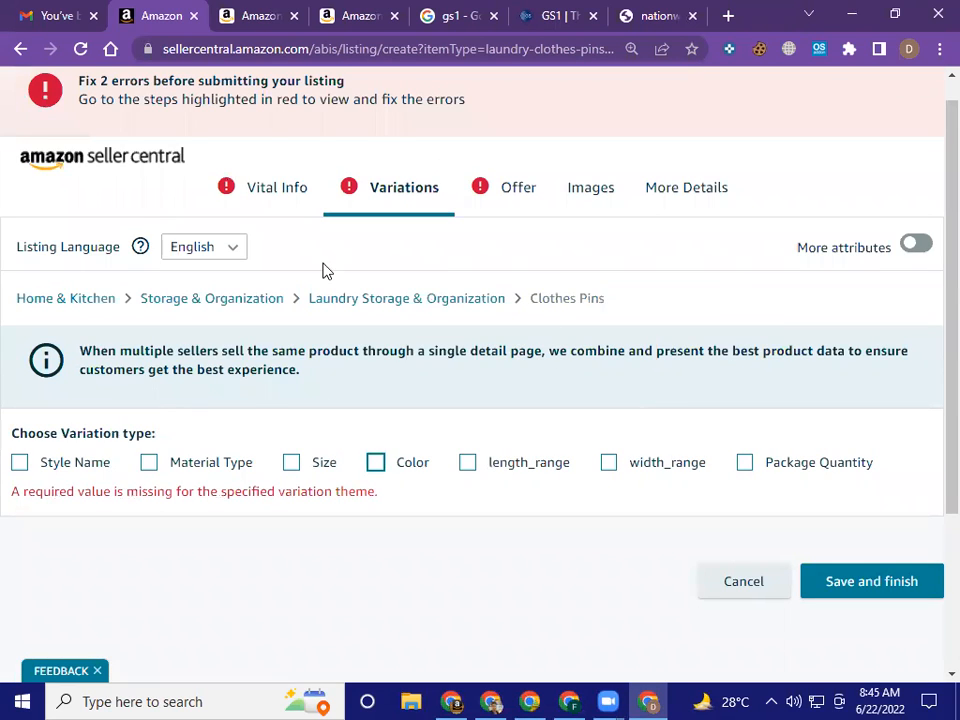
{"action": "left_click", "coordinate": [507, 210]}
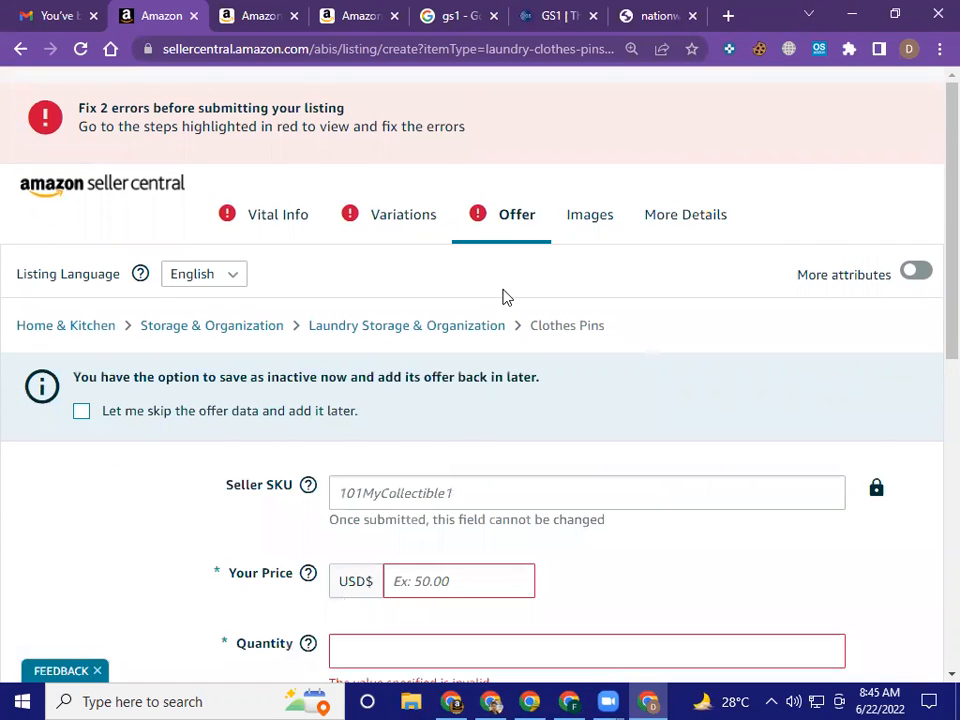
{"action": "scroll", "coordinate": [505, 292], "scroll_direction": "down", "scroll_amount": 3}
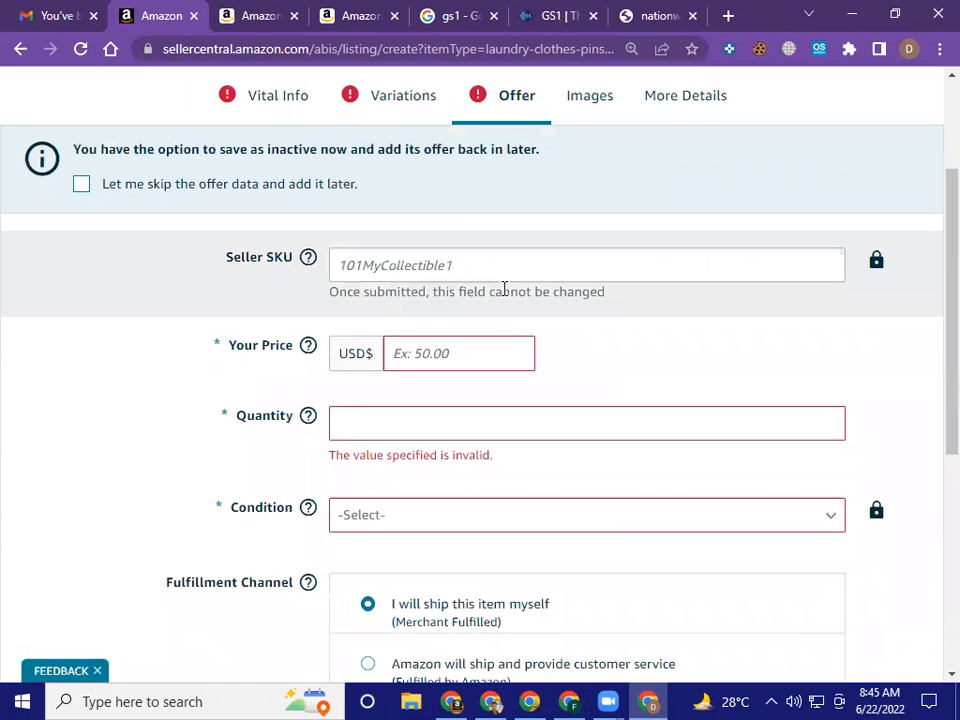
{"action": "left_click", "coordinate": [500, 261]}
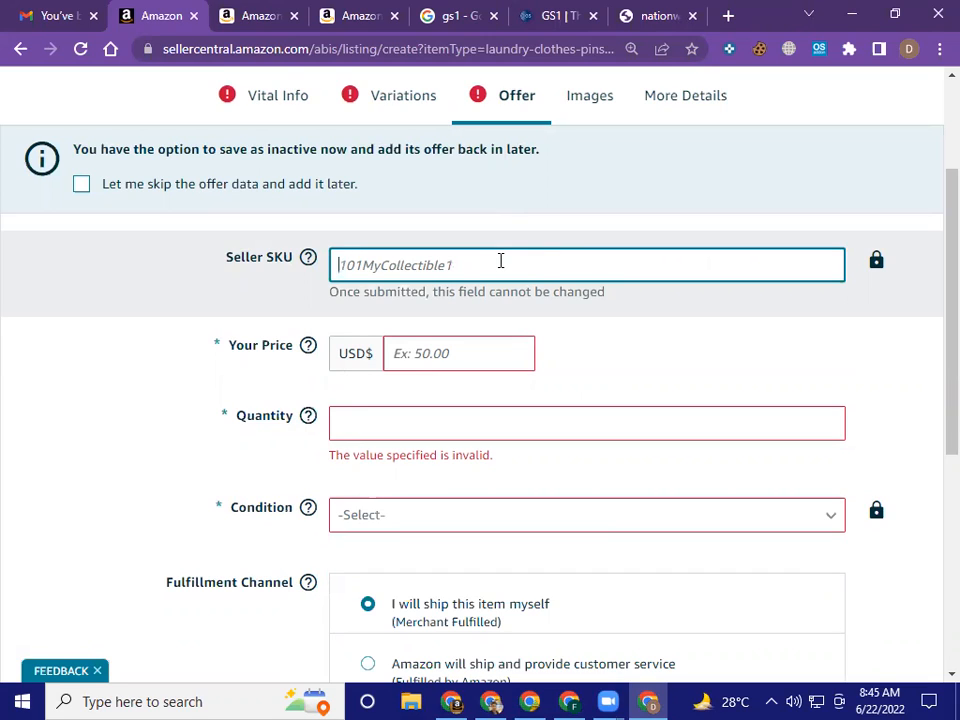
{"action": "type", "text": "Pe"}
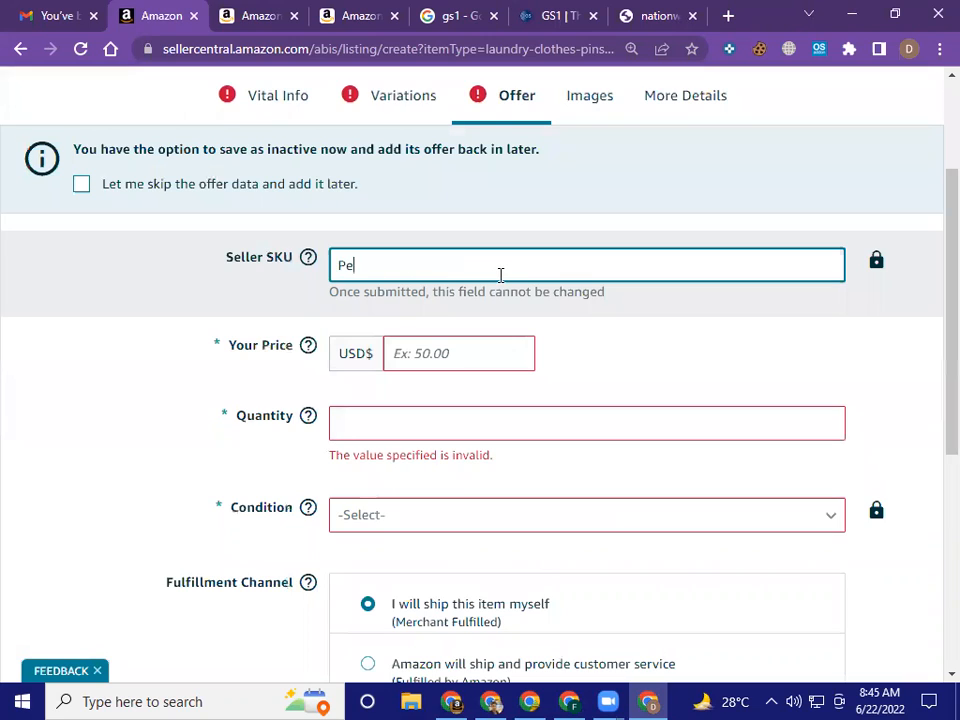
{"action": "type", "text": "g"}
{"action": "key", "text": "BackSpace"}
{"action": "key", "text": "BackSpace"}
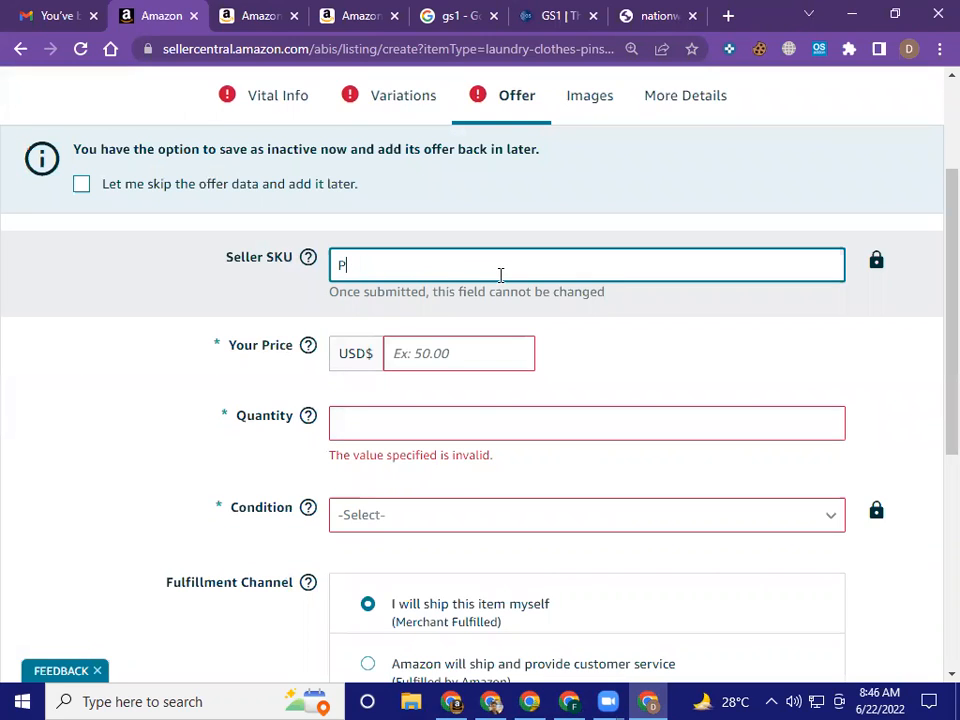
{"action": "key", "text": "BackSpace"}
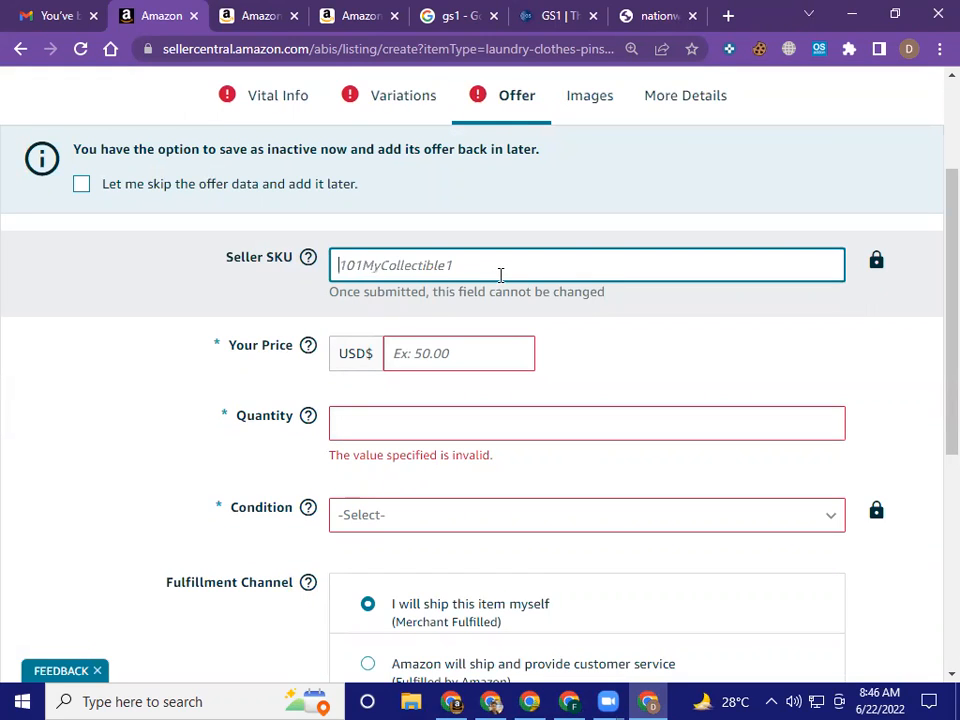
Enter WP23P001 as the seller SKU of the clothes pins offer
{"action": "type", "text": "W"}
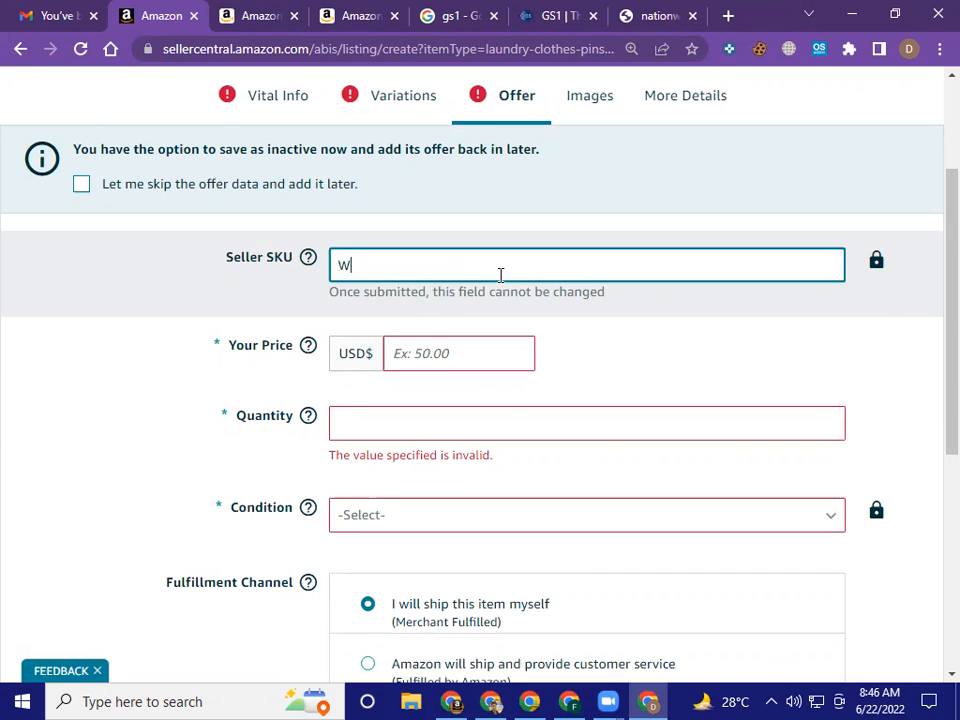
{"action": "type", "text": "P"}
{"action": "type", "text": "23"}
{"action": "type", "text": "P001"}
Replace the seller SKU with the descriptive code Woodenpegs001
{"action": "key", "text": "ctrl+a"}
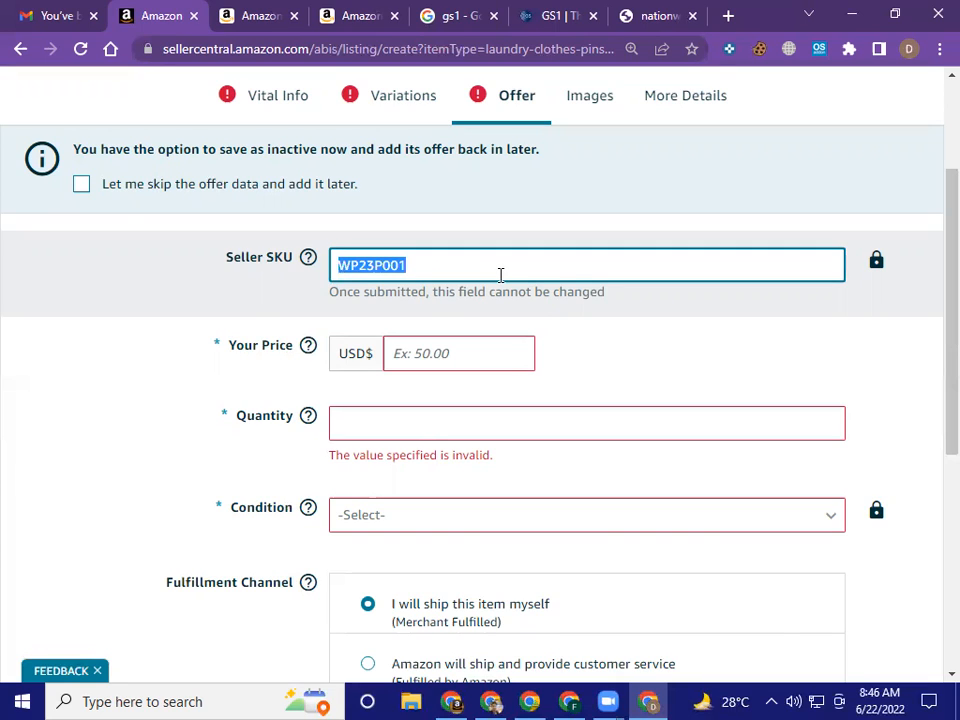
{"action": "type", "text": "W"}
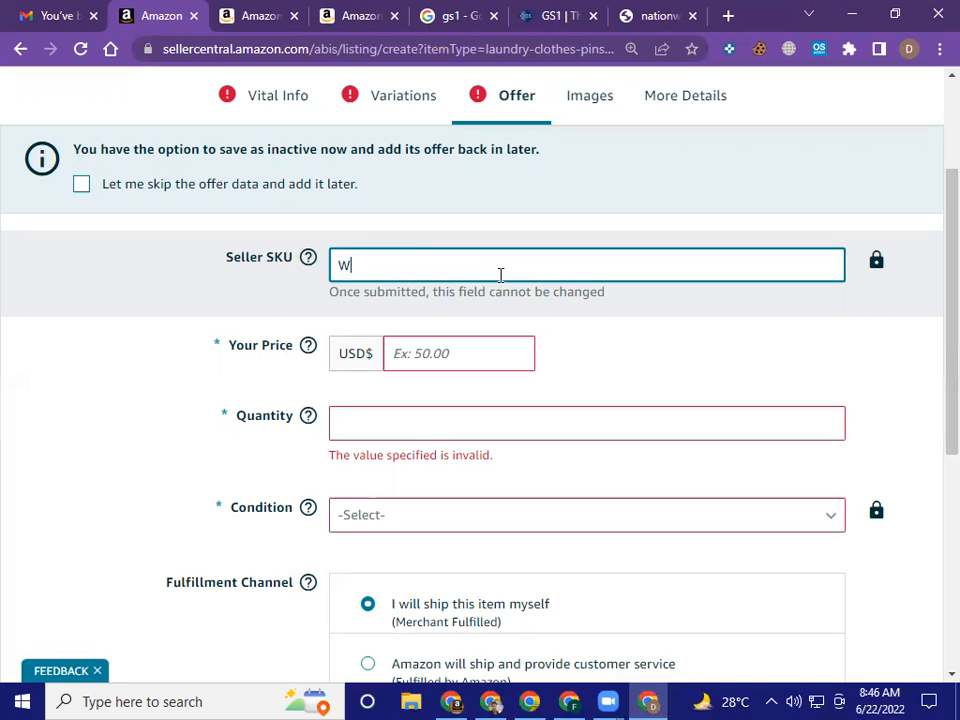
{"action": "type", "text": "oodenpegs"}
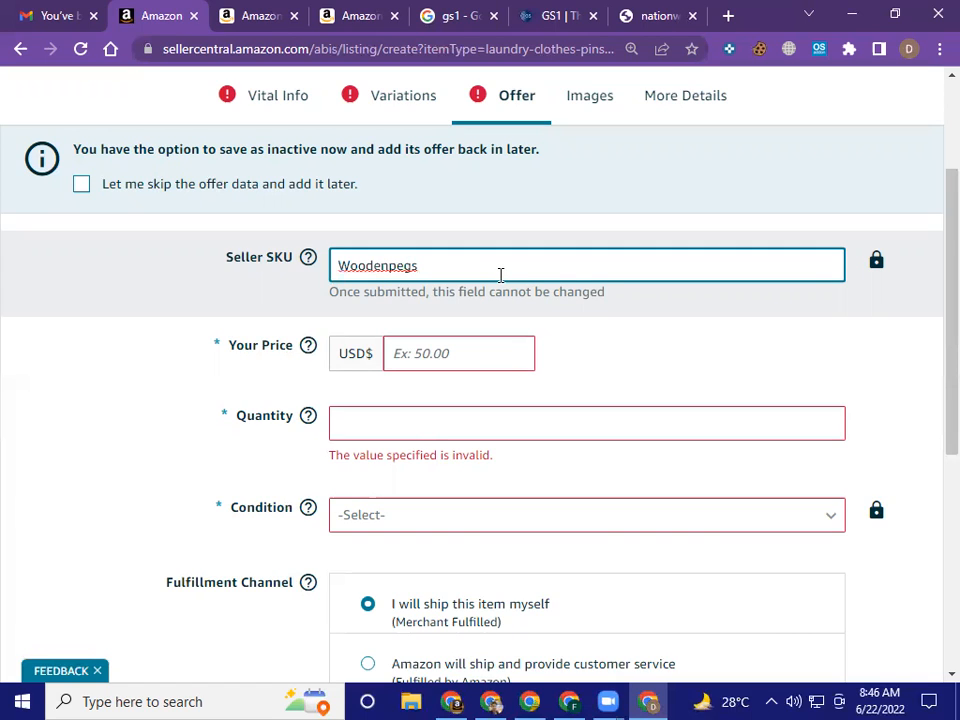
{"action": "type", "text": "001"}
Replace the seller SKU with the short code WP001
{"action": "key", "text": "ctrl+a"}
{"action": "key", "text": "BackSpace"}
{"action": "type", "text": "WP00"}
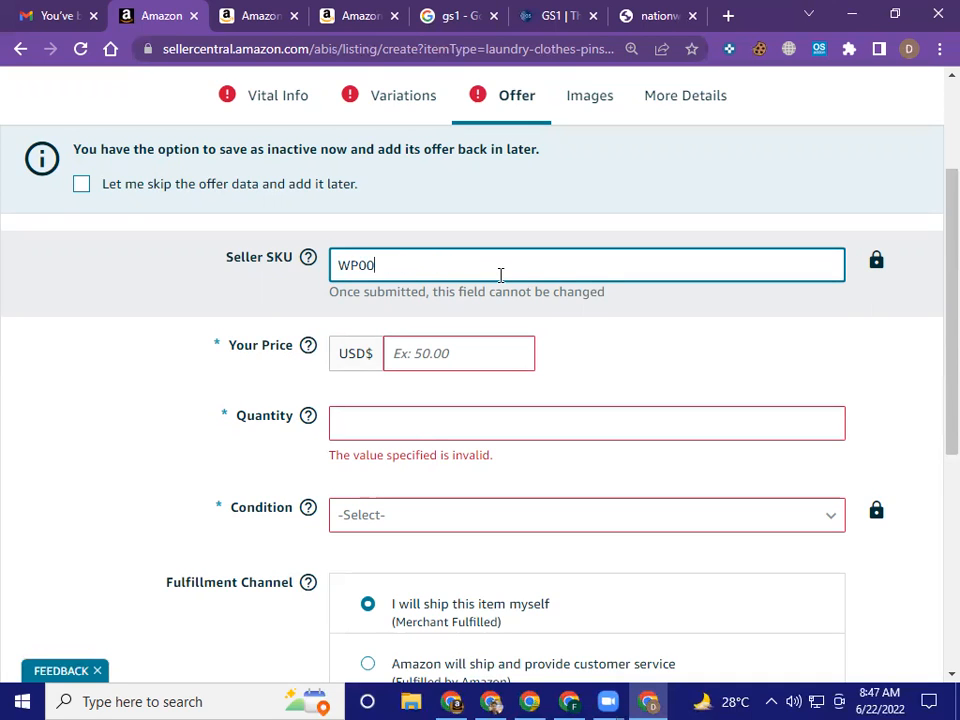
{"action": "type", "text": "1"}
Check competing wooden clothespin prices on the open Amazon store pages and set the offer's price to USD 8.99
{"action": "left_click", "coordinate": [431, 356]}
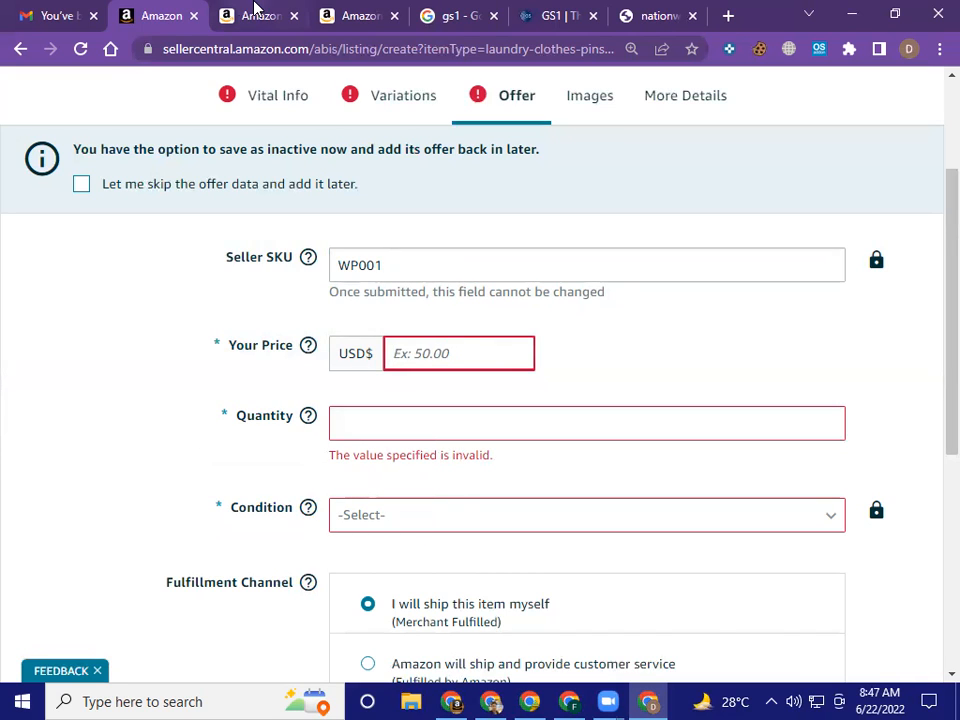
{"action": "left_click", "coordinate": [254, 15]}
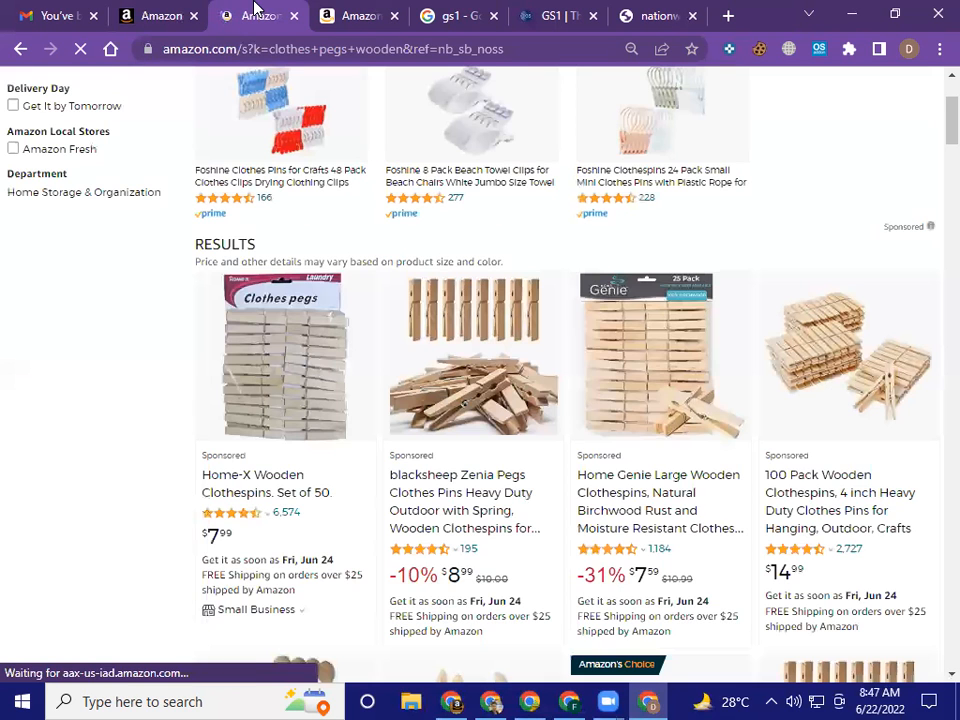
{"action": "left_click", "coordinate": [355, 12]}
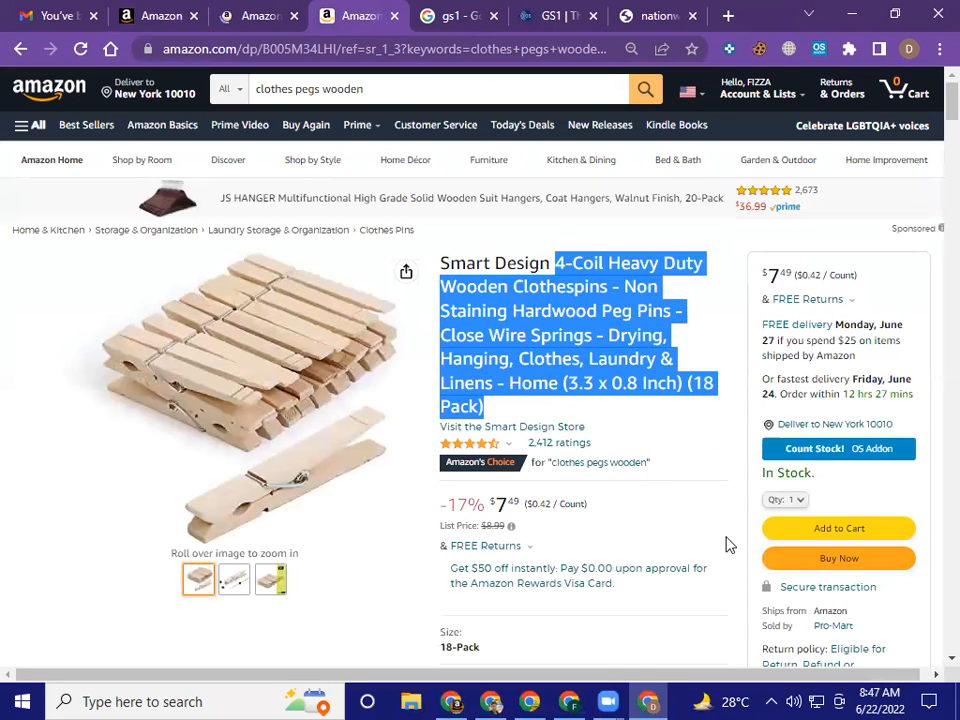
{"action": "left_click", "coordinate": [729, 545]}
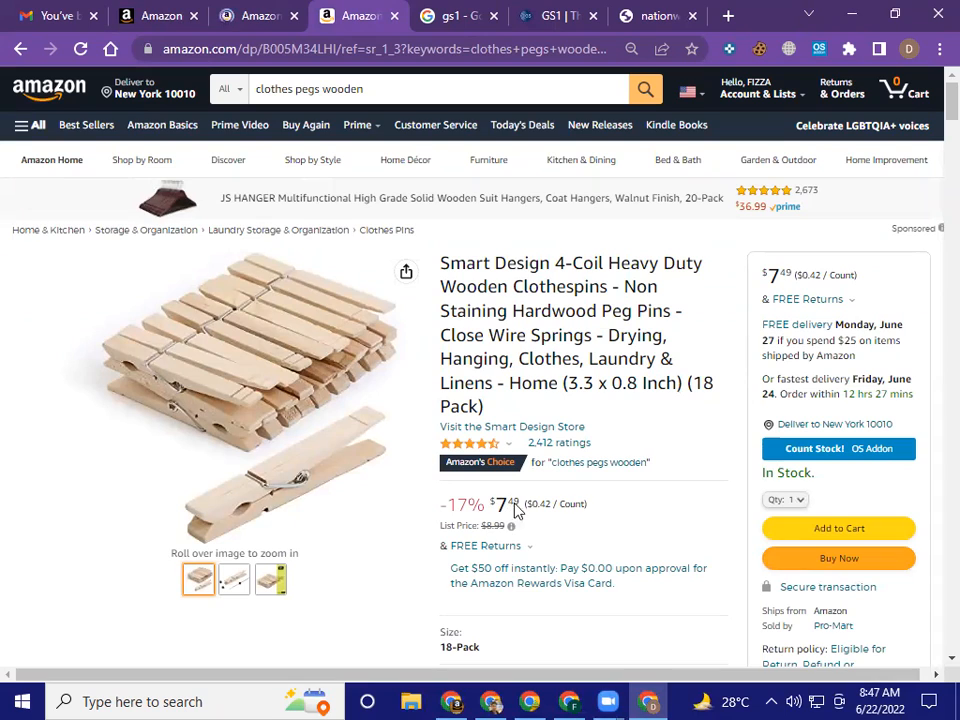
{"action": "left_click", "coordinate": [255, 10]}
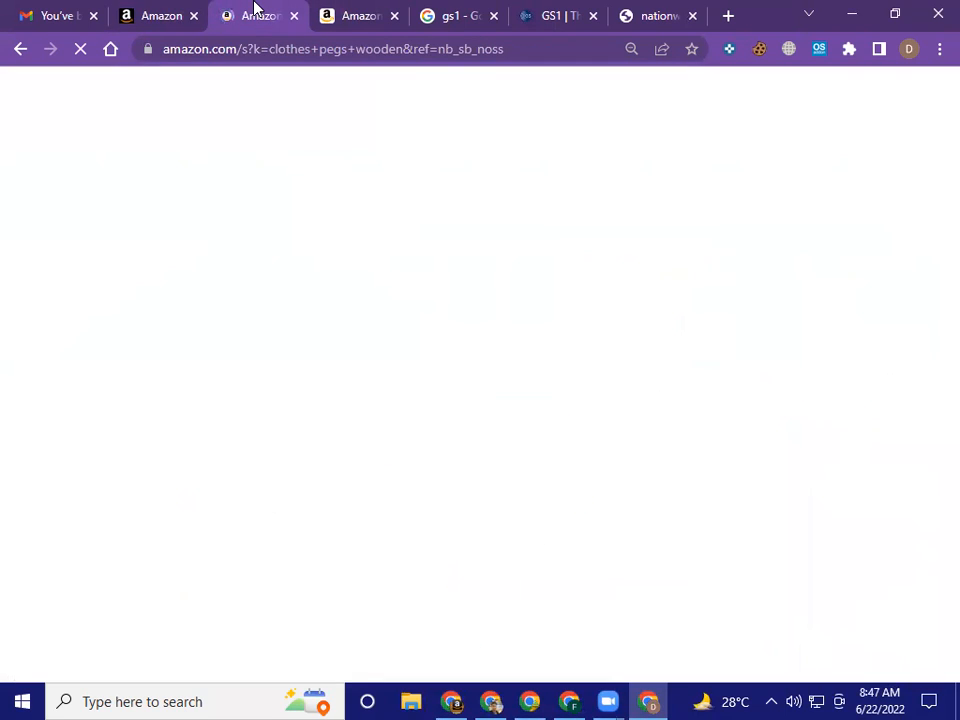
{"action": "left_click", "coordinate": [144, 8]}
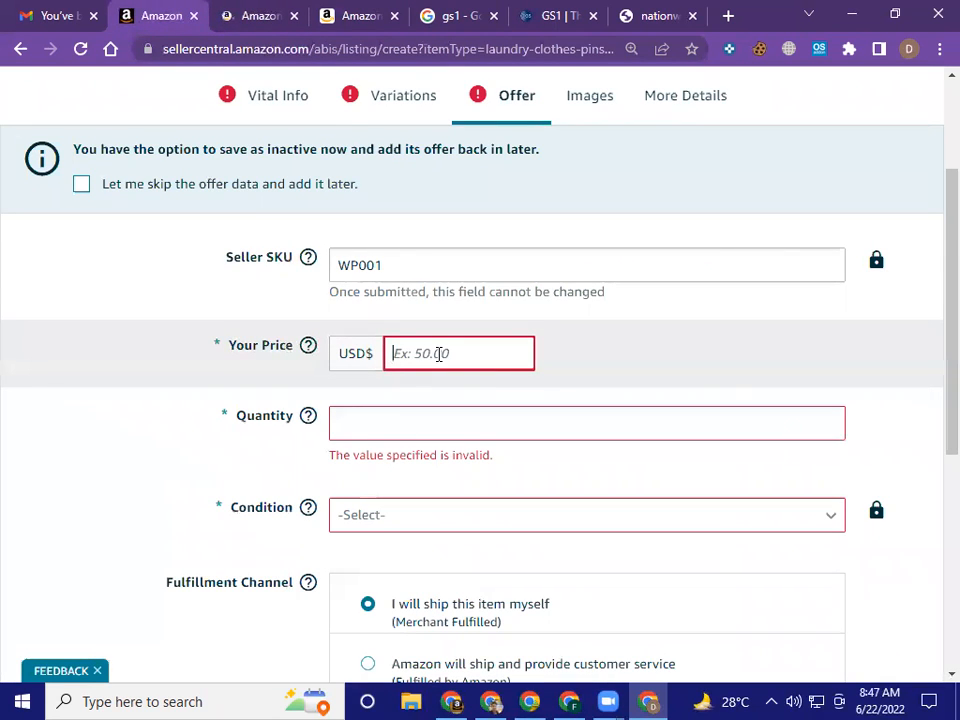
{"action": "type", "text": "8"}
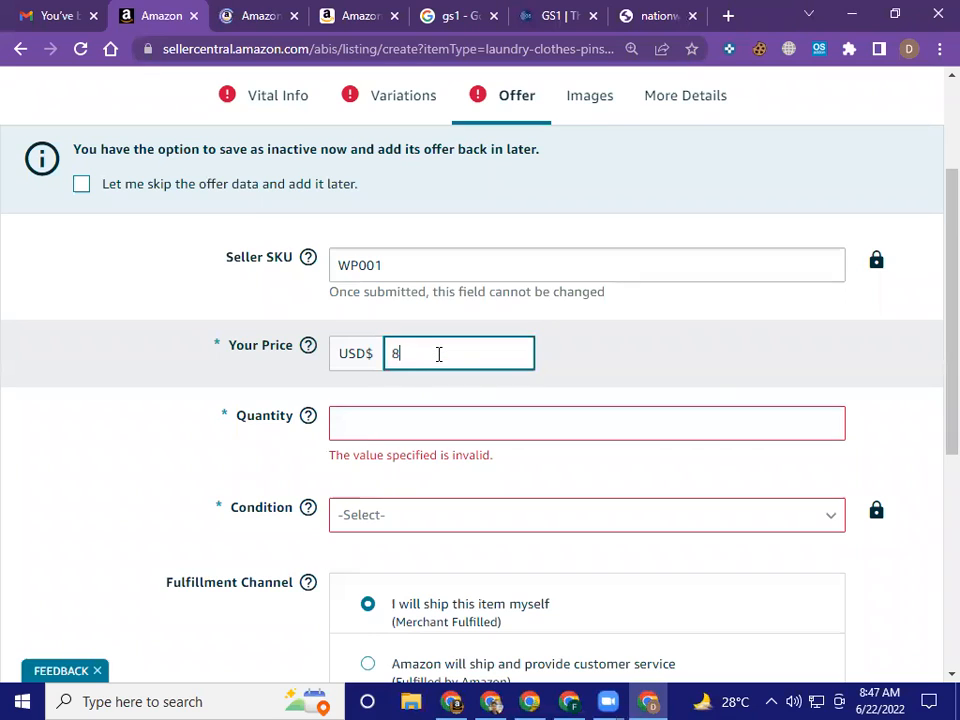
{"action": "type", "text": ".99"}
{"action": "left_click", "coordinate": [603, 362]}
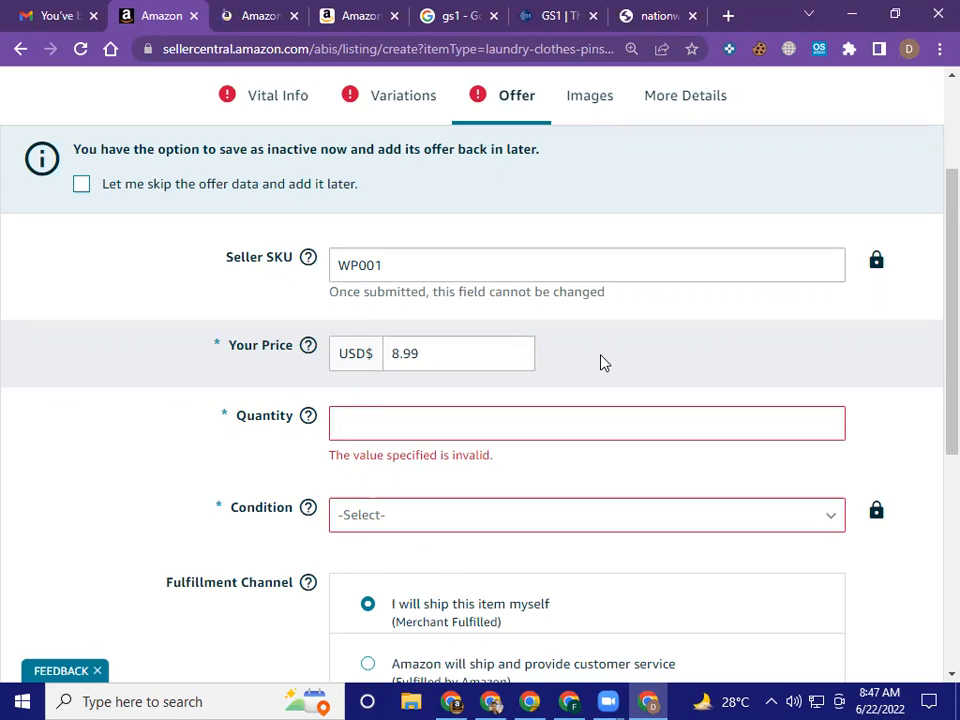
Set the offer's available quantity to 100
{"action": "scroll", "coordinate": [603, 362], "scroll_direction": "down", "scroll_amount": 1}
{"action": "left_click", "coordinate": [514, 328]}
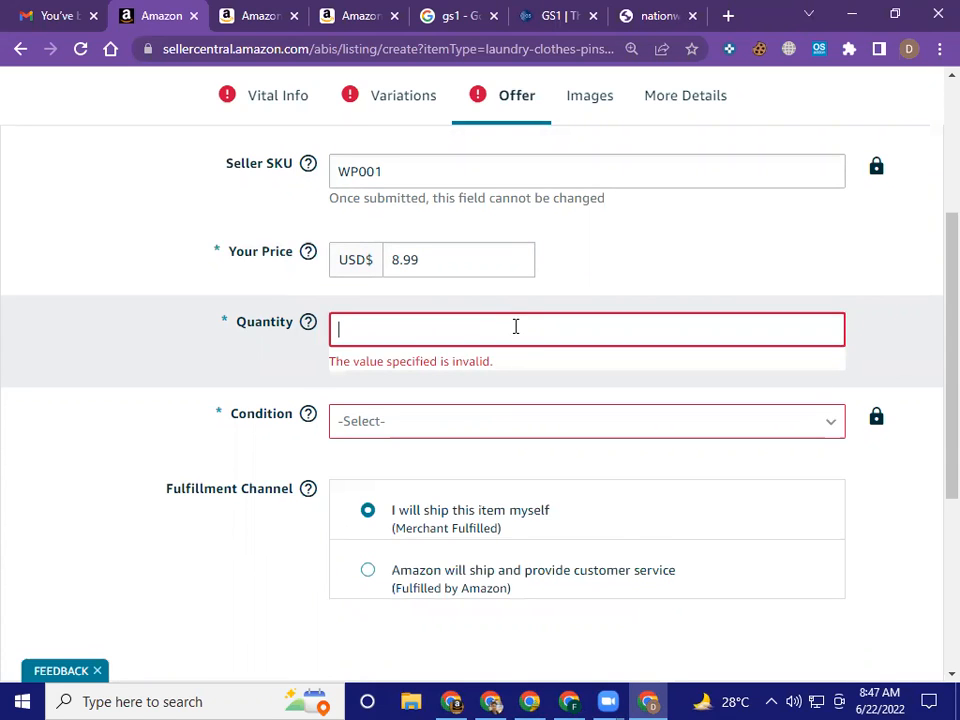
{"action": "type", "text": "100"}
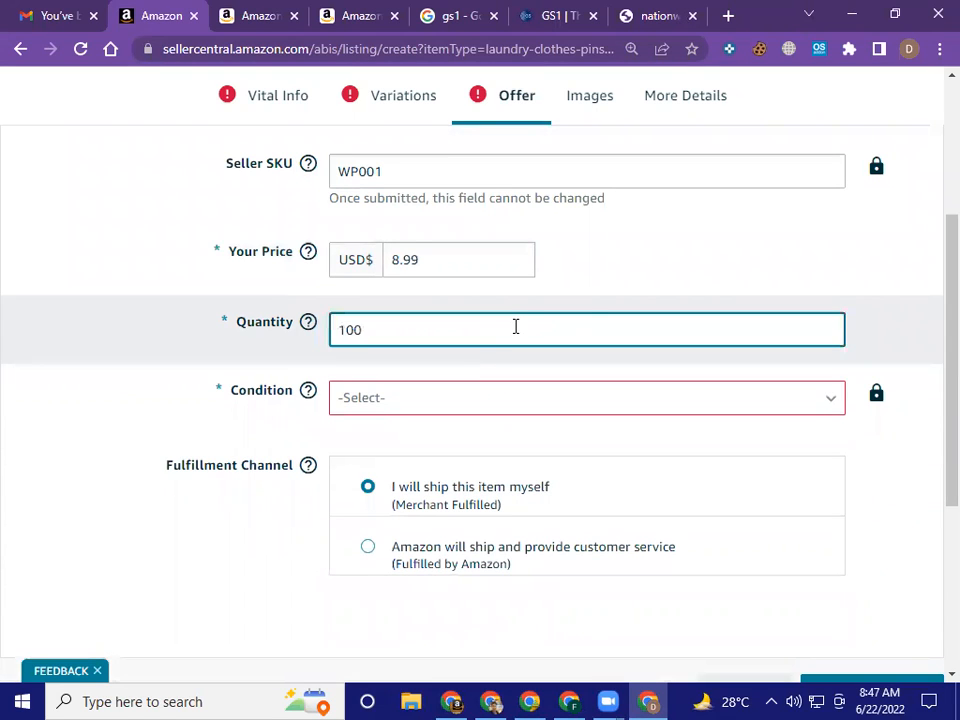
{"action": "left_click", "coordinate": [798, 288]}
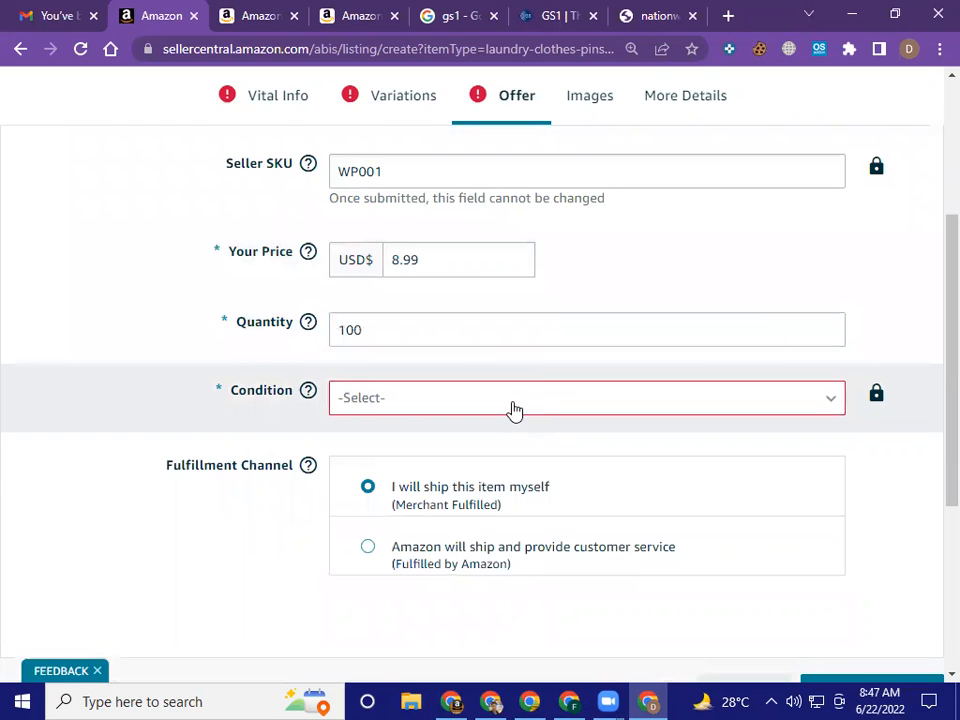
Set the item's condition to New
{"action": "left_click", "coordinate": [512, 408]}
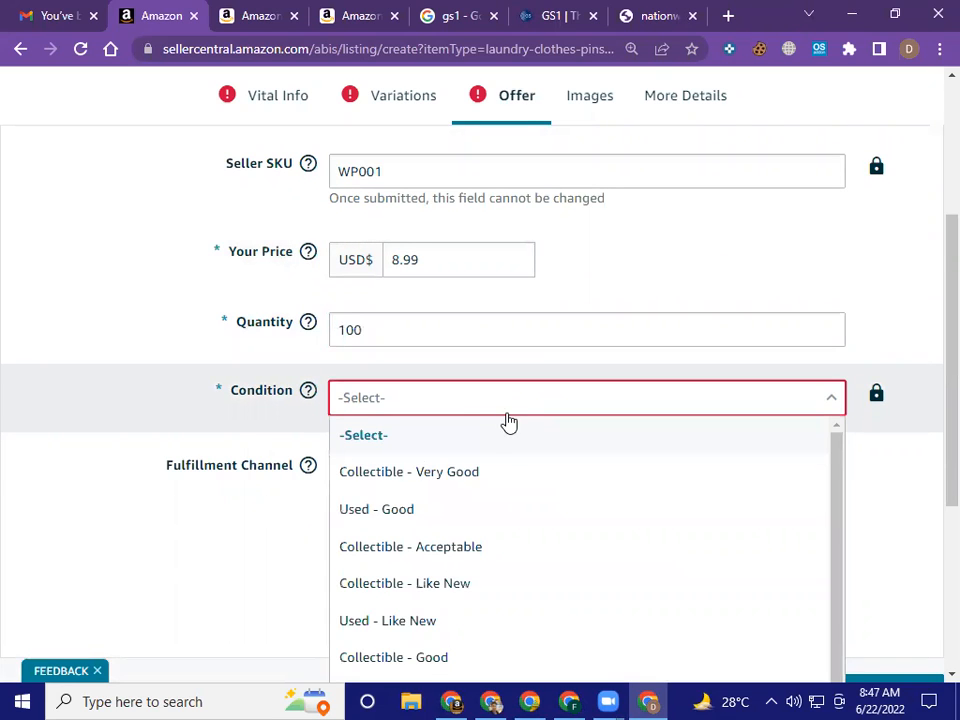
{"action": "scroll", "coordinate": [505, 430], "scroll_direction": "down", "scroll_amount": 1}
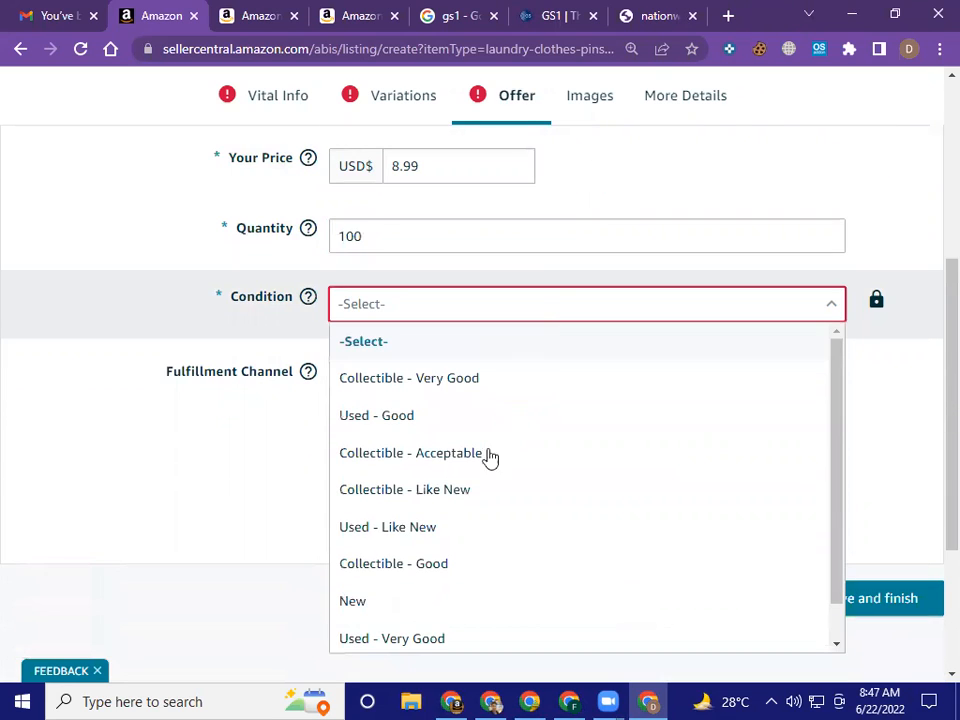
{"action": "left_click", "coordinate": [415, 600]}
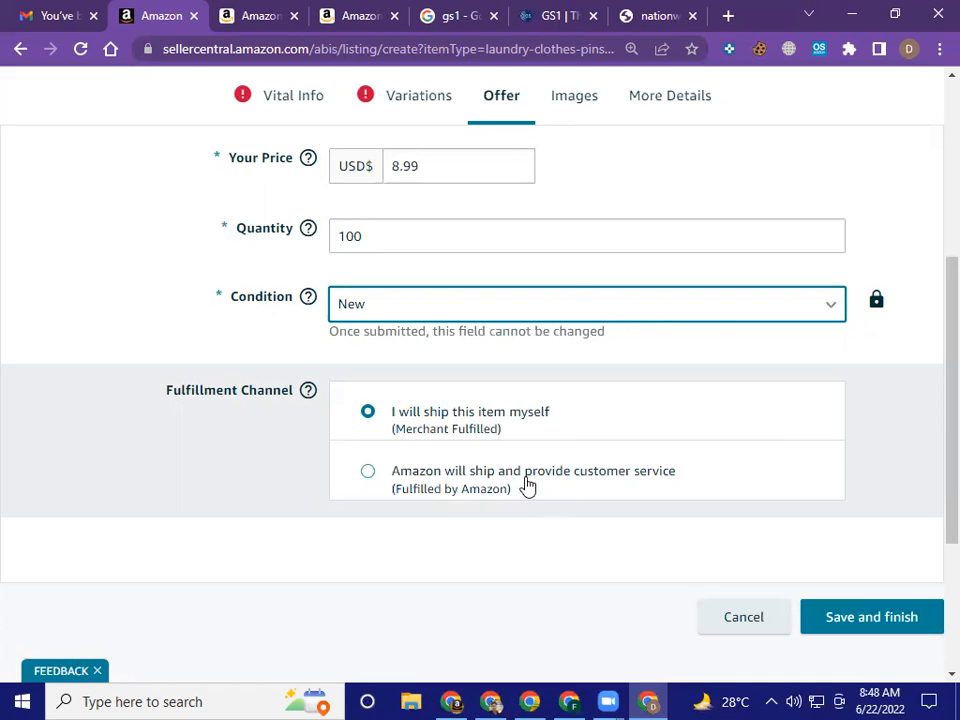
Choose Fulfilled by Amazon as the fulfillment channel and review the completed offer details
{"action": "left_click", "coordinate": [431, 482]}
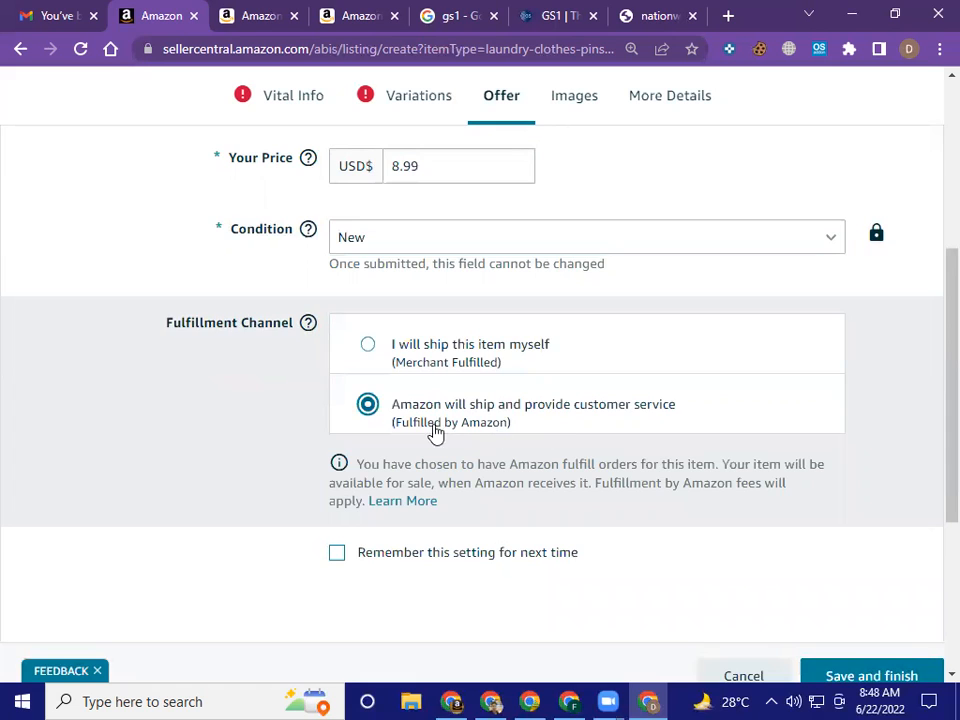
{"action": "scroll", "coordinate": [475, 443], "scroll_direction": "up", "scroll_amount": 1}
{"action": "scroll", "coordinate": [475, 443], "scroll_direction": "up", "scroll_amount": 1}
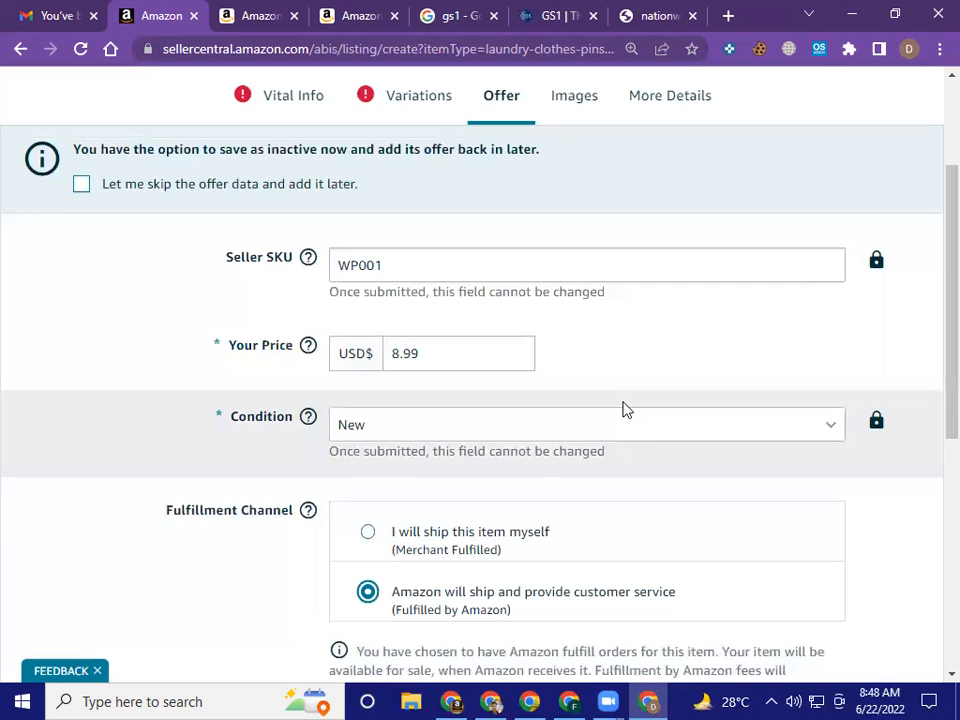
{"action": "scroll", "coordinate": [622, 408], "scroll_direction": "down", "scroll_amount": 1}
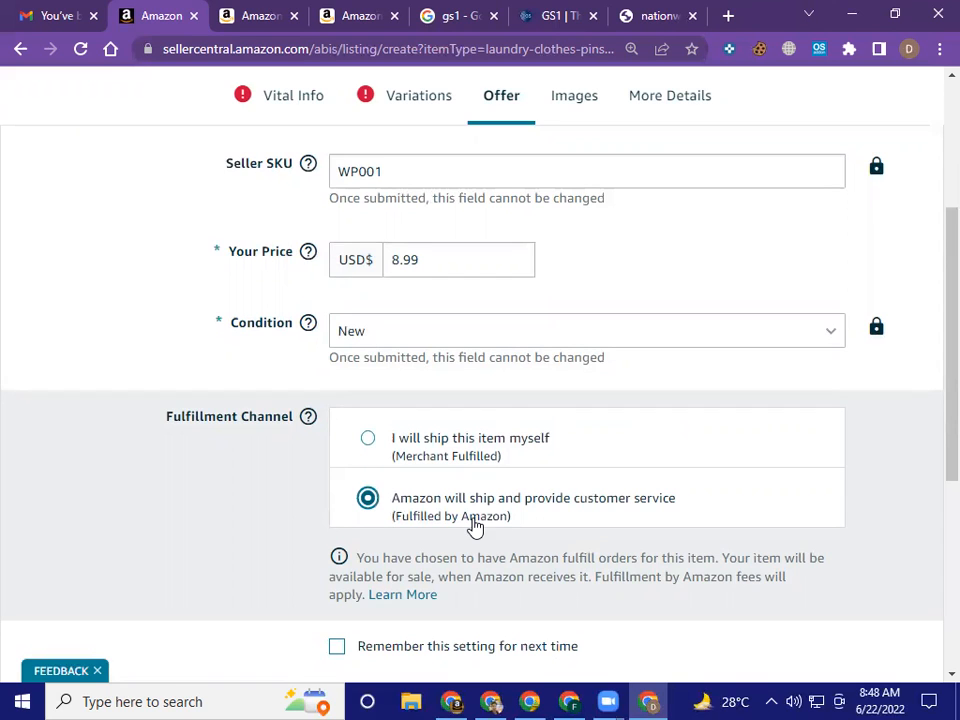
{"action": "scroll", "coordinate": [475, 527], "scroll_direction": "down", "scroll_amount": 2}
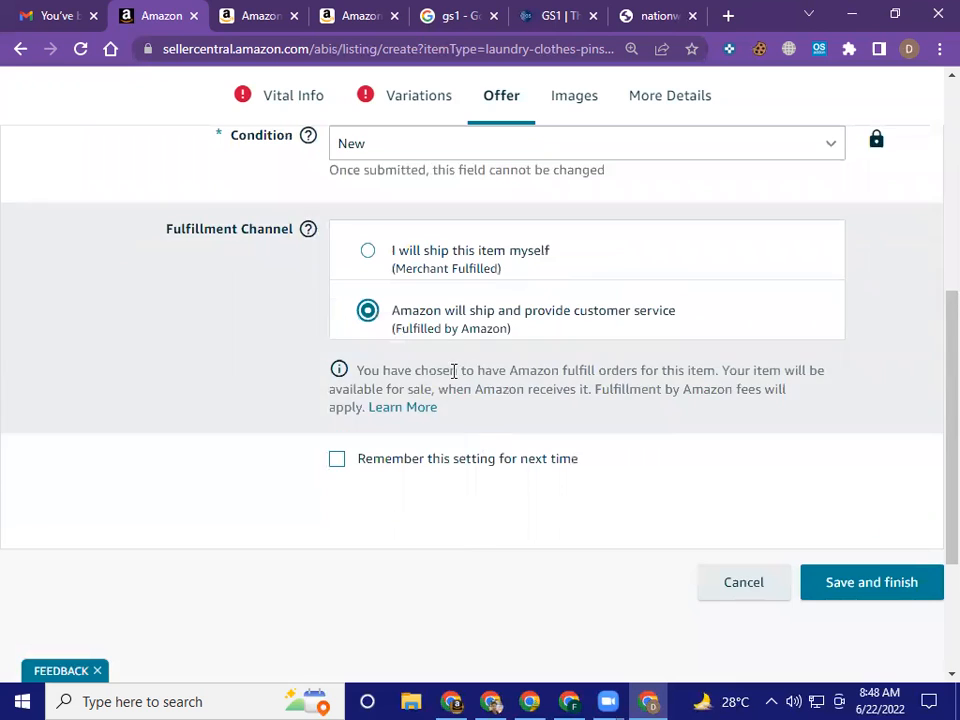
Open the listing's Images section and examine the upload slots for the main and additional product images
{"action": "scroll", "coordinate": [452, 371], "scroll_direction": "up", "scroll_amount": 4}
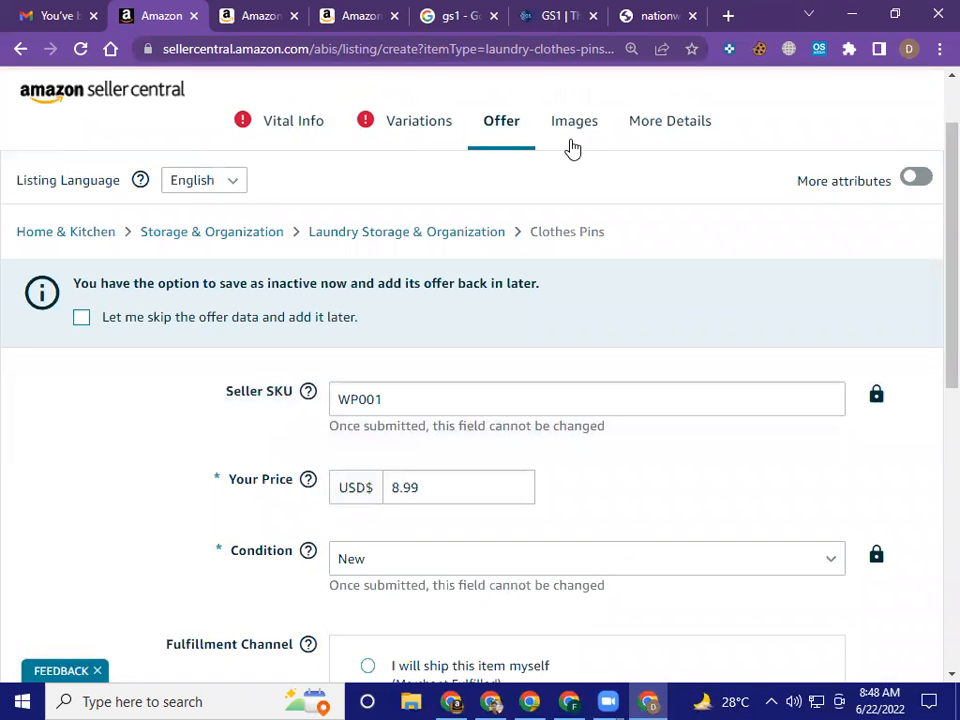
{"action": "left_click", "coordinate": [571, 130]}
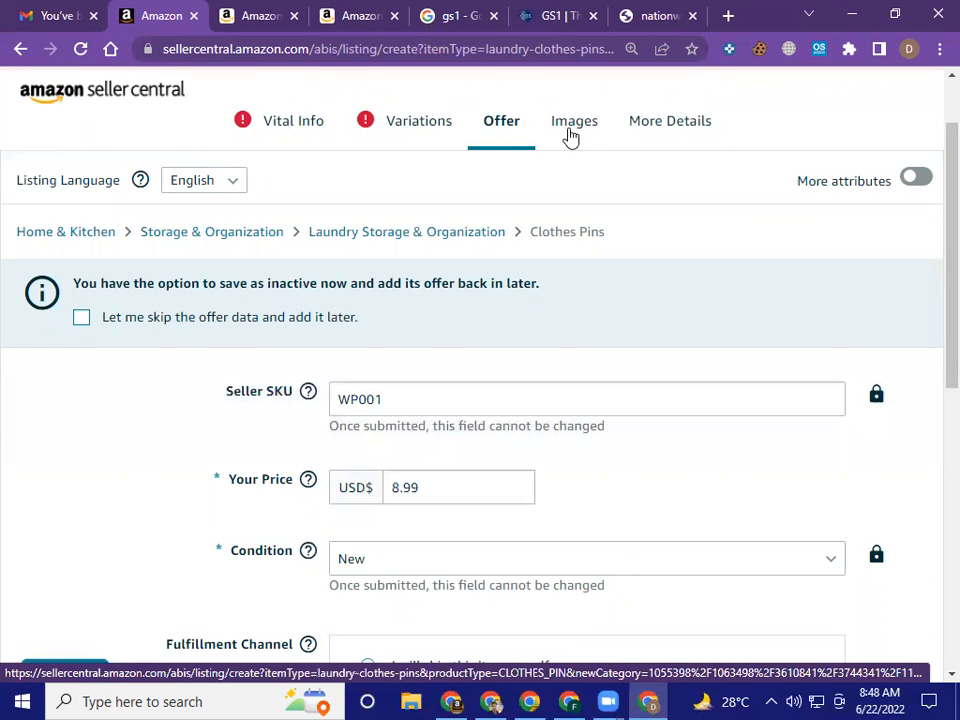
{"action": "scroll", "coordinate": [477, 266], "scroll_direction": "down", "scroll_amount": 4}
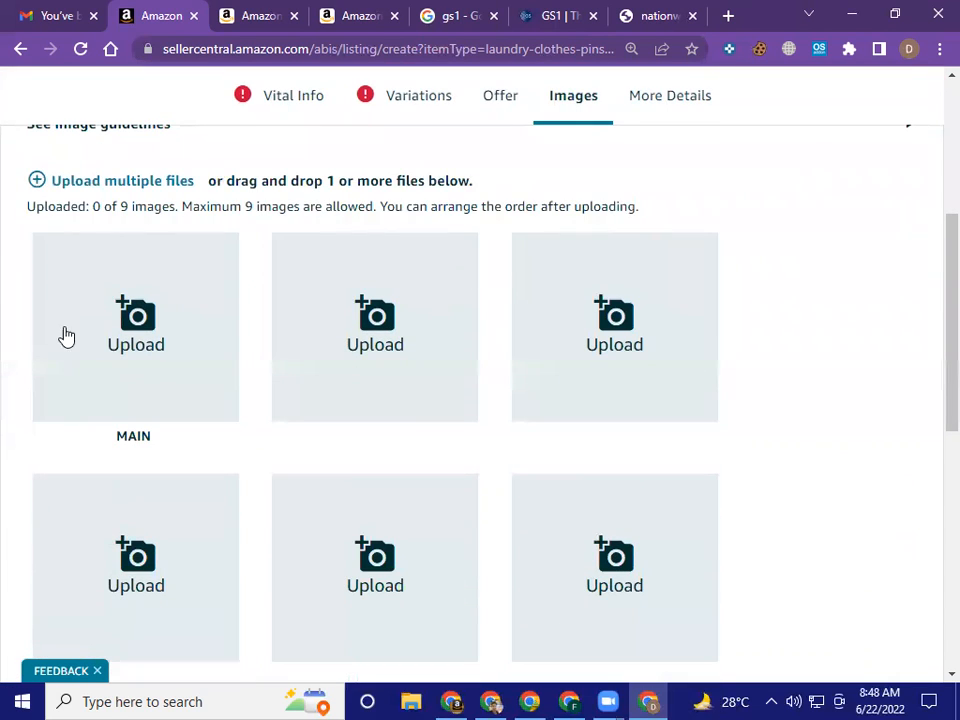
{"action": "scroll", "coordinate": [398, 354], "scroll_direction": "down", "scroll_amount": 3}
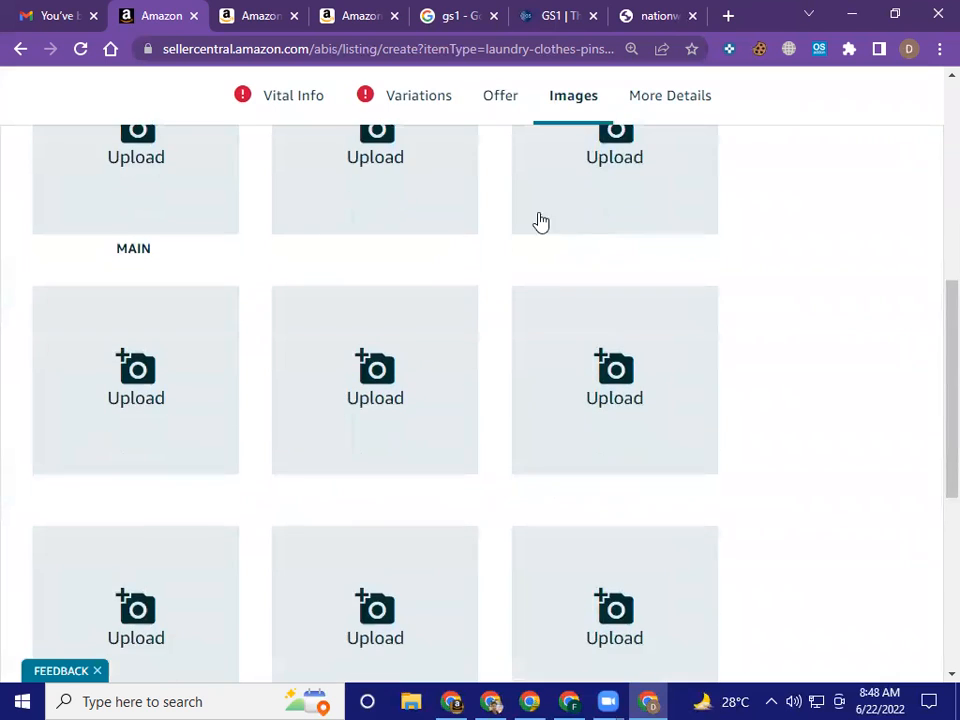
{"action": "scroll", "coordinate": [186, 357], "scroll_direction": "down", "scroll_amount": 2}
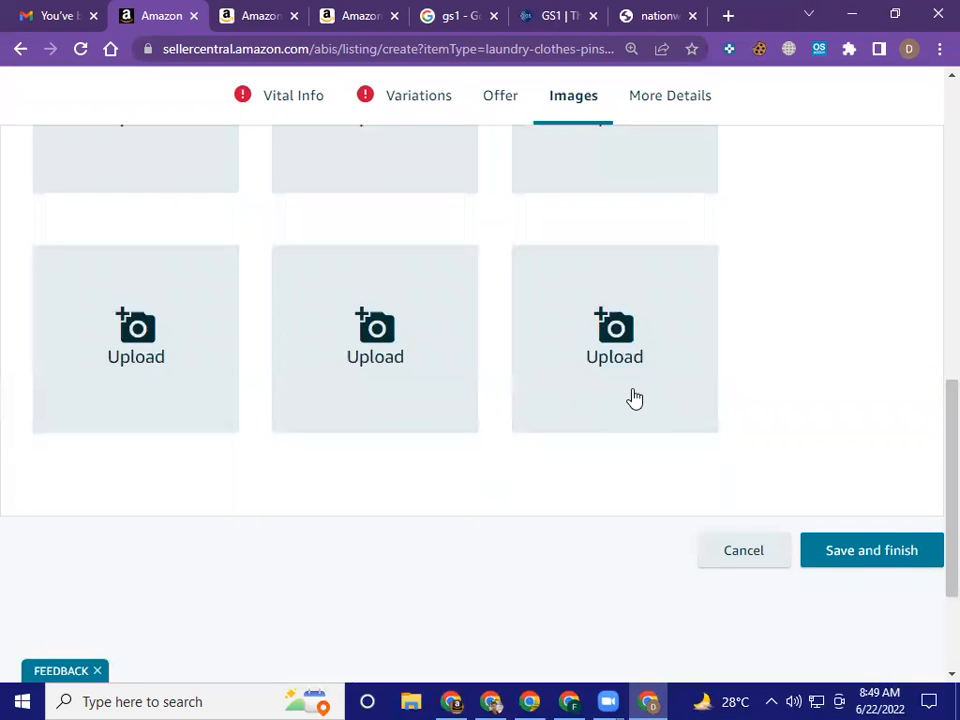
{"action": "scroll", "coordinate": [634, 398], "scroll_direction": "up", "scroll_amount": 5}
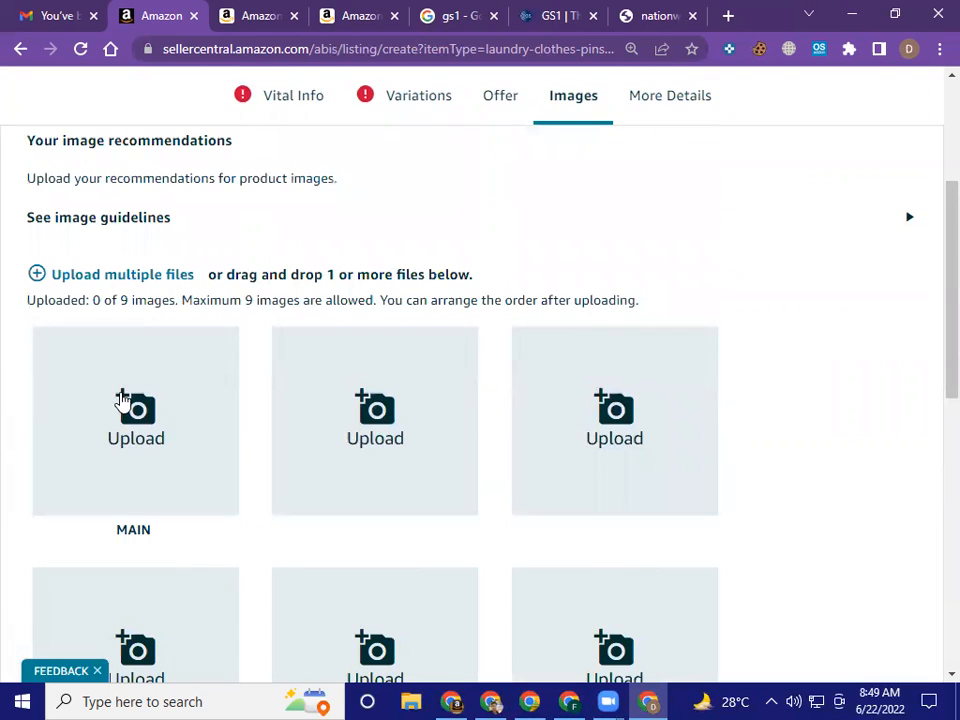
Examine the Smart Design wooden clothespins' main, dimensions and branded images in the expanded view on the competitor's Amazon product page
{"action": "left_click", "coordinate": [350, 12]}
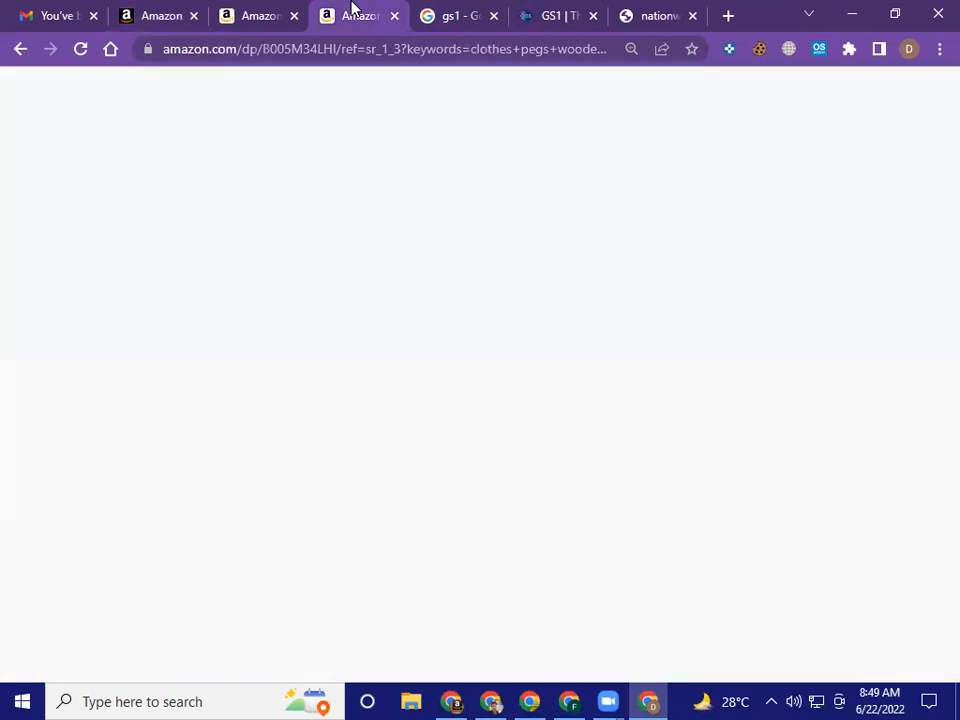
{"action": "mouse_move", "coordinate": [251, 398]}
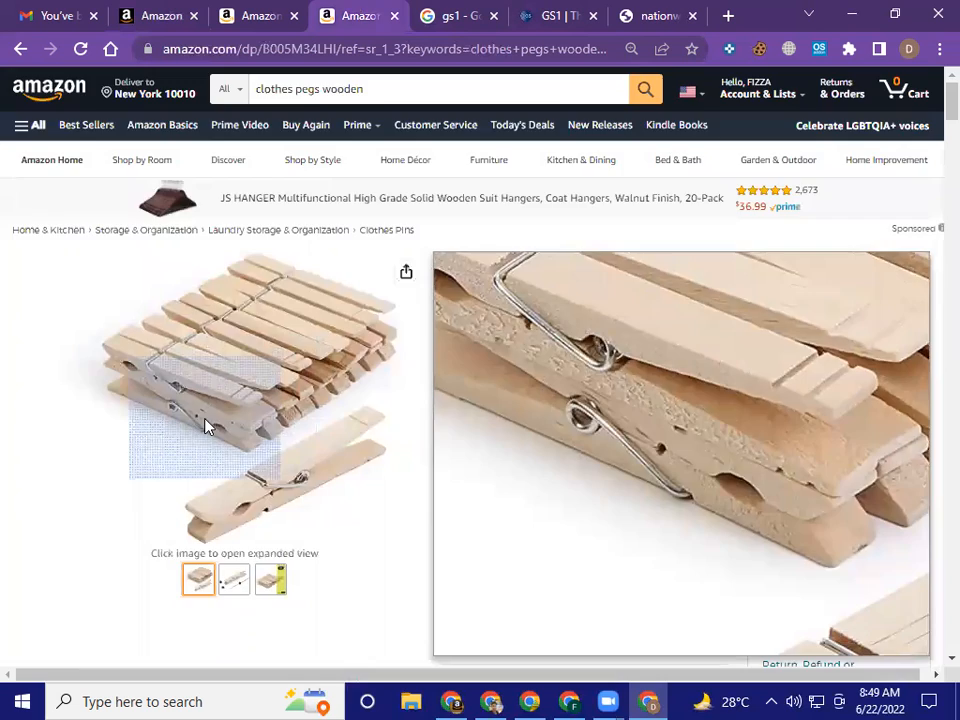
{"action": "left_click", "coordinate": [206, 424]}
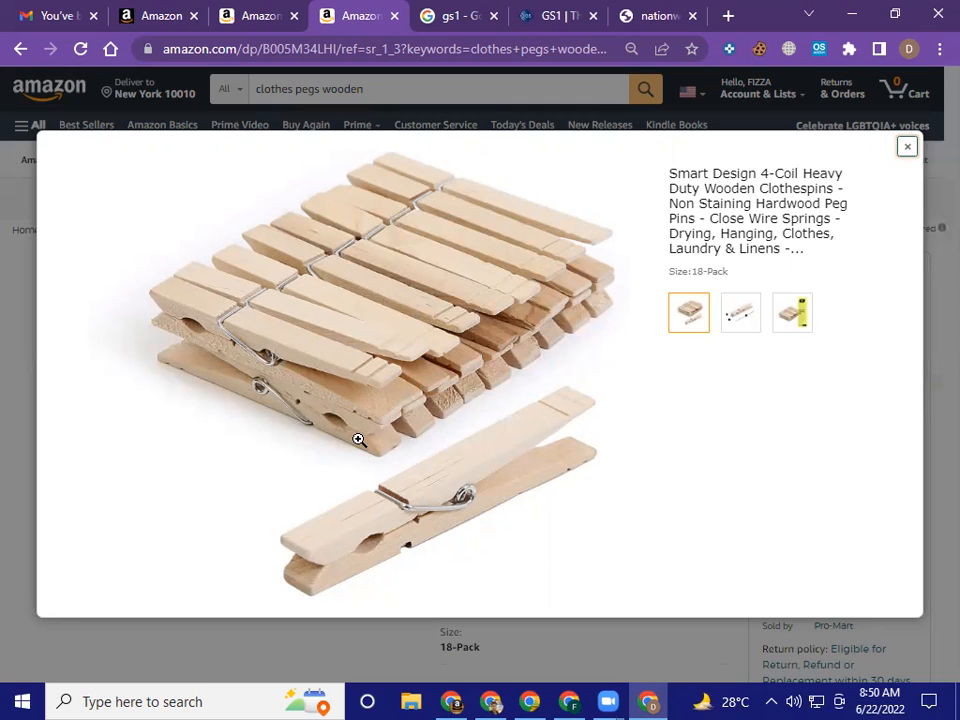
{"action": "left_click", "coordinate": [573, 357]}
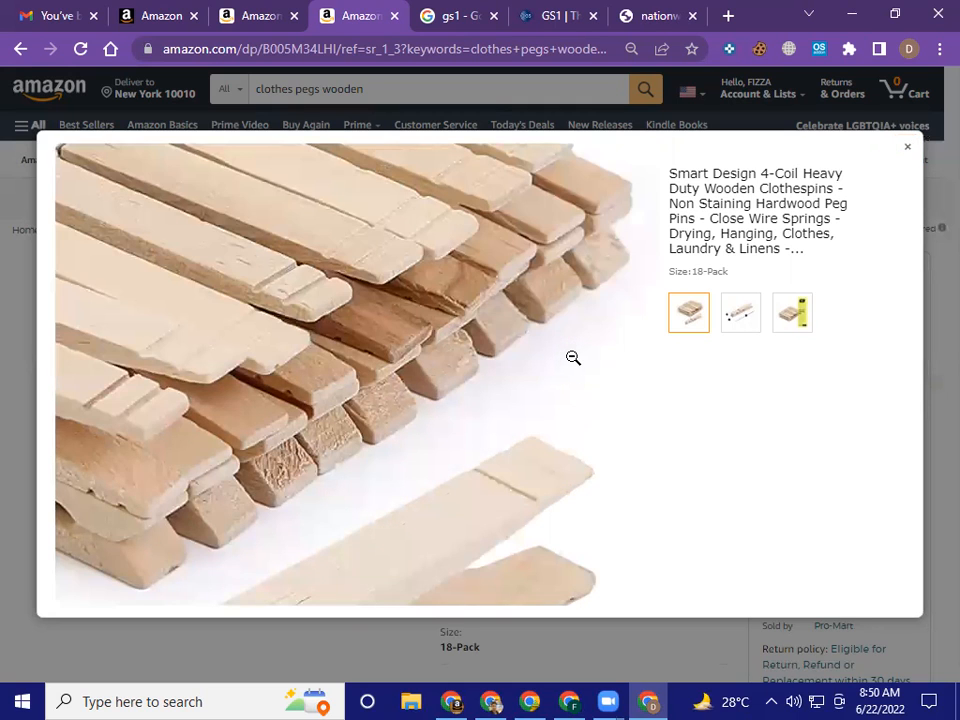
{"action": "left_click", "coordinate": [573, 357]}
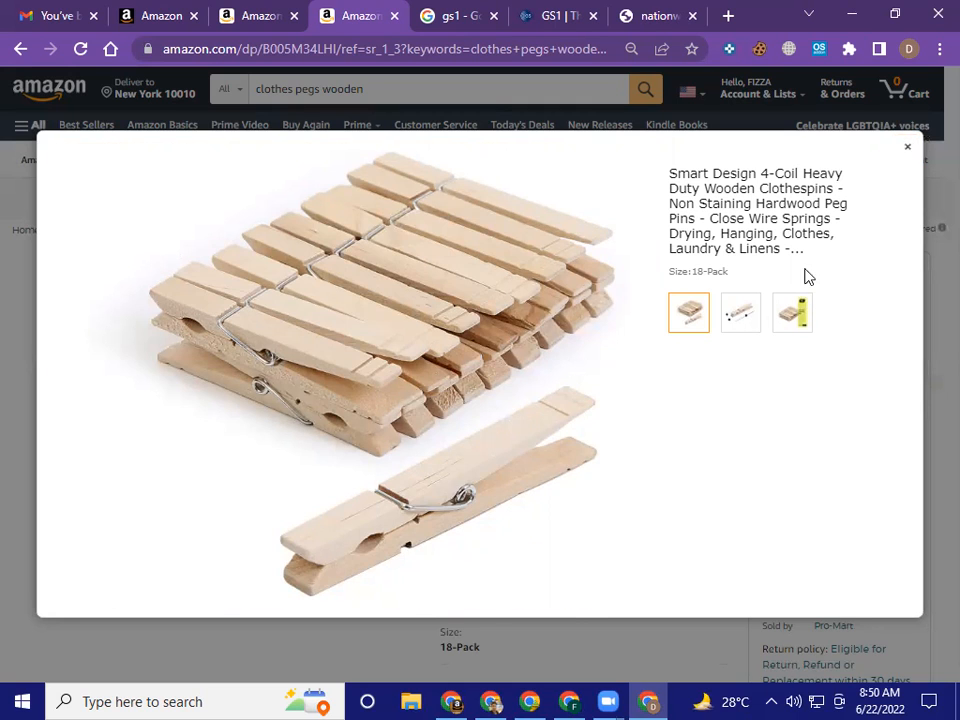
{"action": "left_click", "coordinate": [745, 318]}
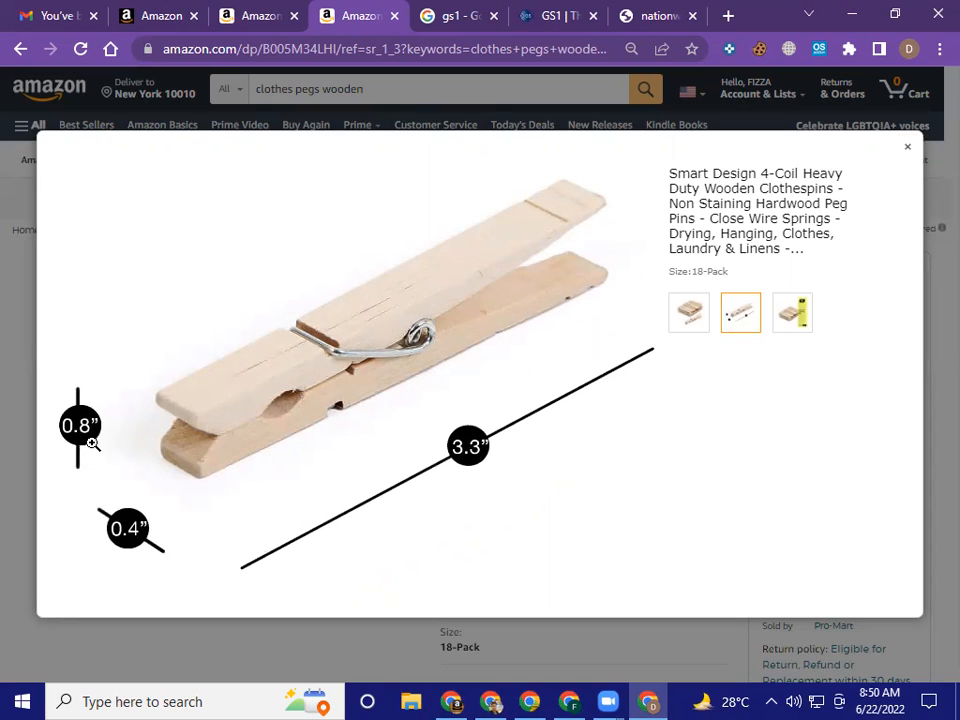
{"action": "left_click", "coordinate": [797, 318]}
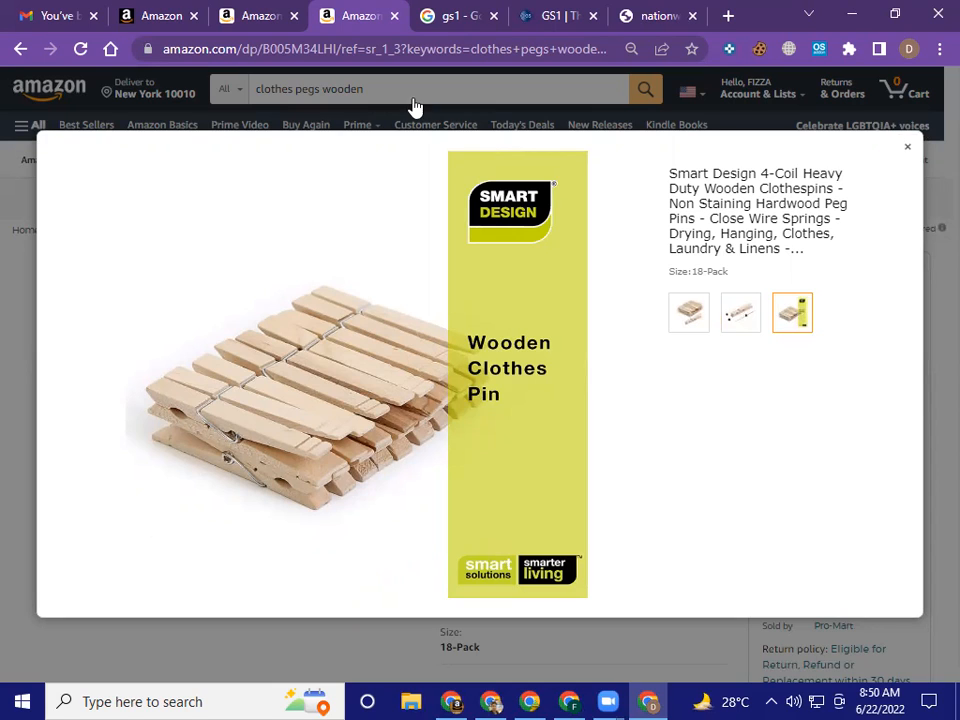
Return to the Seller Central listing and review the full set of image upload slots and the image recommendations
{"action": "left_click", "coordinate": [159, 15]}
{"action": "scroll", "coordinate": [155, 432], "scroll_direction": "down", "scroll_amount": 2}
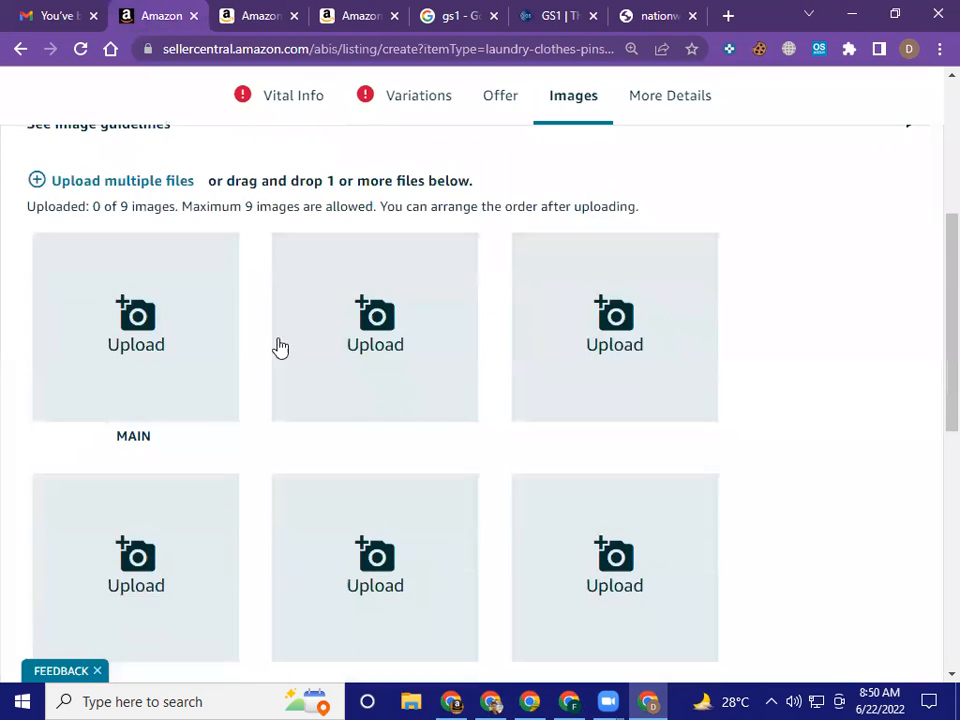
{"action": "key", "text": "ctrl+minus"}
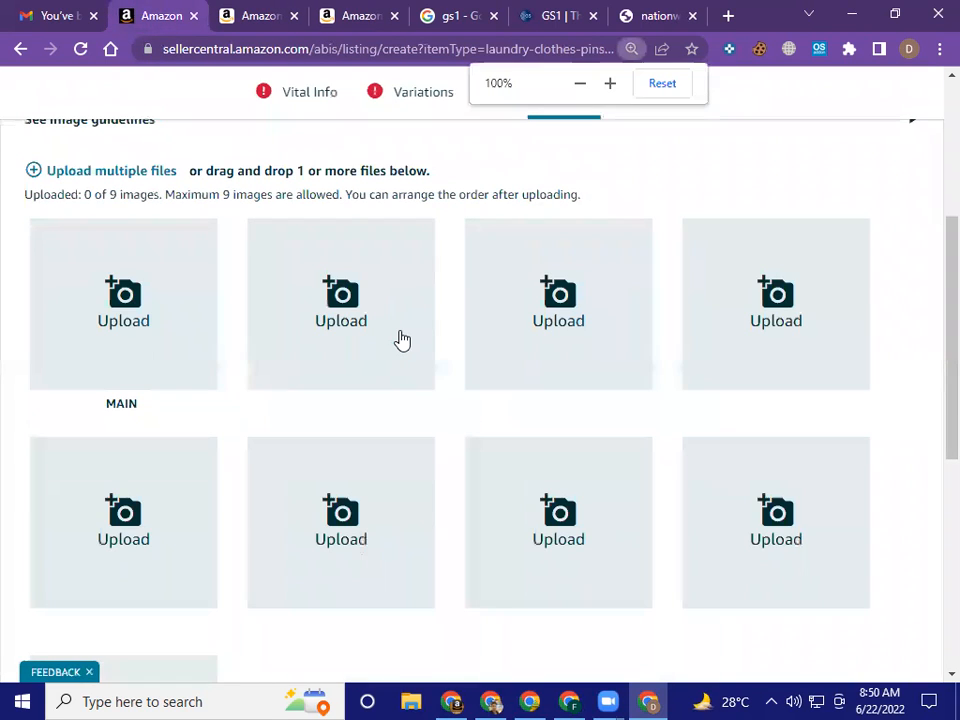
{"action": "key", "text": "ctrl+minus"}
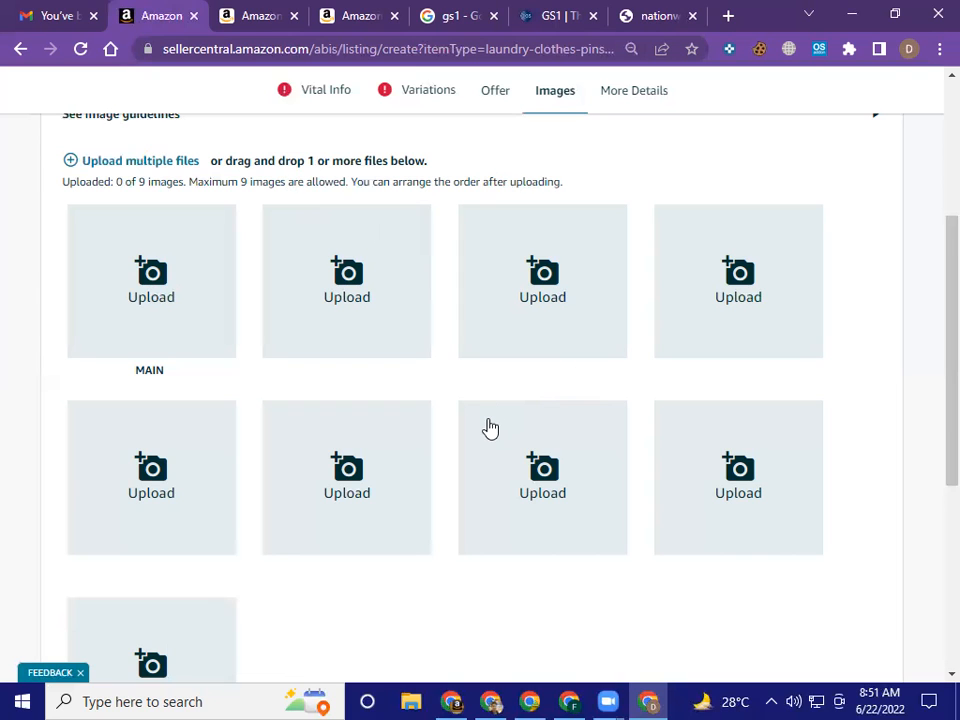
{"action": "scroll", "coordinate": [490, 428], "scroll_direction": "up", "scroll_amount": 1}
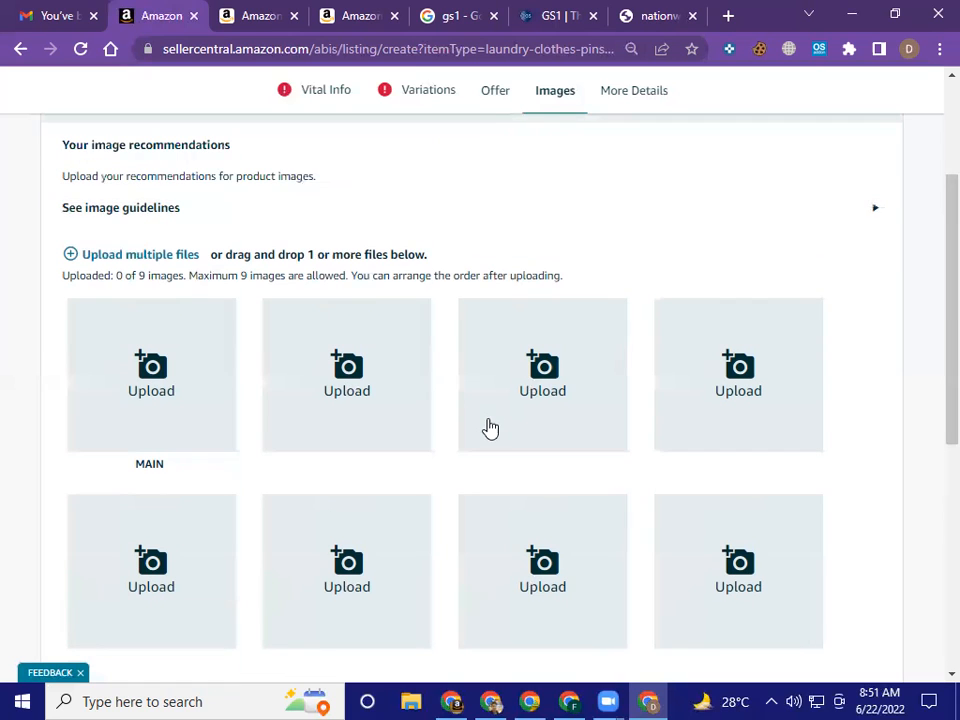
{"action": "scroll", "coordinate": [490, 428], "scroll_direction": "down", "scroll_amount": 1}
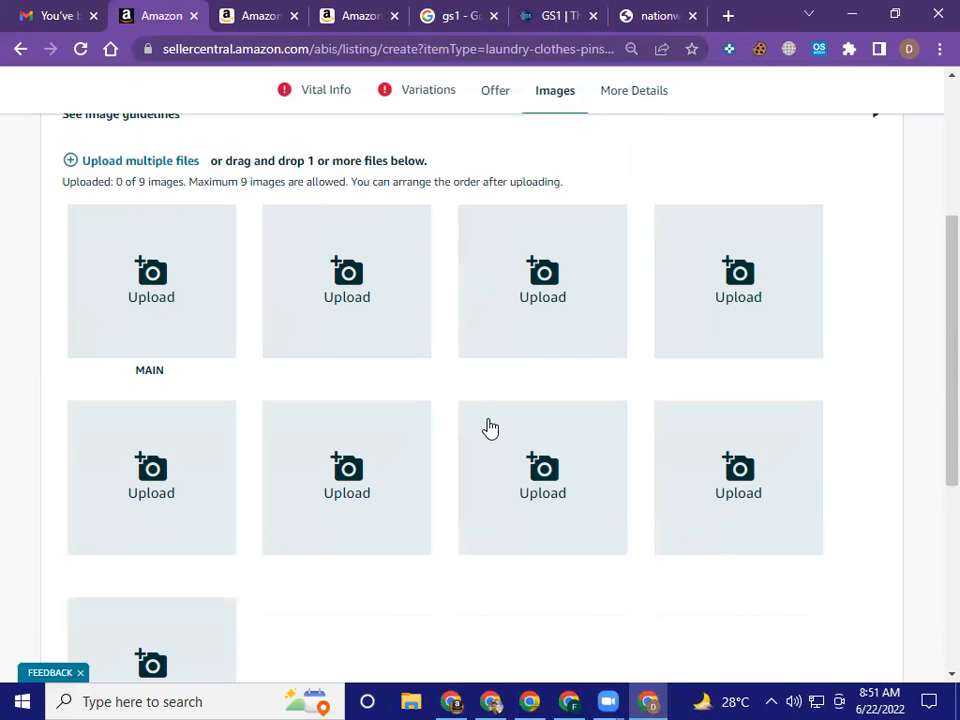
{"action": "scroll", "coordinate": [490, 428], "scroll_direction": "down", "scroll_amount": 1}
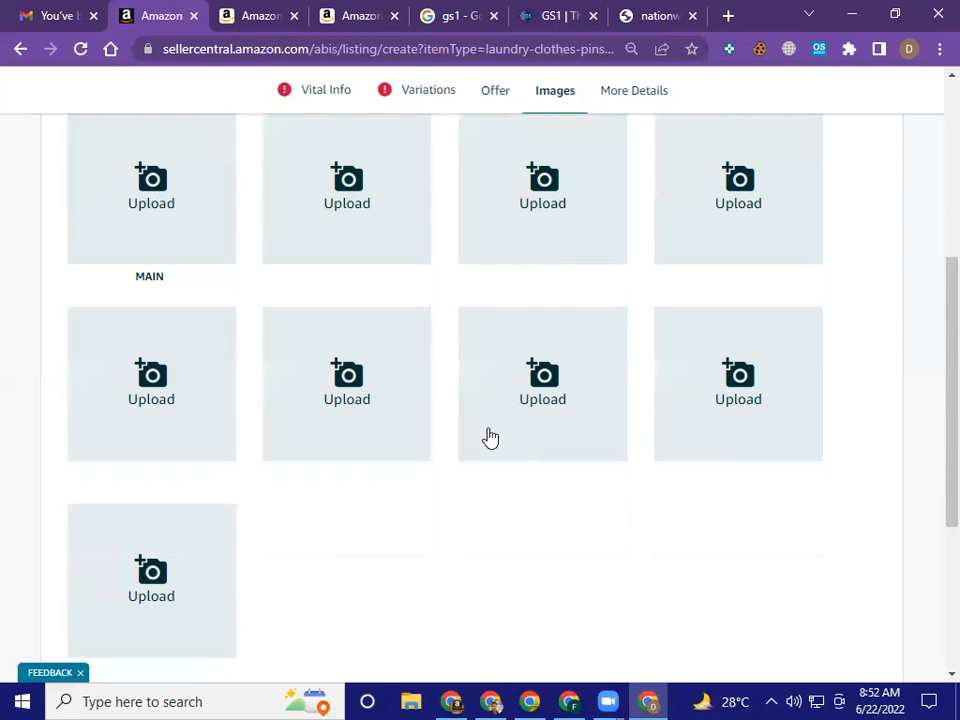
{"action": "scroll", "coordinate": [490, 431], "scroll_direction": "up", "scroll_amount": 3}
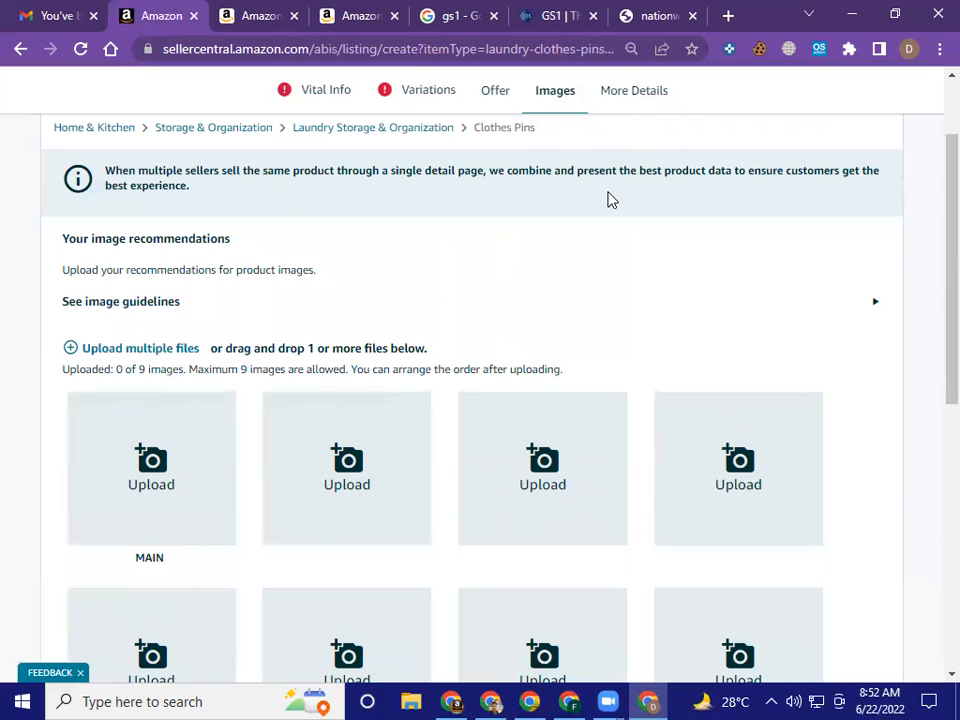
Open the listing's More Details section and look through the available Style Name options without choosing one
{"action": "left_click", "coordinate": [634, 92]}
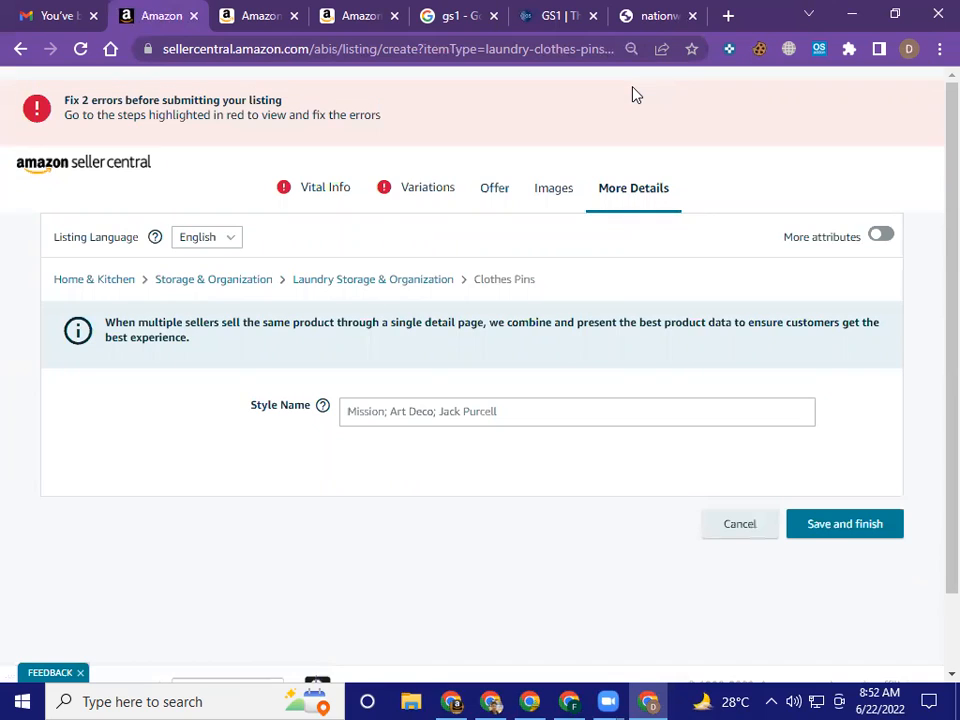
{"action": "left_click", "coordinate": [531, 421]}
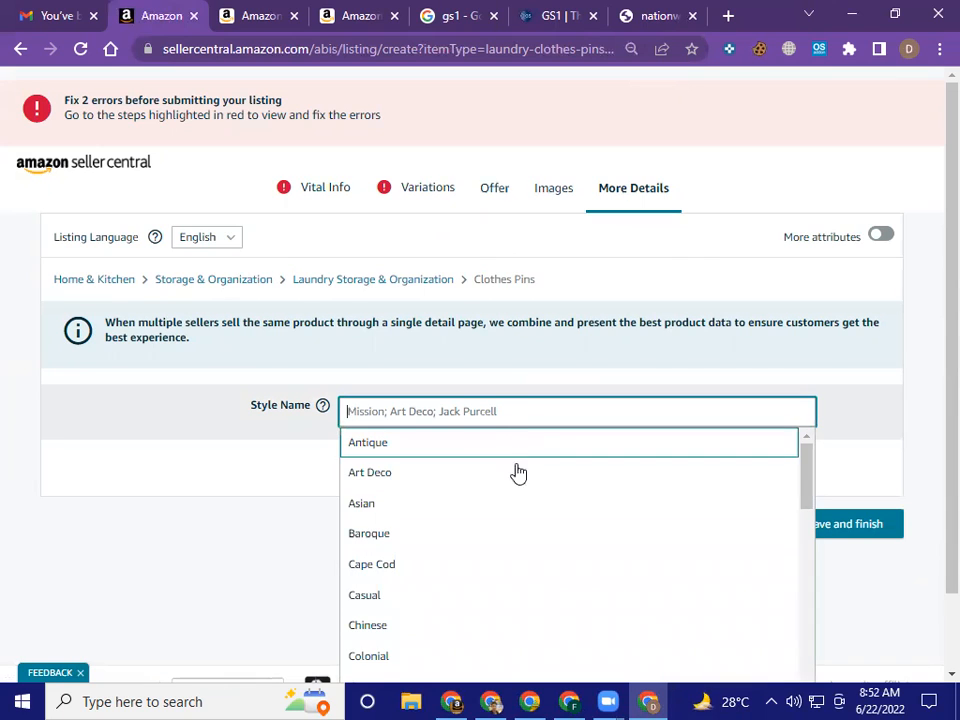
{"action": "scroll", "coordinate": [520, 501], "scroll_direction": "down", "scroll_amount": 1}
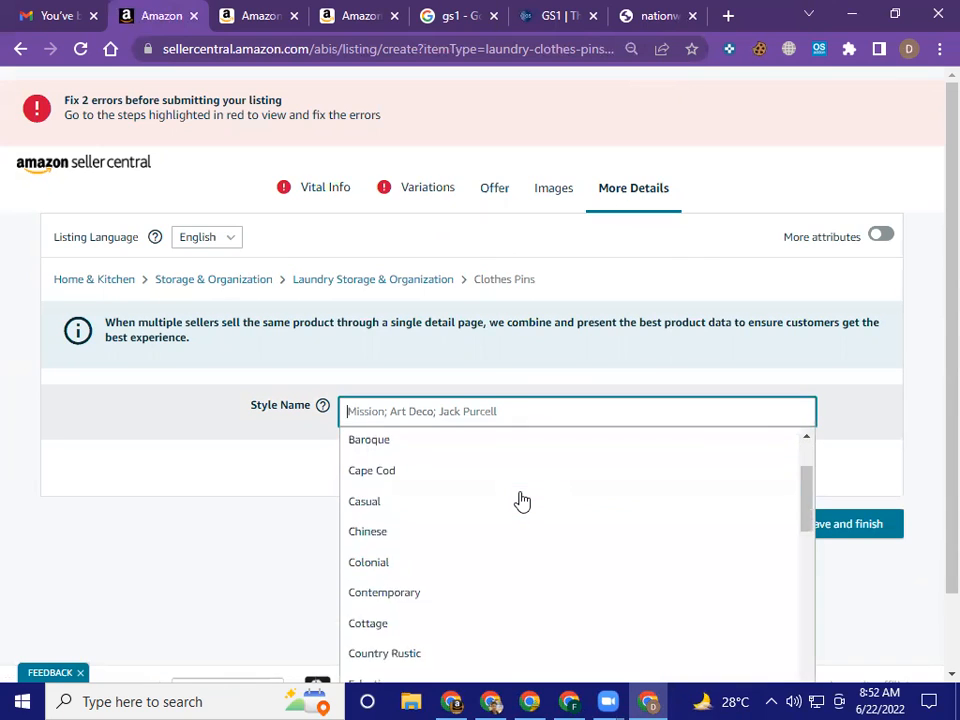
{"action": "scroll", "coordinate": [518, 490], "scroll_direction": "down", "scroll_amount": 3}
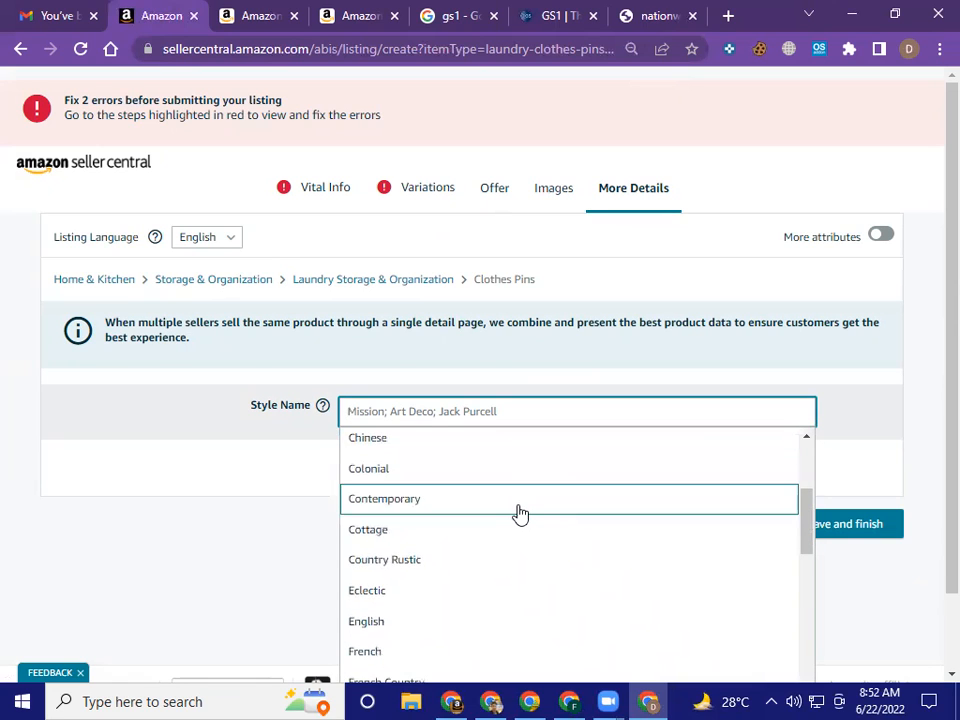
{"action": "scroll", "coordinate": [520, 513], "scroll_direction": "down", "scroll_amount": 1}
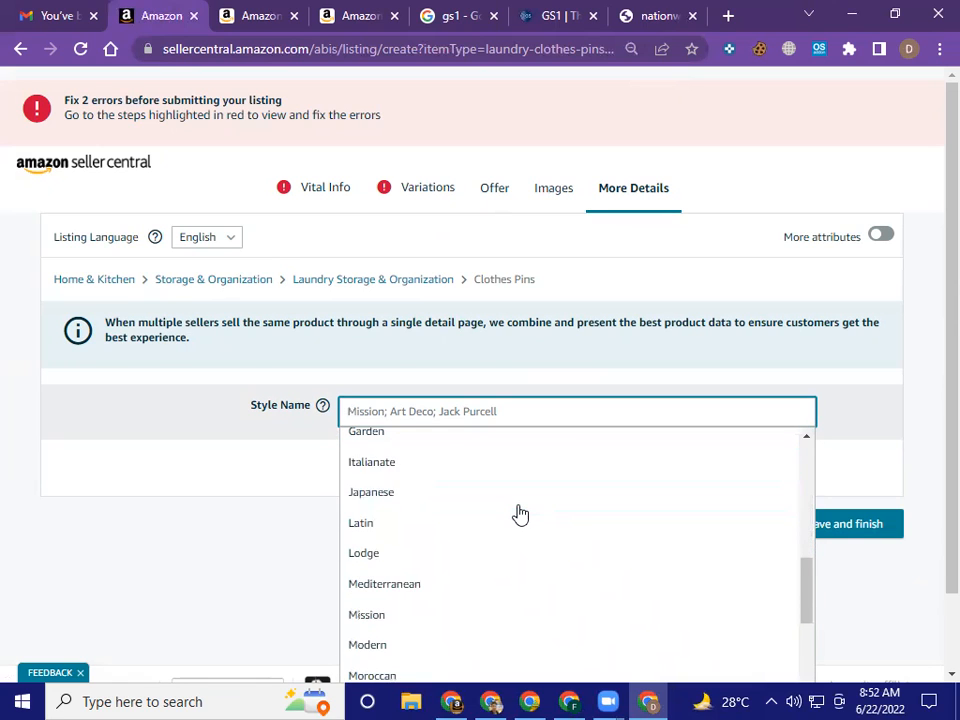
{"action": "scroll", "coordinate": [520, 513], "scroll_direction": "down", "scroll_amount": 2}
{"action": "scroll", "coordinate": [520, 513], "scroll_direction": "down", "scroll_amount": 3}
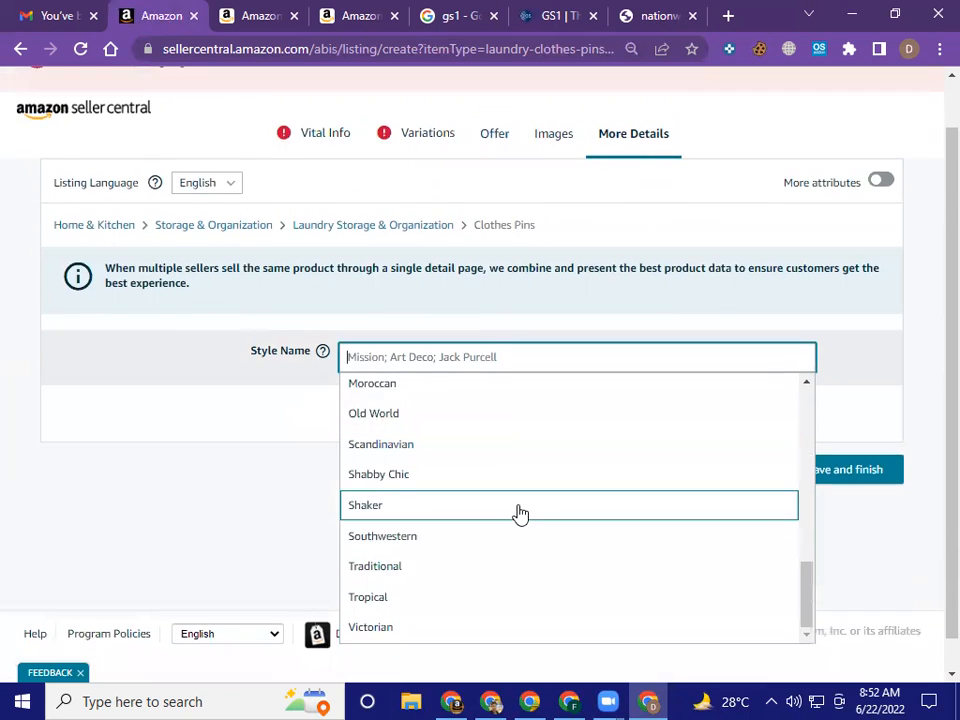
{"action": "scroll", "coordinate": [520, 513], "scroll_direction": "up", "scroll_amount": 9}
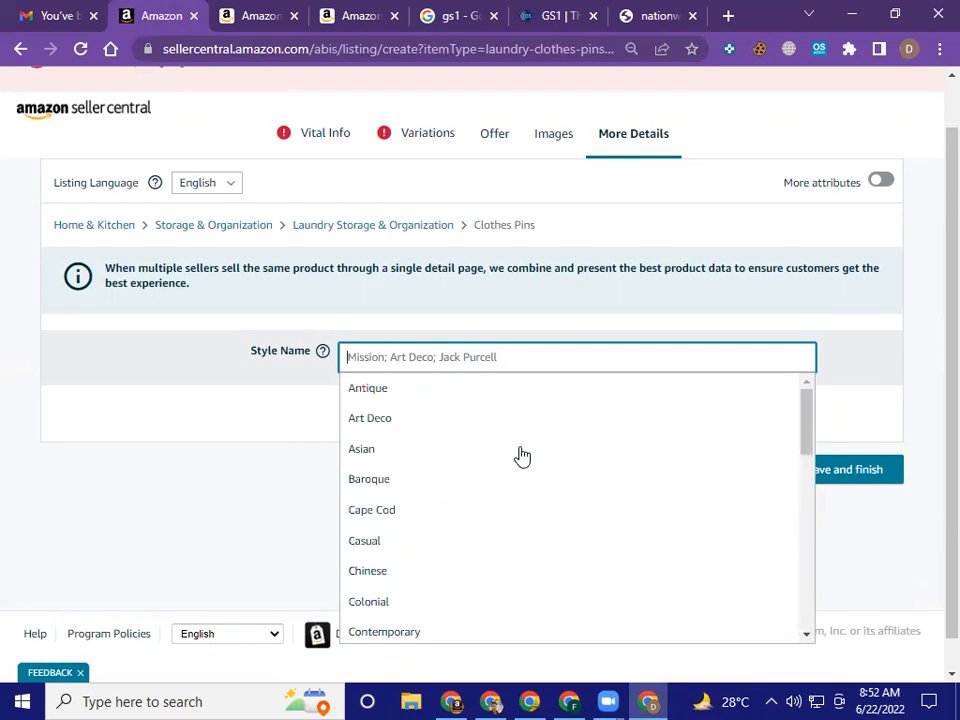
{"action": "left_click", "coordinate": [740, 329]}
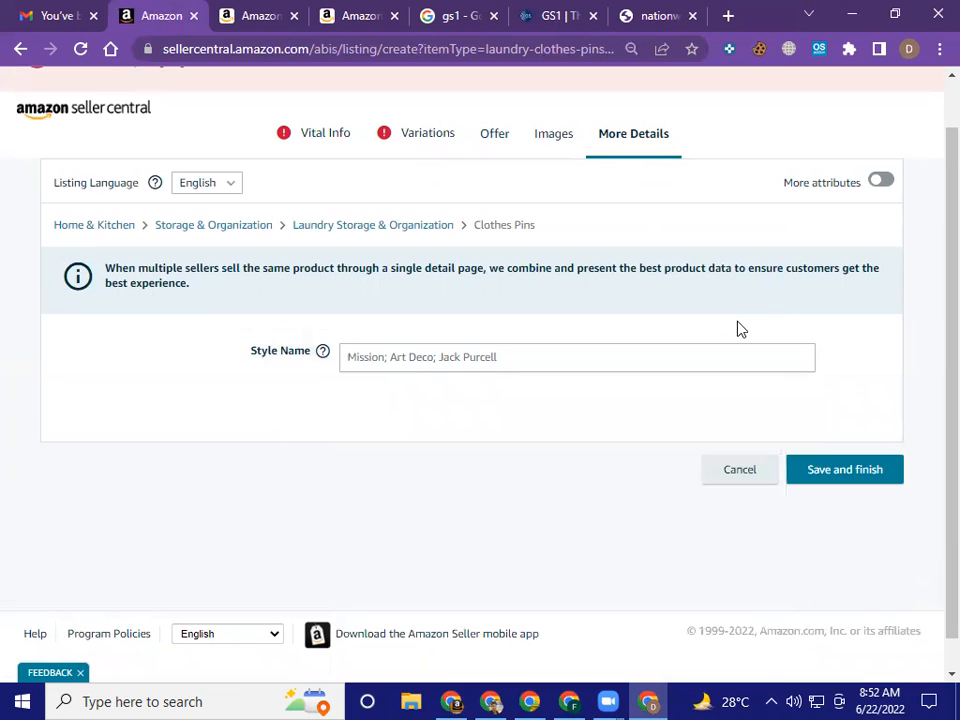
Enable More attributes for the listing and review the additional detail fields, from GTIN exemption reason through item and package dimensions
{"action": "left_click", "coordinate": [880, 183]}
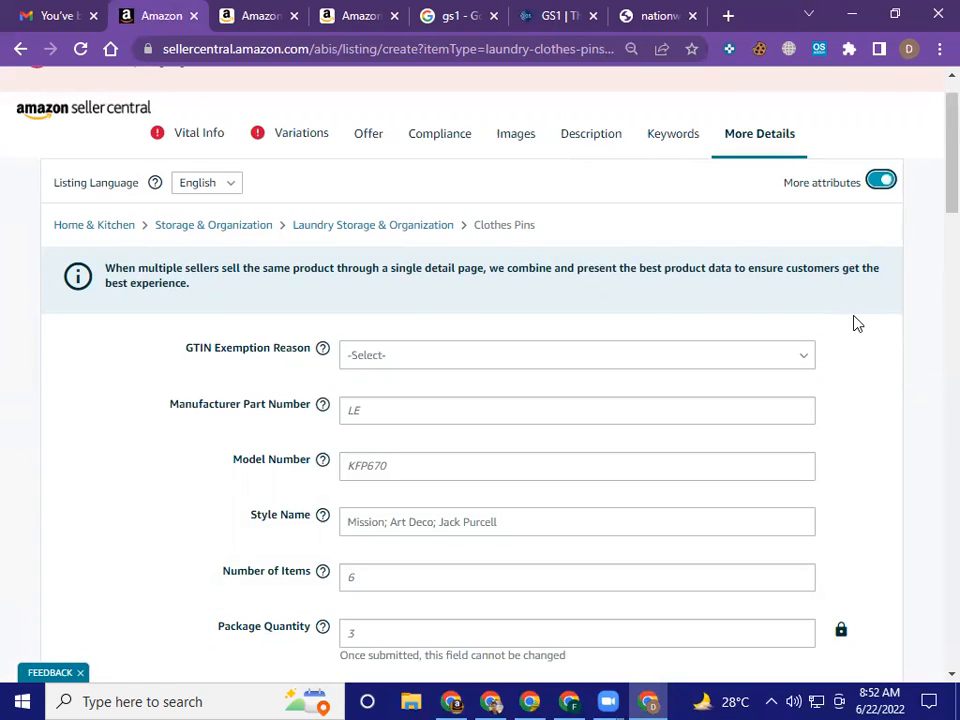
{"action": "scroll", "coordinate": [830, 428], "scroll_direction": "down", "scroll_amount": 1}
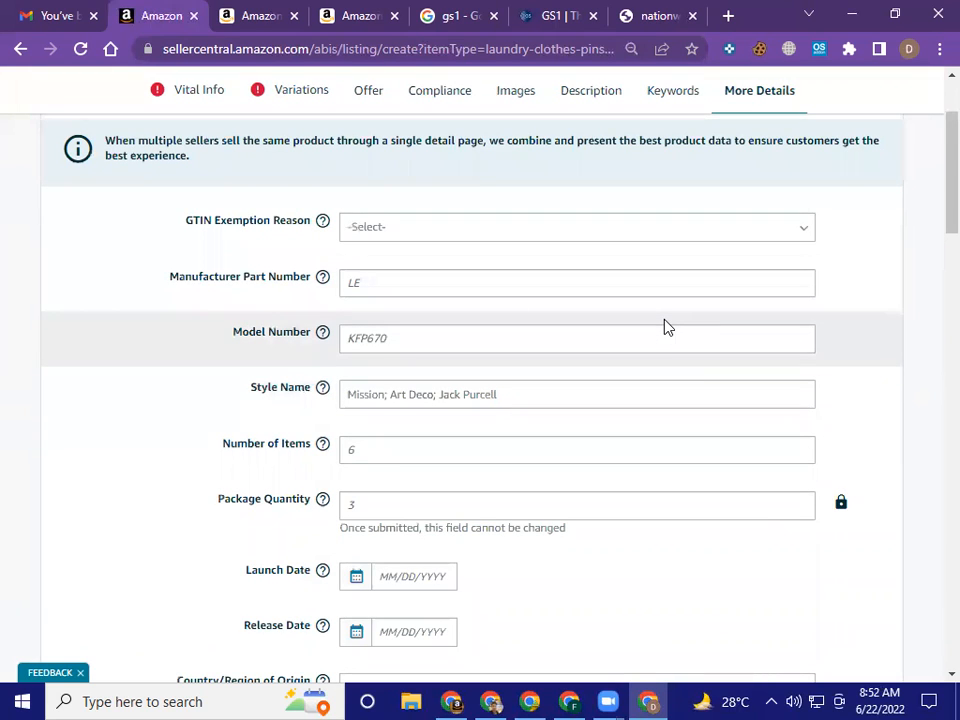
{"action": "scroll", "coordinate": [668, 327], "scroll_direction": "down", "scroll_amount": 1}
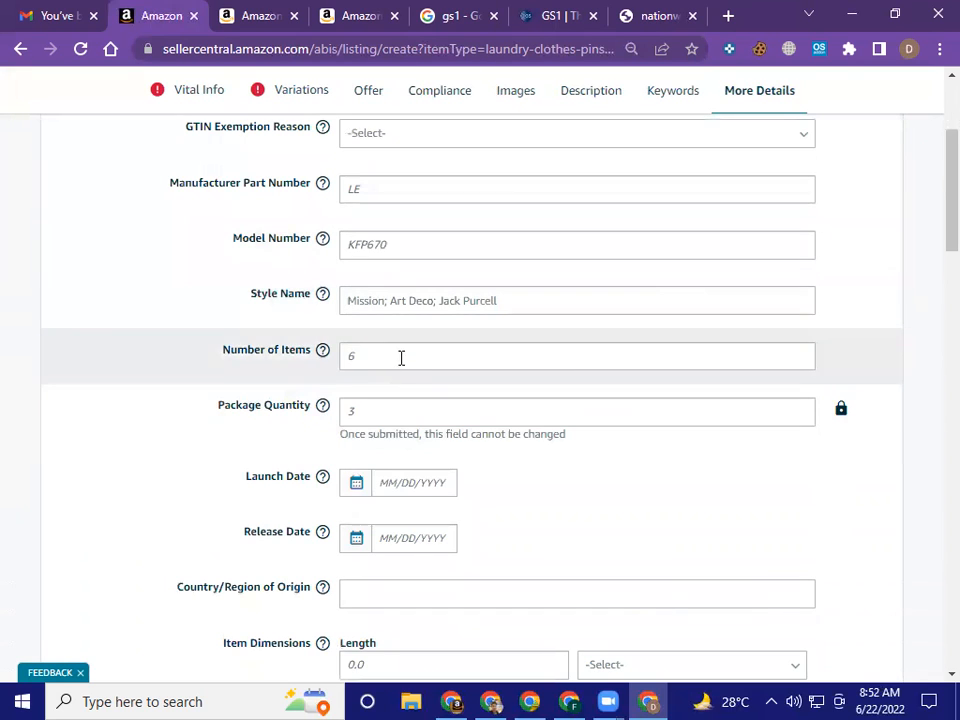
{"action": "scroll", "coordinate": [395, 360], "scroll_direction": "up", "scroll_amount": 2}
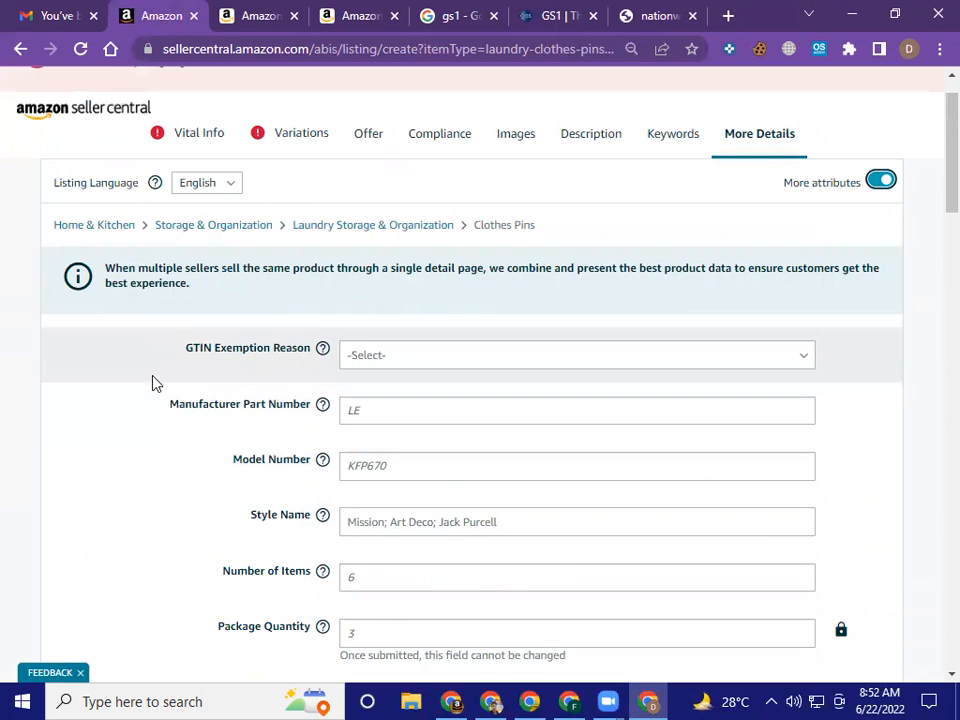
{"action": "scroll", "coordinate": [148, 443], "scroll_direction": "down", "scroll_amount": 1}
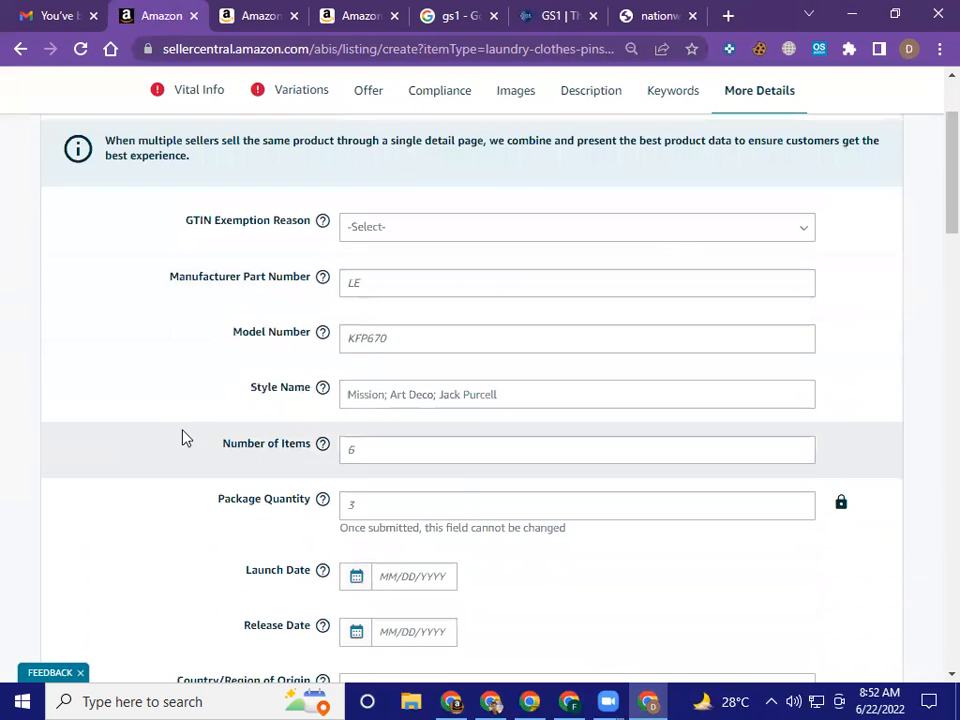
{"action": "scroll", "coordinate": [184, 424], "scroll_direction": "down", "scroll_amount": 3}
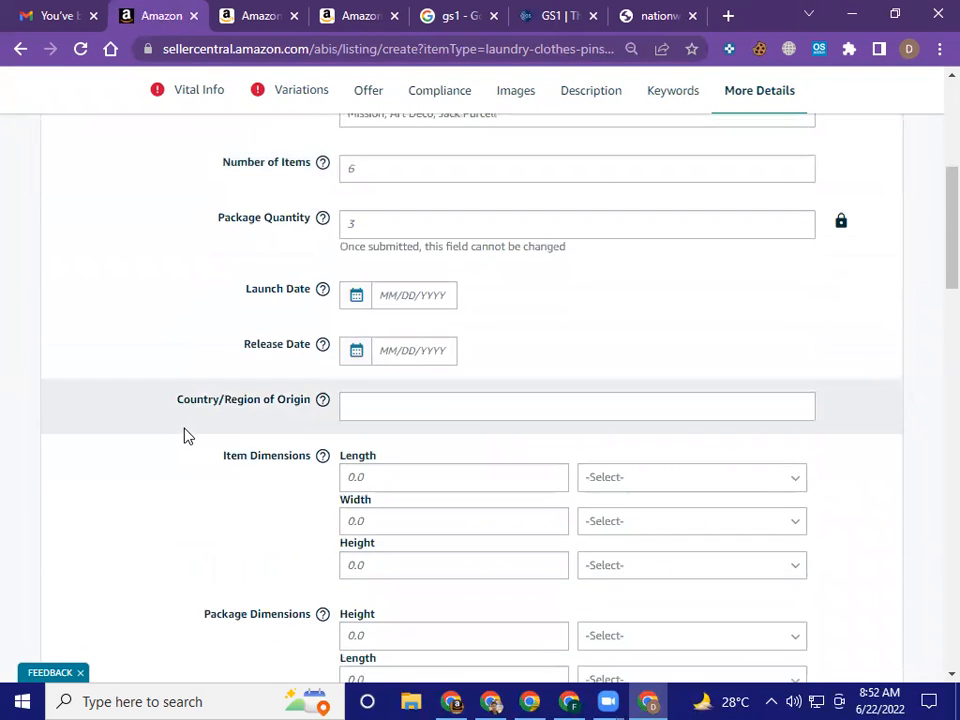
{"action": "scroll", "coordinate": [184, 435], "scroll_direction": "down", "scroll_amount": 2}
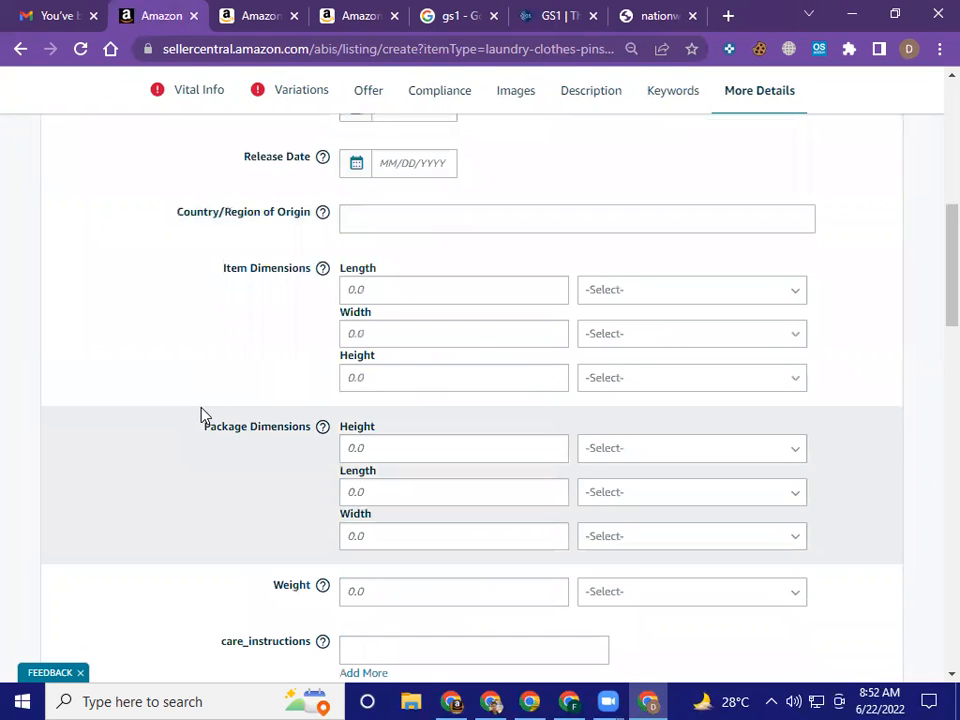
Set the Package Quantity in the listing's More Details section to 32
{"action": "scroll", "coordinate": [265, 377], "scroll_direction": "up", "scroll_amount": 1}
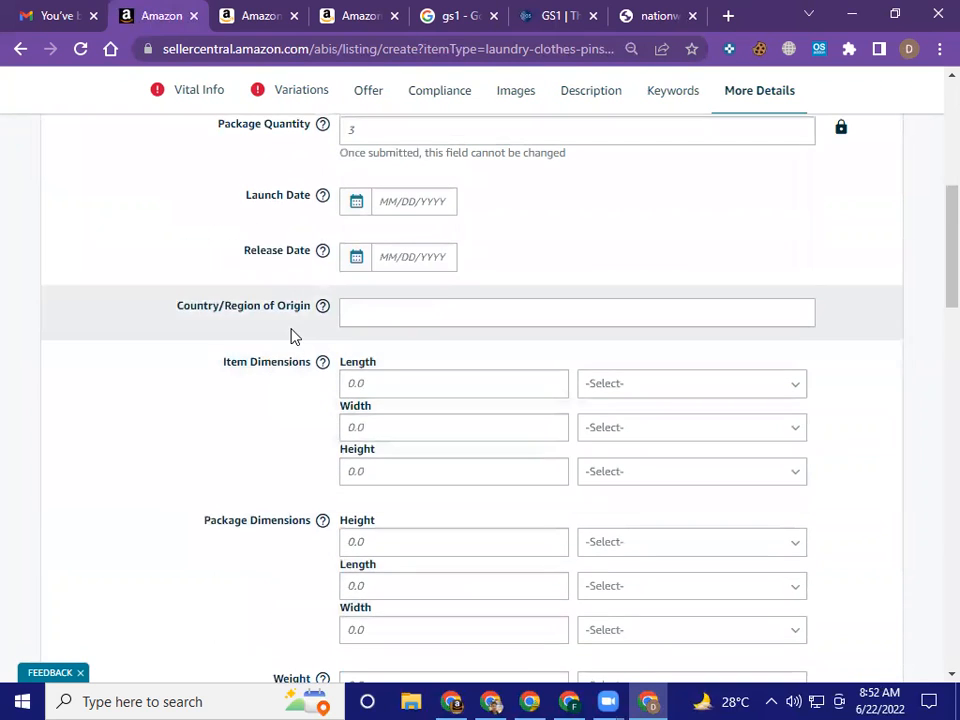
{"action": "scroll", "coordinate": [293, 335], "scroll_direction": "up", "scroll_amount": 1}
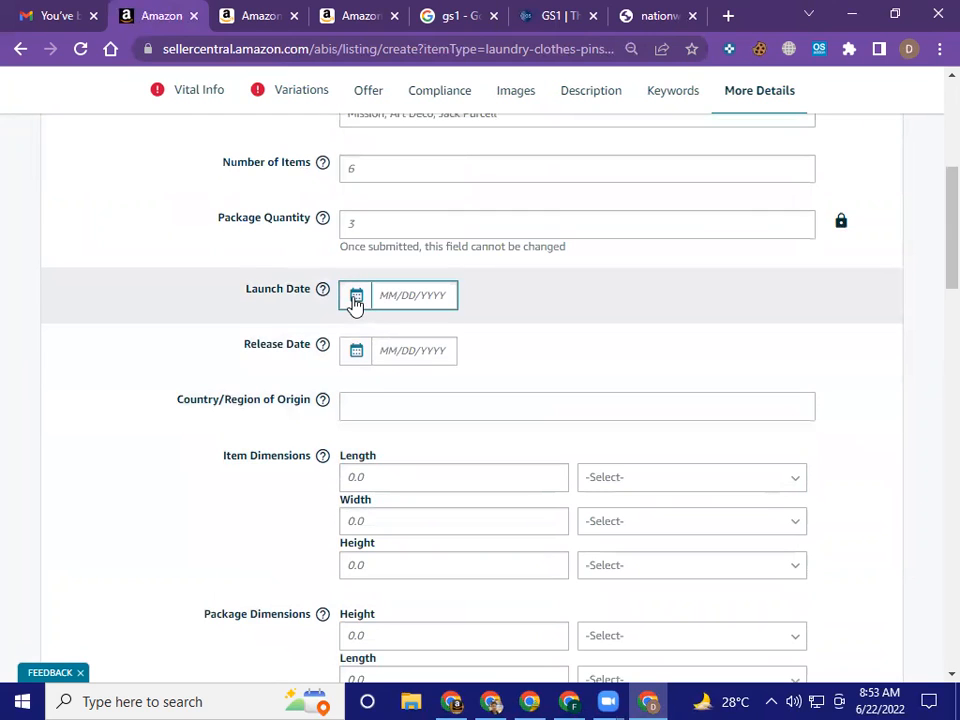
{"action": "left_click", "coordinate": [373, 223]}
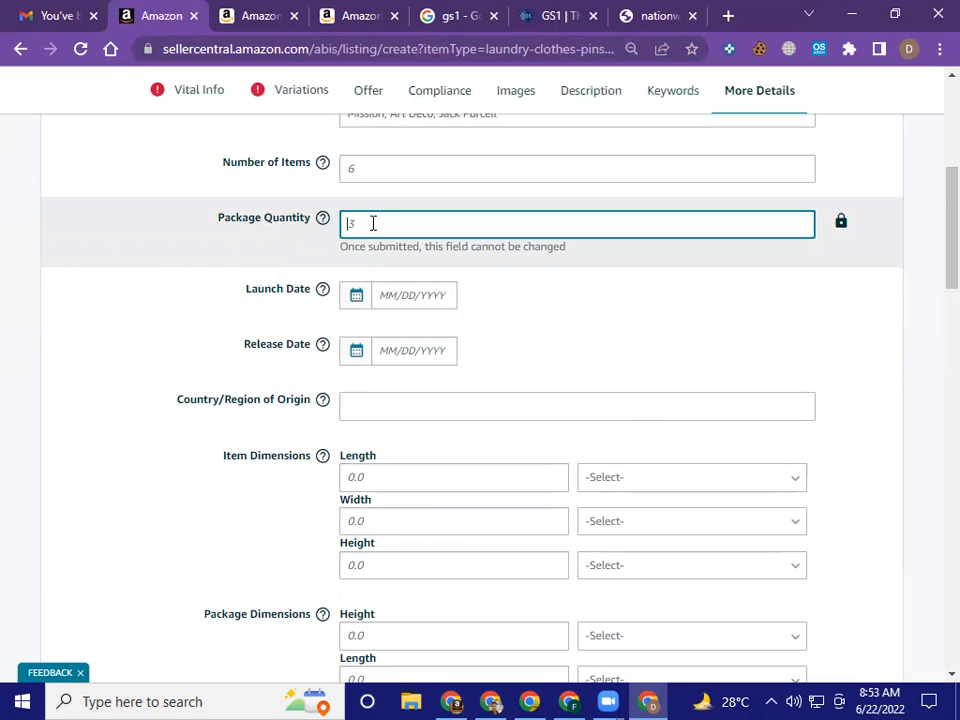
{"action": "type", "text": "32"}
{"action": "scroll", "coordinate": [373, 223], "scroll_direction": "up", "scroll_amount": 1}
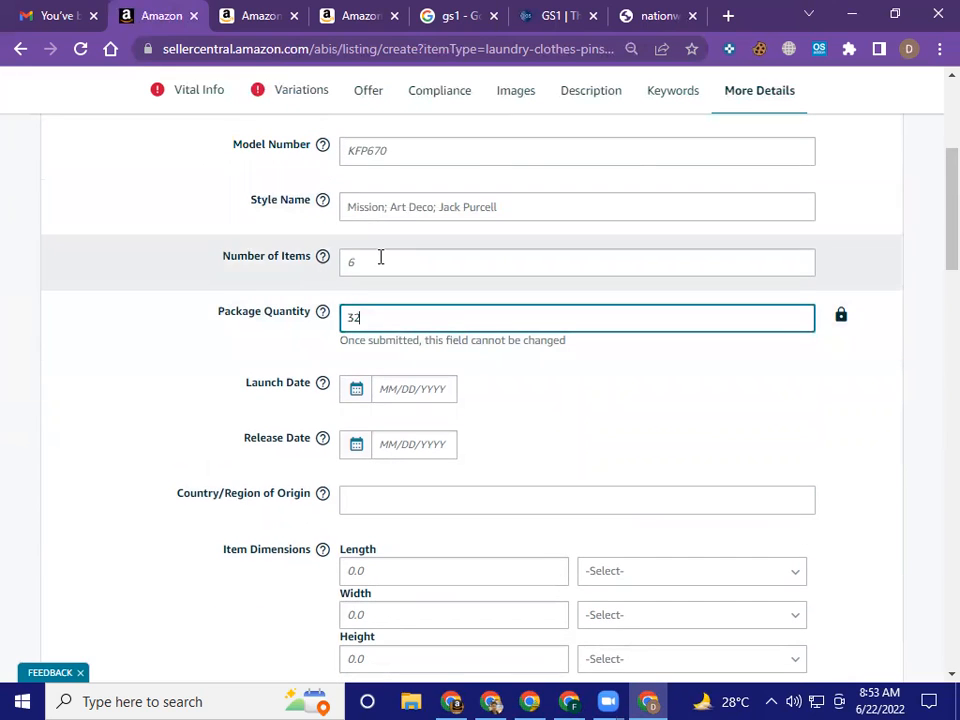
Look at the Launch Date calendar and close it without choosing a date
{"action": "scroll", "coordinate": [383, 270], "scroll_direction": "down", "scroll_amount": 1}
{"action": "left_click", "coordinate": [407, 290]}
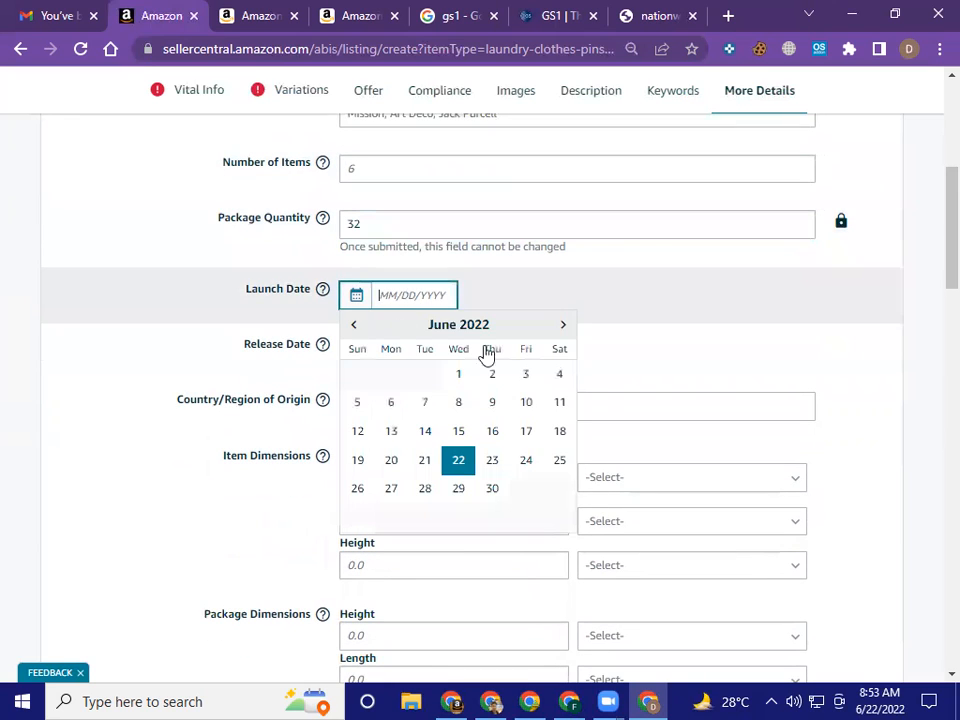
{"action": "left_click", "coordinate": [688, 337]}
Set the Country/Region of Origin to China from the list of available countries
{"action": "scroll", "coordinate": [612, 349], "scroll_direction": "down", "scroll_amount": 1}
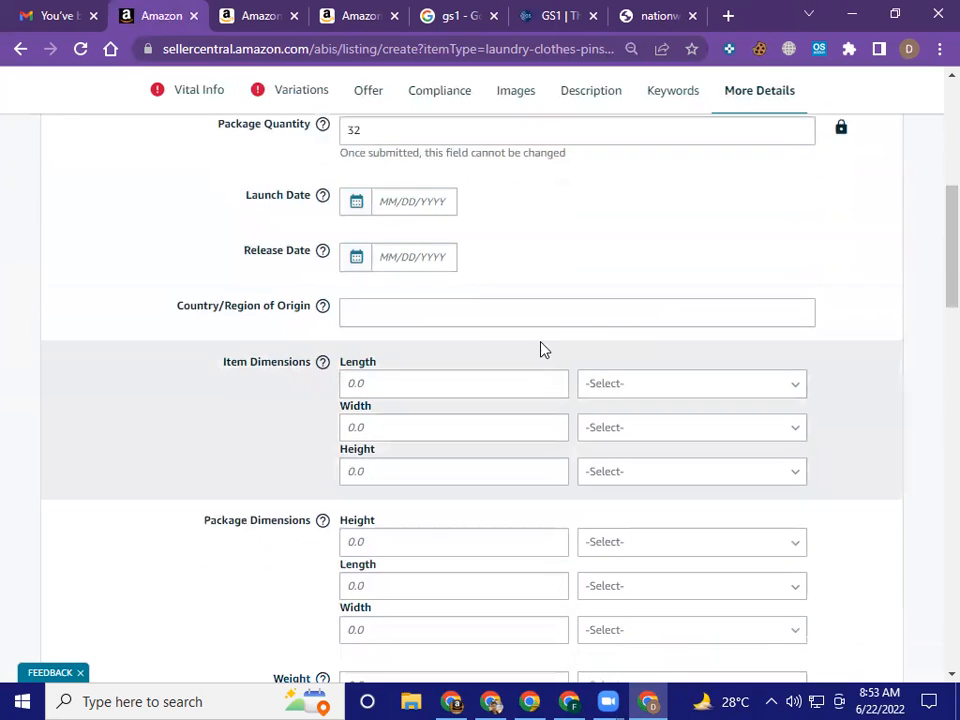
{"action": "left_click", "coordinate": [420, 318]}
{"action": "left_click", "coordinate": [420, 320]}
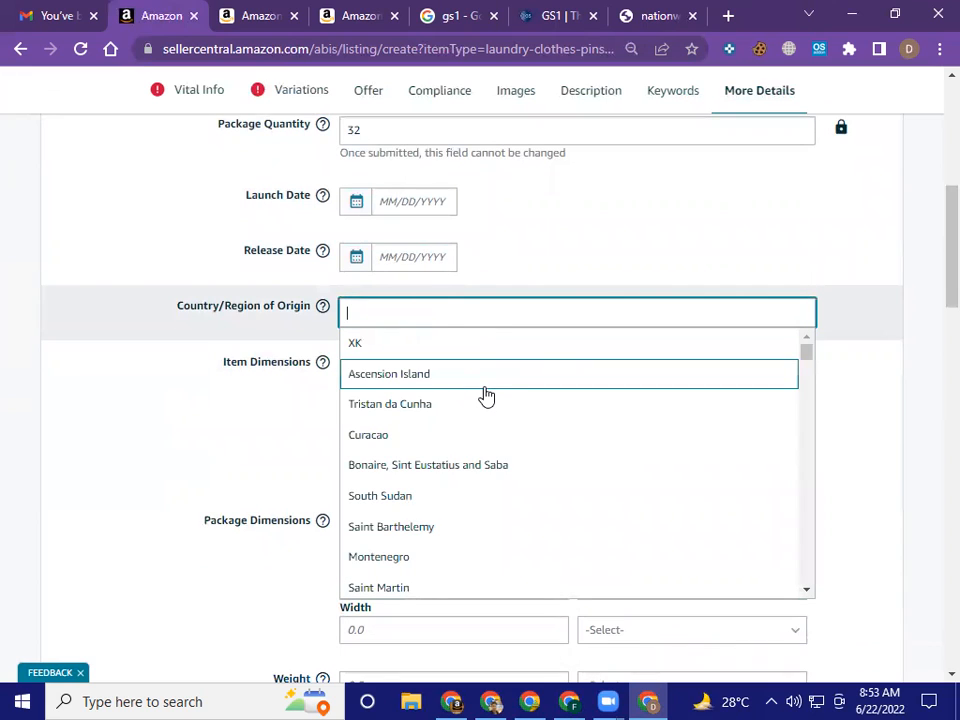
{"action": "scroll", "coordinate": [491, 515], "scroll_direction": "down", "scroll_amount": 6}
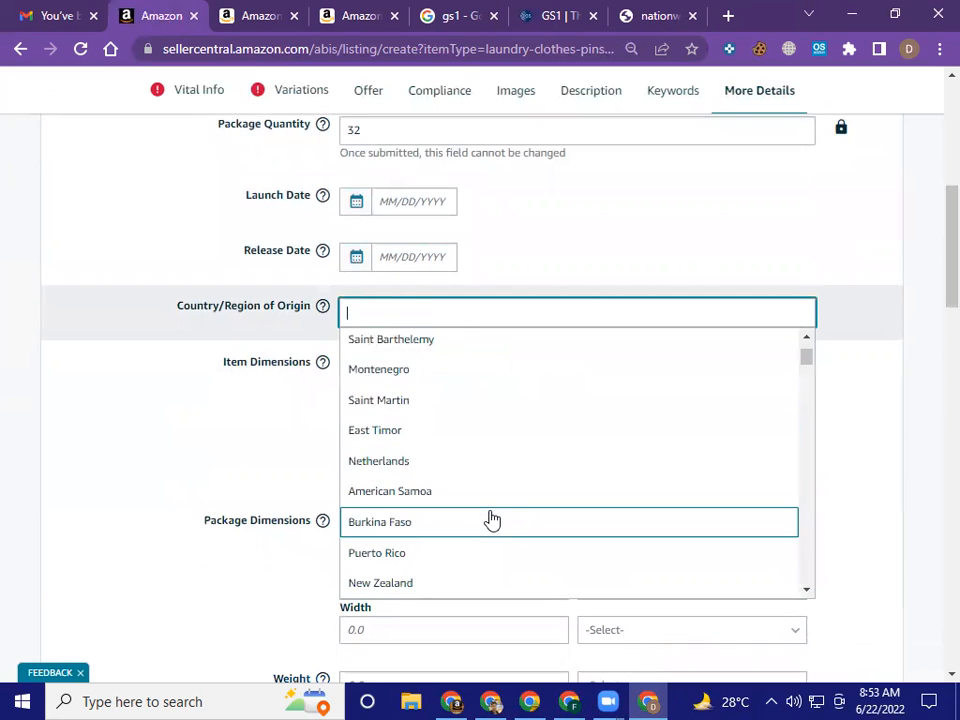
{"action": "scroll", "coordinate": [491, 518], "scroll_direction": "down", "scroll_amount": 6}
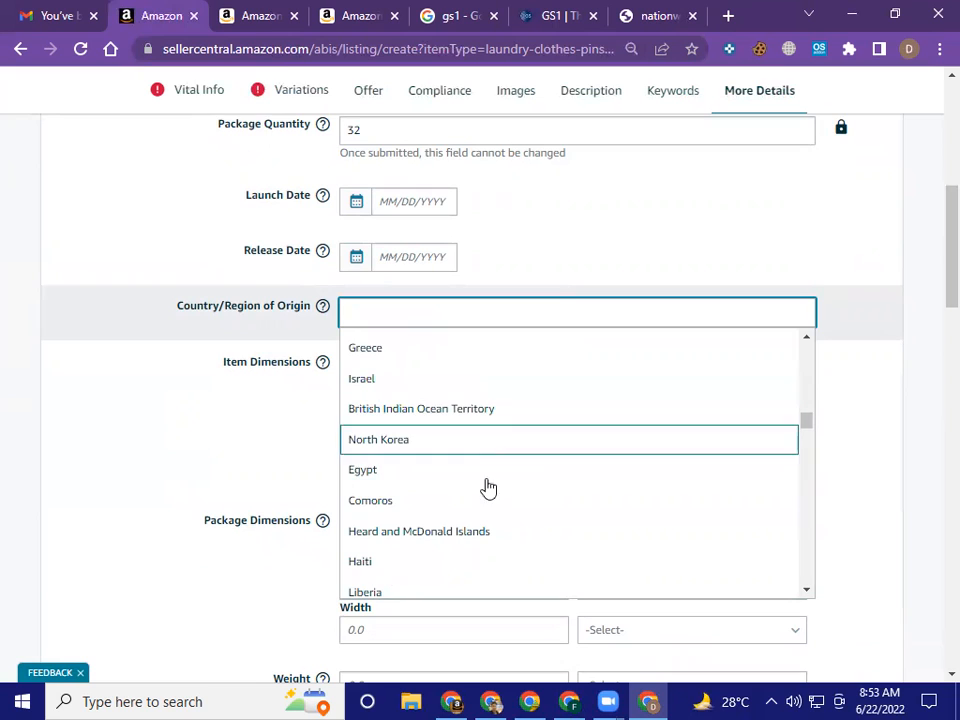
{"action": "scroll", "coordinate": [486, 489], "scroll_direction": "down", "scroll_amount": 3}
{"action": "scroll", "coordinate": [488, 480], "scroll_direction": "down", "scroll_amount": 3}
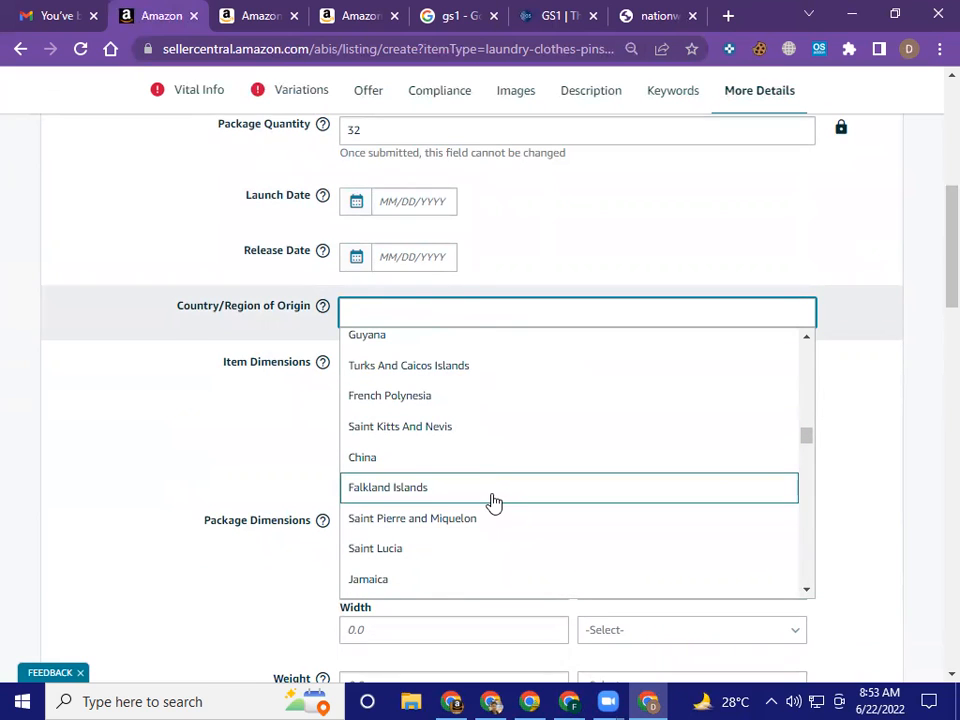
{"action": "left_click", "coordinate": [501, 460]}
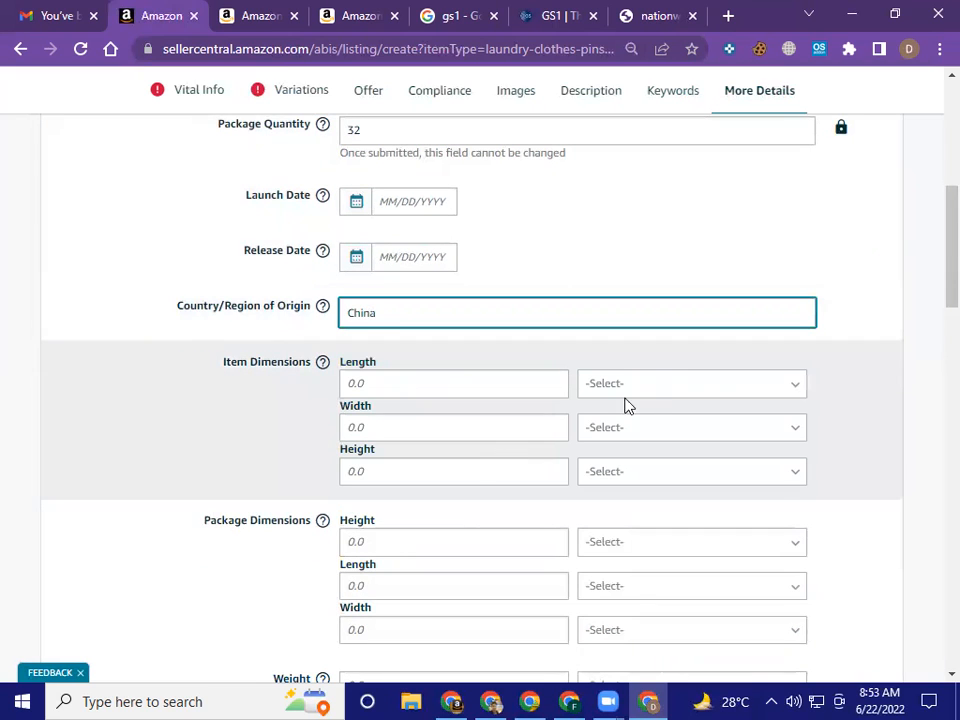
{"action": "left_click", "coordinate": [836, 365]}
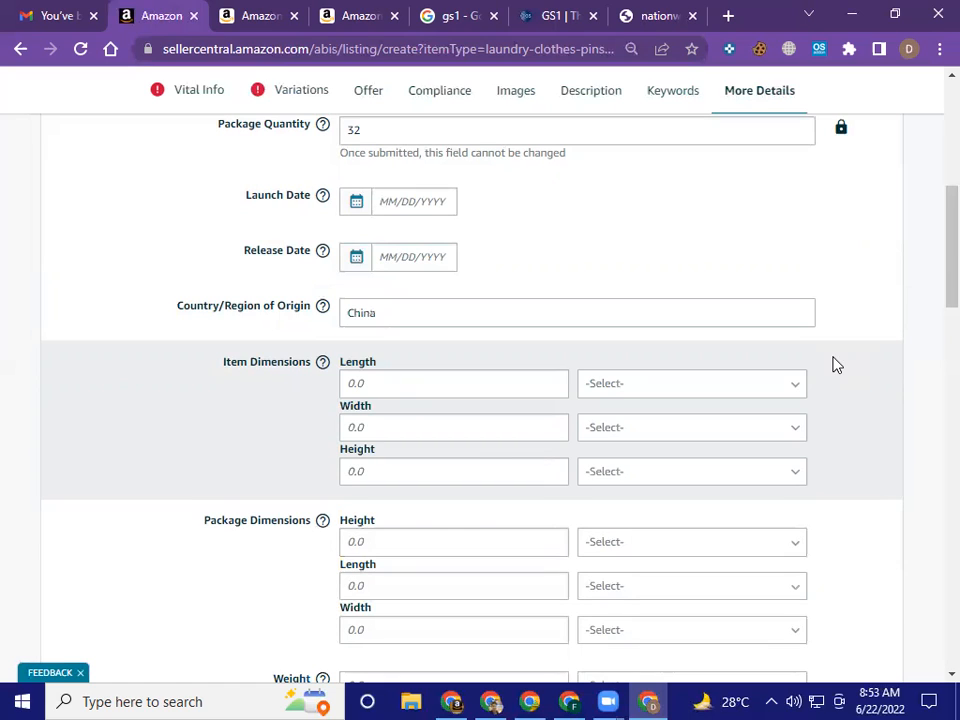
Go through the length, width and height fields of the item dimensions and package dimensions without entering any values
{"action": "left_click", "coordinate": [407, 383]}
{"action": "left_click", "coordinate": [427, 436]}
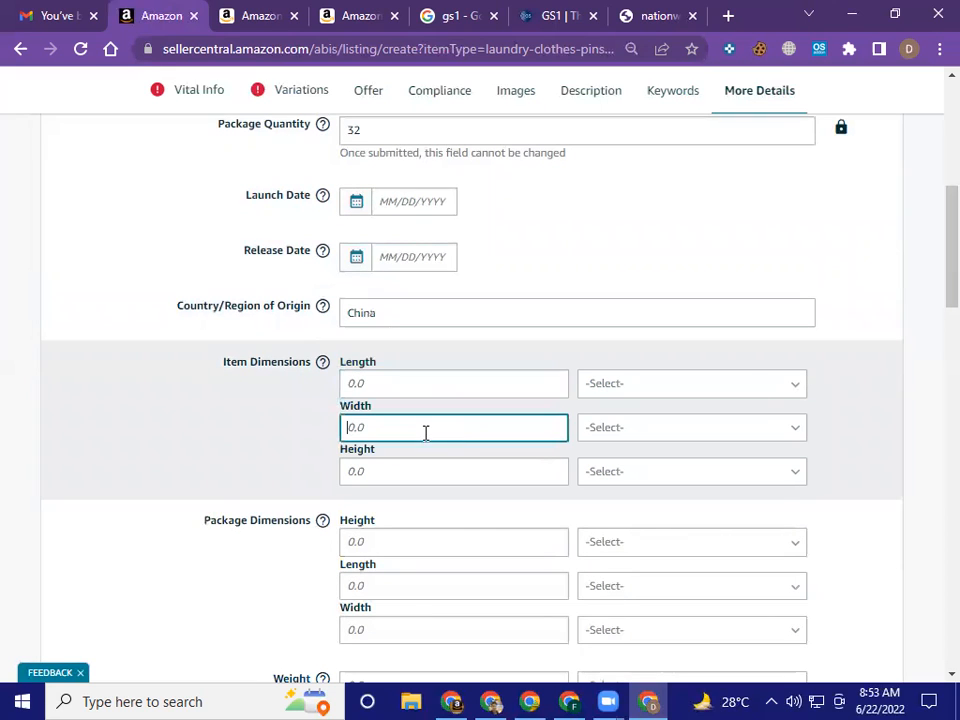
{"action": "left_click", "coordinate": [418, 471]}
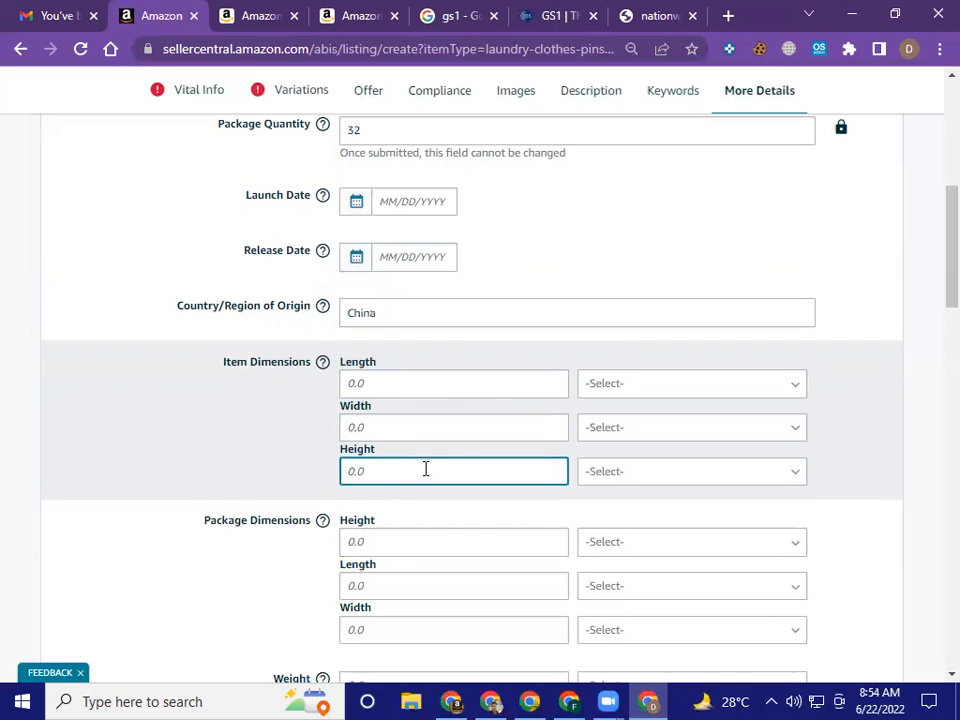
{"action": "scroll", "coordinate": [427, 472], "scroll_direction": "down", "scroll_amount": 1}
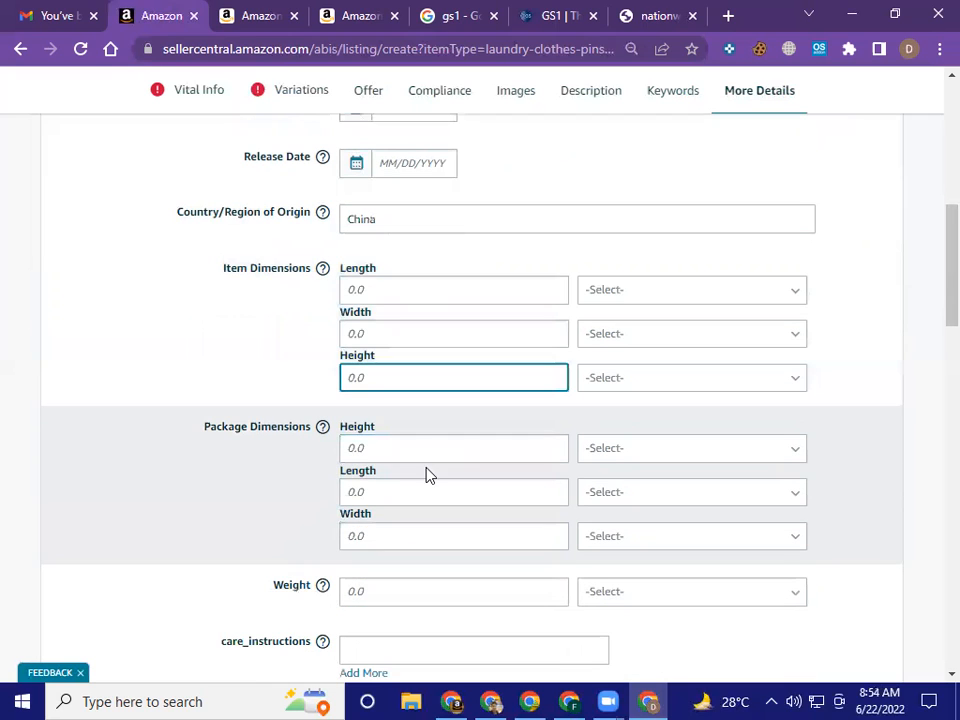
{"action": "left_click", "coordinate": [425, 449]}
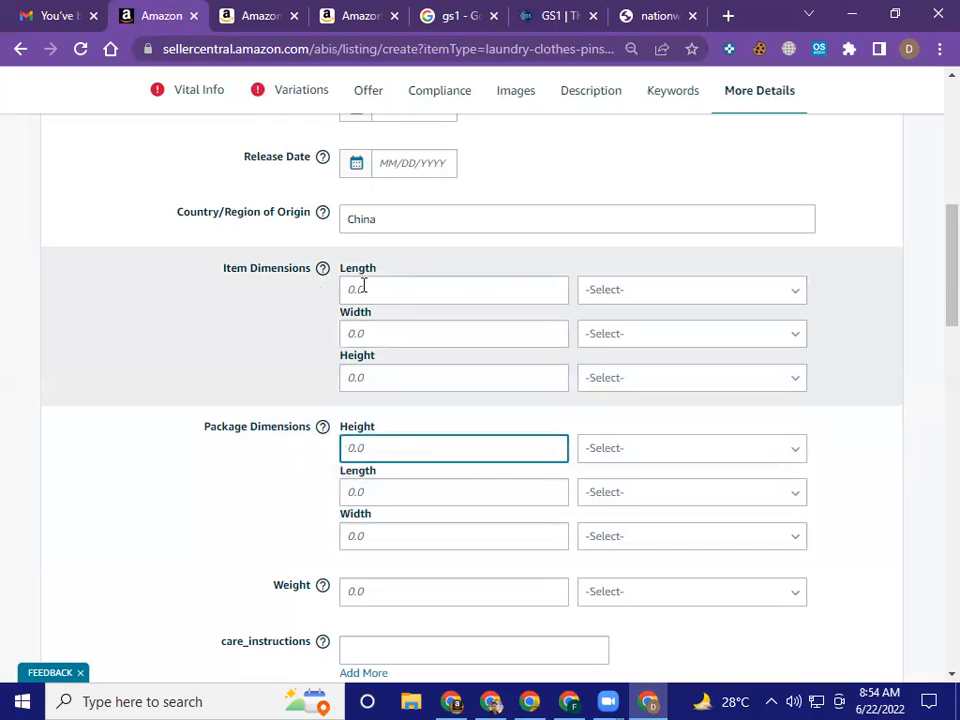
{"action": "left_click", "coordinate": [487, 286]}
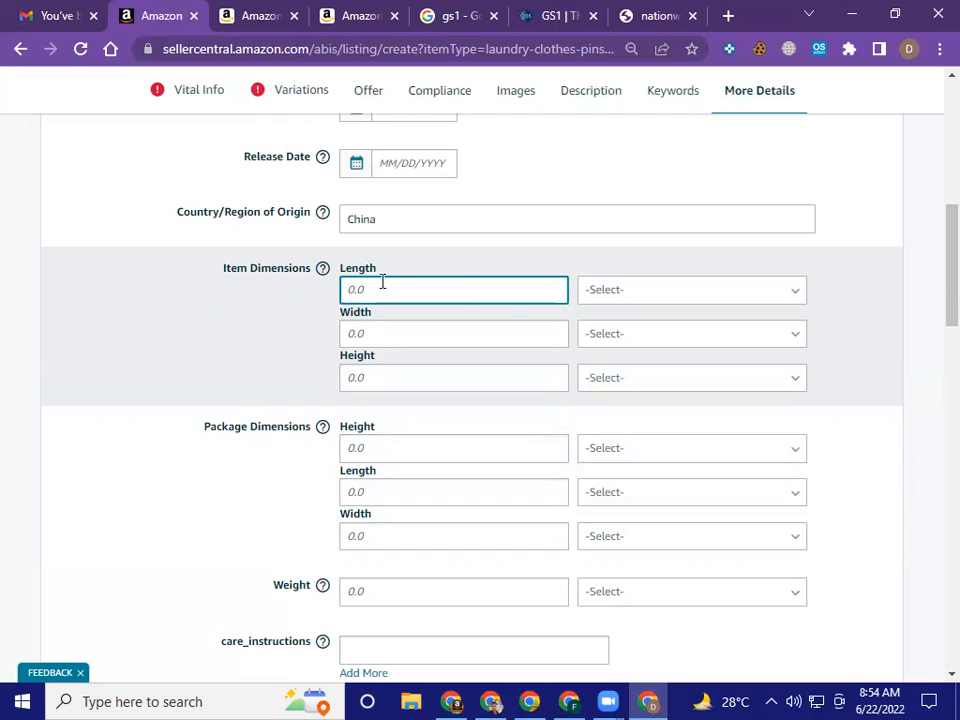
{"action": "left_click", "coordinate": [416, 449]}
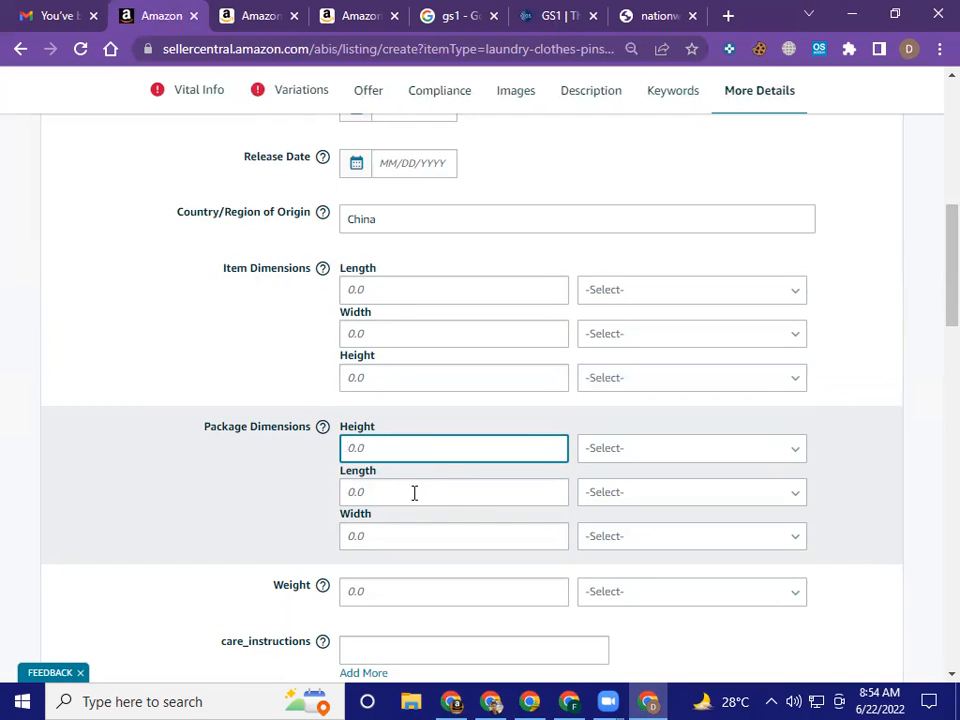
{"action": "left_click", "coordinate": [414, 492]}
{"action": "scroll", "coordinate": [414, 492], "scroll_direction": "down", "scroll_amount": 3}
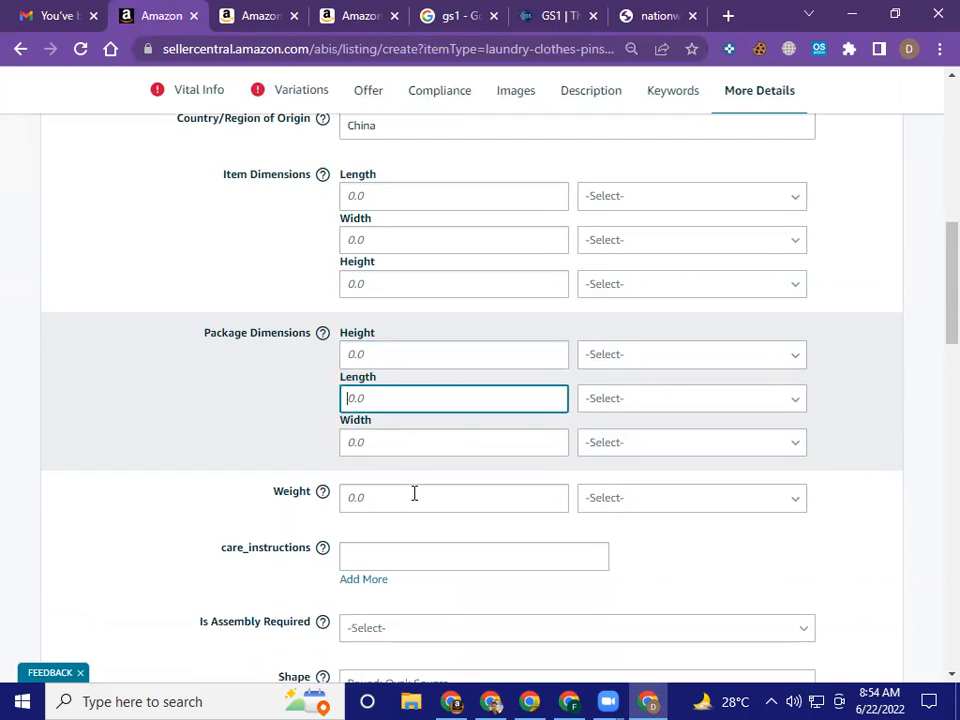
Enter 3 as the product's weight and choose LB as its unit
{"action": "left_click", "coordinate": [395, 398]}
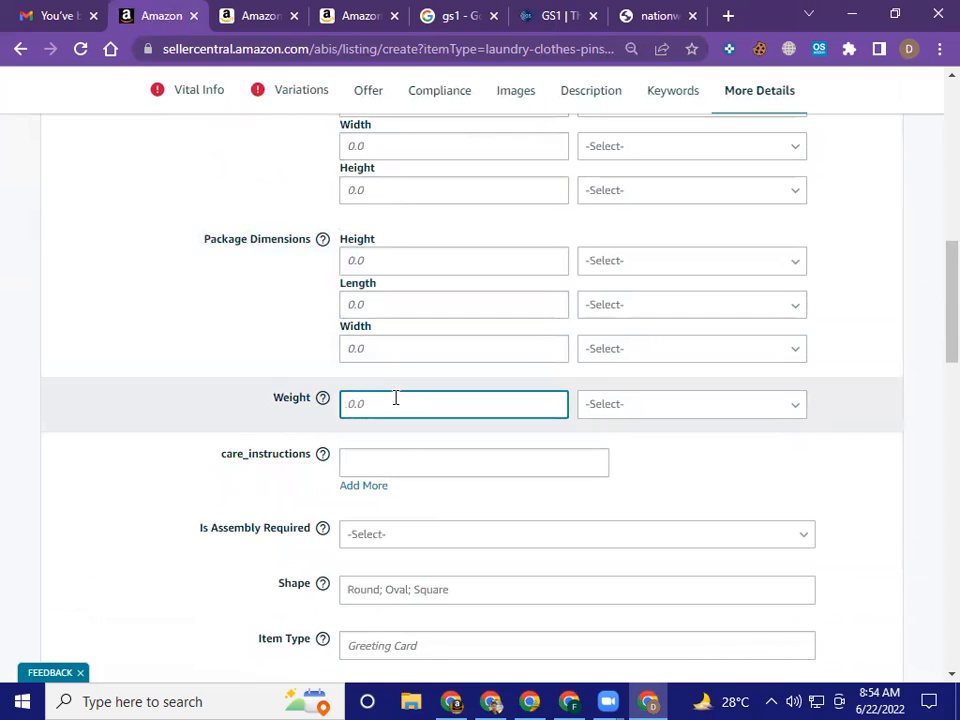
{"action": "type", "text": "3"}
{"action": "left_click", "coordinate": [713, 408]}
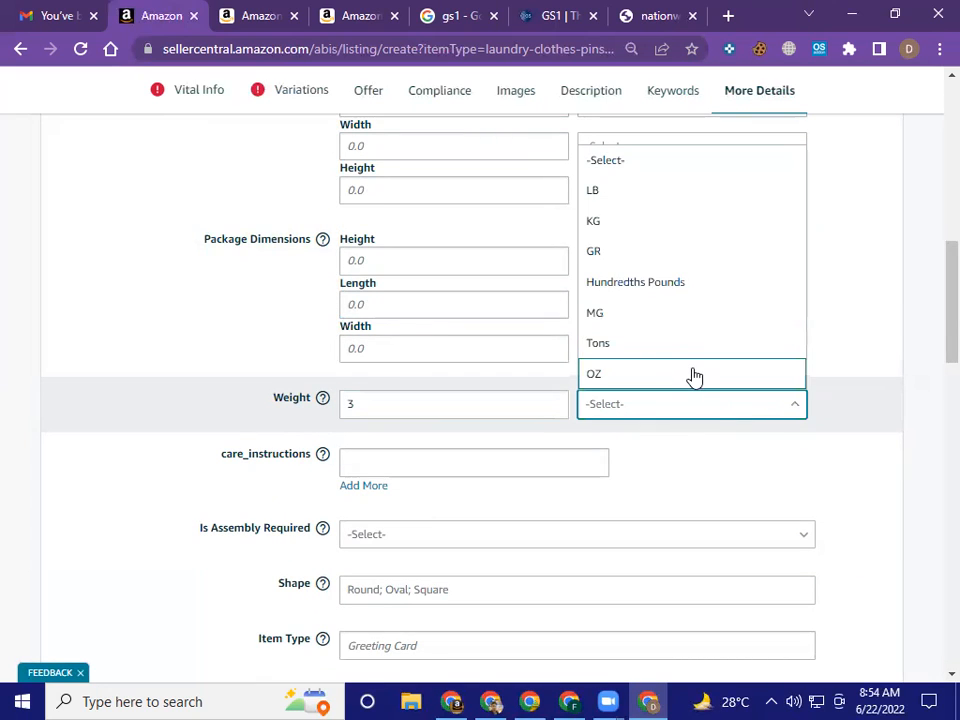
{"action": "scroll", "coordinate": [662, 230], "scroll_direction": "up", "scroll_amount": 1}
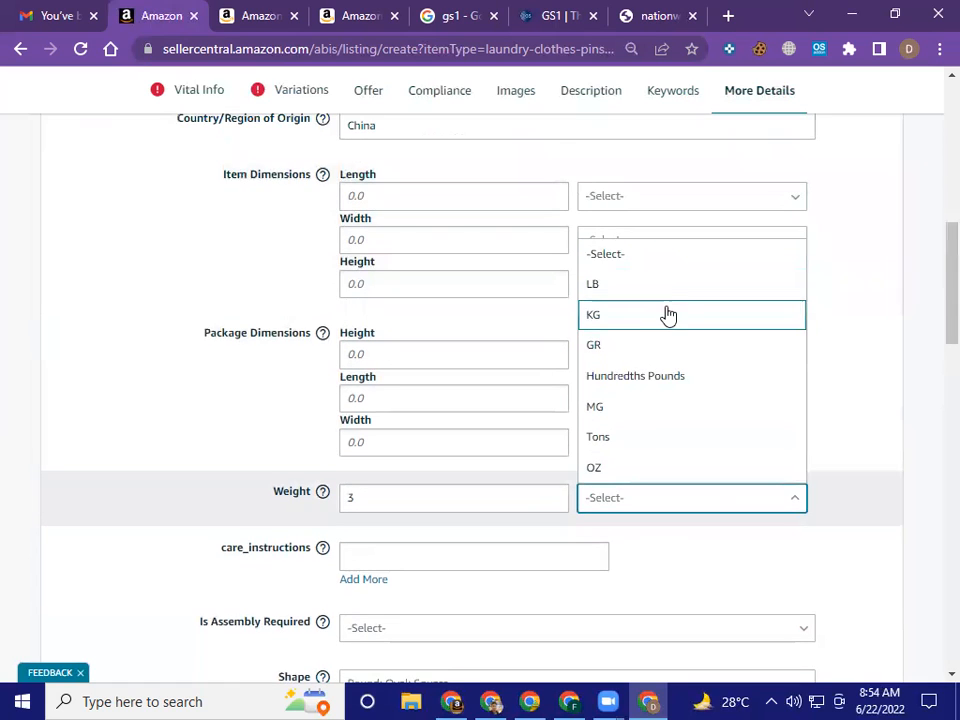
{"action": "left_click", "coordinate": [666, 286]}
{"action": "scroll", "coordinate": [666, 370], "scroll_direction": "down", "scroll_amount": 2}
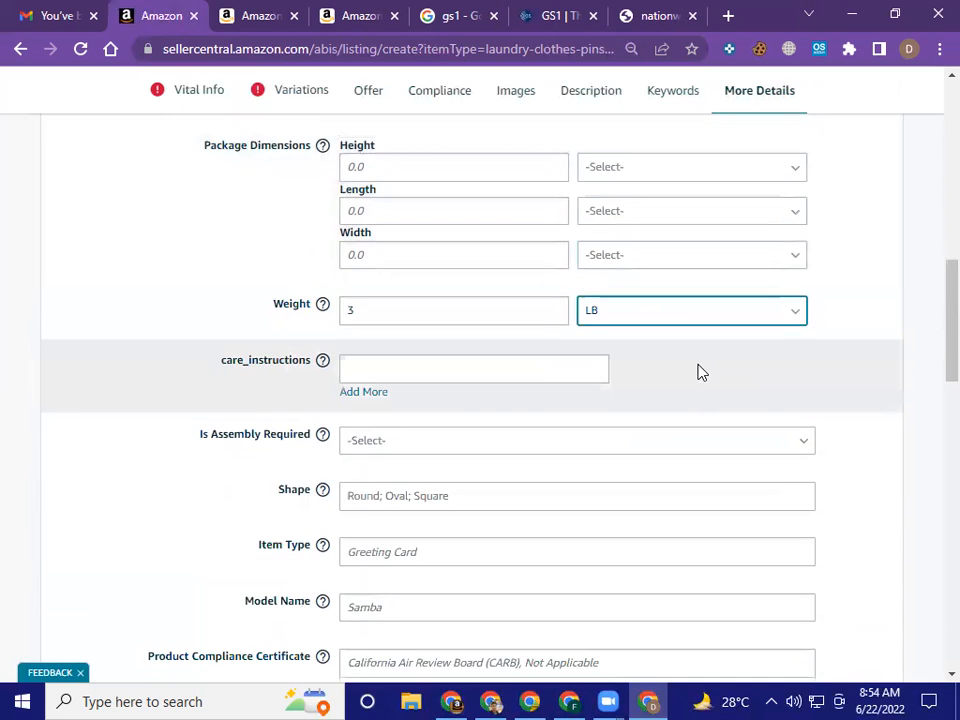
Replace the weight value with 0.50 and finally with 2, keeping LB as the unit
{"action": "left_click", "coordinate": [300, 318]}
{"action": "type", "text": "0.50"}
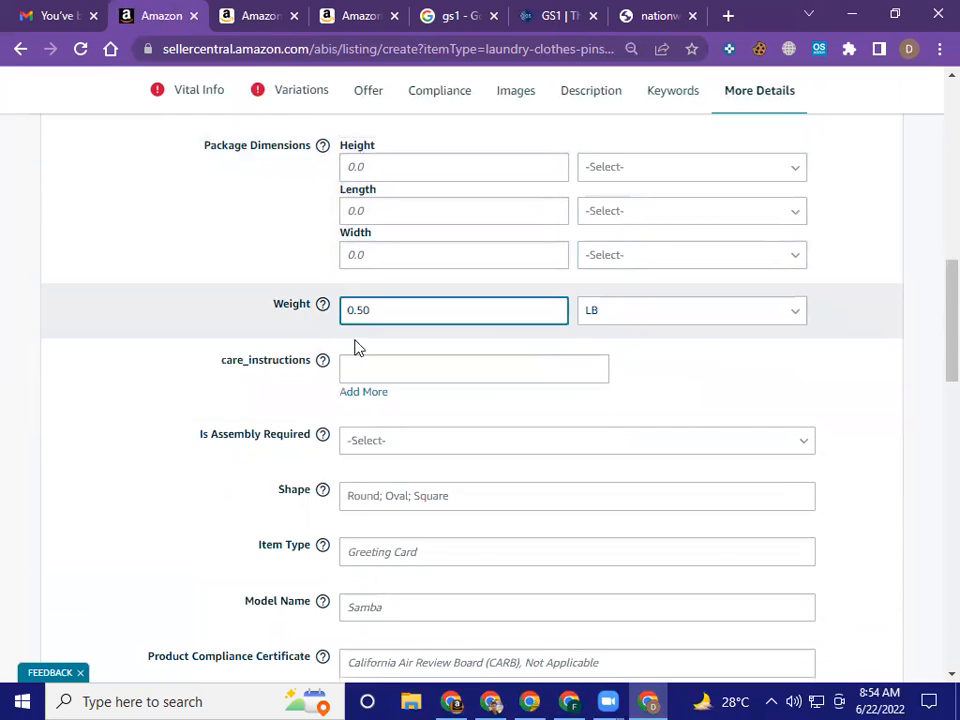
{"action": "left_click", "coordinate": [328, 307]}
{"action": "left_click", "coordinate": [729, 367]}
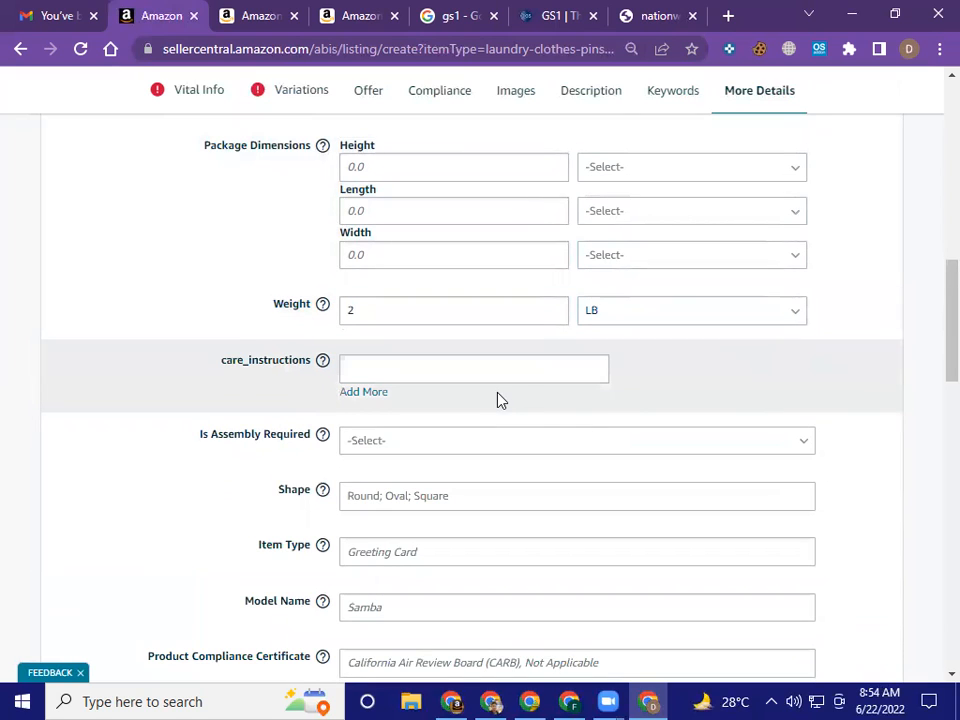
Set Is Assembly Required to No for the product
{"action": "scroll", "coordinate": [499, 399], "scroll_direction": "down", "scroll_amount": 1}
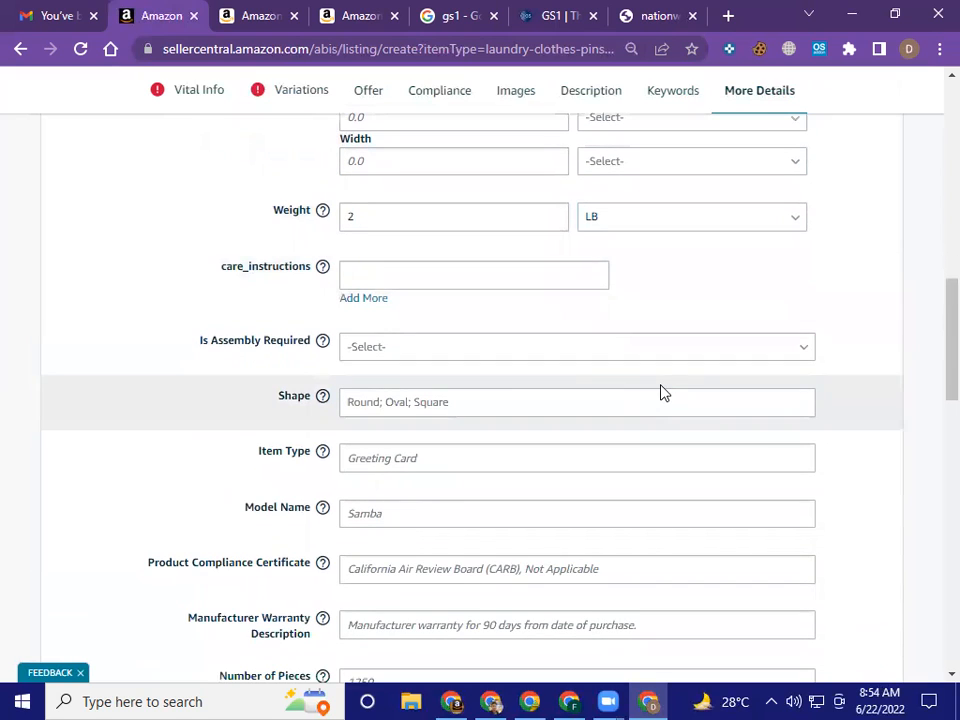
{"action": "left_click", "coordinate": [577, 360]}
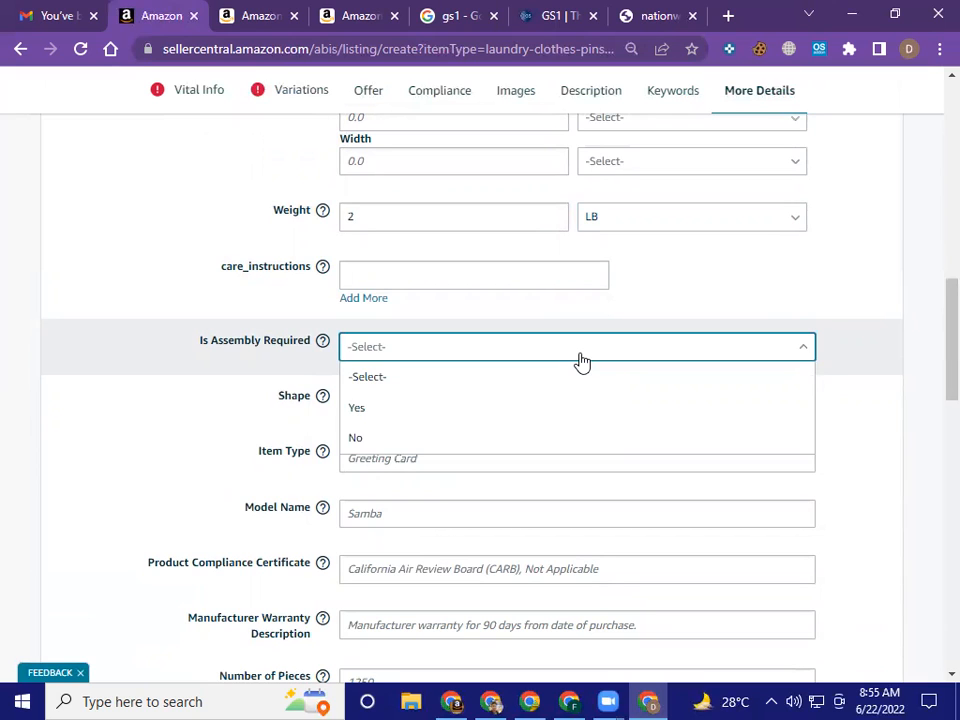
{"action": "left_click", "coordinate": [525, 445]}
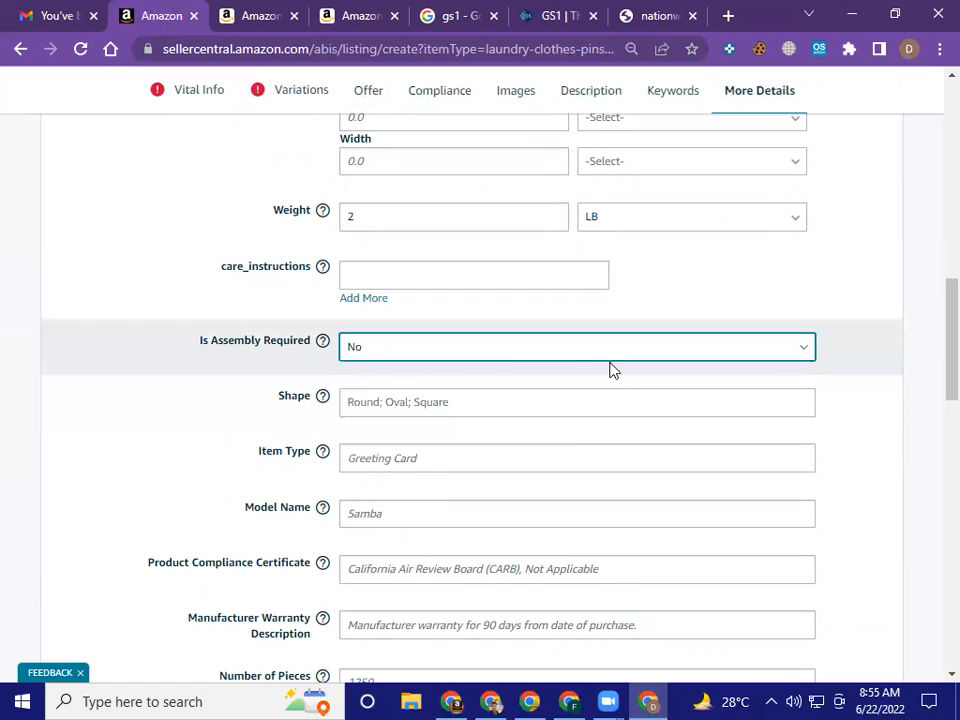
Review the remaining attribute fields from Shape through Additional Features, then return to Included Components and open it for entry
{"action": "scroll", "coordinate": [628, 370], "scroll_direction": "down", "scroll_amount": 4}
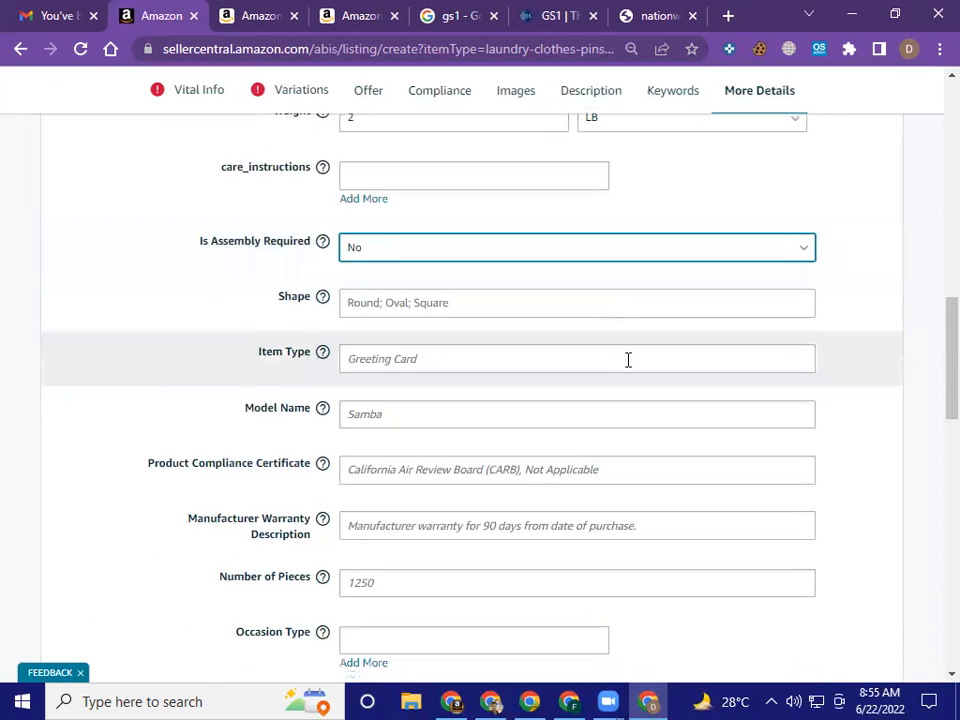
{"action": "scroll", "coordinate": [165, 506], "scroll_direction": "down", "scroll_amount": 4}
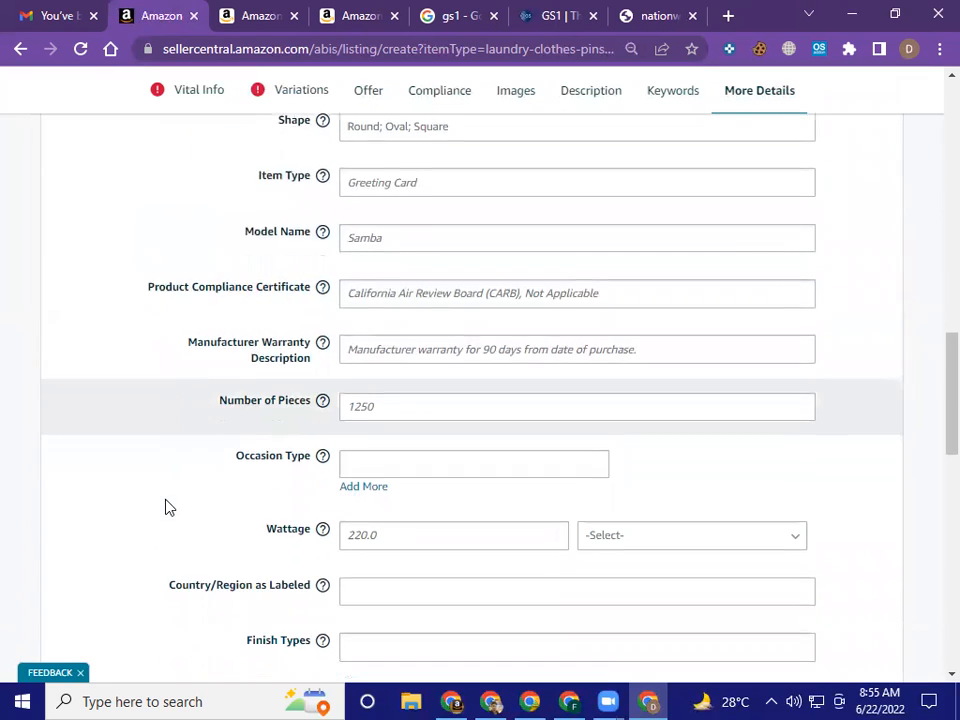
{"action": "scroll", "coordinate": [201, 368], "scroll_direction": "down", "scroll_amount": 2}
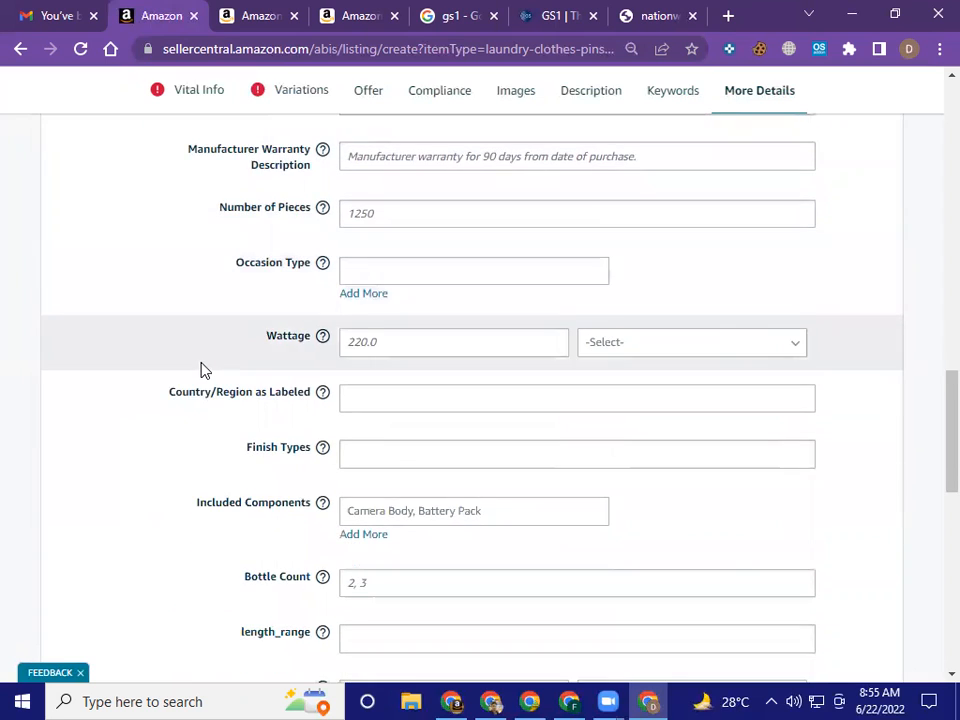
{"action": "scroll", "coordinate": [201, 368], "scroll_direction": "down", "scroll_amount": 2}
{"action": "scroll", "coordinate": [201, 370], "scroll_direction": "down", "scroll_amount": 2}
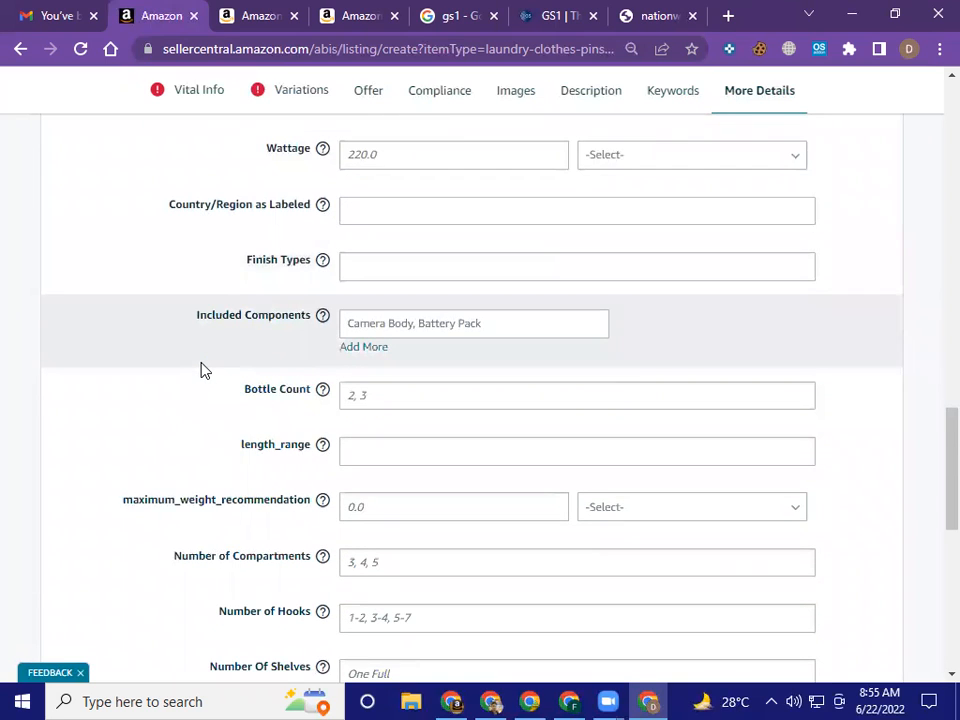
{"action": "scroll", "coordinate": [201, 370], "scroll_direction": "down", "scroll_amount": 2}
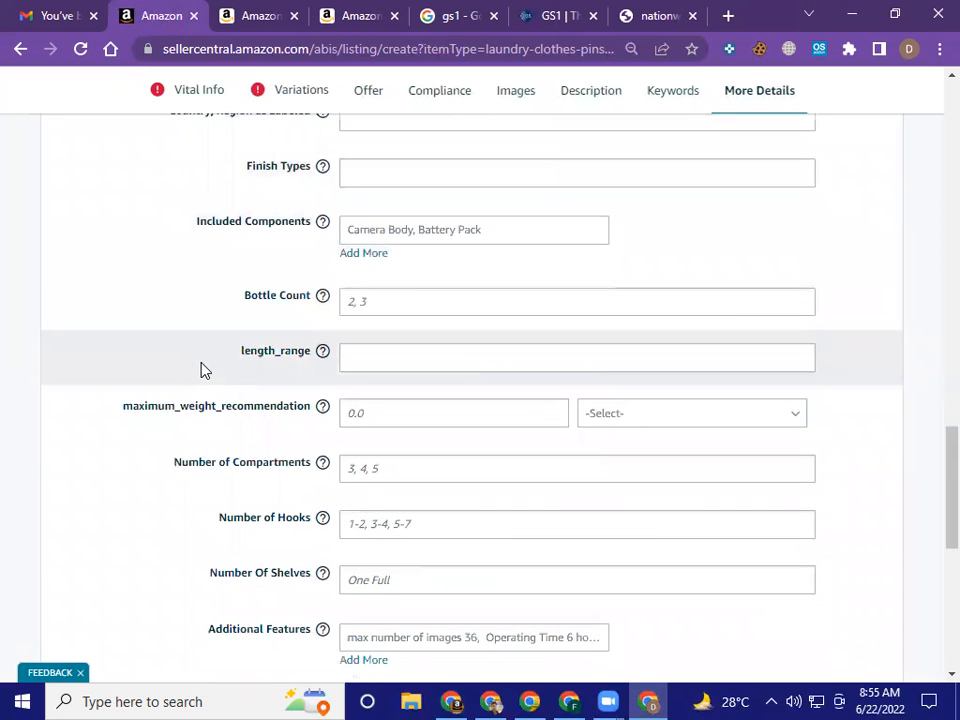
{"action": "scroll", "coordinate": [201, 370], "scroll_direction": "up", "scroll_amount": 4}
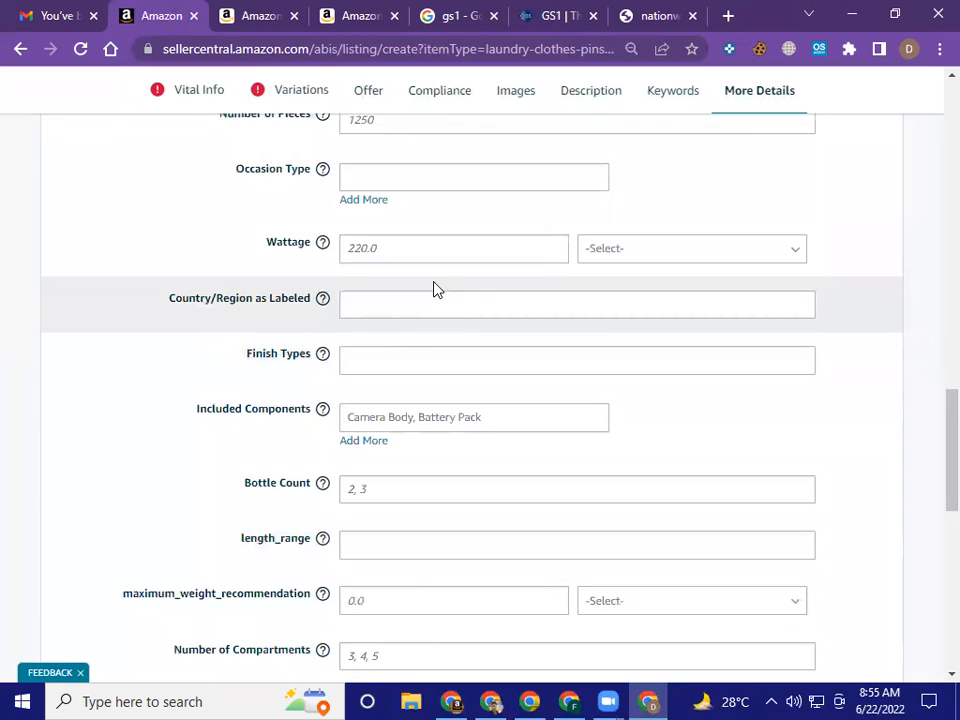
{"action": "left_click", "coordinate": [418, 414]}
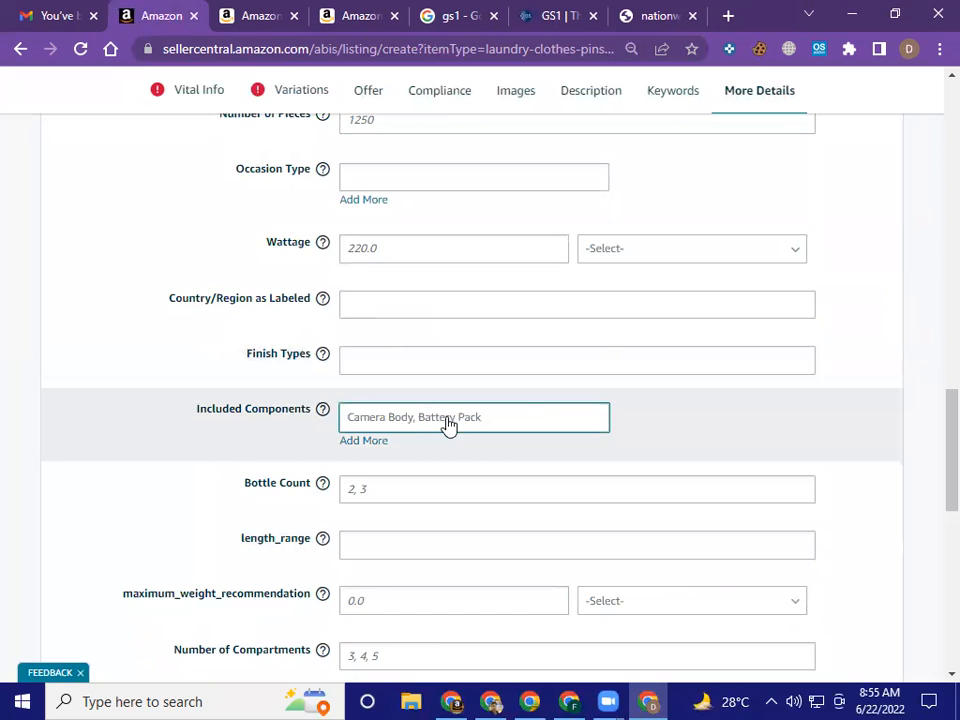
Review the remaining More Details attributes from Included Components through Material/Fabric Regulations, and open Number of Boxes for entry
{"action": "scroll", "coordinate": [540, 430], "scroll_direction": "down", "scroll_amount": 1}
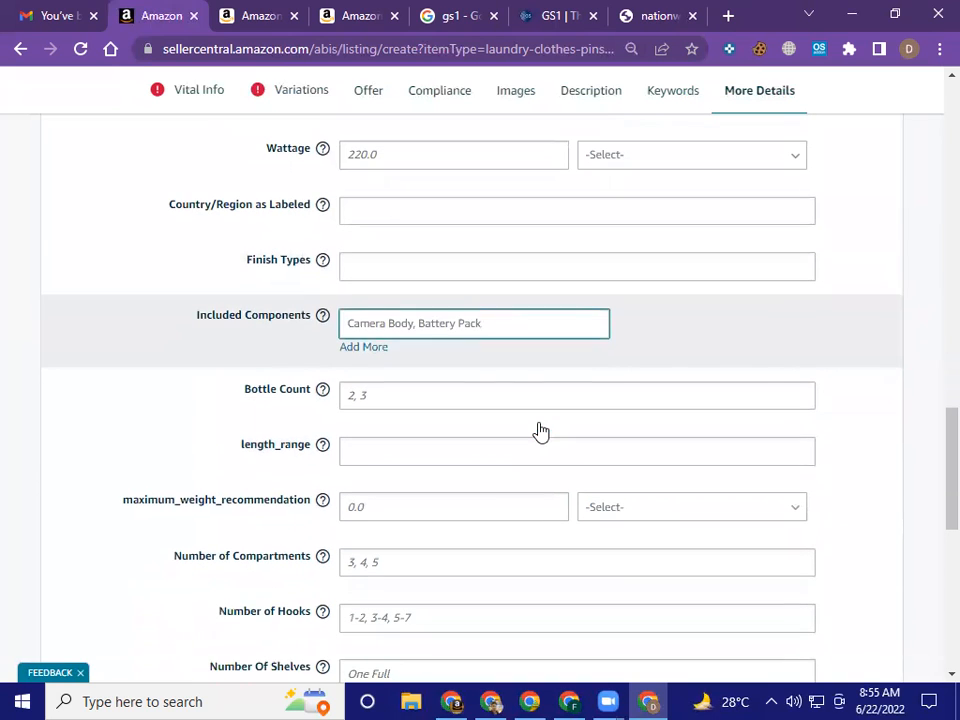
{"action": "left_click", "coordinate": [538, 430]}
{"action": "scroll", "coordinate": [539, 428], "scroll_direction": "down", "scroll_amount": 2}
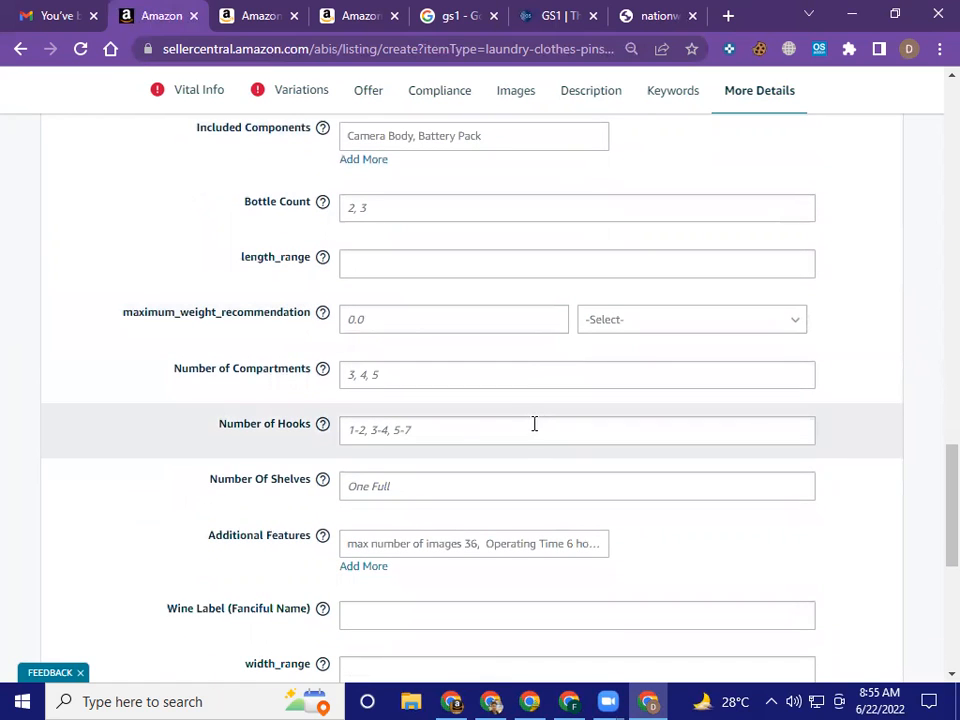
{"action": "scroll", "coordinate": [463, 416], "scroll_direction": "down", "scroll_amount": 1}
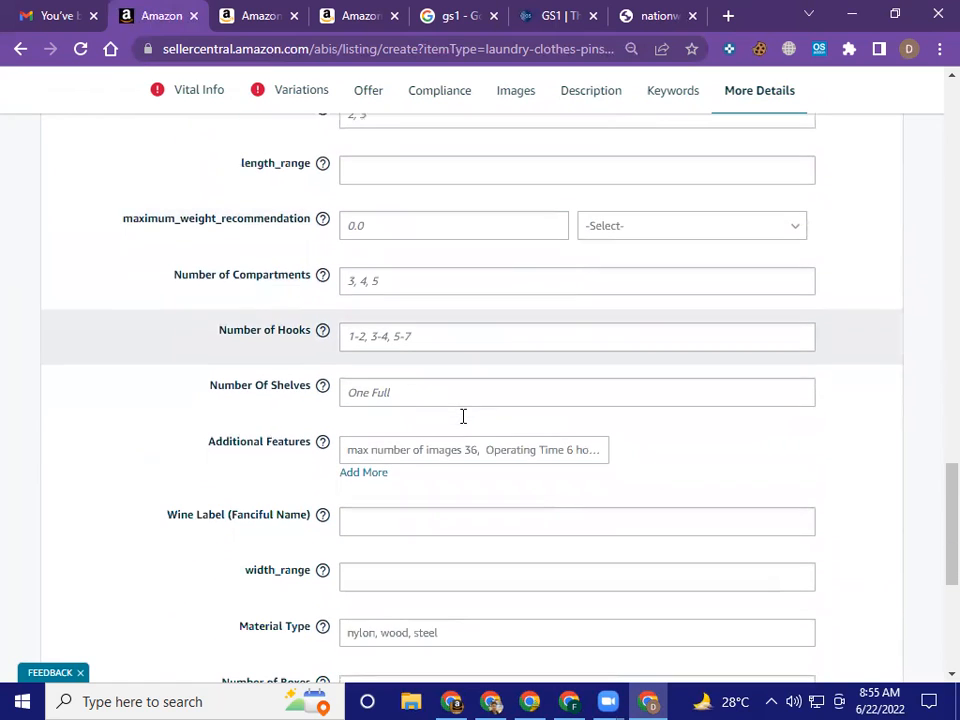
{"action": "scroll", "coordinate": [461, 424], "scroll_direction": "down", "scroll_amount": 1}
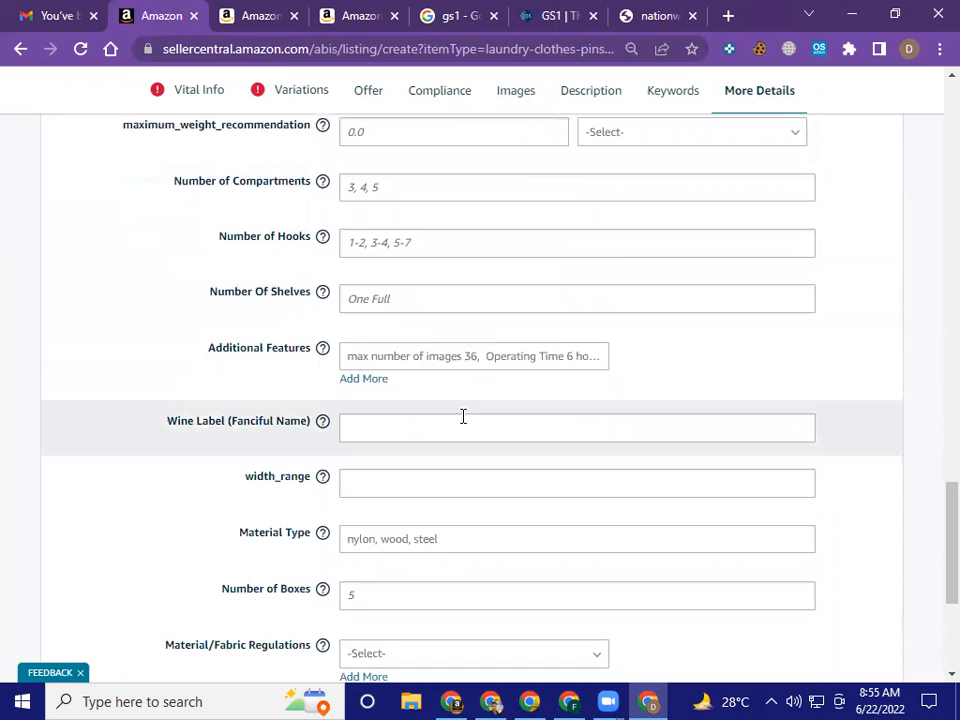
{"action": "scroll", "coordinate": [463, 416], "scroll_direction": "down", "scroll_amount": 1}
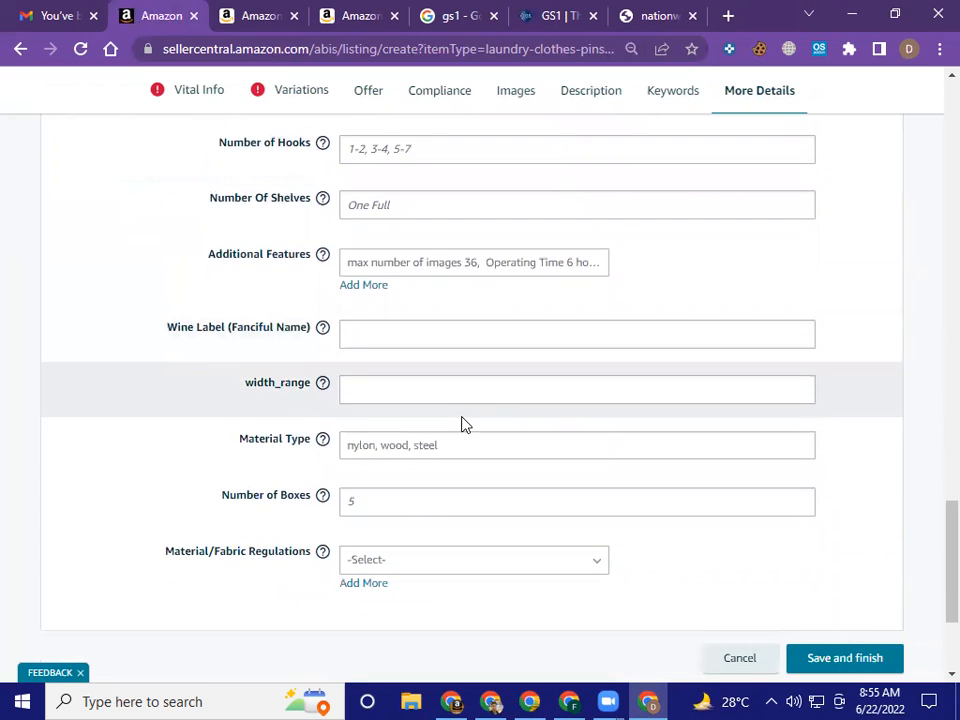
{"action": "scroll", "coordinate": [463, 420], "scroll_direction": "down", "scroll_amount": 1}
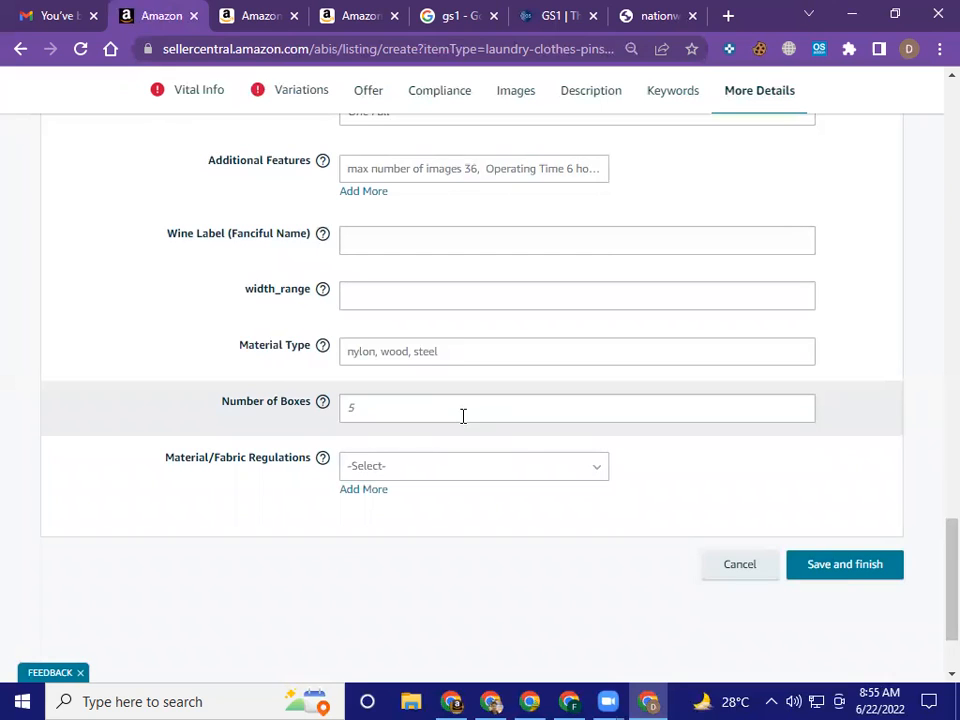
{"action": "left_click", "coordinate": [461, 408]}
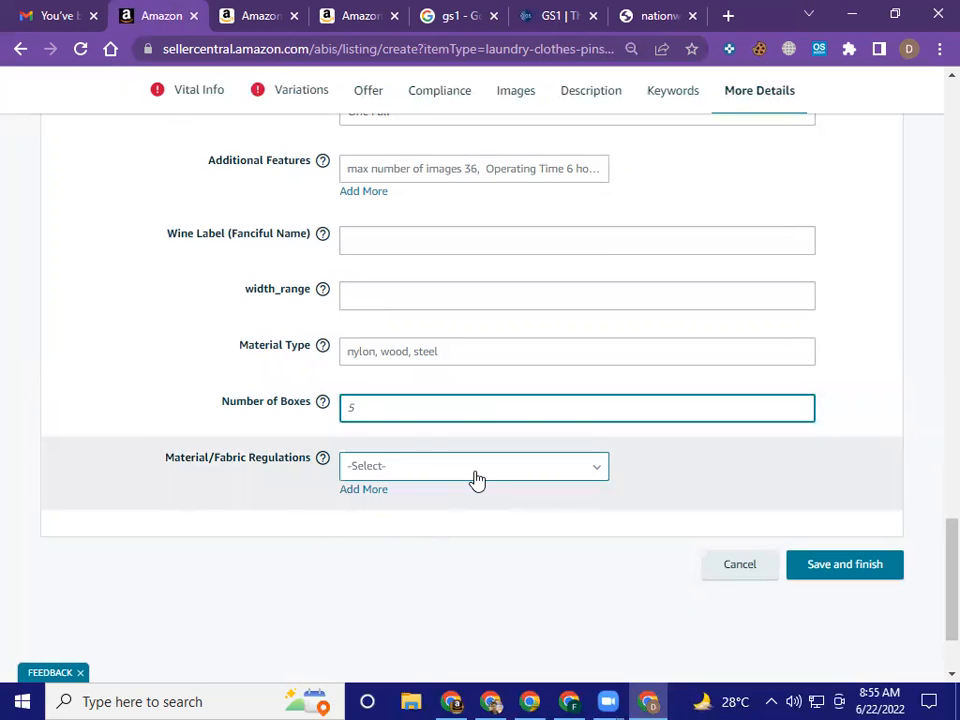
Add a second Material/Fabric Regulations entry and set the first one to Bamboo
{"action": "left_click", "coordinate": [477, 481]}
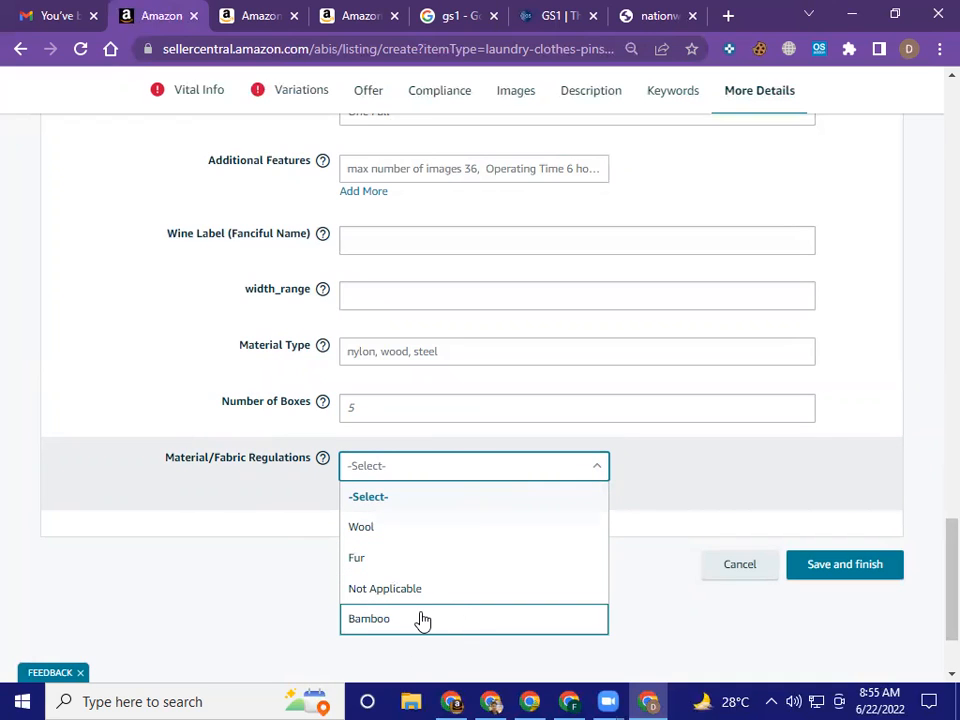
{"action": "left_click", "coordinate": [672, 469]}
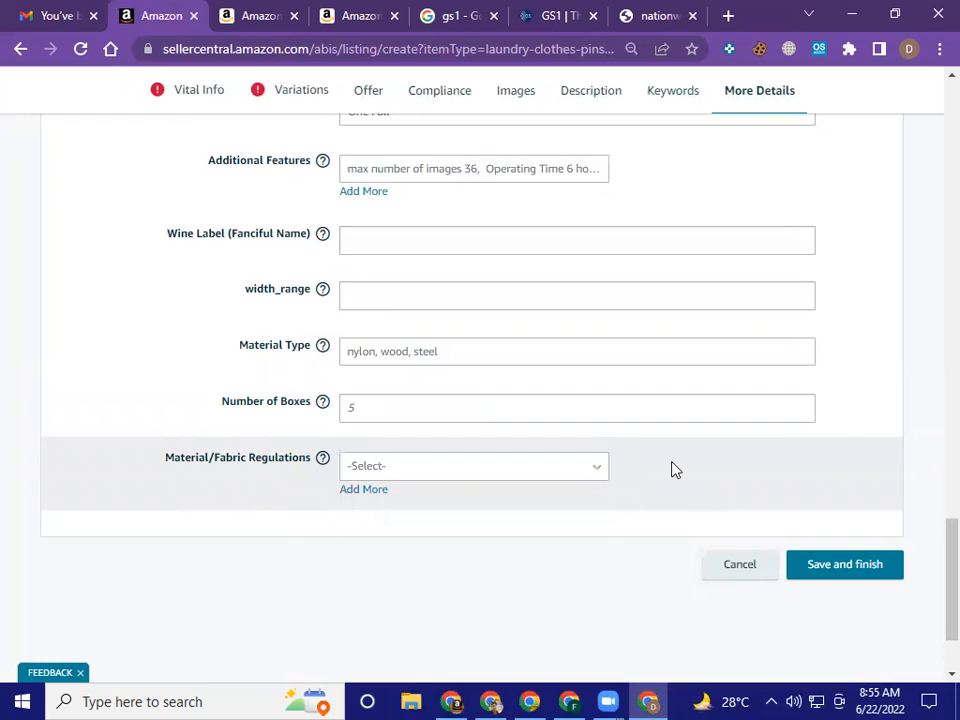
{"action": "left_click", "coordinate": [362, 490]}
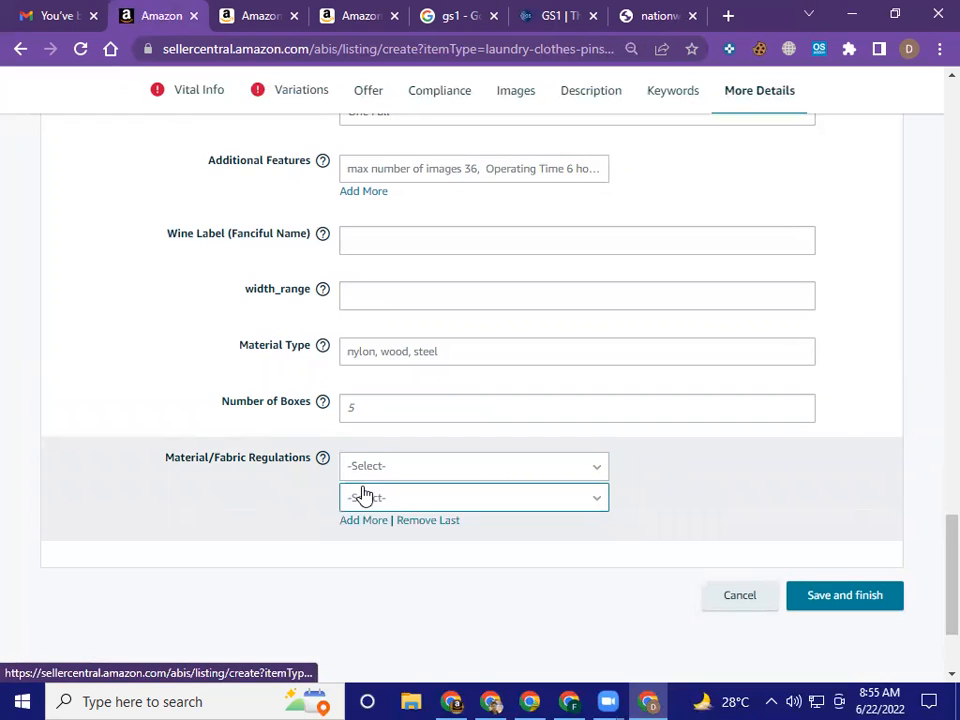
{"action": "left_click", "coordinate": [495, 470]}
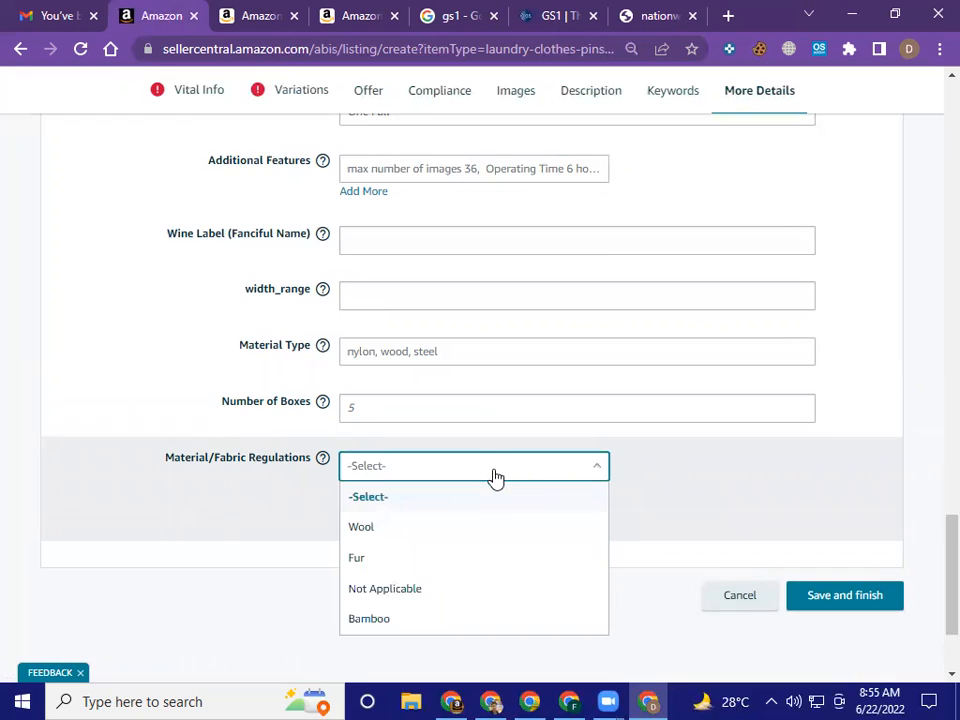
{"action": "left_click", "coordinate": [407, 628]}
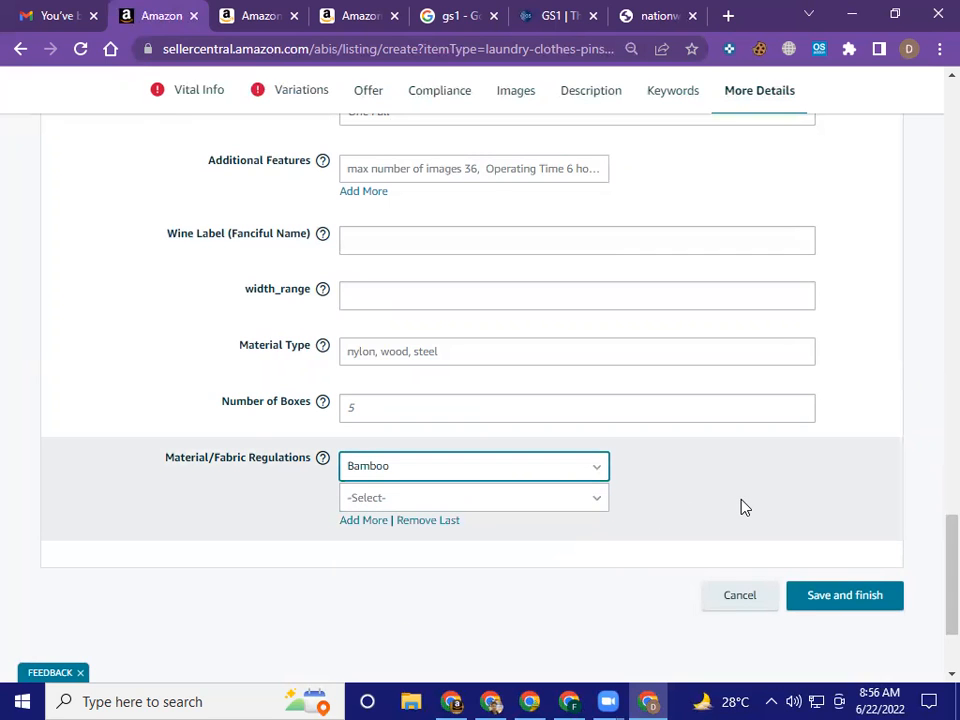
Return to the Vital Info section and specify that the product has no variations
{"action": "scroll", "coordinate": [742, 520], "scroll_direction": "up", "scroll_amount": 10}
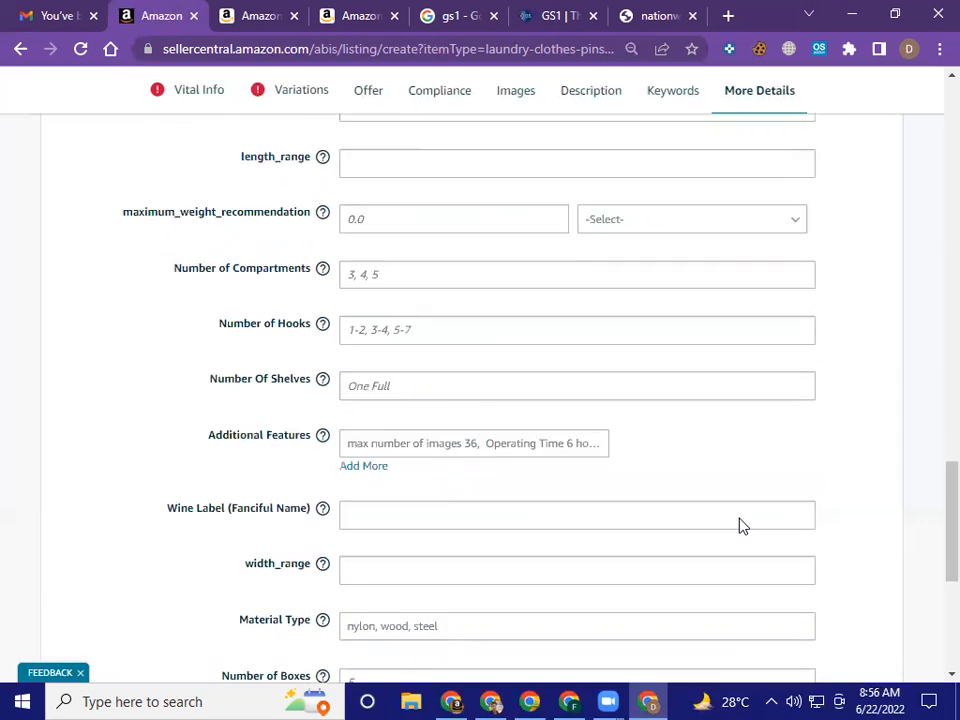
{"action": "scroll", "coordinate": [742, 526], "scroll_direction": "up", "scroll_amount": 15}
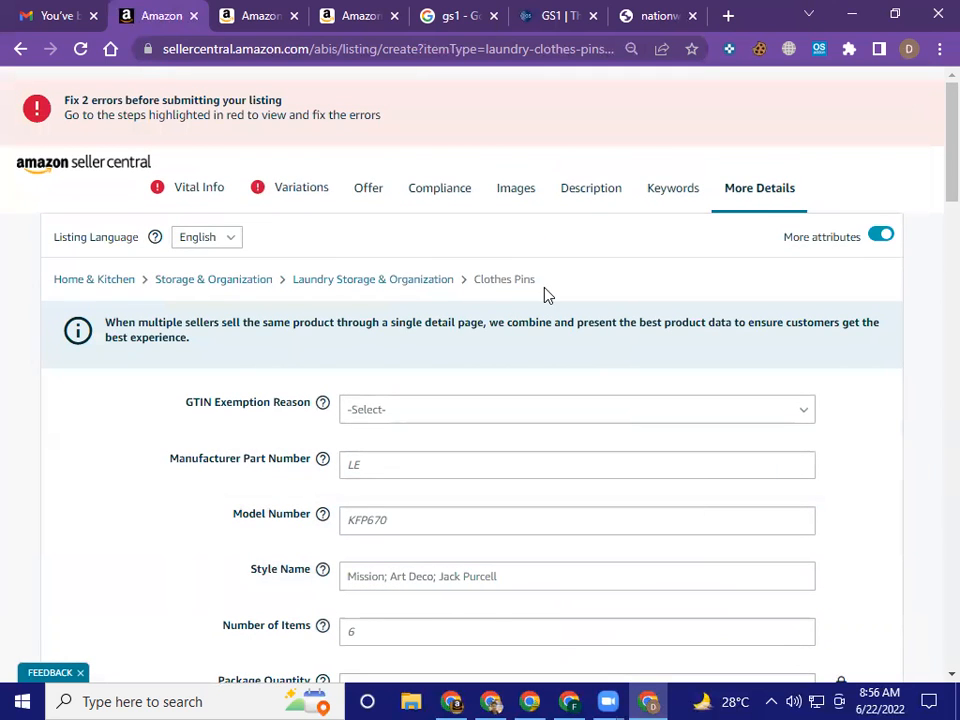
{"action": "left_click", "coordinate": [202, 198]}
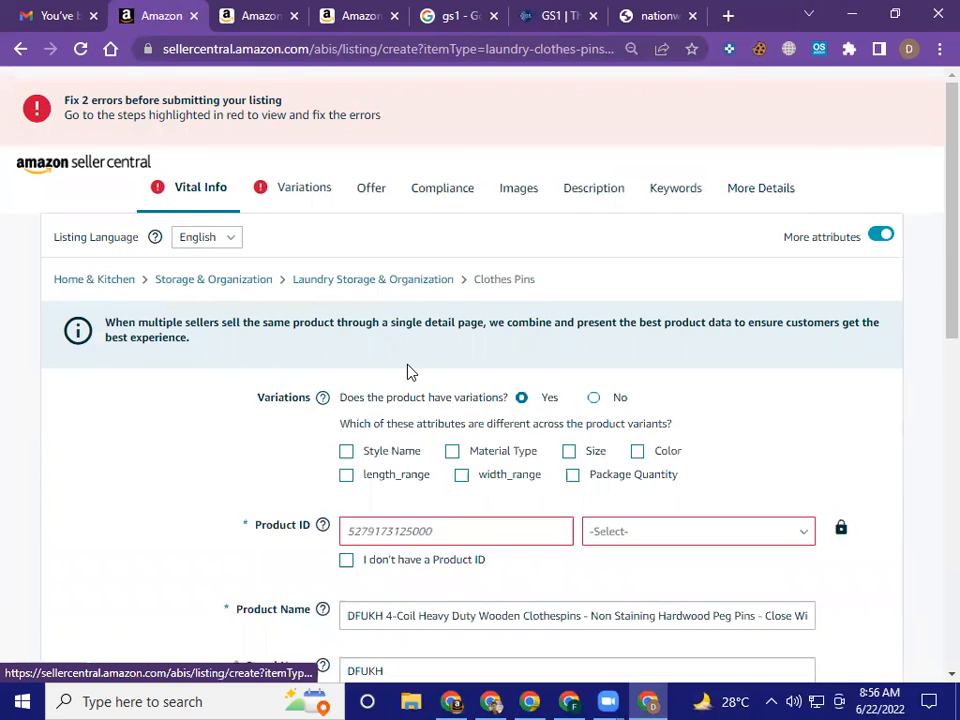
{"action": "scroll", "coordinate": [662, 395], "scroll_direction": "down", "scroll_amount": 3}
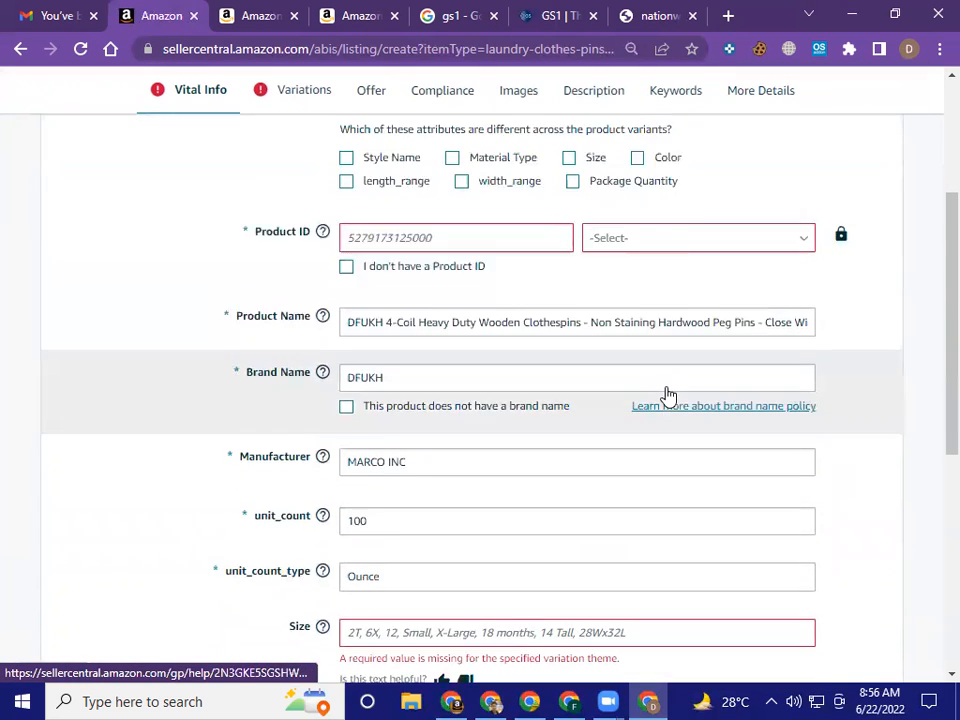
{"action": "scroll", "coordinate": [668, 394], "scroll_direction": "up", "scroll_amount": 2}
{"action": "scroll", "coordinate": [668, 394], "scroll_direction": "down", "scroll_amount": 4}
{"action": "scroll", "coordinate": [668, 394], "scroll_direction": "up", "scroll_amount": 5}
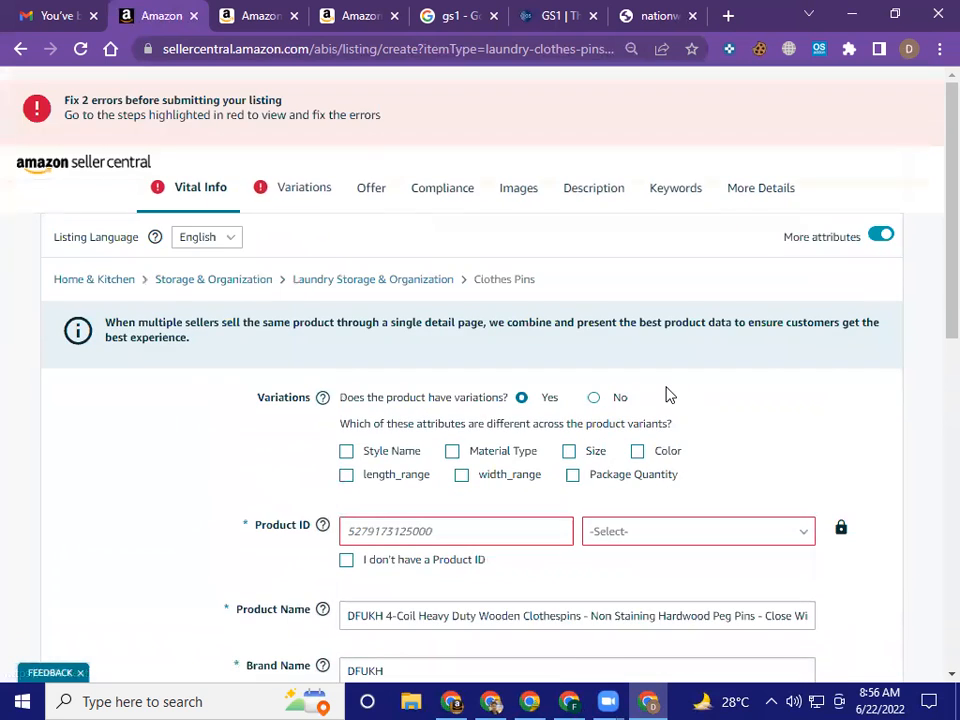
{"action": "scroll", "coordinate": [668, 394], "scroll_direction": "down", "scroll_amount": 2}
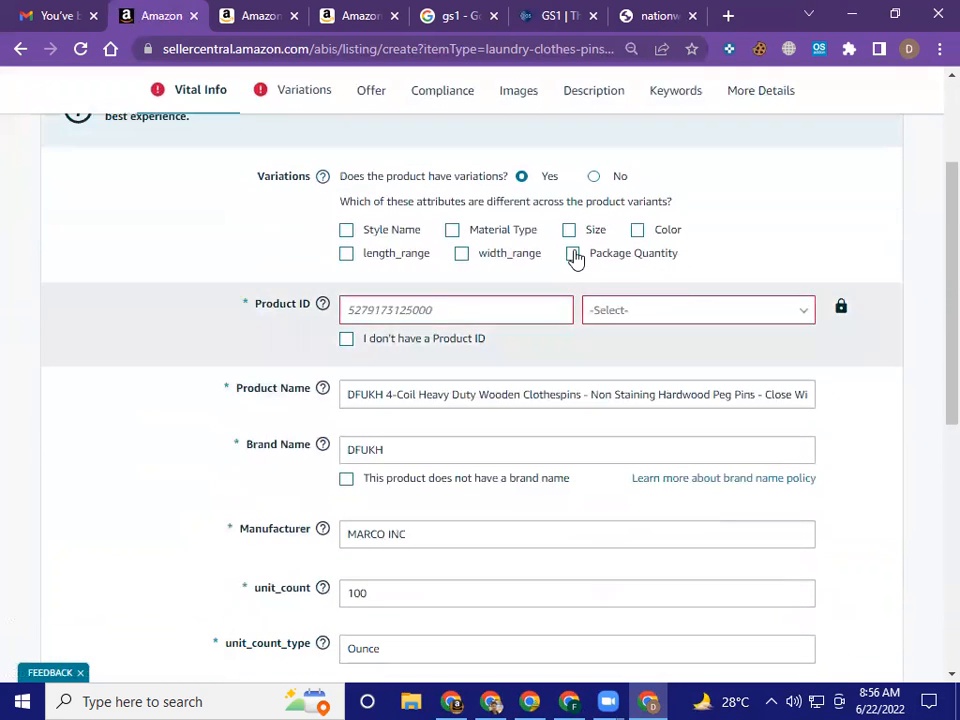
{"action": "left_click", "coordinate": [594, 178]}
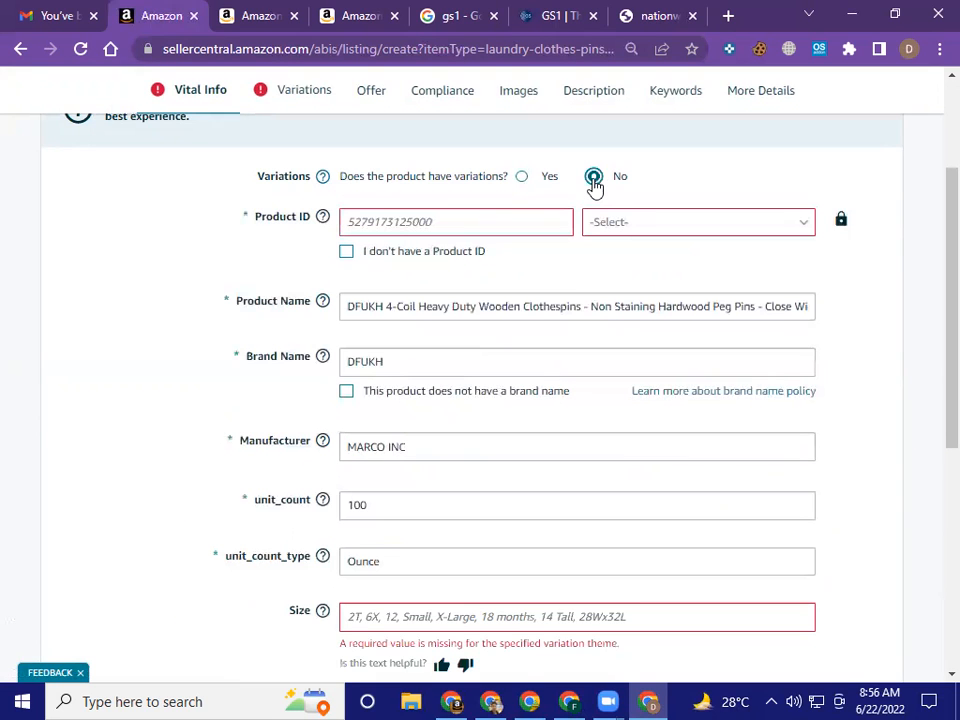
Examine the Vital Info fields from Product ID through Color Map, including the flagged Size field
{"action": "scroll", "coordinate": [523, 348], "scroll_direction": "down", "scroll_amount": 1}
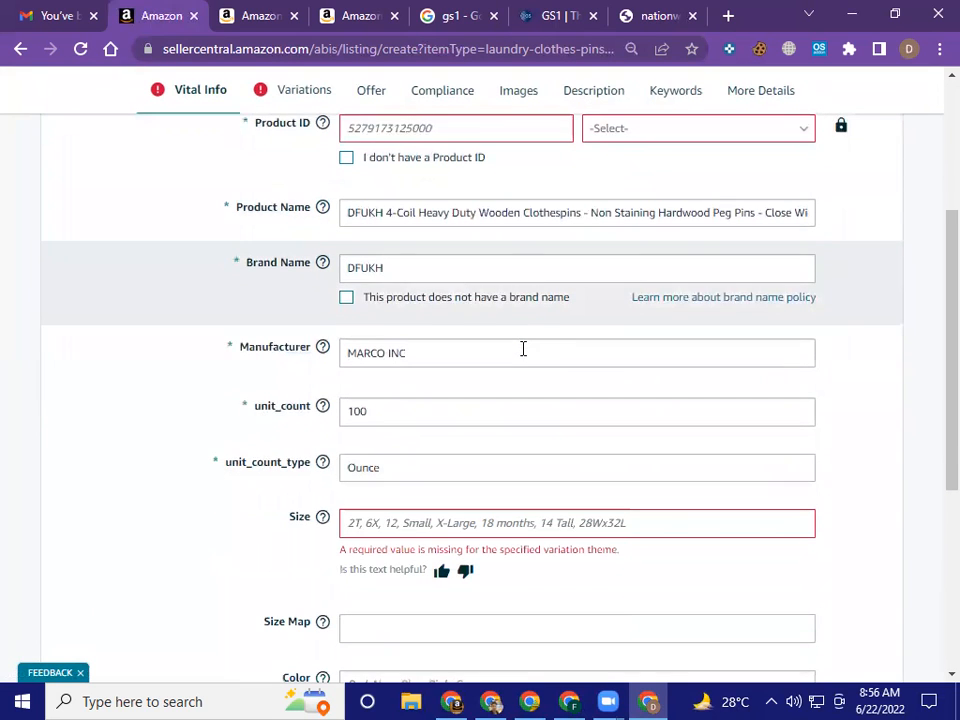
{"action": "scroll", "coordinate": [525, 359], "scroll_direction": "down", "scroll_amount": 2}
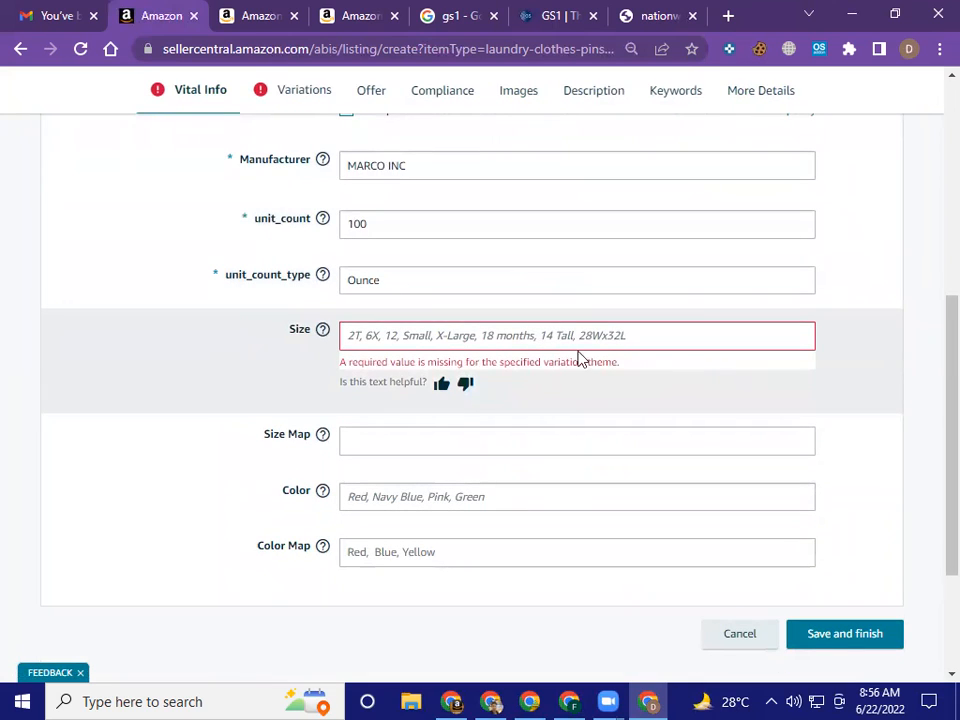
{"action": "left_click", "coordinate": [617, 332]}
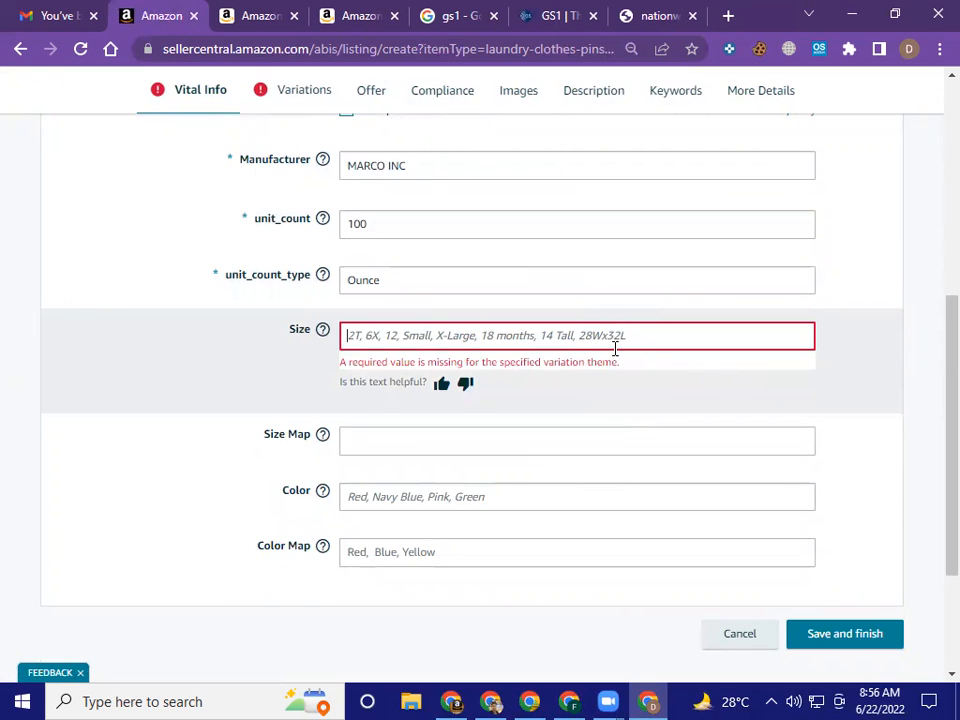
{"action": "scroll", "coordinate": [614, 357], "scroll_direction": "up", "scroll_amount": 5}
{"action": "scroll", "coordinate": [487, 482], "scroll_direction": "down", "scroll_amount": 2}
{"action": "left_click", "coordinate": [501, 406]}
{"action": "scroll", "coordinate": [501, 406], "scroll_direction": "down", "scroll_amount": 2}
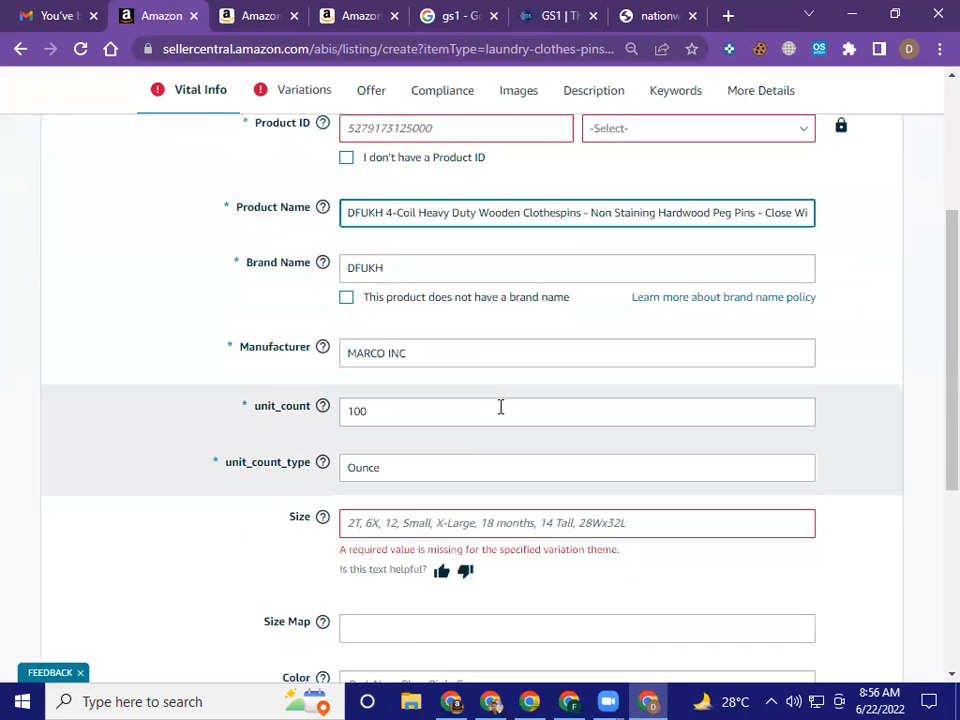
{"action": "scroll", "coordinate": [501, 406], "scroll_direction": "down", "scroll_amount": 3}
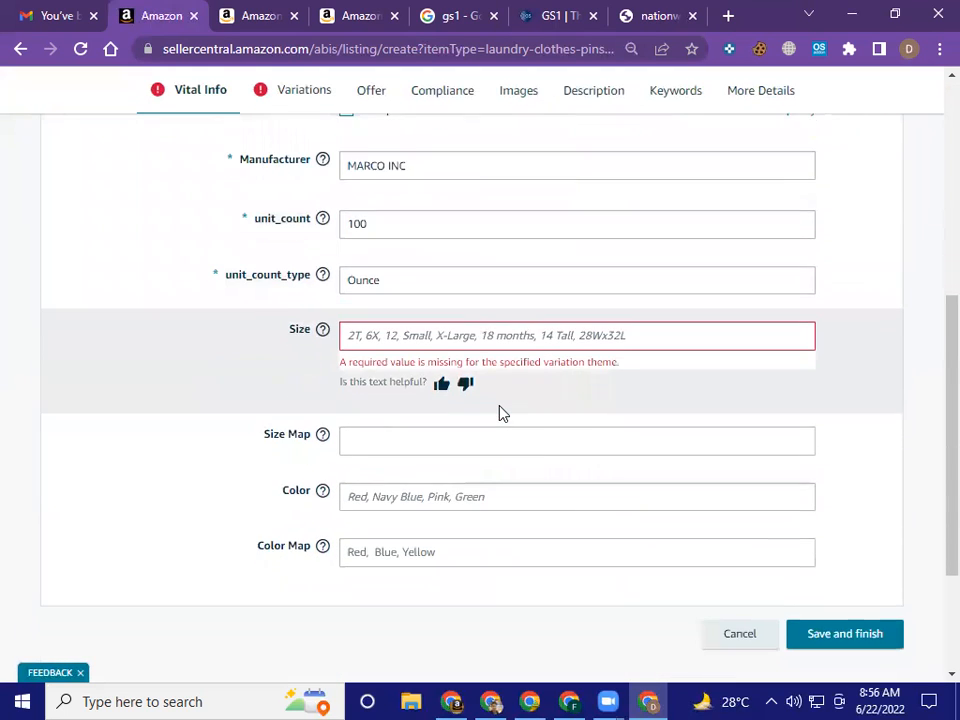
Set the product's Size Map to X-Large and open the Color field for entry
{"action": "left_click", "coordinate": [493, 352]}
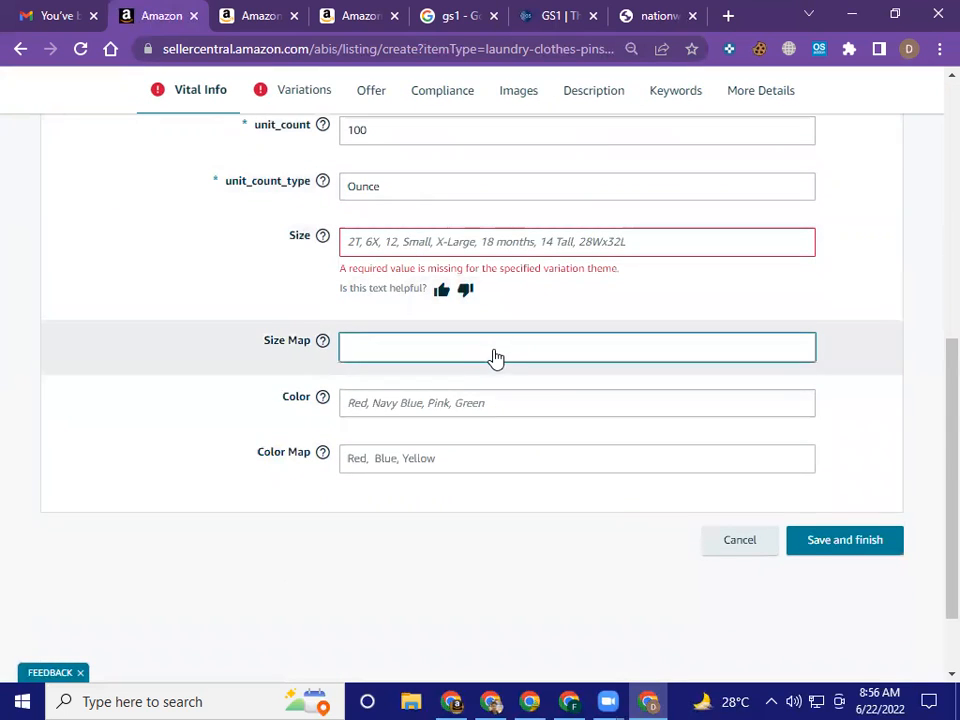
{"action": "left_click", "coordinate": [858, 384]}
{"action": "left_click", "coordinate": [612, 354]}
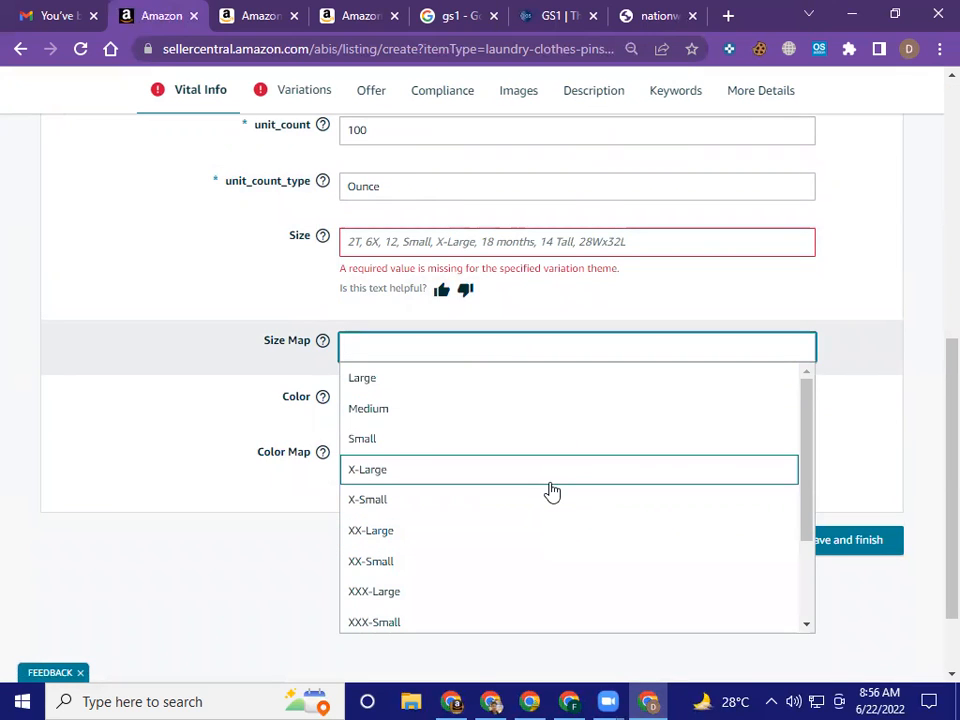
{"action": "left_click", "coordinate": [552, 491]}
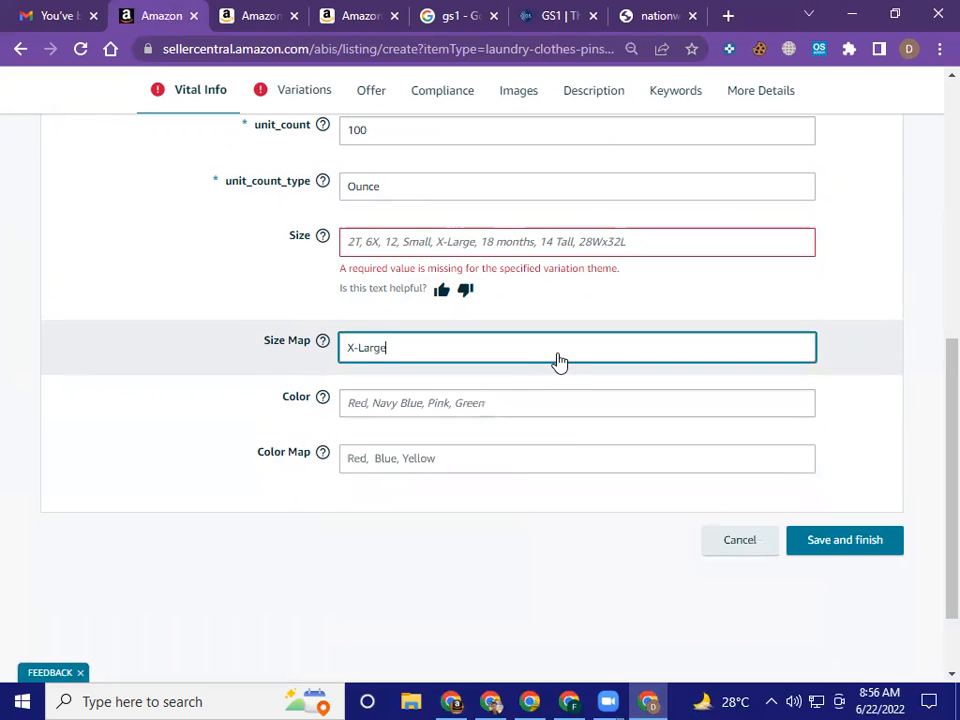
{"action": "left_click", "coordinate": [545, 404]}
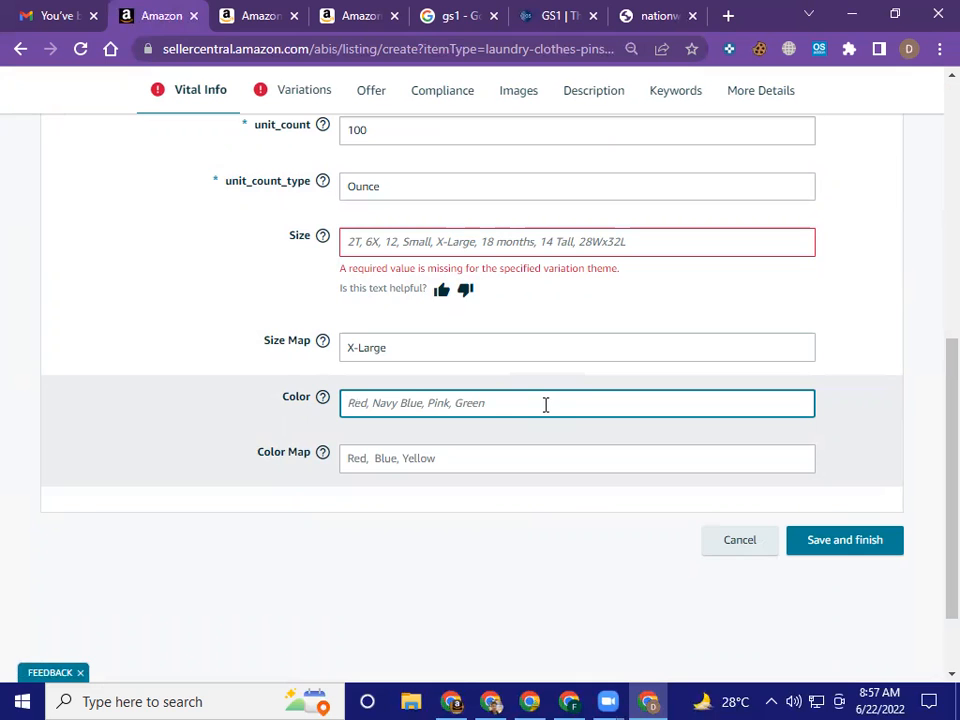
Review the Variations section and the Offer fields from Seller SKU through Fulfillment Channel, including the available Condition options
{"action": "scroll", "coordinate": [606, 493], "scroll_direction": "up", "scroll_amount": 6}
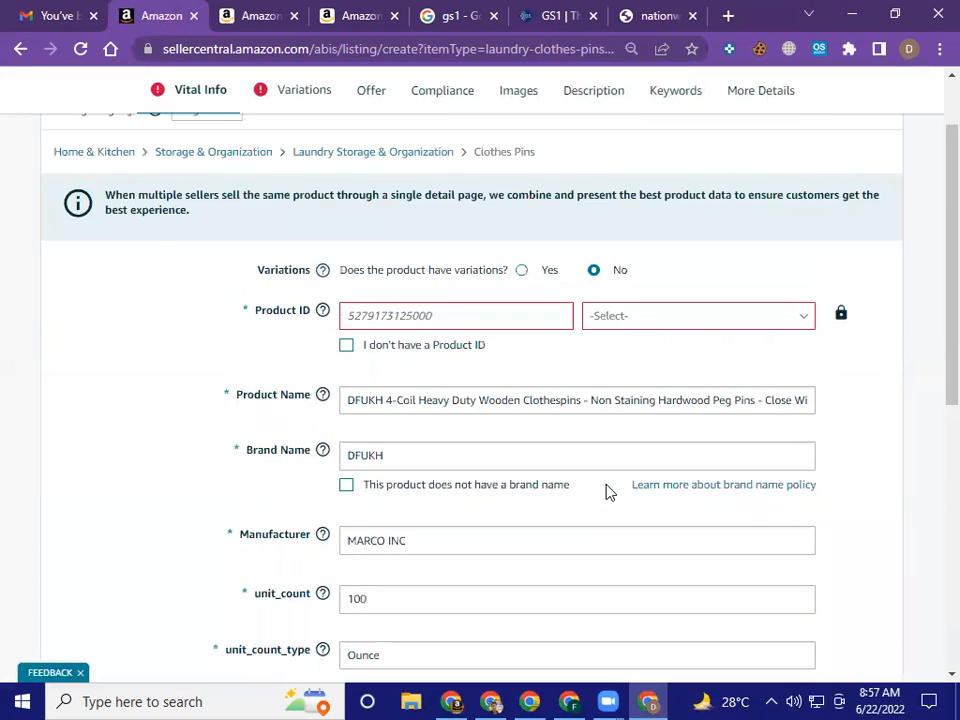
{"action": "left_click", "coordinate": [298, 197]}
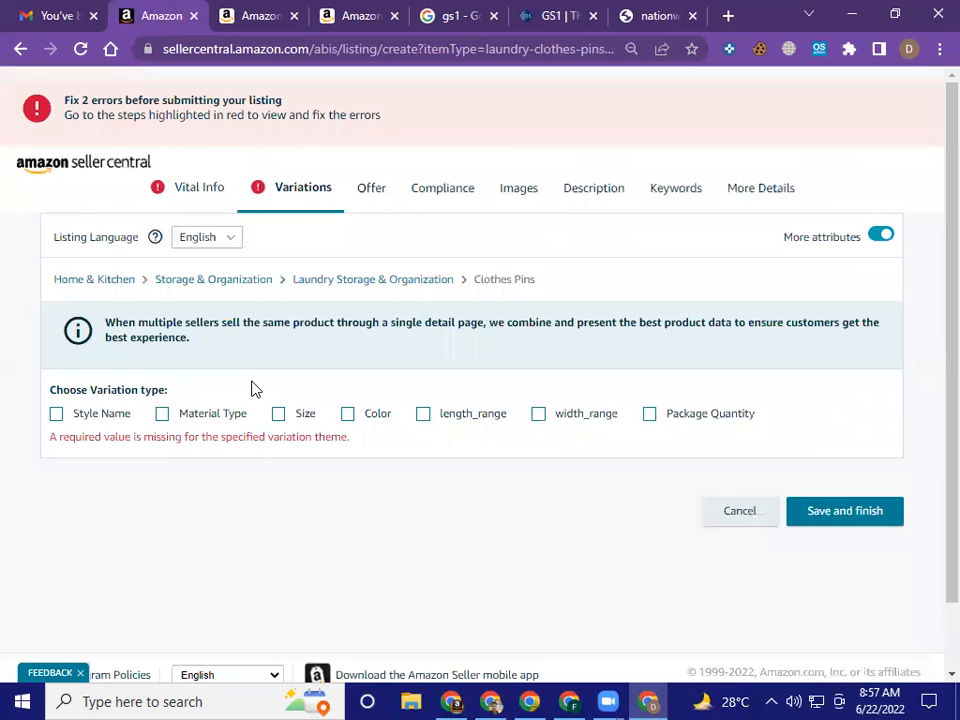
{"action": "left_click", "coordinate": [371, 189]}
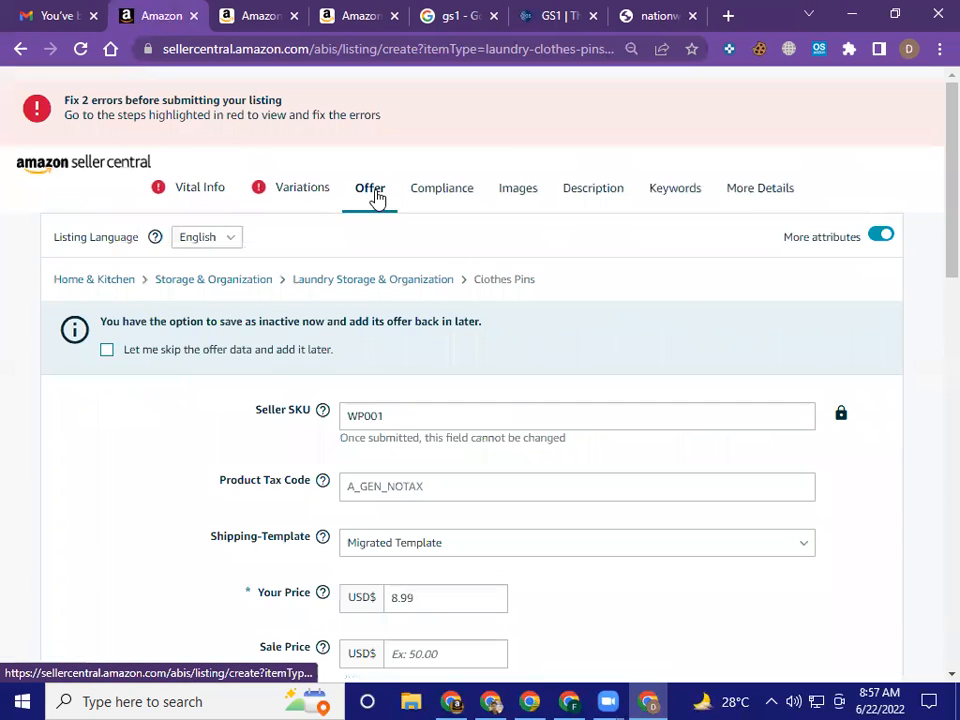
{"action": "scroll", "coordinate": [351, 317], "scroll_direction": "down", "scroll_amount": 1}
{"action": "scroll", "coordinate": [352, 317], "scroll_direction": "down", "scroll_amount": 1}
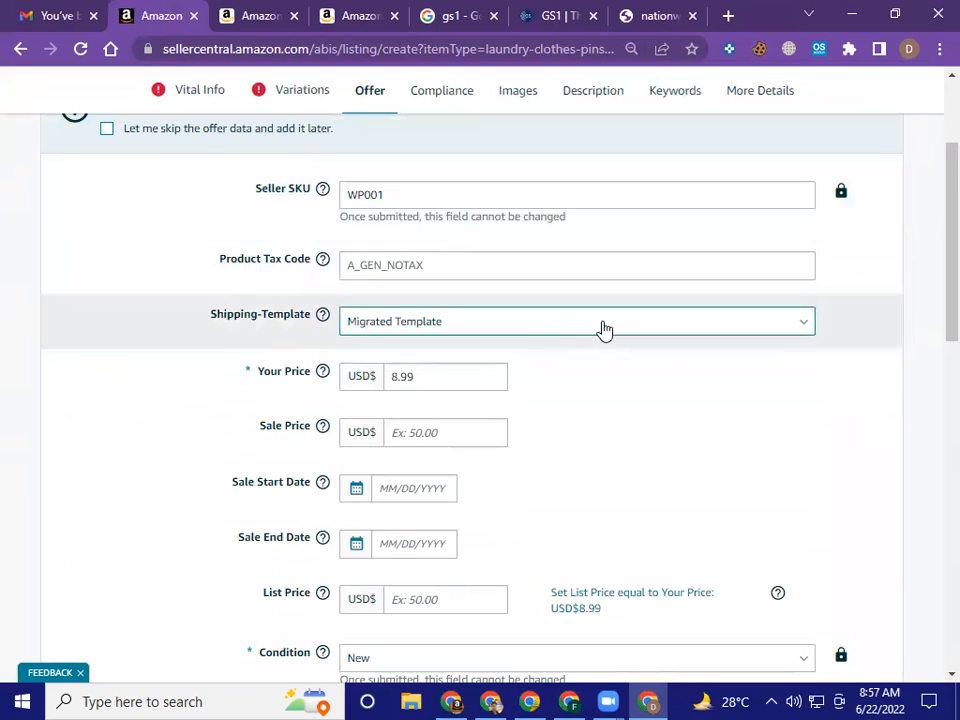
{"action": "scroll", "coordinate": [612, 335], "scroll_direction": "down", "scroll_amount": 1}
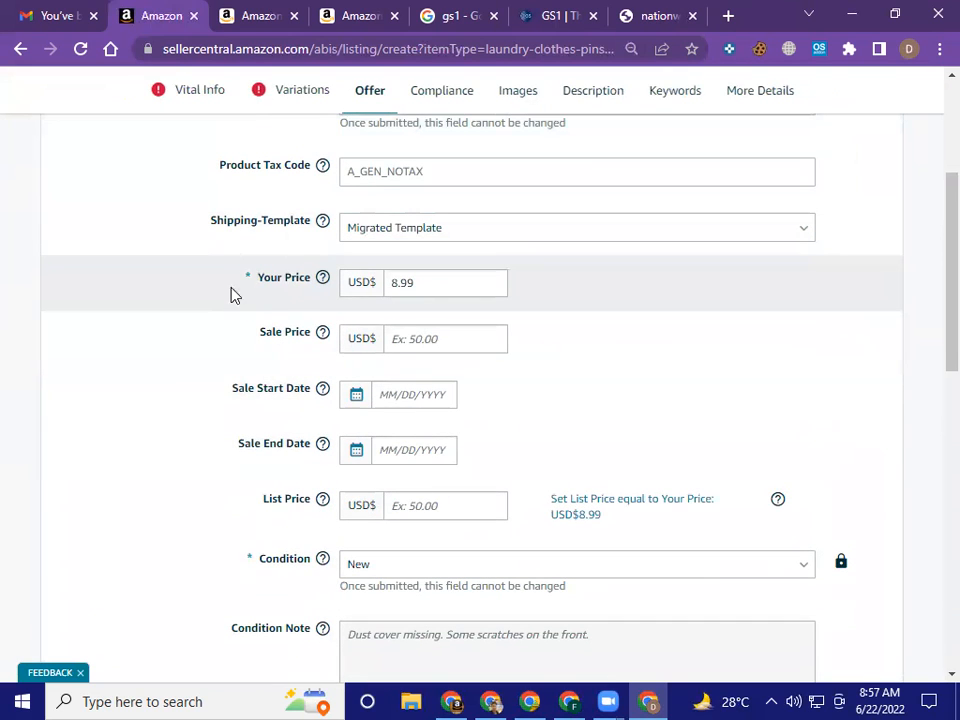
{"action": "scroll", "coordinate": [279, 315], "scroll_direction": "down", "scroll_amount": 2}
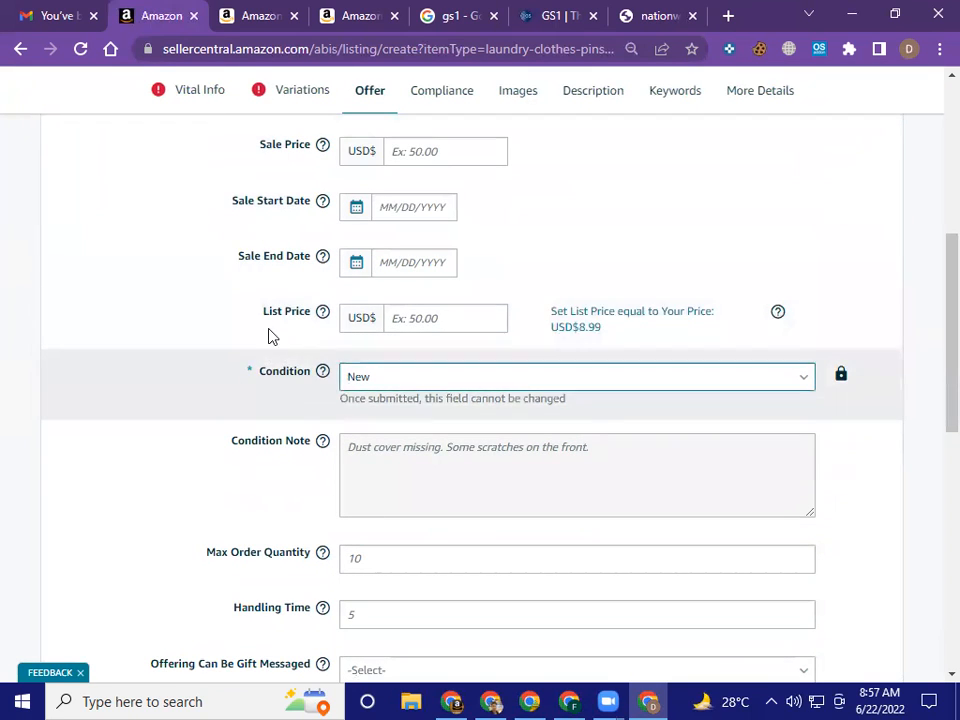
{"action": "left_click", "coordinate": [572, 387]}
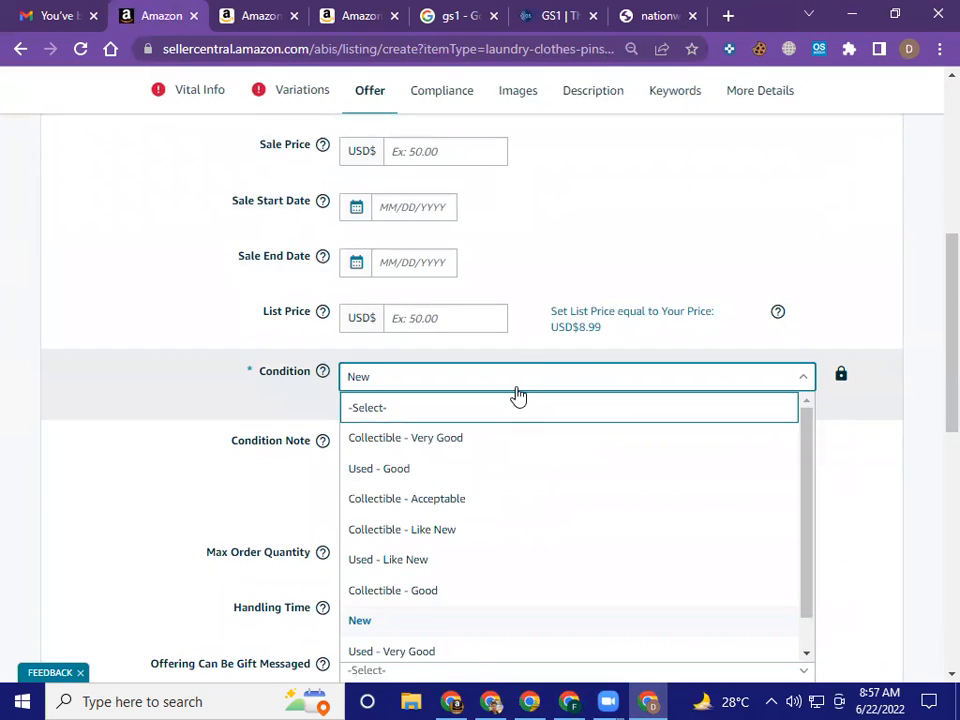
{"action": "left_click", "coordinate": [861, 421]}
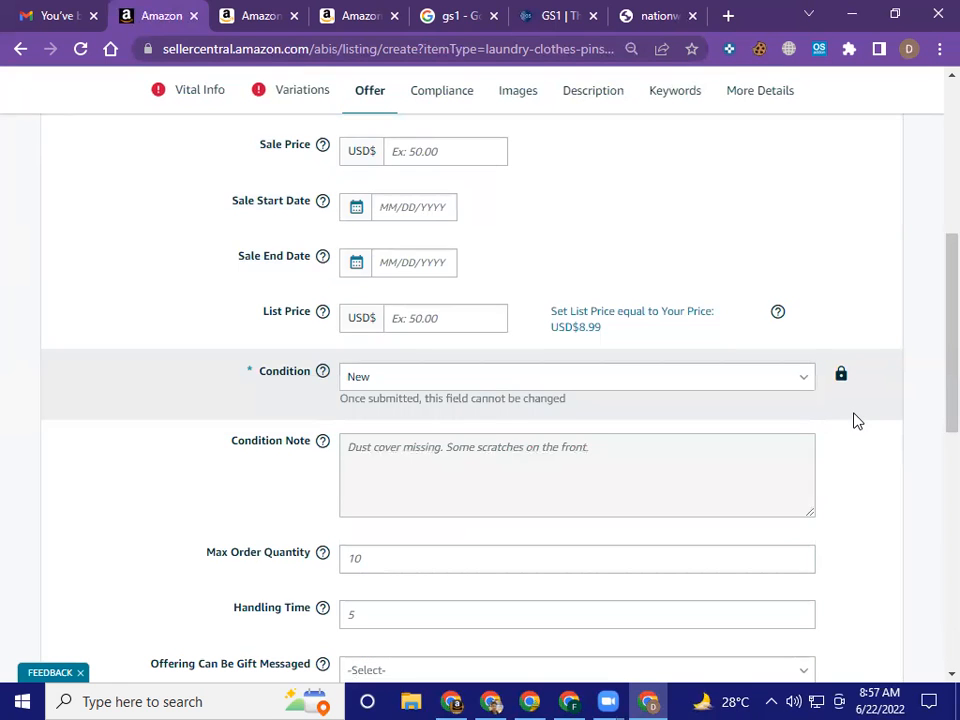
{"action": "scroll", "coordinate": [850, 421], "scroll_direction": "down", "scroll_amount": 4}
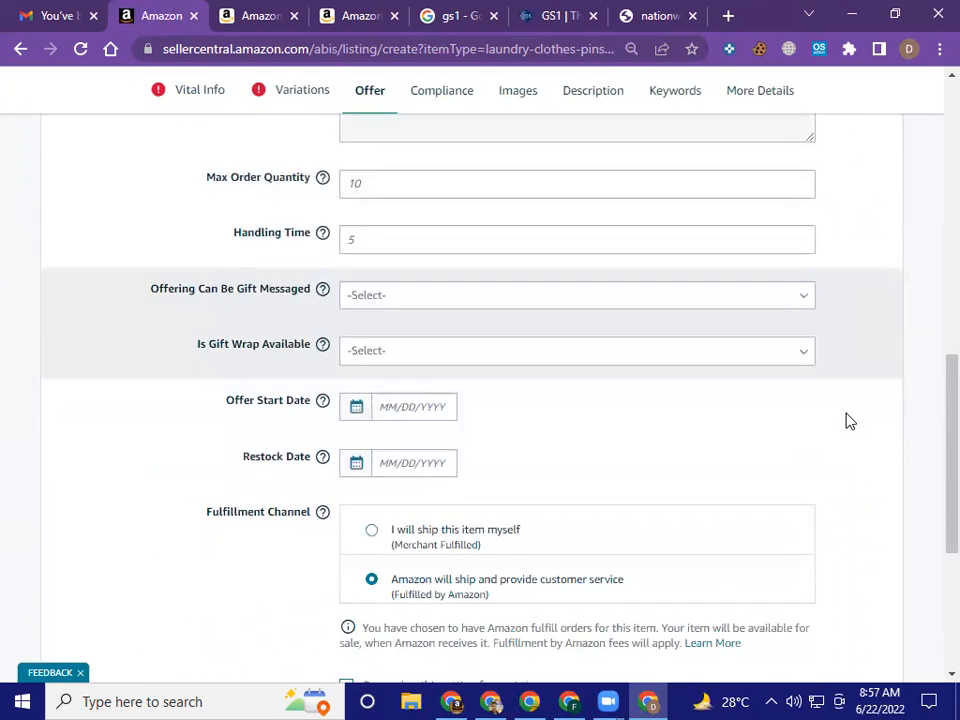
{"action": "scroll", "coordinate": [845, 421], "scroll_direction": "down", "scroll_amount": 3}
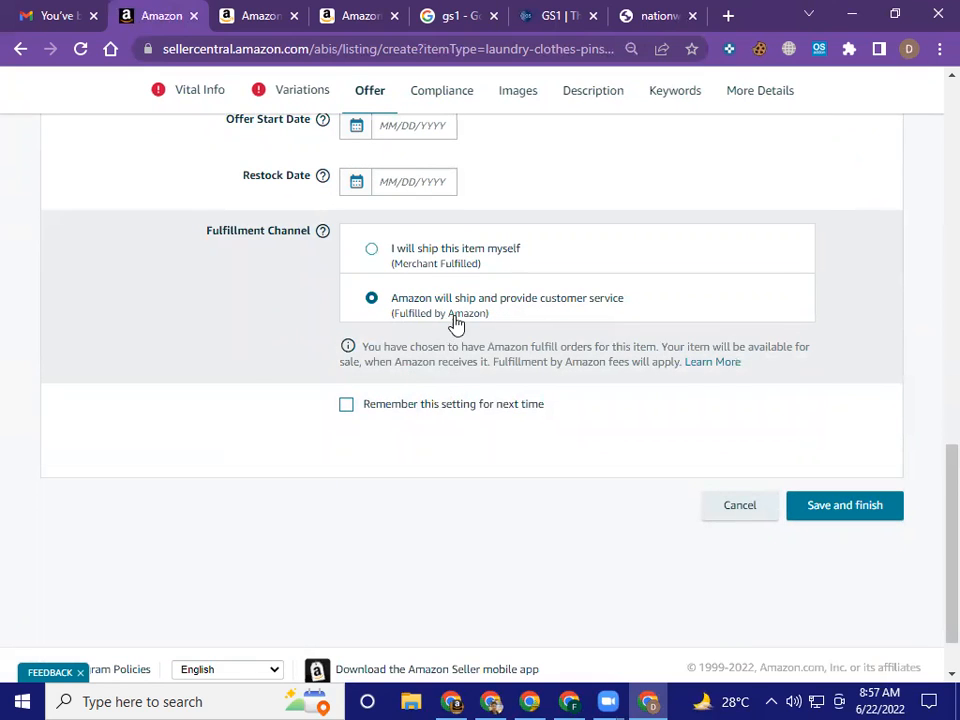
{"action": "scroll", "coordinate": [488, 324], "scroll_direction": "up", "scroll_amount": 1}
{"action": "scroll", "coordinate": [488, 324], "scroll_direction": "up", "scroll_amount": 12}
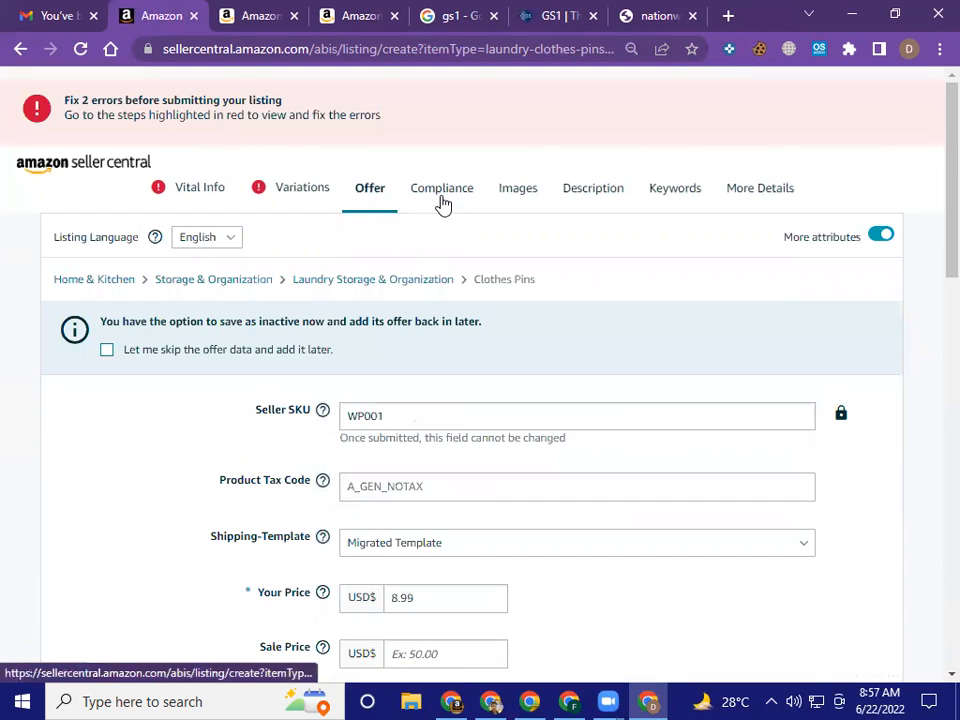
Examine the Compliance section's certification and battery fields, including the unit options for Watt hours per battery
{"action": "left_click", "coordinate": [444, 204]}
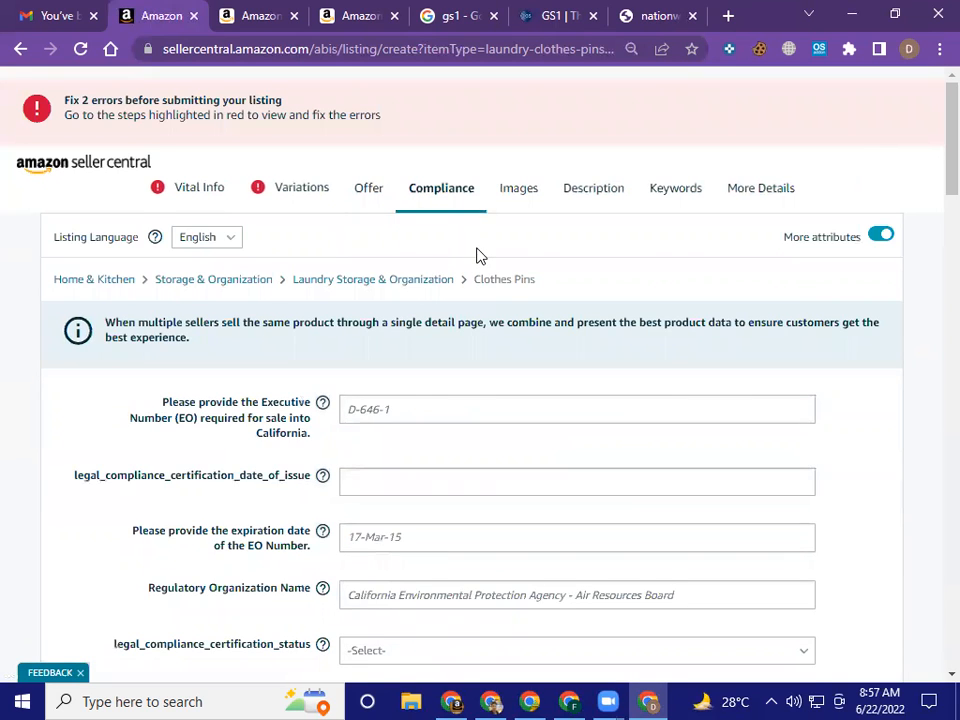
{"action": "scroll", "coordinate": [477, 255], "scroll_direction": "down", "scroll_amount": 2}
{"action": "scroll", "coordinate": [263, 289], "scroll_direction": "down", "scroll_amount": 3}
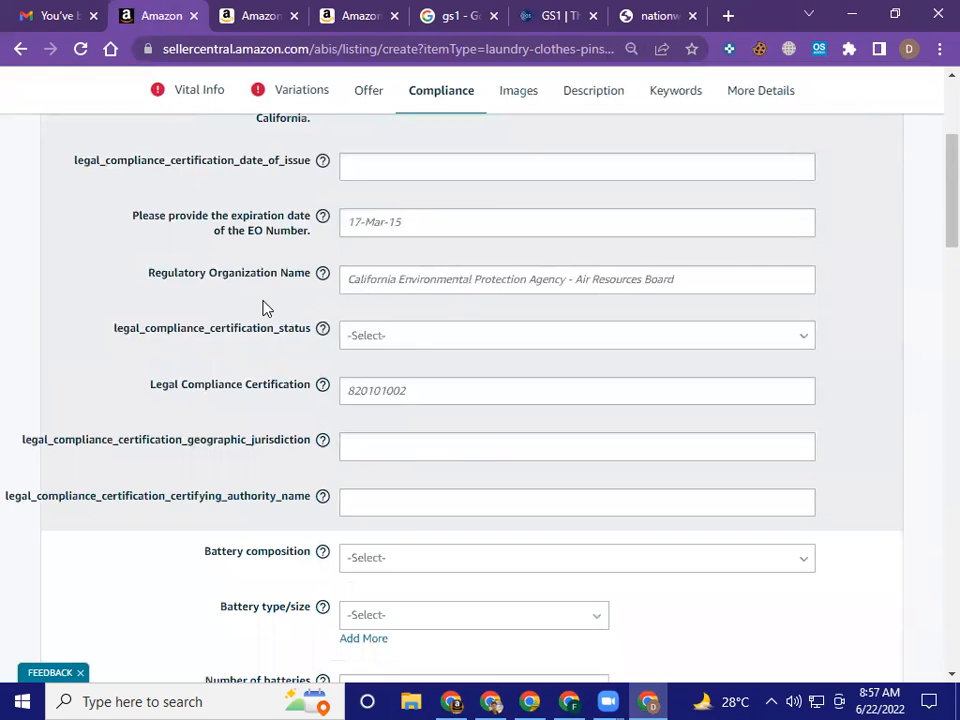
{"action": "scroll", "coordinate": [265, 308], "scroll_direction": "down", "scroll_amount": 3}
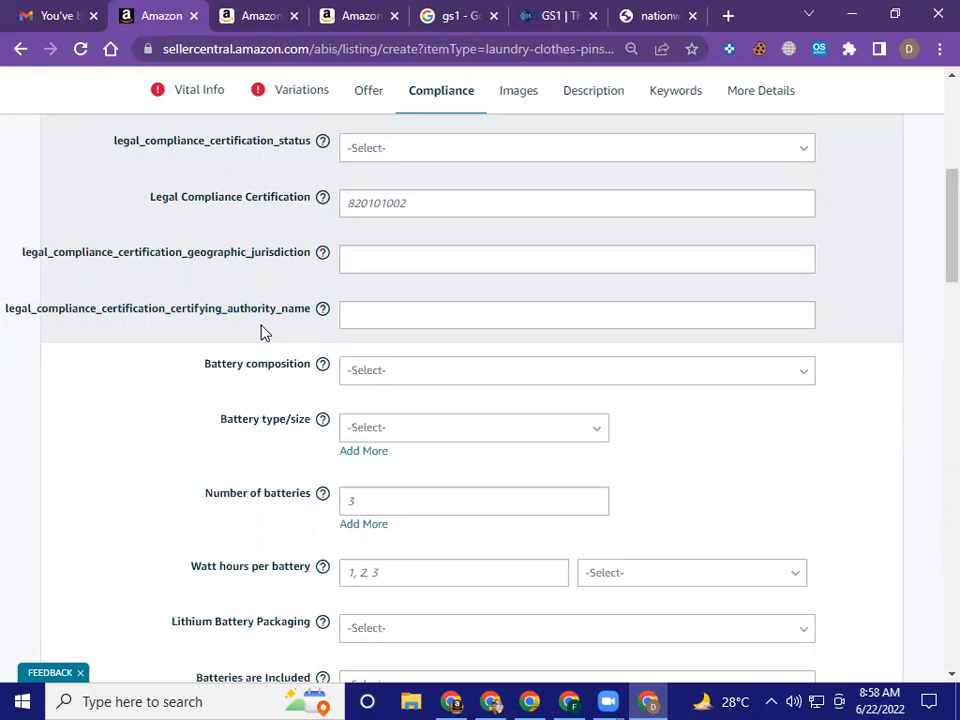
{"action": "scroll", "coordinate": [263, 330], "scroll_direction": "down", "scroll_amount": 1}
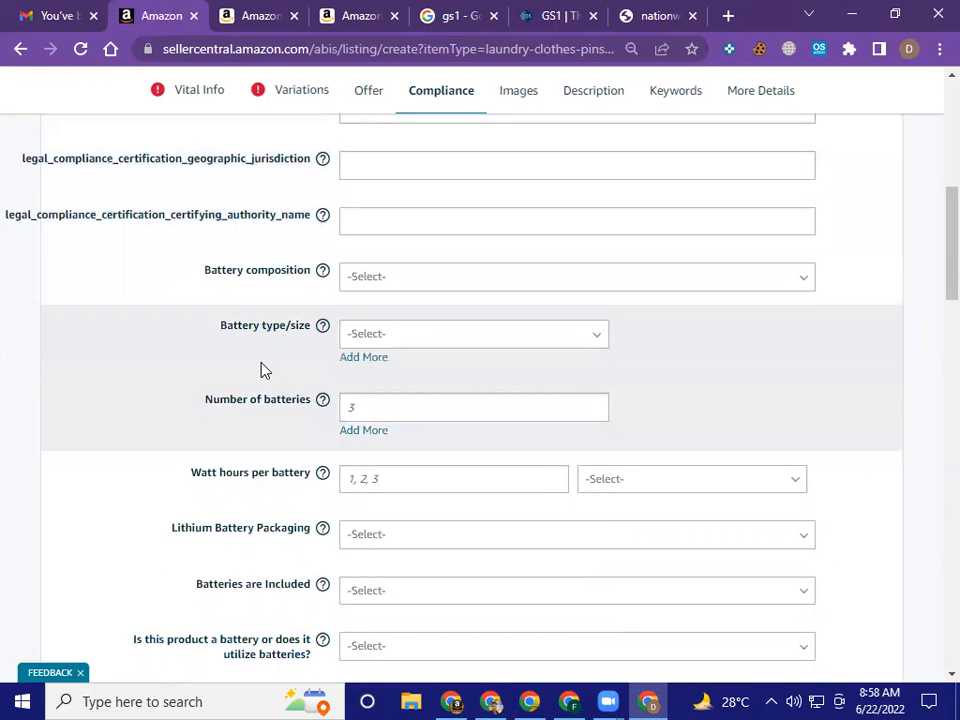
{"action": "scroll", "coordinate": [263, 370], "scroll_direction": "down", "scroll_amount": 2}
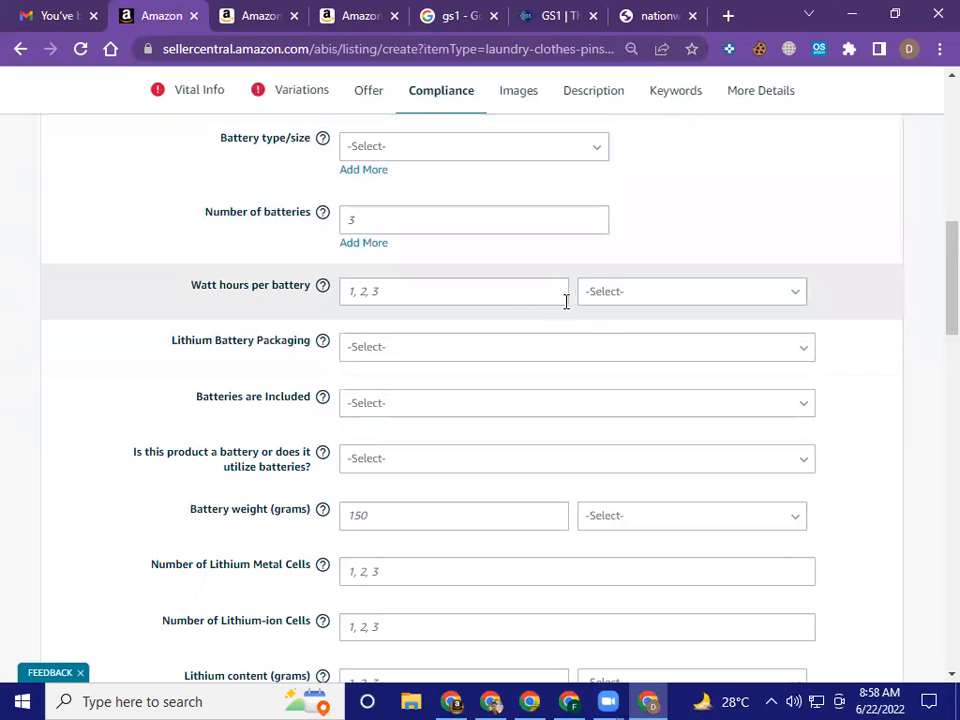
{"action": "left_click", "coordinate": [631, 303]}
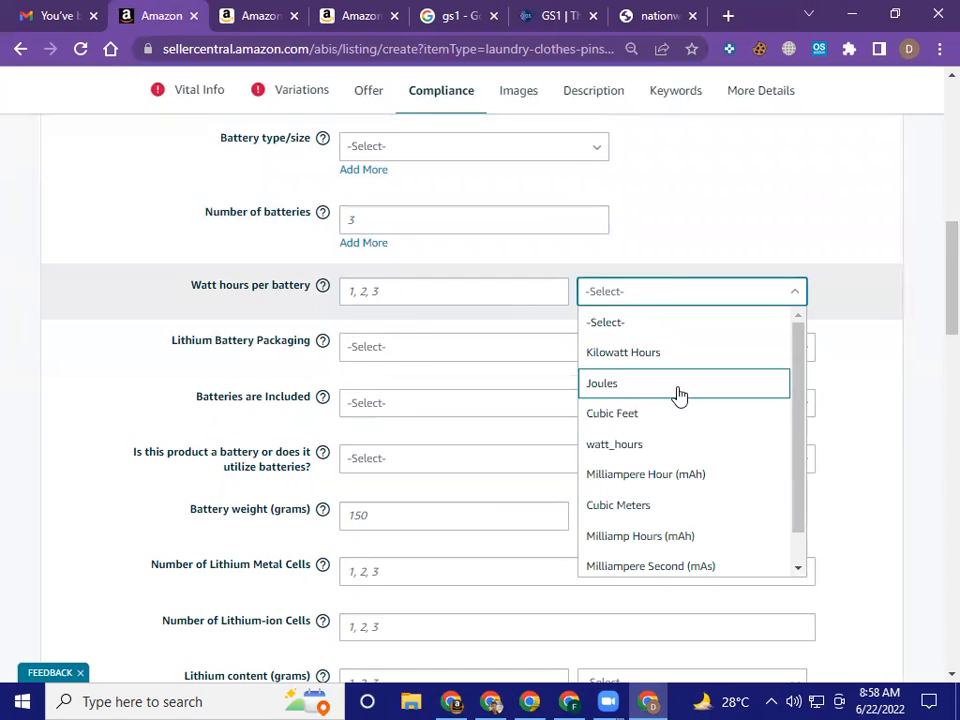
{"action": "left_click", "coordinate": [851, 294]}
Examine the remaining Compliance fields from Lithium Battery Packaging through Regulatory Identification, including the Compliance Regulation Type options
{"action": "scroll", "coordinate": [743, 376], "scroll_direction": "down", "scroll_amount": 3}
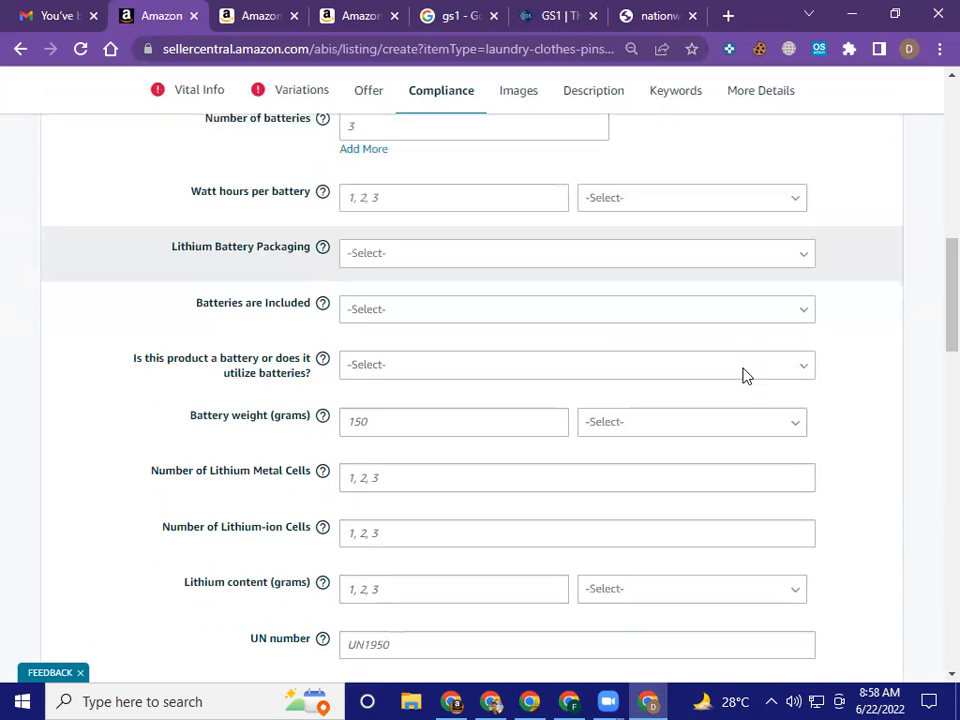
{"action": "scroll", "coordinate": [743, 376], "scroll_direction": "down", "scroll_amount": 3}
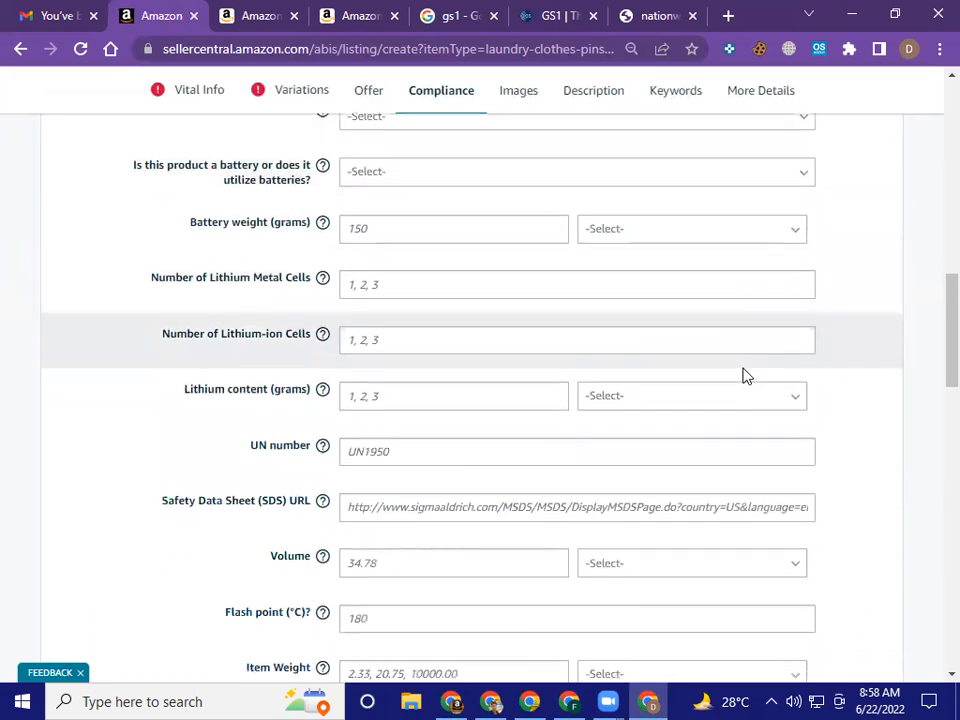
{"action": "scroll", "coordinate": [743, 376], "scroll_direction": "down", "scroll_amount": 1}
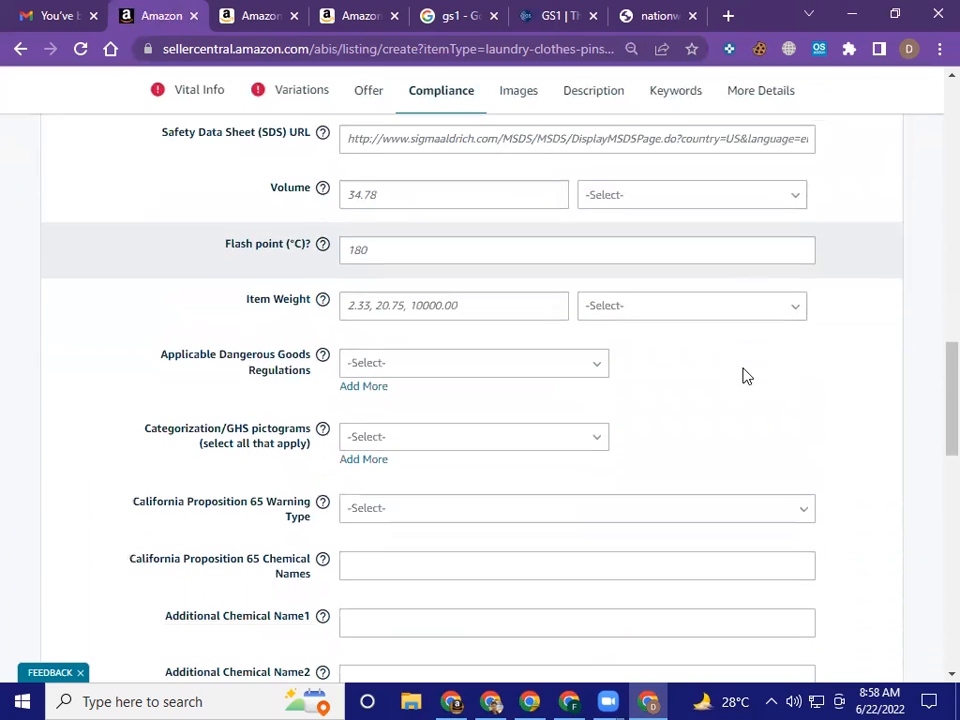
{"action": "scroll", "coordinate": [743, 376], "scroll_direction": "down", "scroll_amount": 4}
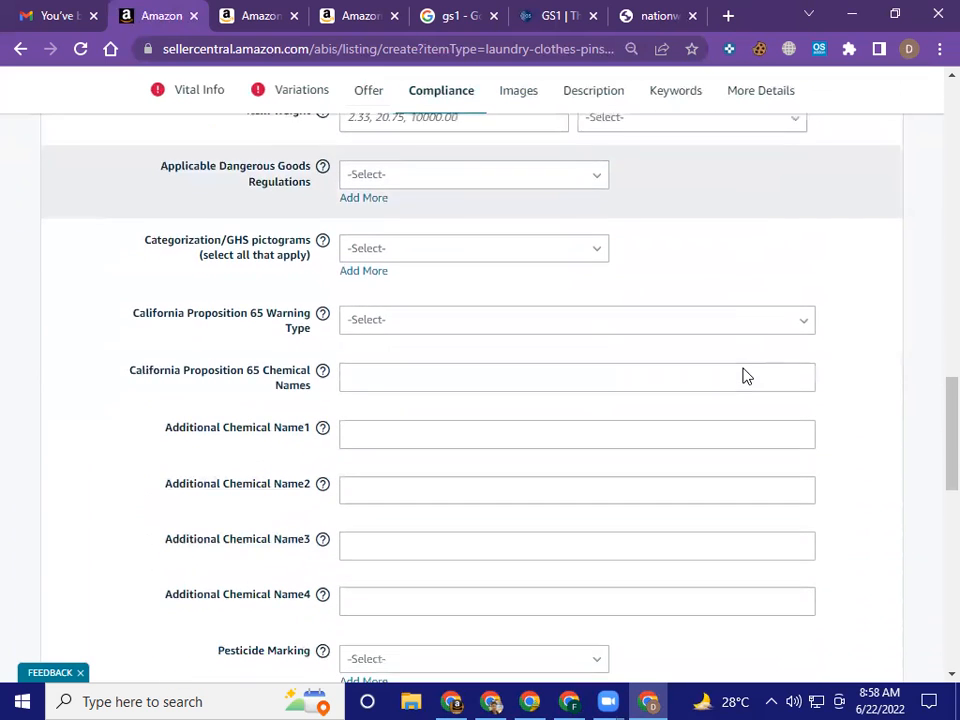
{"action": "scroll", "coordinate": [745, 376], "scroll_direction": "down", "scroll_amount": 2}
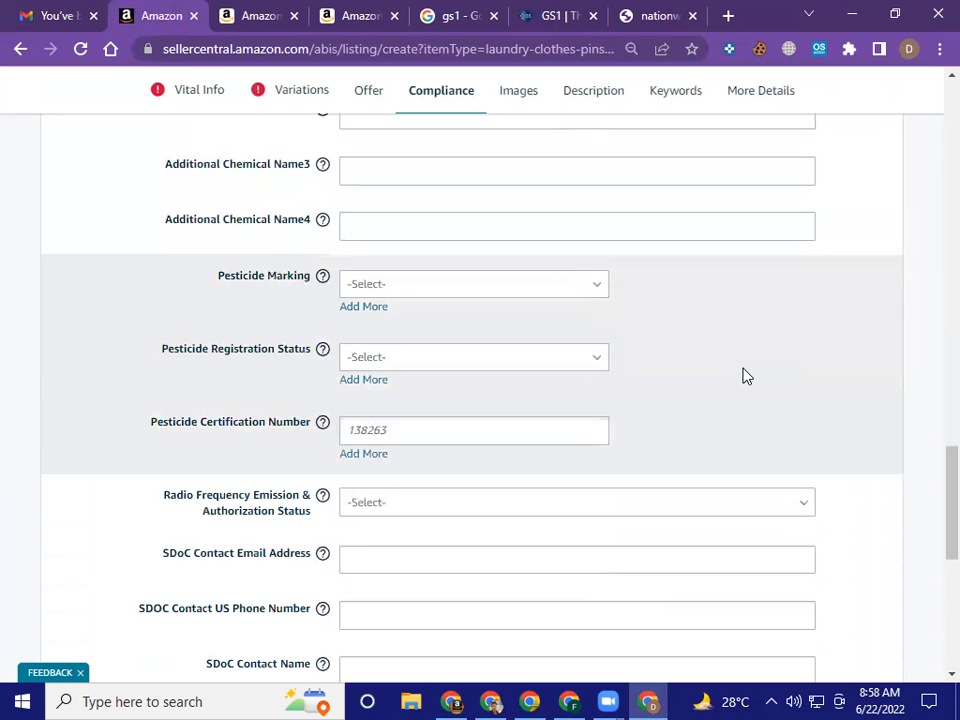
{"action": "scroll", "coordinate": [726, 368], "scroll_direction": "down", "scroll_amount": 1}
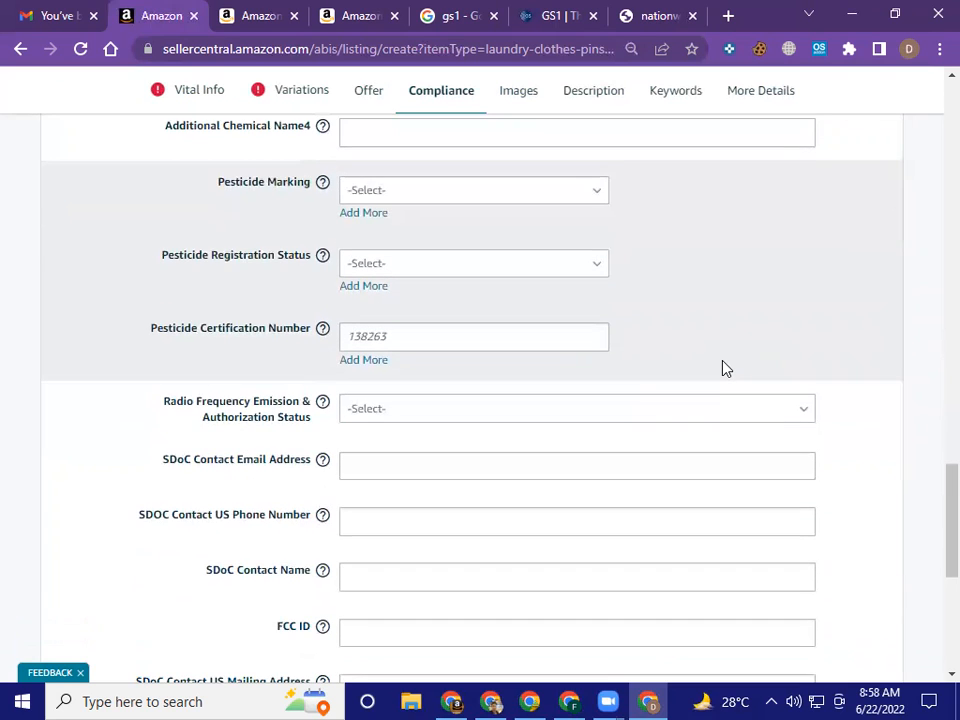
{"action": "scroll", "coordinate": [726, 368], "scroll_direction": "down", "scroll_amount": 2}
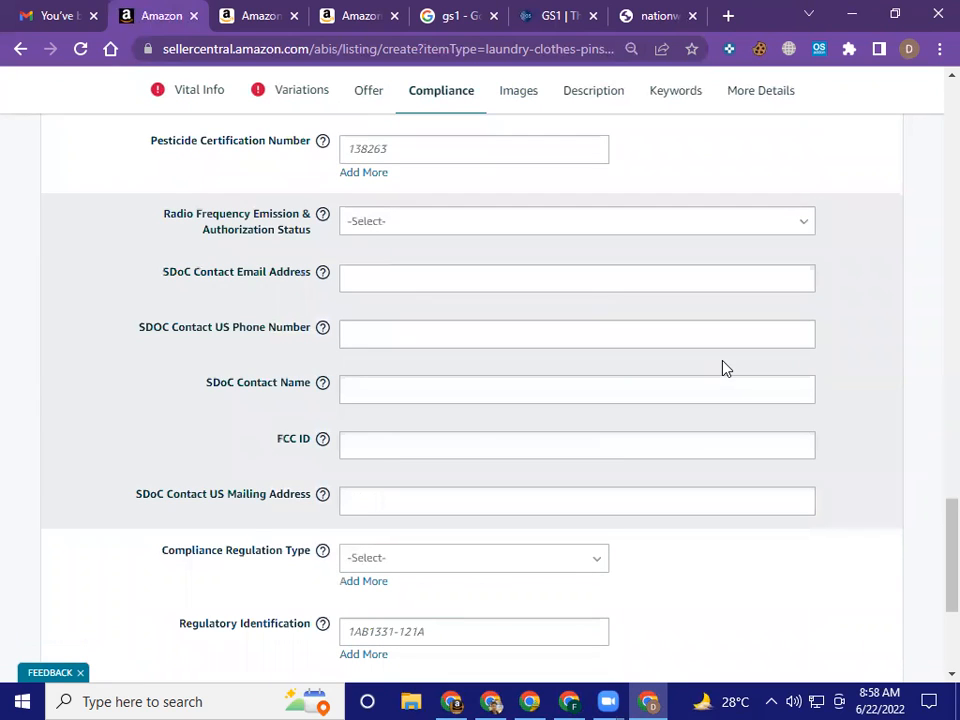
{"action": "scroll", "coordinate": [726, 368], "scroll_direction": "down", "scroll_amount": 2}
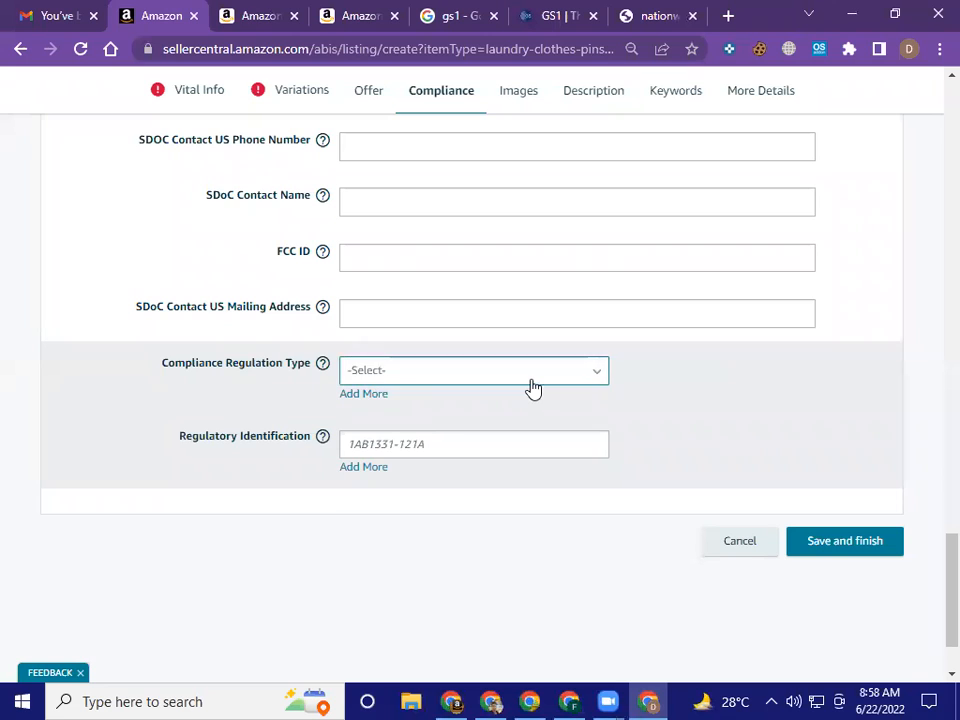
{"action": "left_click", "coordinate": [532, 389]}
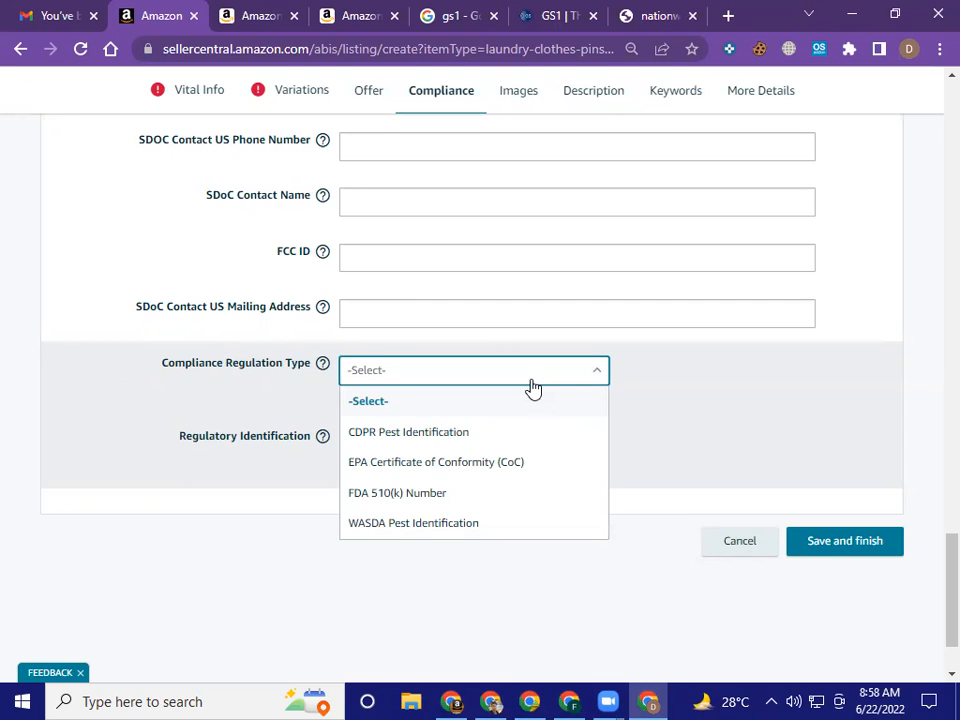
{"action": "left_click", "coordinate": [727, 389]}
{"action": "left_click", "coordinate": [534, 451]}
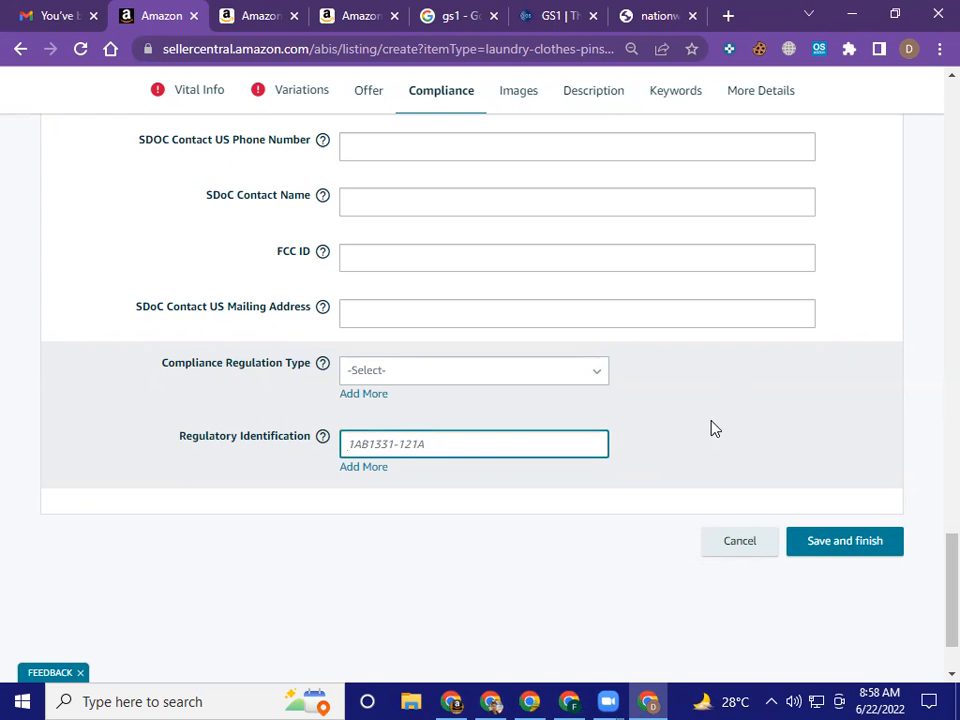
{"action": "scroll", "coordinate": [715, 428], "scroll_direction": "up", "scroll_amount": 20}
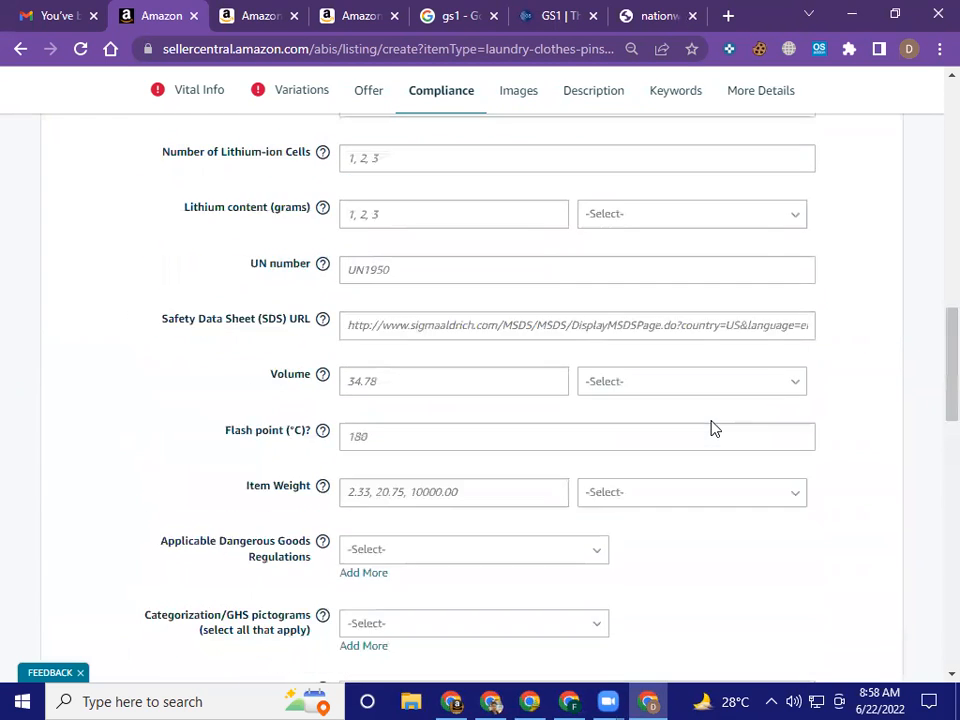
{"action": "scroll", "coordinate": [715, 428], "scroll_direction": "up", "scroll_amount": 15}
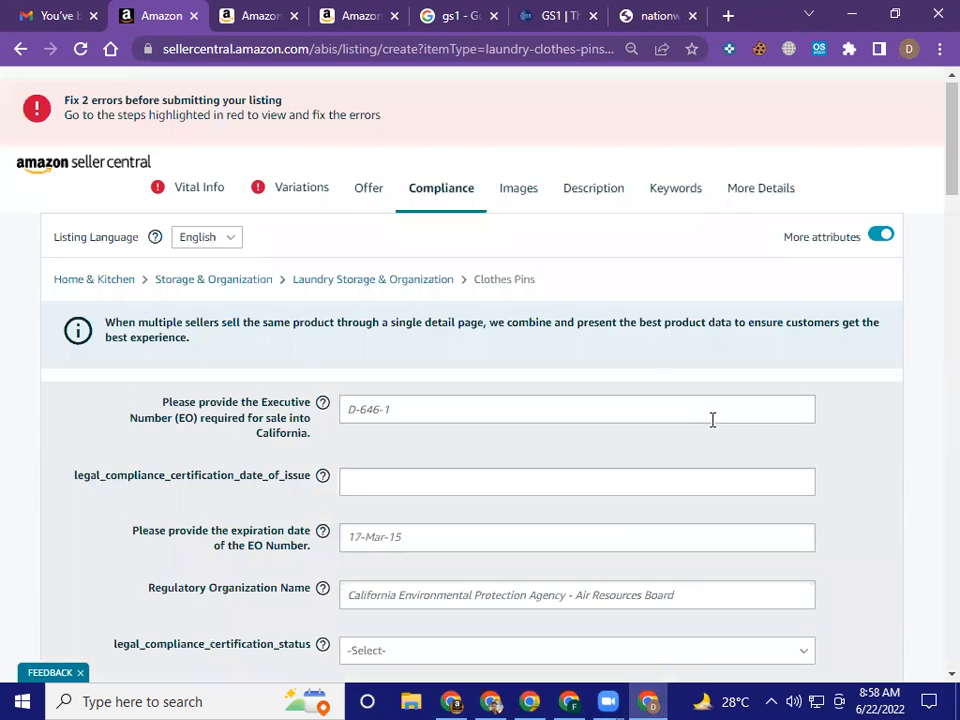
Look over the Images section with its image guidelines entry and product image upload slots
{"action": "left_click", "coordinate": [516, 204]}
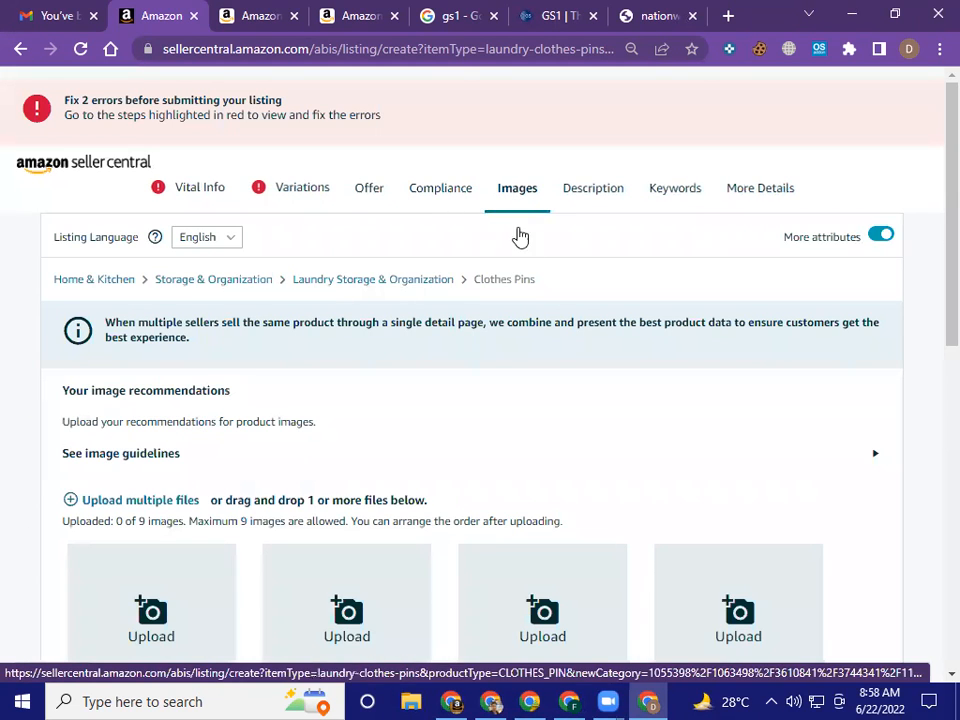
{"action": "scroll", "coordinate": [531, 325], "scroll_direction": "down", "scroll_amount": 8}
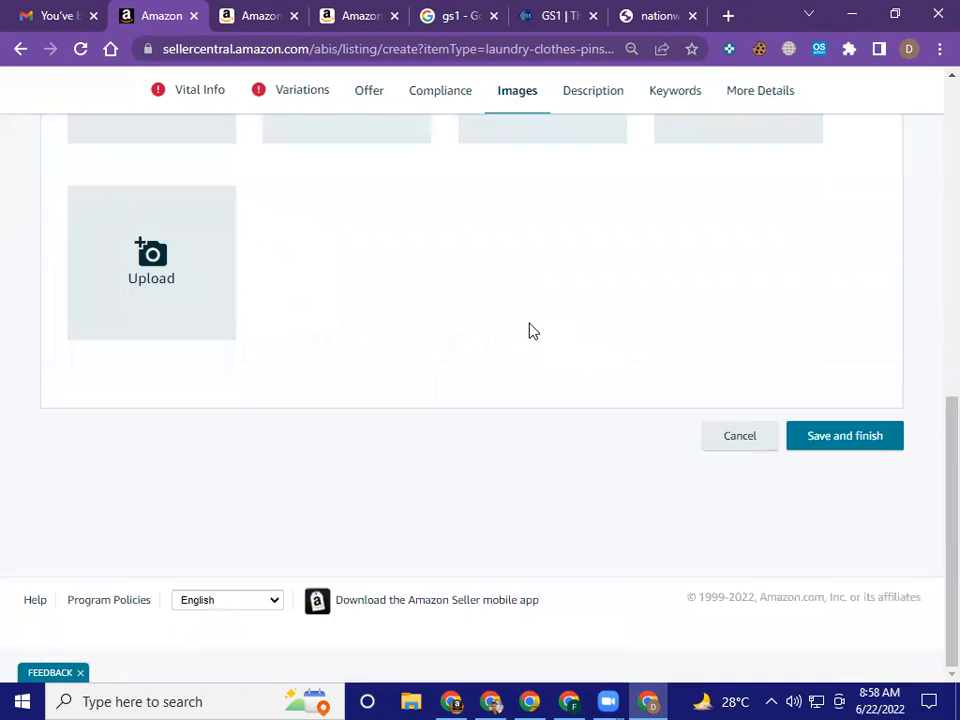
{"action": "scroll", "coordinate": [531, 330], "scroll_direction": "up", "scroll_amount": 8}
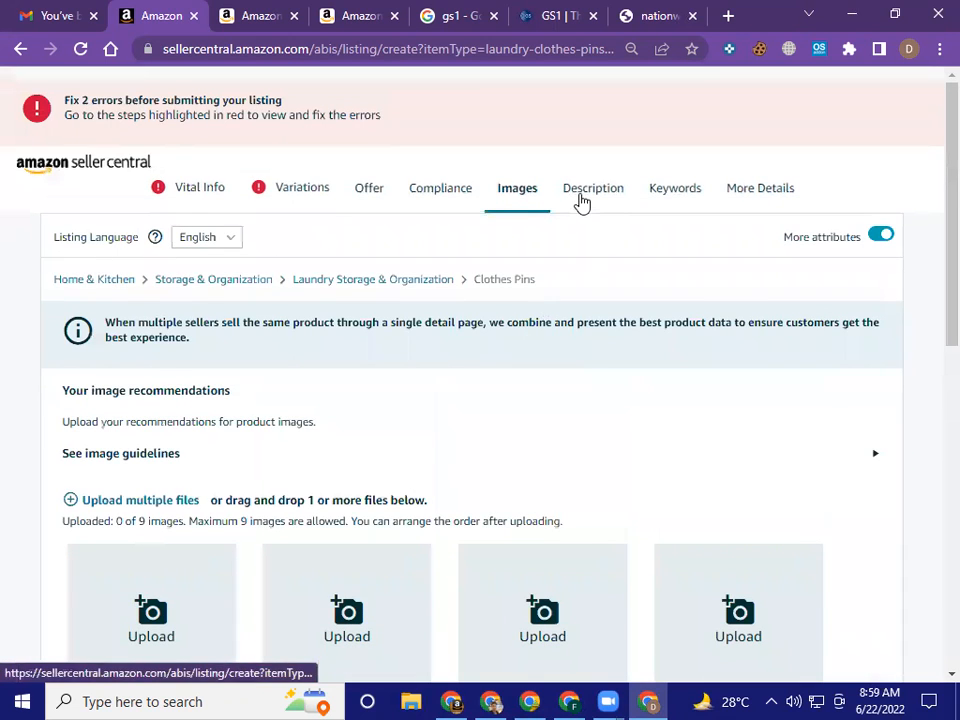
Open the listing's Description section and place the cursor in the empty Product Description field
{"action": "left_click", "coordinate": [580, 202]}
{"action": "scroll", "coordinate": [570, 368], "scroll_direction": "down", "scroll_amount": 1}
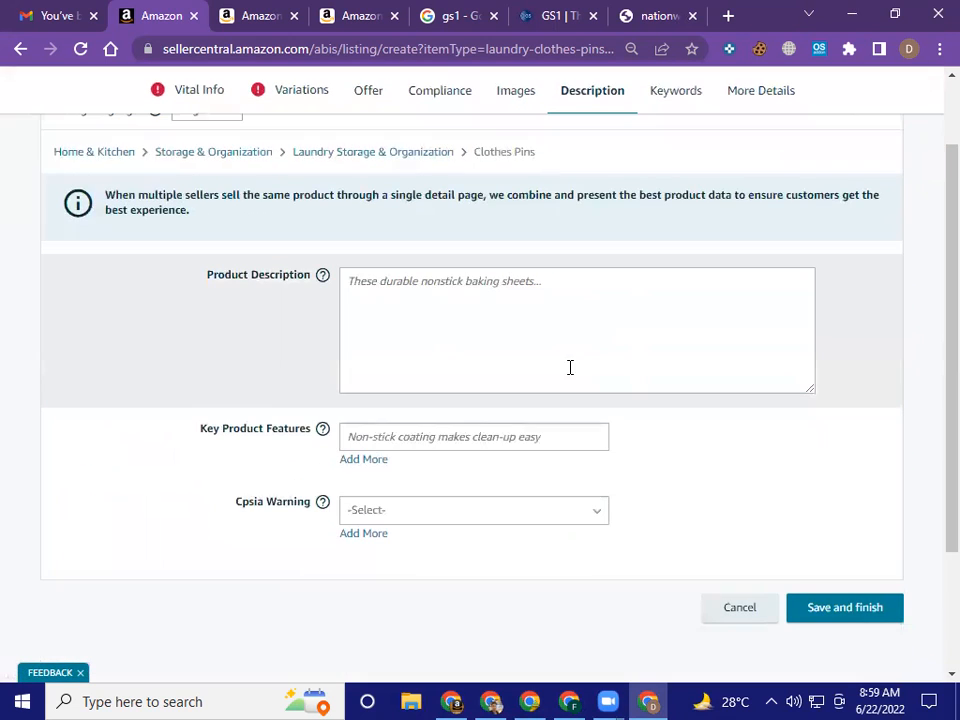
{"action": "left_click", "coordinate": [511, 309]}
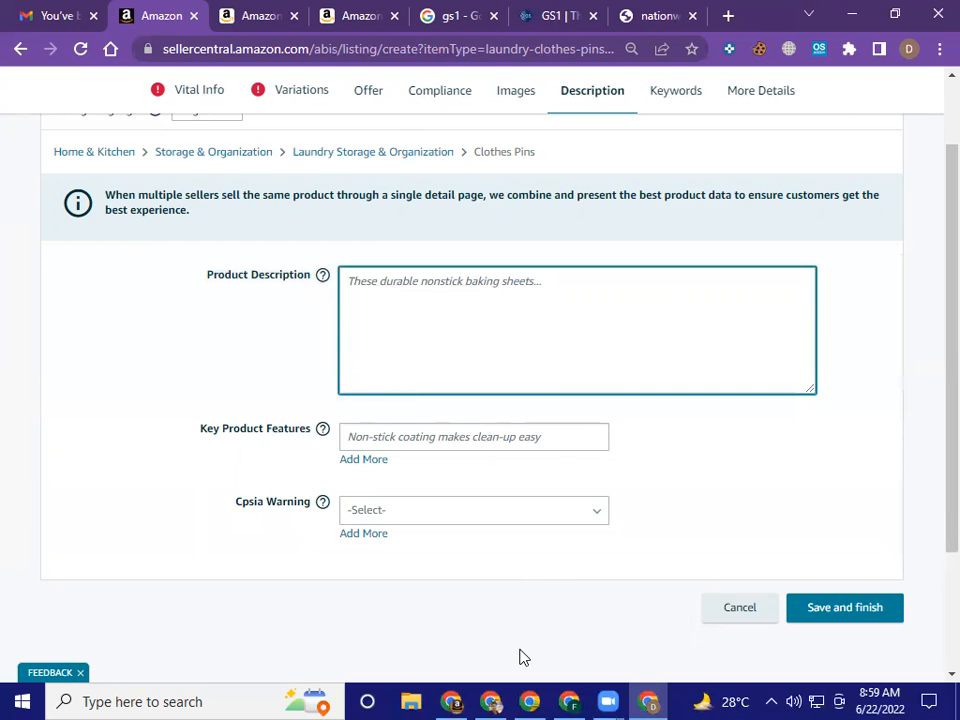
Switch to the Google Sheets assignment workbook and find the A-08 to A-10 entries on the student's assignment sheet
{"action": "left_click", "coordinate": [530, 701]}
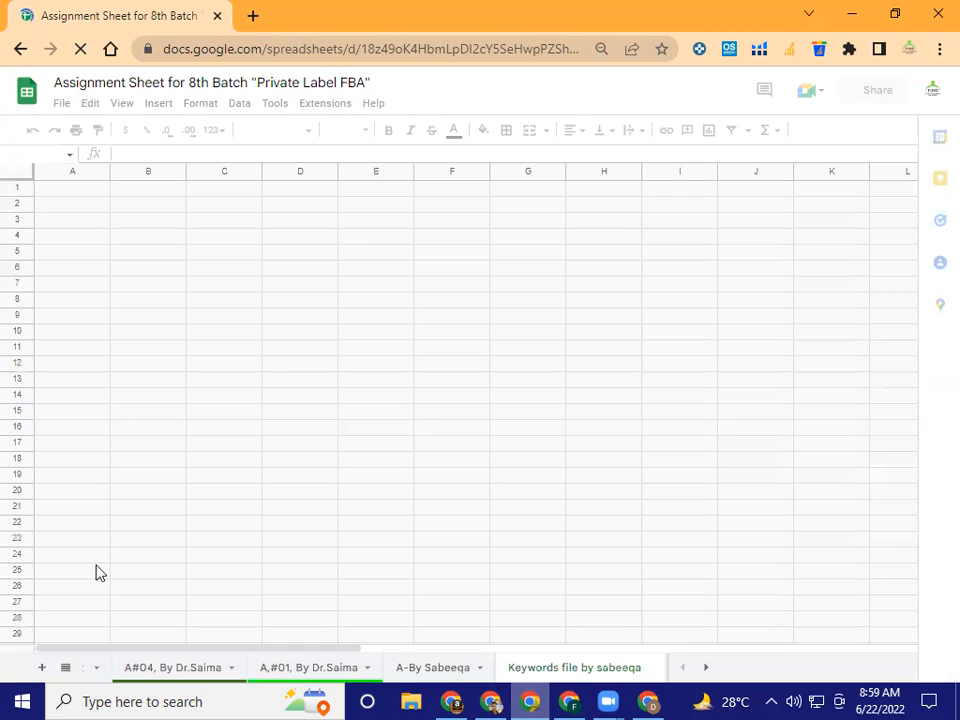
{"action": "left_click", "coordinate": [65, 667]}
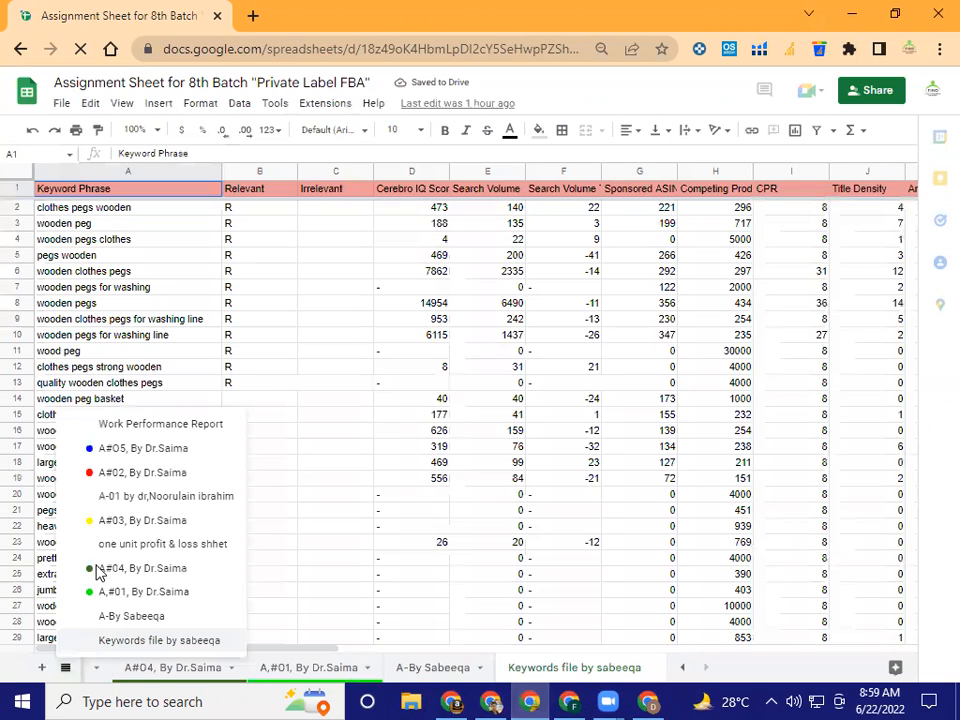
{"action": "left_click", "coordinate": [175, 614]}
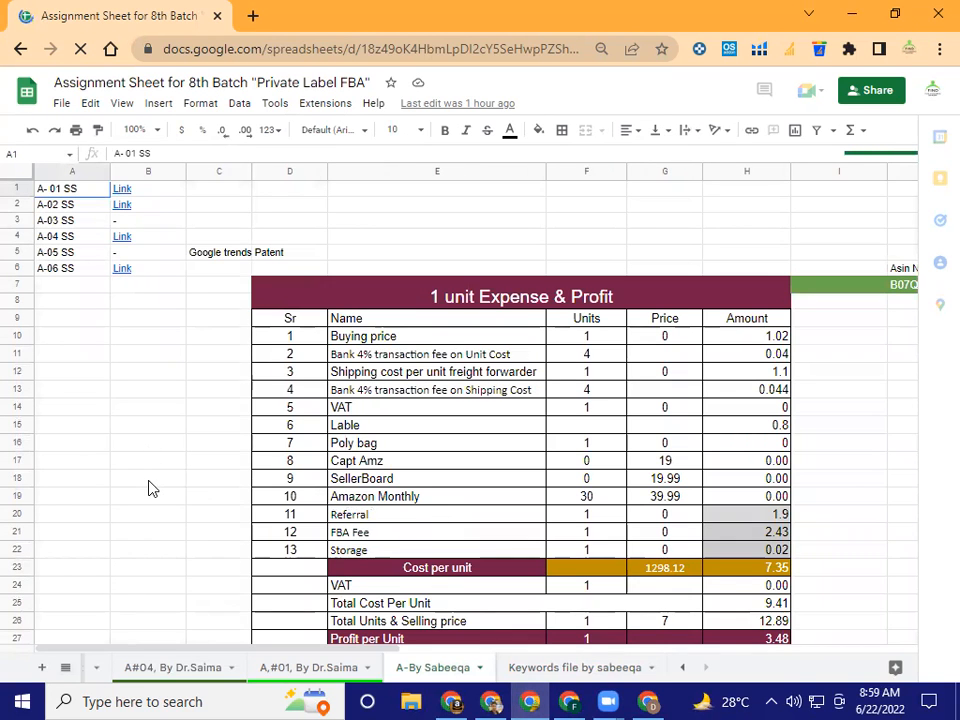
{"action": "scroll", "coordinate": [150, 500], "scroll_direction": "down", "scroll_amount": 3}
{"action": "scroll", "coordinate": [156, 546], "scroll_direction": "down", "scroll_amount": 7}
{"action": "left_click", "coordinate": [163, 557]}
{"action": "scroll", "coordinate": [163, 557], "scroll_direction": "down", "scroll_amount": 5}
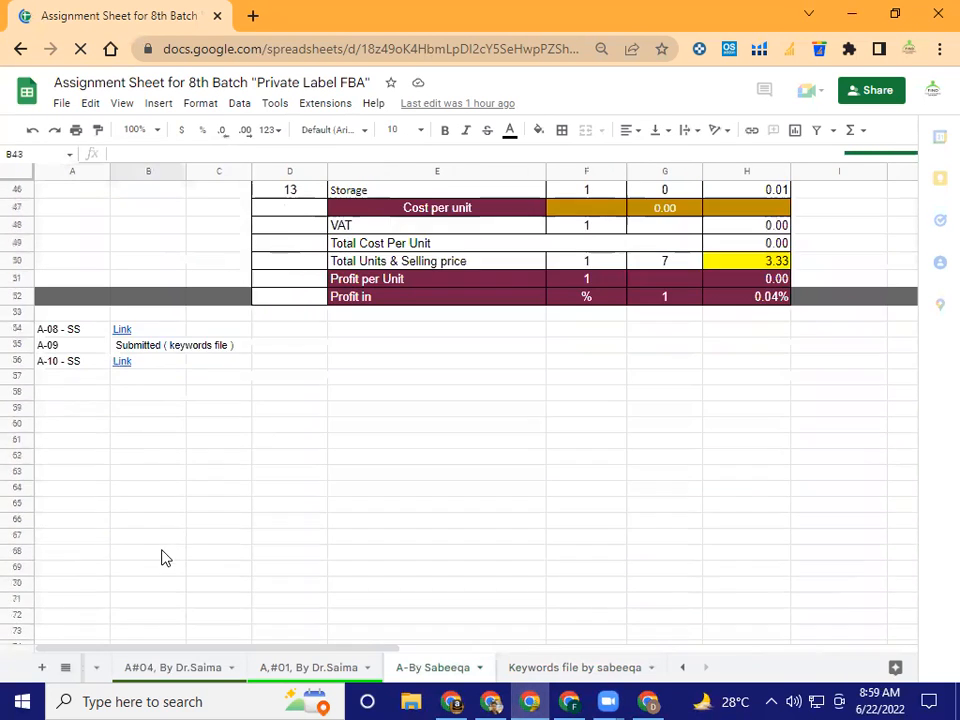
Open the A-10 Canva link, page through its slides to the HTML product description, and return to the Seller Central listing
{"action": "left_click", "coordinate": [127, 380]}
{"action": "left_click", "coordinate": [122, 362]}
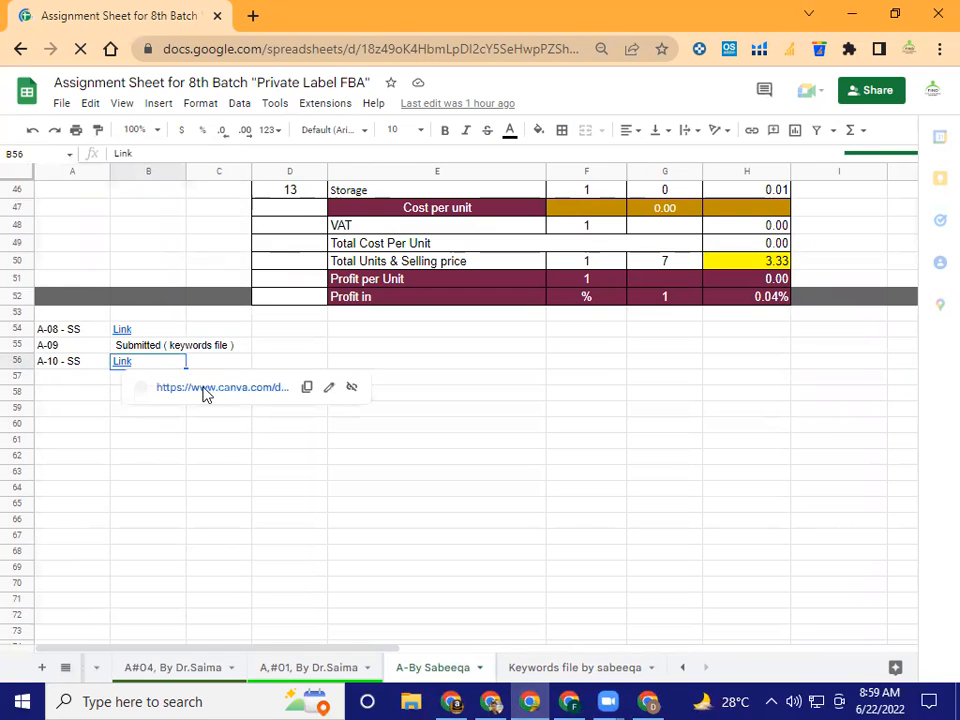
{"action": "left_click", "coordinate": [251, 380]}
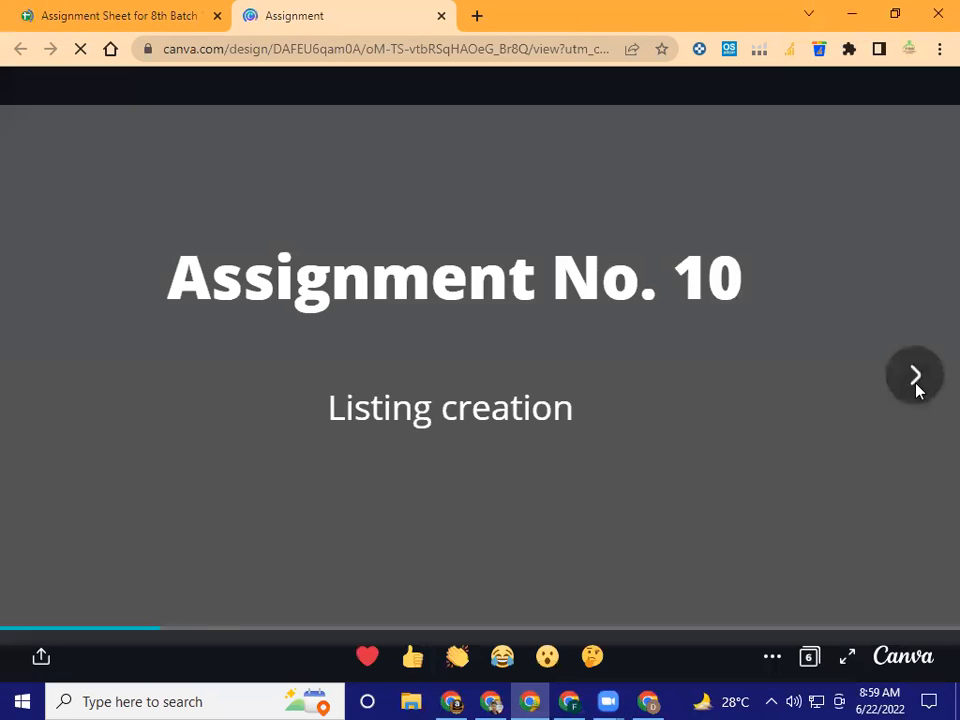
{"action": "left_click", "coordinate": [915, 378]}
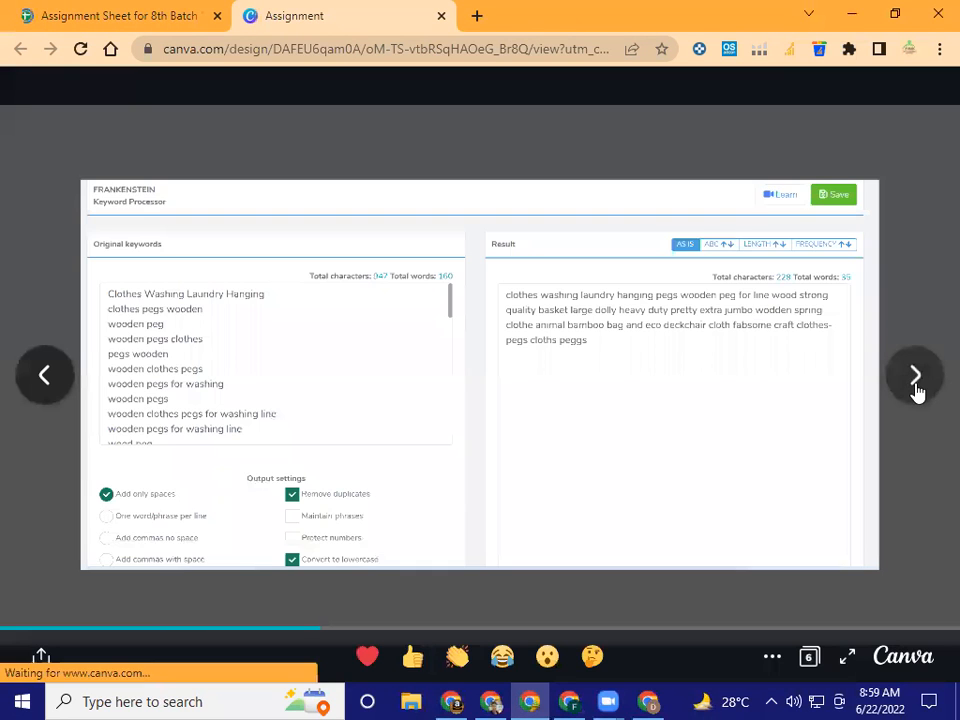
{"action": "left_click", "coordinate": [916, 380]}
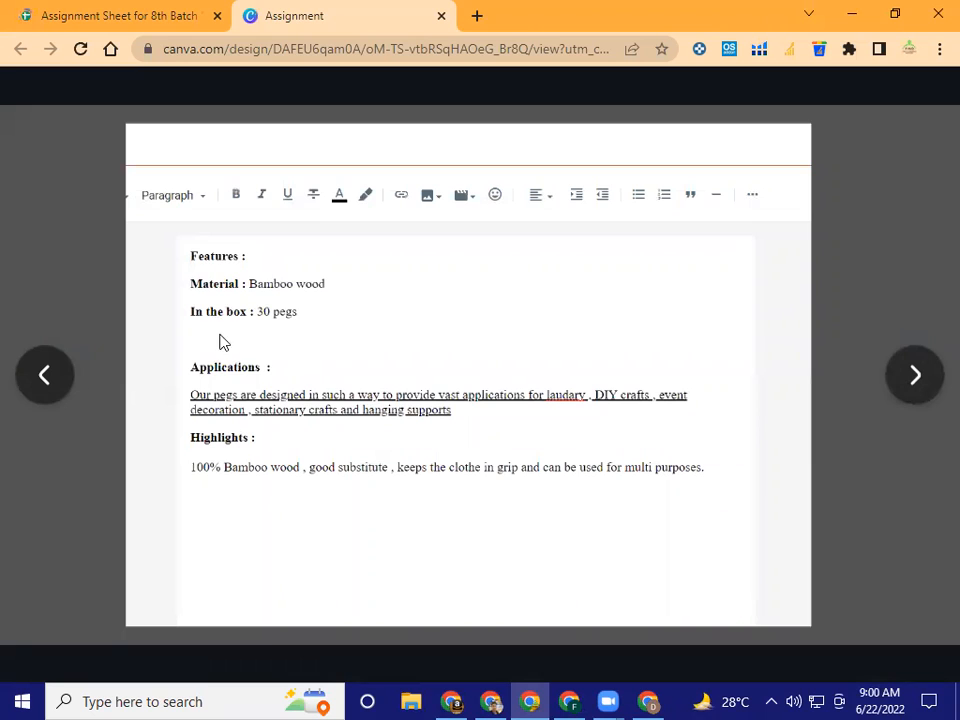
{"action": "left_click", "coordinate": [913, 376]}
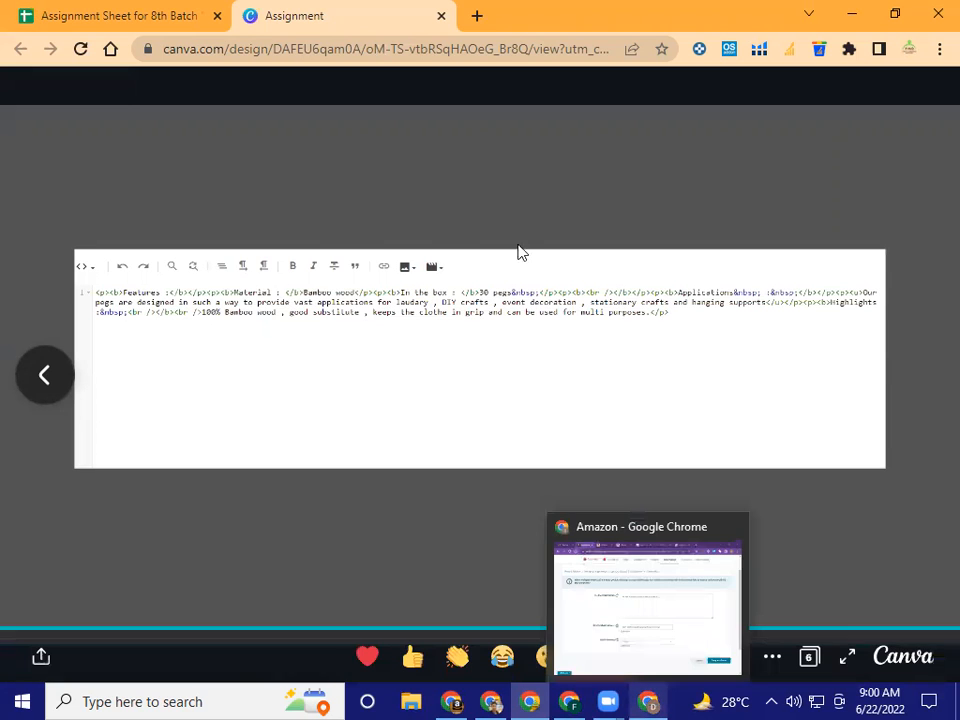
{"action": "left_click", "coordinate": [650, 700]}
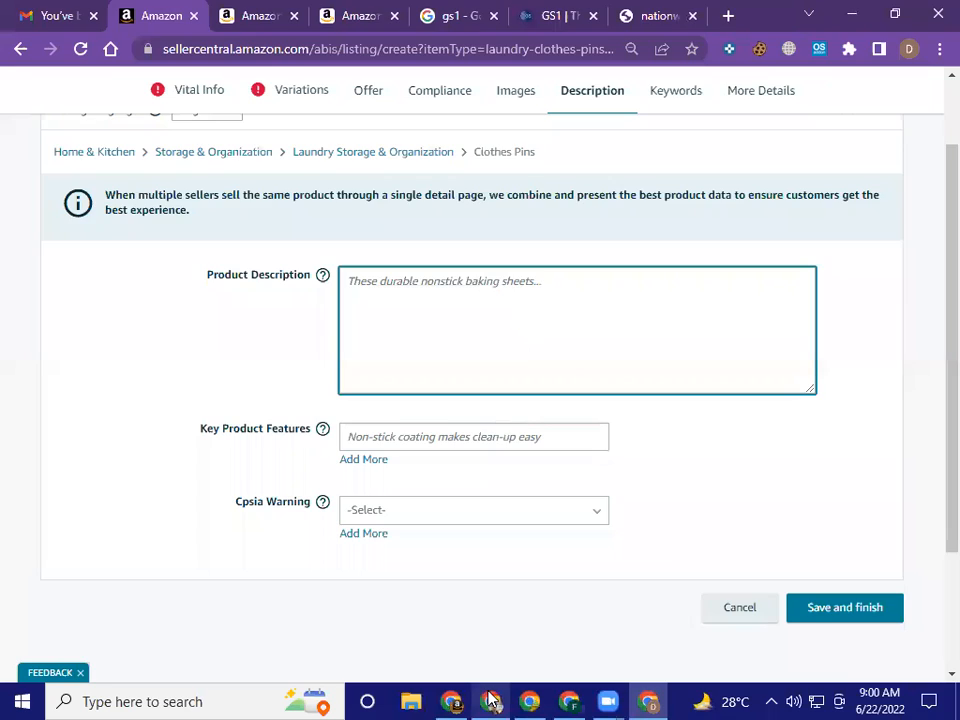
Switch to the "Listing for PL" Canva presentation and copy the HTML text under "Product Description page 02" on page 45
{"action": "left_click", "coordinate": [490, 700]}
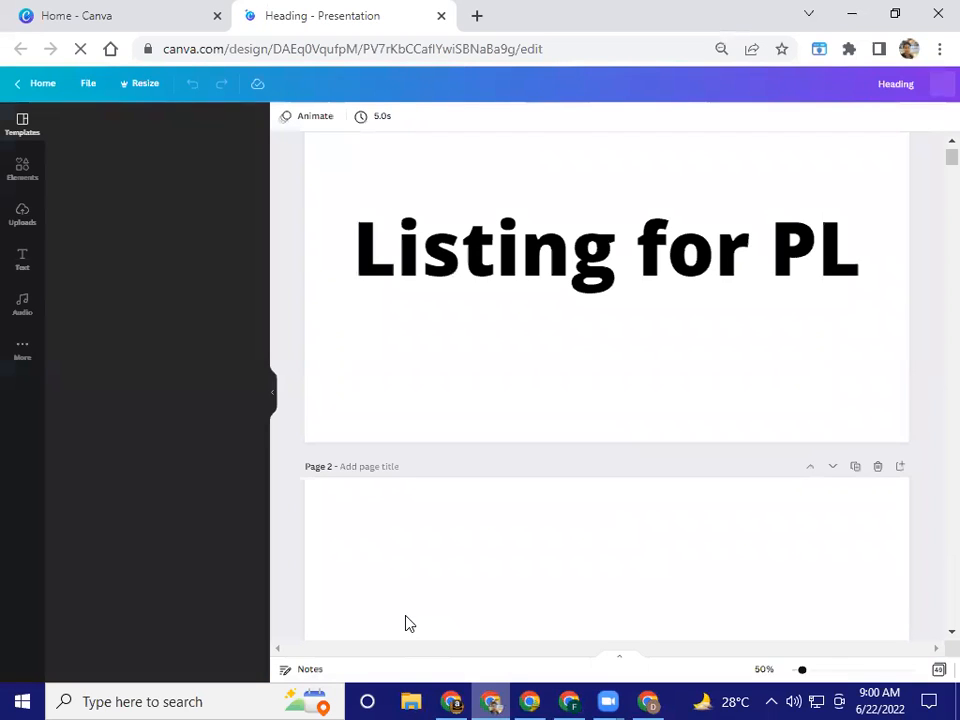
{"action": "left_click", "coordinate": [275, 395]}
{"action": "scroll", "coordinate": [850, 452], "scroll_direction": "down", "scroll_amount": 8}
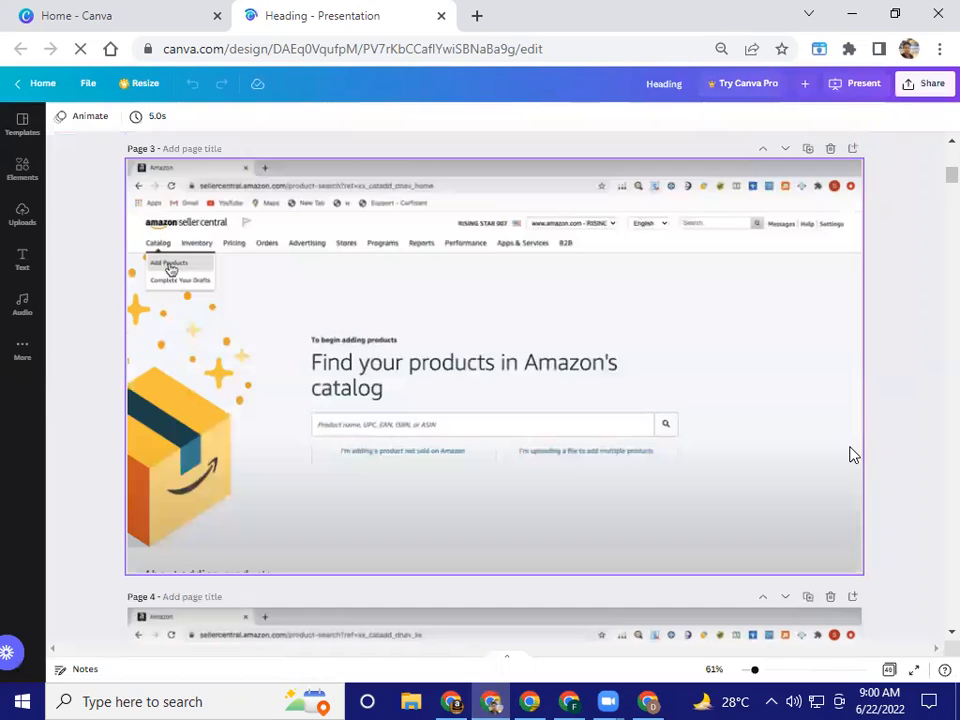
{"action": "scroll", "coordinate": [850, 455], "scroll_direction": "down", "scroll_amount": 10}
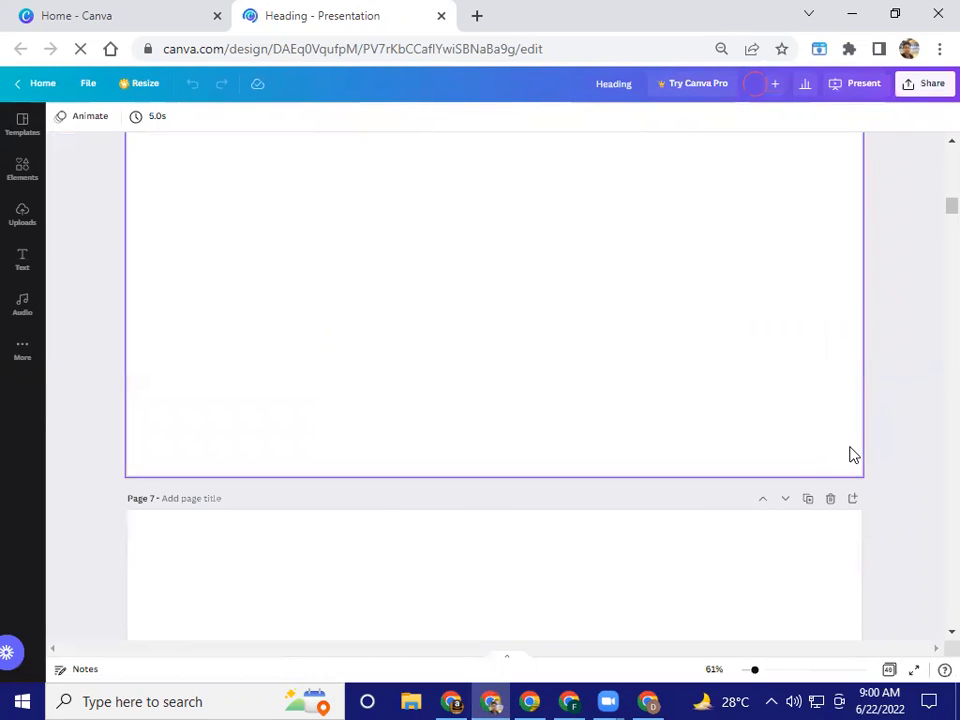
{"action": "scroll", "coordinate": [852, 455], "scroll_direction": "down", "scroll_amount": 15}
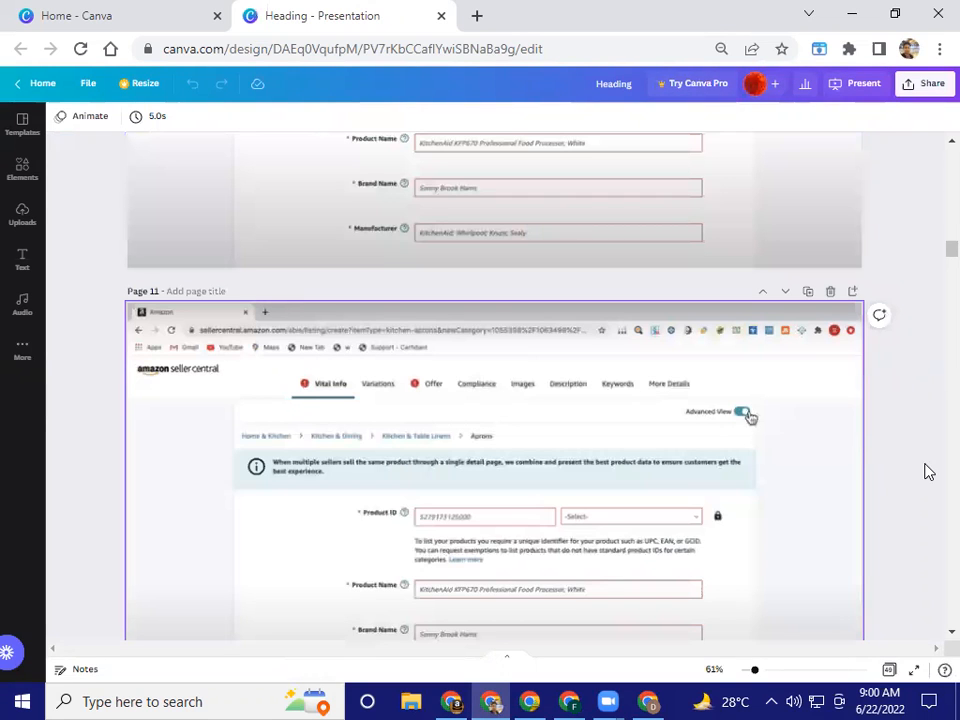
{"action": "scroll", "coordinate": [920, 473], "scroll_direction": "down", "scroll_amount": 4}
{"action": "scroll", "coordinate": [907, 476], "scroll_direction": "down", "scroll_amount": 4}
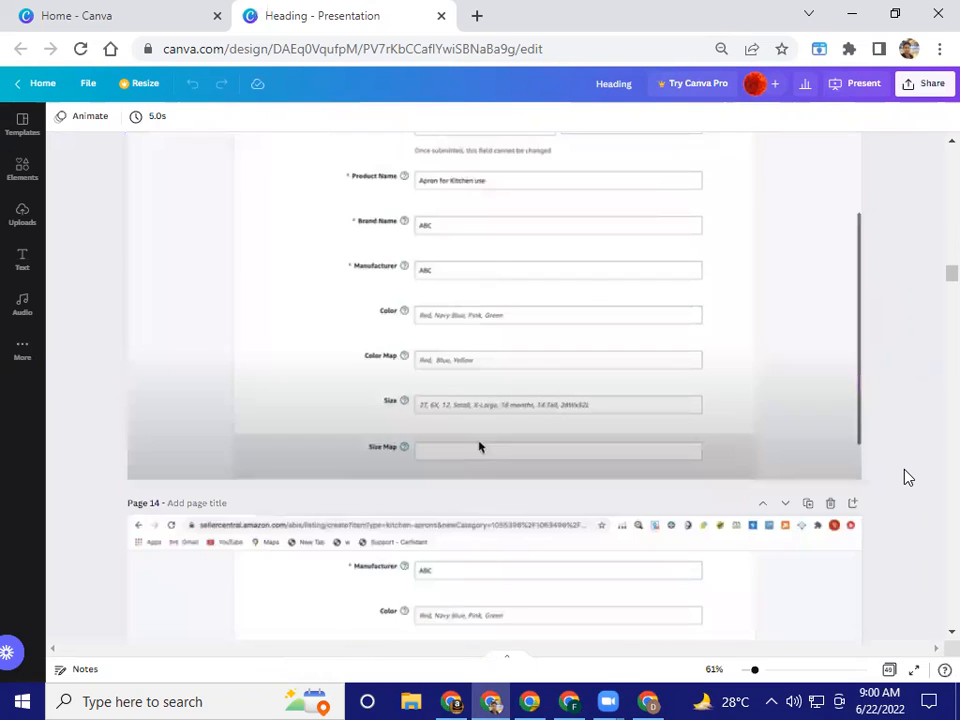
{"action": "scroll", "coordinate": [908, 477], "scroll_direction": "down", "scroll_amount": 15}
{"action": "scroll", "coordinate": [908, 477], "scroll_direction": "down", "scroll_amount": 15}
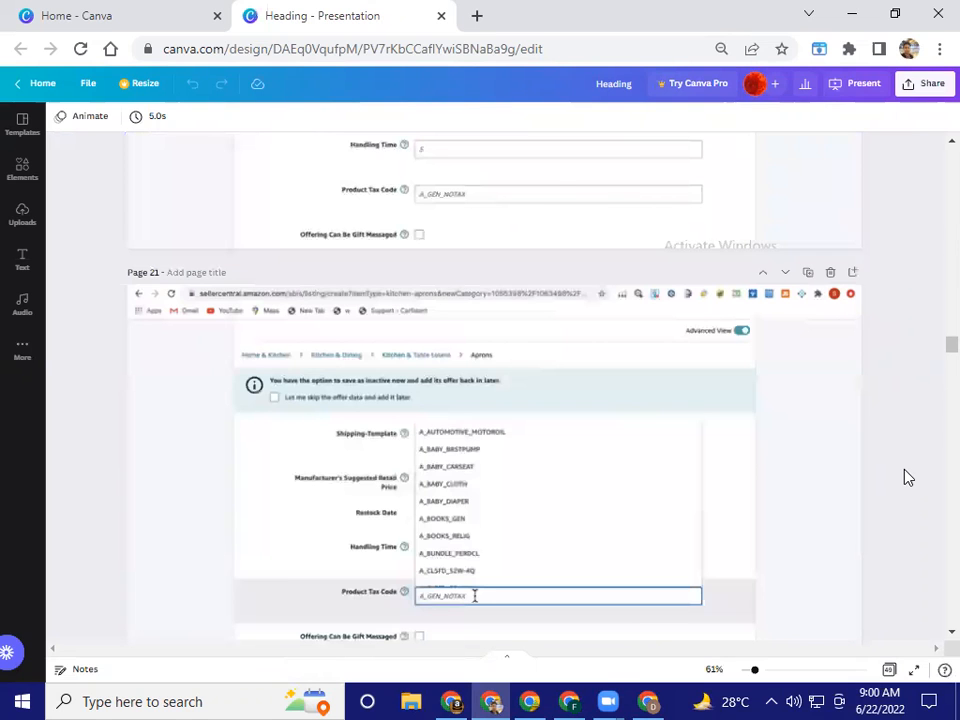
{"action": "scroll", "coordinate": [908, 477], "scroll_direction": "down", "scroll_amount": 15}
{"action": "scroll", "coordinate": [908, 477], "scroll_direction": "down", "scroll_amount": 15}
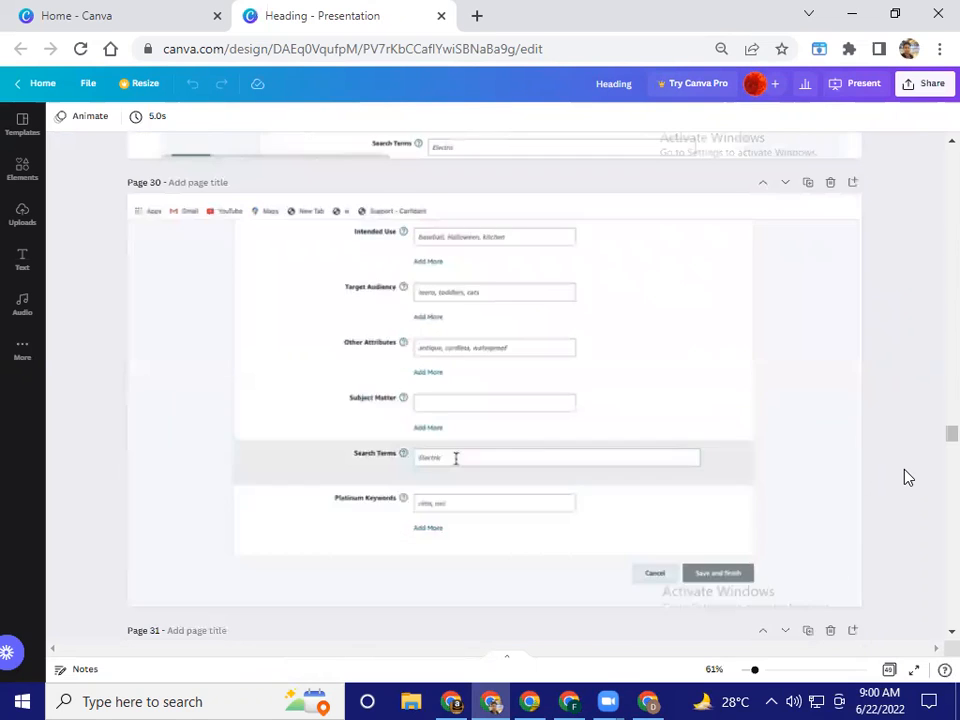
{"action": "scroll", "coordinate": [907, 478], "scroll_direction": "down", "scroll_amount": 5}
{"action": "scroll", "coordinate": [908, 477], "scroll_direction": "down", "scroll_amount": 10}
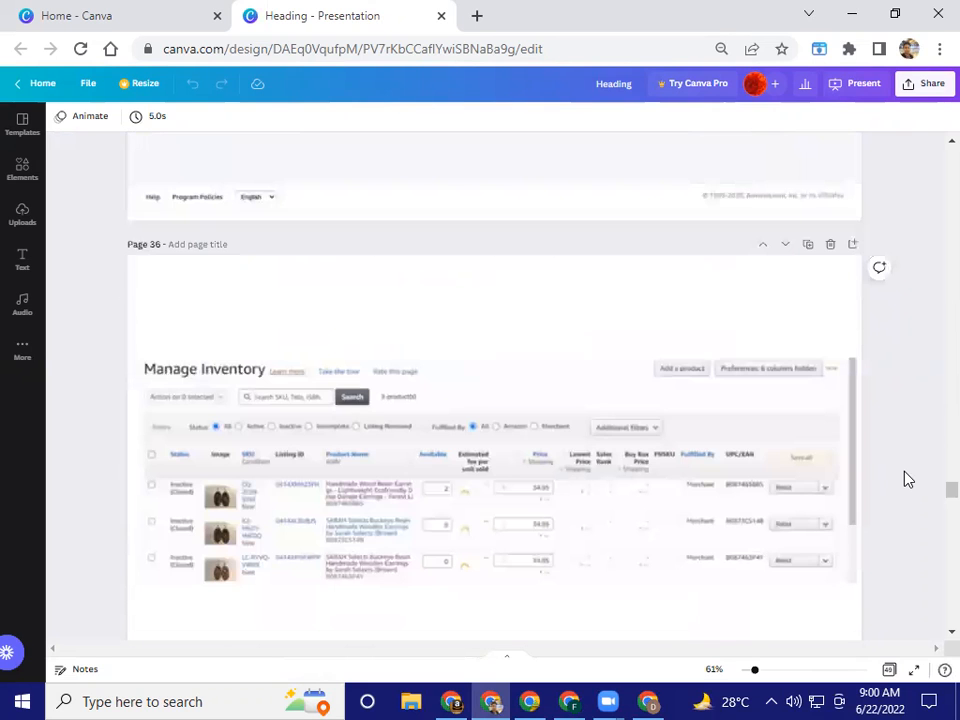
{"action": "scroll", "coordinate": [908, 479], "scroll_direction": "down", "scroll_amount": 10}
{"action": "scroll", "coordinate": [907, 478], "scroll_direction": "down", "scroll_amount": 5}
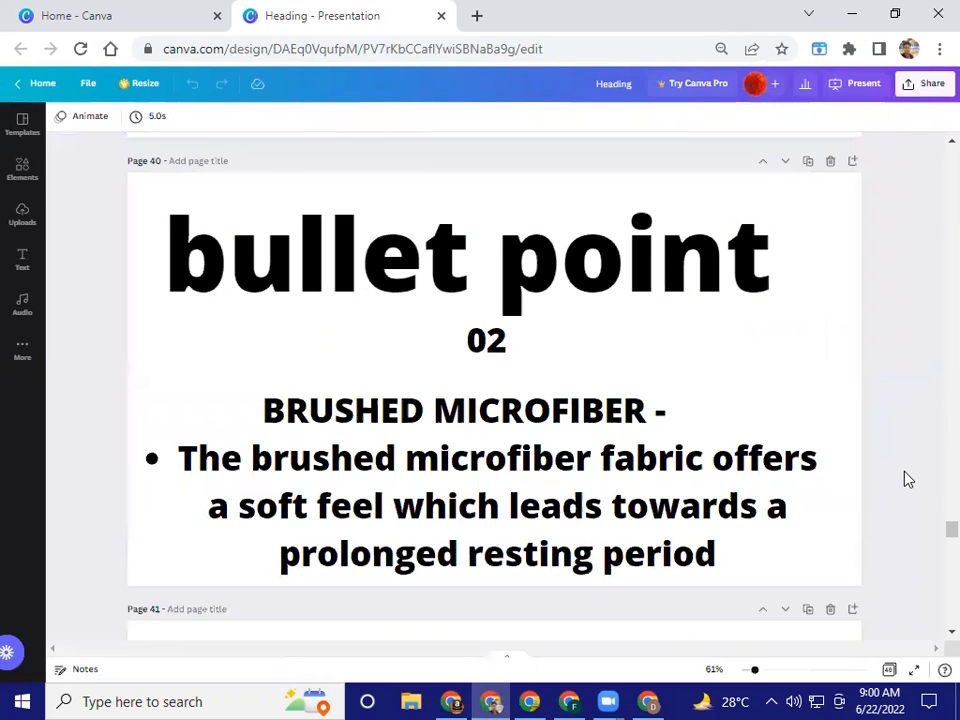
{"action": "scroll", "coordinate": [907, 478], "scroll_direction": "down", "scroll_amount": 6}
{"action": "scroll", "coordinate": [907, 478], "scroll_direction": "down", "scroll_amount": 5}
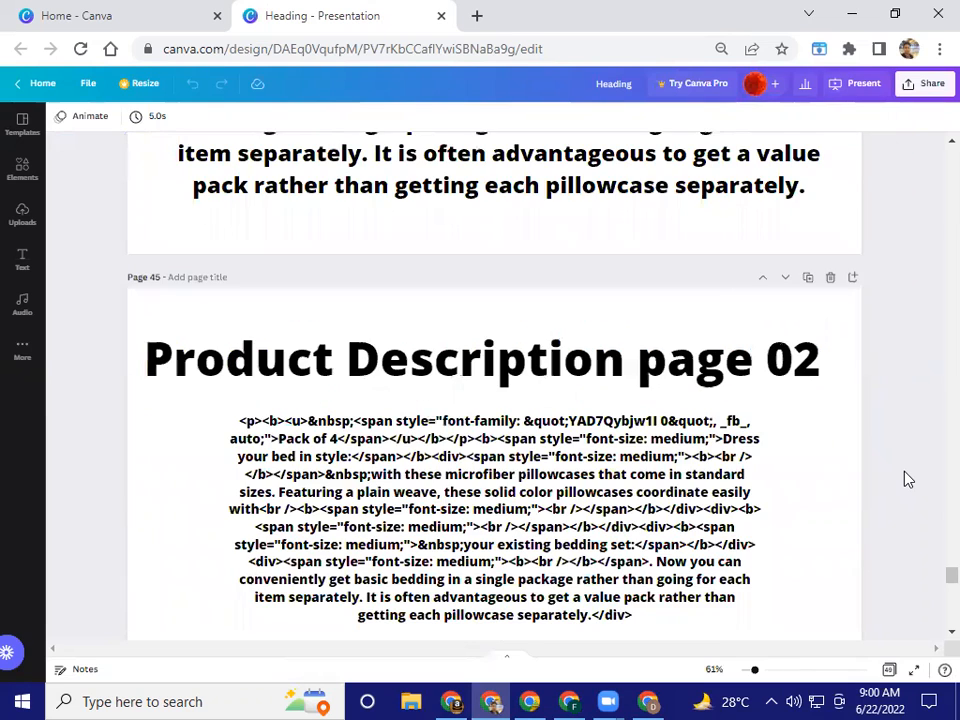
{"action": "scroll", "coordinate": [907, 478], "scroll_direction": "down", "scroll_amount": 1}
{"action": "left_click", "coordinate": [624, 470]}
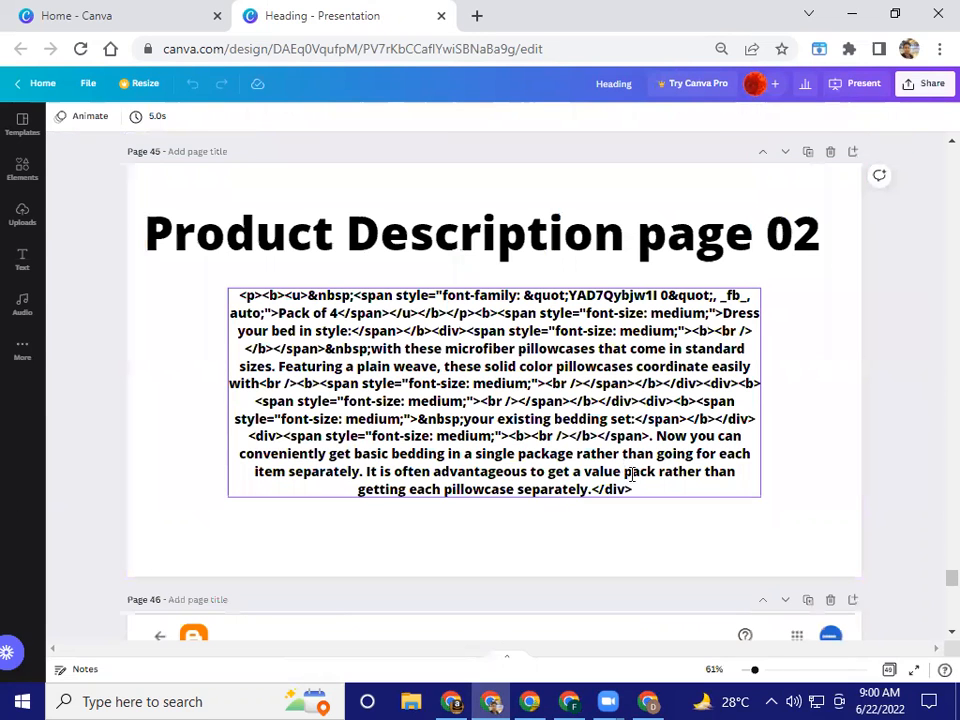
{"action": "double_click", "coordinate": [632, 473]}
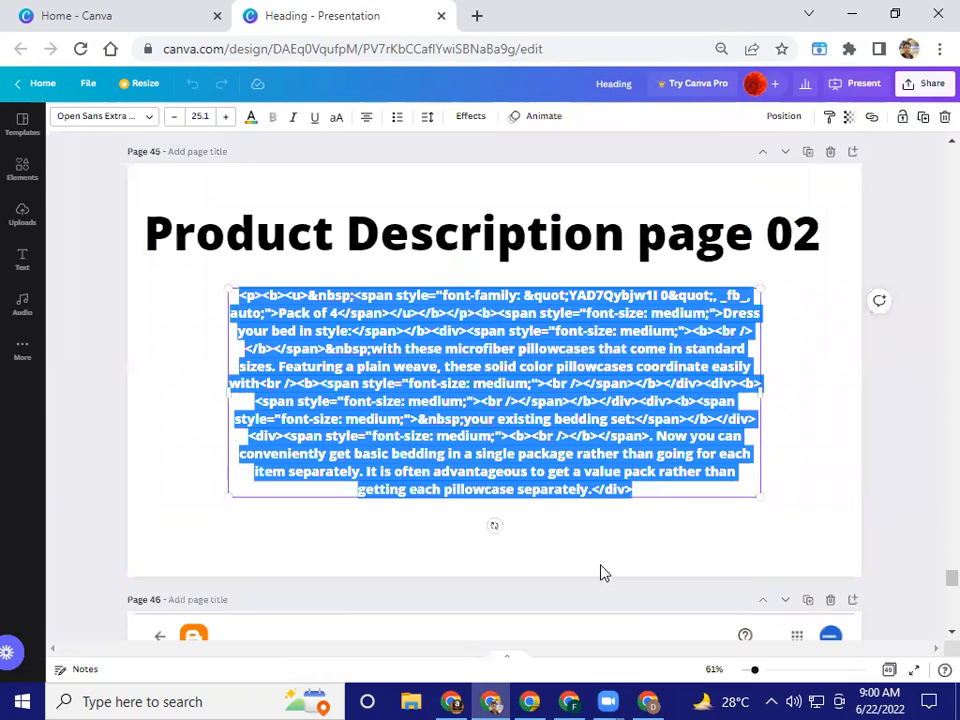
Paste the copied HTML pillowcase description into the Seller Central listing's Product Description field
{"action": "left_click", "coordinate": [648, 701]}
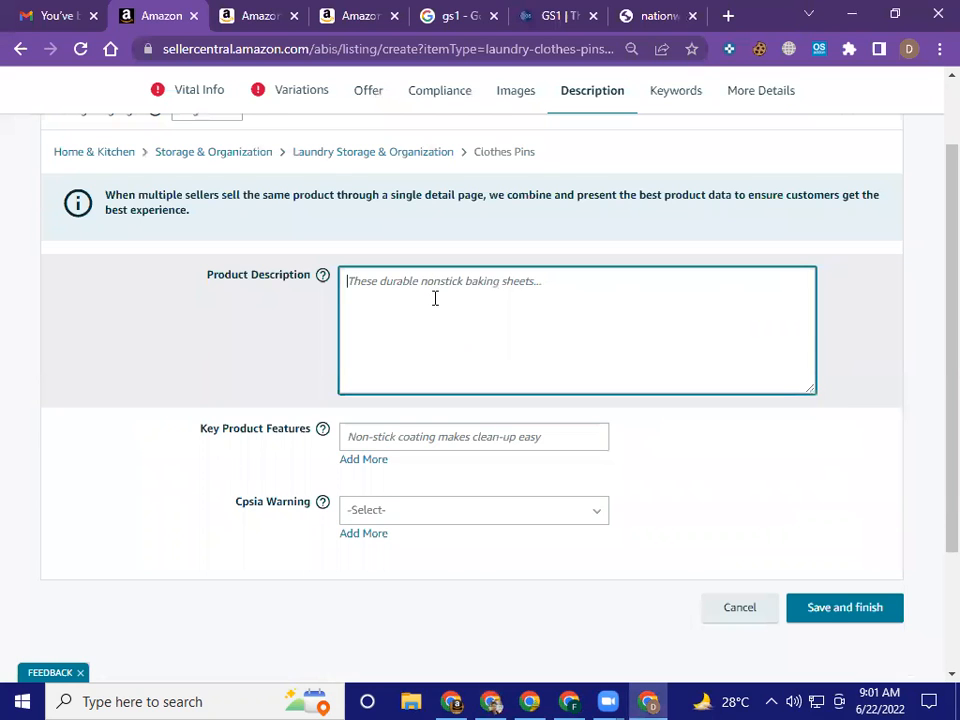
{"action": "key", "text": "ctrl+v"}
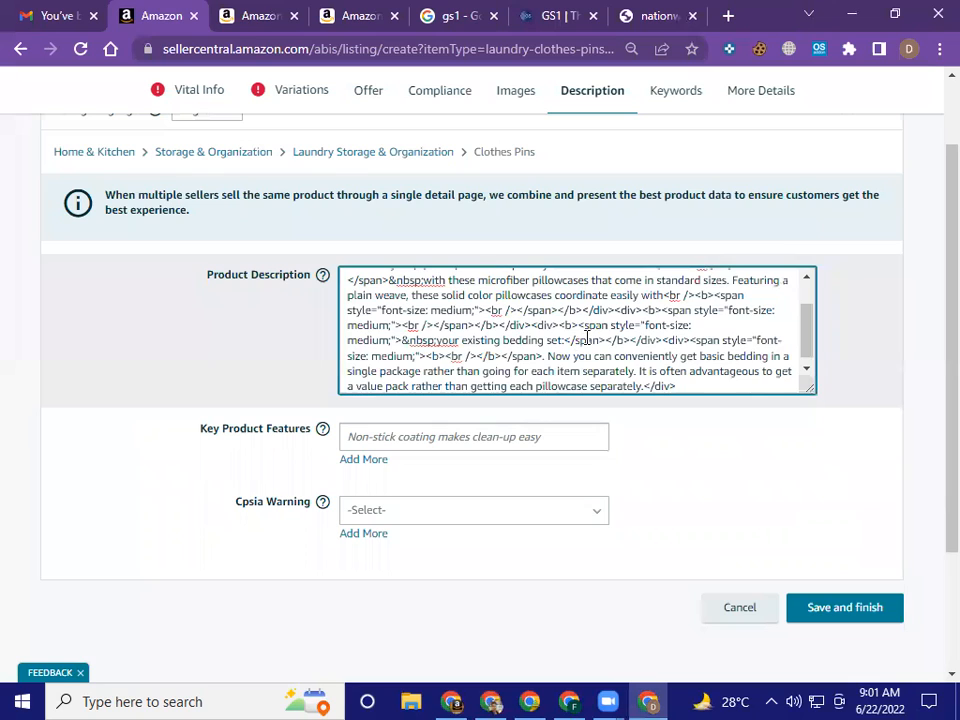
{"action": "scroll", "coordinate": [587, 338], "scroll_direction": "up", "scroll_amount": 2}
{"action": "left_click", "coordinate": [850, 381]}
Copy the HEAVY DUTY CLOTHESPINS bullet's text, without its bracketed heading, from the Smart Design product page into Key Product Features
{"action": "left_click", "coordinate": [440, 437]}
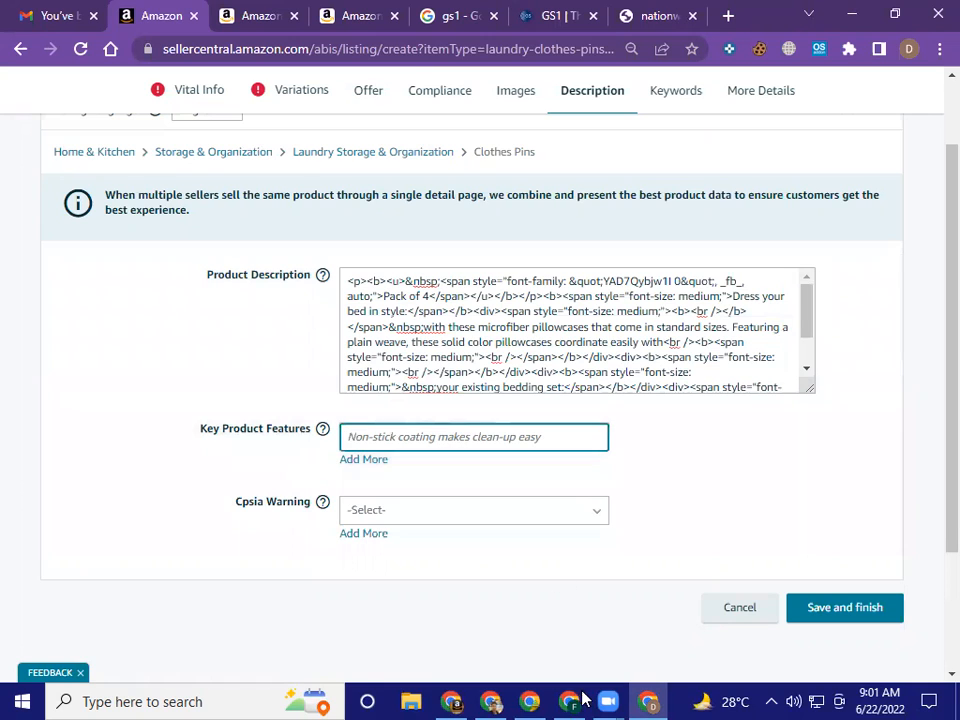
{"action": "left_click", "coordinate": [272, 14]}
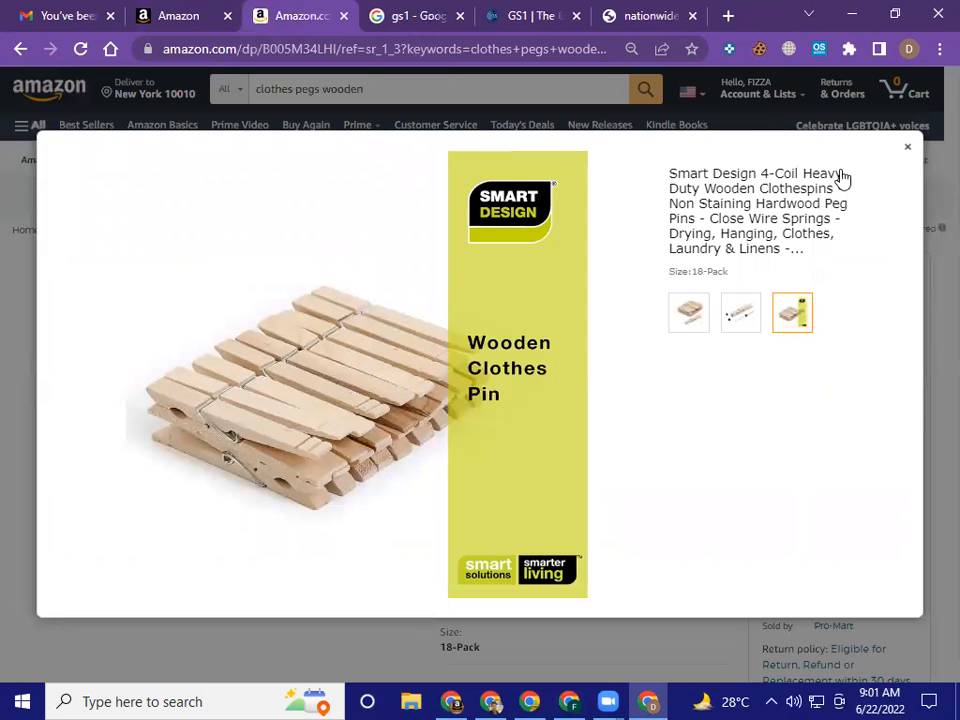
{"action": "scroll", "coordinate": [611, 390], "scroll_direction": "down", "scroll_amount": 6}
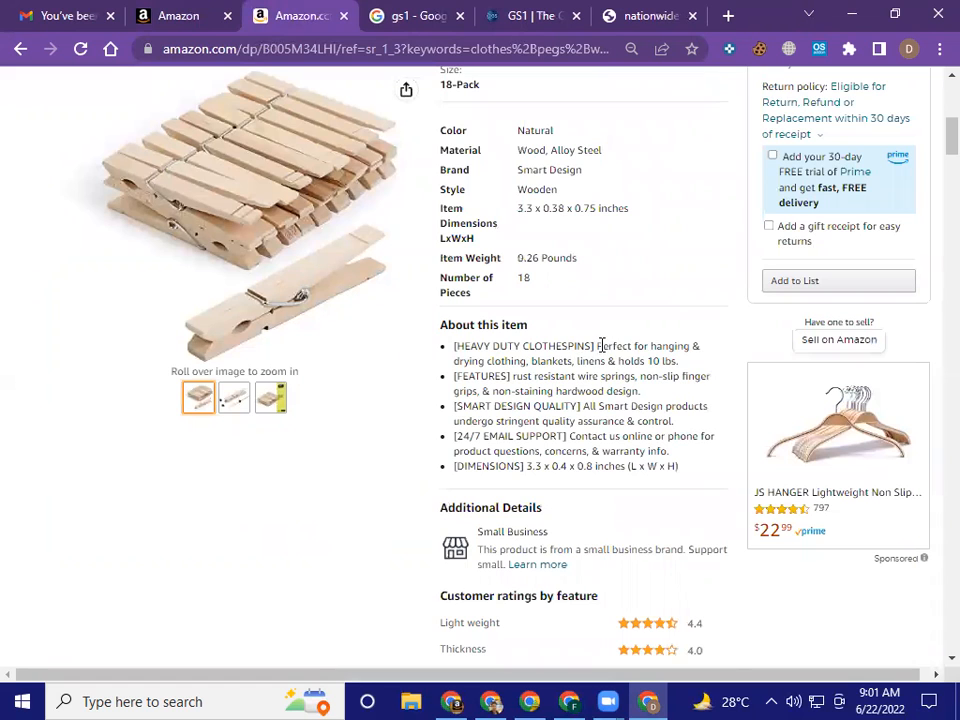
{"action": "left_click_drag", "start_coordinate": [601, 345], "coordinate": [710, 363]}
{"action": "key", "text": "ctrl+c"}
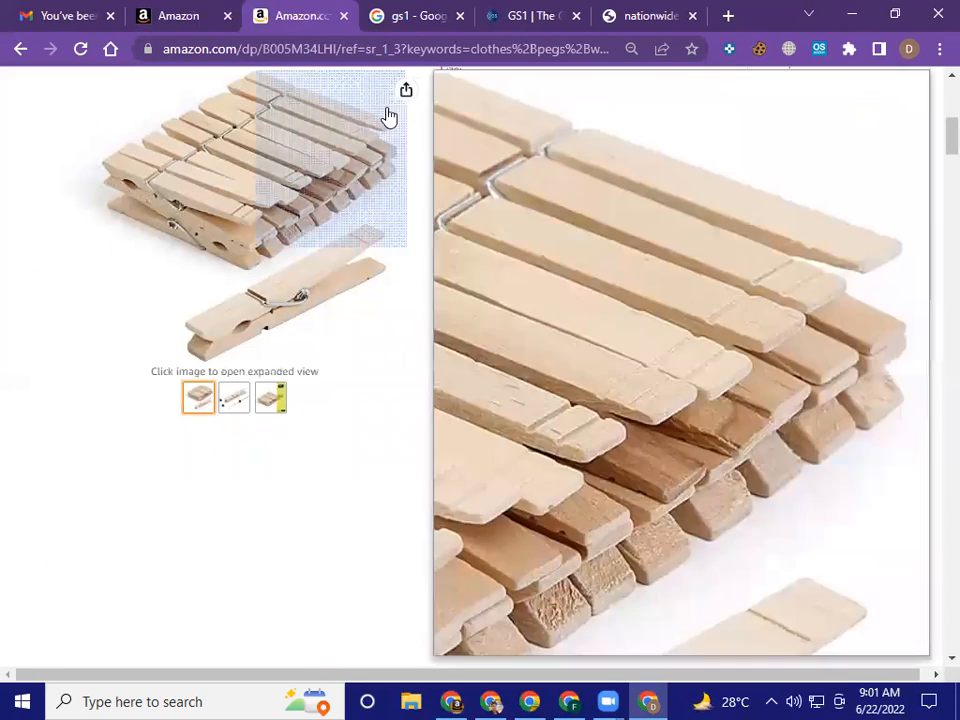
{"action": "left_click", "coordinate": [184, 12]}
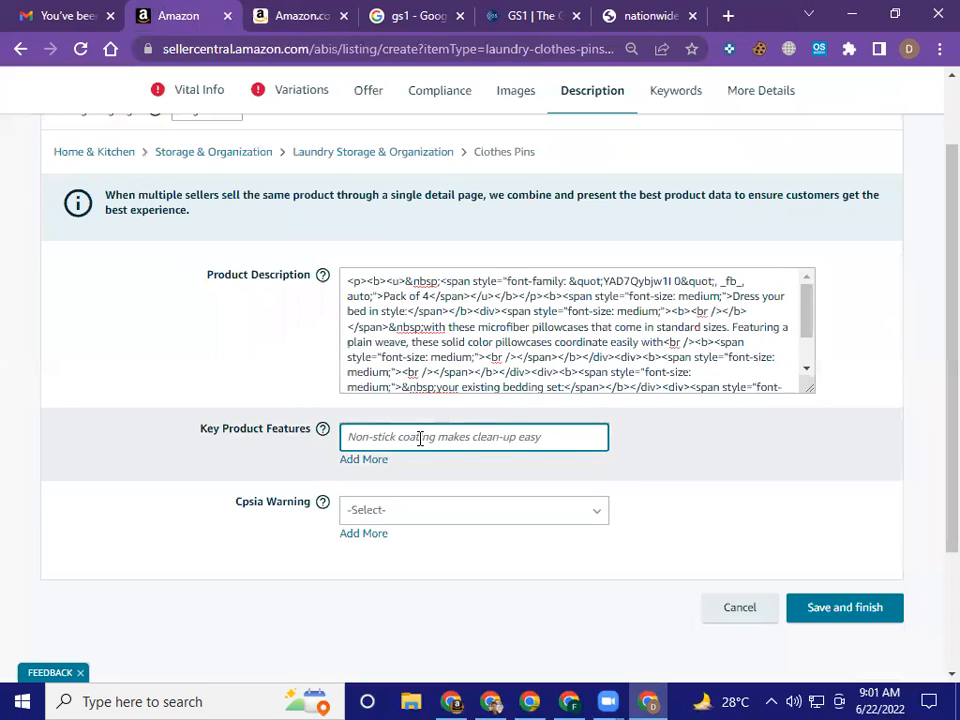
{"action": "key", "text": "ctrl+v"}
{"action": "key", "text": "BackSpace"}
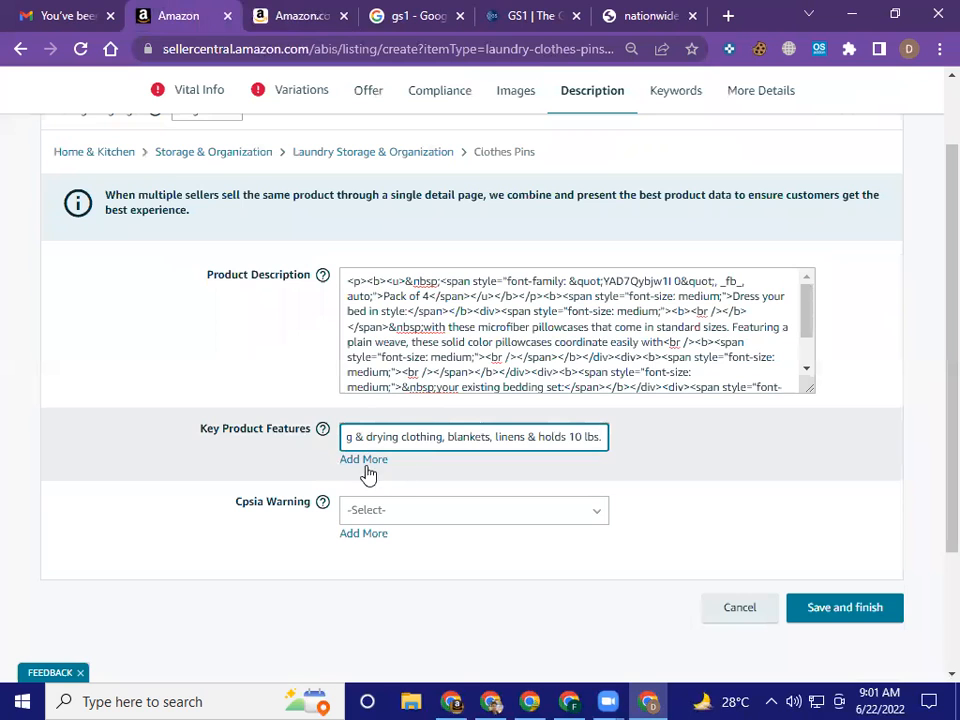
Add a second Key Product Features line containing the FEATURES bullet's text, without its bracketed heading, from the Smart Design product page
{"action": "left_click", "coordinate": [366, 462]}
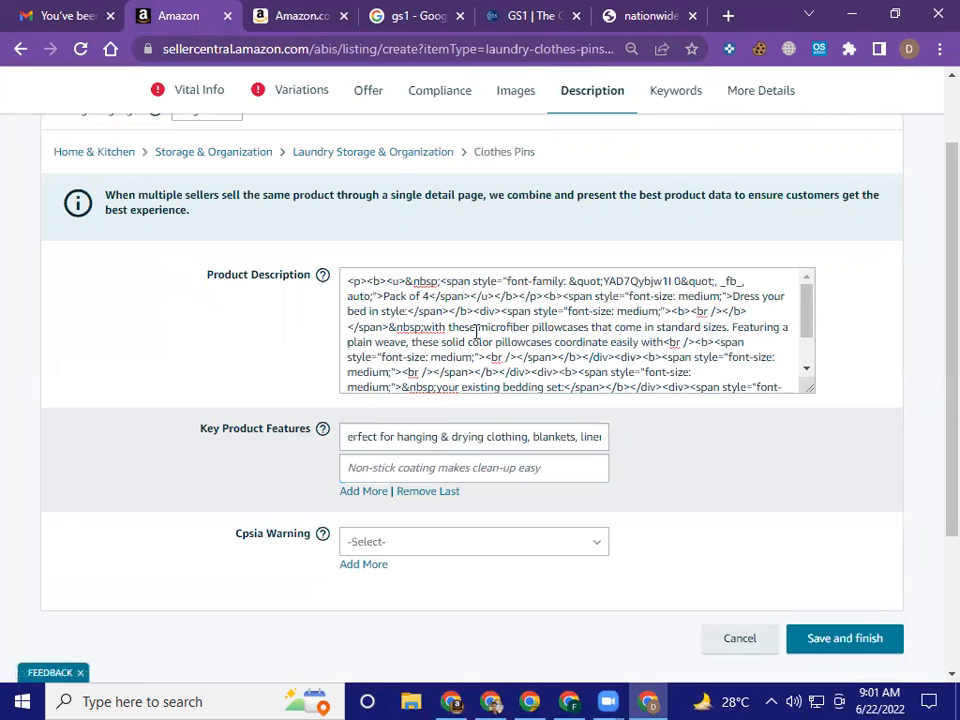
{"action": "left_click", "coordinate": [305, 15]}
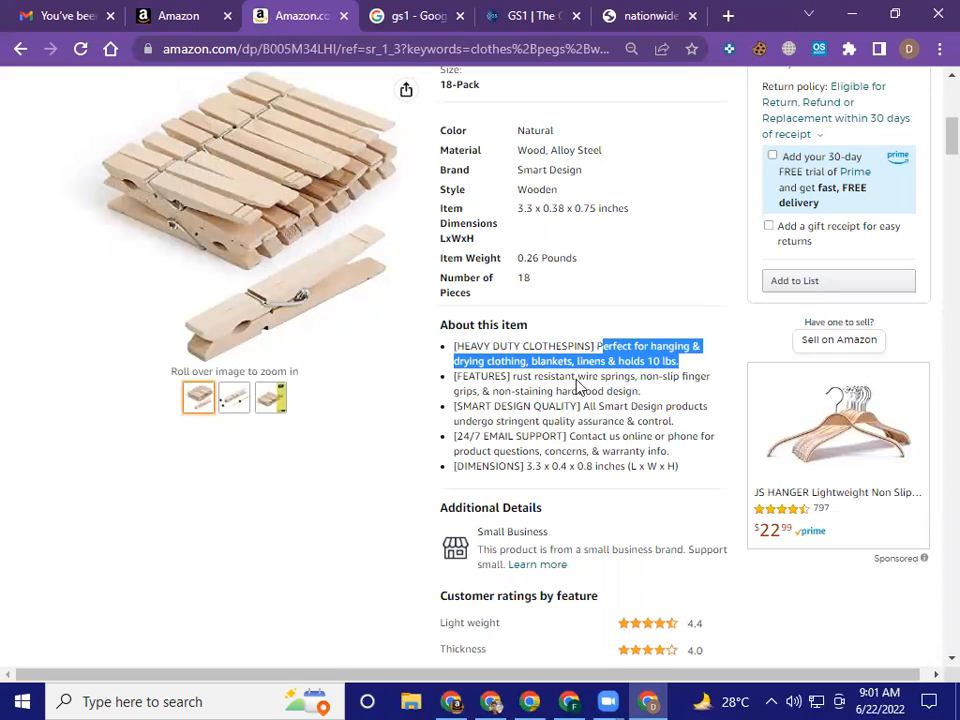
{"action": "left_click", "coordinate": [538, 378]}
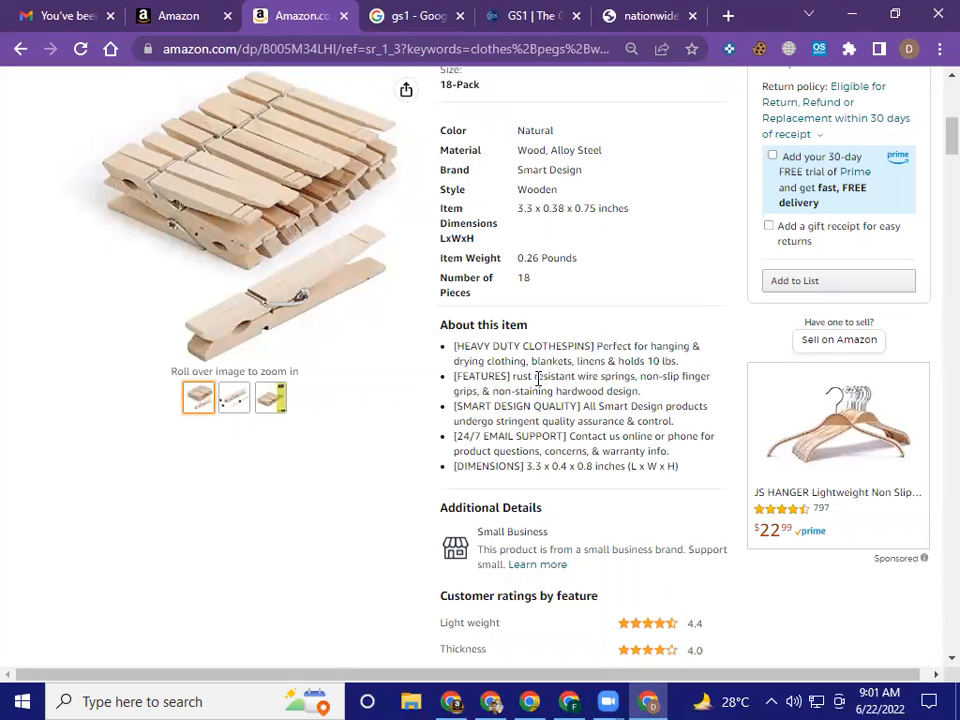
{"action": "left_click_drag", "start_coordinate": [512, 378], "coordinate": [644, 395]}
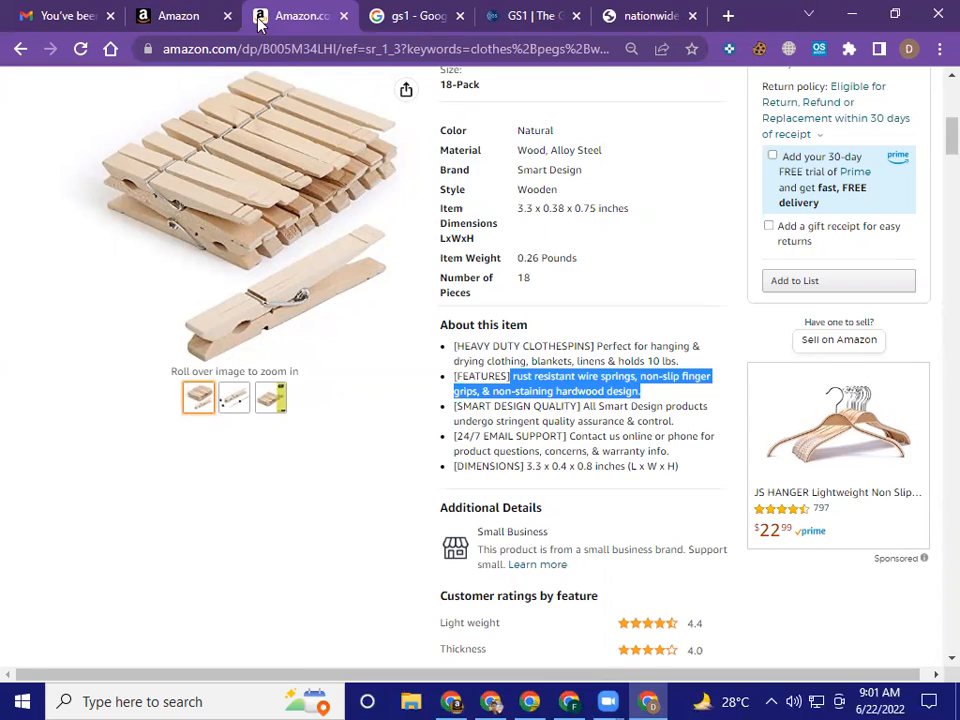
{"action": "left_click", "coordinate": [188, 13]}
{"action": "left_click", "coordinate": [486, 472]}
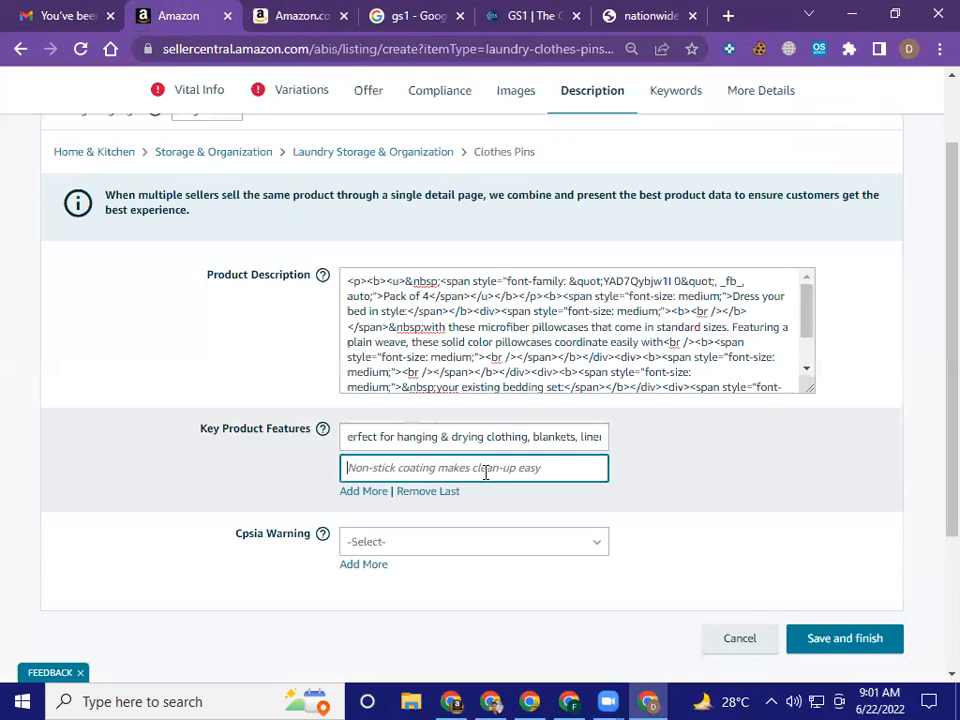
{"action": "key", "text": "ctrl+v"}
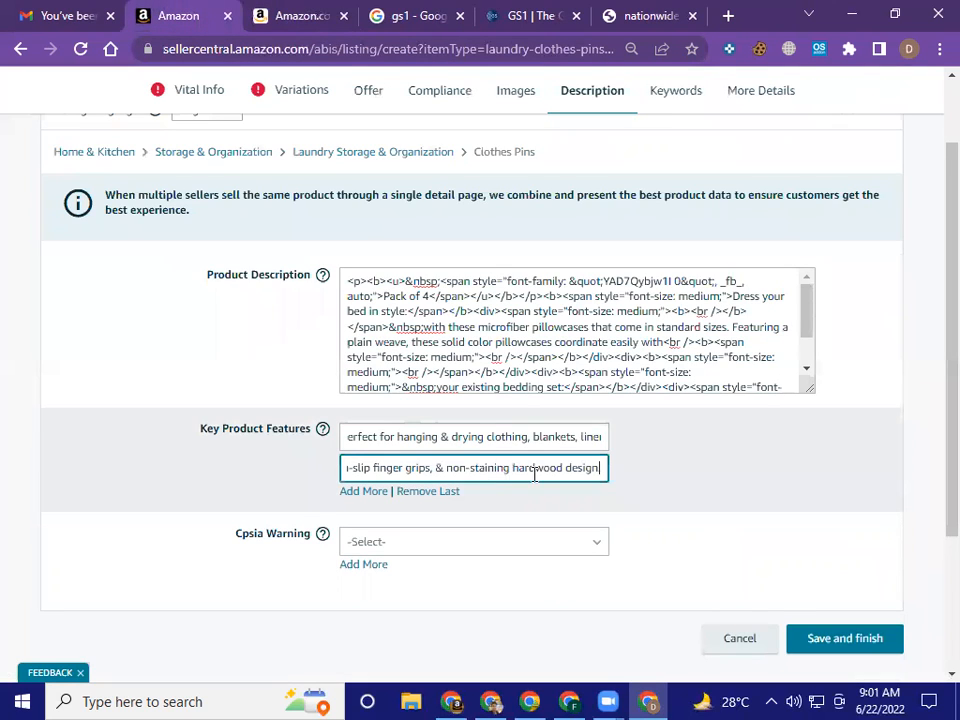
Add a third Key Product Features line containing the product page's SMART DESIGN QUALITY bullet text, without the bracketed heading
{"action": "left_click", "coordinate": [366, 494]}
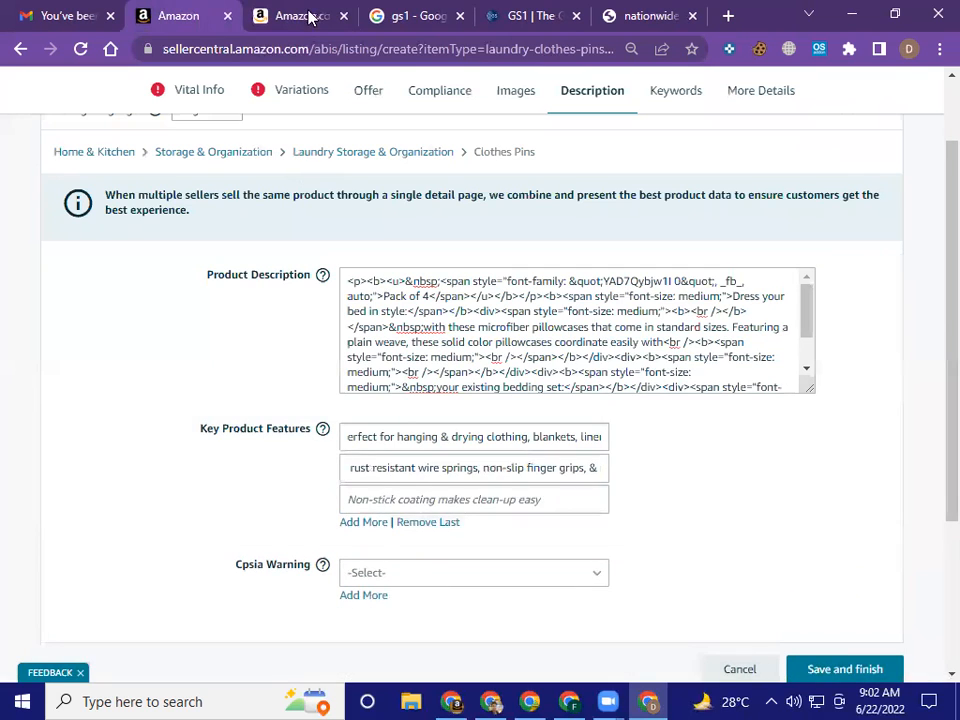
{"action": "left_click", "coordinate": [298, 15]}
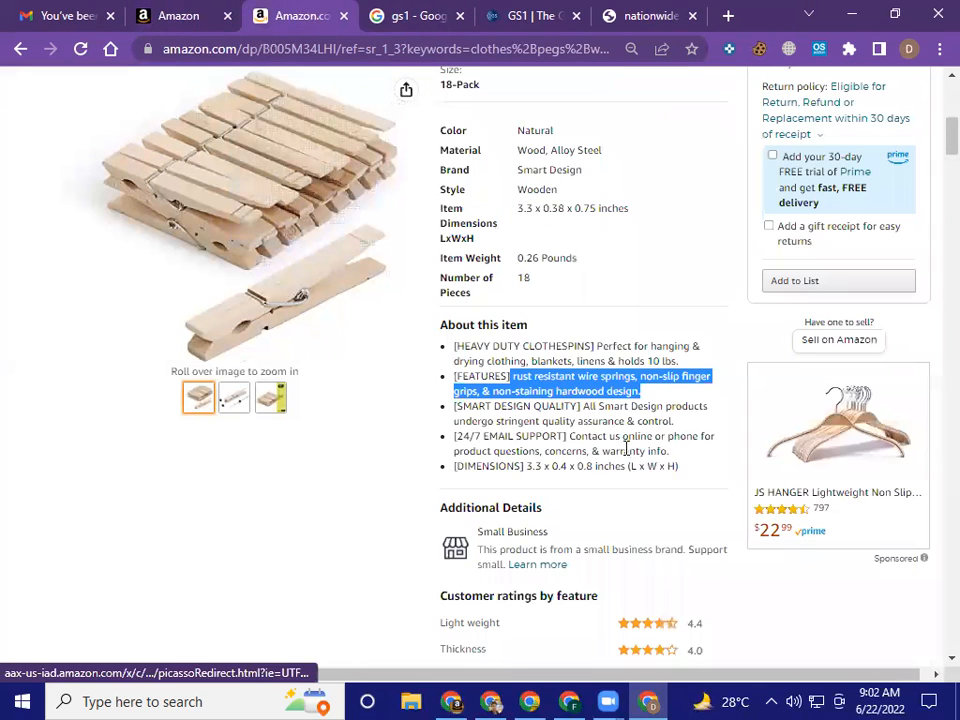
{"action": "left_click_drag", "start_coordinate": [584, 407], "coordinate": [680, 420]}
{"action": "left_click", "coordinate": [585, 405]}
{"action": "left_click", "coordinate": [669, 421], "text": "shift"}
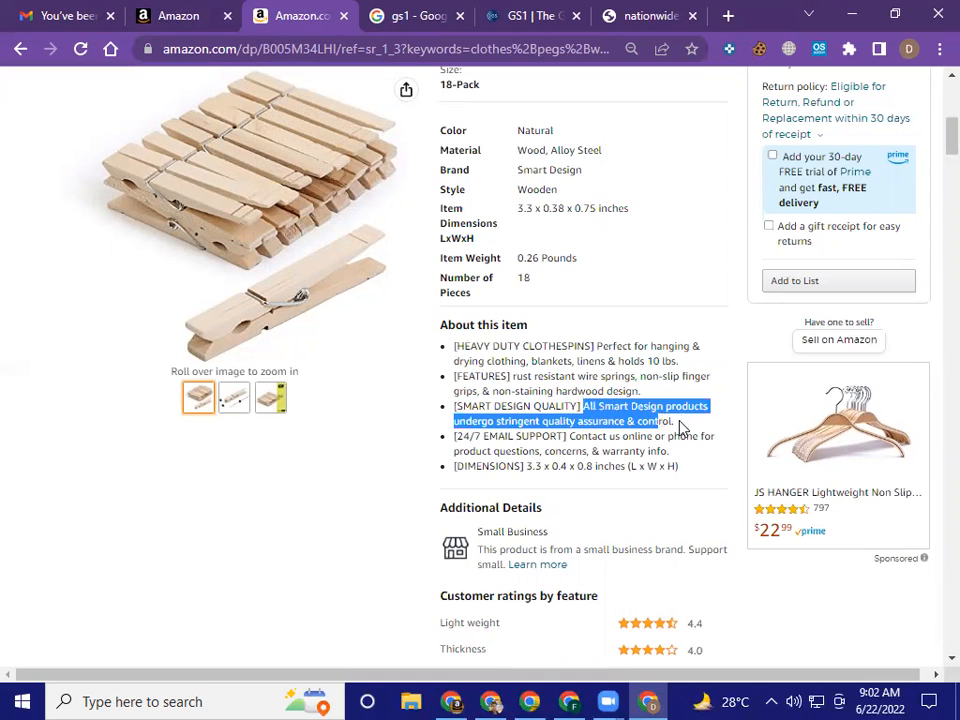
{"action": "left_click", "coordinate": [182, 9]}
{"action": "left_click", "coordinate": [453, 500]}
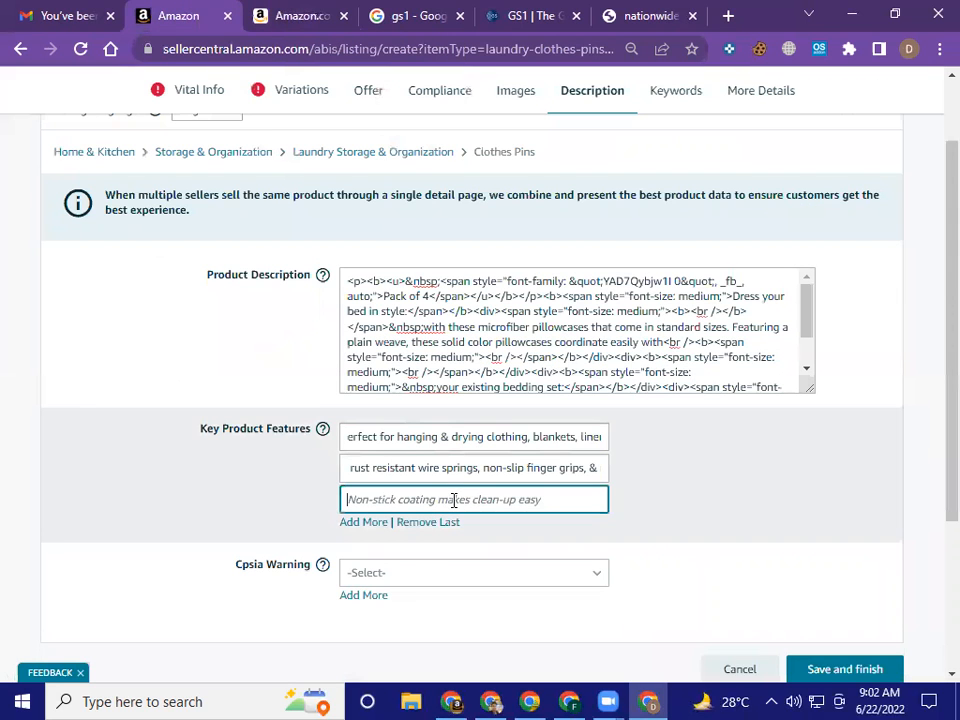
{"action": "key", "text": "ctrl+v"}
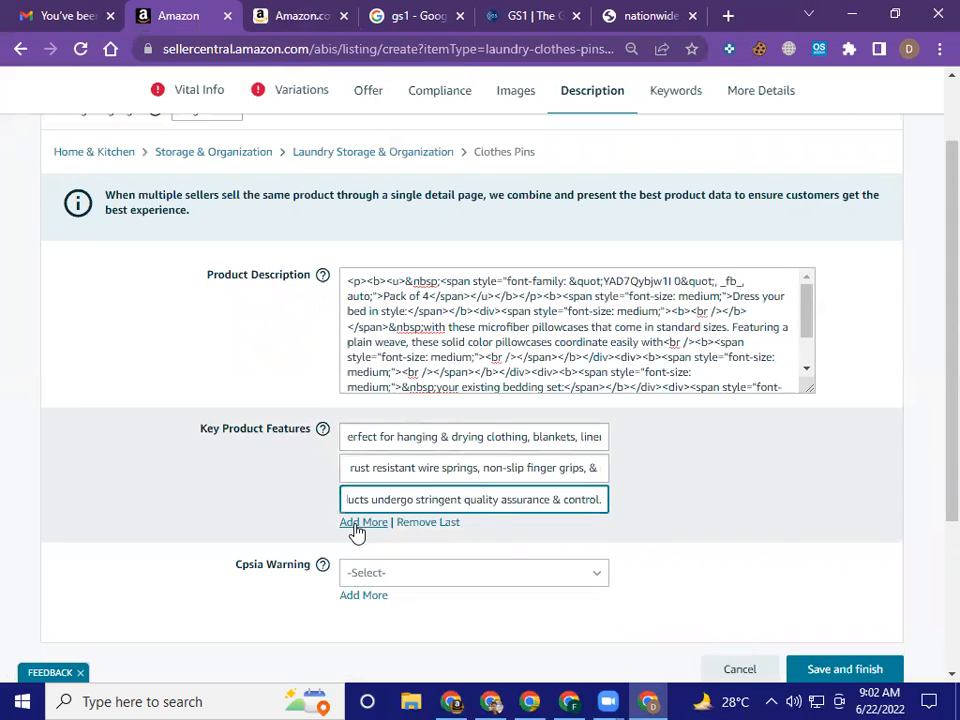
Add a fourth Key Product Features line containing the product page's 24/7 EMAIL SUPPORT bullet text, without the bracketed heading
{"action": "left_click", "coordinate": [355, 525]}
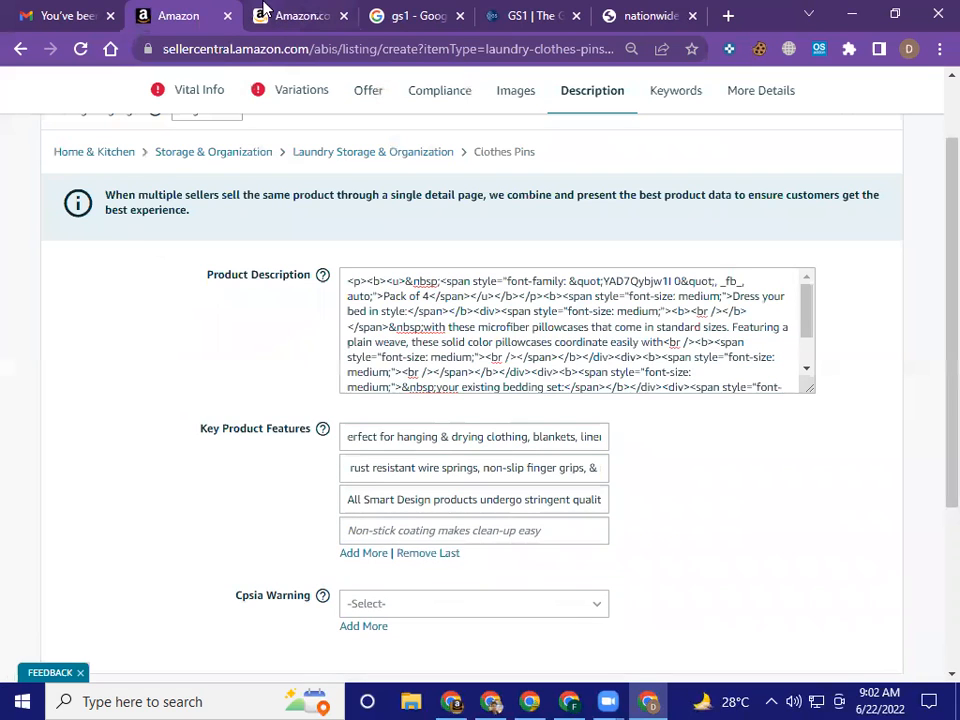
{"action": "left_click", "coordinate": [265, 12]}
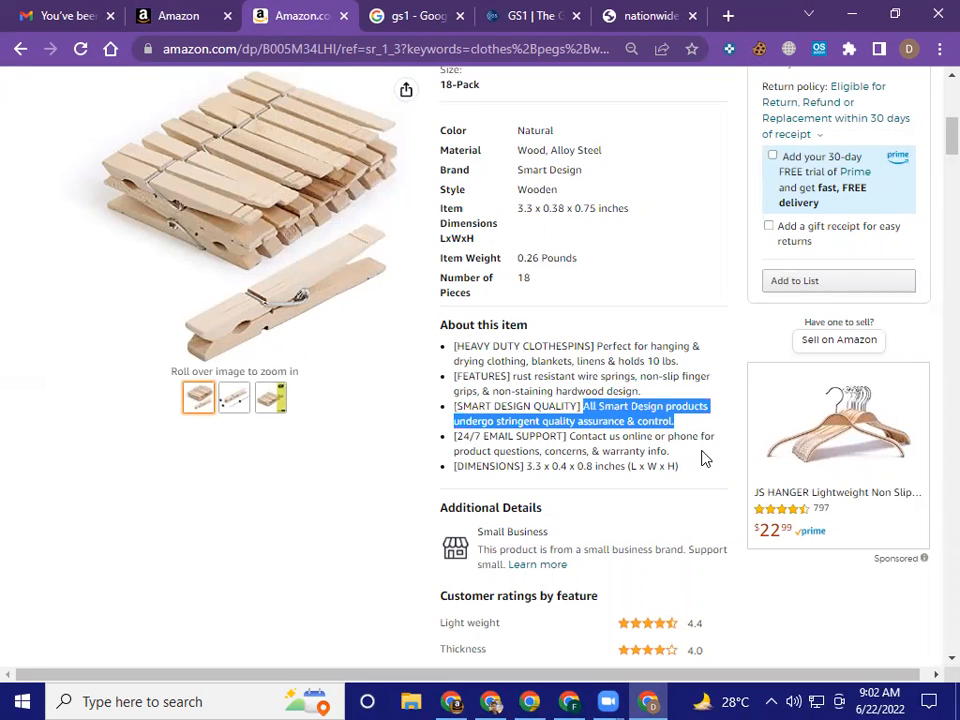
{"action": "left_click", "coordinate": [574, 437]}
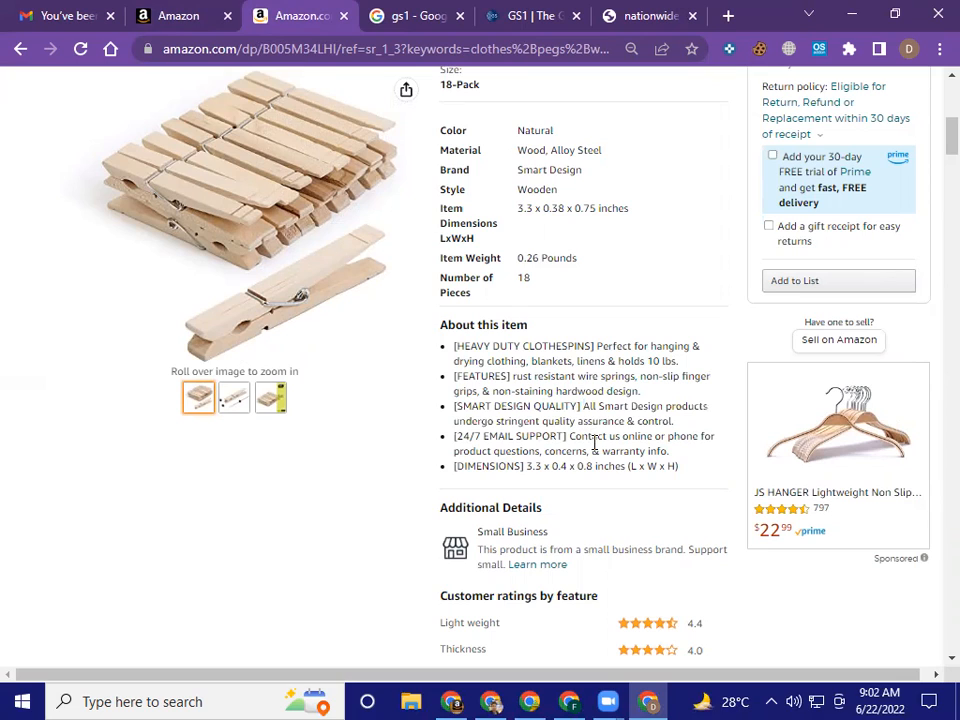
{"action": "left_click", "coordinate": [668, 451], "text": "shift"}
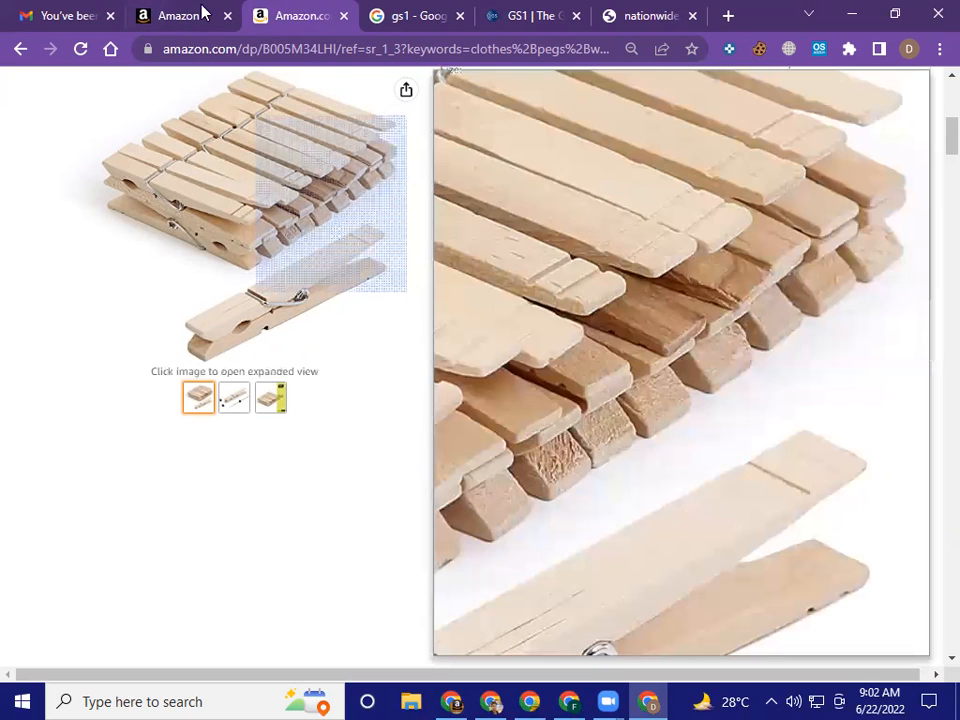
{"action": "left_click", "coordinate": [203, 12]}
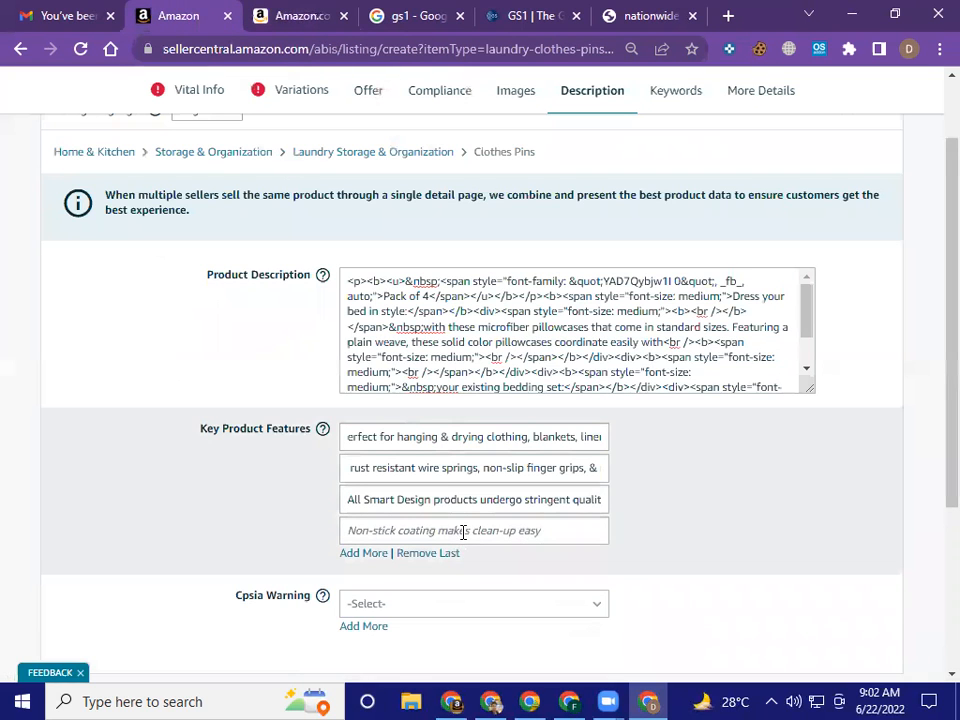
{"action": "left_click", "coordinate": [463, 532]}
{"action": "key", "text": "ctrl+v"}
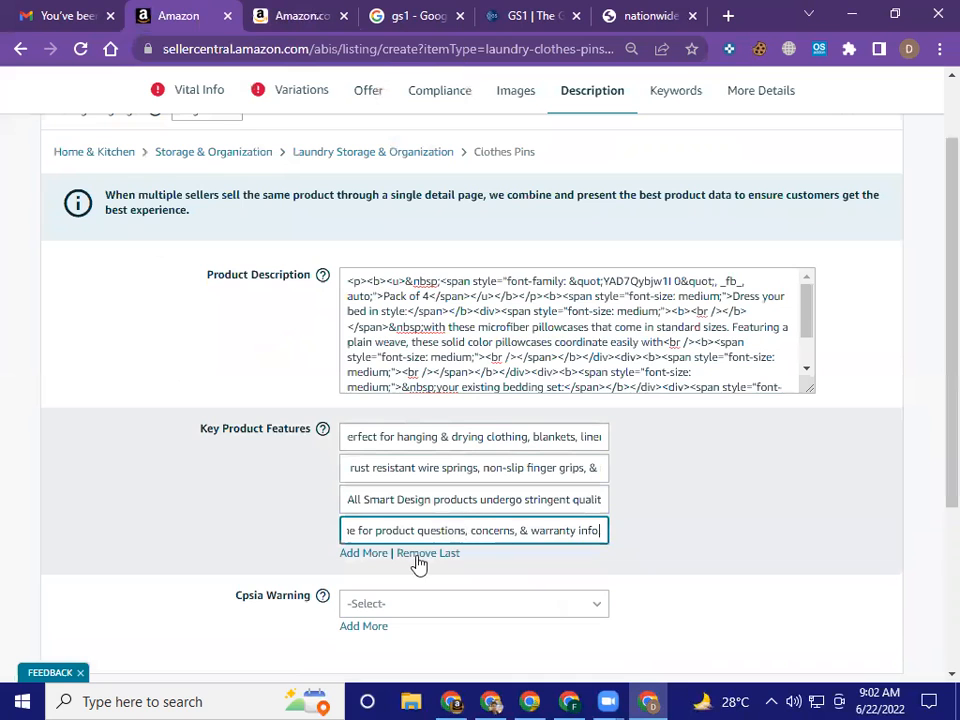
Add a fifth Key Product Features line and try to copy the product page's DIMENSIONS bullet text into it
{"action": "left_click", "coordinate": [363, 553]}
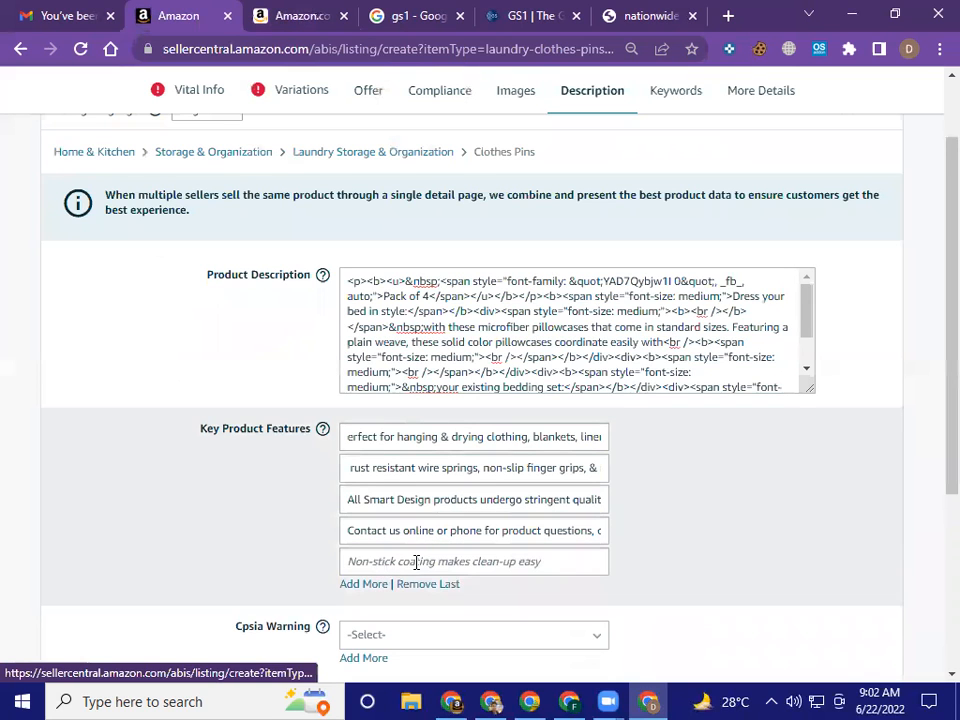
{"action": "left_click", "coordinate": [265, 13]}
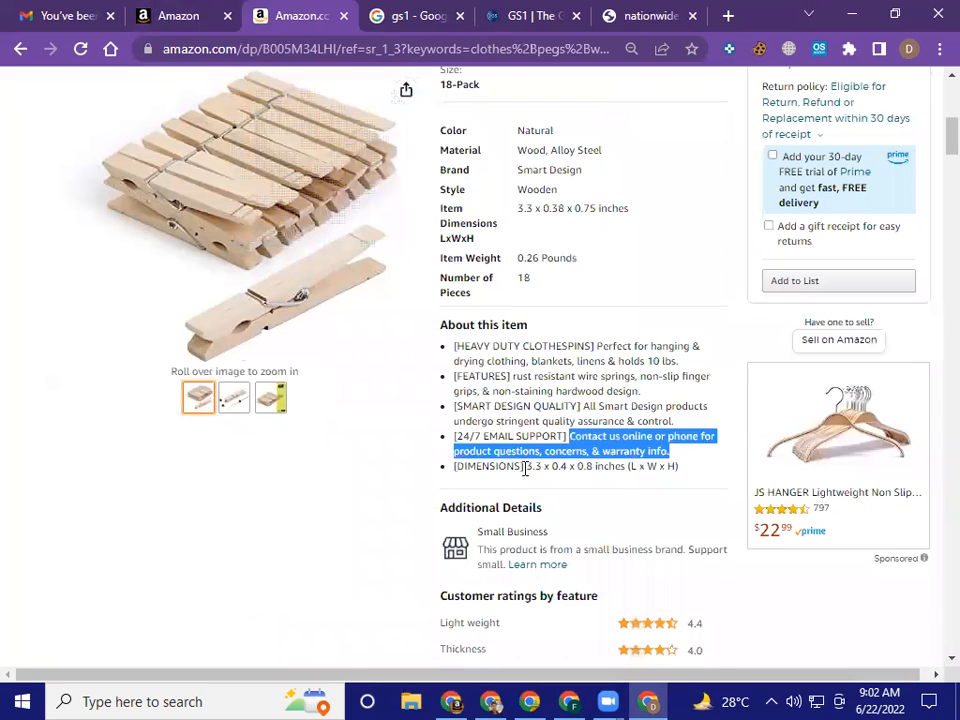
{"action": "left_click", "coordinate": [525, 467]}
{"action": "left_click_drag", "start_coordinate": [527, 467], "coordinate": [696, 472]}
{"action": "left_click", "coordinate": [207, 14]}
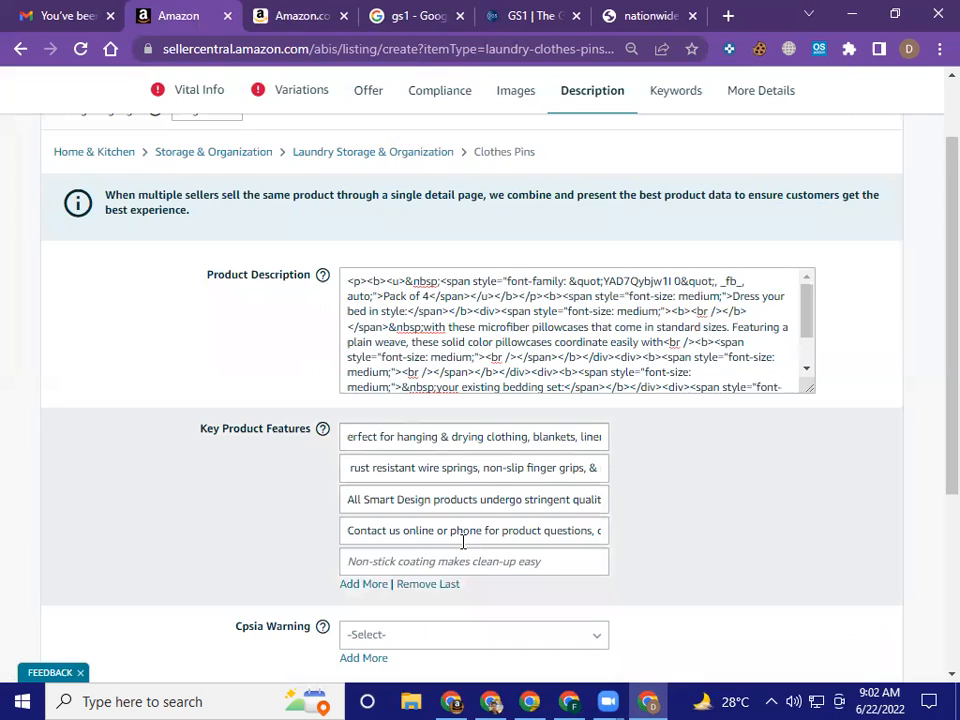
{"action": "left_click", "coordinate": [471, 561]}
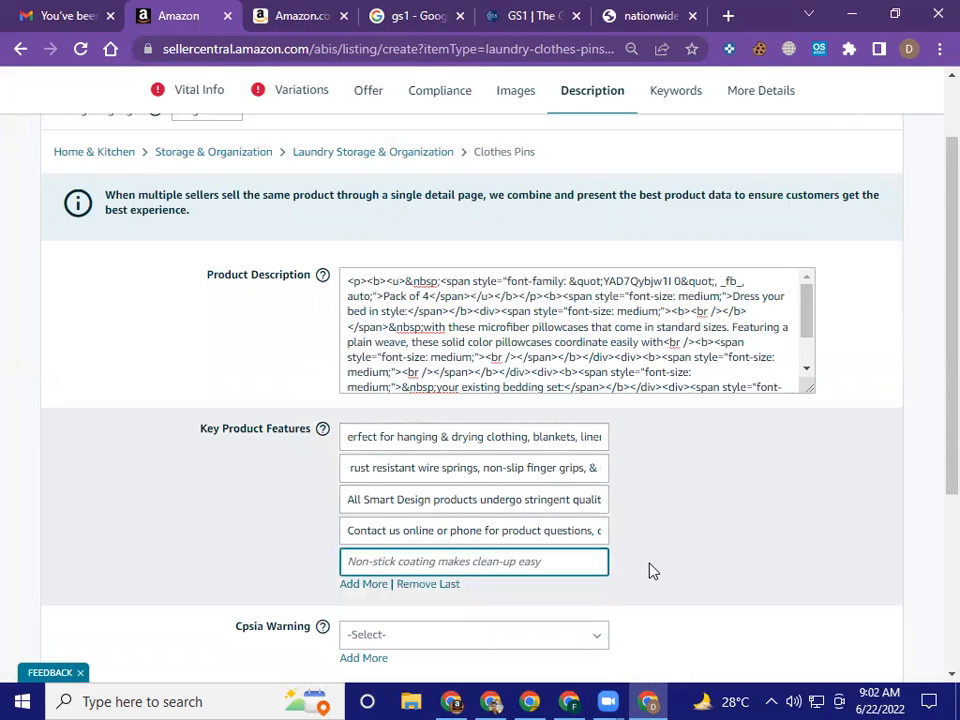
{"action": "key", "text": "ctrl+v"}
{"action": "left_click", "coordinate": [683, 562]}
View the available Cpsia Warning options without selecting one
{"action": "scroll", "coordinate": [683, 562], "scroll_direction": "down", "scroll_amount": 1}
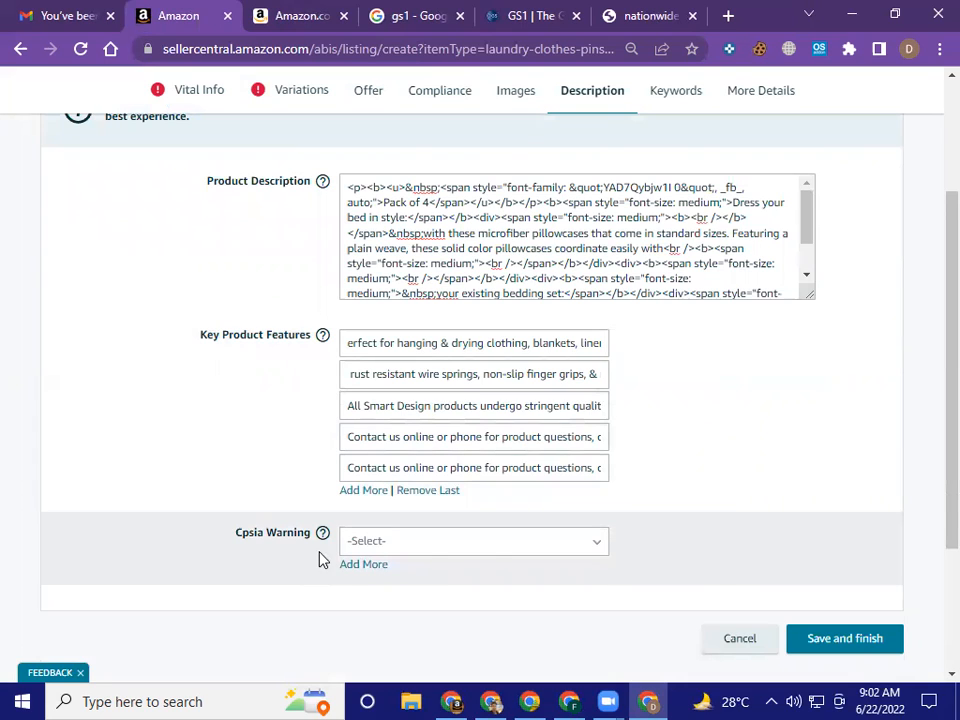
{"action": "left_click", "coordinate": [490, 553]}
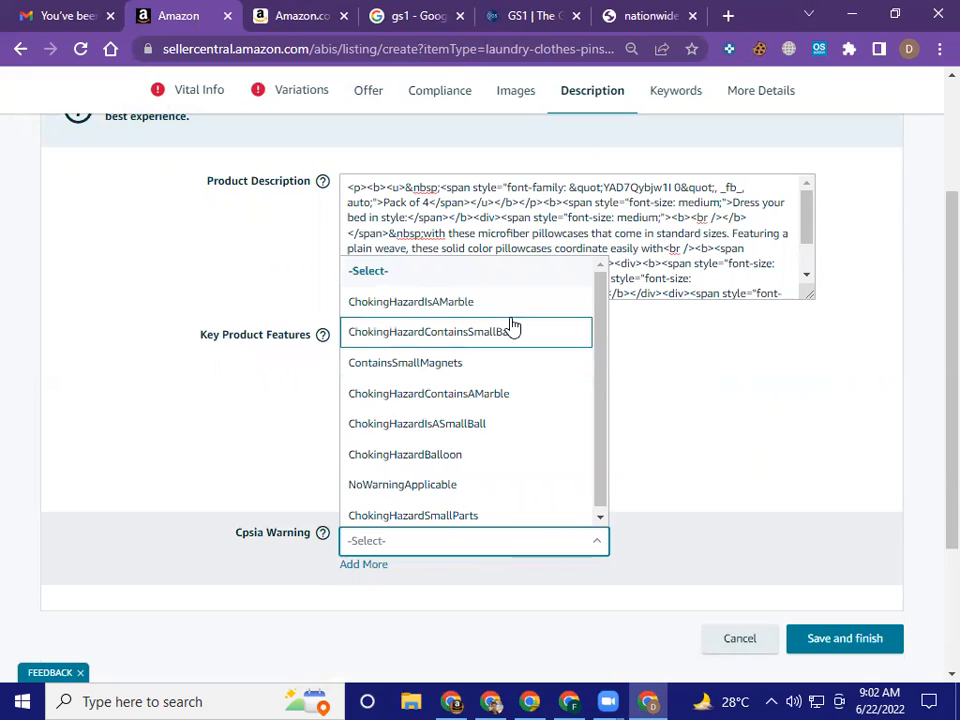
{"action": "scroll", "coordinate": [512, 456], "scroll_direction": "down", "scroll_amount": 2}
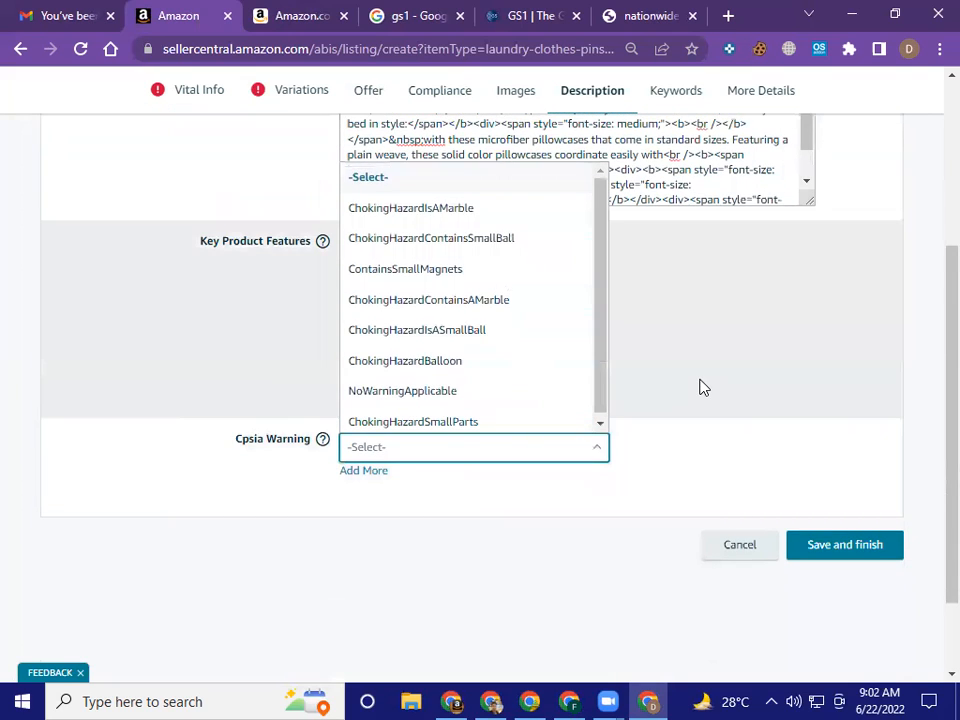
{"action": "left_click", "coordinate": [700, 387]}
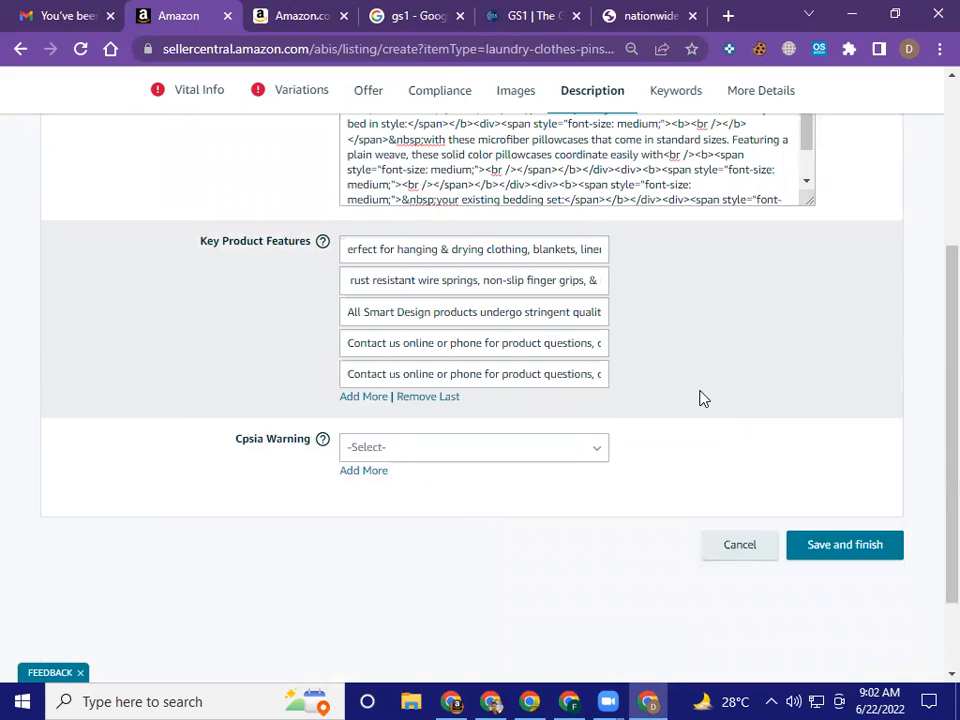
{"action": "scroll", "coordinate": [703, 398], "scroll_direction": "up", "scroll_amount": 1}
{"action": "scroll", "coordinate": [702, 397], "scroll_direction": "up", "scroll_amount": 1}
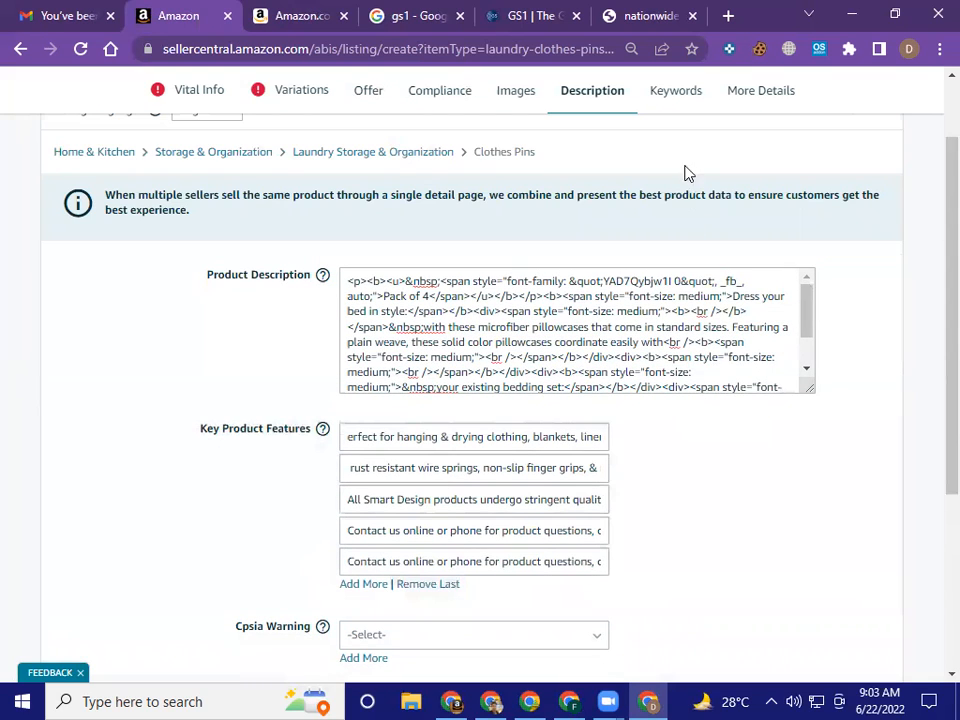
Open the listing's Keywords section, and examine the Smart Design page's Product Description text as a source for the Search Terms
{"action": "left_click", "coordinate": [676, 96]}
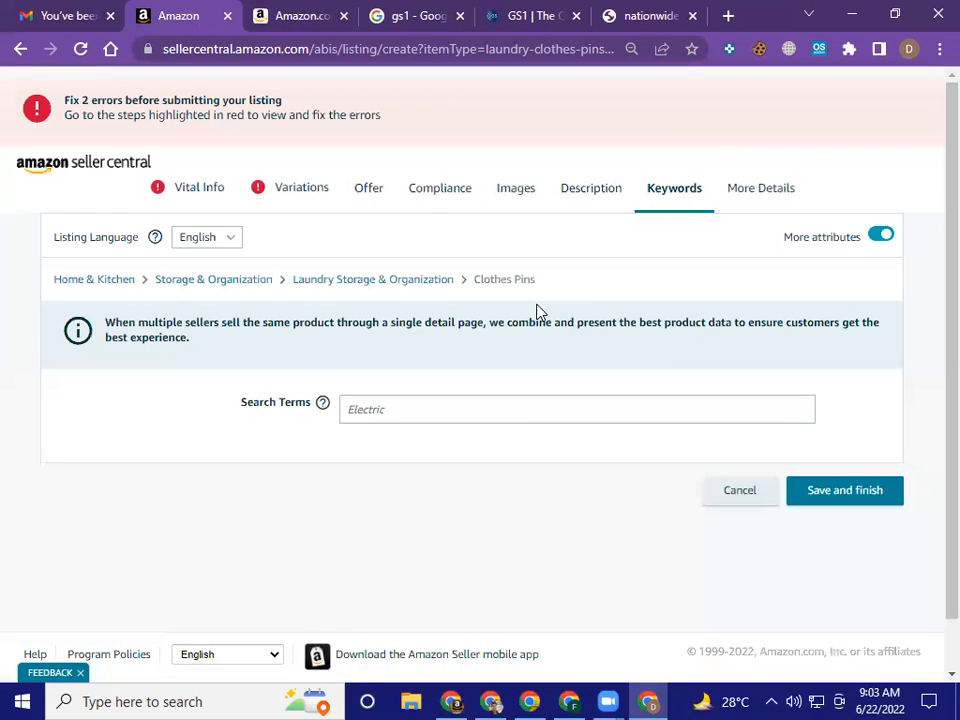
{"action": "left_click", "coordinate": [457, 410]}
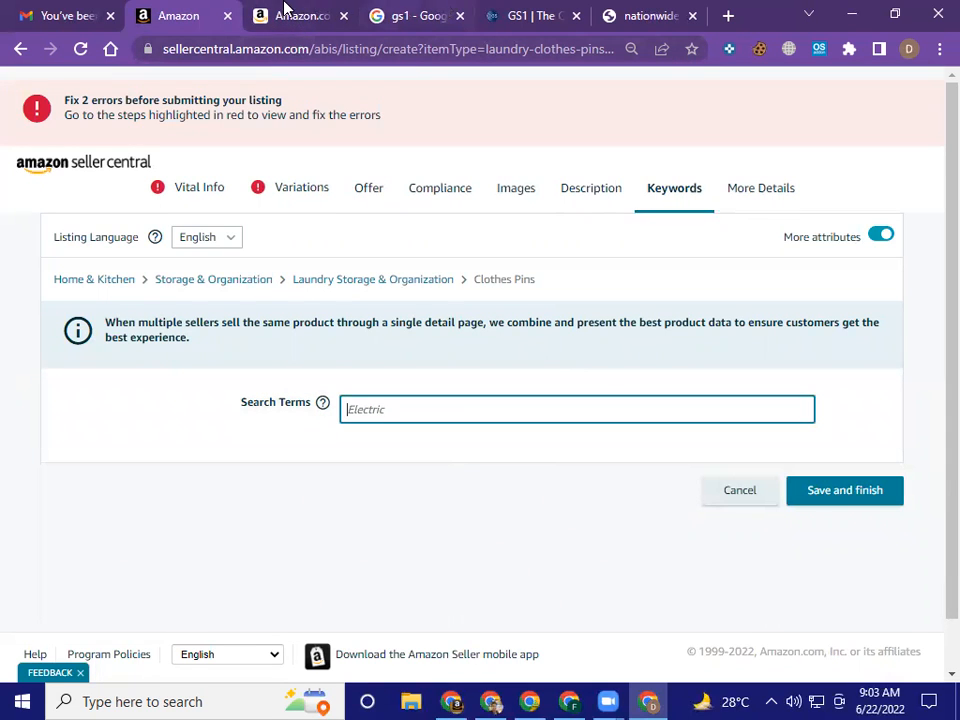
{"action": "left_click", "coordinate": [288, 12]}
{"action": "scroll", "coordinate": [483, 428], "scroll_direction": "down", "scroll_amount": 5}
{"action": "scroll", "coordinate": [483, 428], "scroll_direction": "down", "scroll_amount": 12}
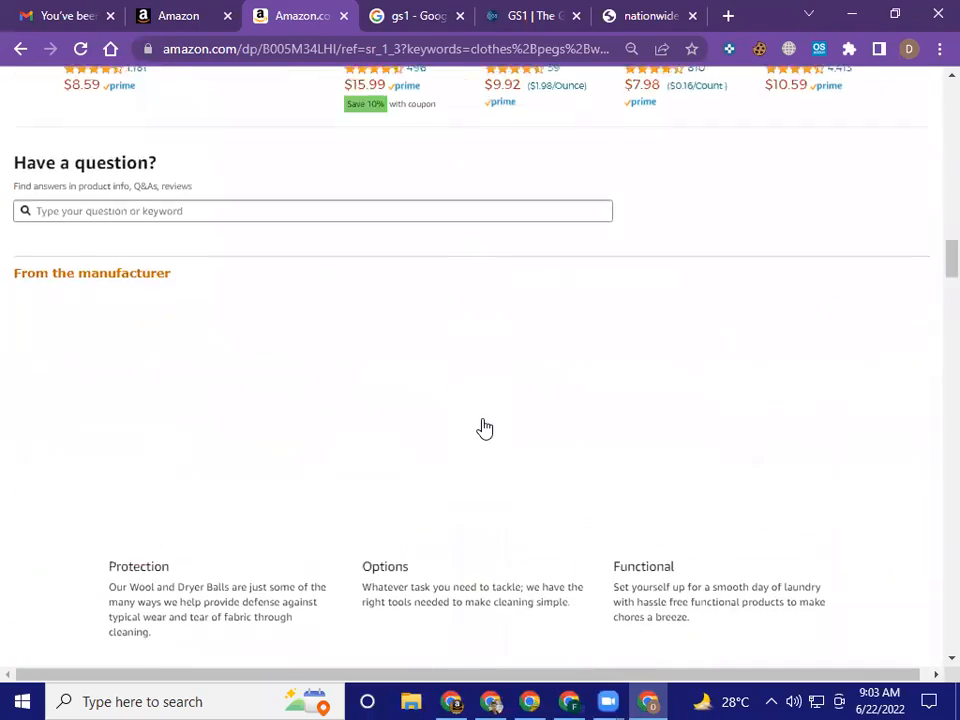
{"action": "scroll", "coordinate": [483, 428], "scroll_direction": "down", "scroll_amount": 2}
{"action": "scroll", "coordinate": [483, 428], "scroll_direction": "up", "scroll_amount": 2}
{"action": "scroll", "coordinate": [483, 428], "scroll_direction": "down", "scroll_amount": 2}
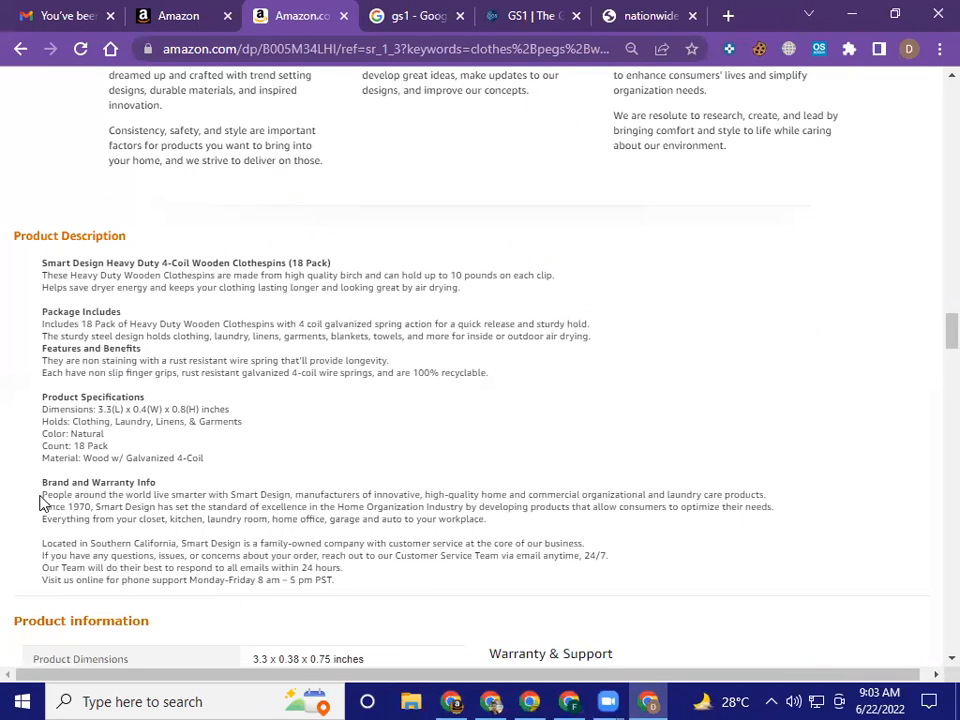
{"action": "left_click_drag", "start_coordinate": [42, 494], "coordinate": [48, 494]}
{"action": "left_click_drag", "start_coordinate": [467, 519], "coordinate": [510, 523]}
{"action": "left_click", "coordinate": [478, 510]}
Return to the Seller Central listing and enter "pegs, Wood, Wooden," as the Search Terms
{"action": "left_click", "coordinate": [145, 14]}
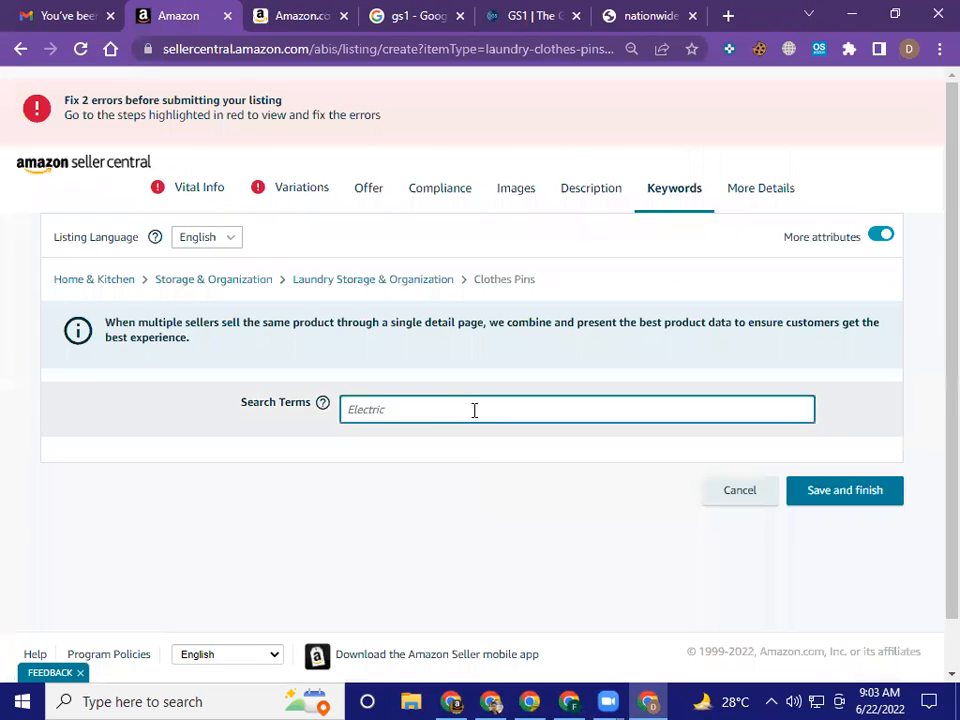
{"action": "type", "text": "pegs"}
{"action": "type", "text": ", Wood, Woode"}
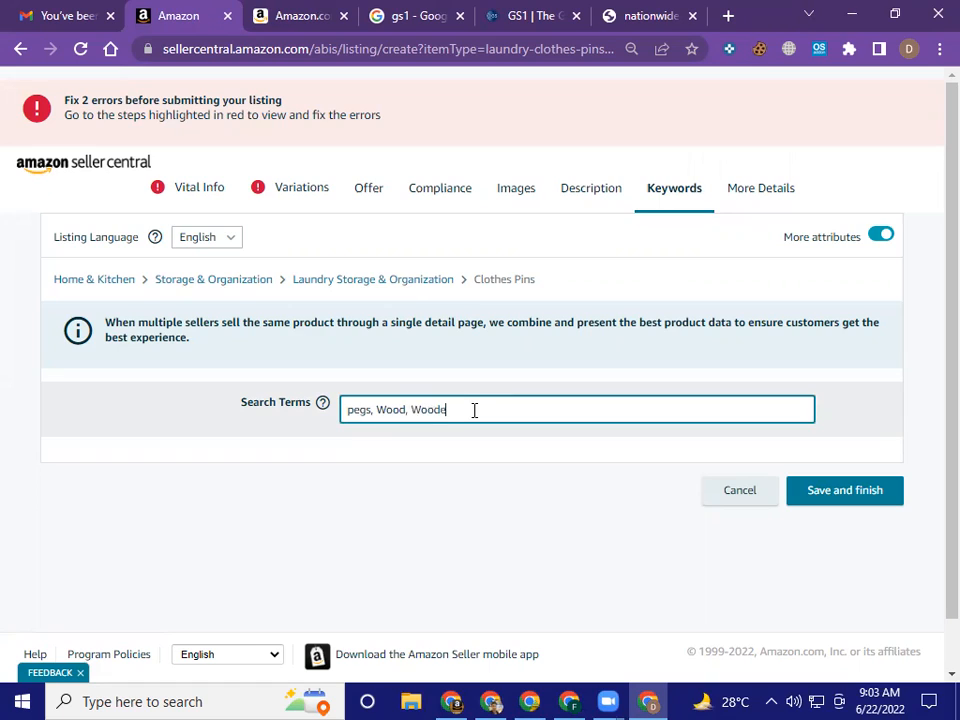
{"action": "type", "text": "n,"}
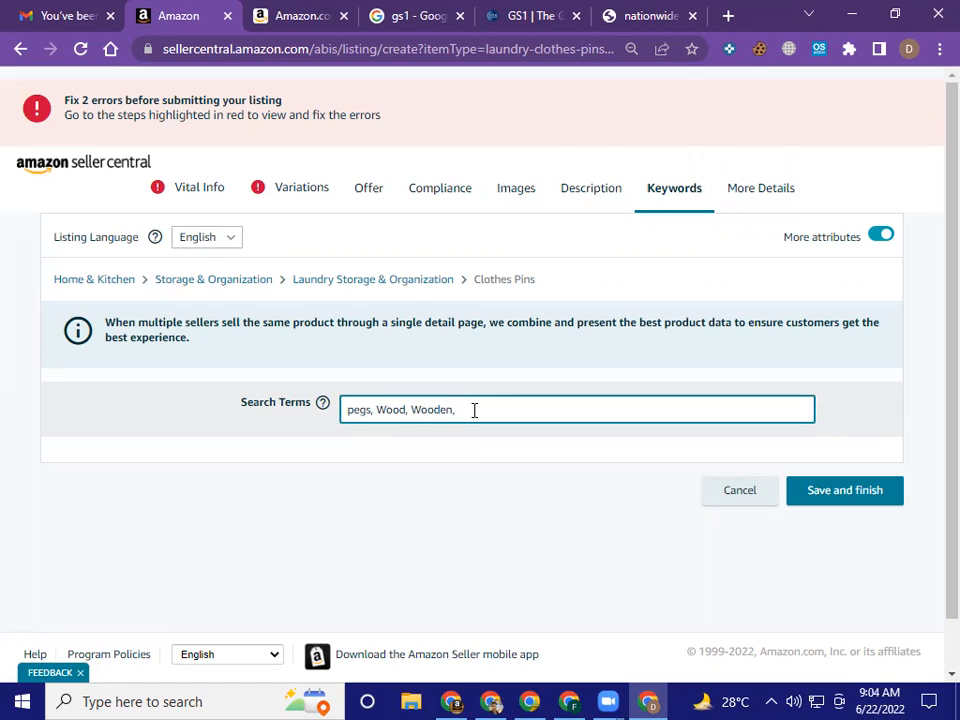
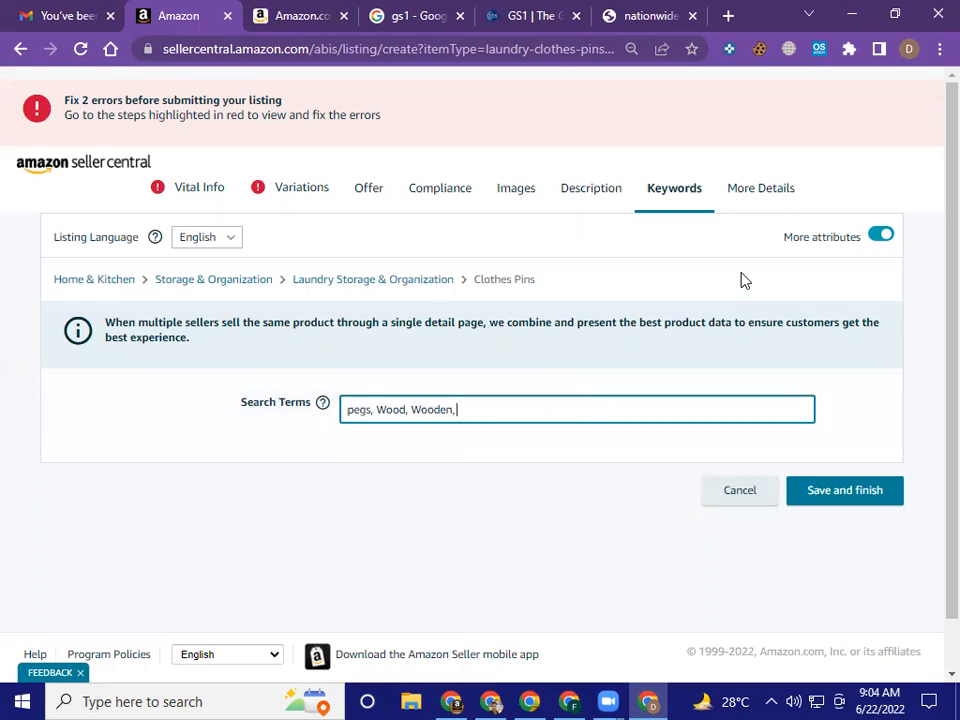
Examine the attribute fields in the listing's More Details section, then return to the Keywords section
{"action": "left_click", "coordinate": [768, 195]}
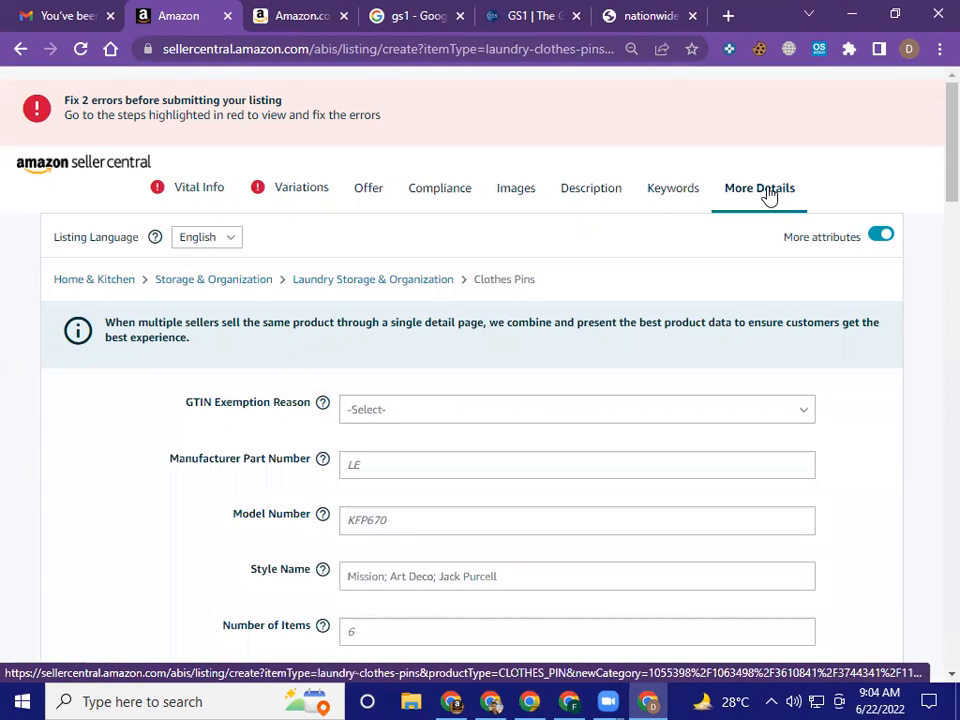
{"action": "scroll", "coordinate": [767, 272], "scroll_direction": "down", "scroll_amount": 2}
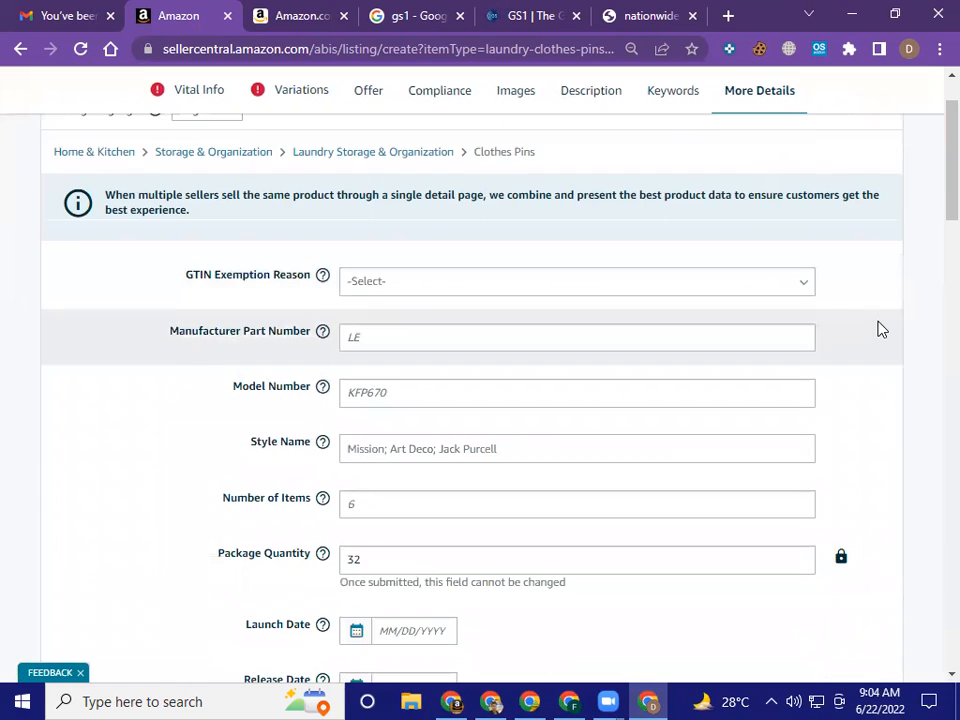
{"action": "scroll", "coordinate": [881, 330], "scroll_direction": "down", "scroll_amount": 1}
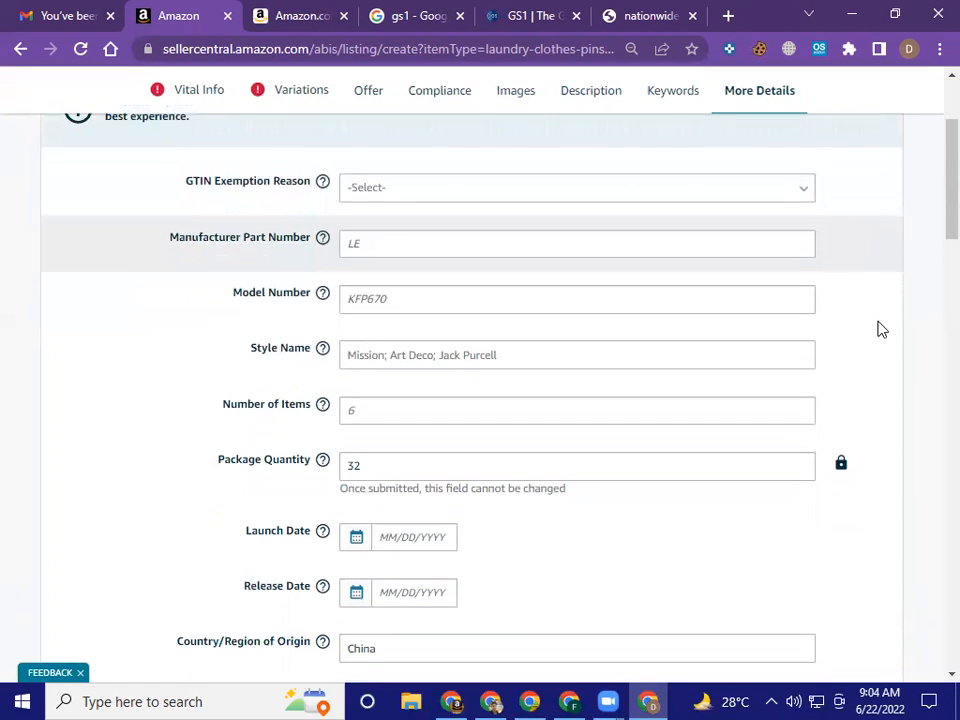
{"action": "scroll", "coordinate": [879, 328], "scroll_direction": "down", "scroll_amount": 1}
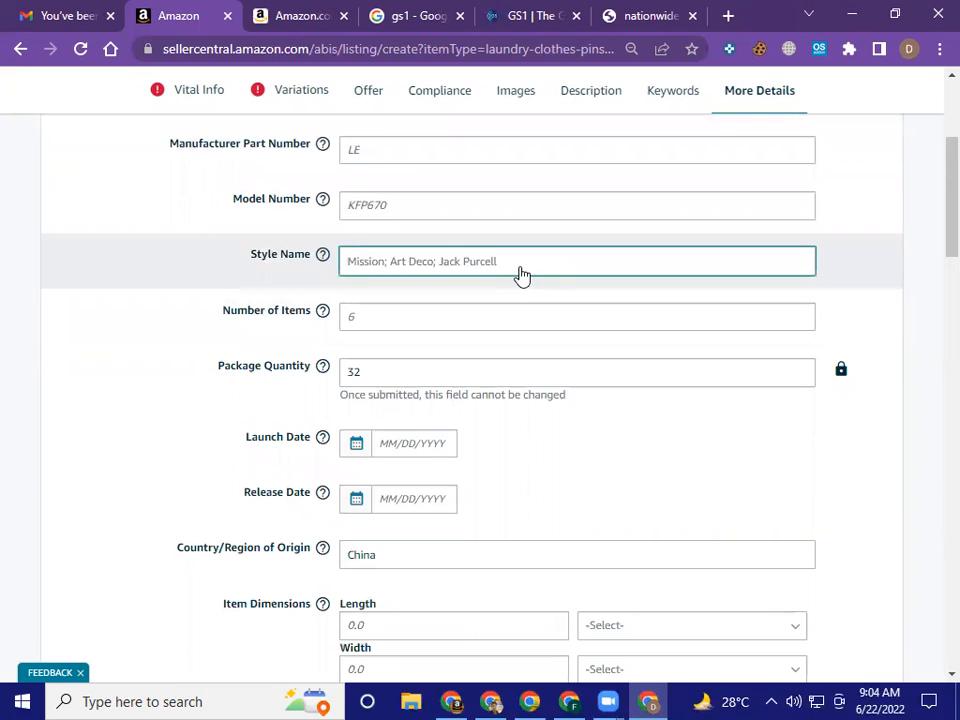
{"action": "scroll", "coordinate": [521, 274], "scroll_direction": "down", "scroll_amount": 3}
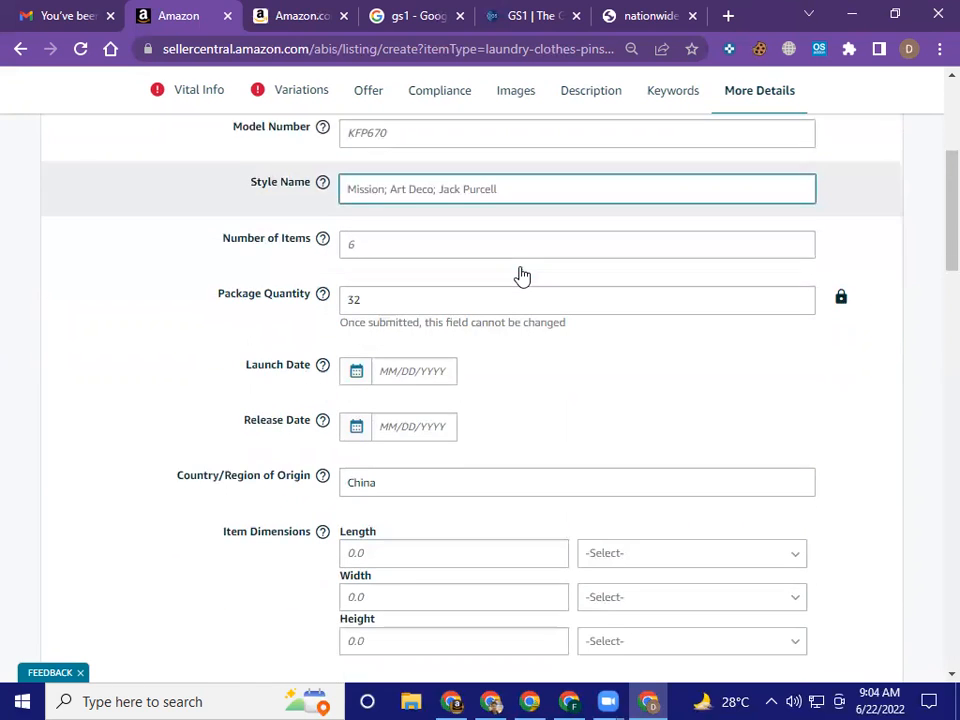
{"action": "scroll", "coordinate": [548, 356], "scroll_direction": "down", "scroll_amount": 6}
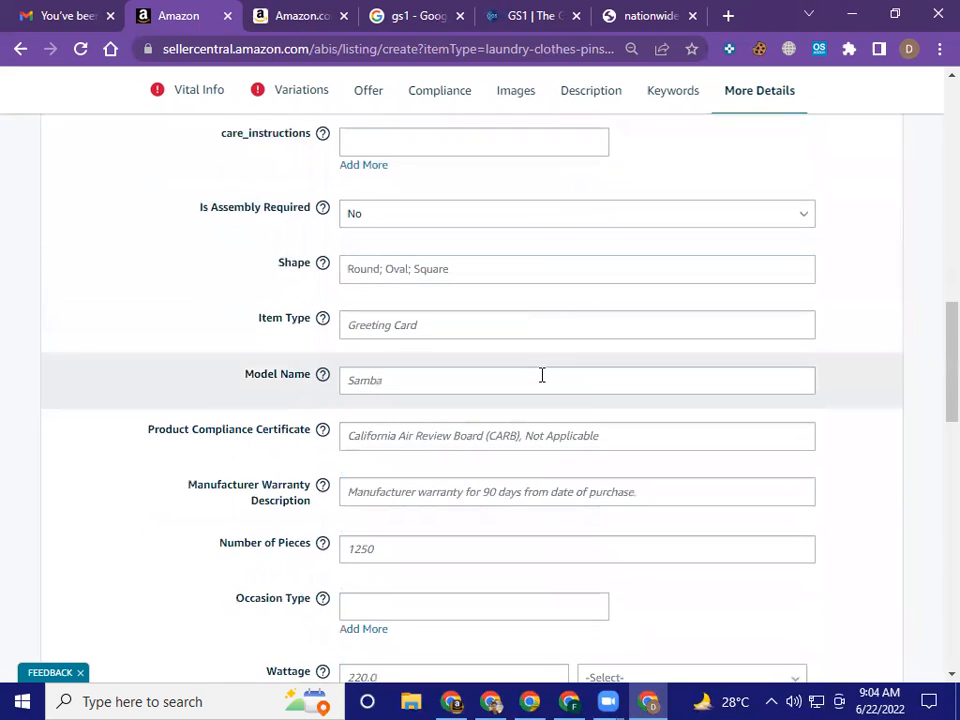
{"action": "scroll", "coordinate": [542, 380], "scroll_direction": "down", "scroll_amount": 2}
{"action": "scroll", "coordinate": [542, 376], "scroll_direction": "down", "scroll_amount": 6}
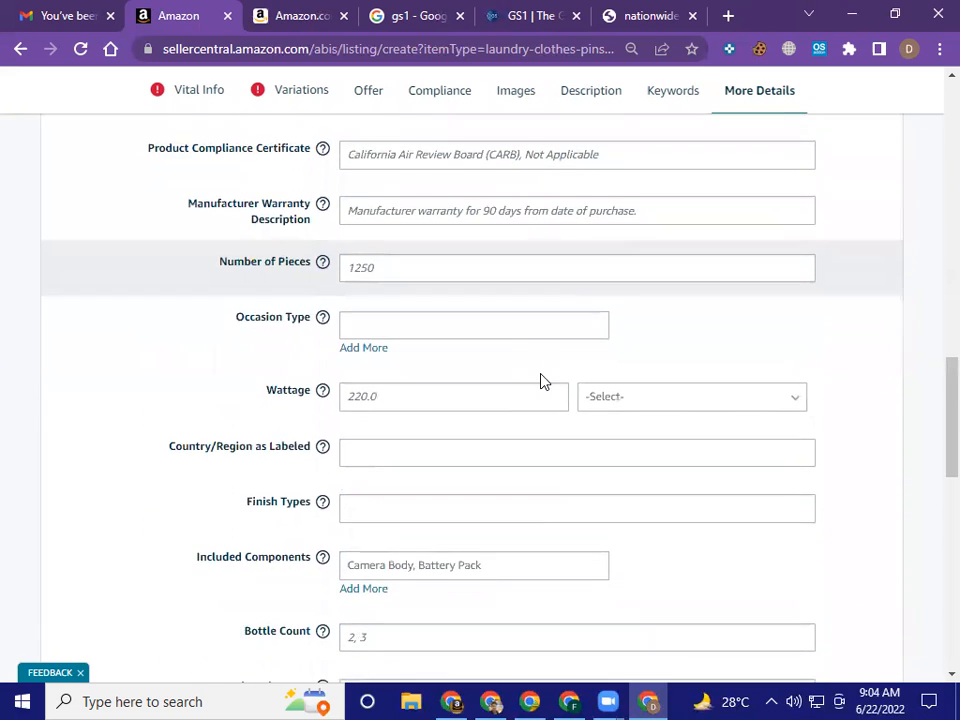
{"action": "scroll", "coordinate": [542, 380], "scroll_direction": "down", "scroll_amount": 3}
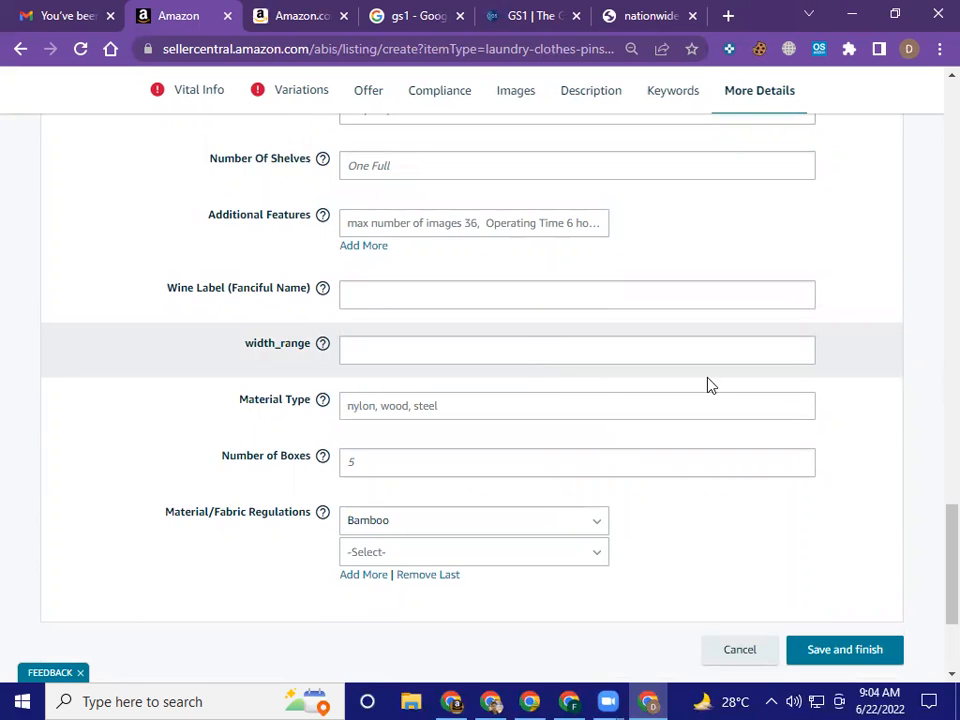
{"action": "scroll", "coordinate": [821, 416], "scroll_direction": "down", "scroll_amount": 1}
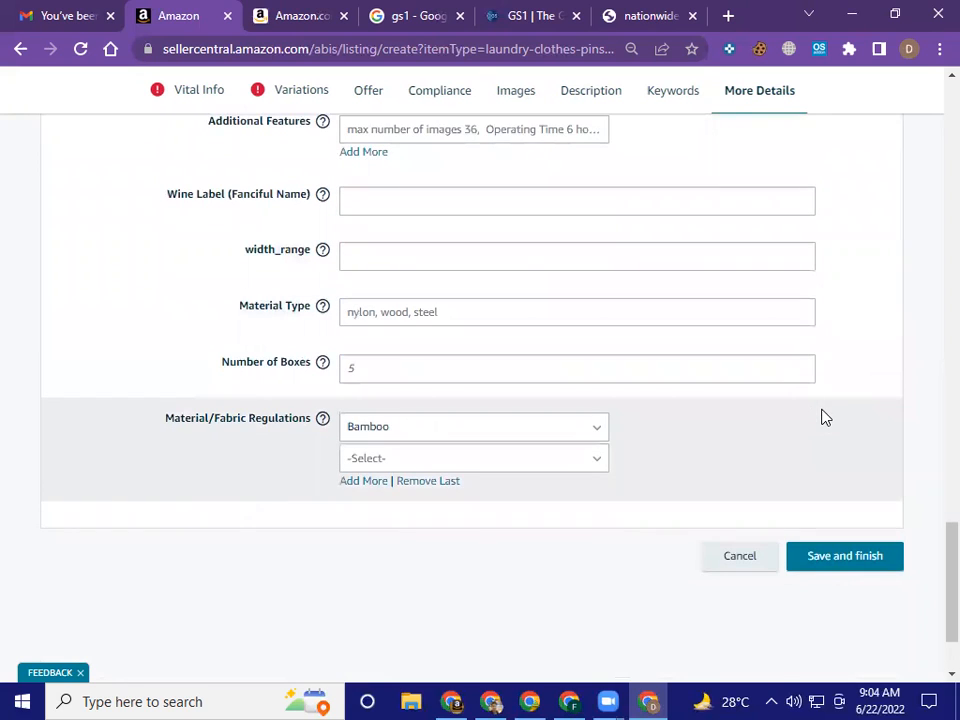
{"action": "scroll", "coordinate": [821, 416], "scroll_direction": "up", "scroll_amount": 12}
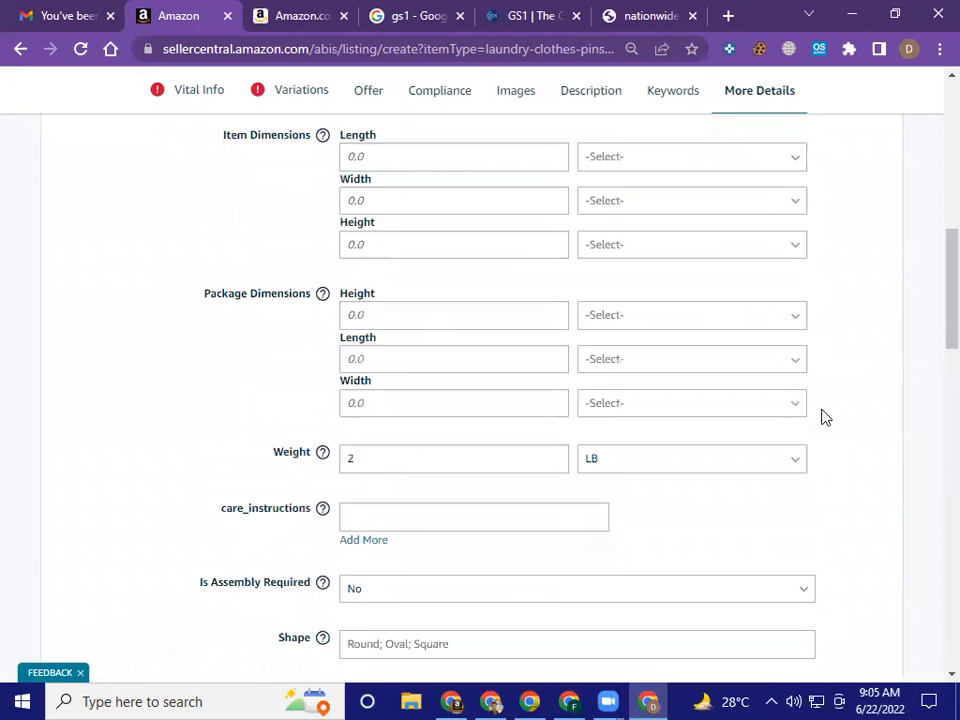
{"action": "scroll", "coordinate": [821, 416], "scroll_direction": "up", "scroll_amount": 10}
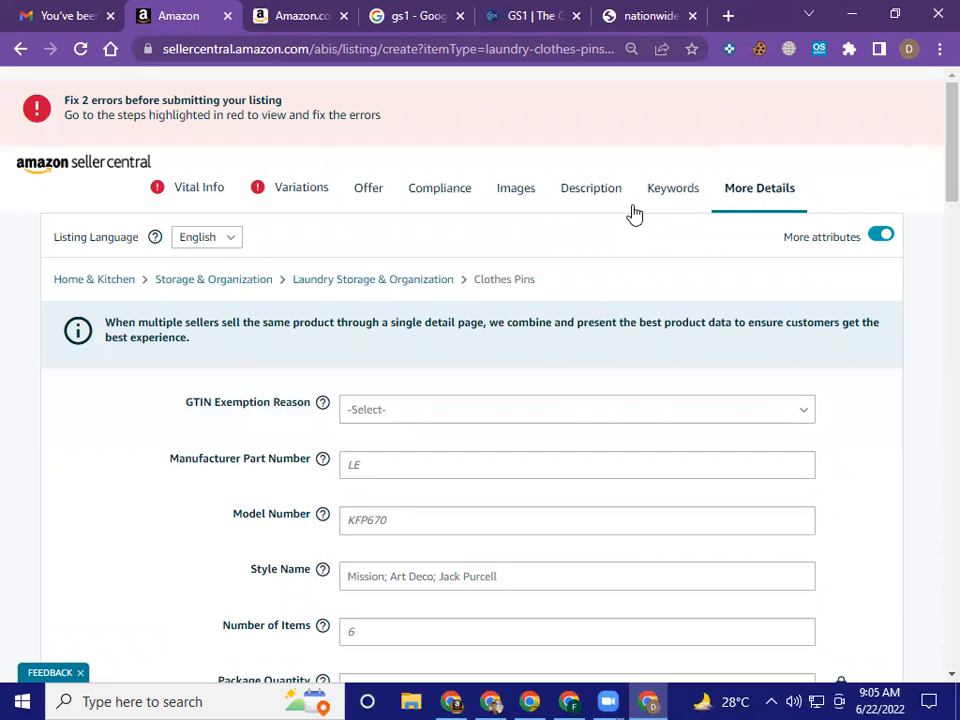
{"action": "left_click", "coordinate": [677, 199]}
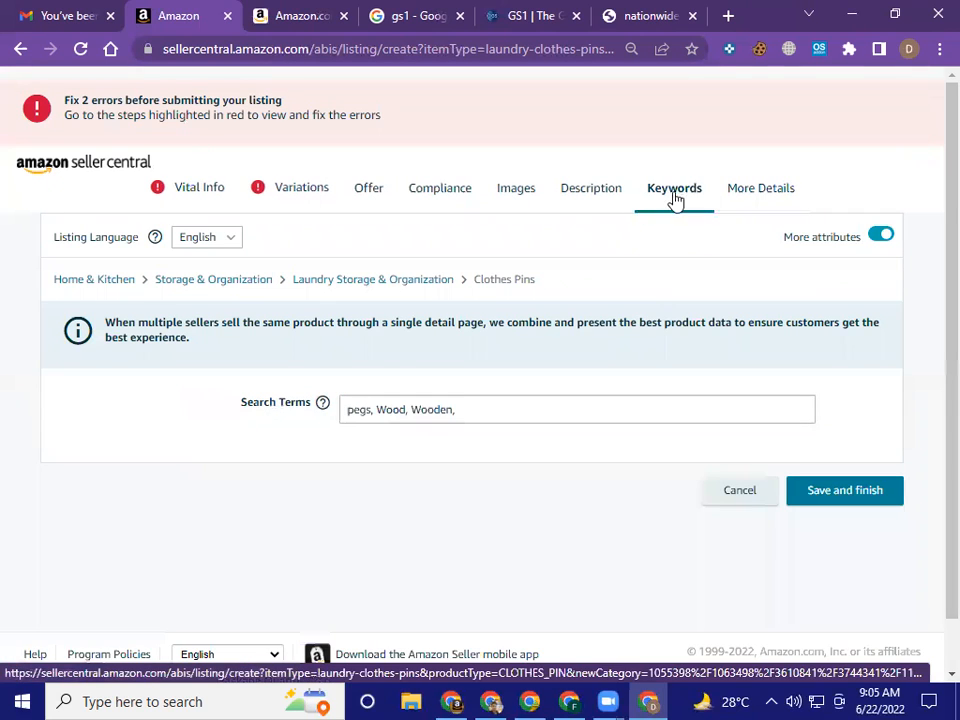
{"action": "left_click", "coordinate": [212, 200]}
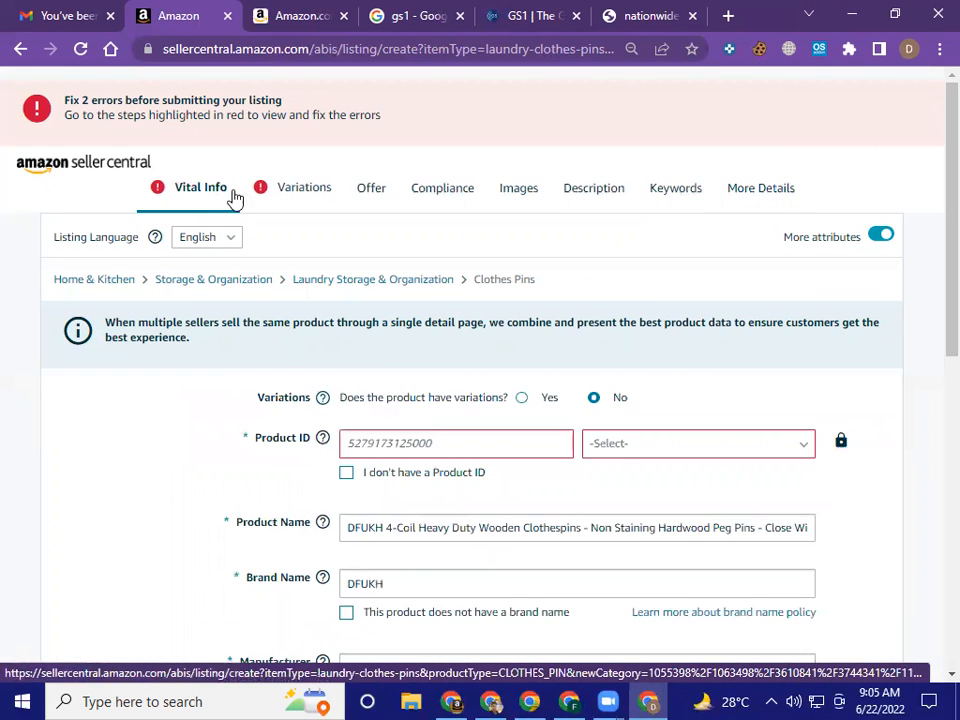
{"action": "scroll", "coordinate": [420, 366], "scroll_direction": "down", "scroll_amount": 2}
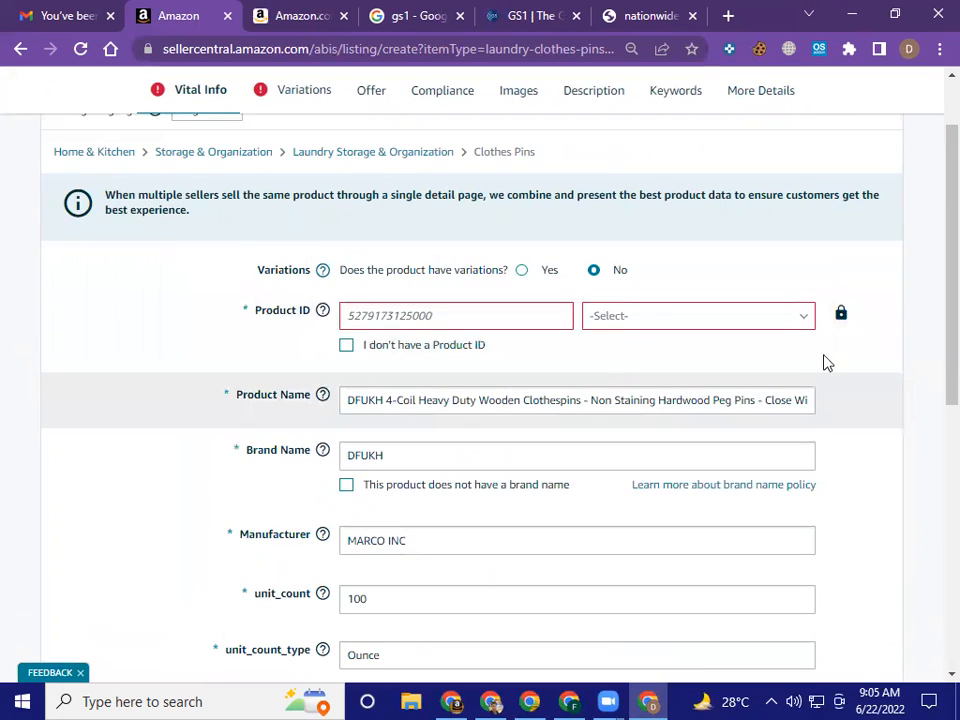
{"action": "left_click", "coordinate": [472, 315]}
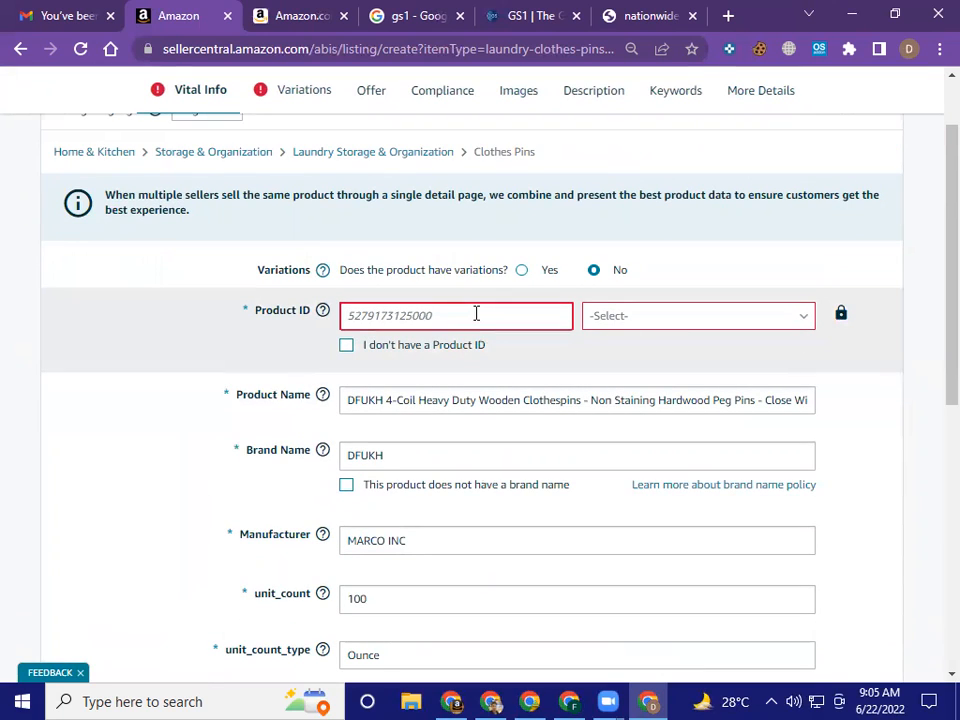
{"action": "type", "text": "121"}
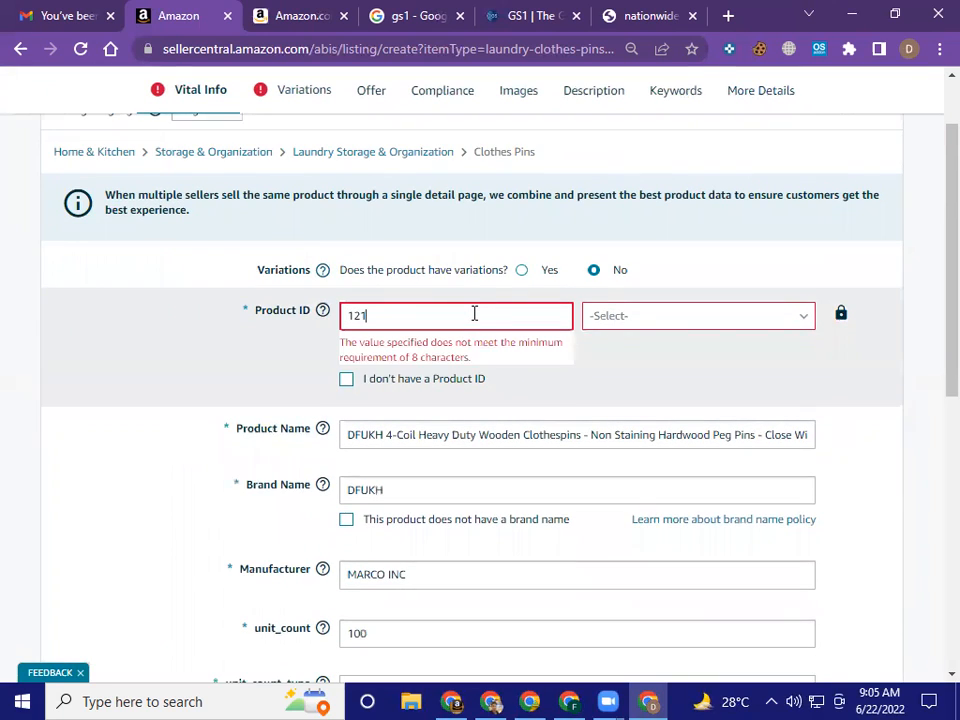
{"action": "type", "text": "145454545"}
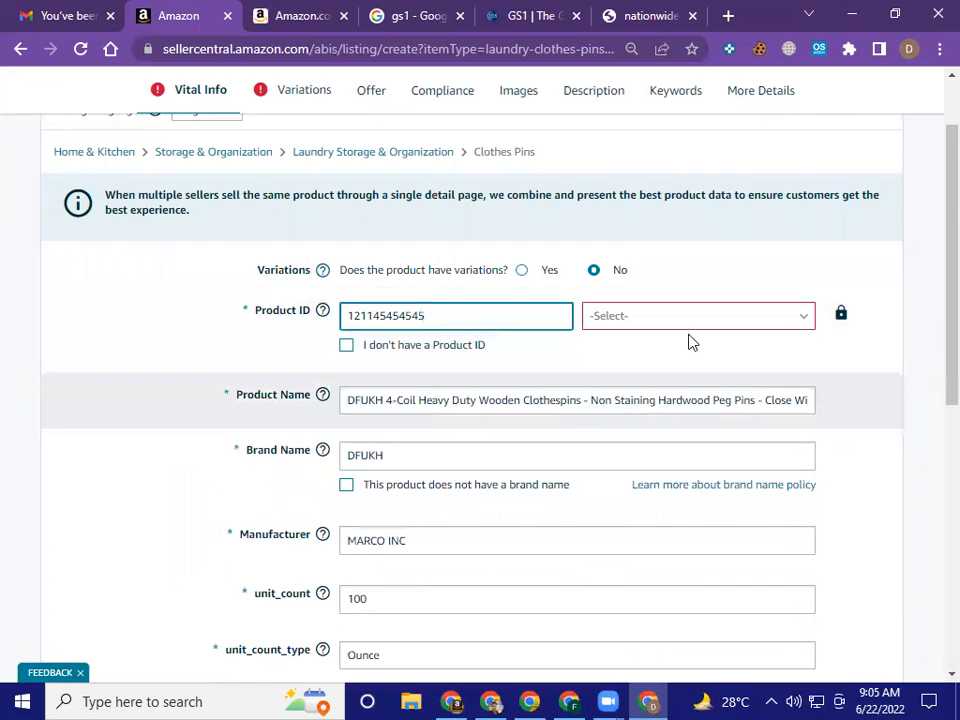
{"action": "left_click", "coordinate": [694, 327]}
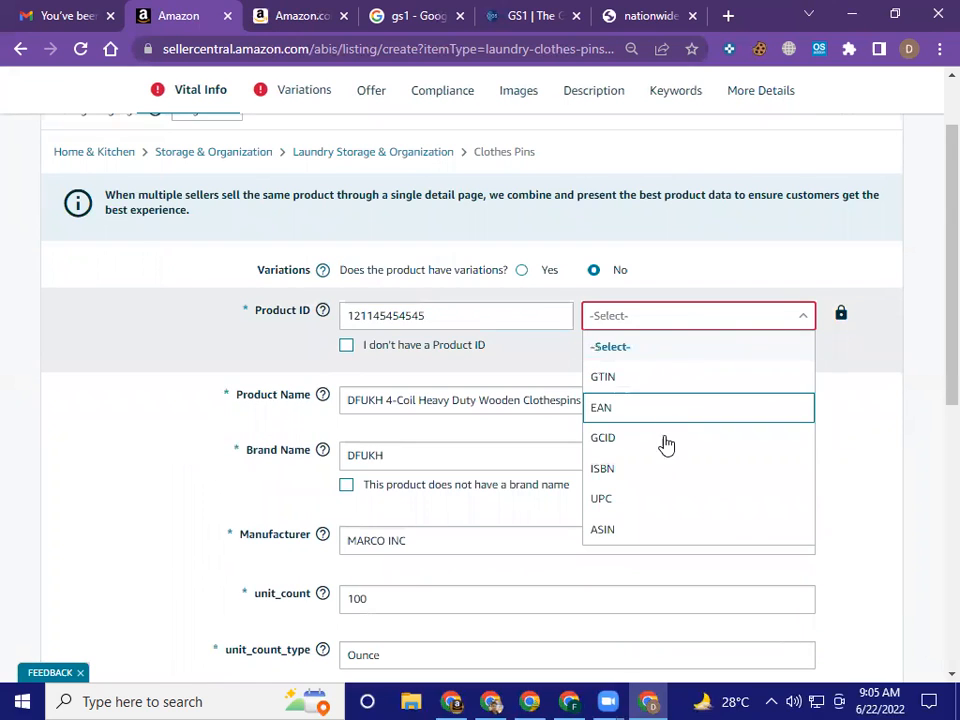
{"action": "left_click", "coordinate": [671, 506]}
{"action": "left_click", "coordinate": [841, 390]}
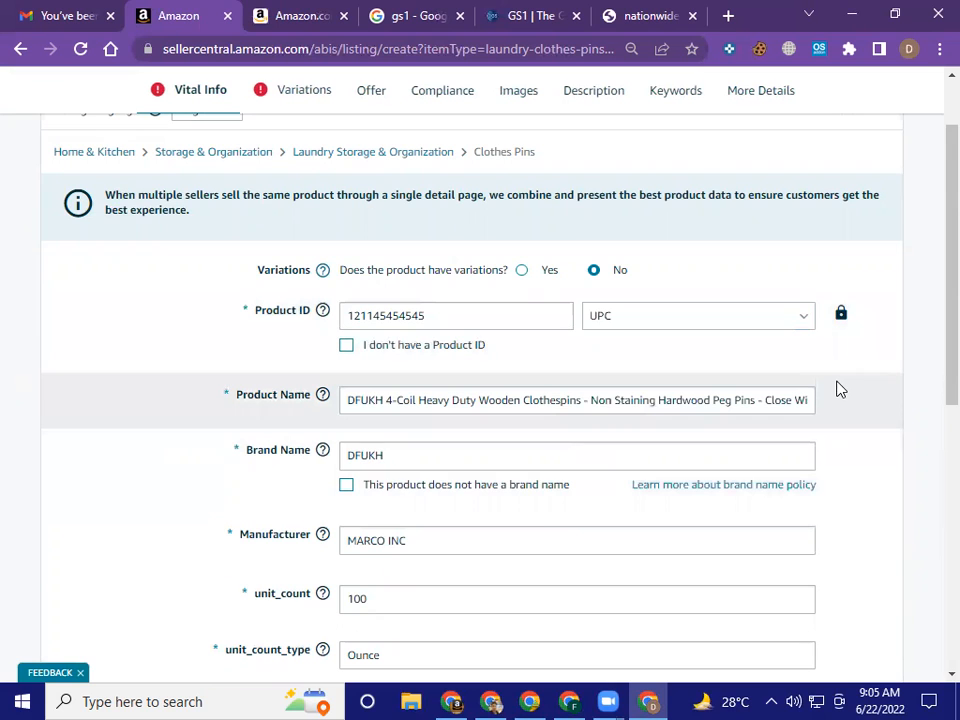
Review the remaining Vital Info fields for errors, and check the variation types offered in the Variations section
{"action": "scroll", "coordinate": [841, 390], "scroll_direction": "down", "scroll_amount": 1}
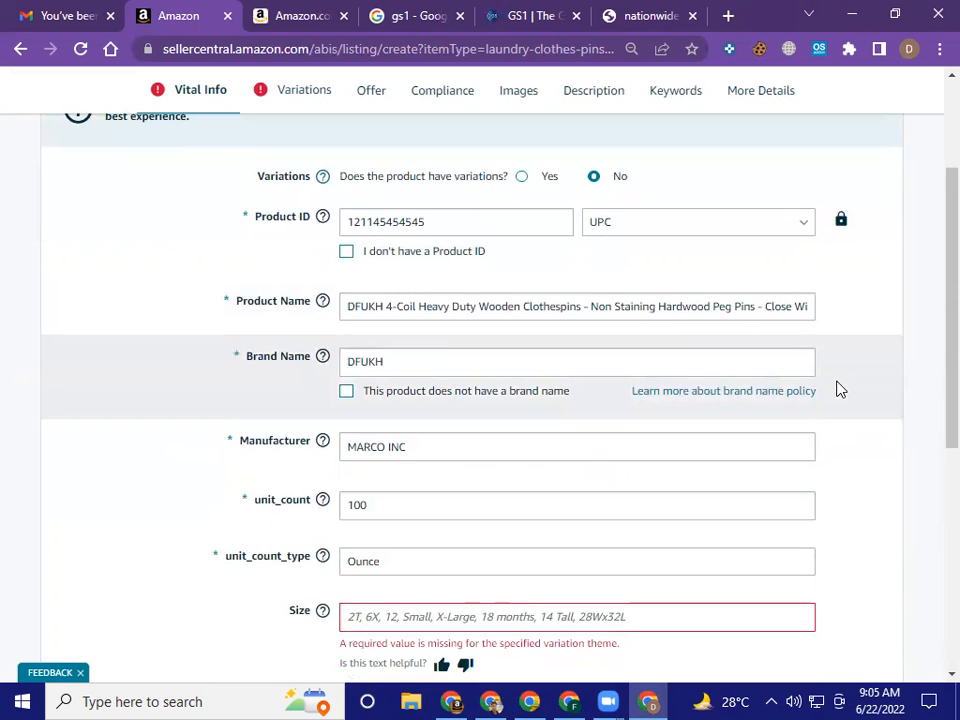
{"action": "scroll", "coordinate": [841, 390], "scroll_direction": "down", "scroll_amount": 1}
{"action": "scroll", "coordinate": [841, 390], "scroll_direction": "down", "scroll_amount": 1}
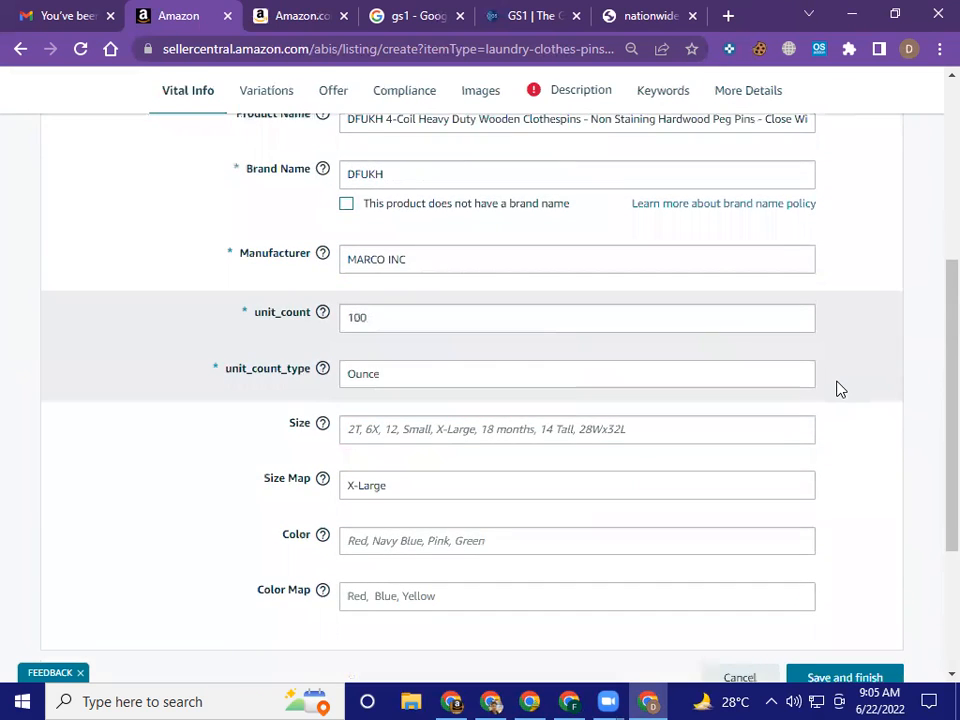
{"action": "scroll", "coordinate": [841, 390], "scroll_direction": "down", "scroll_amount": 2}
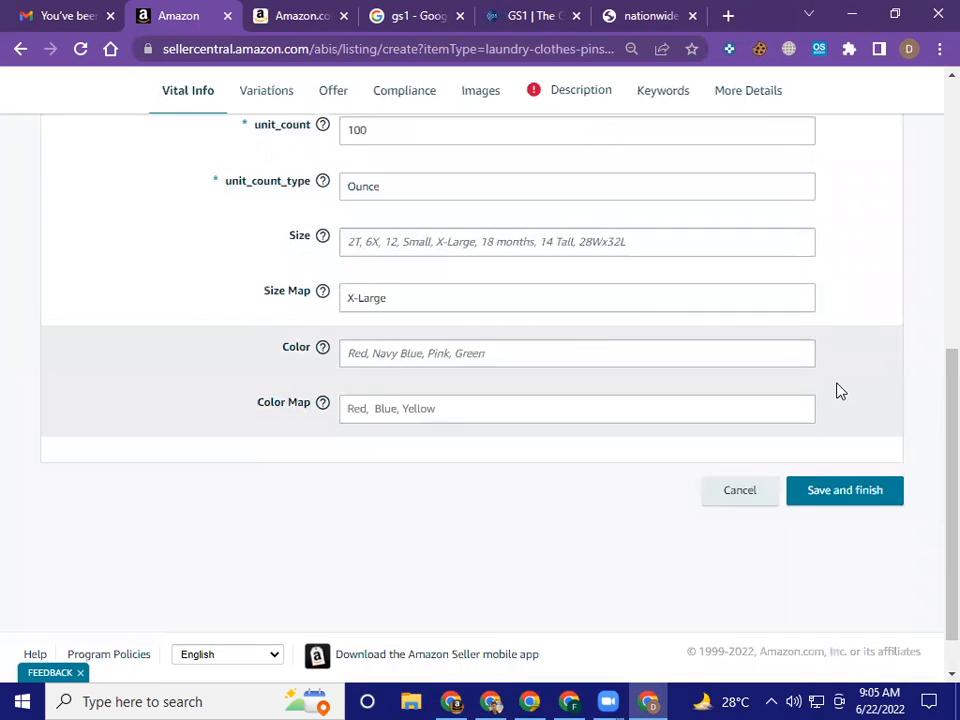
{"action": "scroll", "coordinate": [841, 390], "scroll_direction": "up", "scroll_amount": 2}
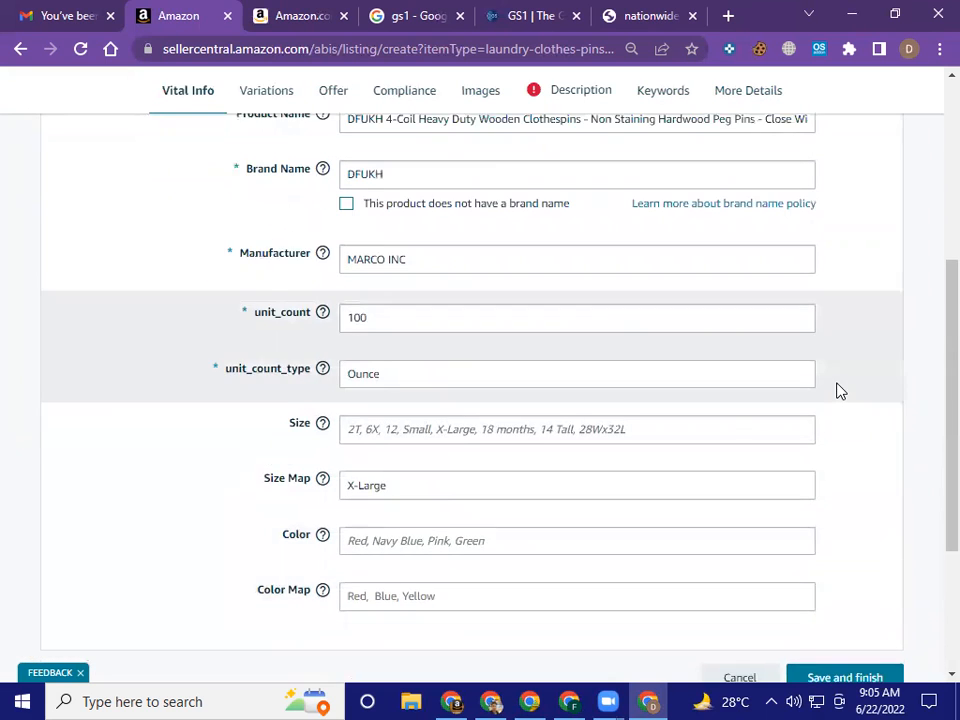
{"action": "scroll", "coordinate": [560, 340], "scroll_direction": "up", "scroll_amount": 5}
{"action": "left_click", "coordinate": [266, 190]}
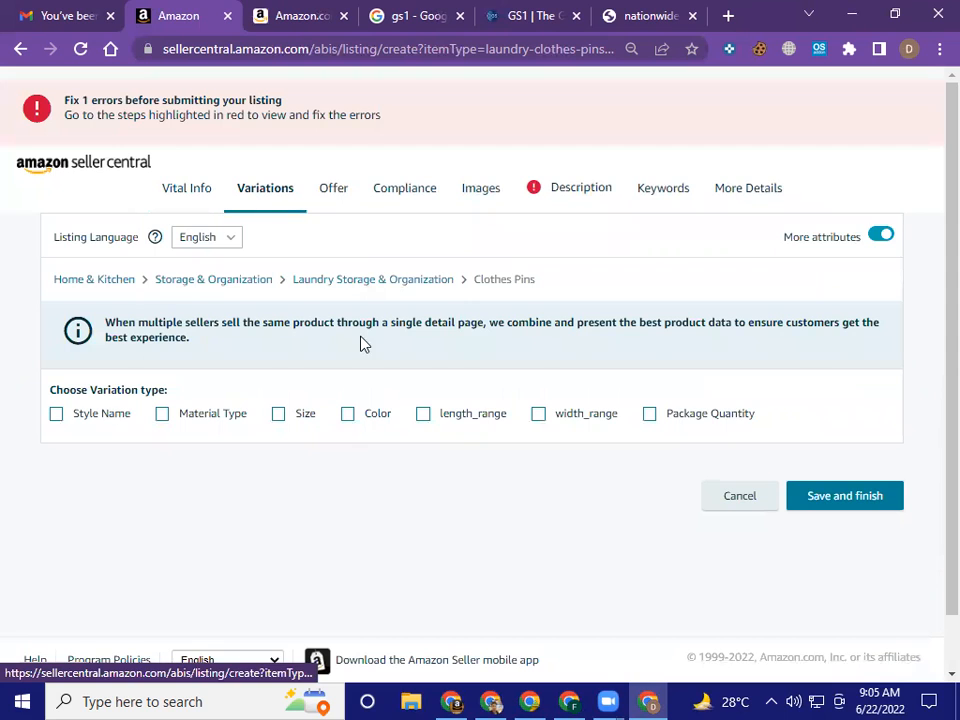
{"action": "scroll", "coordinate": [476, 362], "scroll_direction": "down", "scroll_amount": 1}
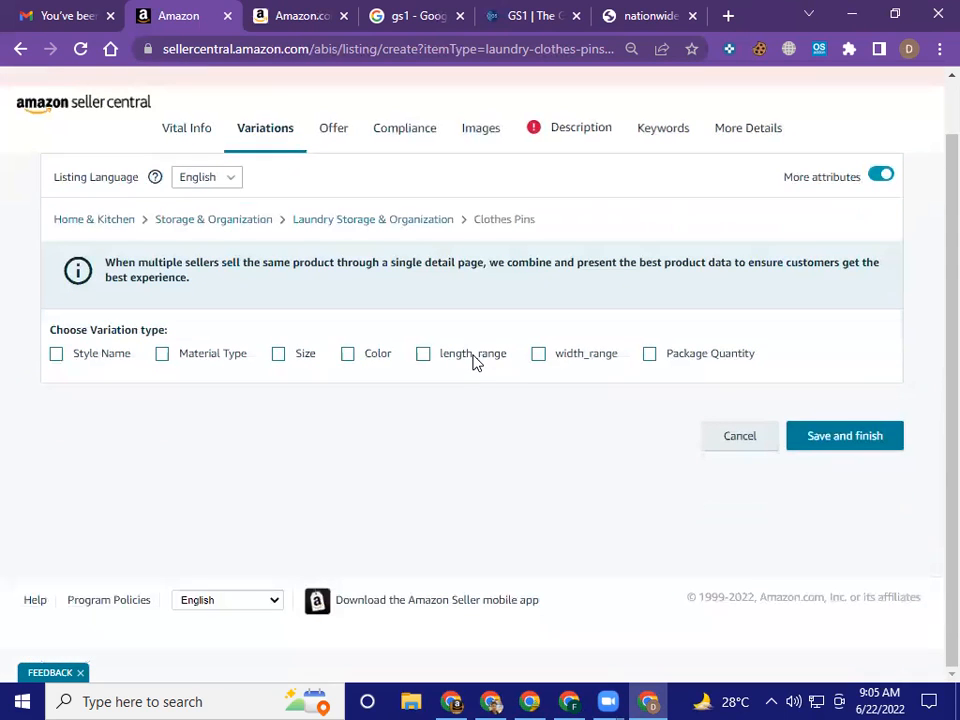
{"action": "scroll", "coordinate": [476, 362], "scroll_direction": "up", "scroll_amount": 1}
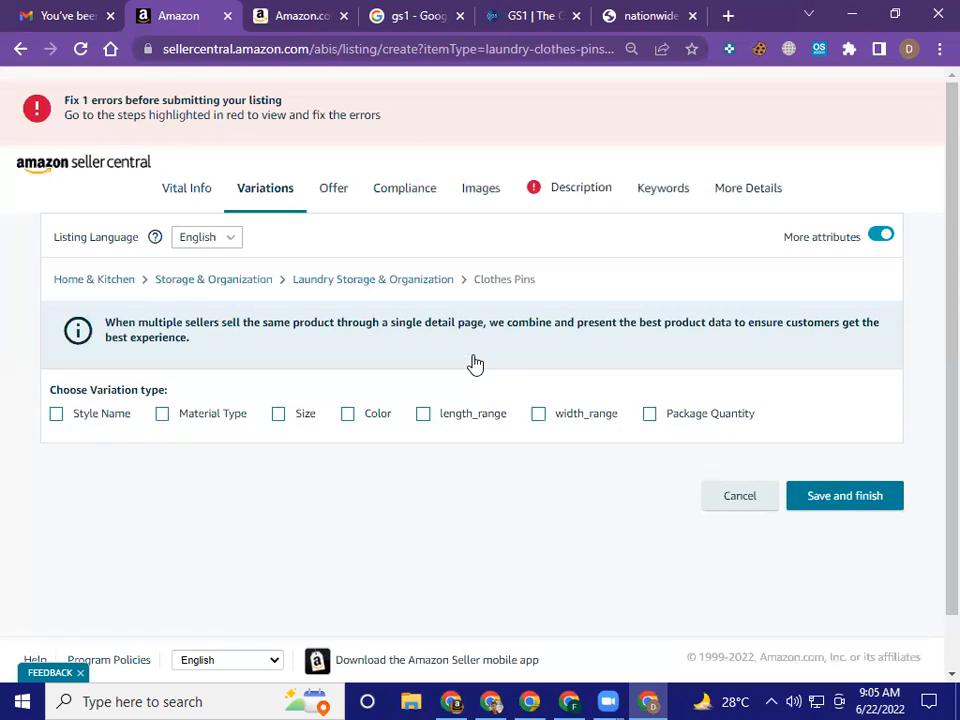
Review the Offer section's SKU, pricing, condition, fulfillment channel and other-marketplace price fields
{"action": "left_click", "coordinate": [336, 197]}
{"action": "scroll", "coordinate": [448, 388], "scroll_direction": "down", "scroll_amount": 1}
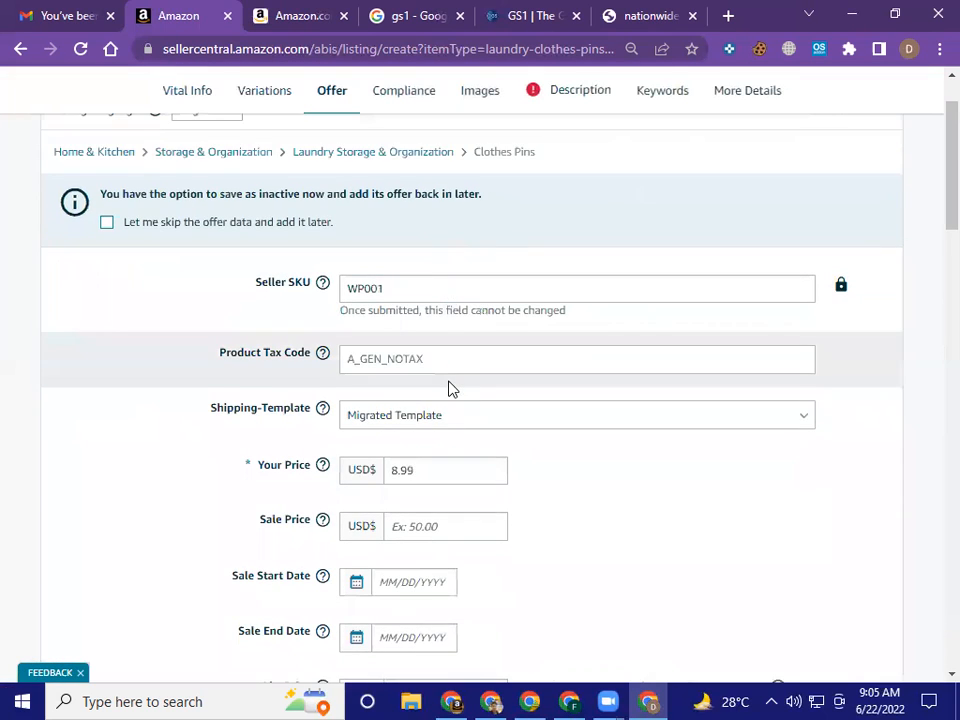
{"action": "scroll", "coordinate": [449, 388], "scroll_direction": "down", "scroll_amount": 1}
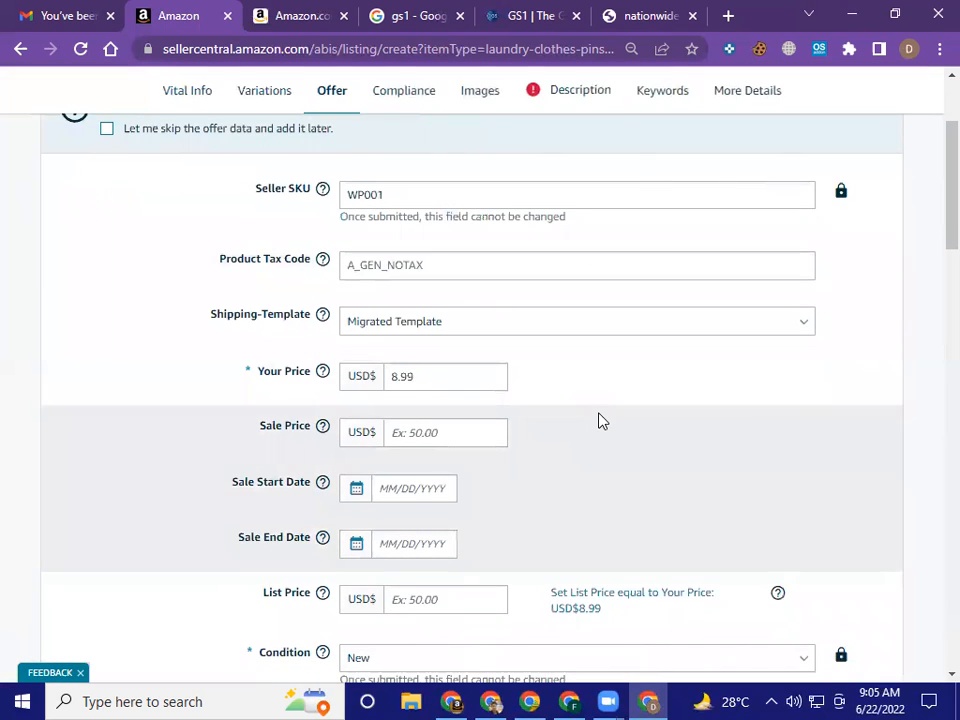
{"action": "scroll", "coordinate": [599, 420], "scroll_direction": "down", "scroll_amount": 2}
{"action": "scroll", "coordinate": [600, 420], "scroll_direction": "down", "scroll_amount": 1}
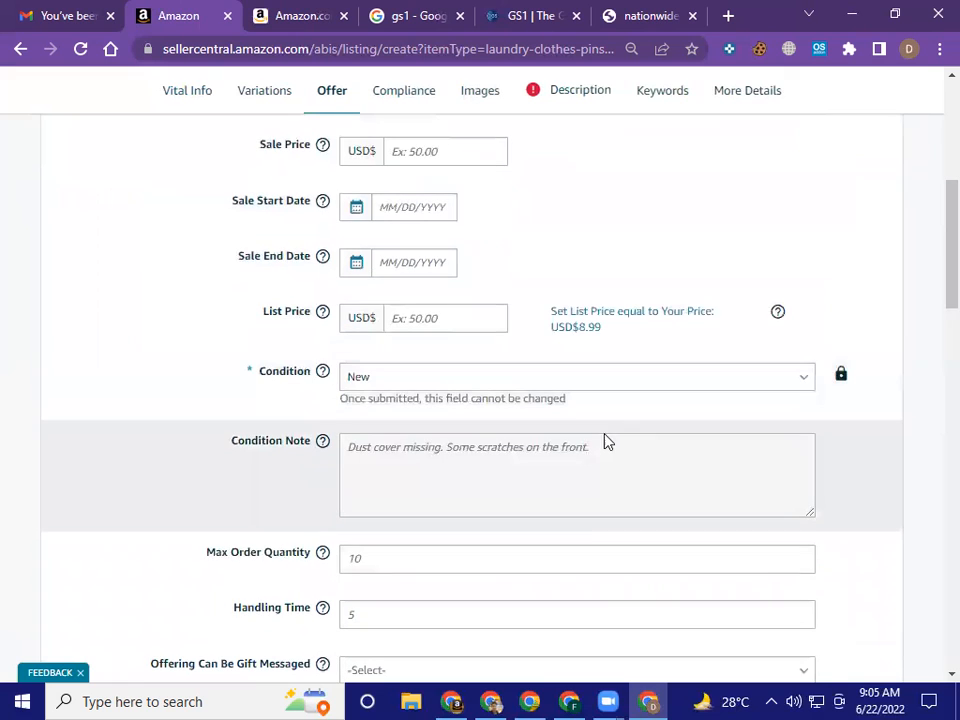
{"action": "scroll", "coordinate": [612, 444], "scroll_direction": "down", "scroll_amount": 3}
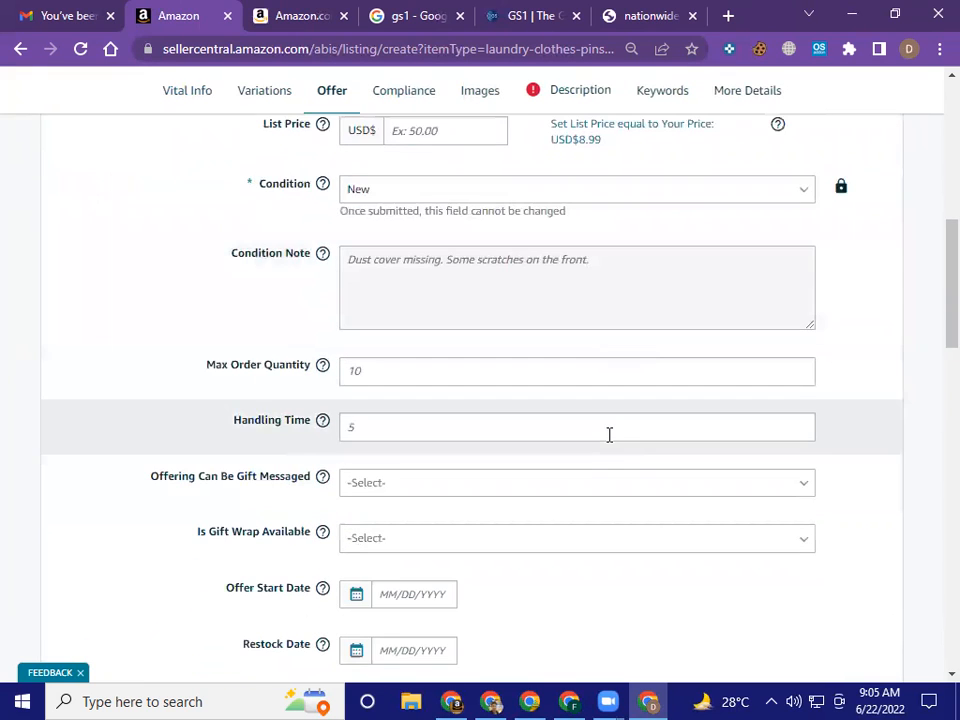
{"action": "scroll", "coordinate": [611, 444], "scroll_direction": "down", "scroll_amount": 1}
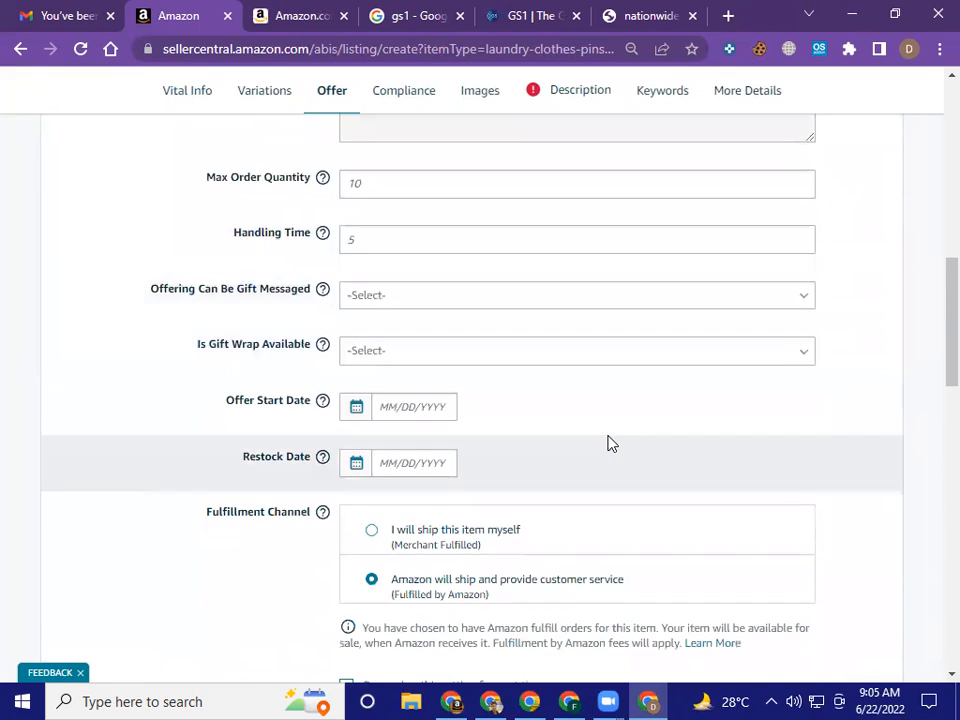
{"action": "scroll", "coordinate": [611, 444], "scroll_direction": "down", "scroll_amount": 2}
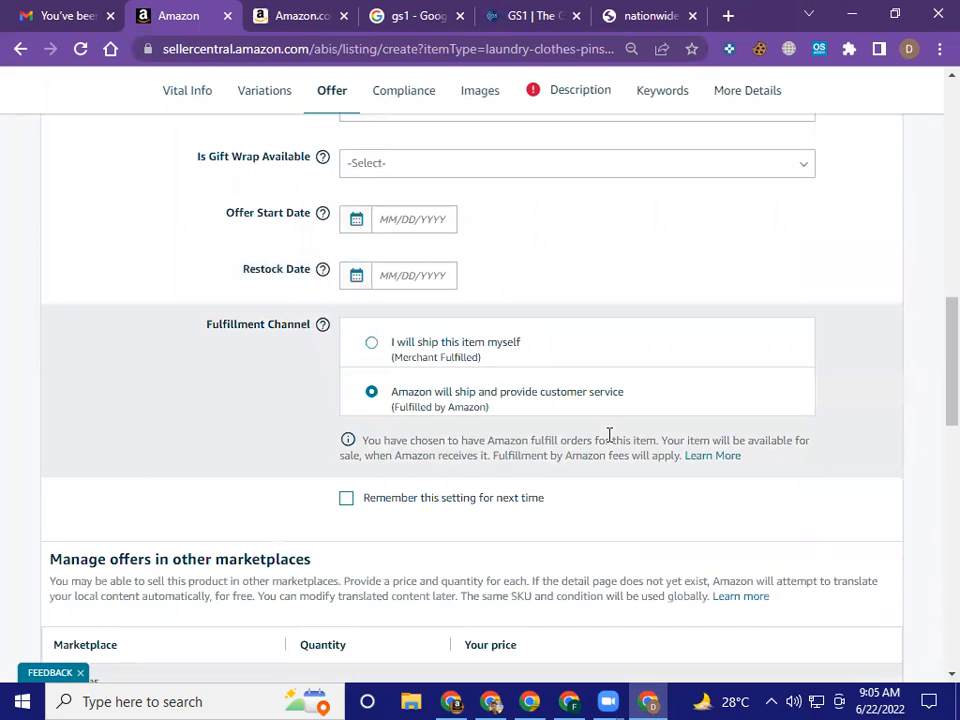
{"action": "scroll", "coordinate": [609, 436], "scroll_direction": "down", "scroll_amount": 2}
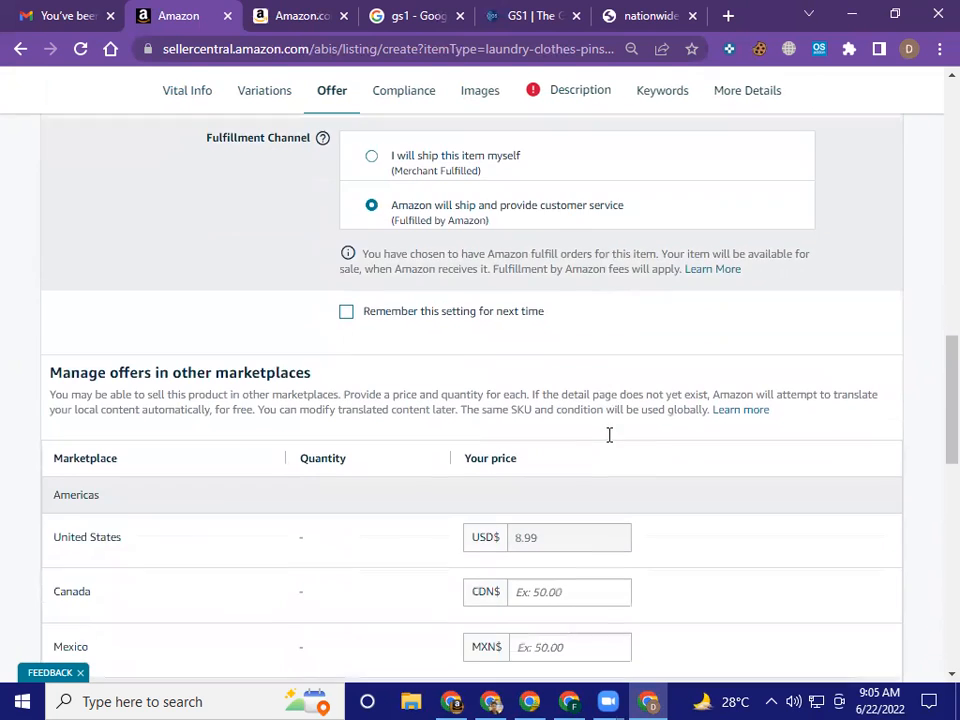
{"action": "scroll", "coordinate": [612, 444], "scroll_direction": "down", "scroll_amount": 8}
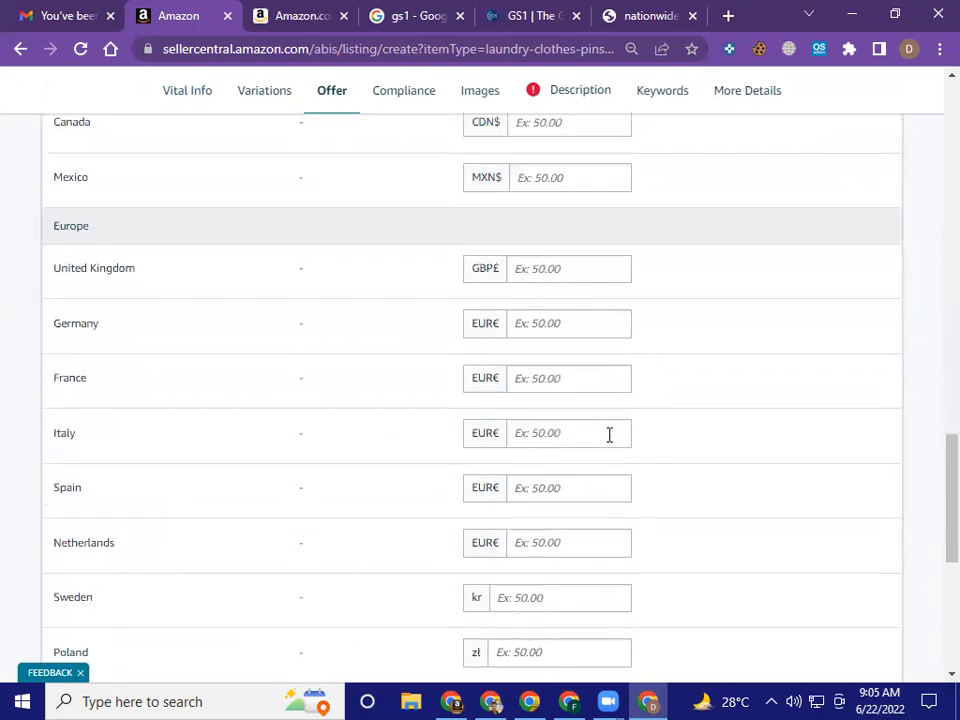
{"action": "scroll", "coordinate": [610, 442], "scroll_direction": "up", "scroll_amount": 11}
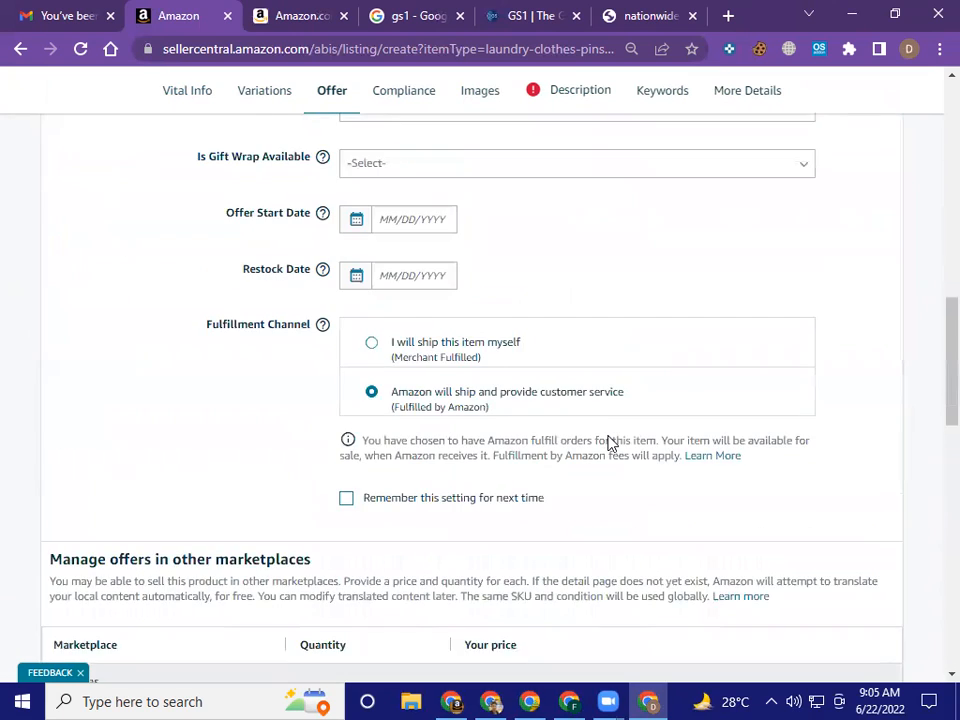
Finish reviewing the Offer section and examine the certification, battery, hazard and regulatory fields in the Compliance section
{"action": "scroll", "coordinate": [605, 440], "scroll_direction": "down", "scroll_amount": 4}
{"action": "scroll", "coordinate": [606, 448], "scroll_direction": "up", "scroll_amount": 15}
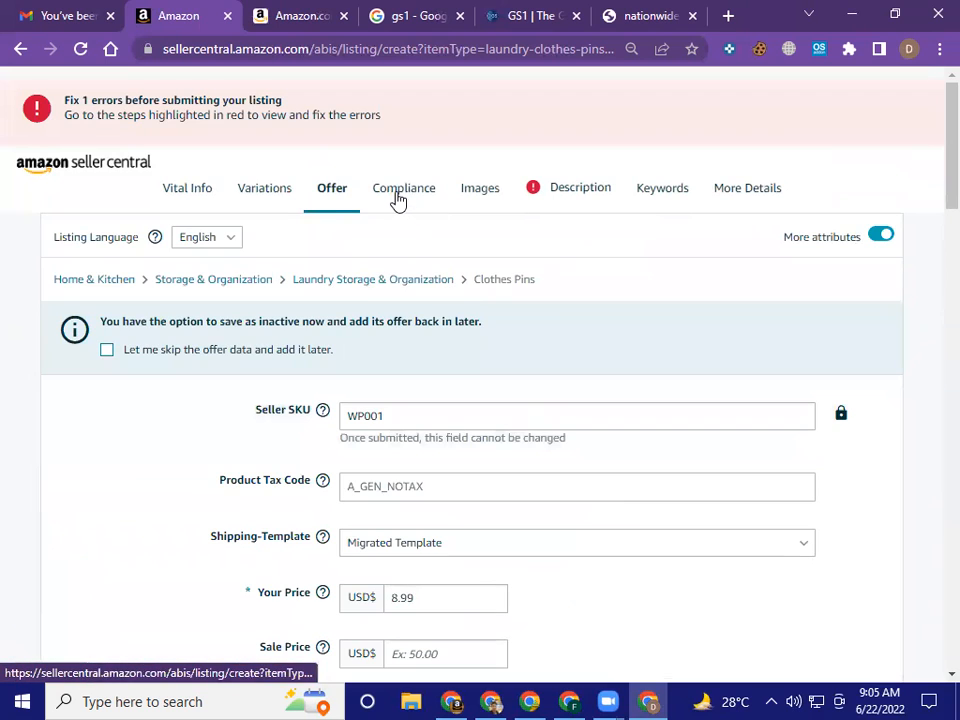
{"action": "left_click", "coordinate": [397, 196]}
{"action": "scroll", "coordinate": [486, 418], "scroll_direction": "down", "scroll_amount": 2}
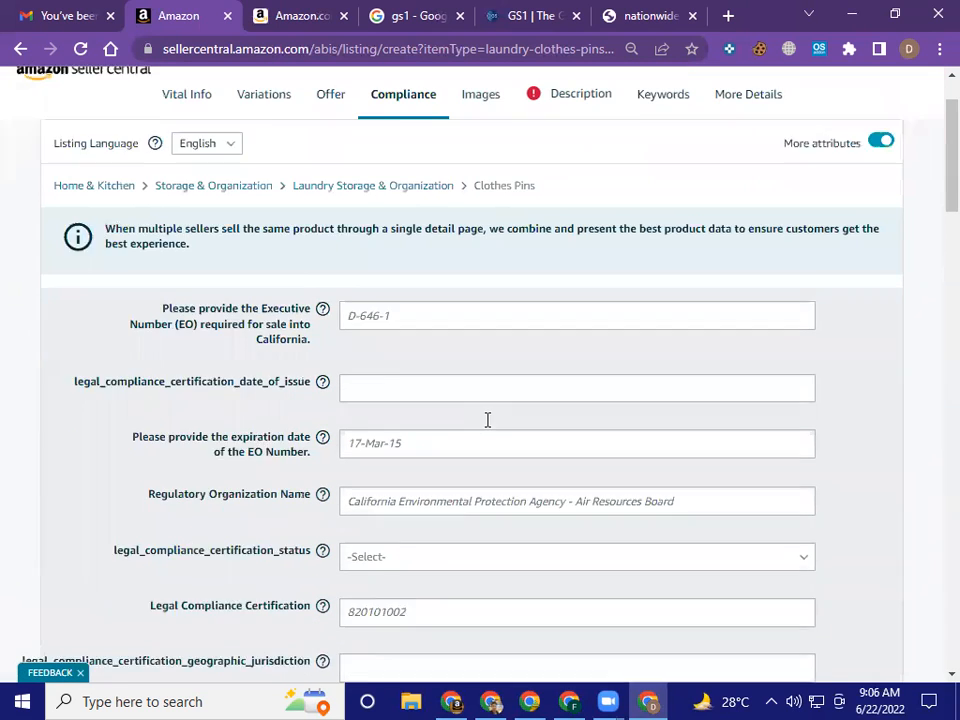
{"action": "mouse_move", "coordinate": [161, 348]}
{"action": "scroll", "coordinate": [630, 356], "scroll_direction": "down", "scroll_amount": 6}
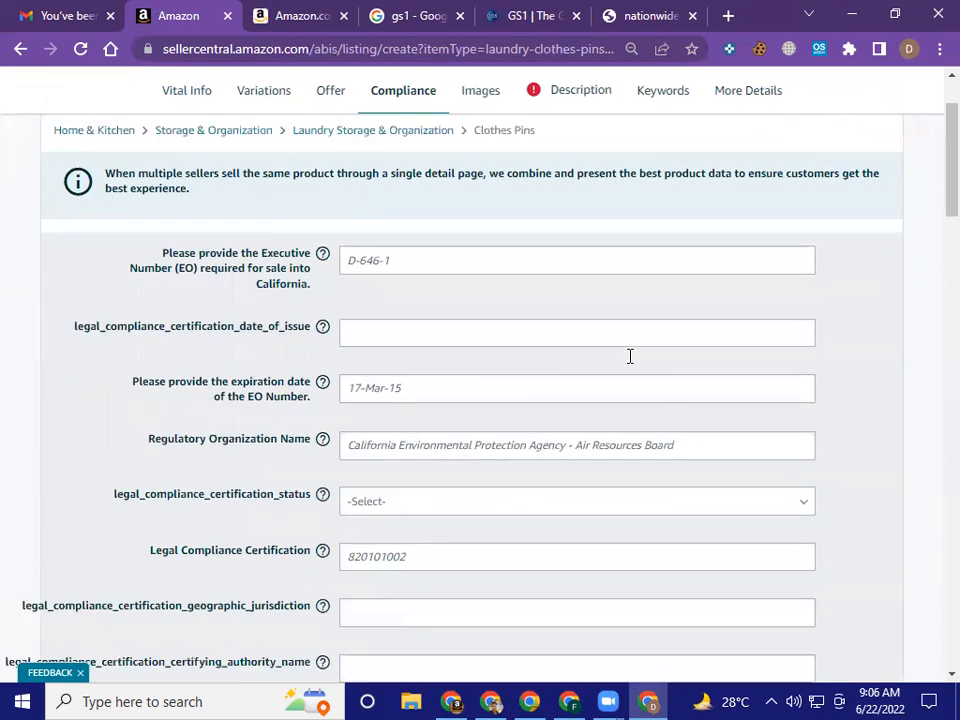
{"action": "scroll", "coordinate": [630, 367], "scroll_direction": "down", "scroll_amount": 2}
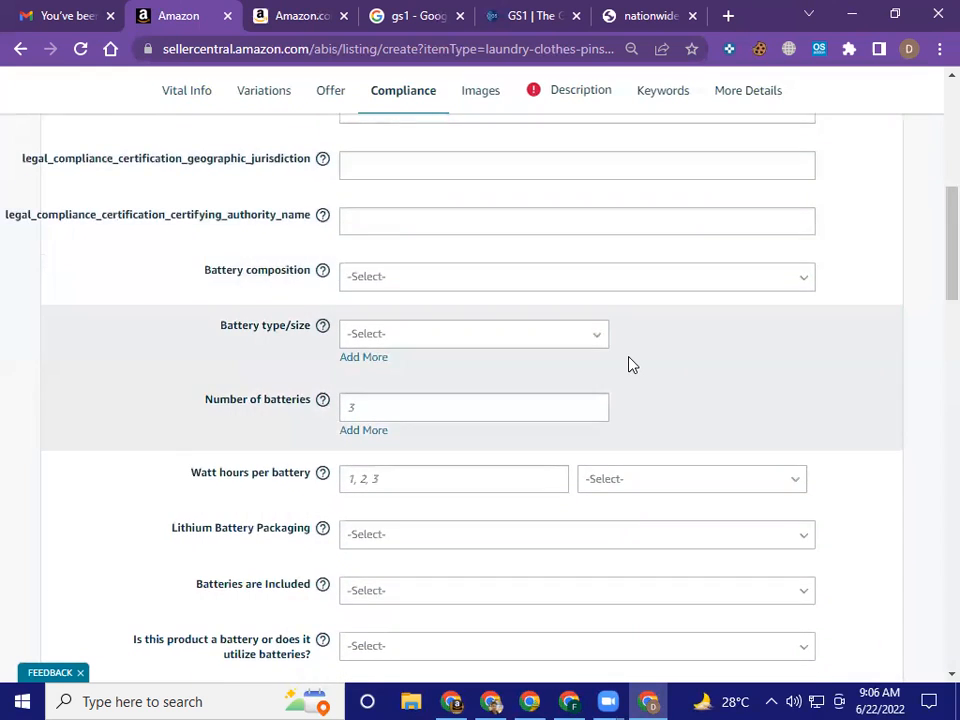
{"action": "scroll", "coordinate": [630, 367], "scroll_direction": "down", "scroll_amount": 3}
{"action": "scroll", "coordinate": [630, 367], "scroll_direction": "down", "scroll_amount": 2}
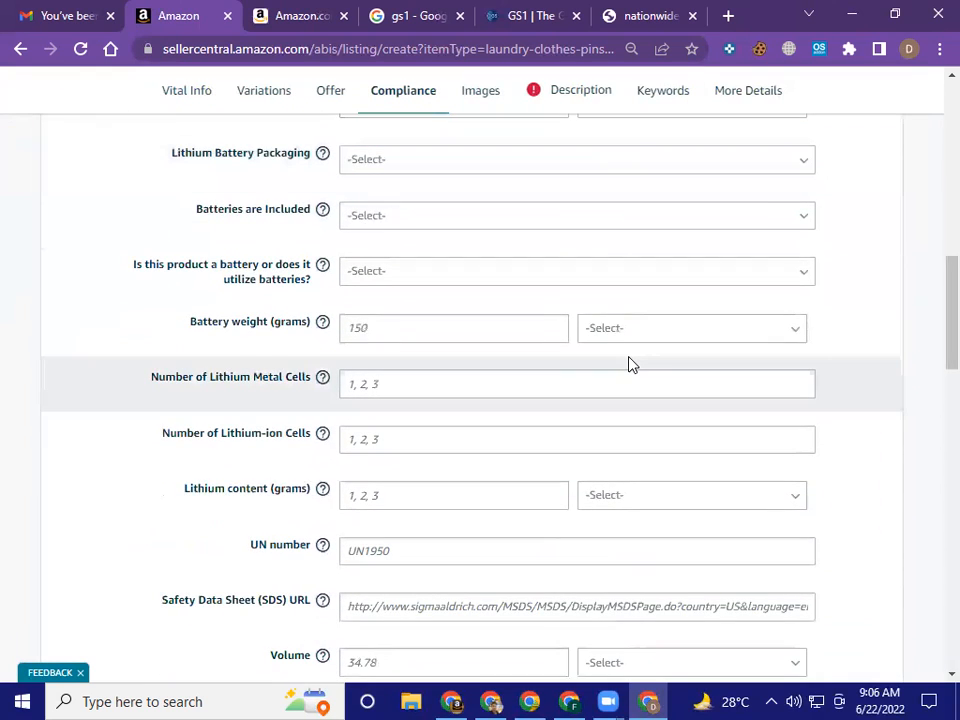
{"action": "scroll", "coordinate": [630, 366], "scroll_direction": "down", "scroll_amount": 3}
{"action": "scroll", "coordinate": [630, 366], "scroll_direction": "down", "scroll_amount": 5}
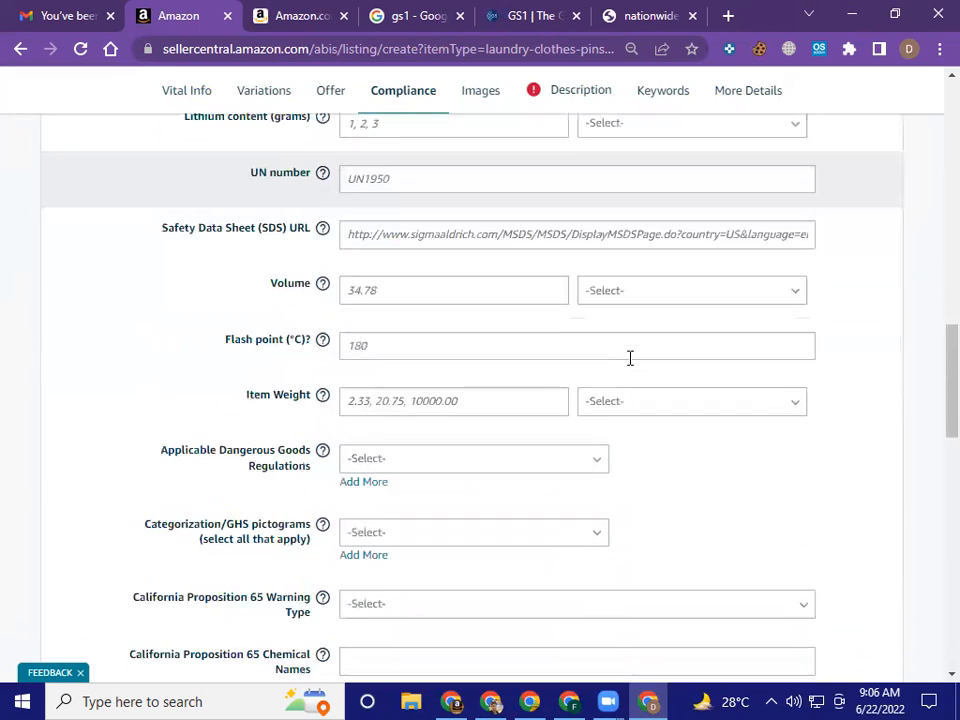
{"action": "scroll", "coordinate": [630, 366], "scroll_direction": "down", "scroll_amount": 8}
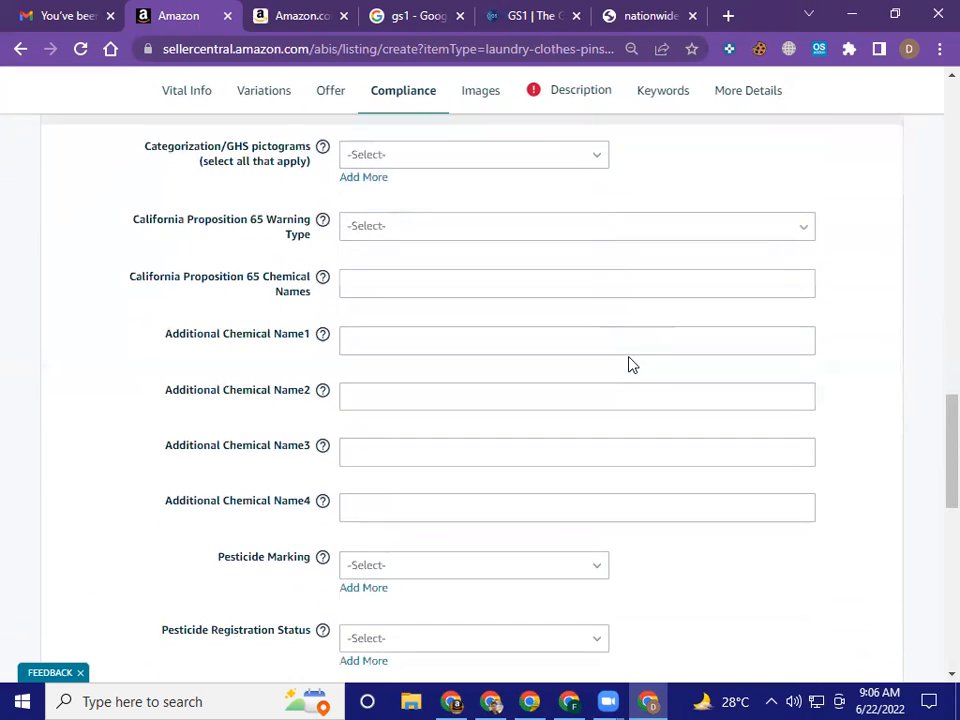
{"action": "scroll", "coordinate": [630, 366], "scroll_direction": "down", "scroll_amount": 3}
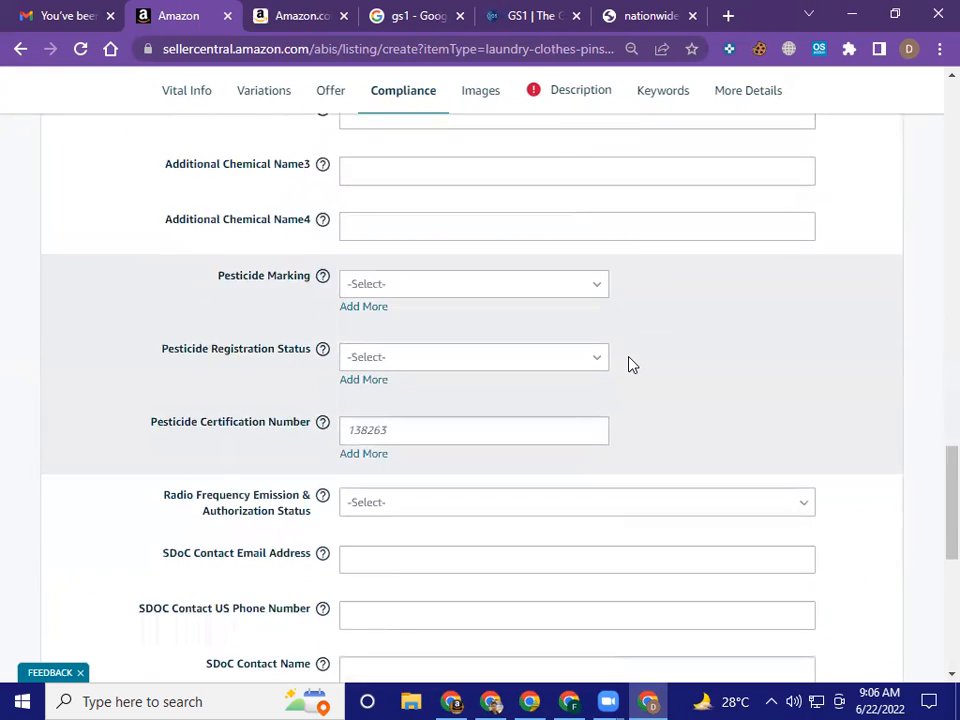
{"action": "scroll", "coordinate": [630, 365], "scroll_direction": "down", "scroll_amount": 8}
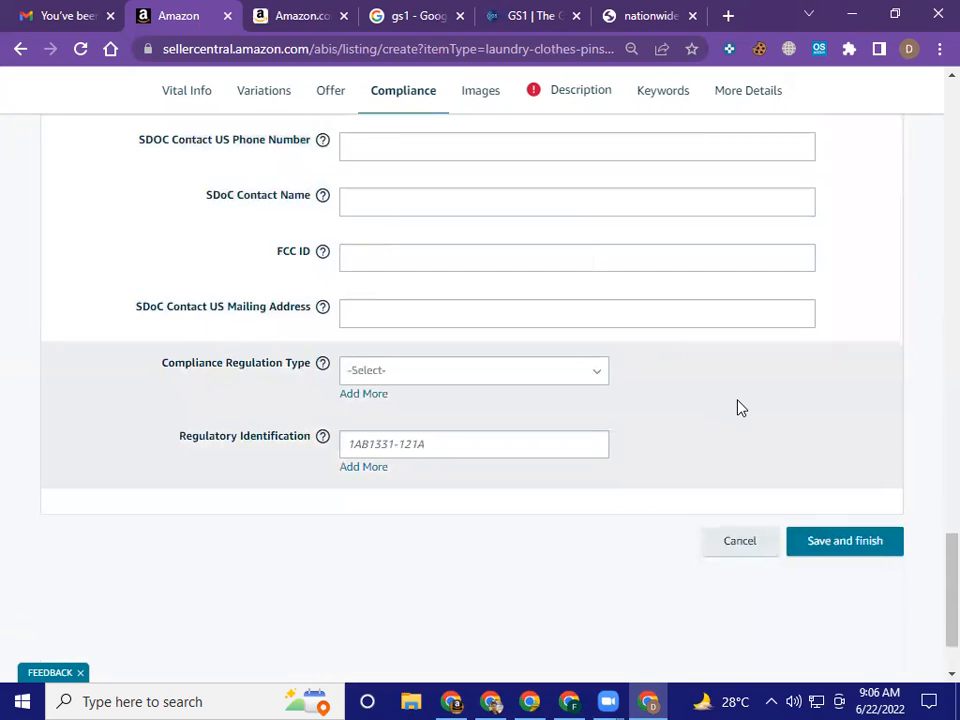
{"action": "scroll", "coordinate": [737, 407], "scroll_direction": "up", "scroll_amount": 15}
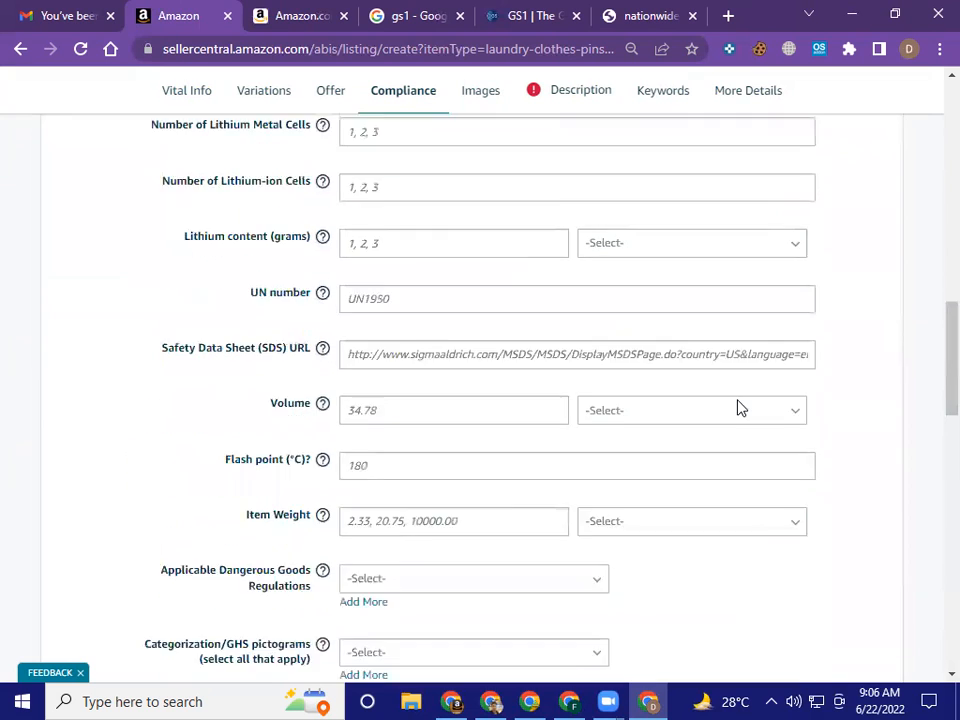
{"action": "scroll", "coordinate": [728, 402], "scroll_direction": "up", "scroll_amount": 15}
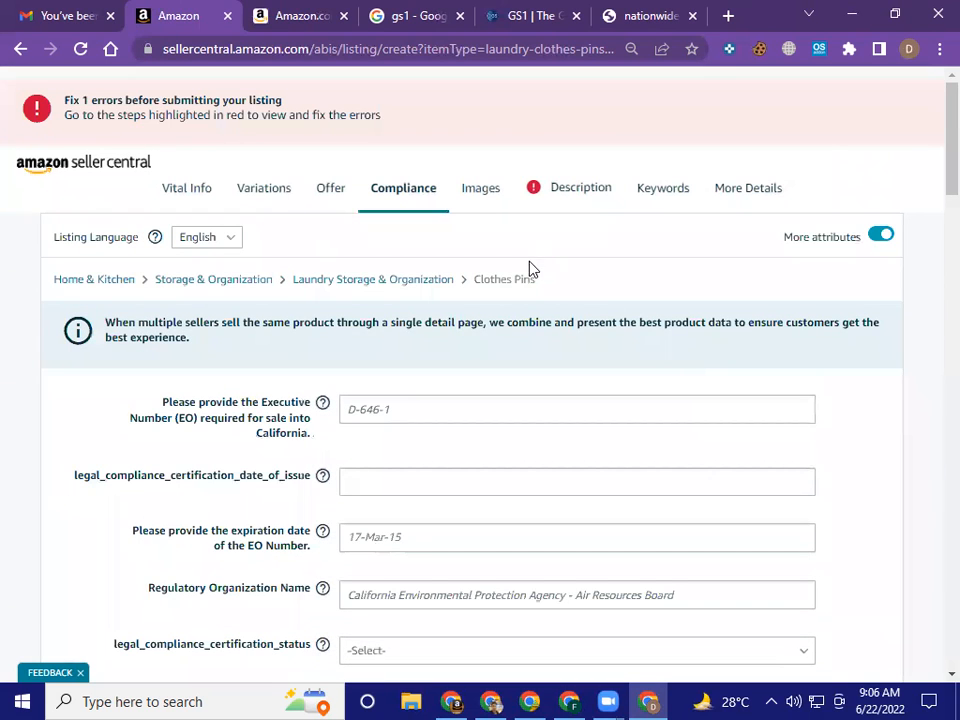
Check the image upload slots in the Images section, then review the Description section's flagged error and key product features
{"action": "left_click", "coordinate": [480, 190]}
{"action": "scroll", "coordinate": [494, 377], "scroll_direction": "down", "scroll_amount": 7}
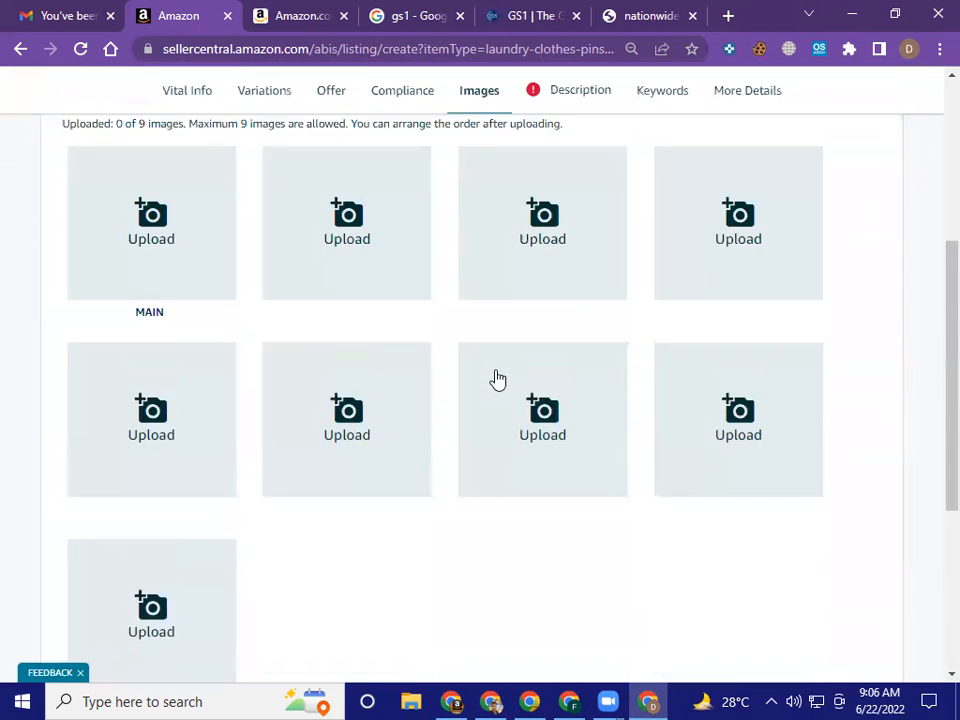
{"action": "scroll", "coordinate": [495, 377], "scroll_direction": "up", "scroll_amount": 10}
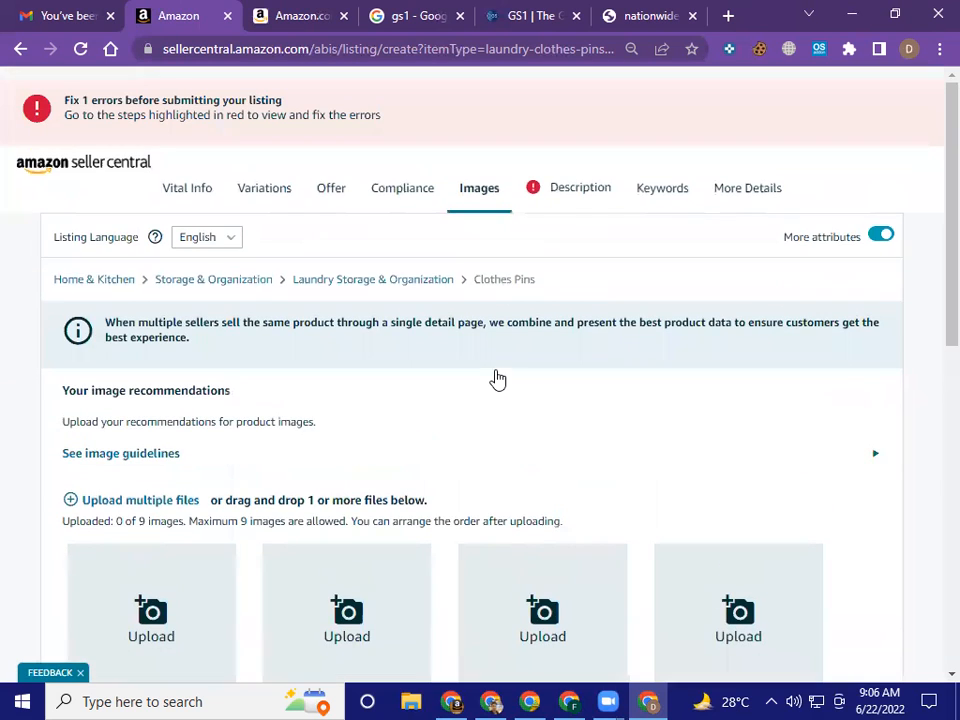
{"action": "left_click", "coordinate": [572, 192]}
{"action": "scroll", "coordinate": [563, 376], "scroll_direction": "down", "scroll_amount": 2}
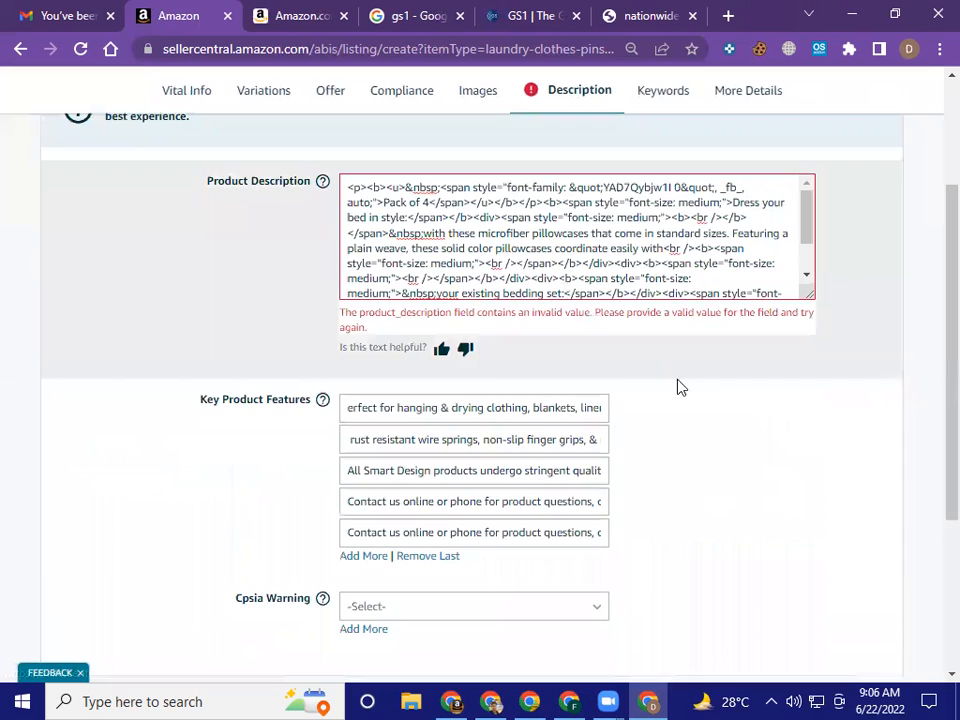
{"action": "scroll", "coordinate": [700, 396], "scroll_direction": "down", "scroll_amount": 1}
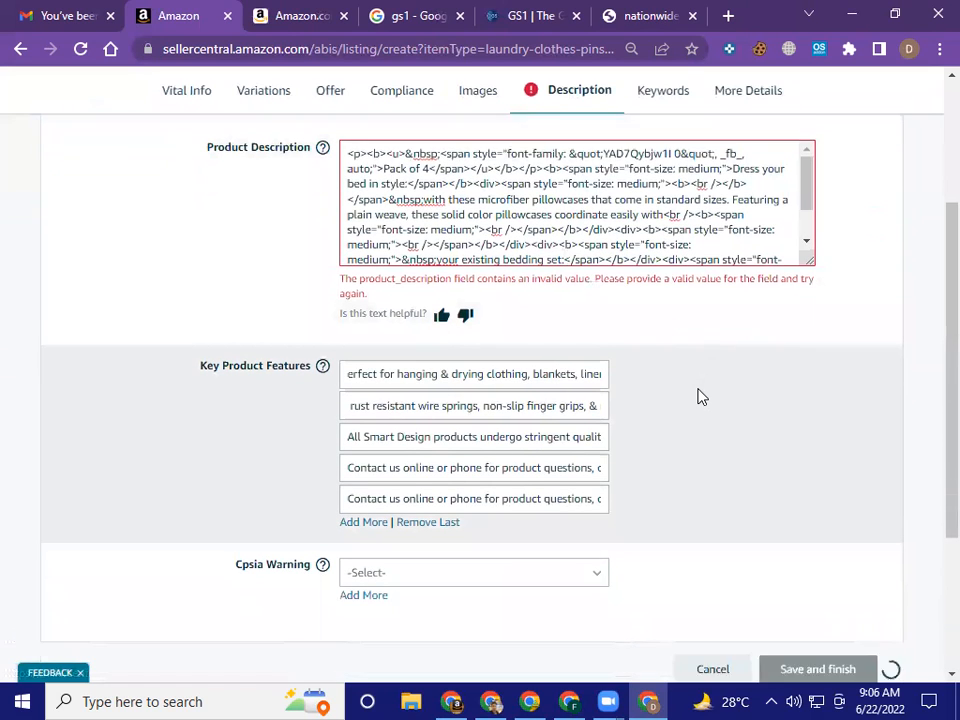
{"action": "scroll", "coordinate": [700, 396], "scroll_direction": "down", "scroll_amount": 1}
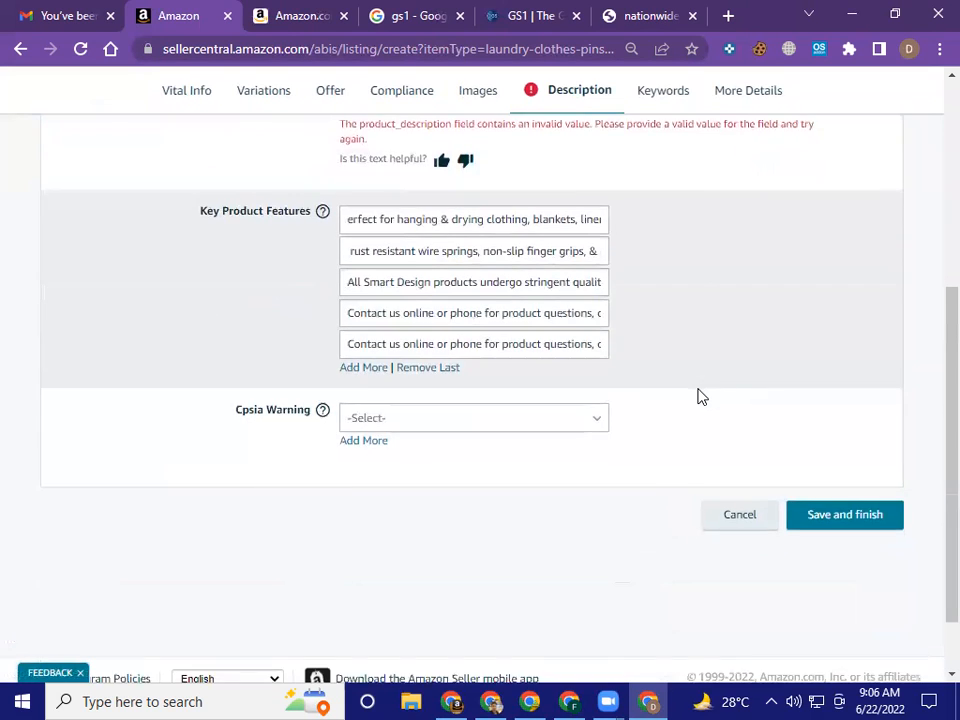
{"action": "scroll", "coordinate": [700, 396], "scroll_direction": "down", "scroll_amount": 1}
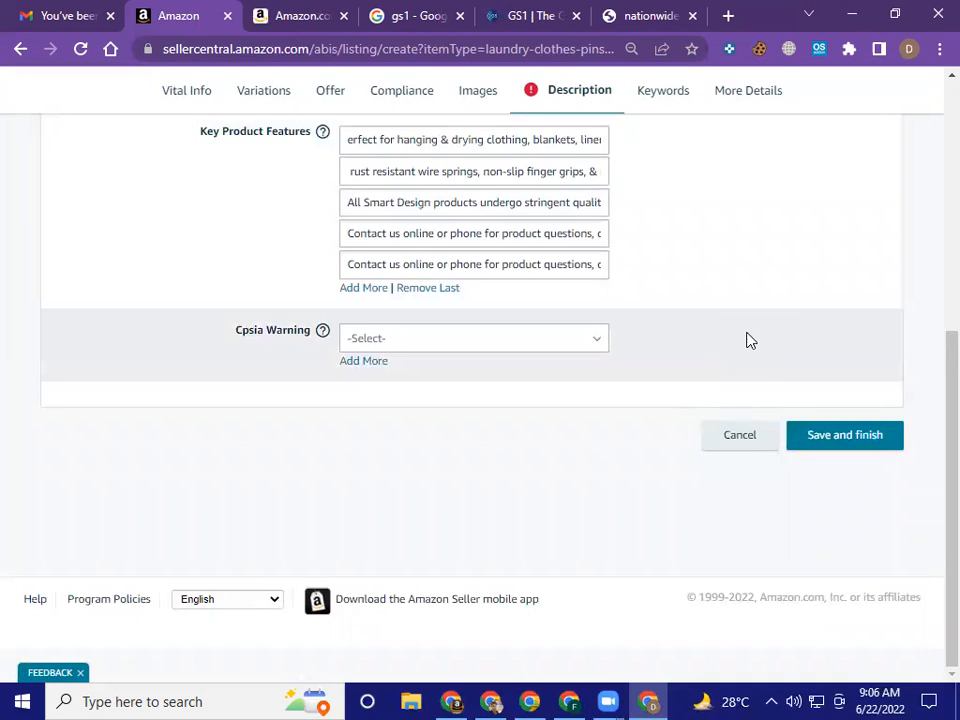
Delete all of the HTML pillowcase text from the Product Description field
{"action": "scroll", "coordinate": [746, 339], "scroll_direction": "up", "scroll_amount": 2}
{"action": "left_click", "coordinate": [601, 211]}
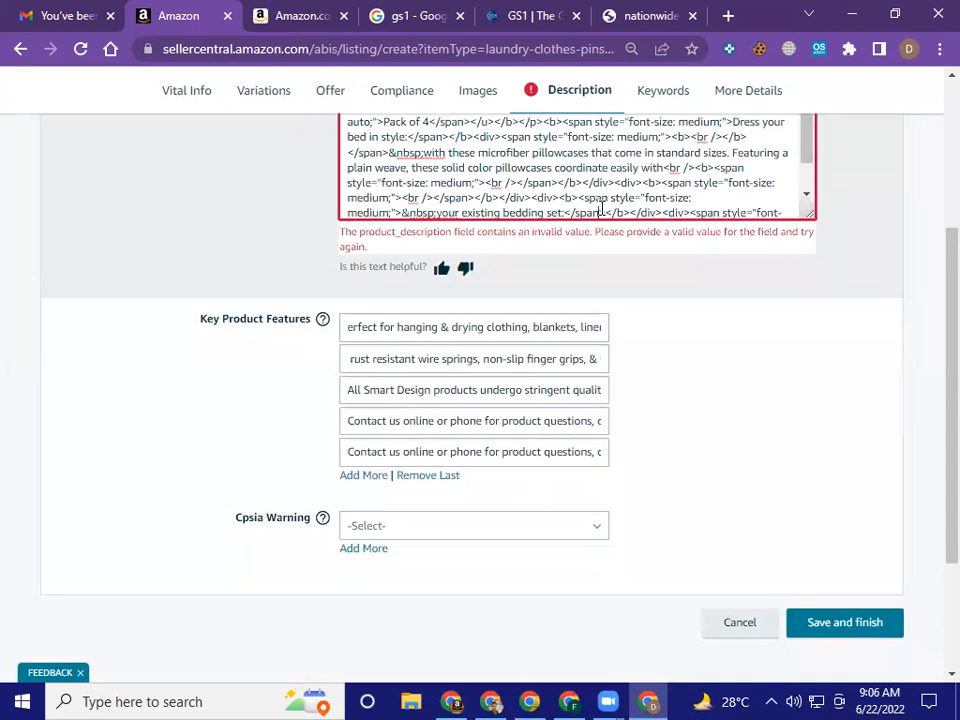
{"action": "scroll", "coordinate": [683, 246], "scroll_direction": "up", "scroll_amount": 1}
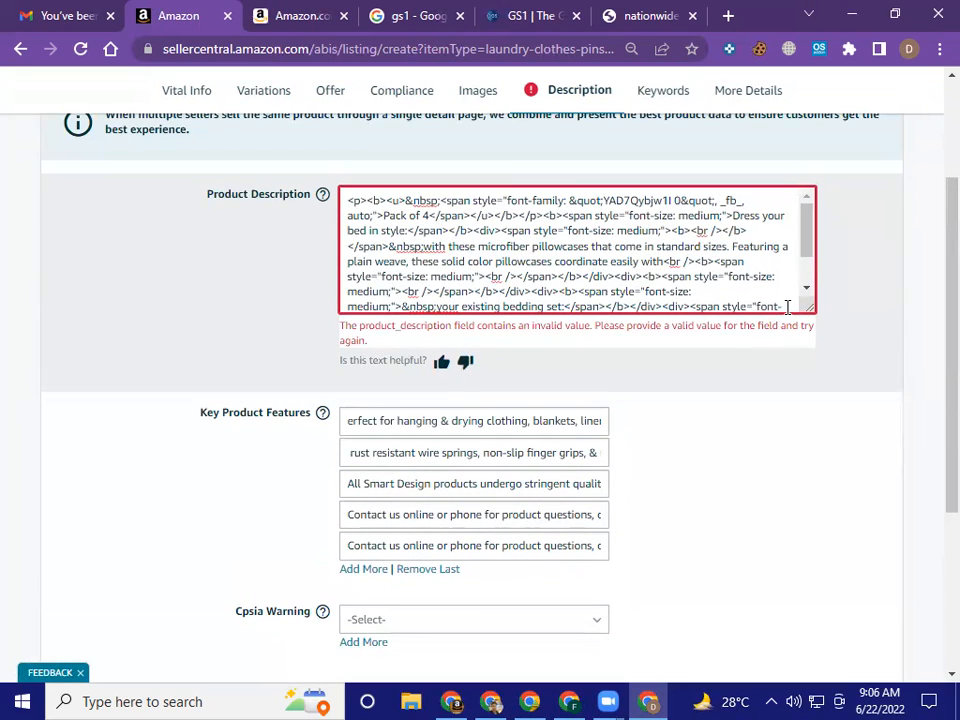
{"action": "scroll", "coordinate": [787, 307], "scroll_direction": "down", "scroll_amount": 1}
{"action": "scroll", "coordinate": [787, 307], "scroll_direction": "down", "scroll_amount": 2}
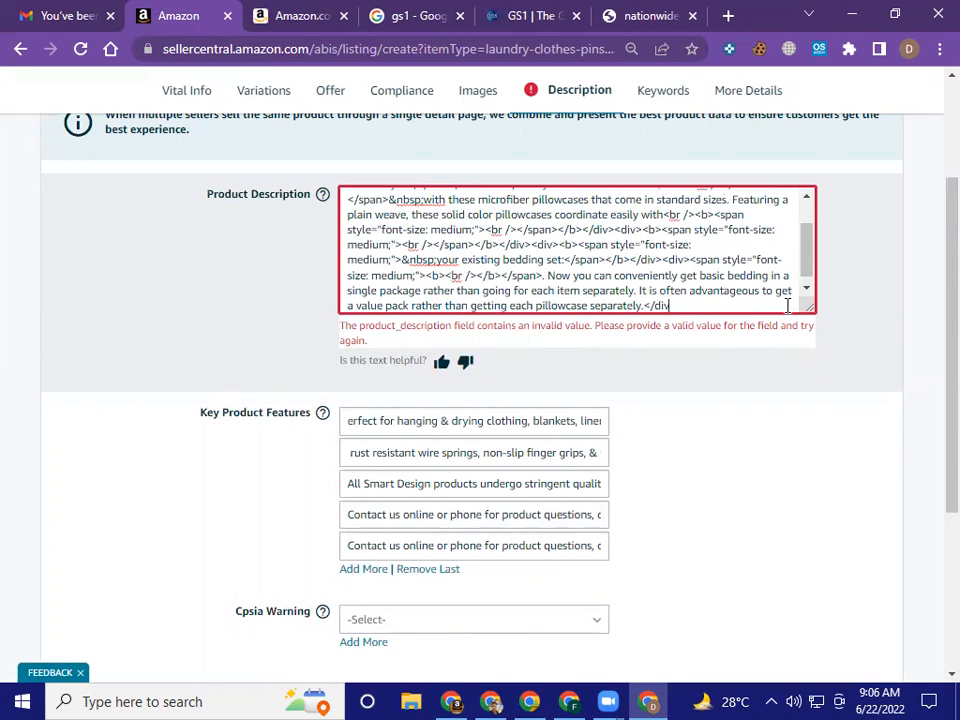
{"action": "key", "text": "BackSpace"}
{"action": "key", "text": "BackSpace"}
{"action": "key", "text": "BackSpace"}
{"action": "key", "text": "BackSpace"}
{"action": "key", "text": "BackSpace"}
{"action": "key", "text": "BackSpace"}
{"action": "key", "text": "BackSpace"}
{"action": "key", "text": "BackSpace"}
{"action": "key", "text": "BackSpace"}
{"action": "key", "text": "BackSpace"}
{"action": "key", "text": "BackSpace"}
{"action": "key", "text": "BackSpace"}
{"action": "key", "text": "BackSpace"}
{"action": "key", "text": "BackSpace"}
{"action": "key", "text": "BackSpace"}
{"action": "key", "text": "BackSpace"}
{"action": "key", "text": "BackSpace"}
{"action": "key", "text": "BackSpace"}
{"action": "key", "text": "BackSpace"}
{"action": "key", "text": "BackSpace"}
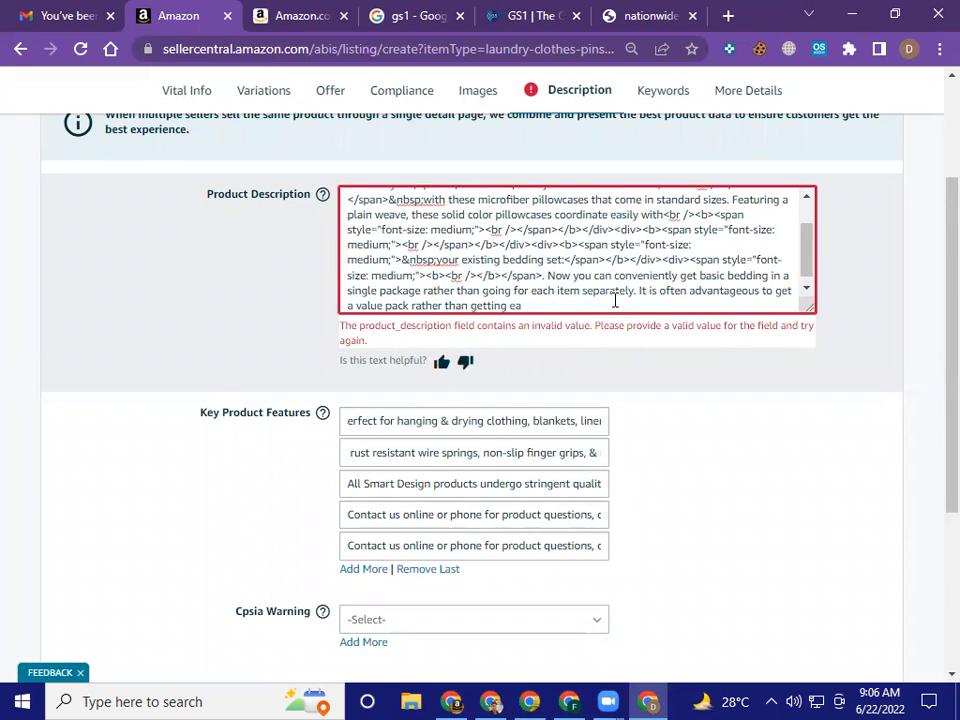
{"action": "key", "text": "shift+Up"}
{"action": "key", "text": "shift+Up"}
{"action": "key", "text": "shift+Up"}
{"action": "key", "text": "shift+Up"}
{"action": "key", "text": "shift+Up"}
{"action": "key", "text": "shift+Up"}
{"action": "key", "text": "shift+Up"}
{"action": "key", "text": "shift+Up"}
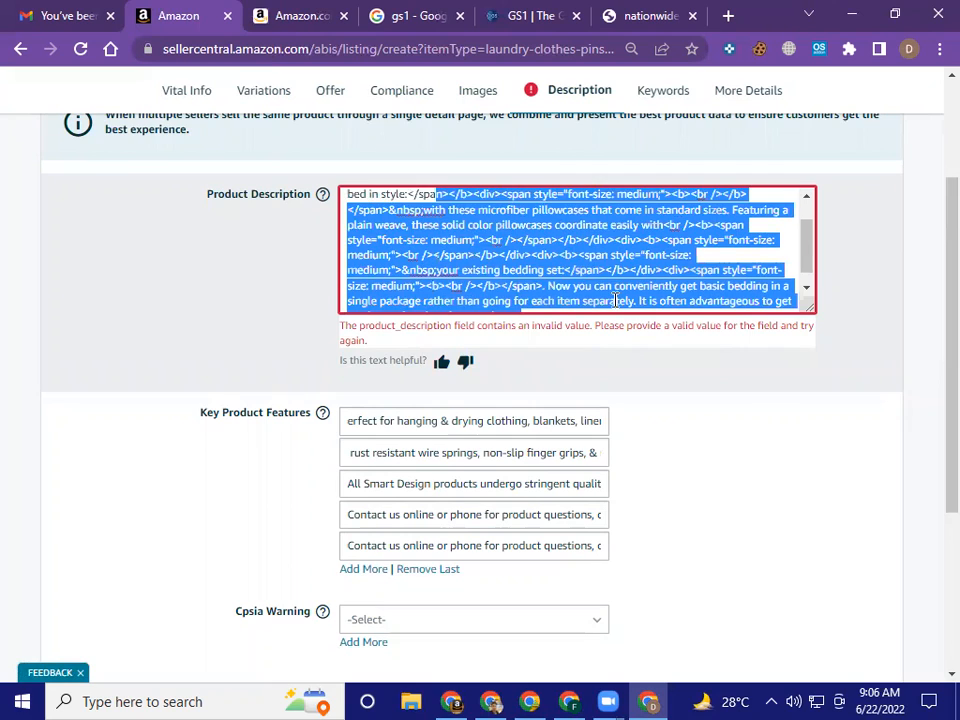
{"action": "key", "text": "shift+Up"}
{"action": "key", "text": "shift+Up"}
{"action": "key", "text": "BackSpace"}
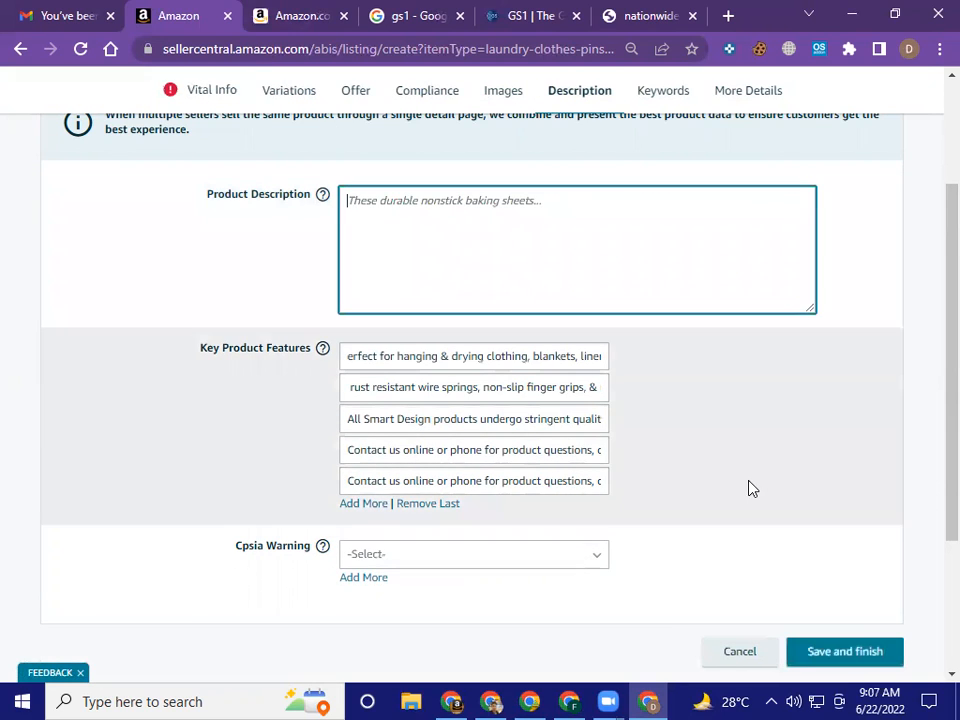
Try filling the Product Description with the HTML text copied from the Canva slide "Product Description page 02"
{"action": "scroll", "coordinate": [748, 489], "scroll_direction": "down", "scroll_amount": 3}
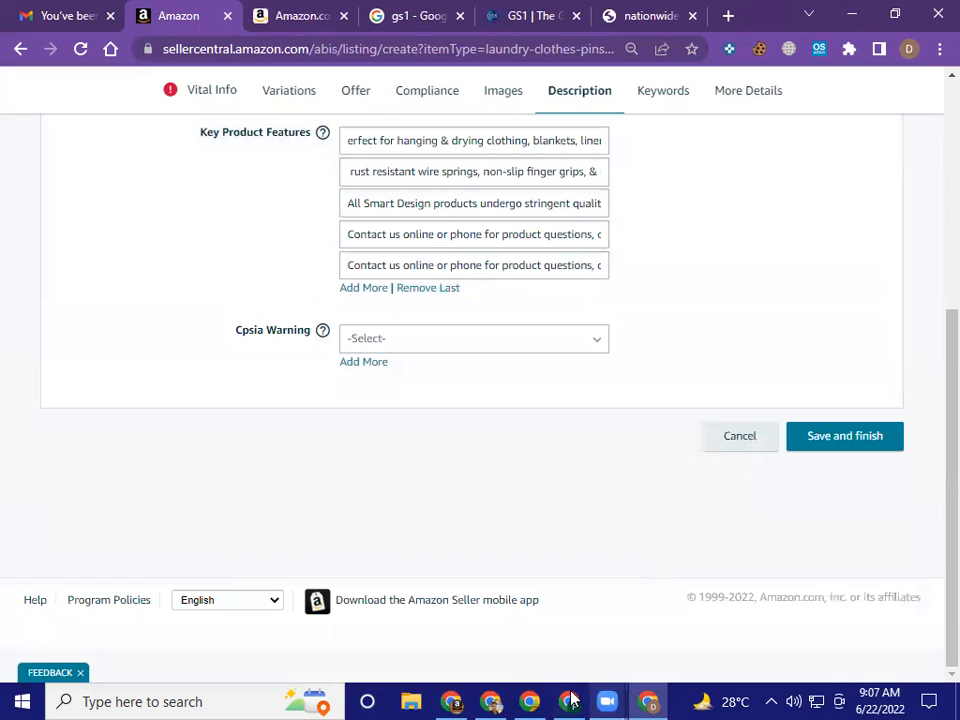
{"action": "mouse_move", "coordinate": [561, 692]}
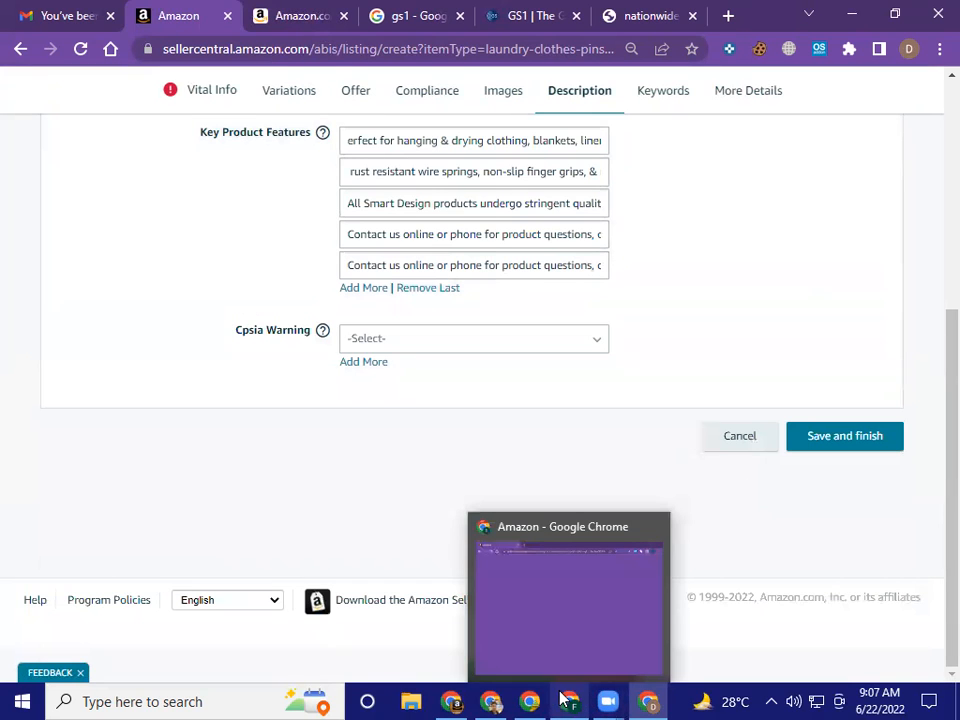
{"action": "left_click", "coordinate": [493, 701]}
{"action": "left_click", "coordinate": [541, 435]}
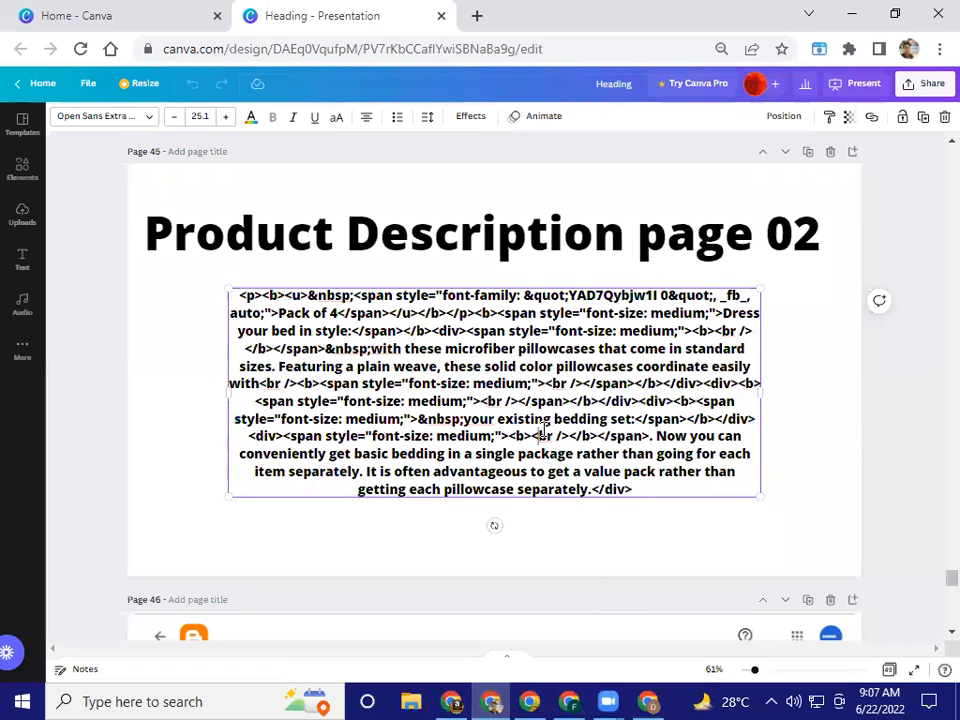
{"action": "key", "text": "ctrl+a"}
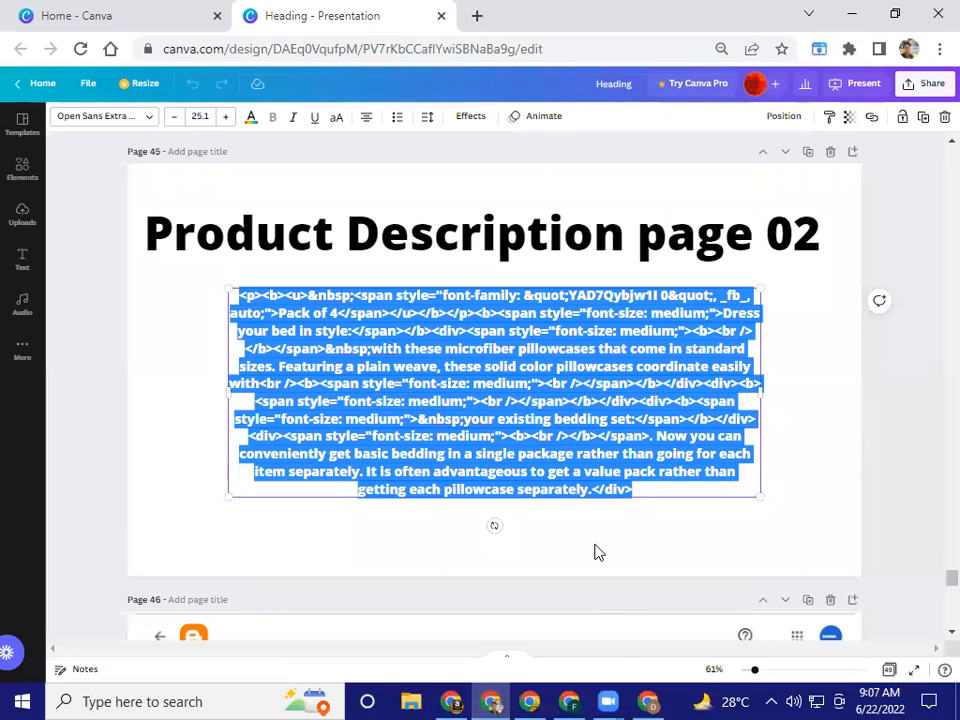
{"action": "left_click", "coordinate": [648, 701]}
{"action": "scroll", "coordinate": [499, 296], "scroll_direction": "up", "scroll_amount": 3}
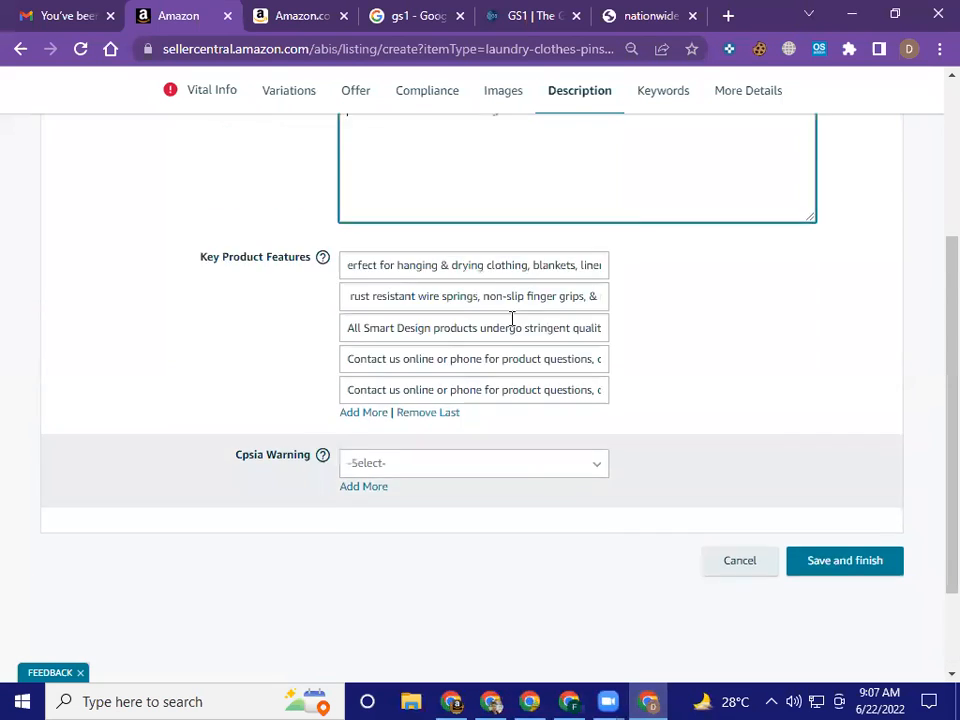
{"action": "key", "text": "ctrl+v"}
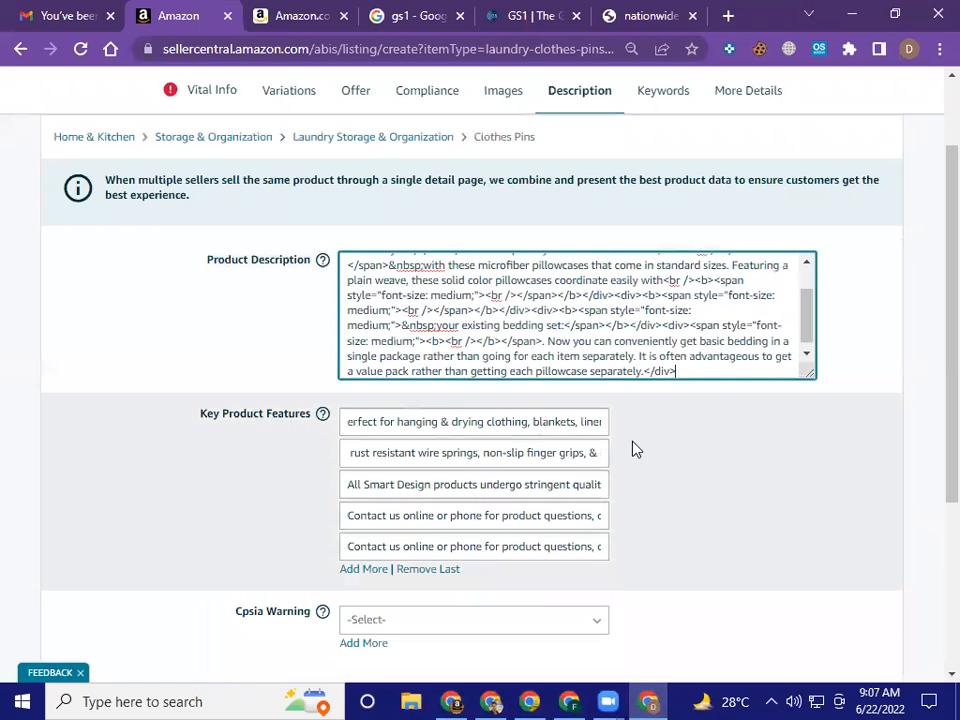
{"action": "left_click", "coordinate": [688, 434]}
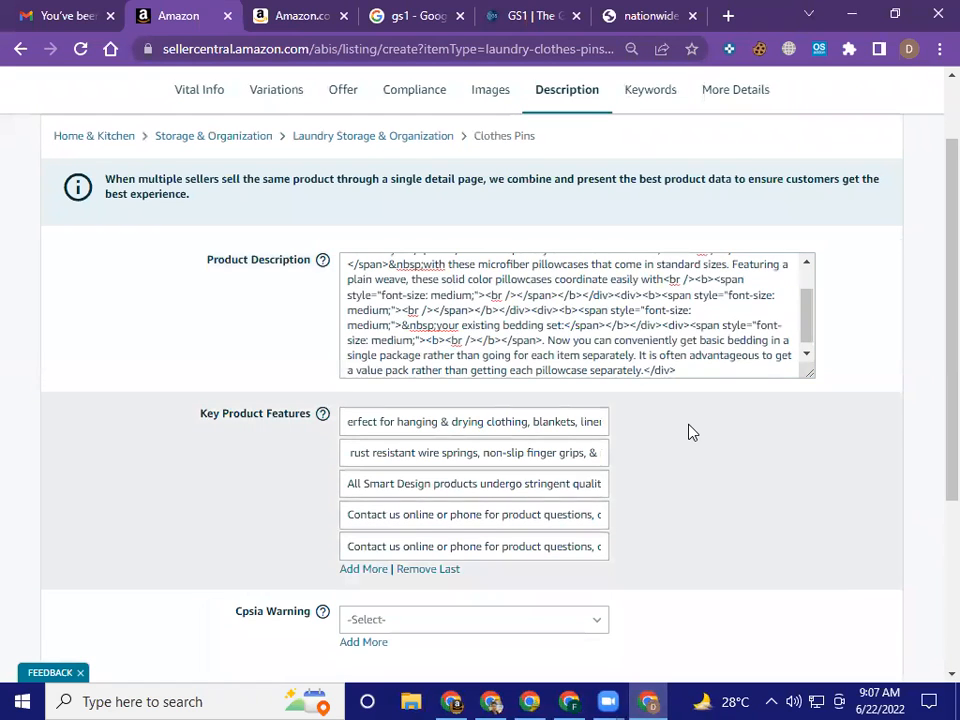
Clear the pasted HTML from the Product Description field and switch to the product description on the reference Amazon clothespins page
{"action": "scroll", "coordinate": [688, 432], "scroll_direction": "down", "scroll_amount": 4}
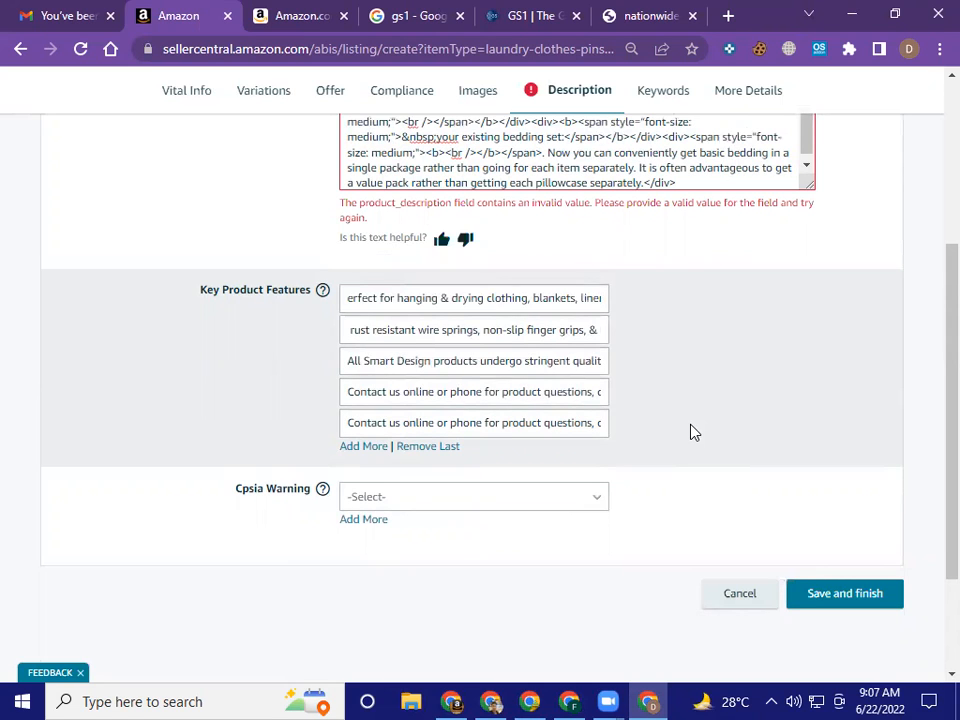
{"action": "scroll", "coordinate": [695, 432], "scroll_direction": "up", "scroll_amount": 2}
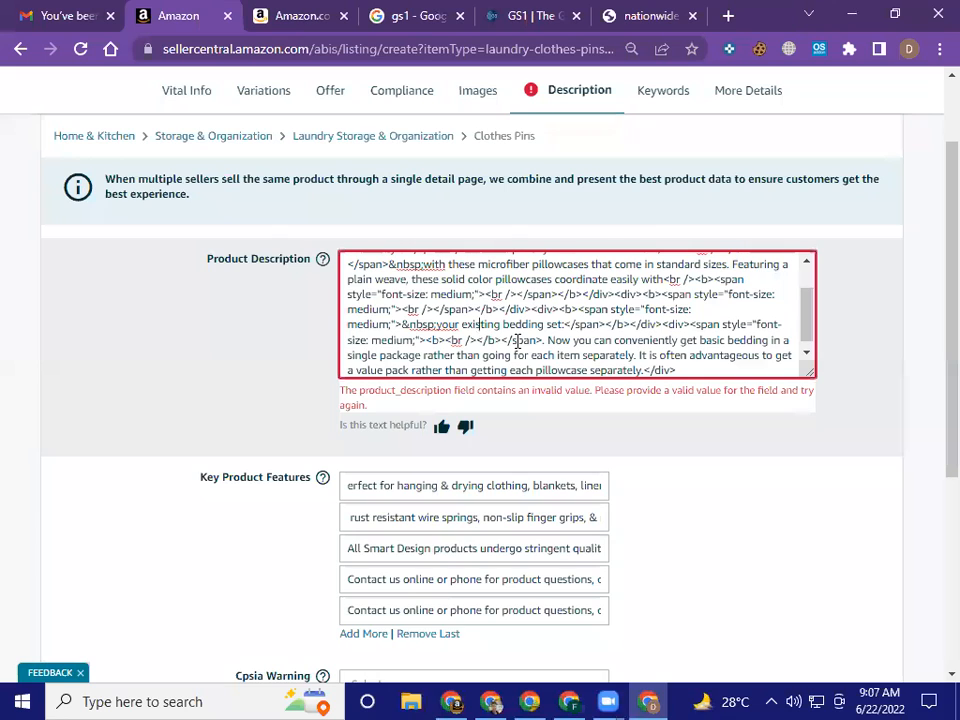
{"action": "key", "text": "ctrl+a"}
{"action": "key", "text": "ctrl+c"}
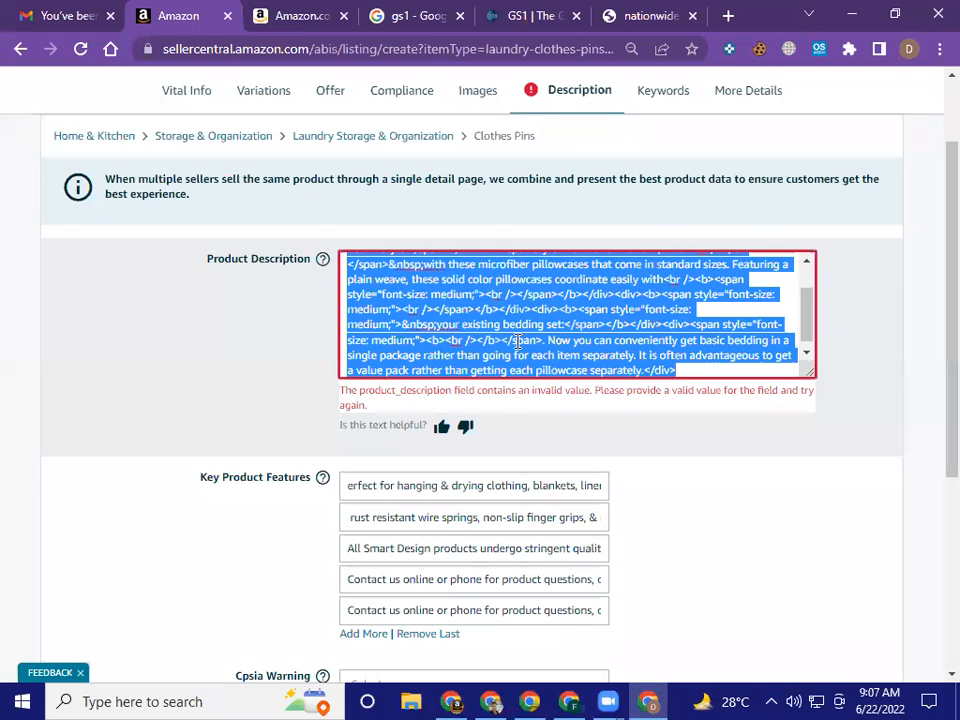
{"action": "key", "text": "BackSpace"}
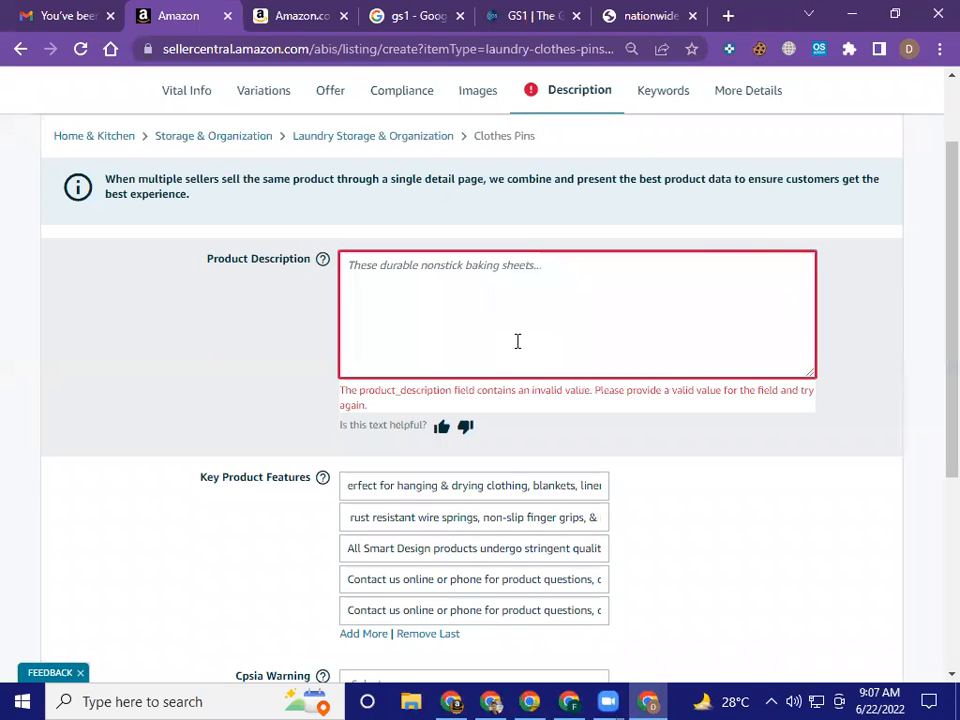
{"action": "left_click", "coordinate": [298, 16]}
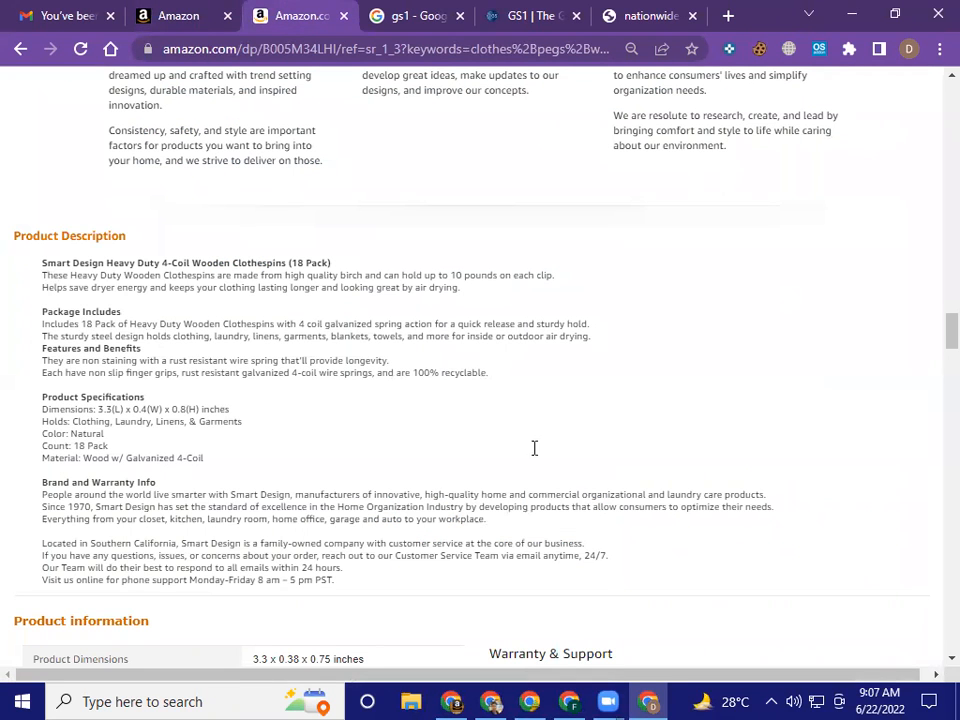
Return to the listing draft and paste the copied HTML pillowcase text back into the Product Description field
{"action": "key", "text": "ctrl+shift+Tab"}
{"action": "left_click", "coordinate": [421, 282]}
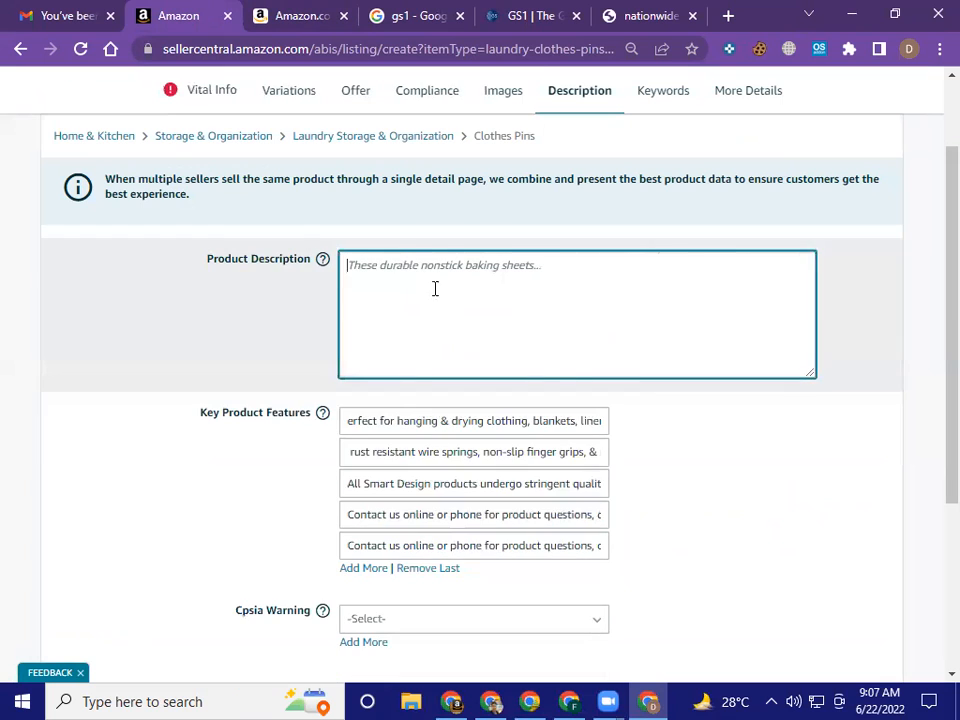
{"action": "key", "text": "ctrl+v"}
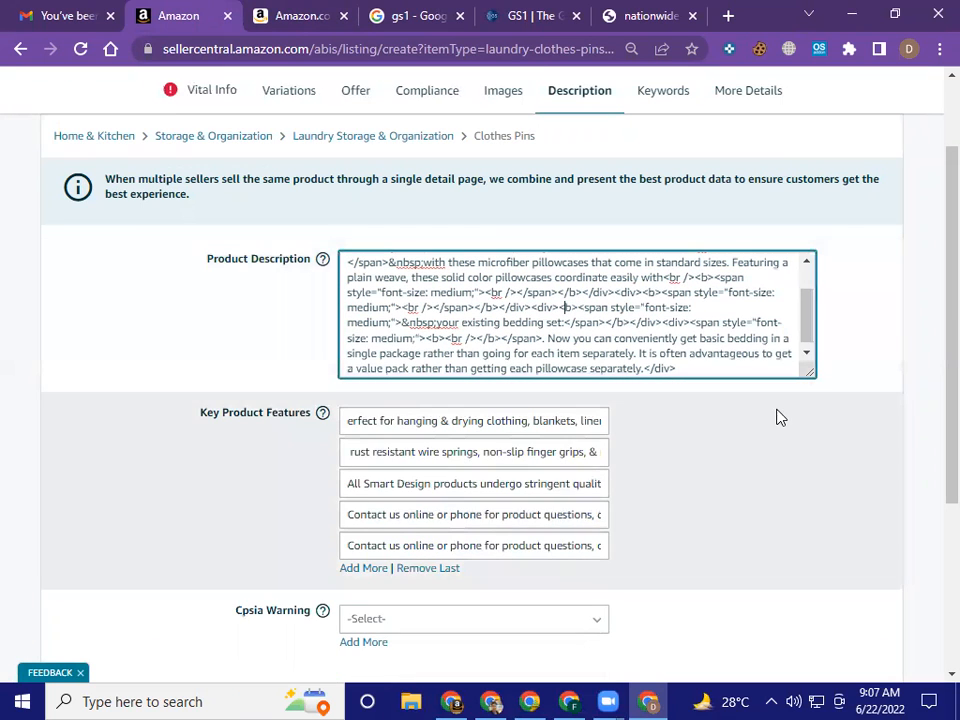
{"action": "left_click", "coordinate": [780, 417]}
Check the Cpsia Warning options in the Description section, then review the Search Terms in the Keywords section
{"action": "scroll", "coordinate": [761, 420], "scroll_direction": "down", "scroll_amount": 3}
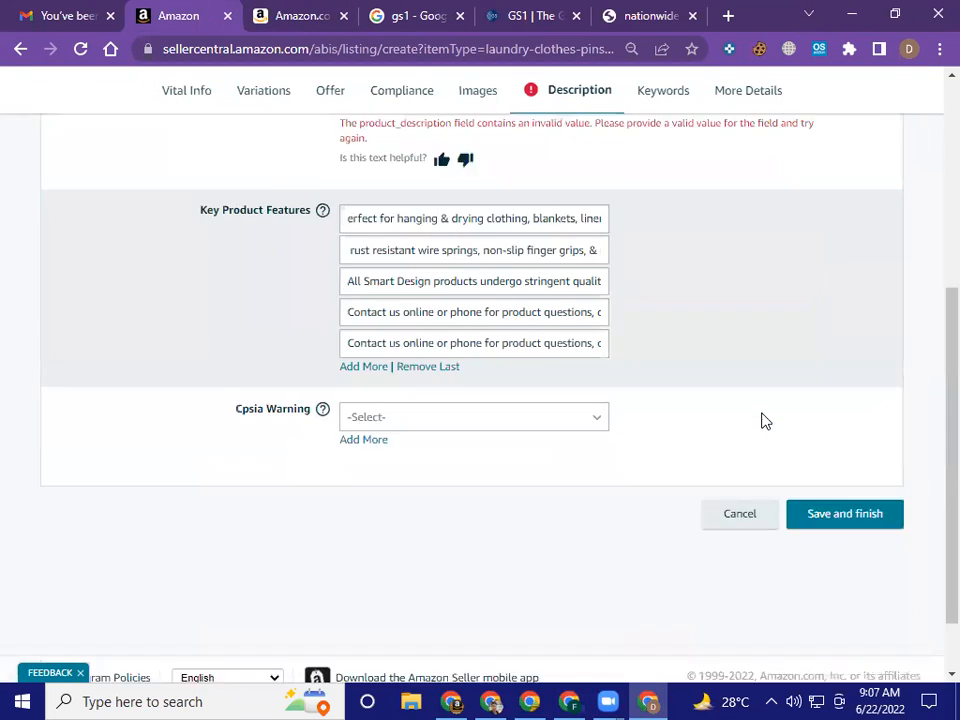
{"action": "left_click", "coordinate": [528, 340]}
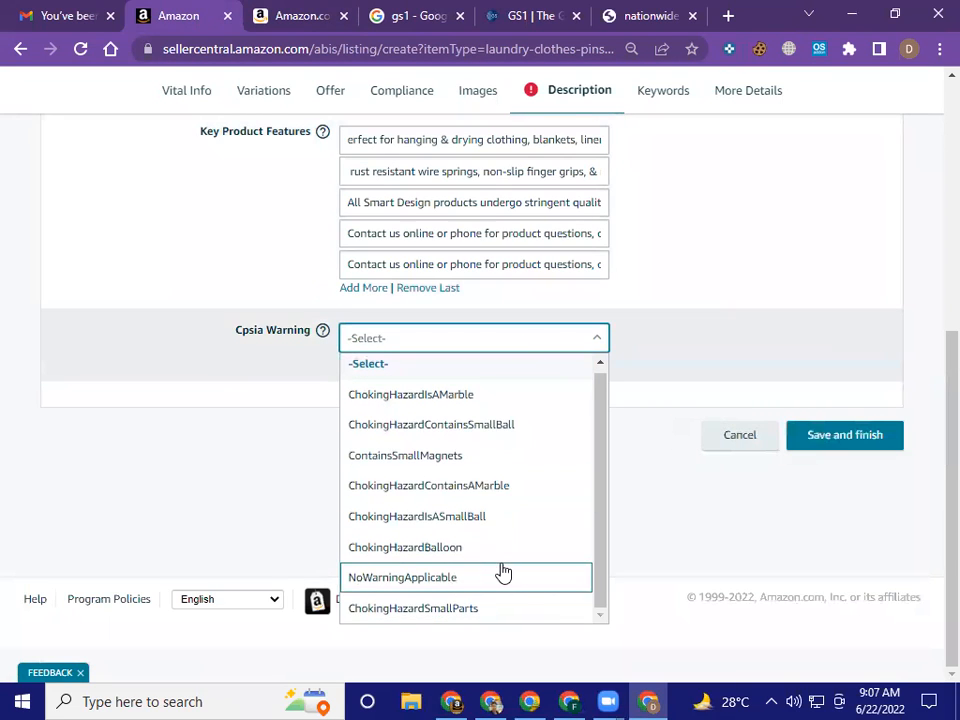
{"action": "left_click", "coordinate": [698, 380]}
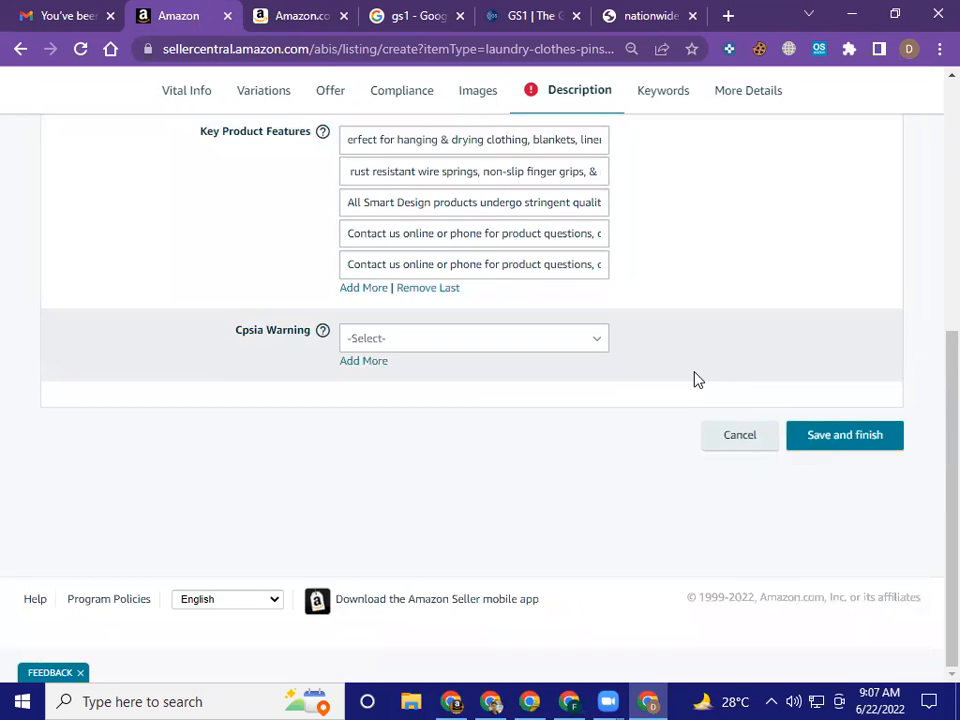
{"action": "left_click", "coordinate": [645, 200]}
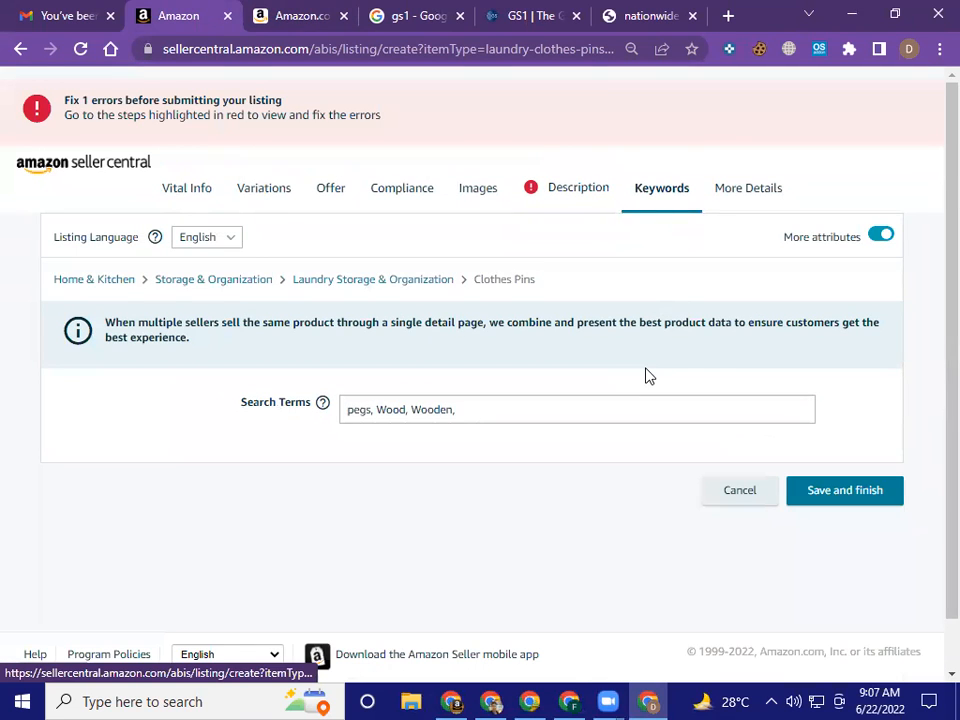
{"action": "left_click", "coordinate": [583, 398]}
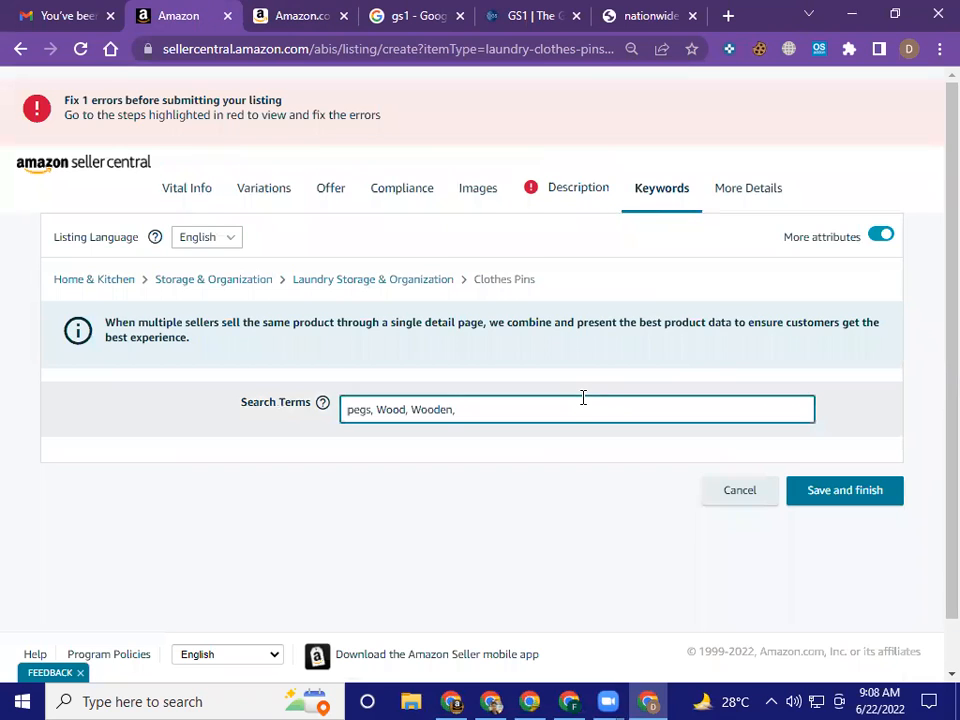
Examine the More Details section's fields, from GTIN Exemption Reason through dimensions, weight and care instructions to the product compliance certificate
{"action": "left_click", "coordinate": [746, 194]}
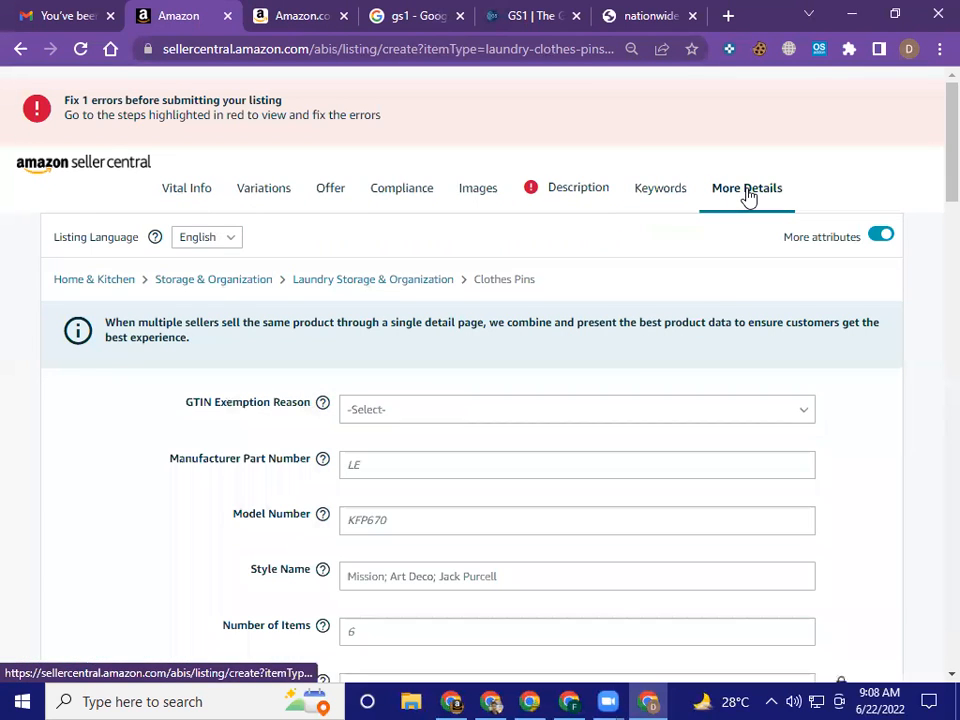
{"action": "scroll", "coordinate": [606, 381], "scroll_direction": "down", "scroll_amount": 2}
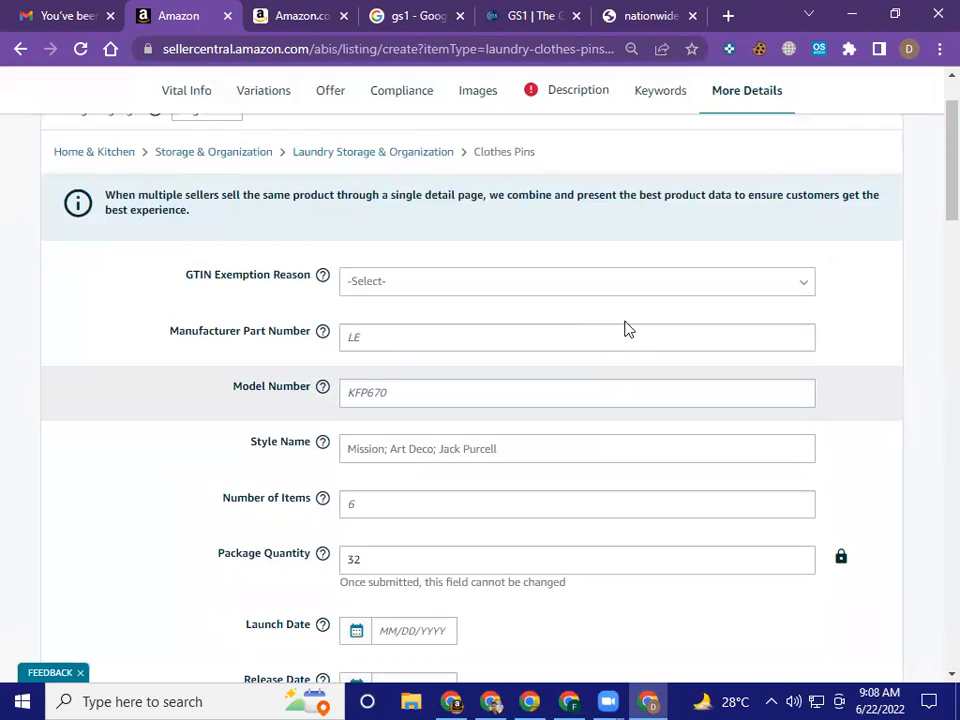
{"action": "scroll", "coordinate": [646, 322], "scroll_direction": "down", "scroll_amount": 3}
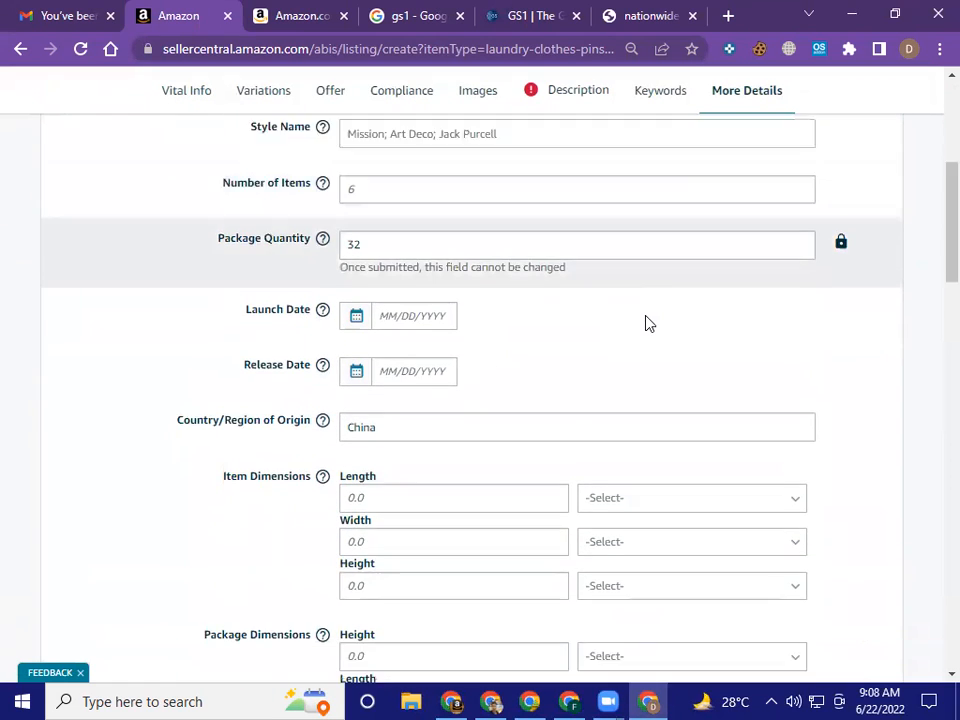
{"action": "scroll", "coordinate": [646, 322], "scroll_direction": "down", "scroll_amount": 5}
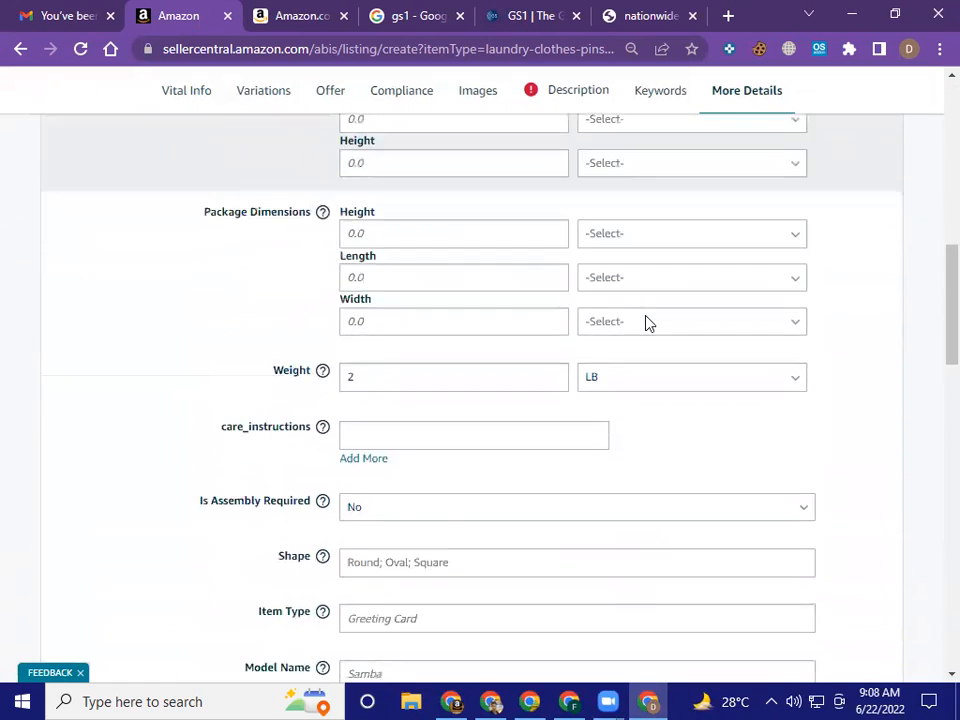
{"action": "scroll", "coordinate": [646, 322], "scroll_direction": "down", "scroll_amount": 1}
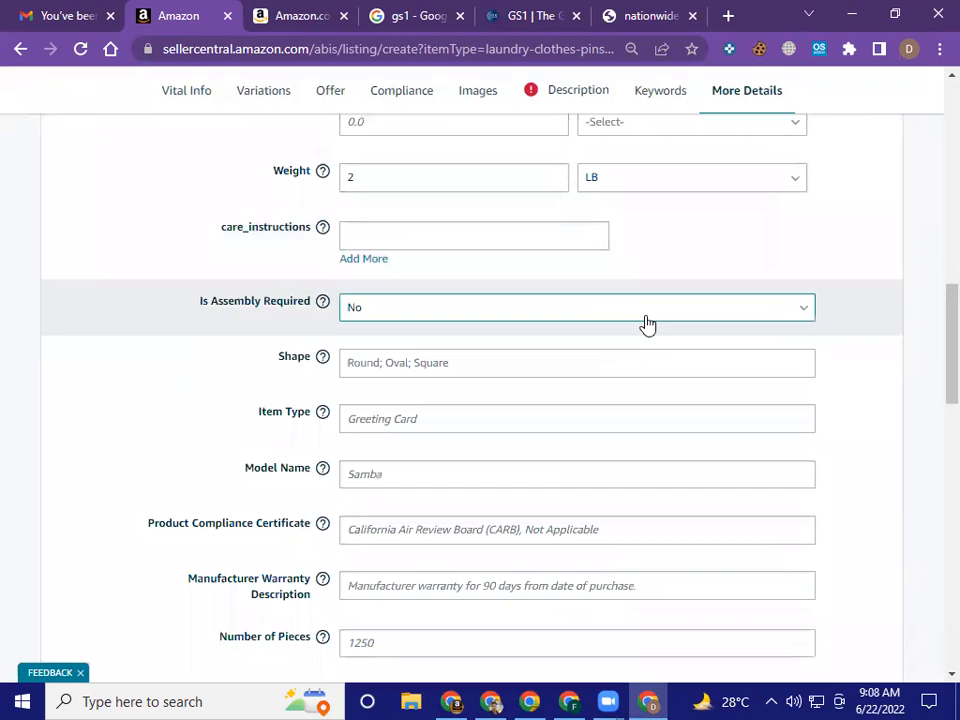
{"action": "scroll", "coordinate": [646, 322], "scroll_direction": "up", "scroll_amount": 2}
{"action": "scroll", "coordinate": [643, 326], "scroll_direction": "down", "scroll_amount": 1}
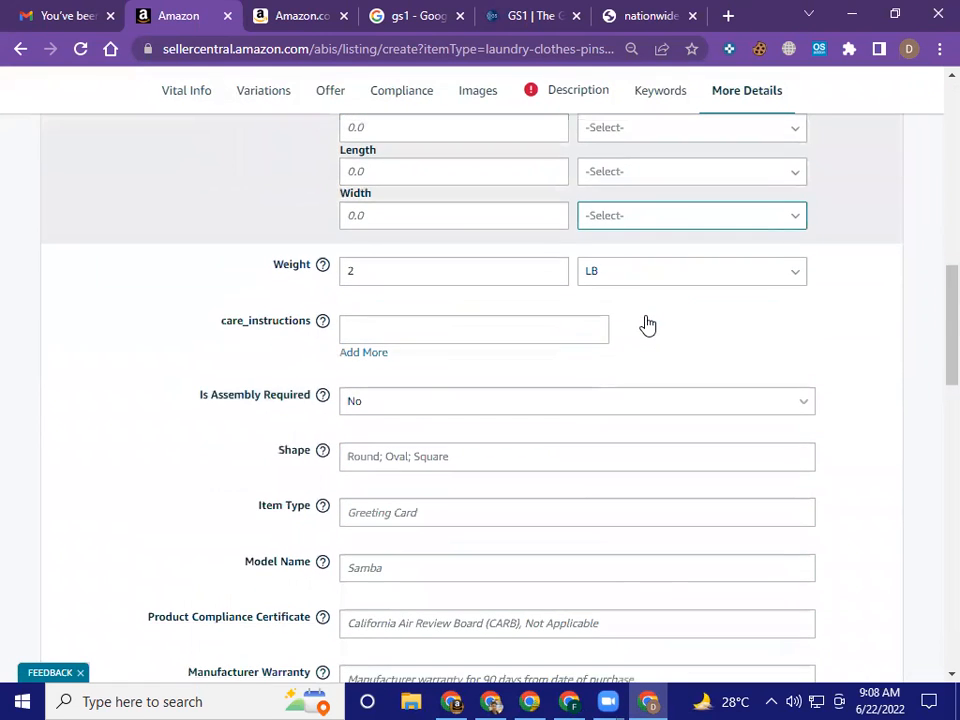
{"action": "scroll", "coordinate": [646, 322], "scroll_direction": "up", "scroll_amount": 5}
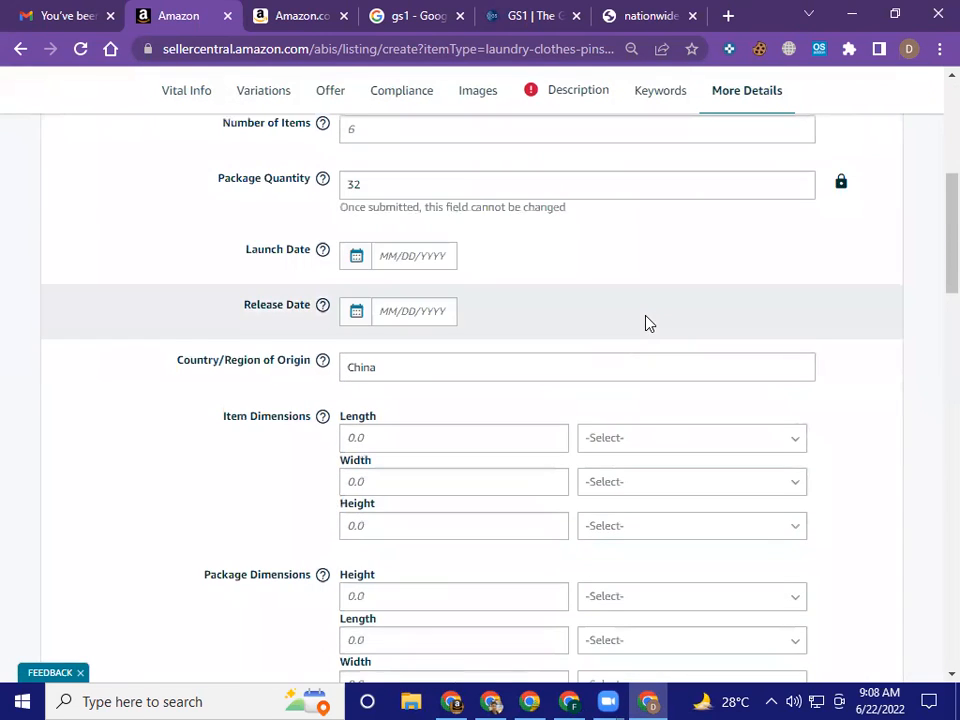
{"action": "scroll", "coordinate": [646, 322], "scroll_direction": "down", "scroll_amount": 3}
{"action": "scroll", "coordinate": [646, 322], "scroll_direction": "down", "scroll_amount": 2}
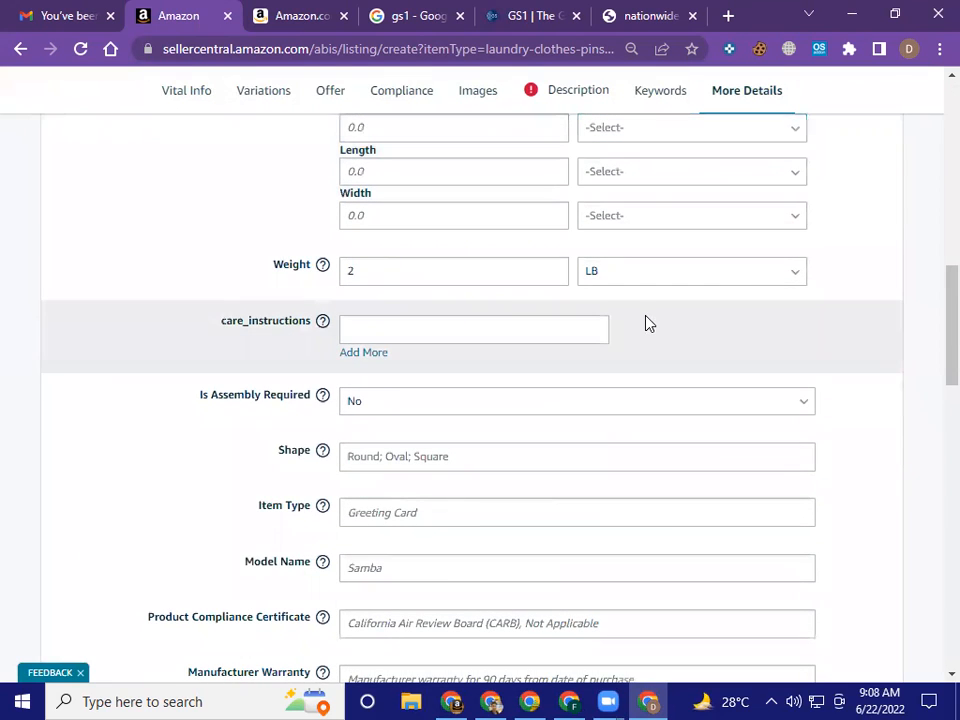
{"action": "left_click", "coordinate": [467, 328]}
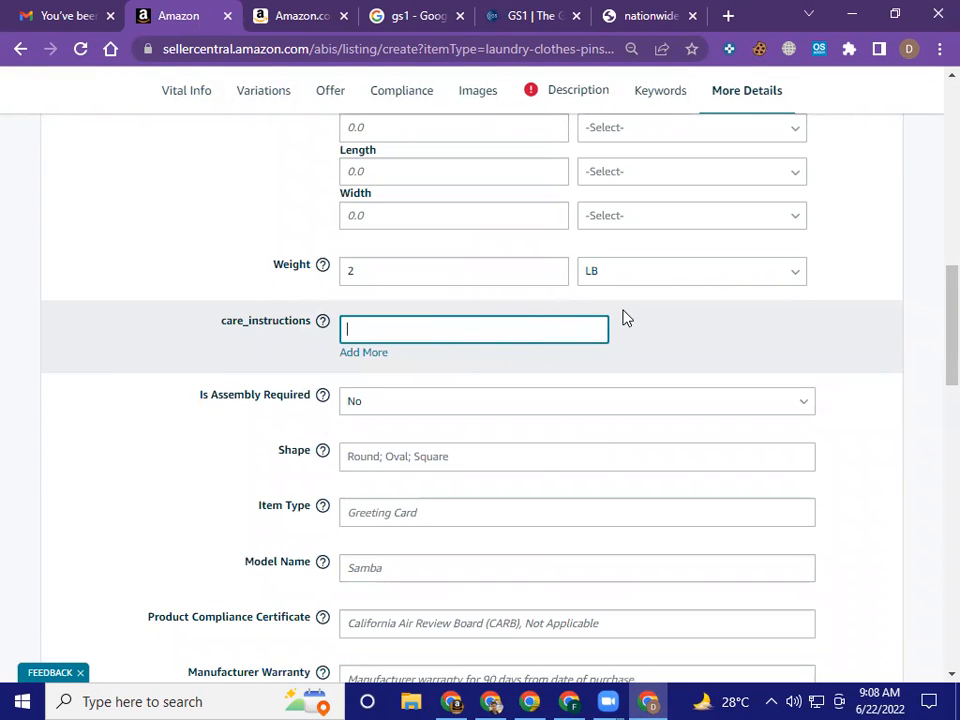
{"action": "scroll", "coordinate": [623, 320], "scroll_direction": "down", "scroll_amount": 1}
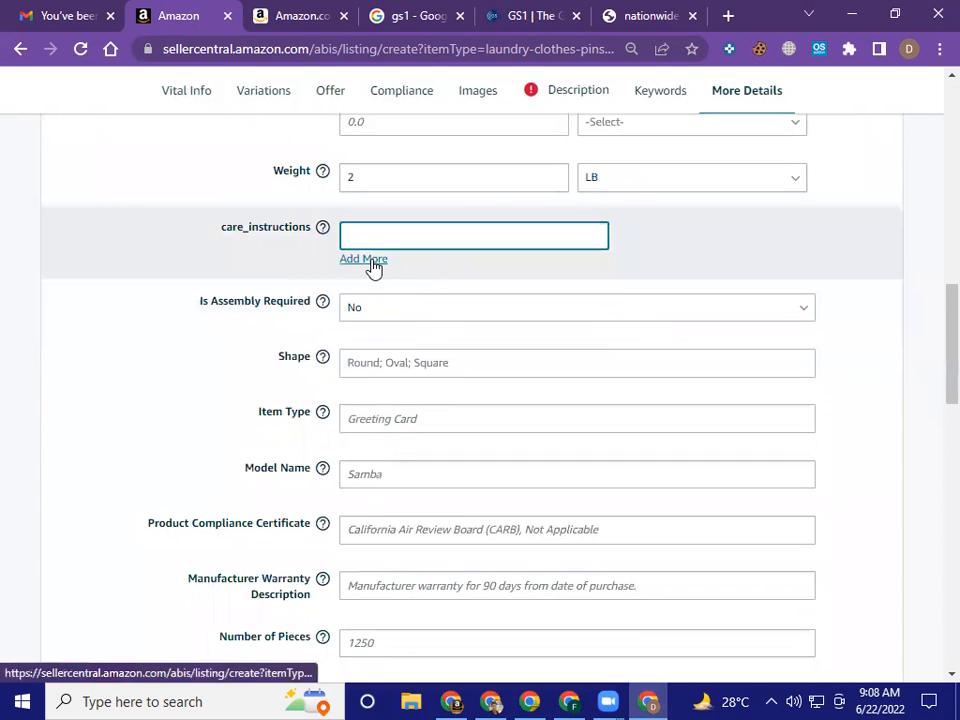
{"action": "left_click", "coordinate": [372, 259]}
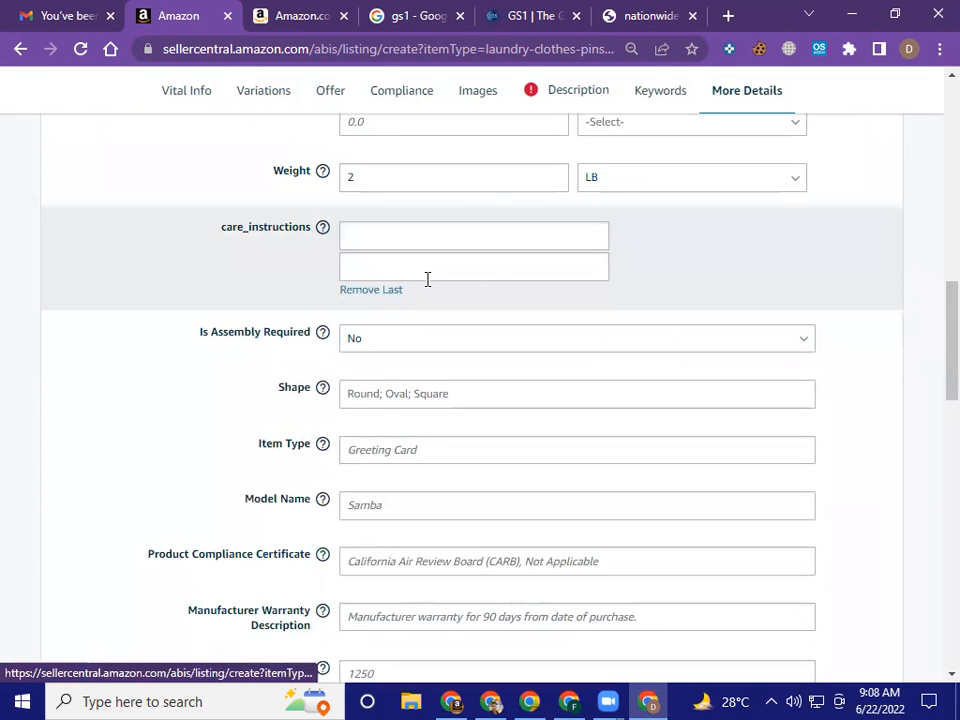
{"action": "left_click", "coordinate": [375, 290]}
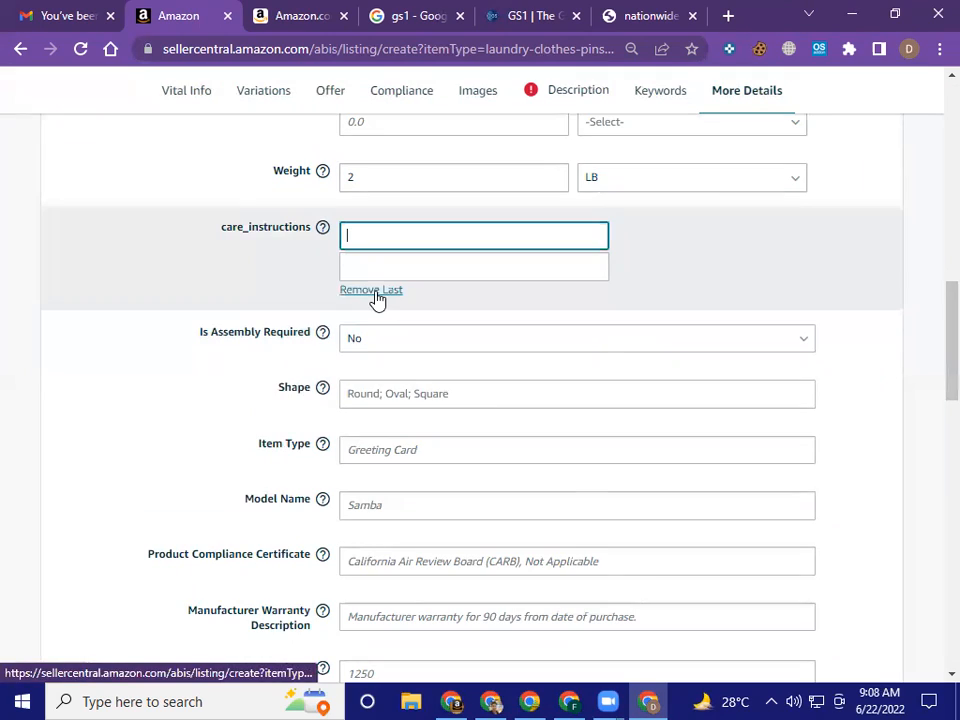
Copy "HEAVY DUTY CLOTHESPINS" from the reference Amazon page's "About this item" list into the listing's care_instructions field
{"action": "left_click", "coordinate": [262, 12]}
{"action": "left_click", "coordinate": [192, 12]}
{"action": "left_click", "coordinate": [297, 8]}
{"action": "scroll", "coordinate": [356, 380], "scroll_direction": "down", "scroll_amount": 3}
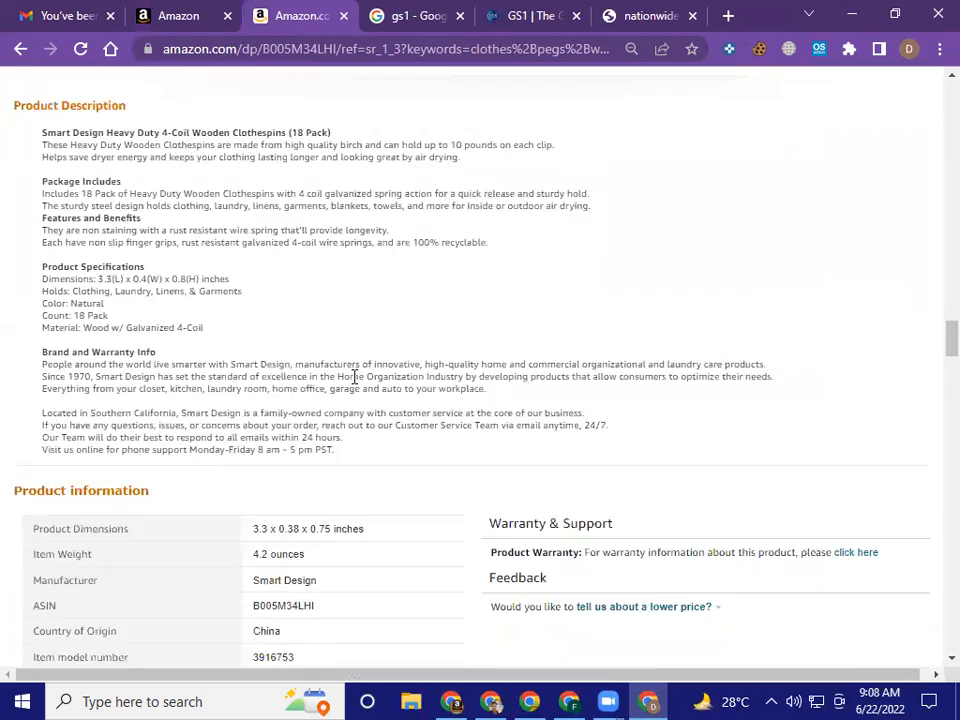
{"action": "scroll", "coordinate": [354, 377], "scroll_direction": "up", "scroll_amount": 5}
{"action": "scroll", "coordinate": [357, 385], "scroll_direction": "up", "scroll_amount": 15}
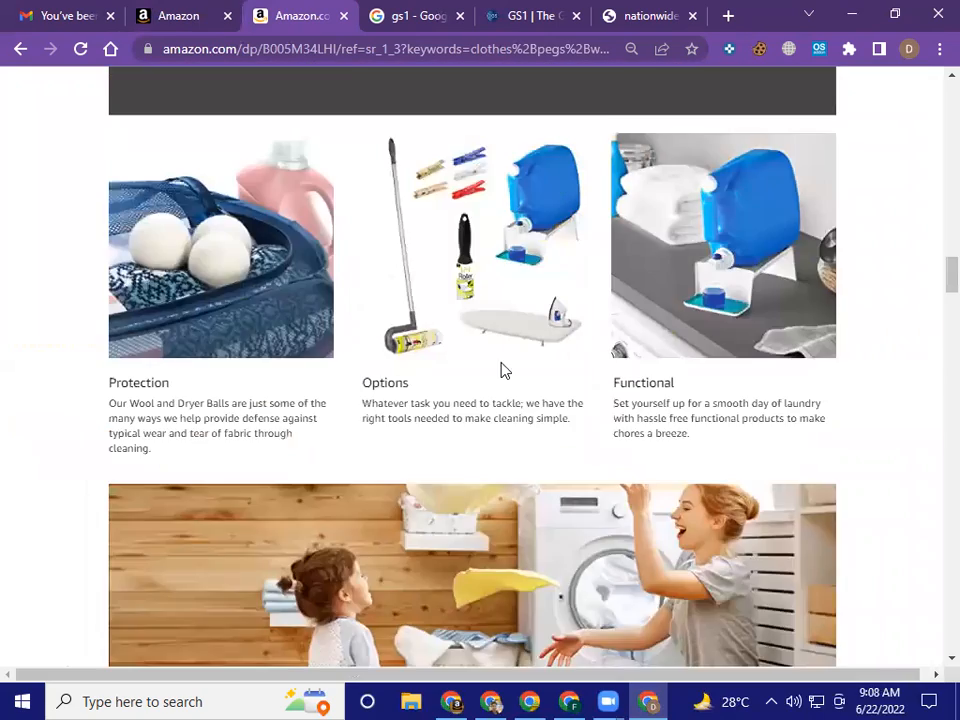
{"action": "scroll", "coordinate": [590, 383], "scroll_direction": "up", "scroll_amount": 1}
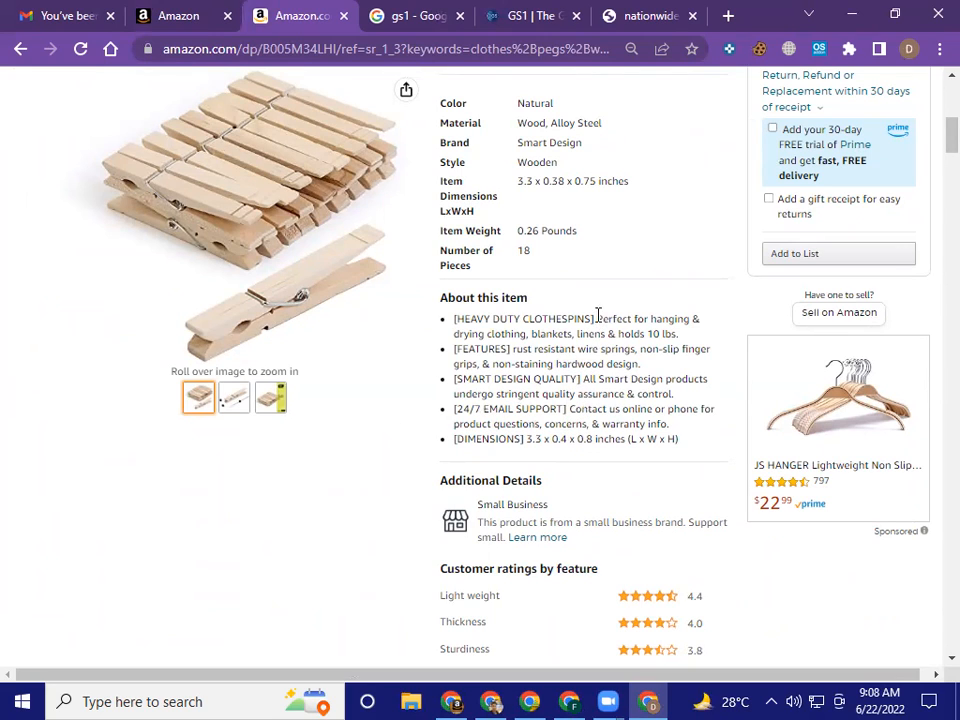
{"action": "left_click_drag", "start_coordinate": [592, 318], "coordinate": [463, 318]}
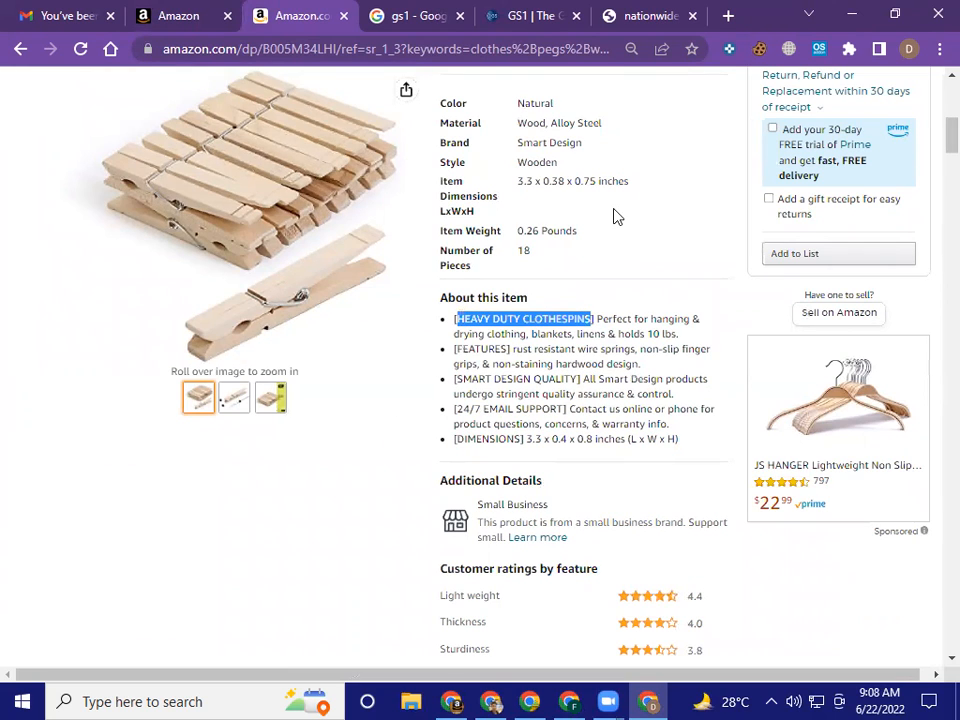
{"action": "key", "text": "ctrl+shift+Tab"}
{"action": "left_click", "coordinate": [392, 231]}
{"action": "type", "text": "HEAVY DUTY CLOTHESPINS"}
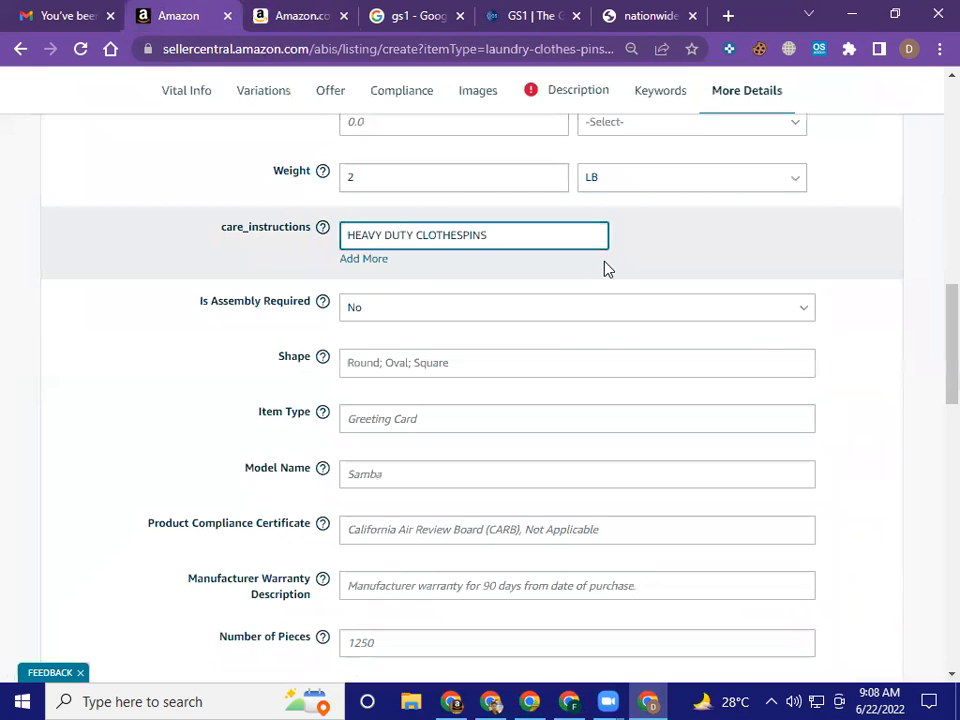
Add a second care_instructions entry and fill it with "[FEATURES" copied from the reference page's second "About this item" bullet
{"action": "left_click", "coordinate": [356, 262]}
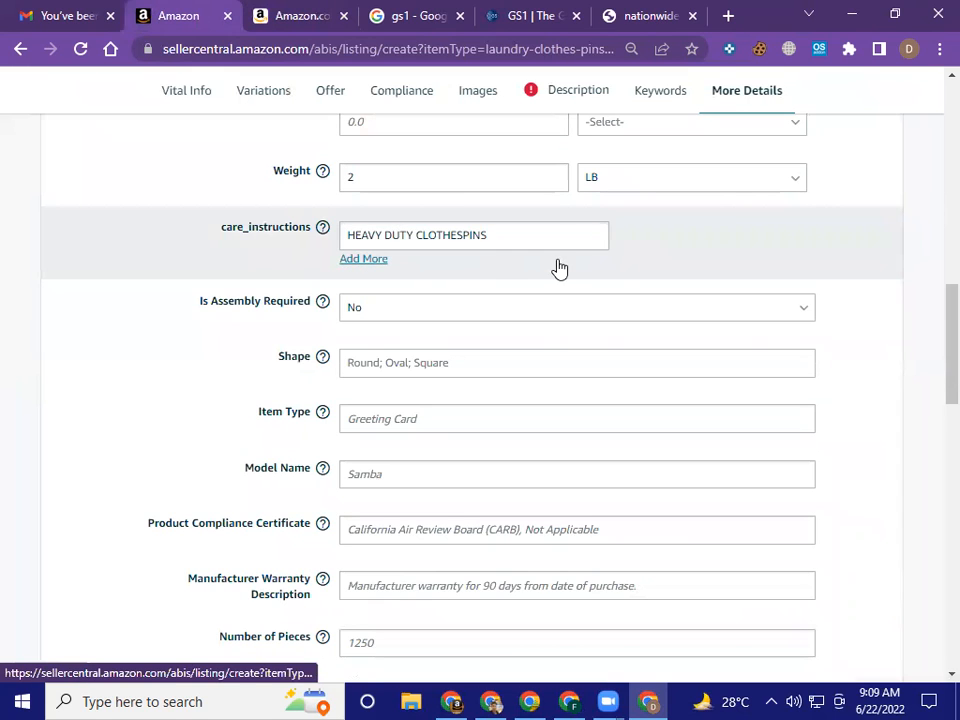
{"action": "left_click", "coordinate": [407, 261]}
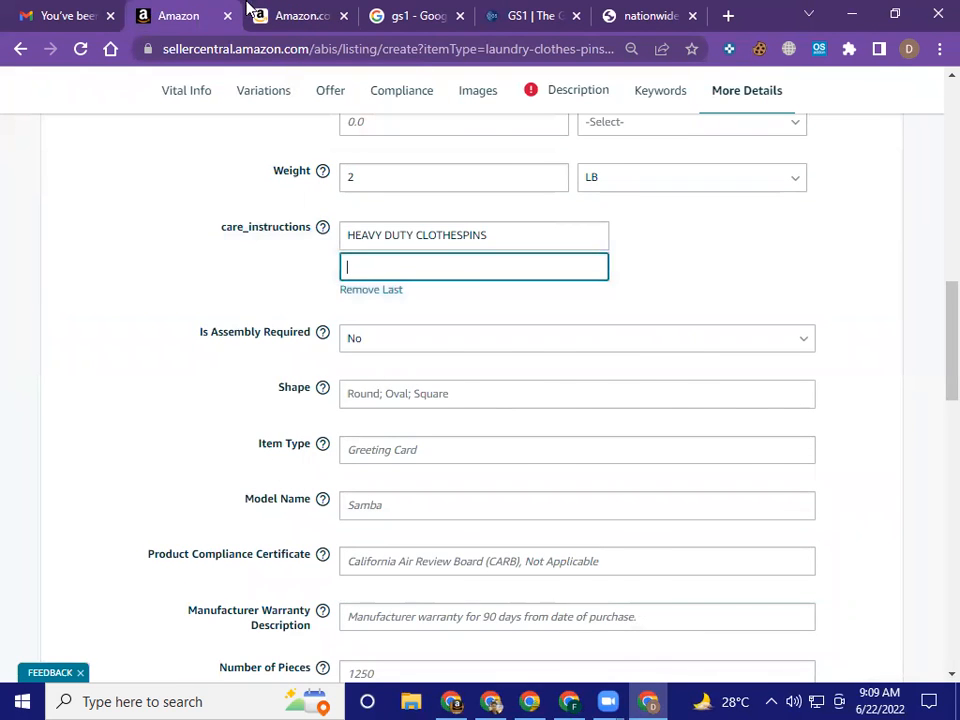
{"action": "key", "text": "ctrl+Tab"}
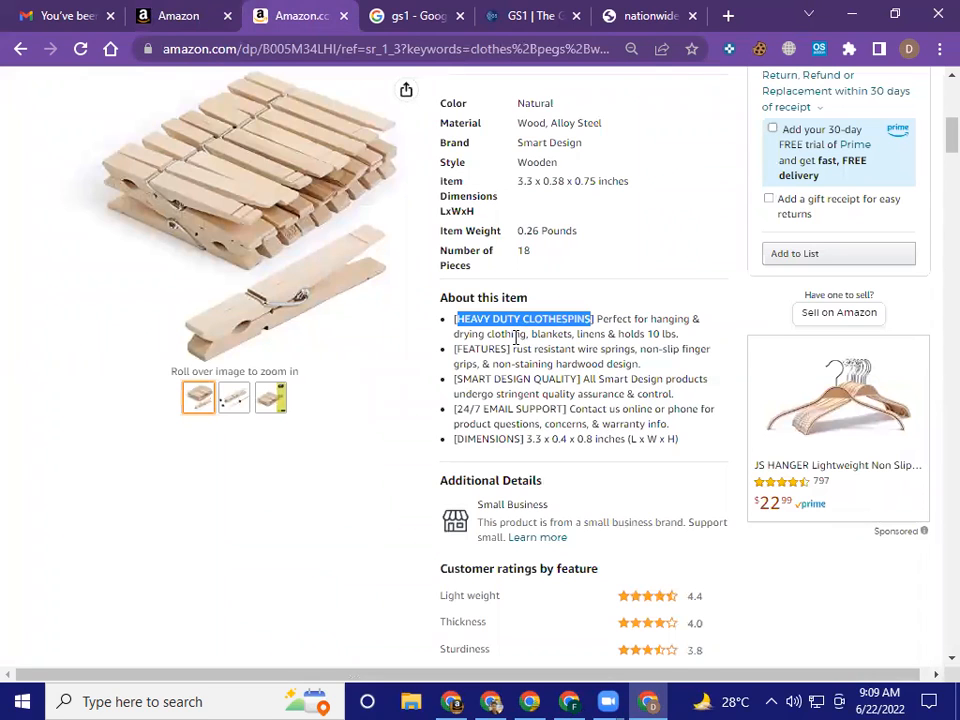
{"action": "left_click_drag", "start_coordinate": [509, 352], "coordinate": [450, 351]}
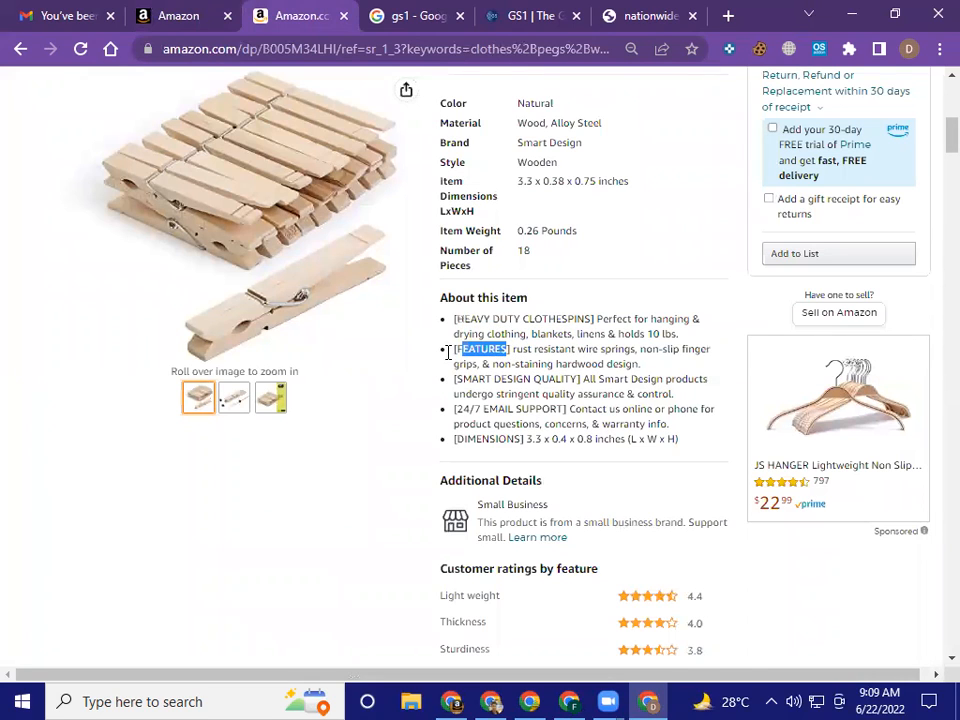
{"action": "left_click", "coordinate": [507, 350]}
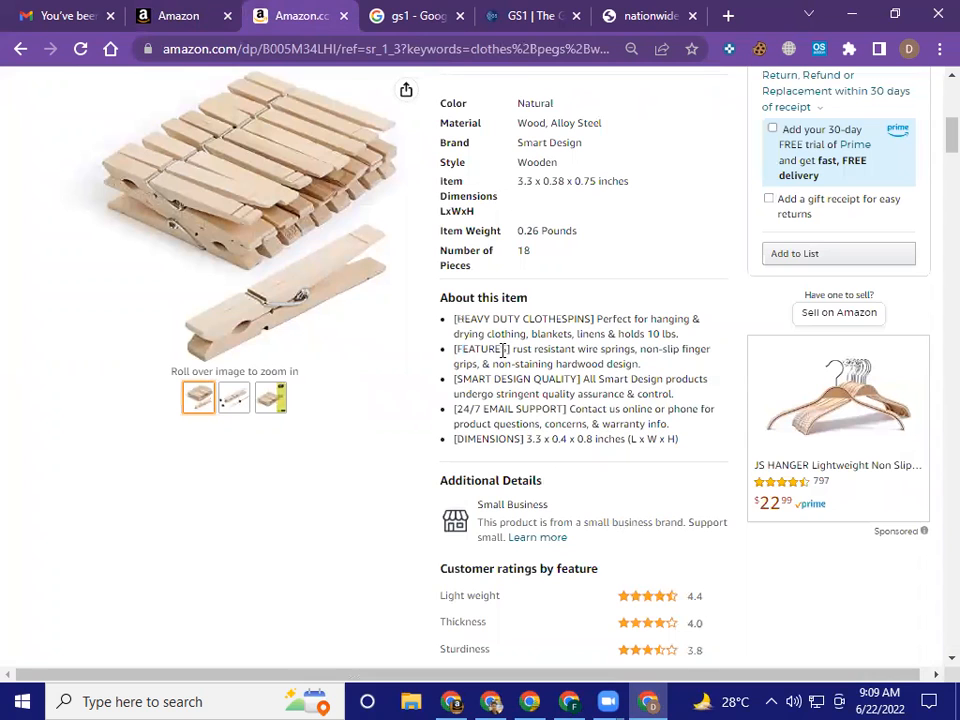
{"action": "left_click_drag", "start_coordinate": [508, 350], "coordinate": [453, 355]}
{"action": "key", "text": "ctrl+c"}
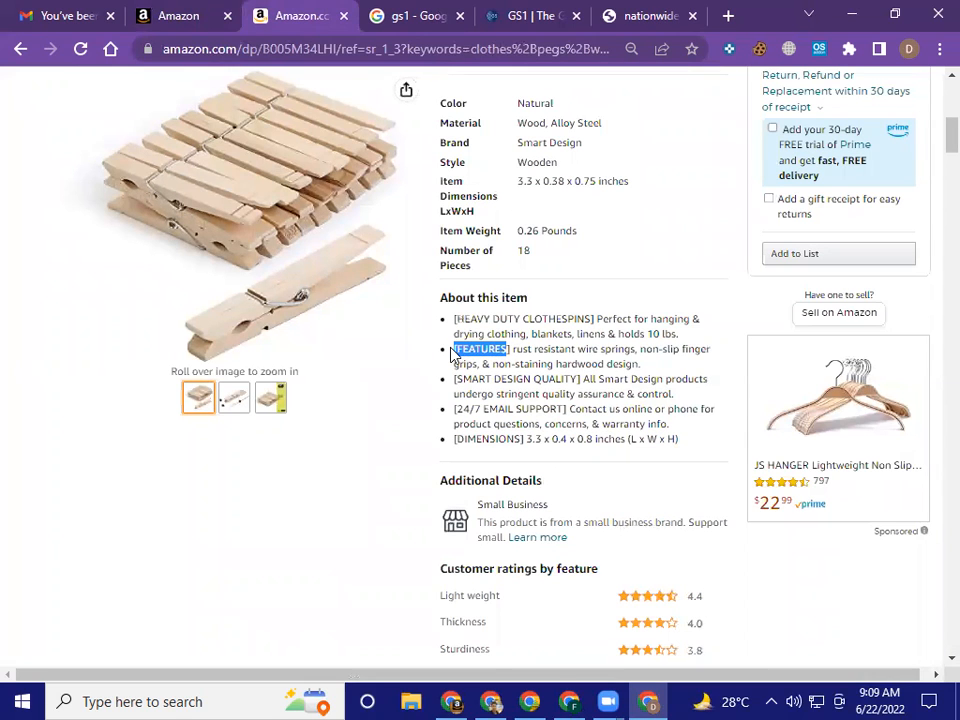
{"action": "left_click", "coordinate": [200, 18]}
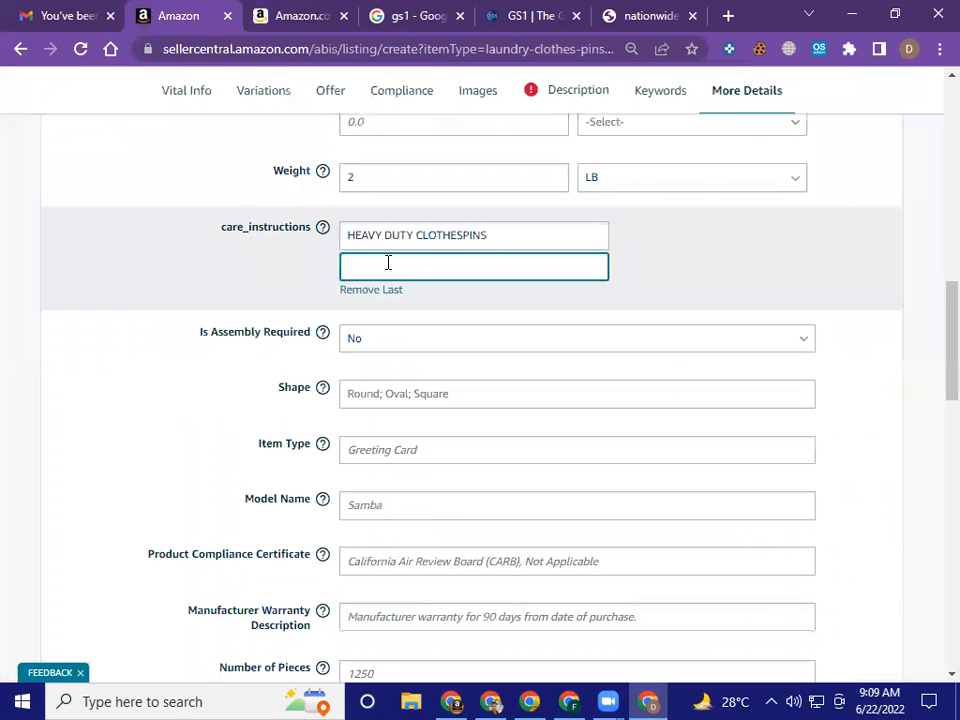
{"action": "key", "text": "ctrl+v"}
{"action": "left_click", "coordinate": [637, 294]}
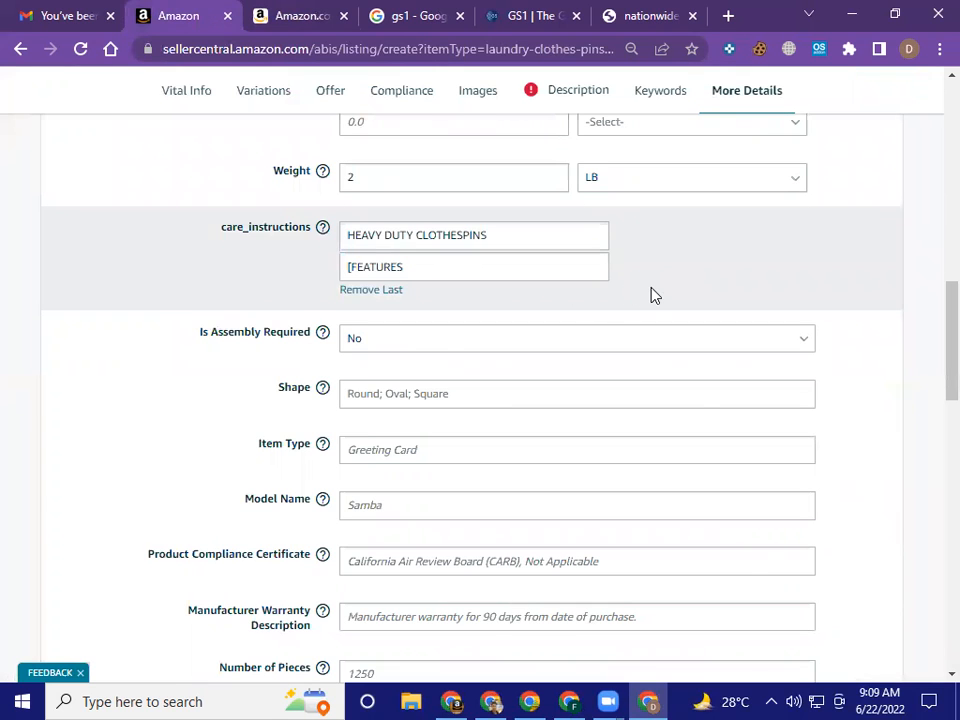
Review the opening More Details fields, from GTIN Exemption Reason through Manufacturer Part Number and Model Number to the Style Name options
{"action": "scroll", "coordinate": [652, 294], "scroll_direction": "up", "scroll_amount": 10}
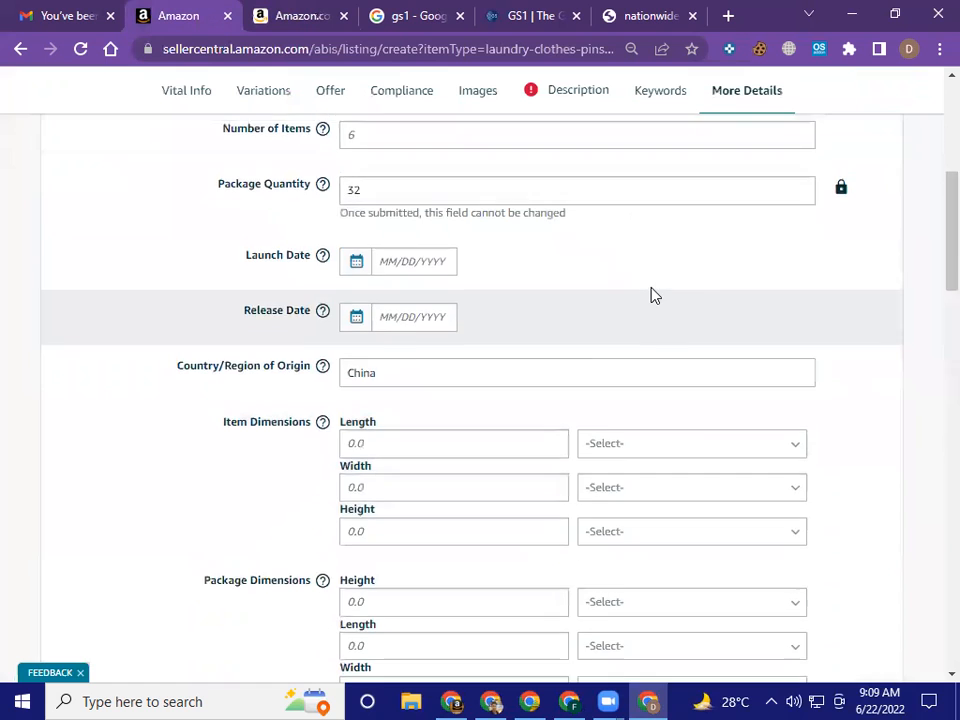
{"action": "scroll", "coordinate": [651, 295], "scroll_direction": "up", "scroll_amount": 5}
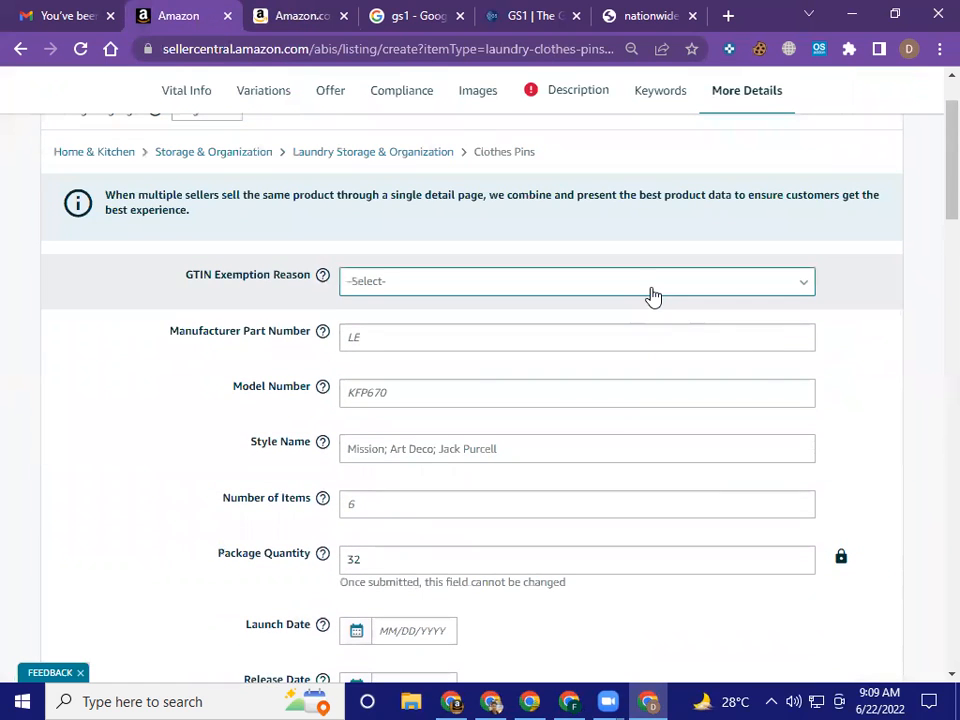
{"action": "scroll", "coordinate": [652, 297], "scroll_direction": "down", "scroll_amount": 1}
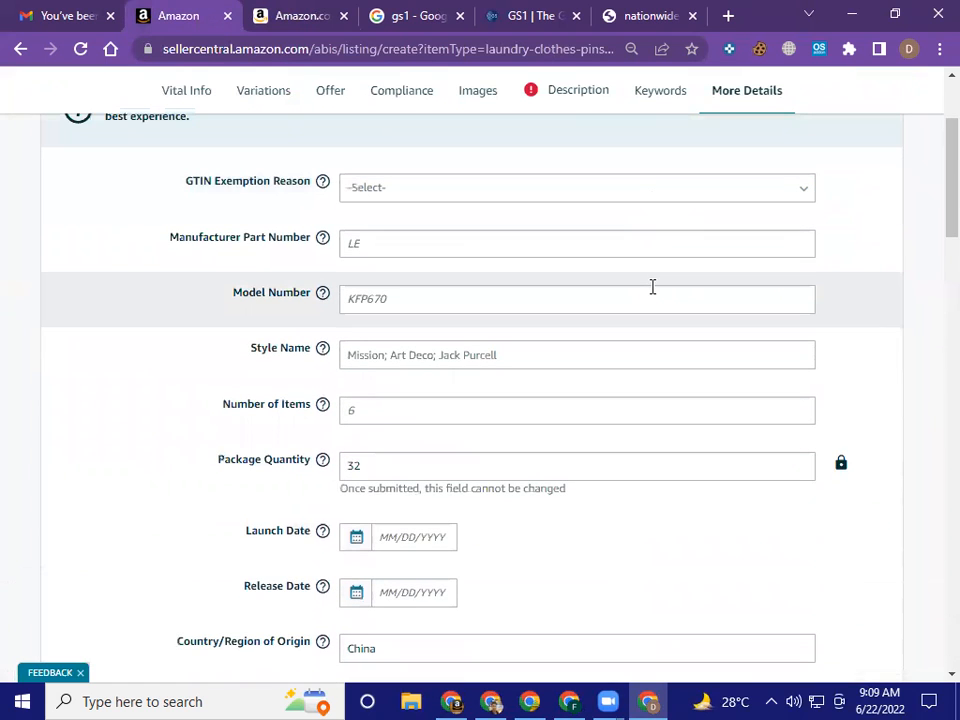
{"action": "scroll", "coordinate": [652, 287], "scroll_direction": "down", "scroll_amount": 3}
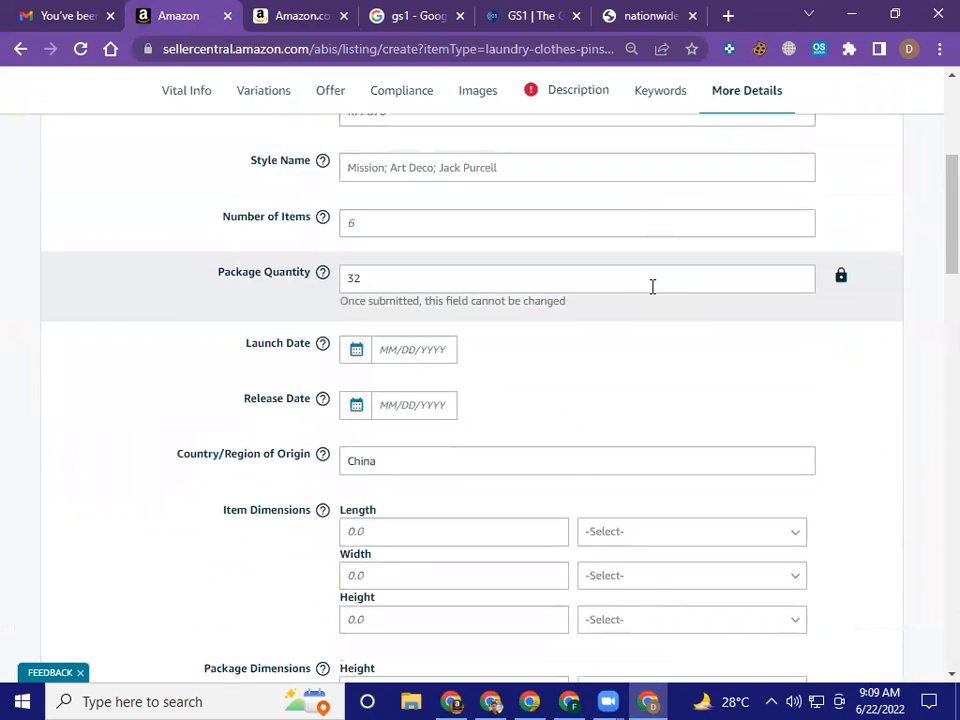
{"action": "scroll", "coordinate": [651, 290], "scroll_direction": "up", "scroll_amount": 3}
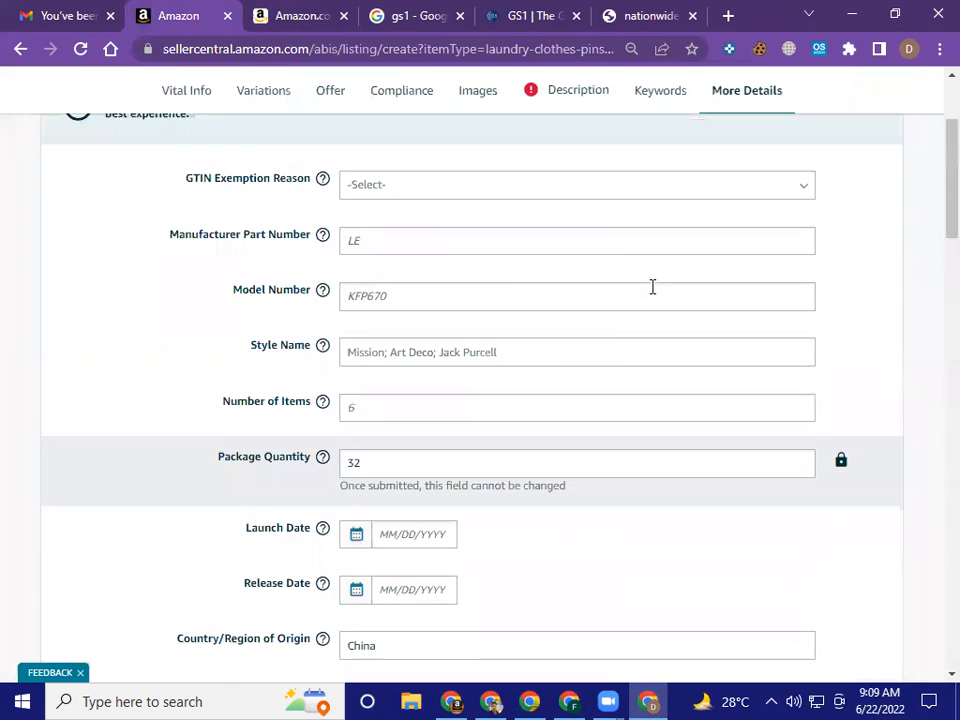
{"action": "left_click", "coordinate": [497, 243]}
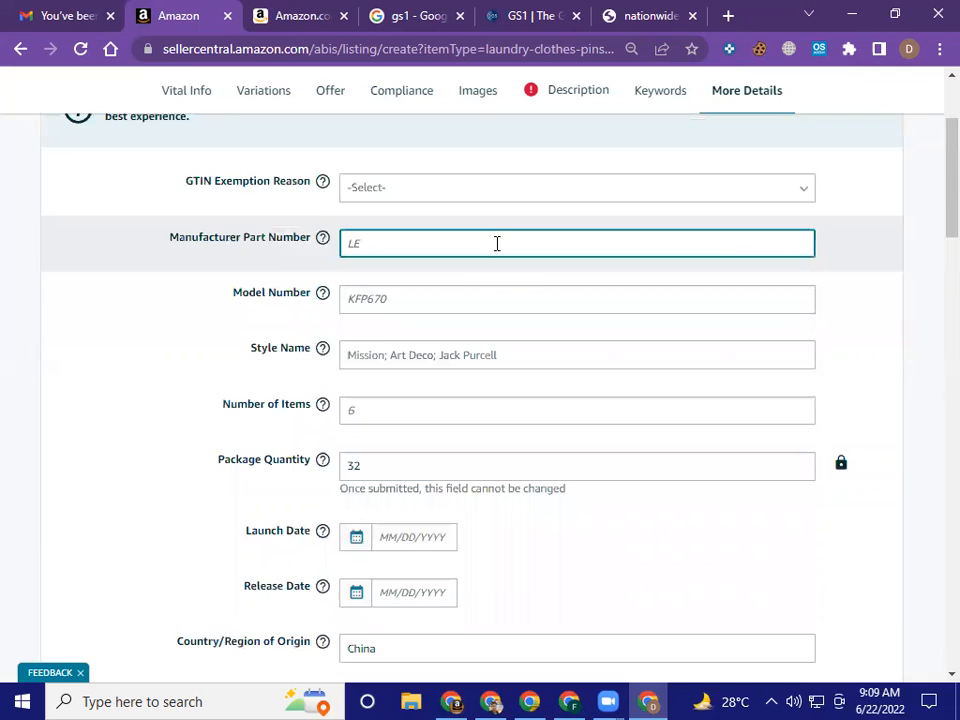
{"action": "scroll", "coordinate": [497, 243], "scroll_direction": "down", "scroll_amount": 1}
{"action": "left_click", "coordinate": [450, 206]}
{"action": "left_click", "coordinate": [381, 148]}
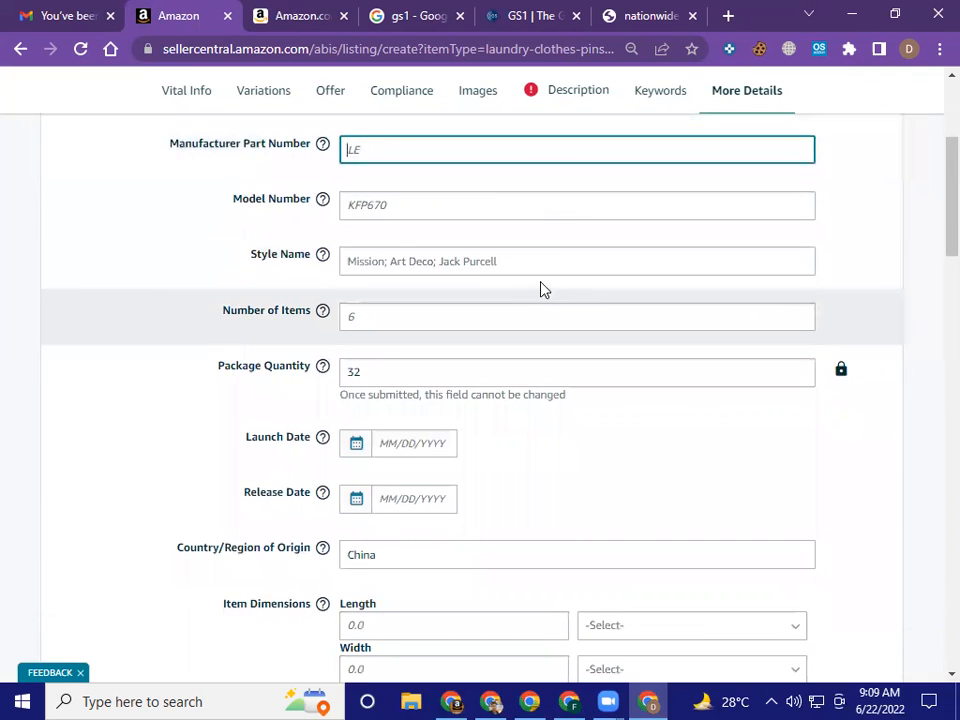
{"action": "left_click", "coordinate": [507, 264]}
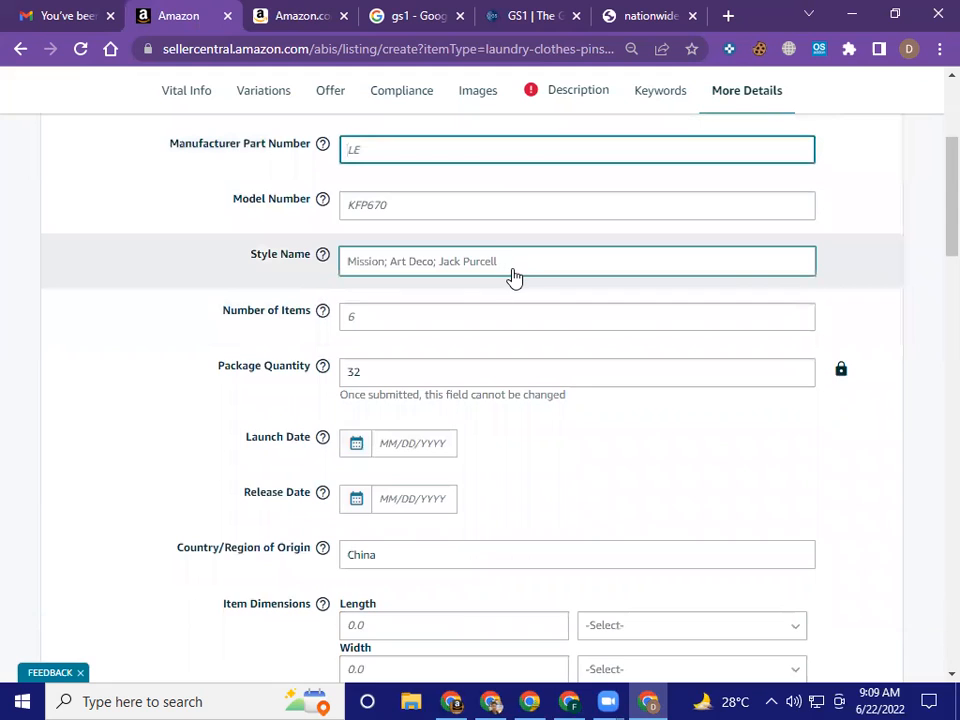
{"action": "left_click", "coordinate": [513, 277]}
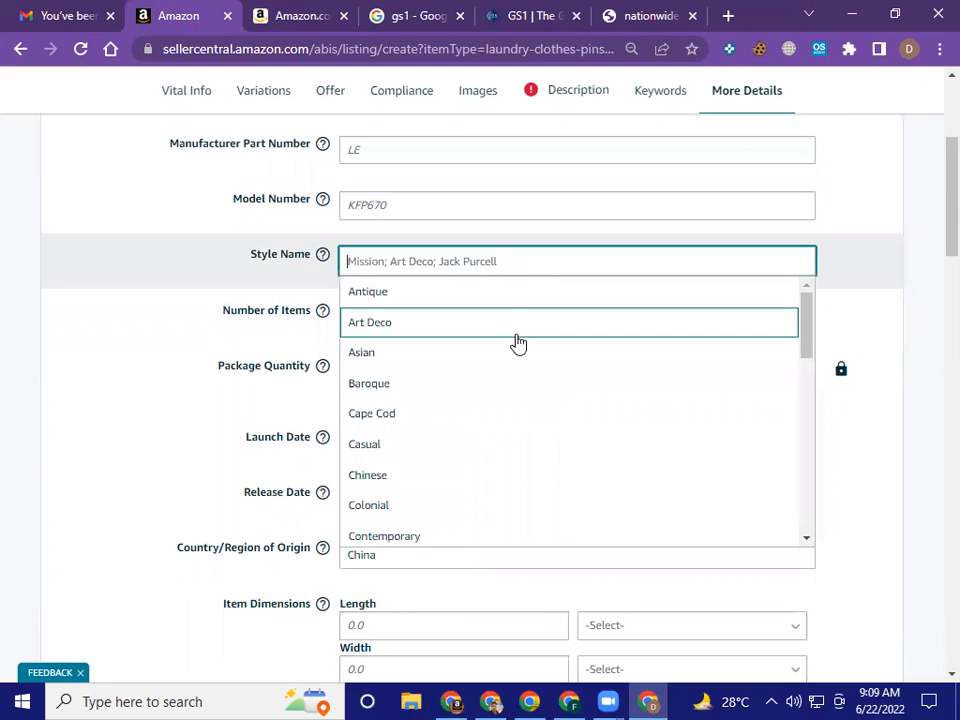
{"action": "left_click", "coordinate": [880, 385]}
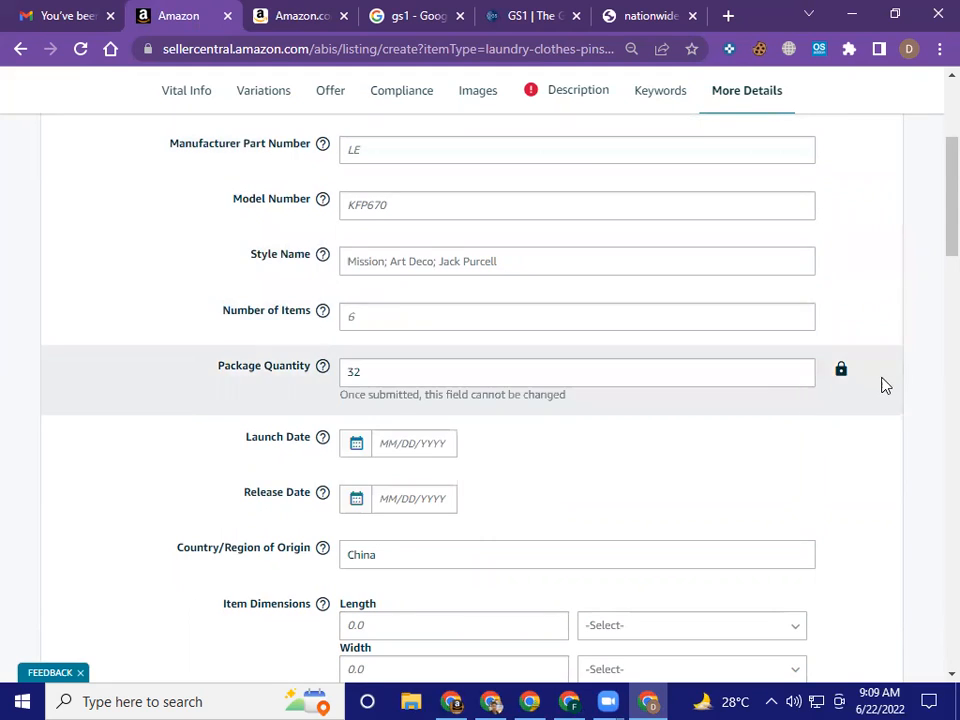
Check the Package Quantity entry, then review the dimensions, weight, care instructions and assembly fields
{"action": "scroll", "coordinate": [838, 398], "scroll_direction": "down", "scroll_amount": 2}
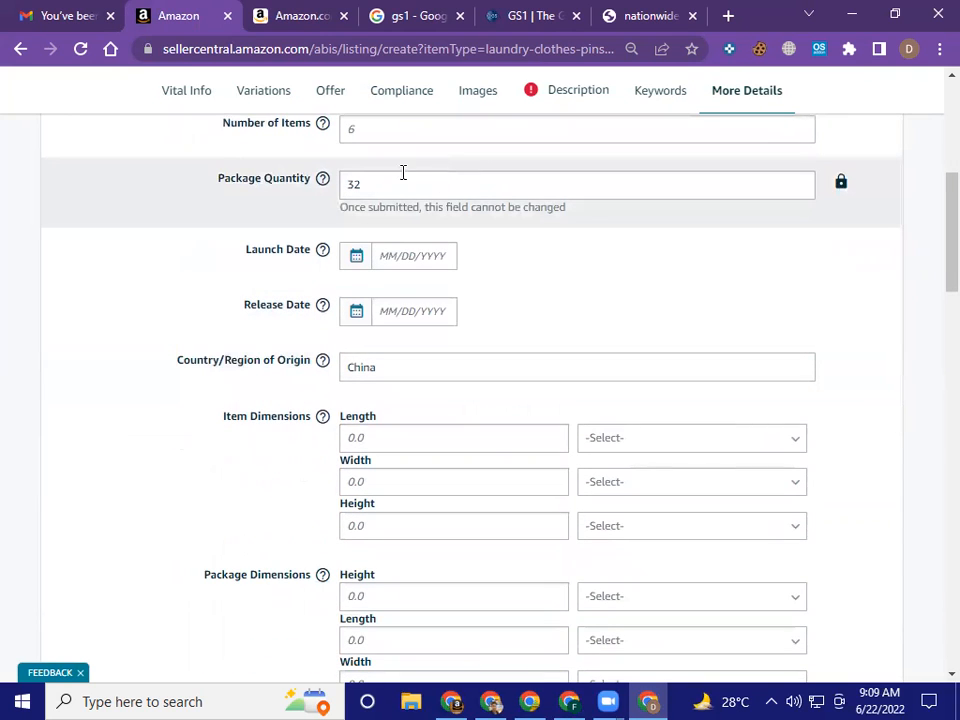
{"action": "left_click_drag", "start_coordinate": [372, 181], "coordinate": [341, 182]}
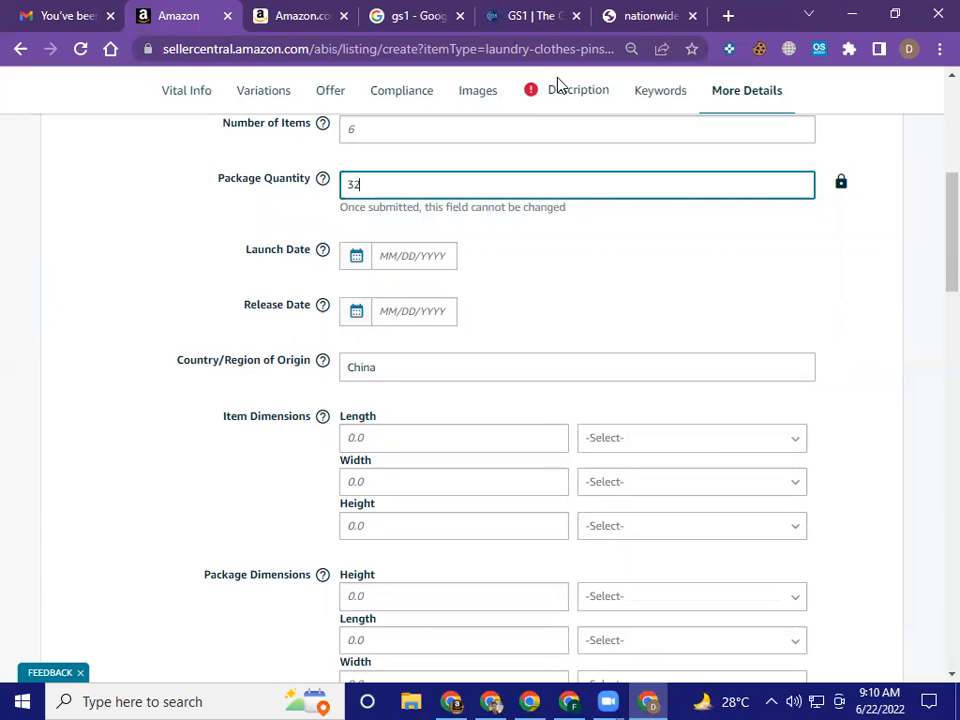
{"action": "left_click", "coordinate": [716, 266]}
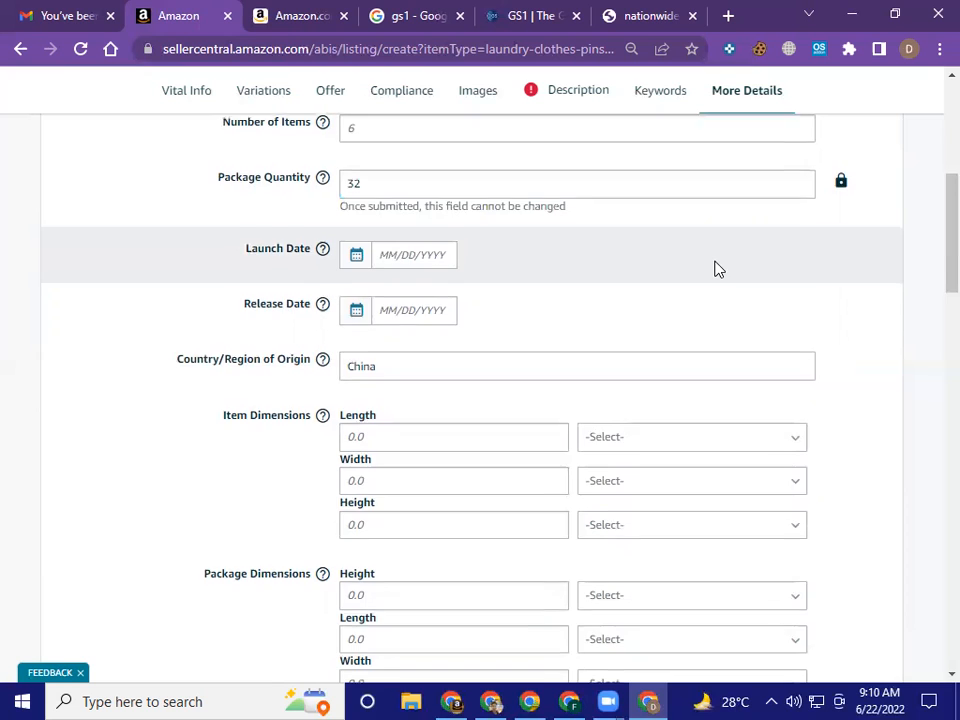
{"action": "scroll", "coordinate": [716, 268], "scroll_direction": "down", "scroll_amount": 1}
{"action": "scroll", "coordinate": [716, 268], "scroll_direction": "down", "scroll_amount": 4}
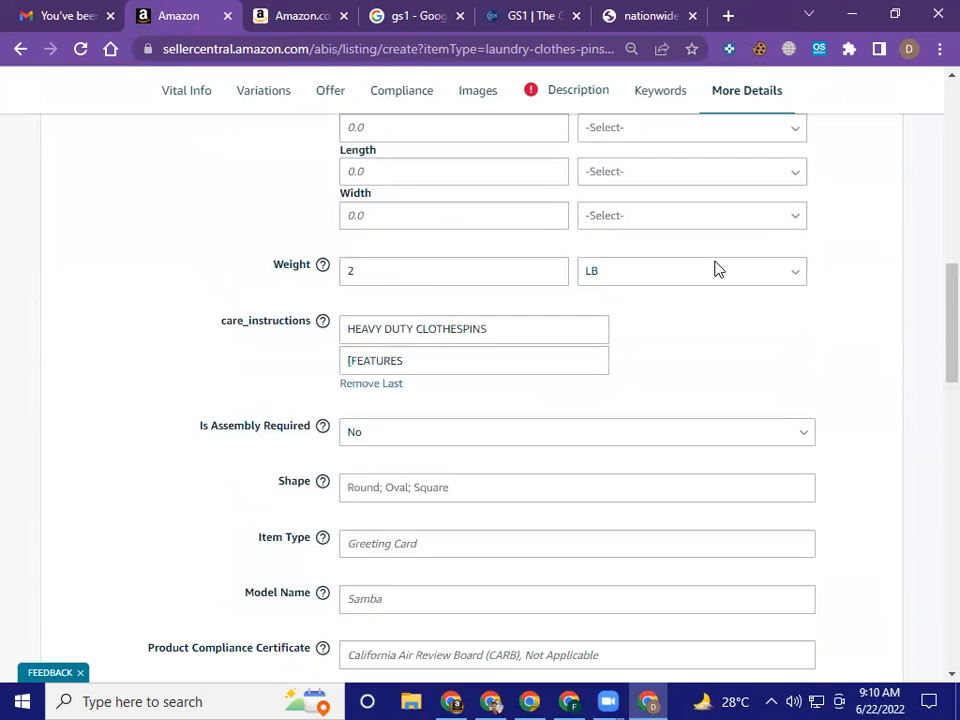
{"action": "scroll", "coordinate": [720, 304], "scroll_direction": "down", "scroll_amount": 2}
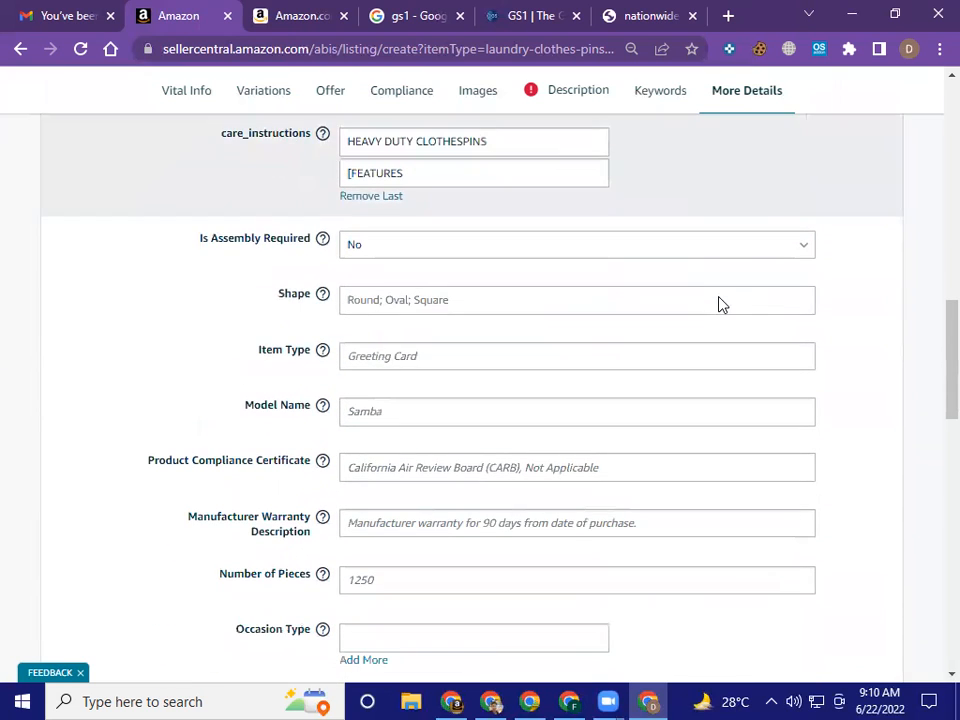
{"action": "scroll", "coordinate": [722, 304], "scroll_direction": "down", "scroll_amount": 1}
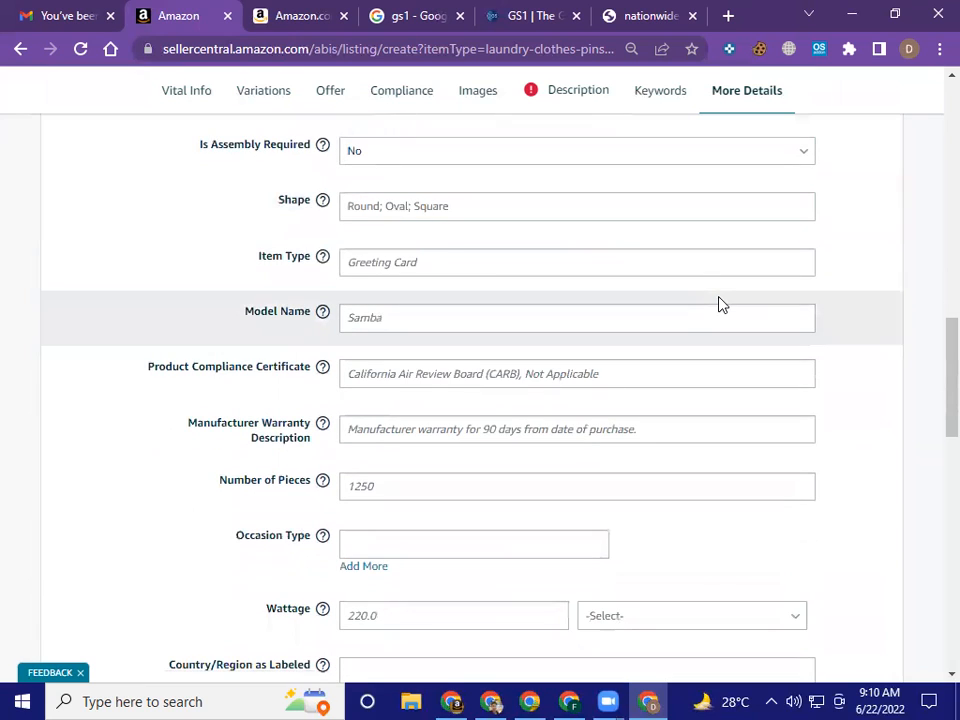
Go past the model, compliance certificate and warranty fields and set Number of Pieces to 32
{"action": "left_click", "coordinate": [718, 317]}
{"action": "scroll", "coordinate": [715, 348], "scroll_direction": "down", "scroll_amount": 1}
{"action": "left_click", "coordinate": [611, 279]}
{"action": "left_click", "coordinate": [611, 341]}
{"action": "left_click", "coordinate": [624, 389]}
{"action": "scroll", "coordinate": [624, 388], "scroll_direction": "down", "scroll_amount": 1}
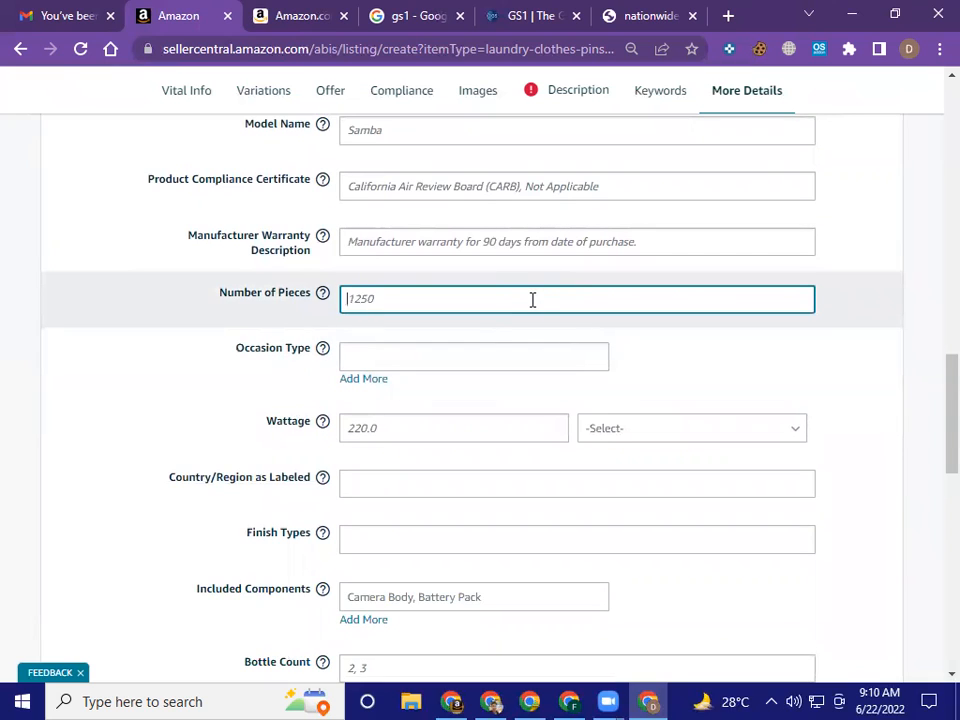
{"action": "left_click", "coordinate": [812, 342]}
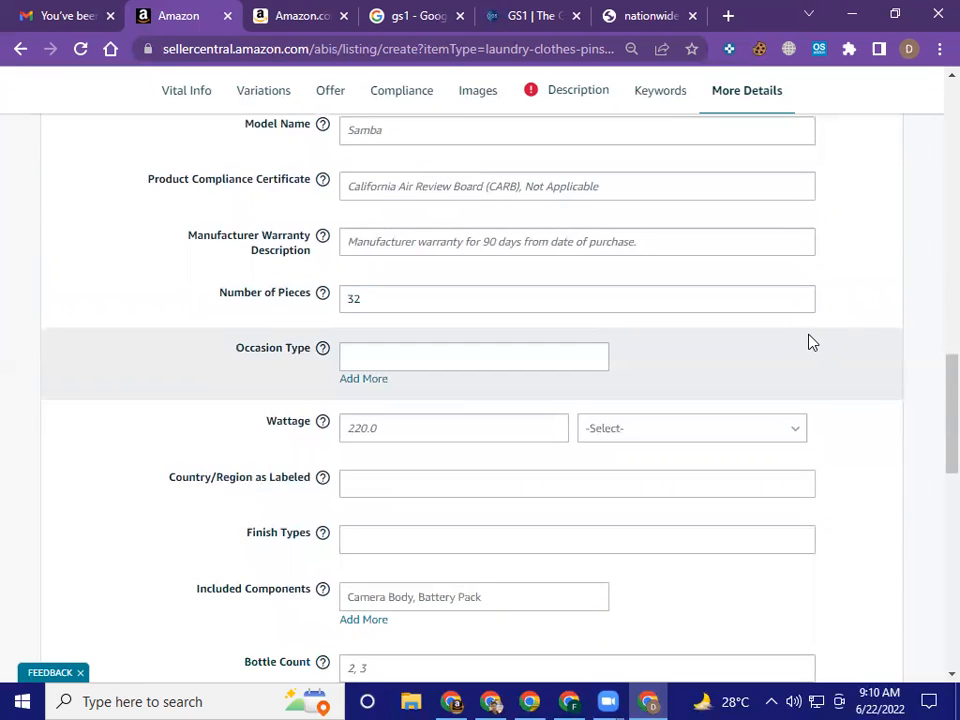
Expand Occasion Type to five entry fields
{"action": "left_click", "coordinate": [360, 380]}
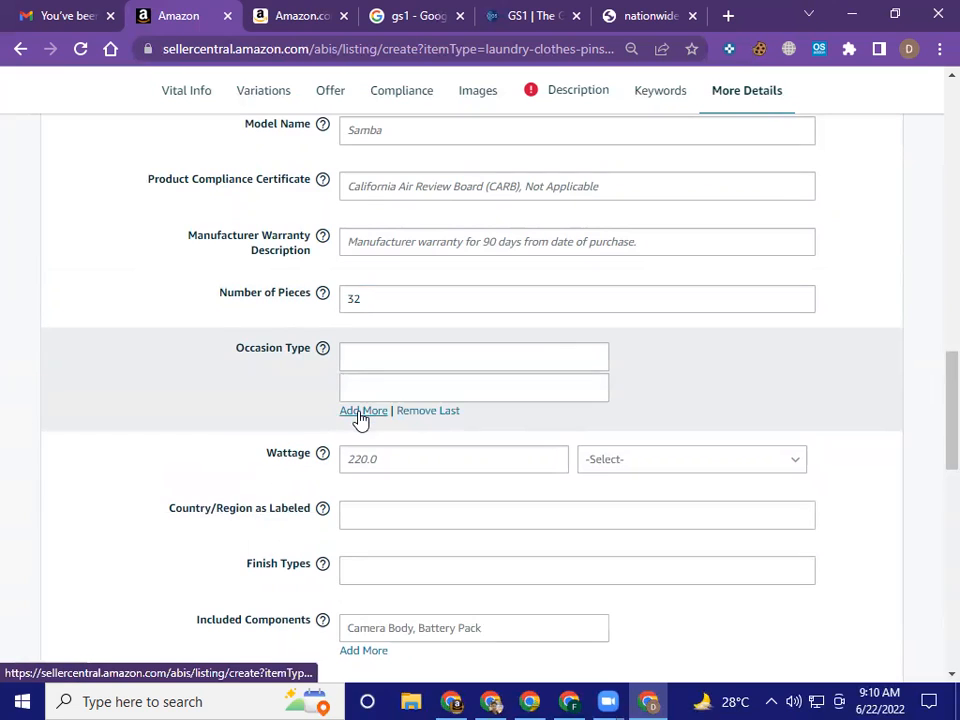
{"action": "left_click", "coordinate": [361, 413]}
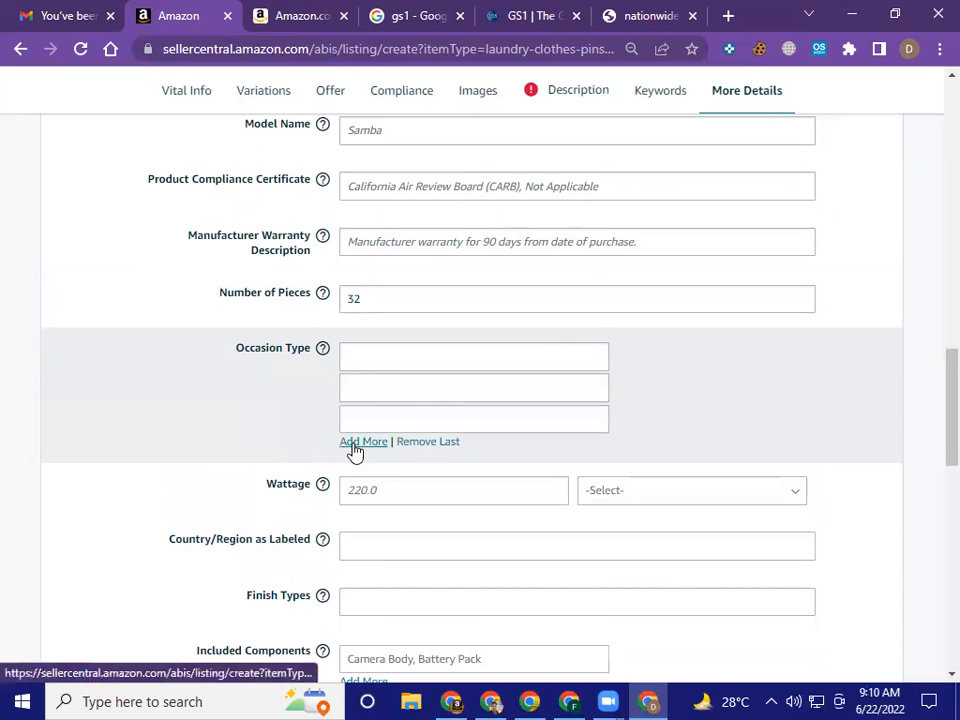
{"action": "left_click", "coordinate": [356, 442]}
{"action": "left_click", "coordinate": [364, 474]}
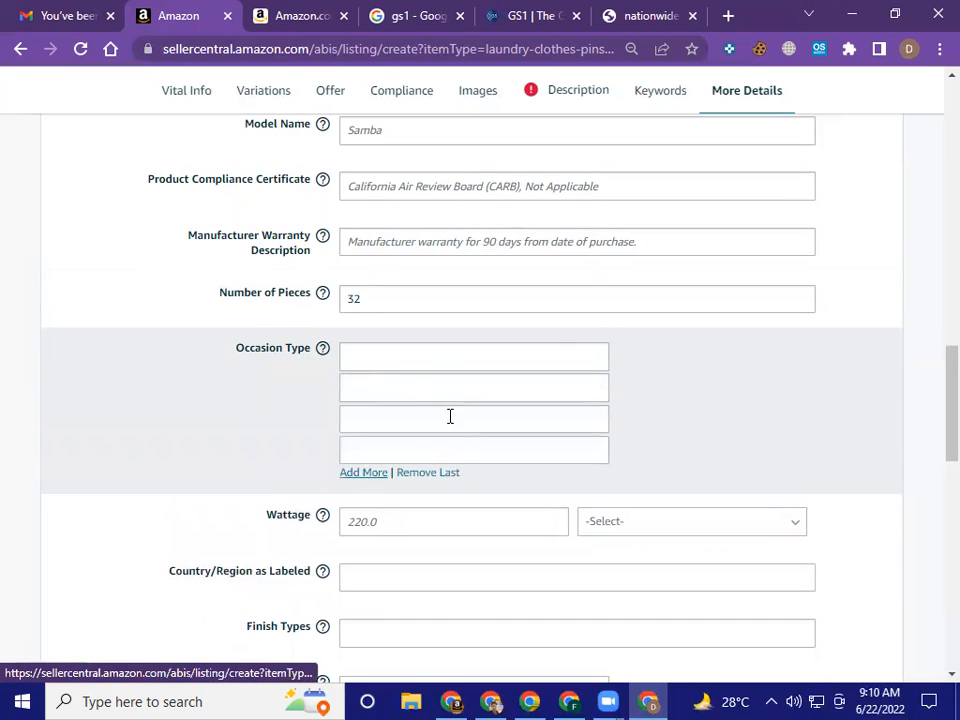
Examine the remaining More Details fields, from Wattage and Country/Region as Labeled through Additional Features to Material/Fabric Regulations
{"action": "scroll", "coordinate": [450, 416], "scroll_direction": "down", "scroll_amount": 3}
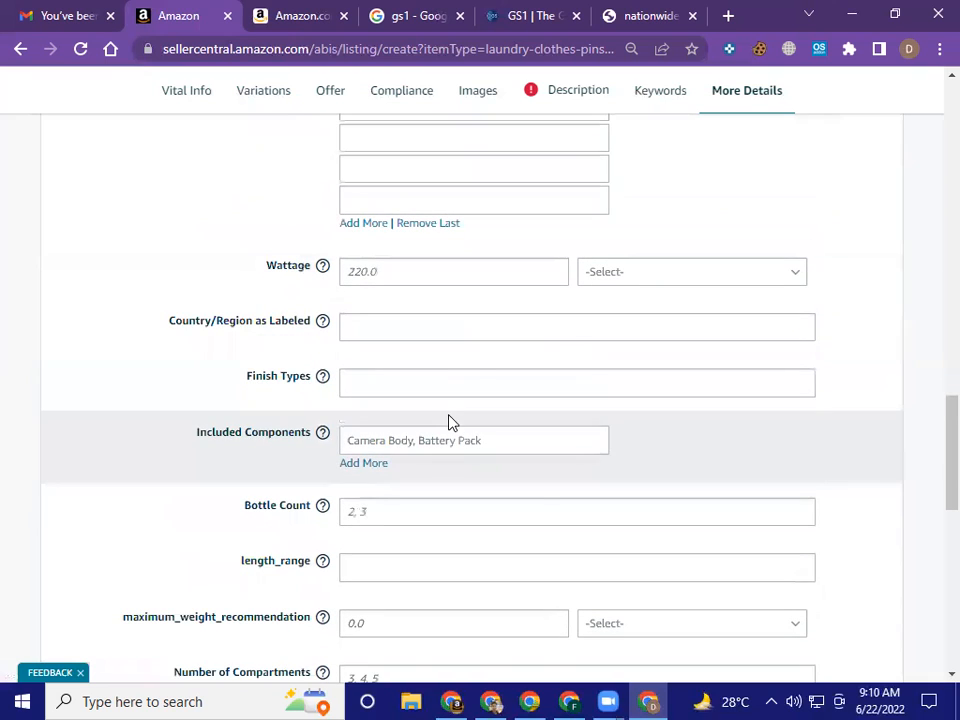
{"action": "left_click", "coordinate": [522, 338]}
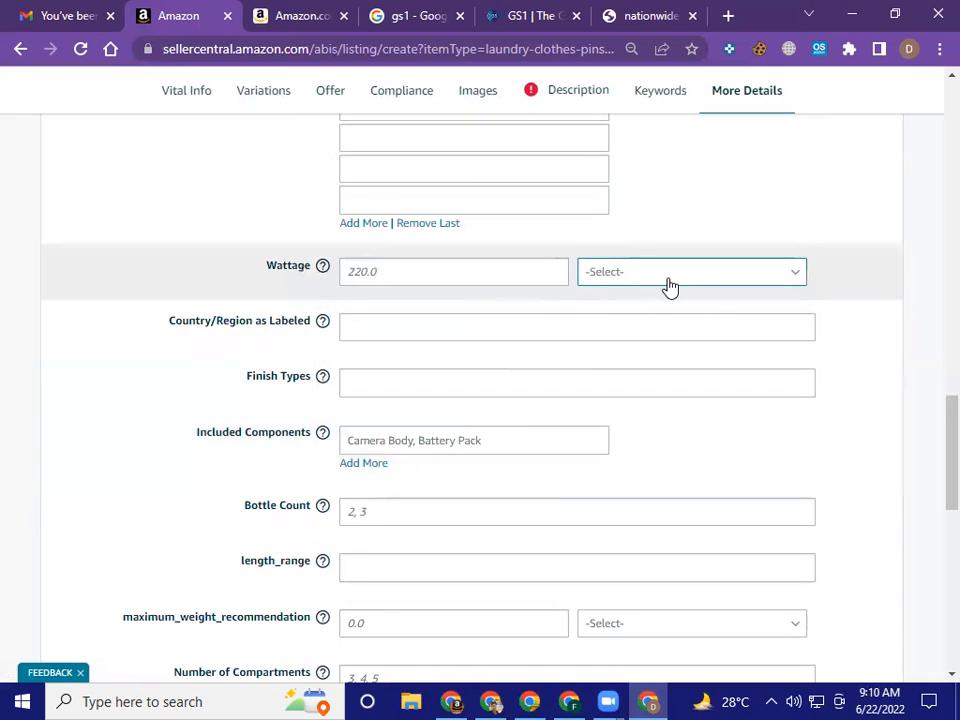
{"action": "left_click", "coordinate": [670, 285]}
{"action": "scroll", "coordinate": [613, 354], "scroll_direction": "down", "scroll_amount": 2}
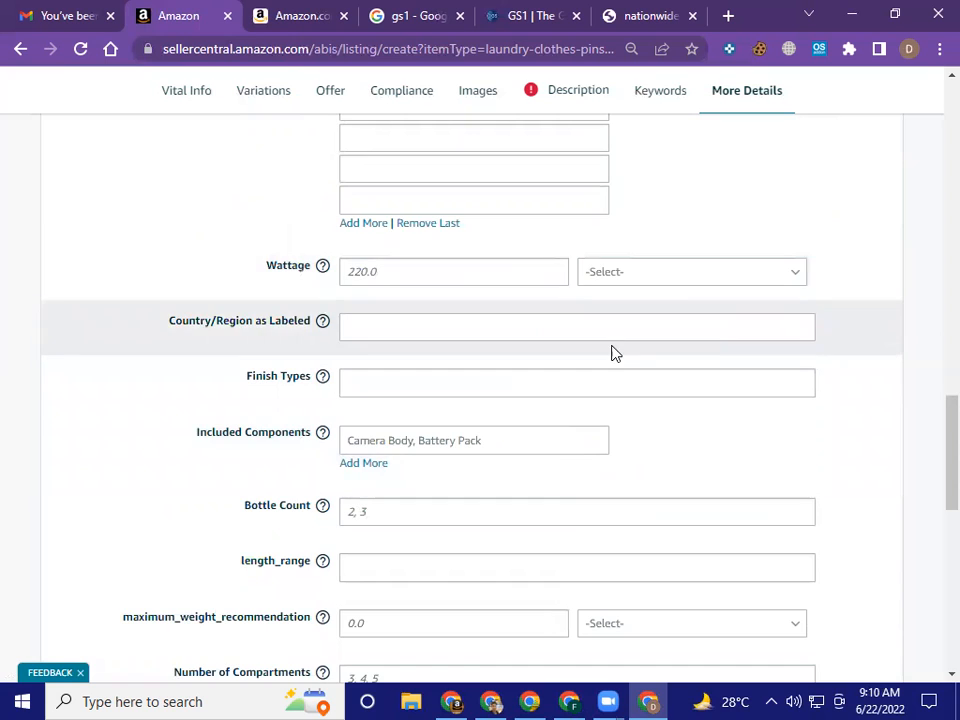
{"action": "scroll", "coordinate": [613, 355], "scroll_direction": "down", "scroll_amount": 1}
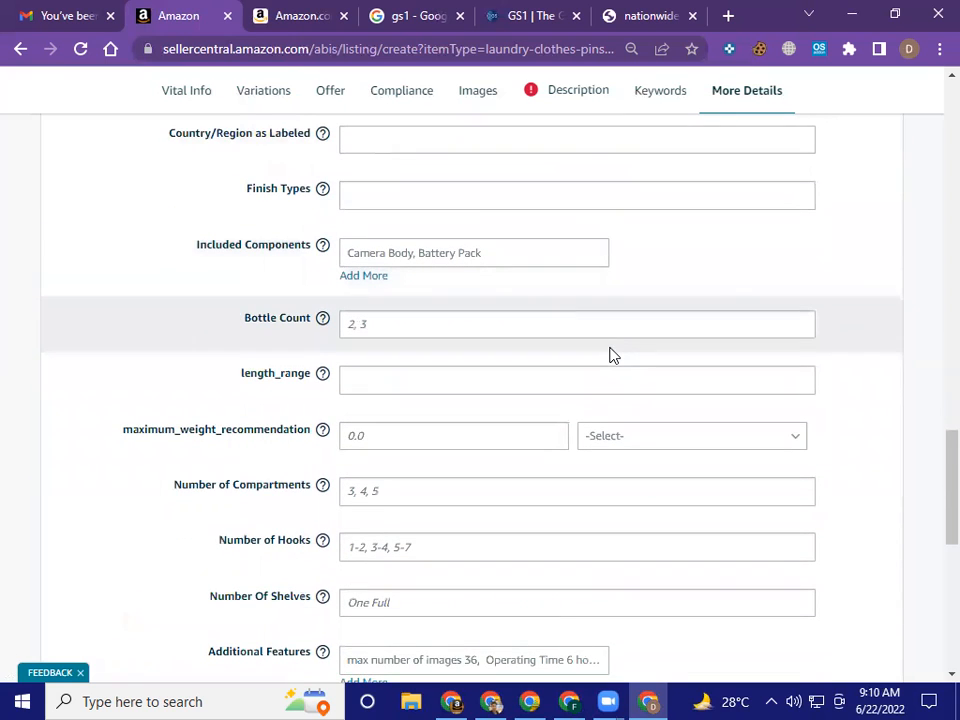
{"action": "scroll", "coordinate": [517, 329], "scroll_direction": "down", "scroll_amount": 1}
{"action": "scroll", "coordinate": [517, 330], "scroll_direction": "down", "scroll_amount": 1}
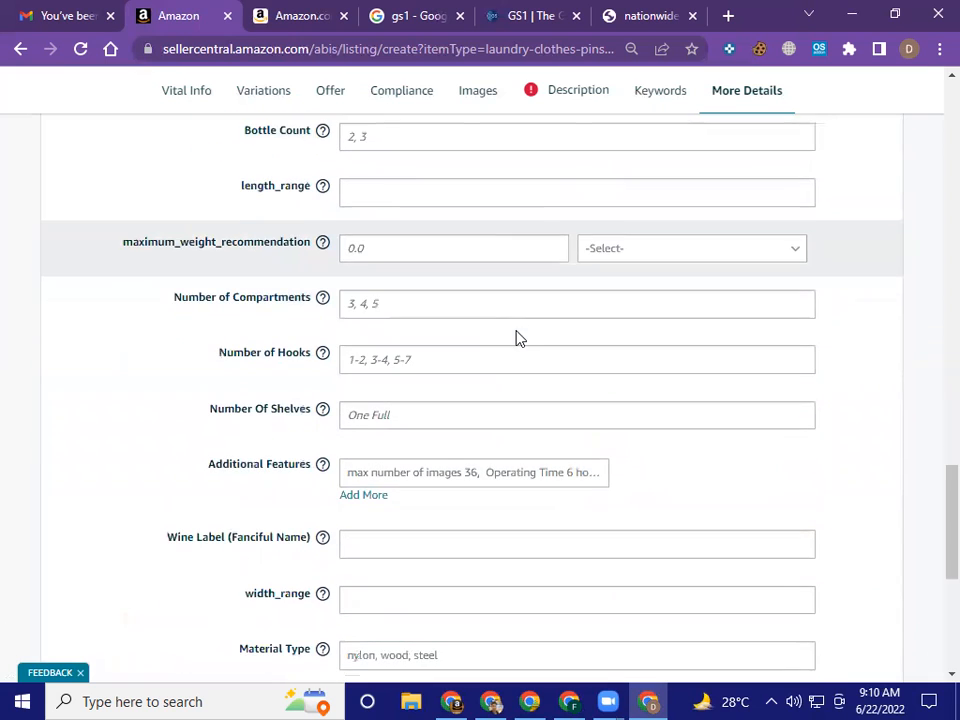
{"action": "scroll", "coordinate": [517, 336], "scroll_direction": "down", "scroll_amount": 1}
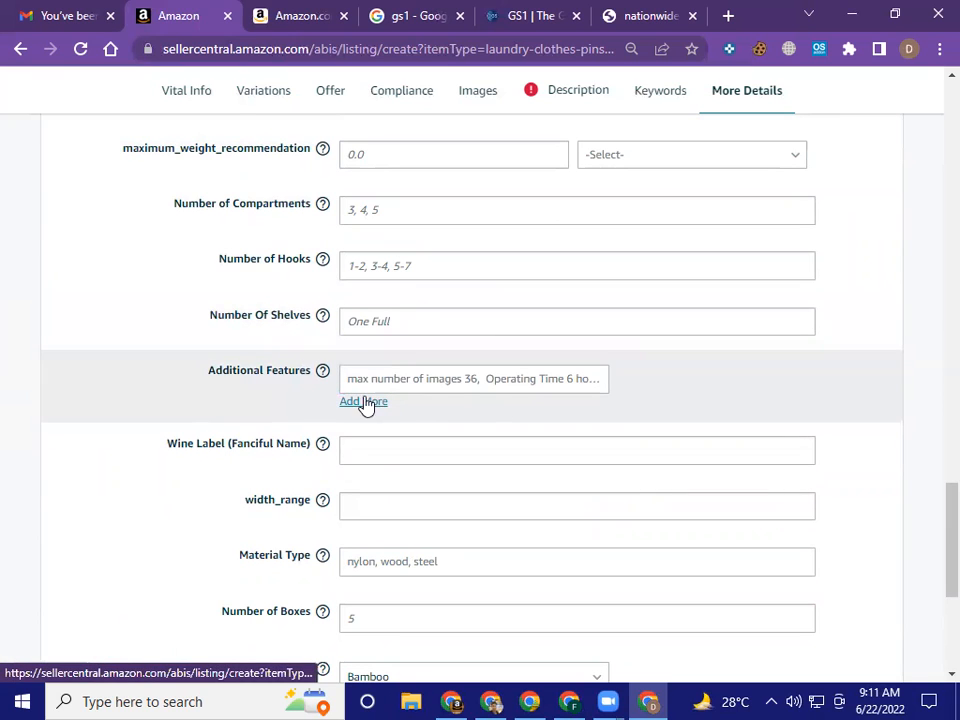
{"action": "scroll", "coordinate": [615, 409], "scroll_direction": "down", "scroll_amount": 2}
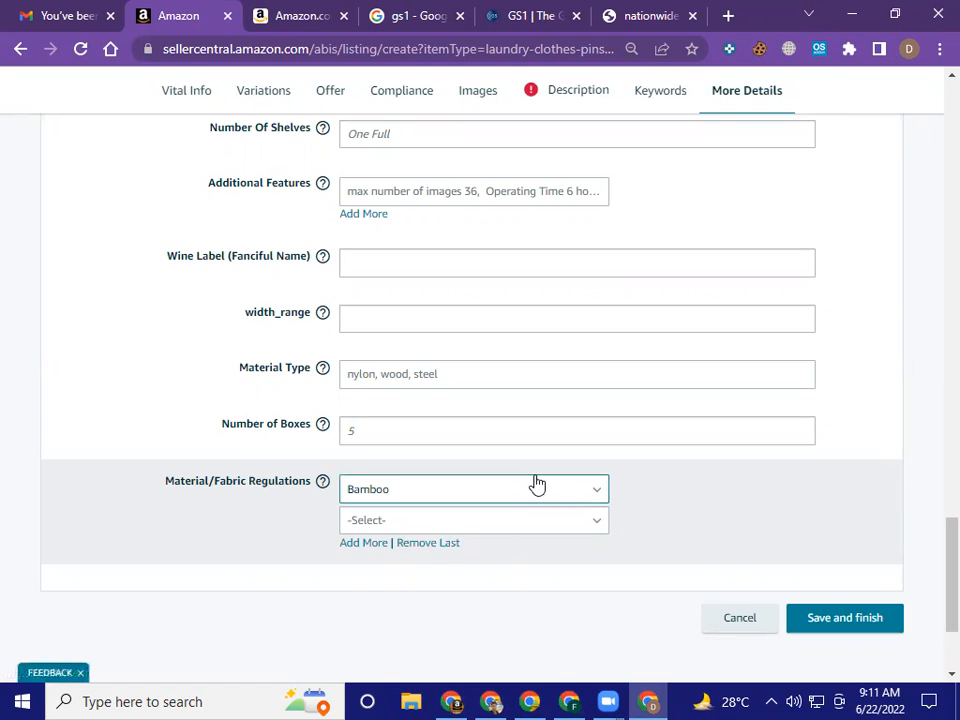
Expand Additional Features to five entry fields
{"action": "scroll", "coordinate": [537, 484], "scroll_direction": "up", "scroll_amount": 2}
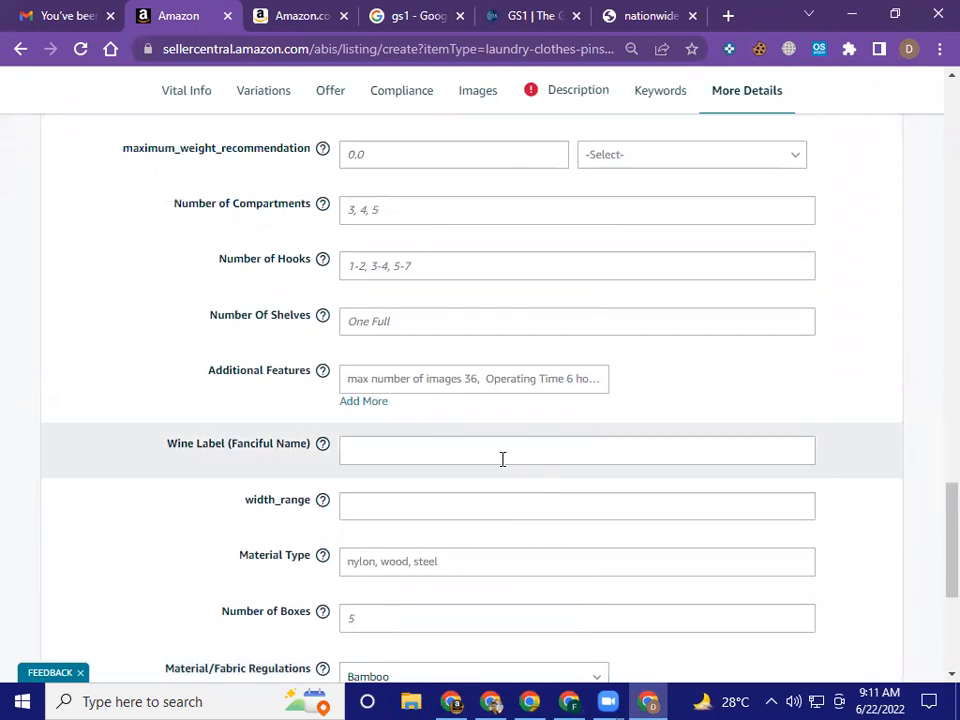
{"action": "left_click", "coordinate": [361, 405]}
{"action": "left_click", "coordinate": [358, 436]}
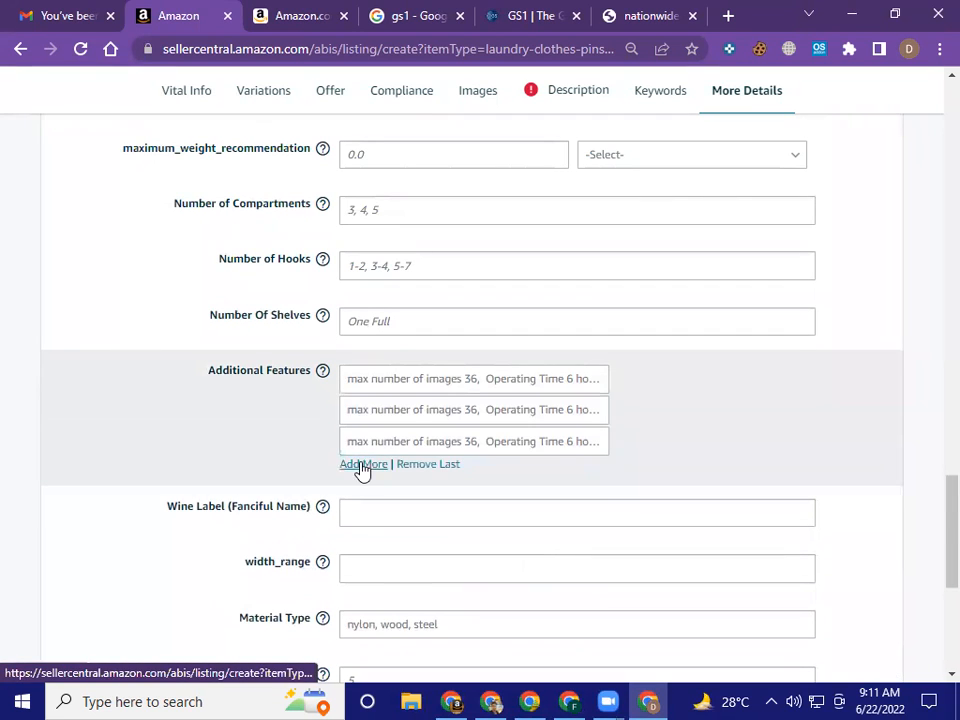
{"action": "left_click", "coordinate": [362, 466]}
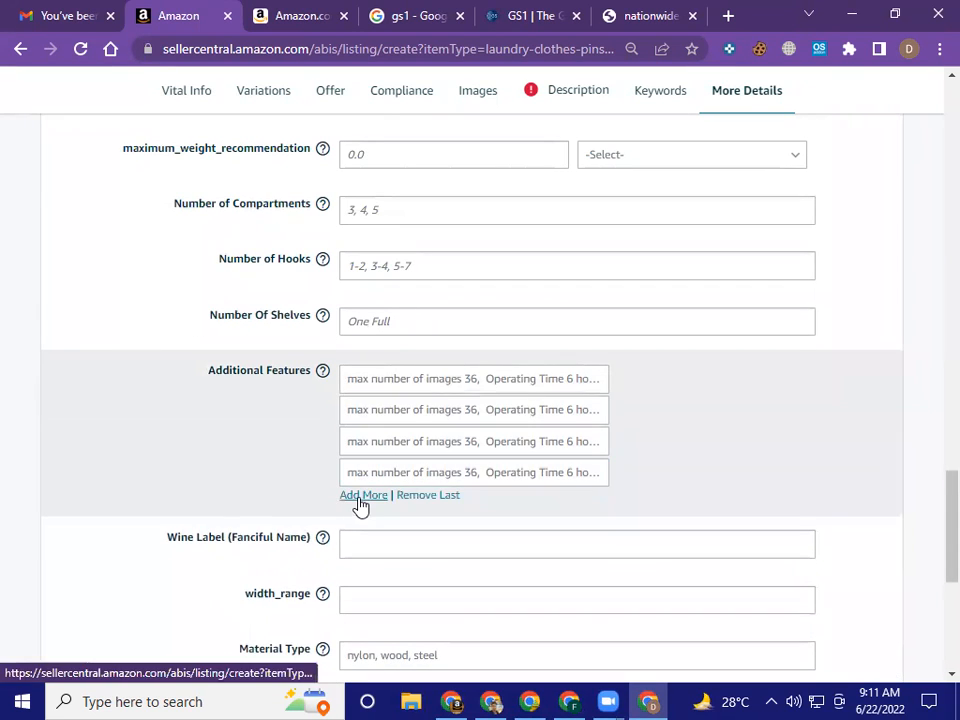
{"action": "left_click", "coordinate": [361, 500]}
Expand Included Components to four entry fields
{"action": "scroll", "coordinate": [443, 515], "scroll_direction": "up", "scroll_amount": 2}
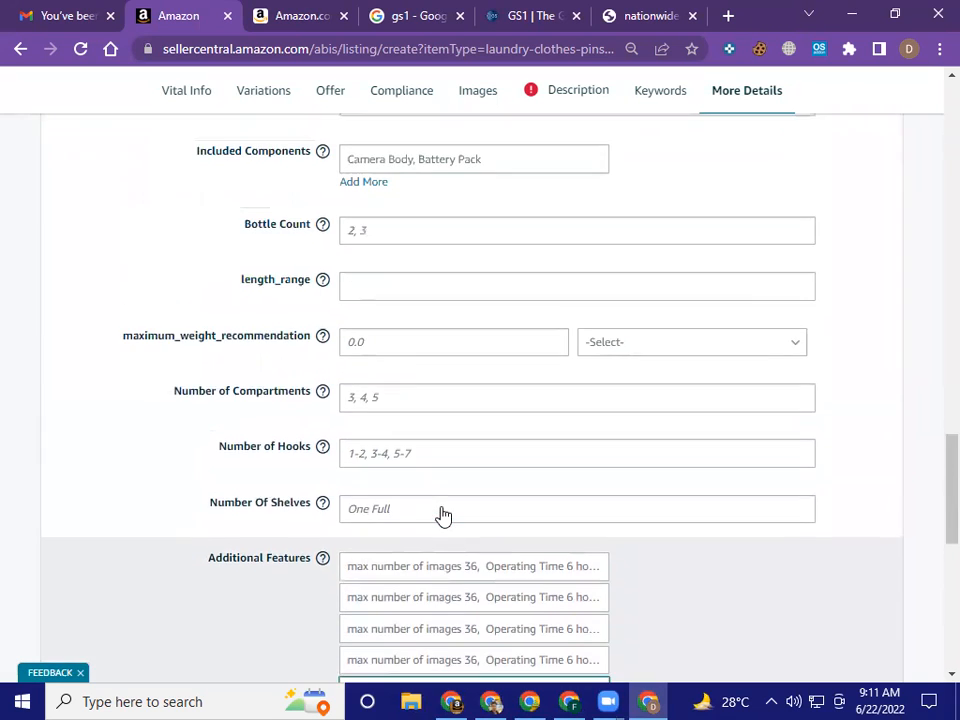
{"action": "scroll", "coordinate": [441, 514], "scroll_direction": "up", "scroll_amount": 2}
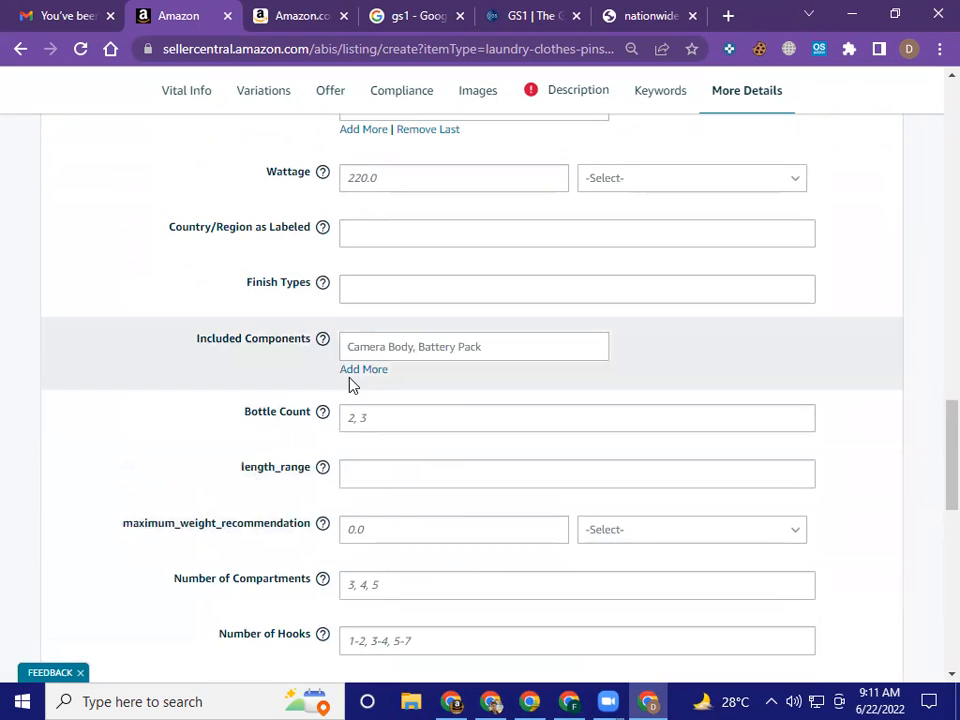
{"action": "left_click", "coordinate": [354, 378]}
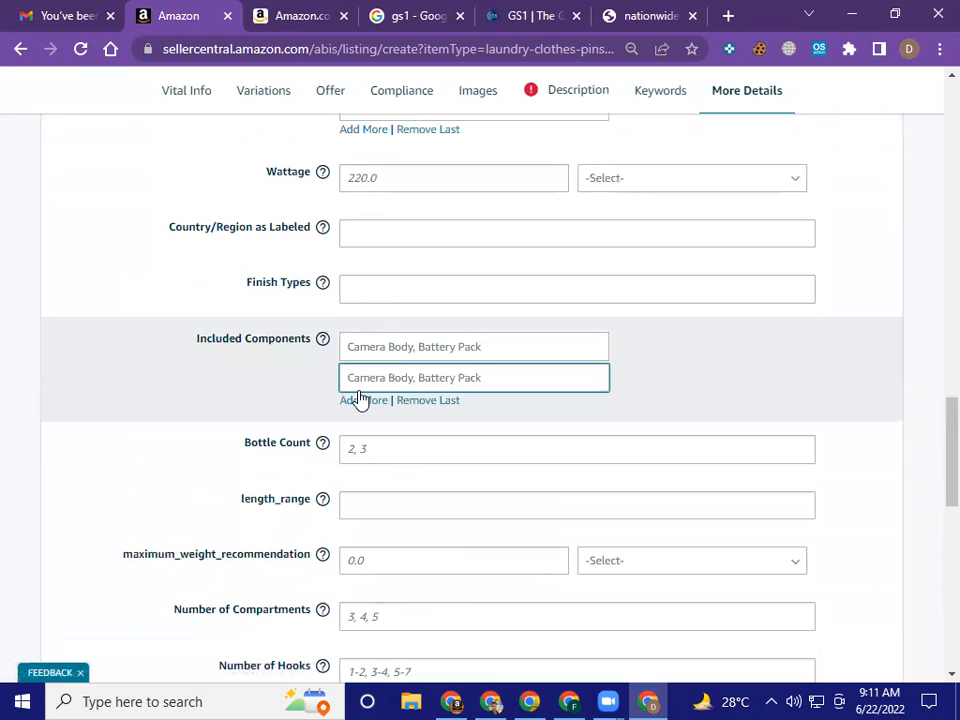
{"action": "left_click", "coordinate": [362, 400]}
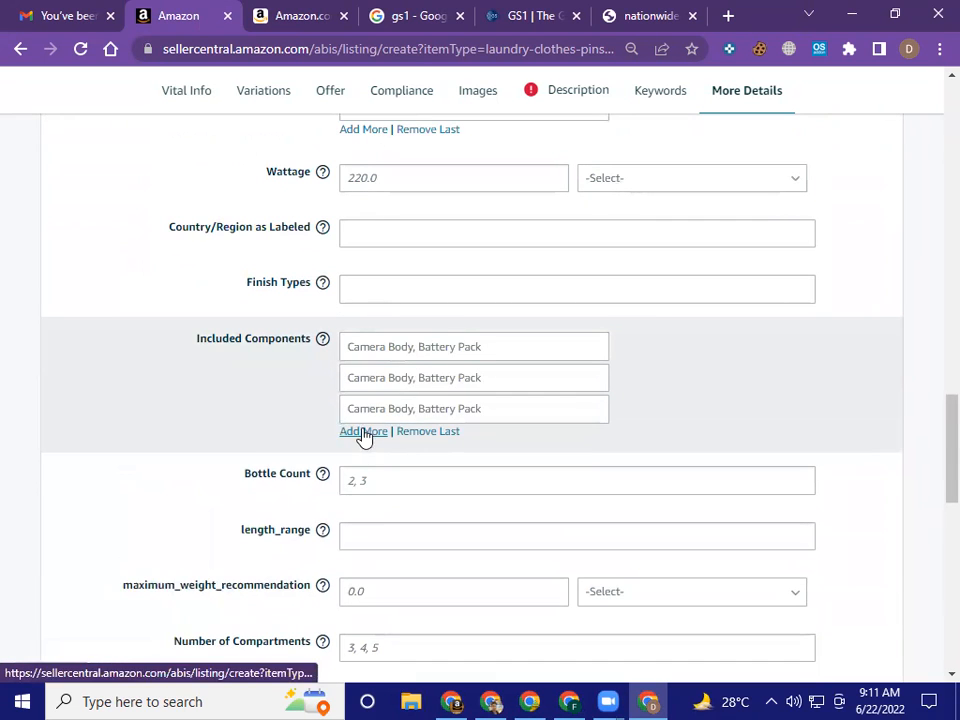
{"action": "left_click", "coordinate": [363, 437]}
Remove the second care_instructions entry, leaving only HEAVY DUTY CLOTHESPINS
{"action": "scroll", "coordinate": [516, 431], "scroll_direction": "up", "scroll_amount": 6}
{"action": "scroll", "coordinate": [517, 423], "scroll_direction": "down", "scroll_amount": 2}
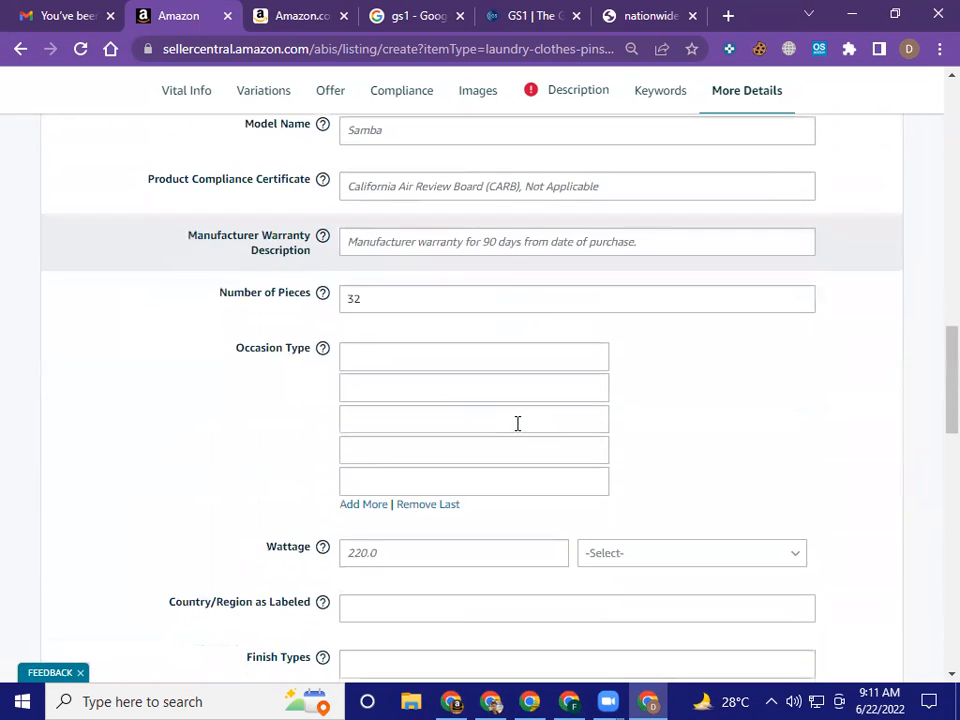
{"action": "scroll", "coordinate": [517, 423], "scroll_direction": "up", "scroll_amount": 2}
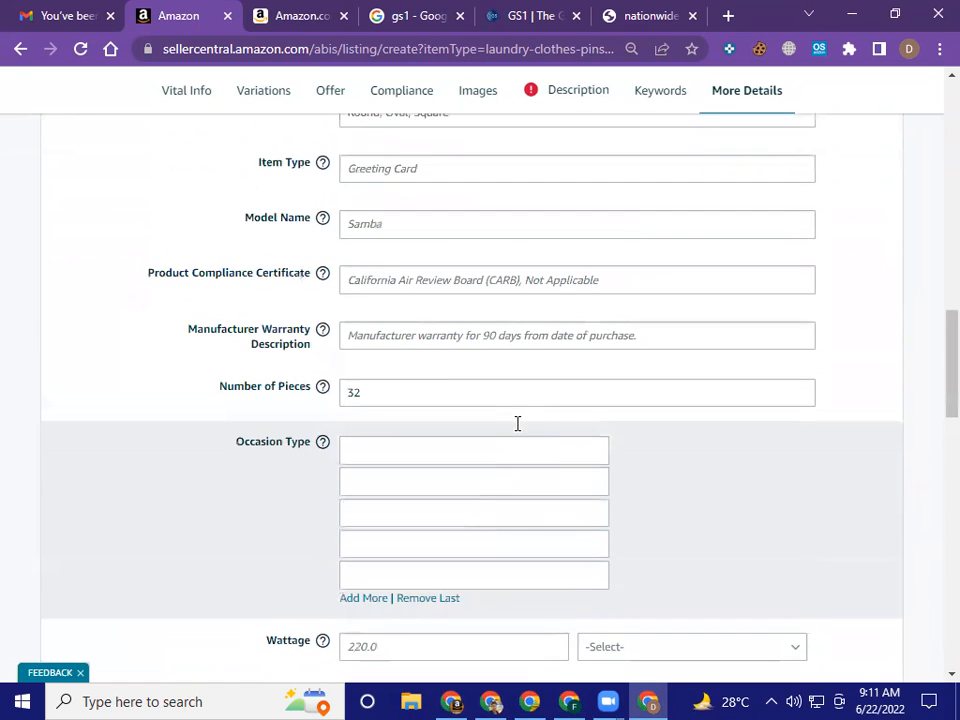
{"action": "scroll", "coordinate": [517, 423], "scroll_direction": "up", "scroll_amount": 8}
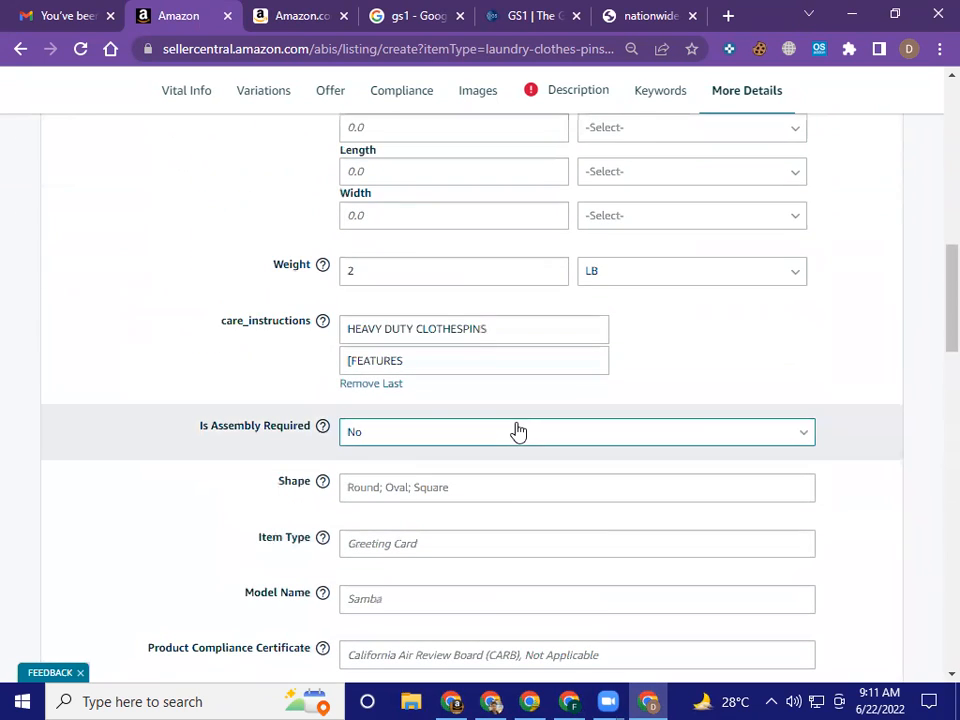
{"action": "left_click", "coordinate": [368, 385]}
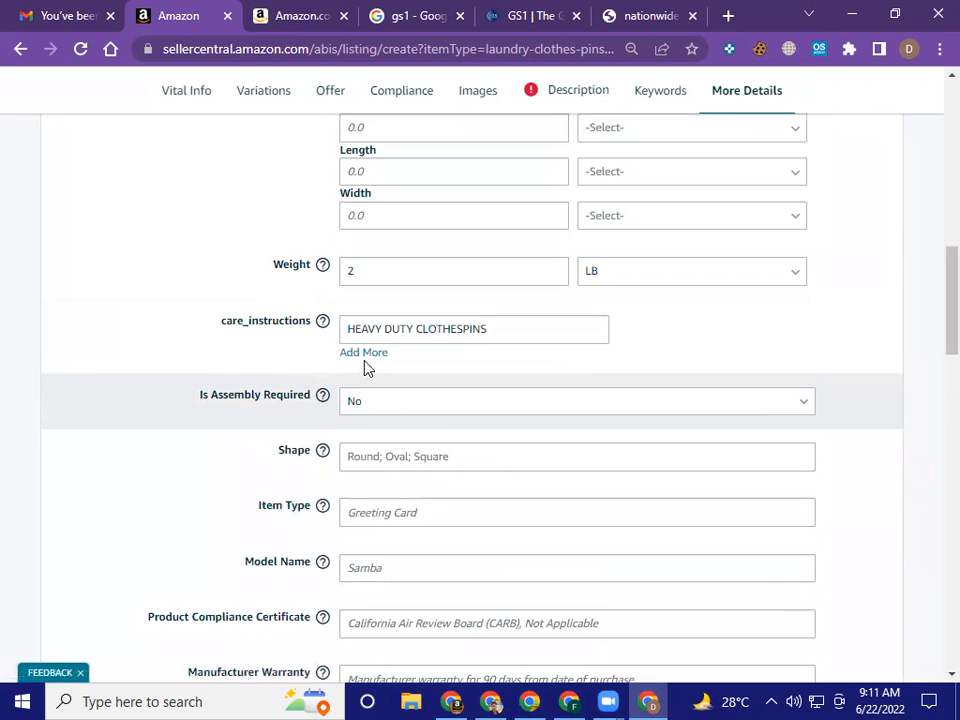
{"action": "left_click", "coordinate": [364, 358]}
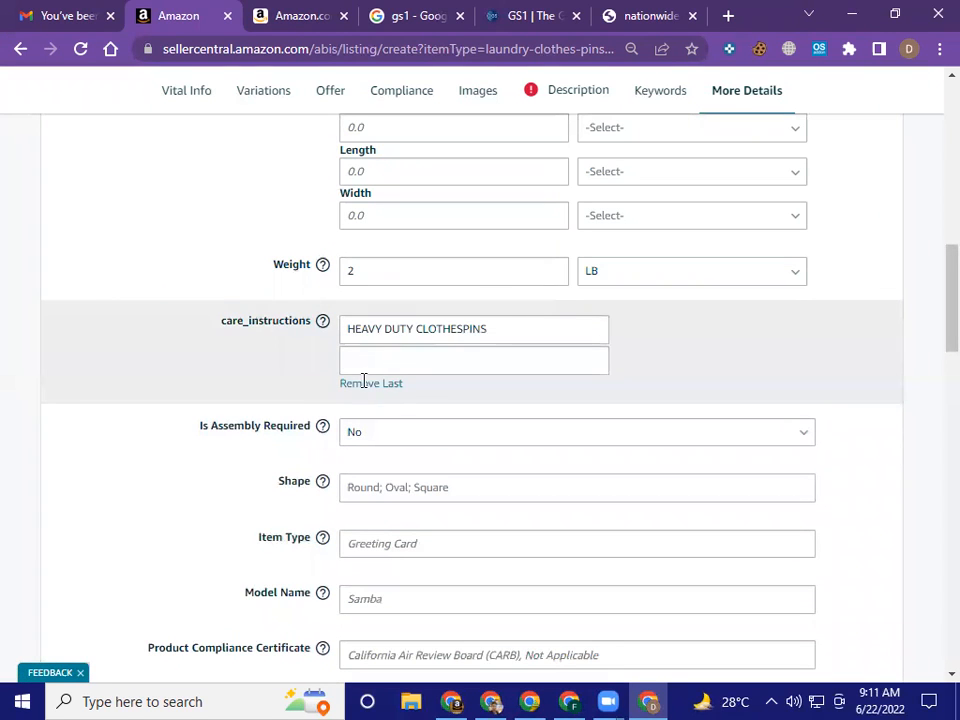
{"action": "left_click", "coordinate": [365, 386]}
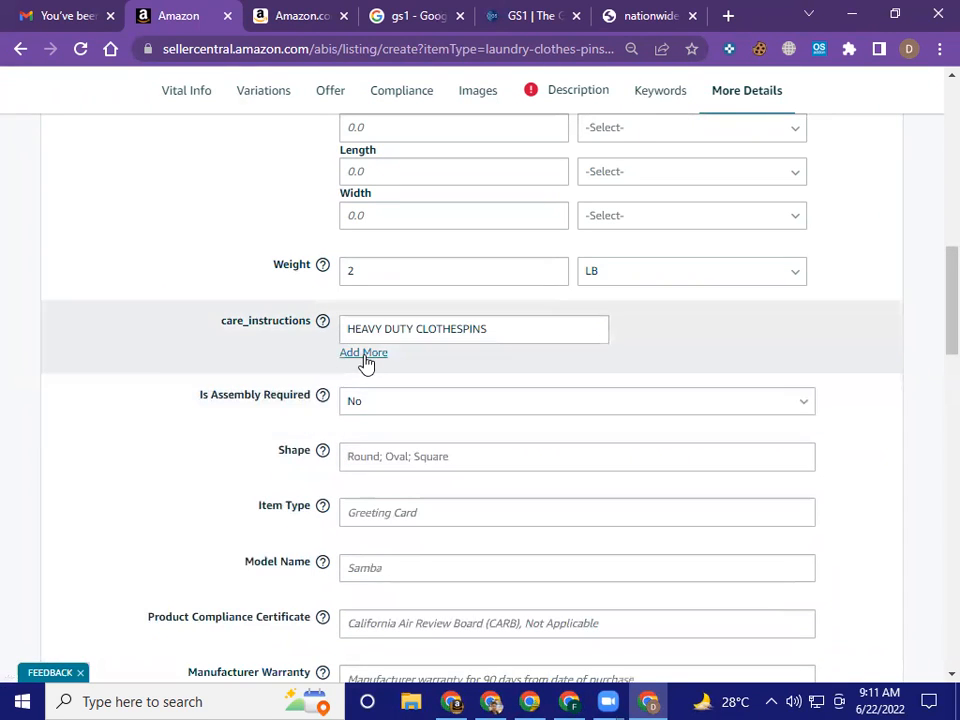
Review the More Details fields from GTIN Exemption Reason through the dimensions, weight and Included Components to Additional Features
{"action": "scroll", "coordinate": [804, 341], "scroll_direction": "down", "scroll_amount": 2}
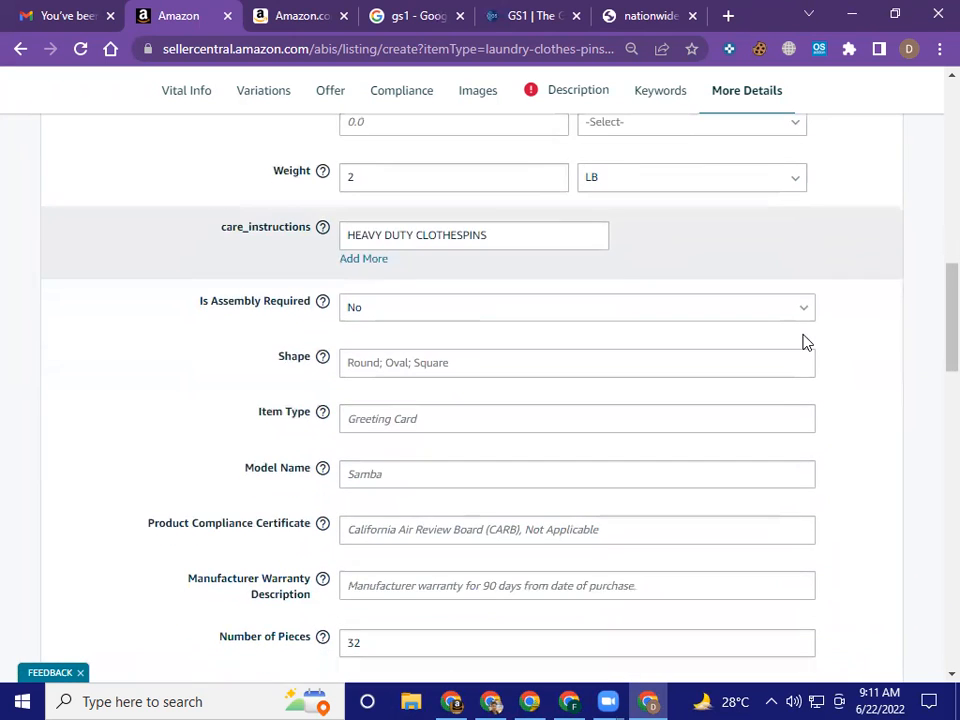
{"action": "scroll", "coordinate": [804, 341], "scroll_direction": "up", "scroll_amount": 5}
{"action": "scroll", "coordinate": [806, 342], "scroll_direction": "up", "scroll_amount": 4}
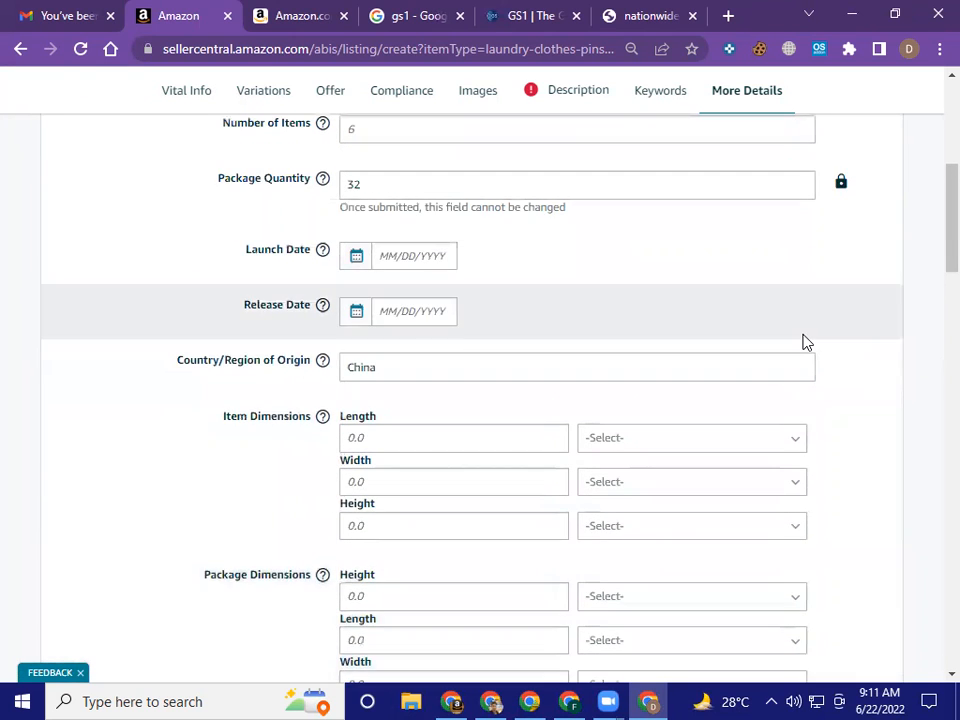
{"action": "scroll", "coordinate": [806, 342], "scroll_direction": "up", "scroll_amount": 3}
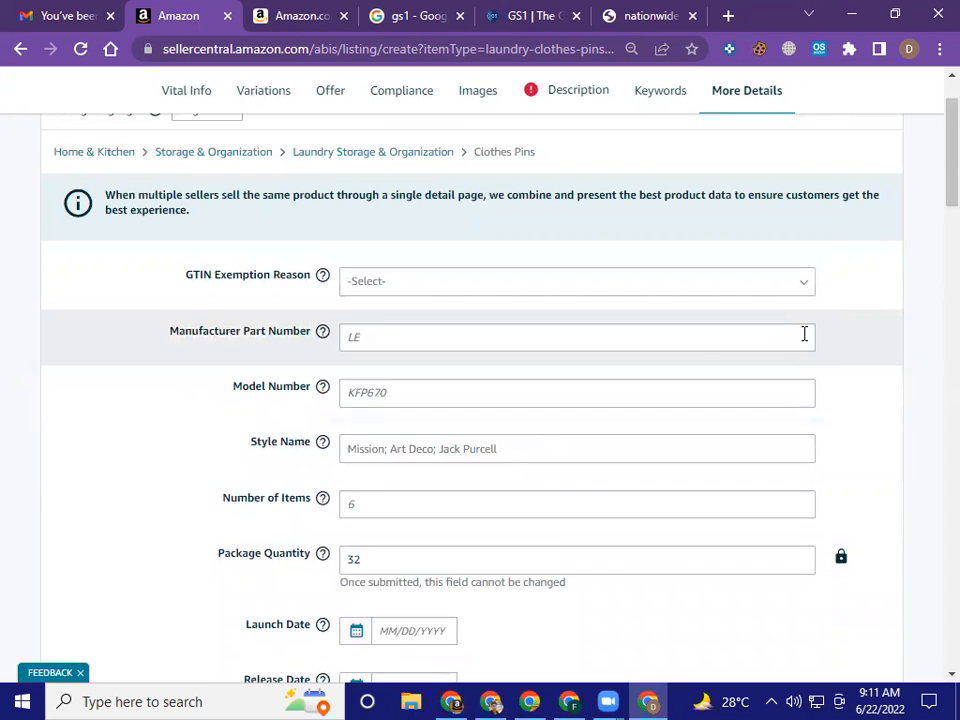
{"action": "scroll", "coordinate": [748, 294], "scroll_direction": "down", "scroll_amount": 12}
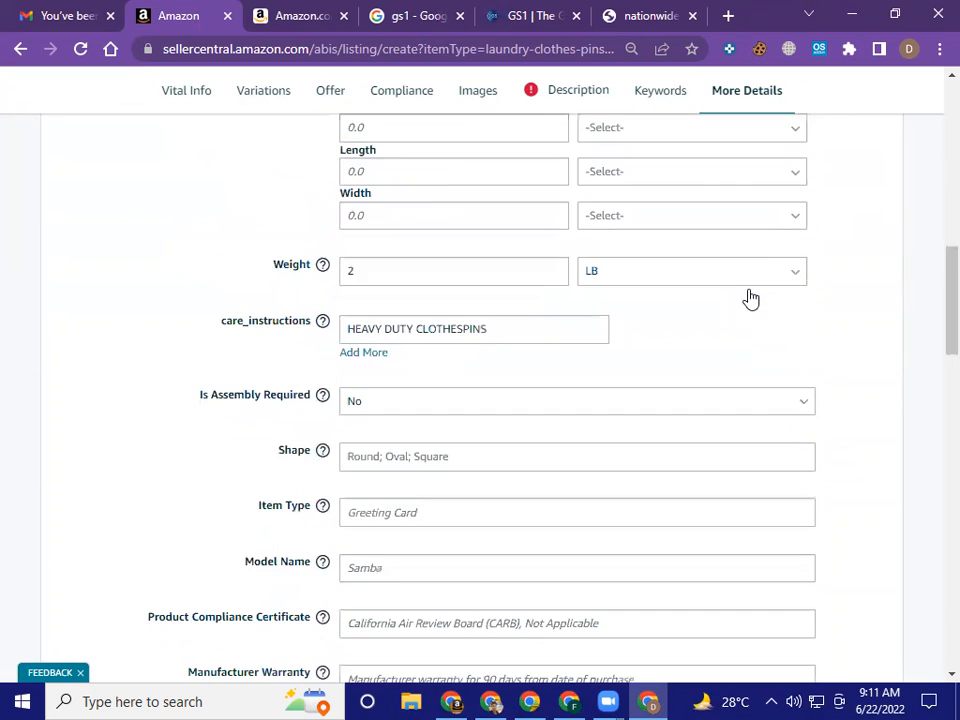
{"action": "scroll", "coordinate": [752, 297], "scroll_direction": "down", "scroll_amount": 2}
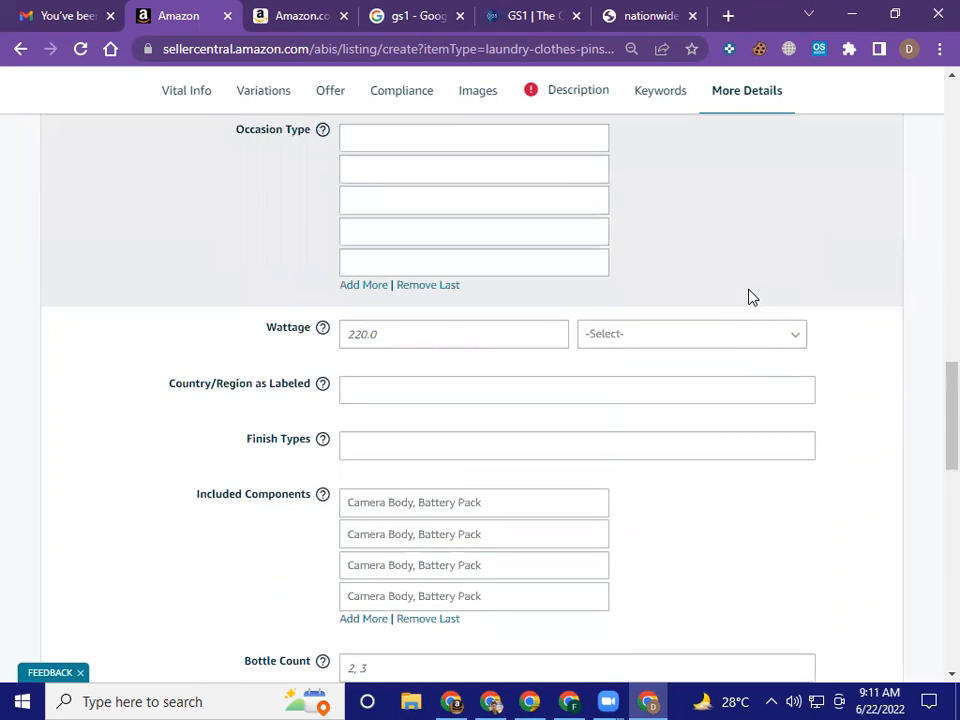
{"action": "scroll", "coordinate": [752, 297], "scroll_direction": "down", "scroll_amount": 3}
{"action": "scroll", "coordinate": [752, 297], "scroll_direction": "down", "scroll_amount": 4}
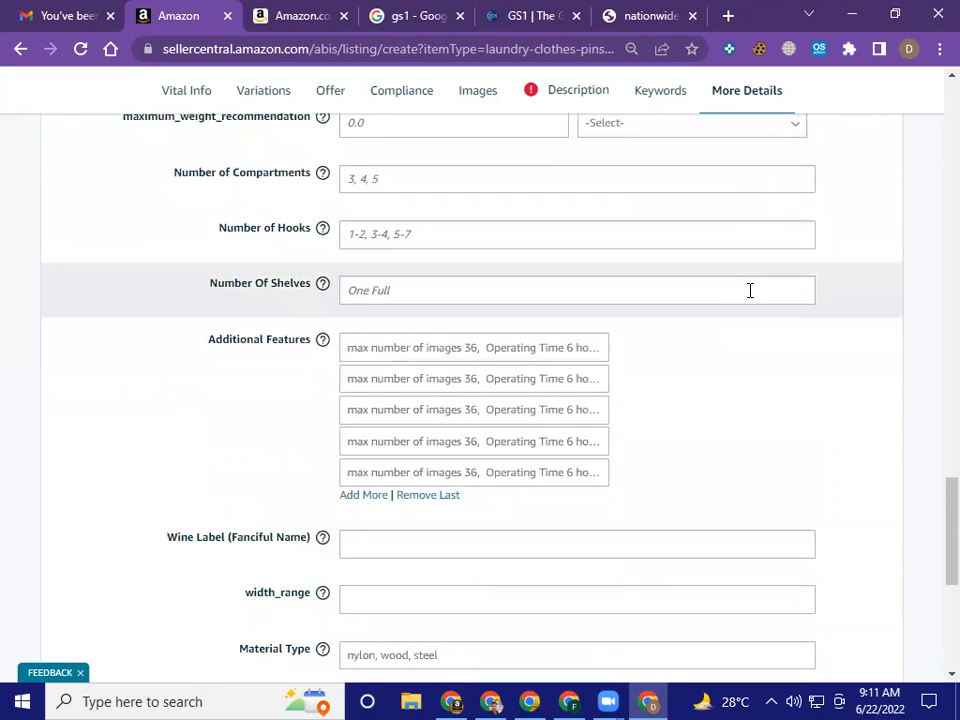
Check the suggested values for Additional Features and Material Type without choosing any
{"action": "scroll", "coordinate": [750, 290], "scroll_direction": "down", "scroll_amount": 1}
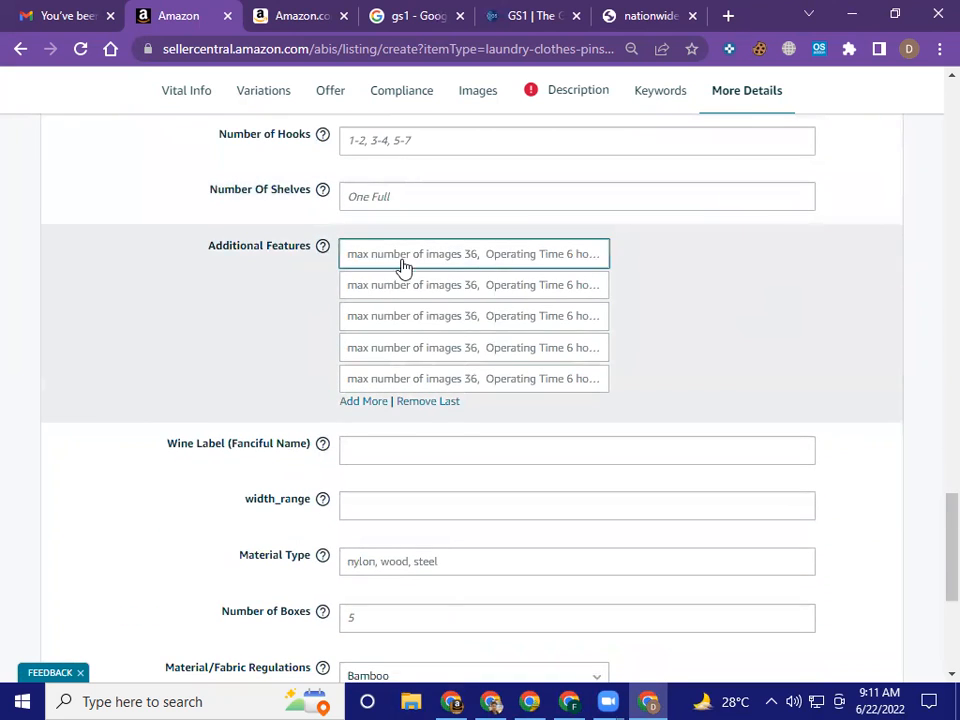
{"action": "left_click", "coordinate": [402, 256]}
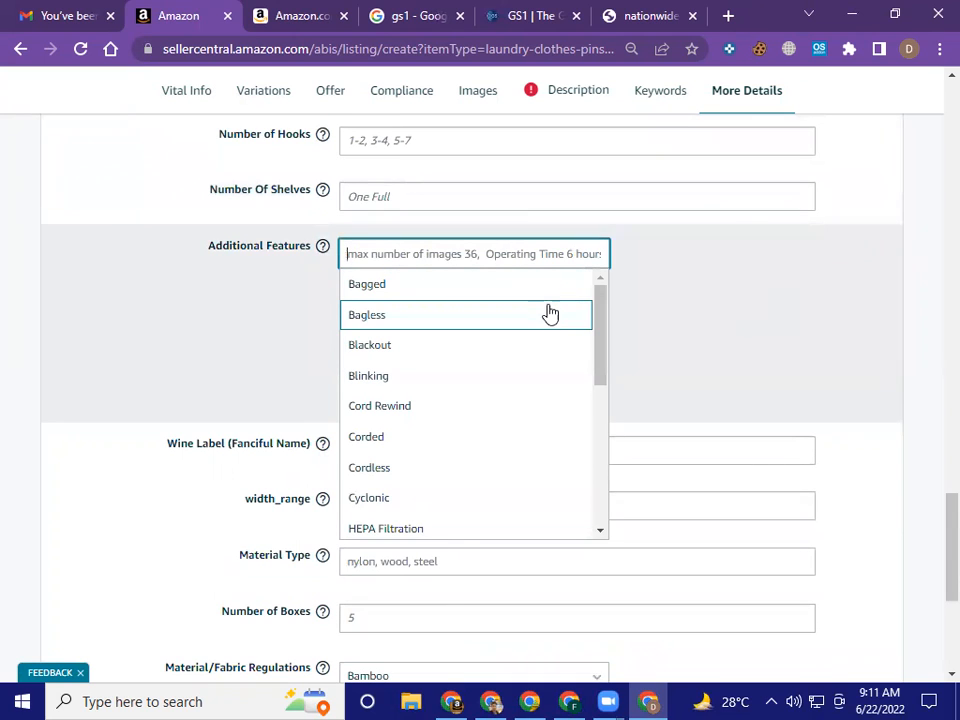
{"action": "scroll", "coordinate": [541, 396], "scroll_direction": "down", "scroll_amount": 10}
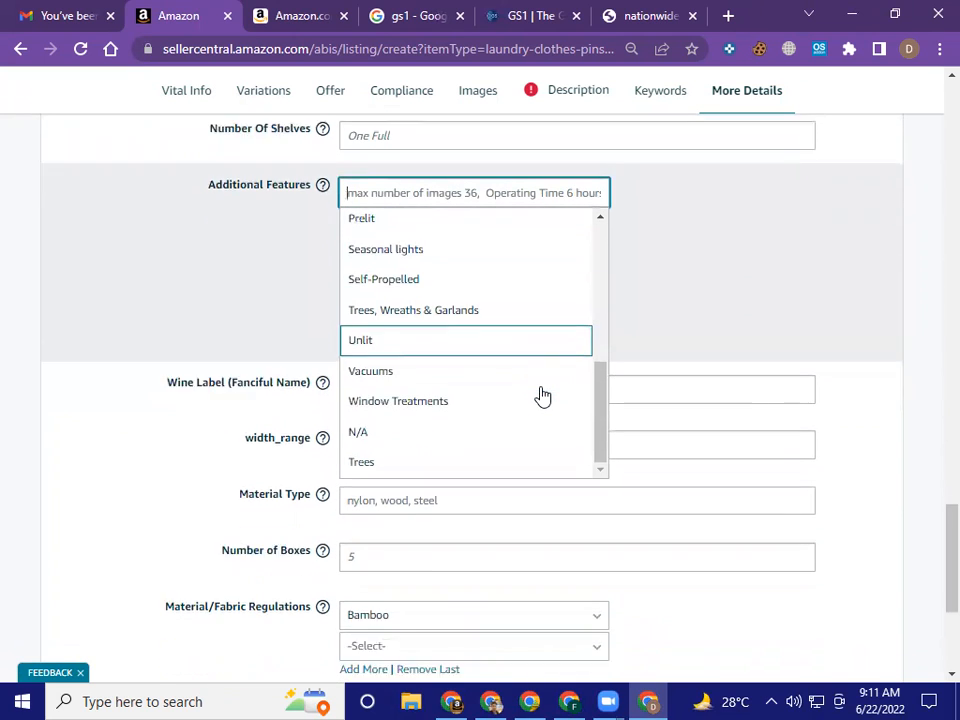
{"action": "left_click", "coordinate": [885, 364]}
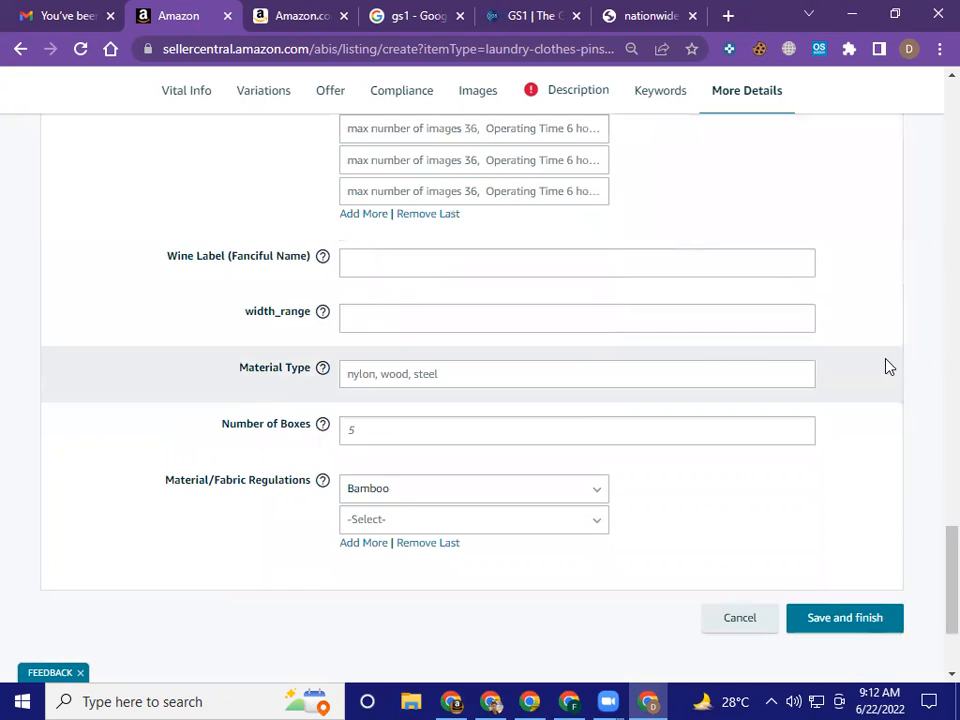
{"action": "left_click", "coordinate": [789, 384]}
{"action": "left_click", "coordinate": [617, 385]}
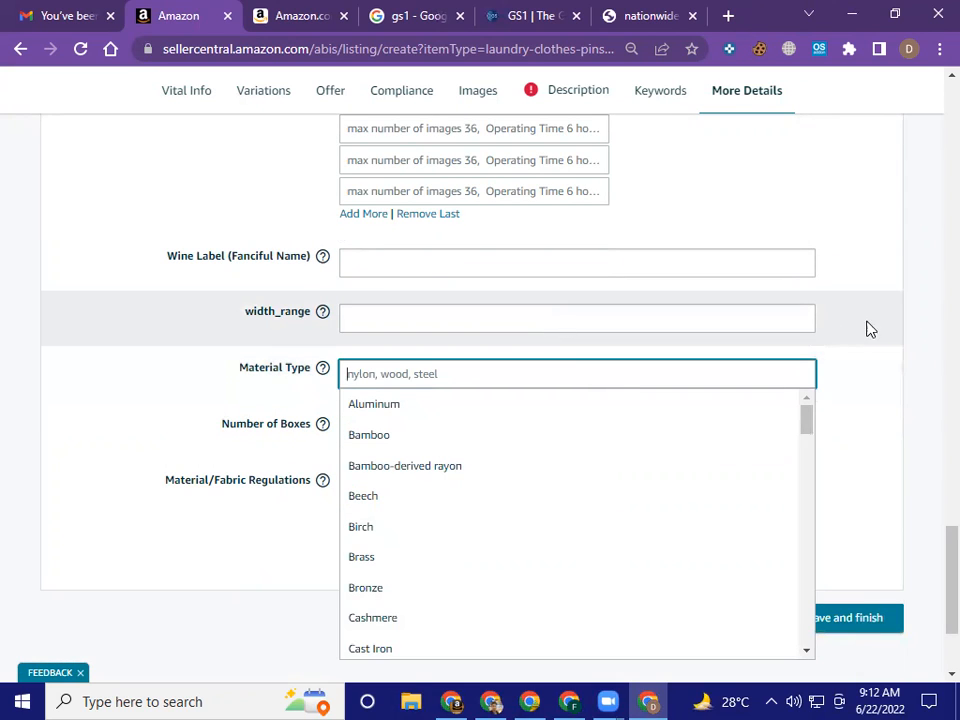
{"action": "left_click", "coordinate": [589, 258]}
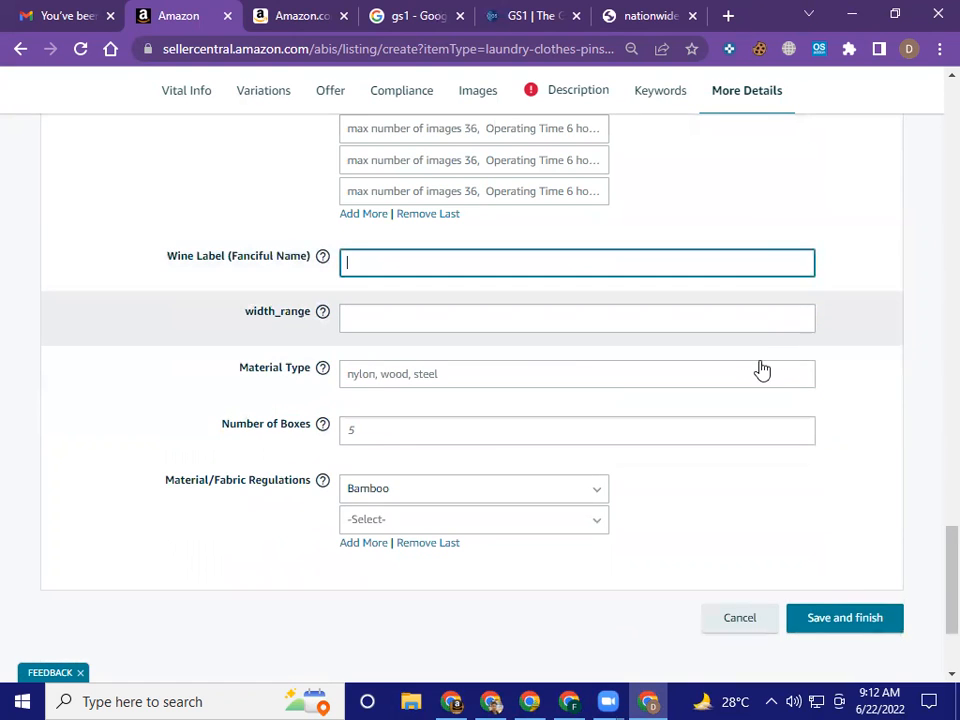
{"action": "scroll", "coordinate": [761, 363], "scroll_direction": "down", "scroll_amount": 1}
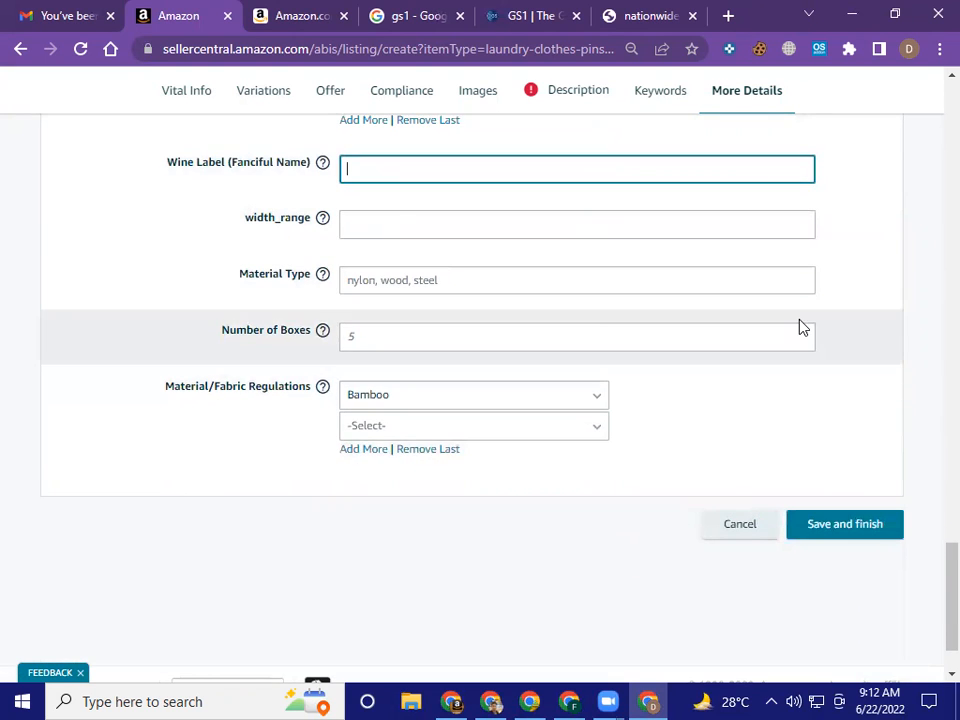
Return to the flagged Description section and expand Cpsia Warning to four entry fields
{"action": "scroll", "coordinate": [800, 326], "scroll_direction": "up", "scroll_amount": 1}
{"action": "scroll", "coordinate": [800, 326], "scroll_direction": "up", "scroll_amount": 15}
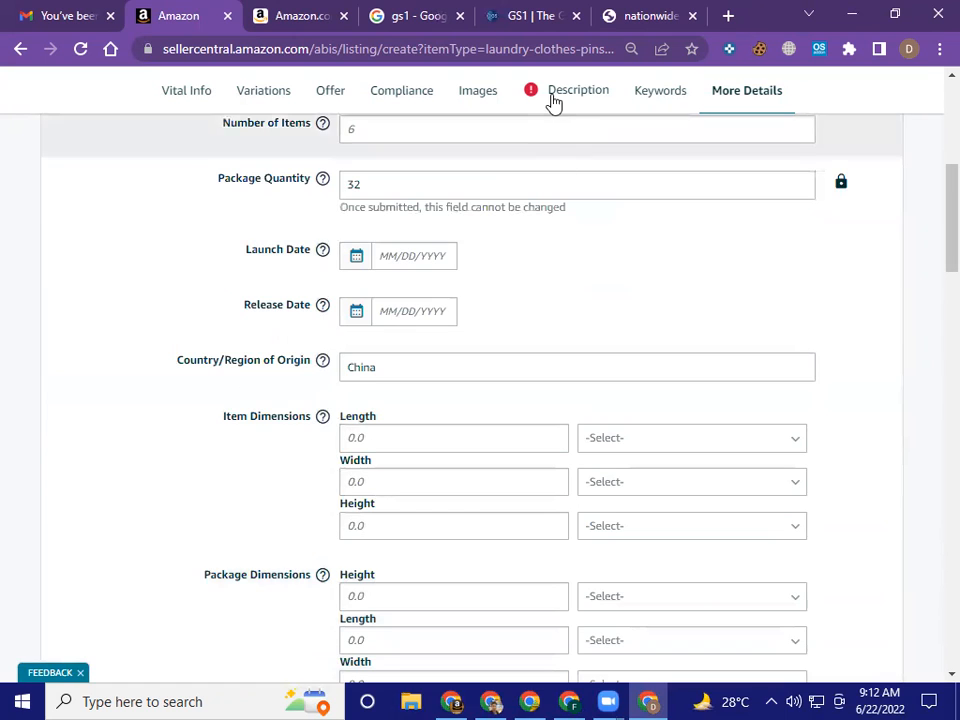
{"action": "left_click", "coordinate": [561, 101]}
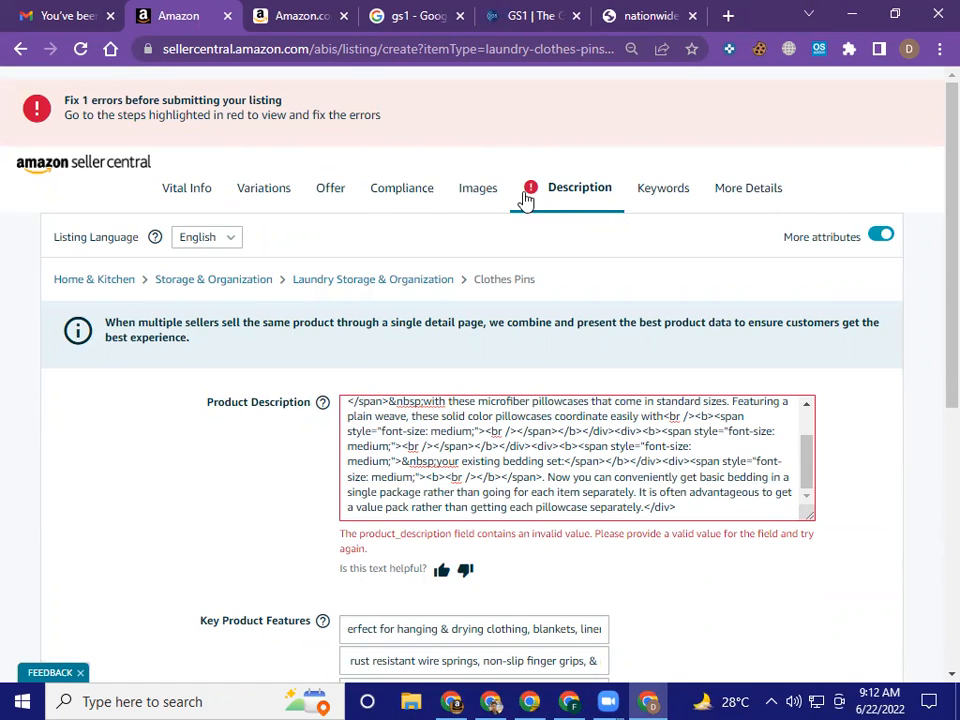
{"action": "scroll", "coordinate": [524, 210], "scroll_direction": "down", "scroll_amount": 3}
{"action": "scroll", "coordinate": [565, 240], "scroll_direction": "down", "scroll_amount": 2}
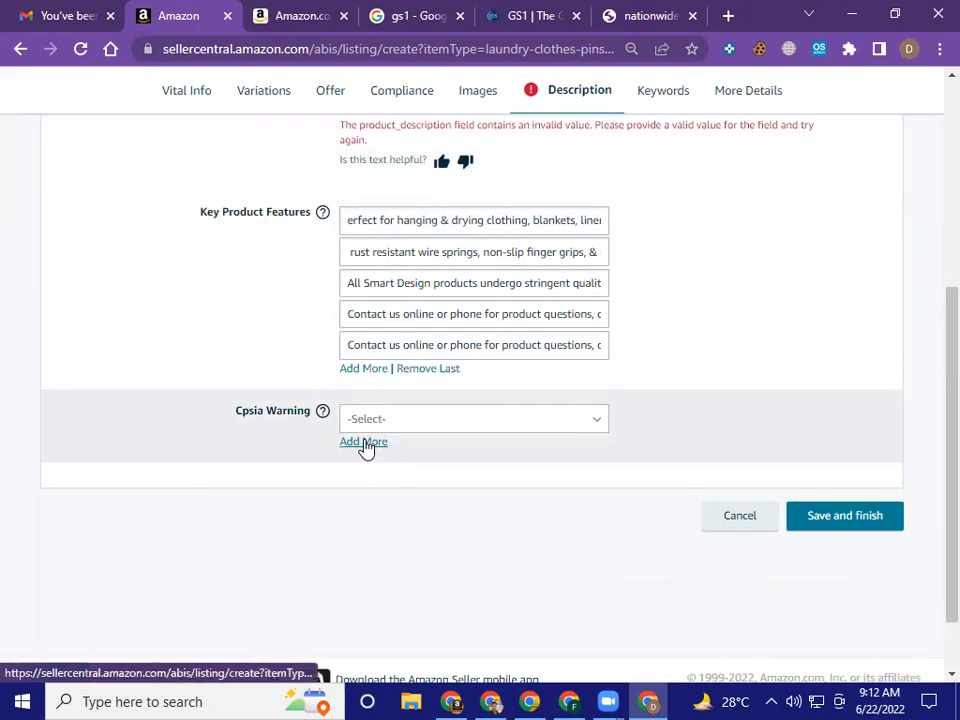
{"action": "left_click", "coordinate": [364, 443]}
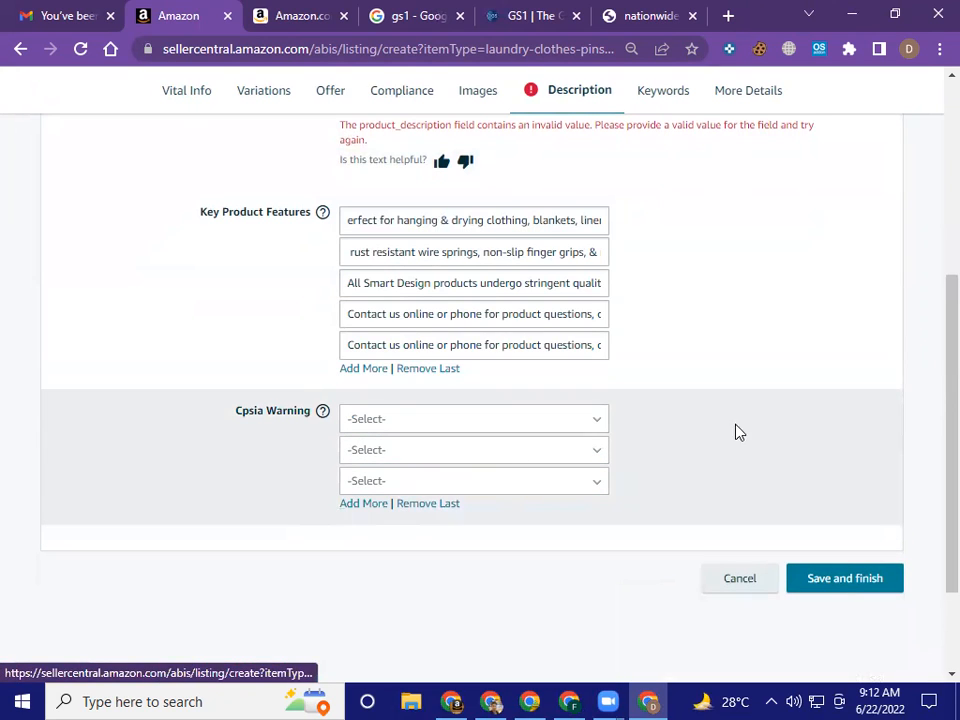
{"action": "left_click", "coordinate": [364, 505]}
Check the available Cpsia Warning options without choosing one and review the Product Description error
{"action": "left_click", "coordinate": [546, 425]}
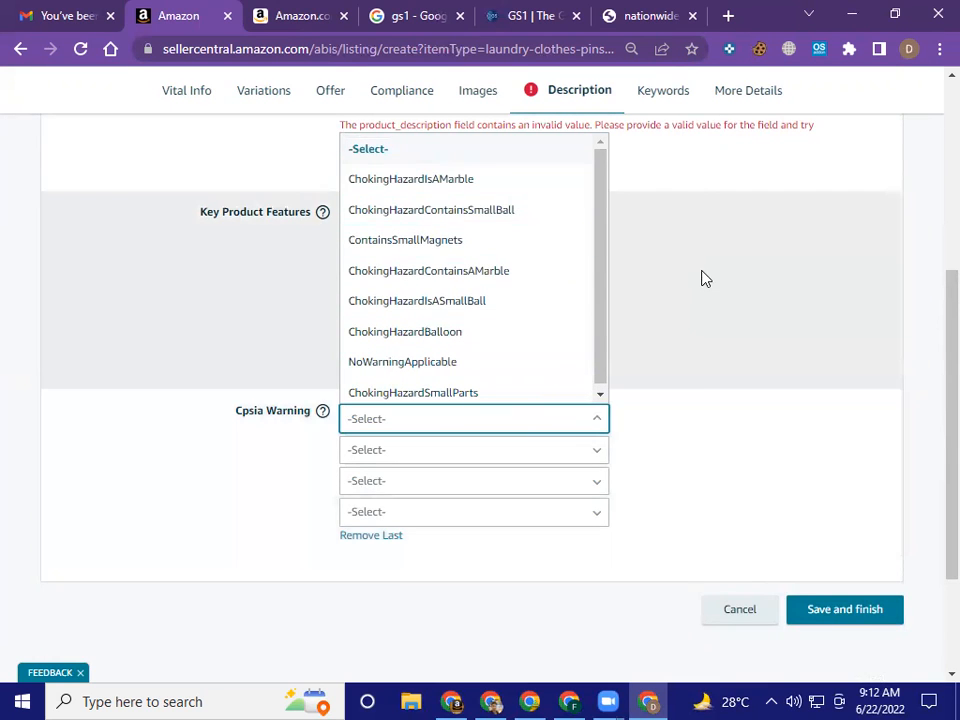
{"action": "left_click", "coordinate": [696, 424]}
{"action": "scroll", "coordinate": [697, 418], "scroll_direction": "up", "scroll_amount": 5}
{"action": "scroll", "coordinate": [528, 405], "scroll_direction": "down", "scroll_amount": 3}
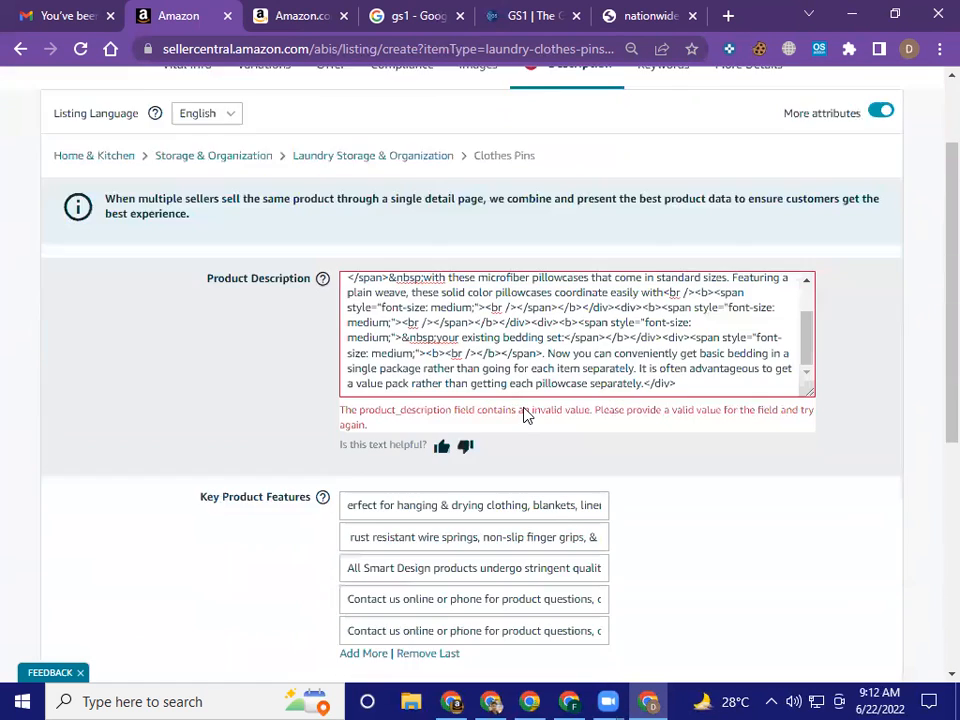
{"action": "scroll", "coordinate": [462, 437], "scroll_direction": "up", "scroll_amount": 1}
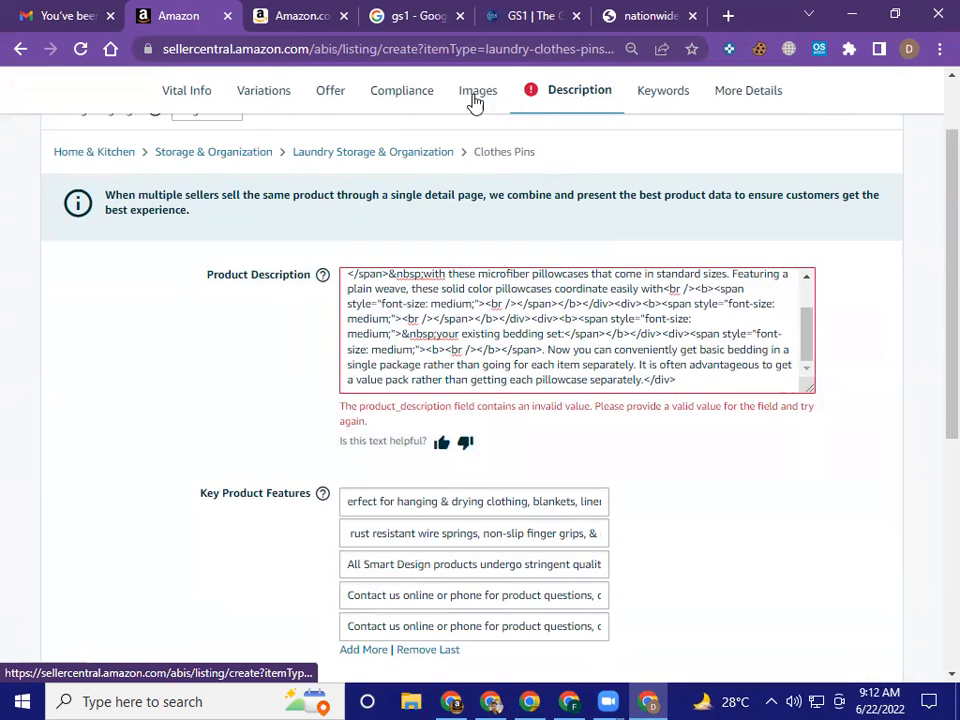
Open the Keywords section and review the Search Terms entry
{"action": "left_click", "coordinate": [661, 99]}
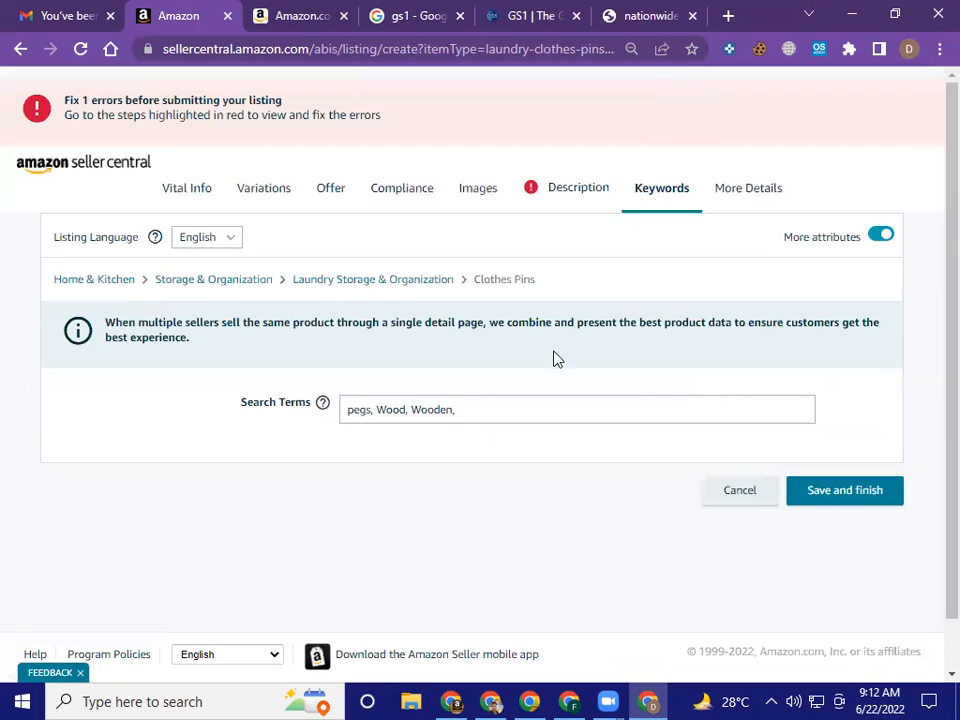
{"action": "left_click", "coordinate": [559, 405]}
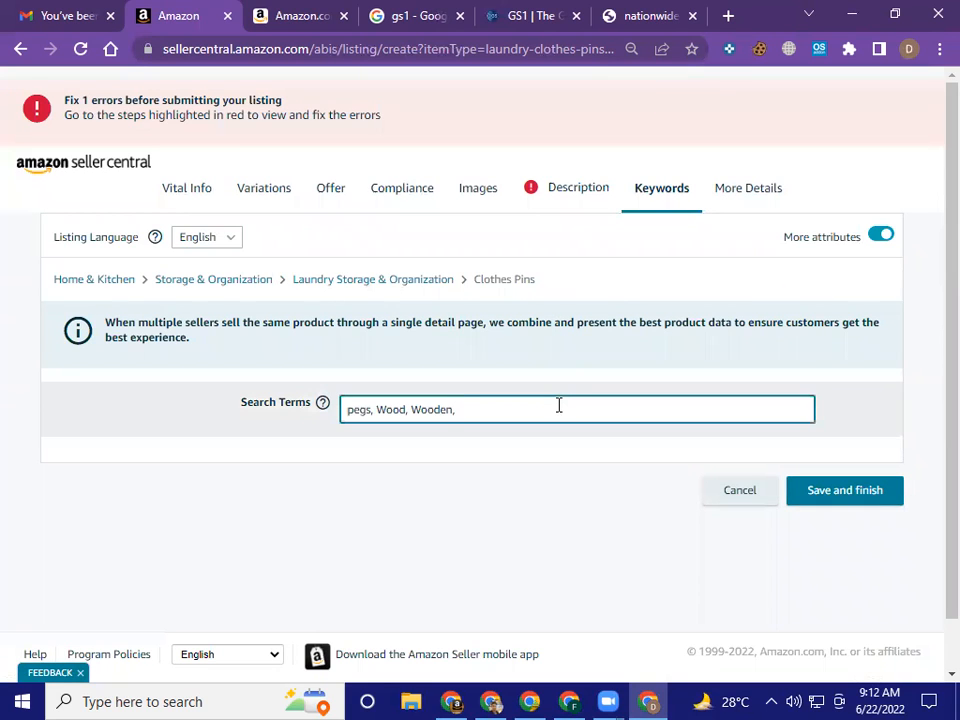
{"action": "scroll", "coordinate": [679, 369], "scroll_direction": "down", "scroll_amount": 1}
{"action": "scroll", "coordinate": [680, 362], "scroll_direction": "up", "scroll_amount": 1}
Open the Compliance section and review its certification, battery, dangerous goods, chemical and regulatory fields
{"action": "left_click", "coordinate": [403, 199]}
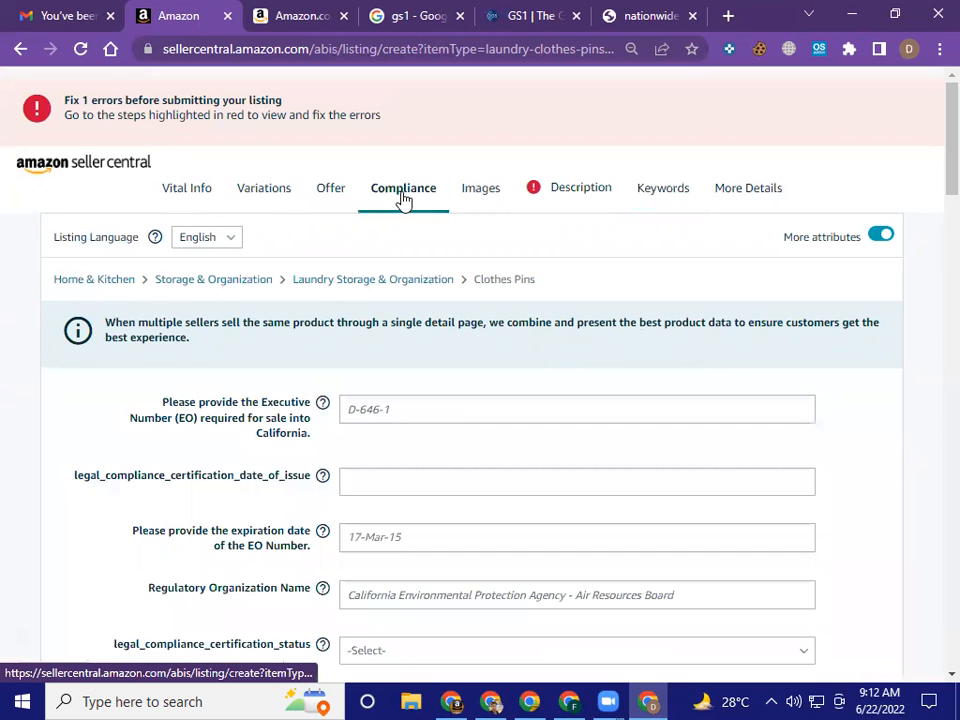
{"action": "scroll", "coordinate": [506, 306], "scroll_direction": "down", "scroll_amount": 7}
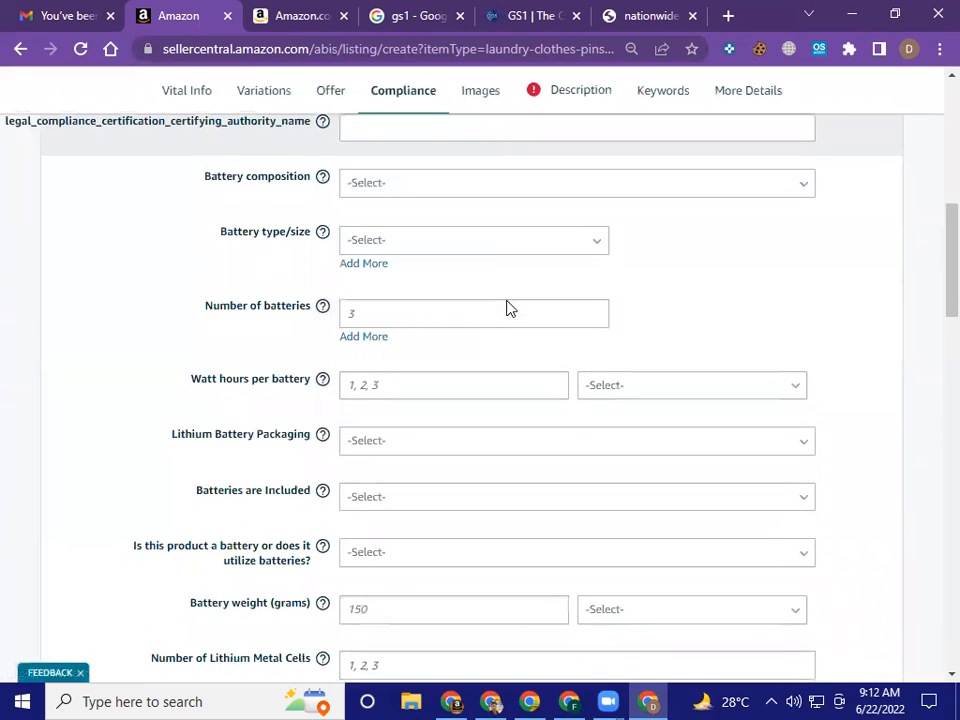
{"action": "scroll", "coordinate": [625, 282], "scroll_direction": "down", "scroll_amount": 5}
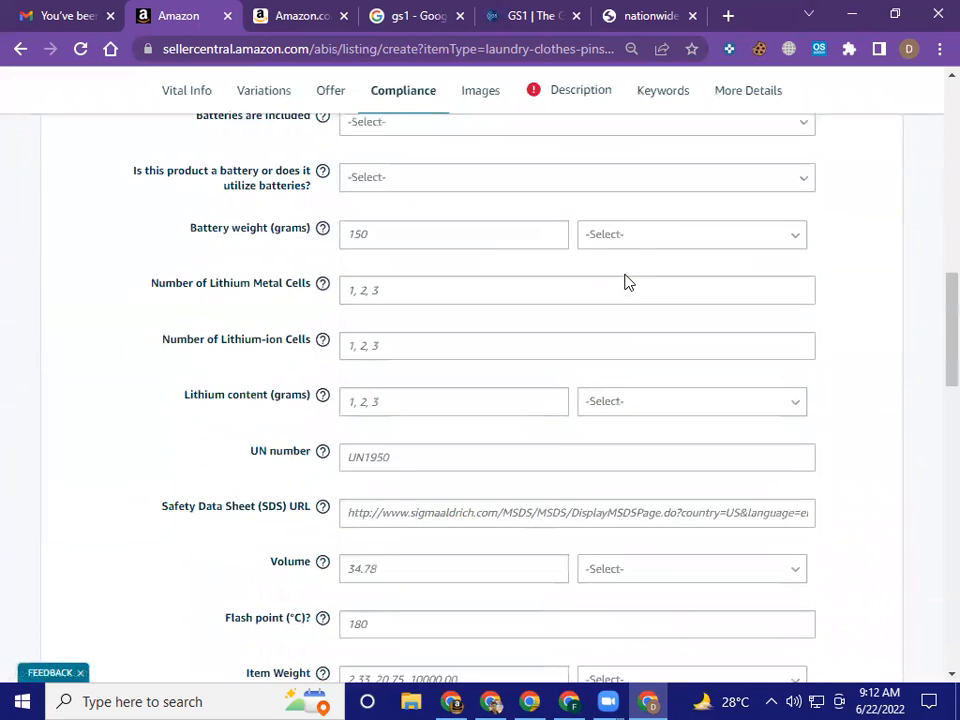
{"action": "scroll", "coordinate": [625, 278], "scroll_direction": "down", "scroll_amount": 8}
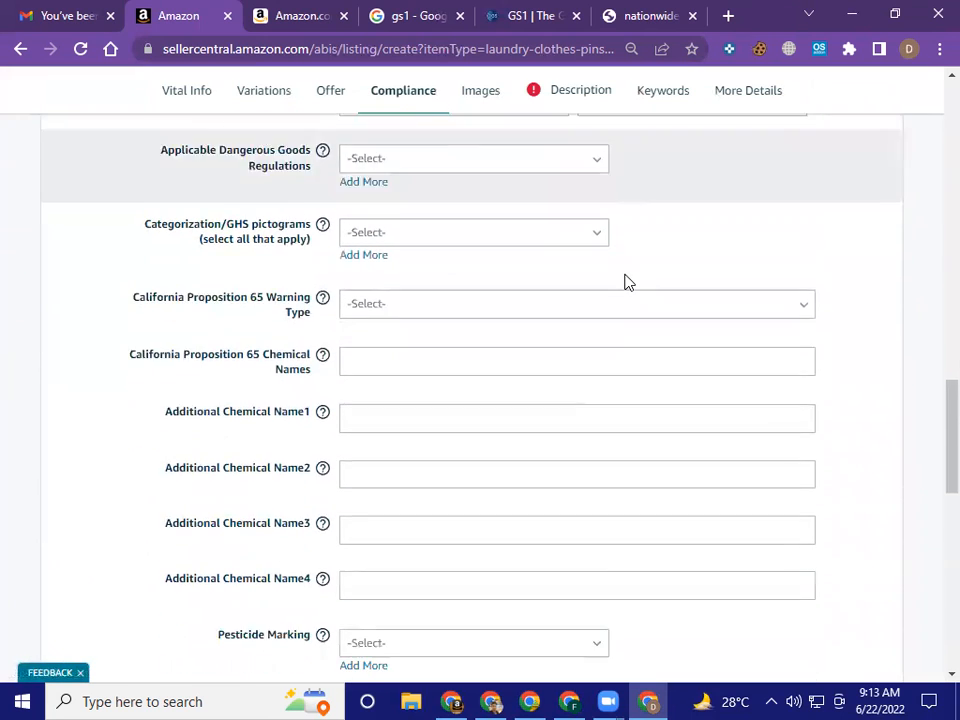
{"action": "scroll", "coordinate": [625, 282], "scroll_direction": "down", "scroll_amount": 6}
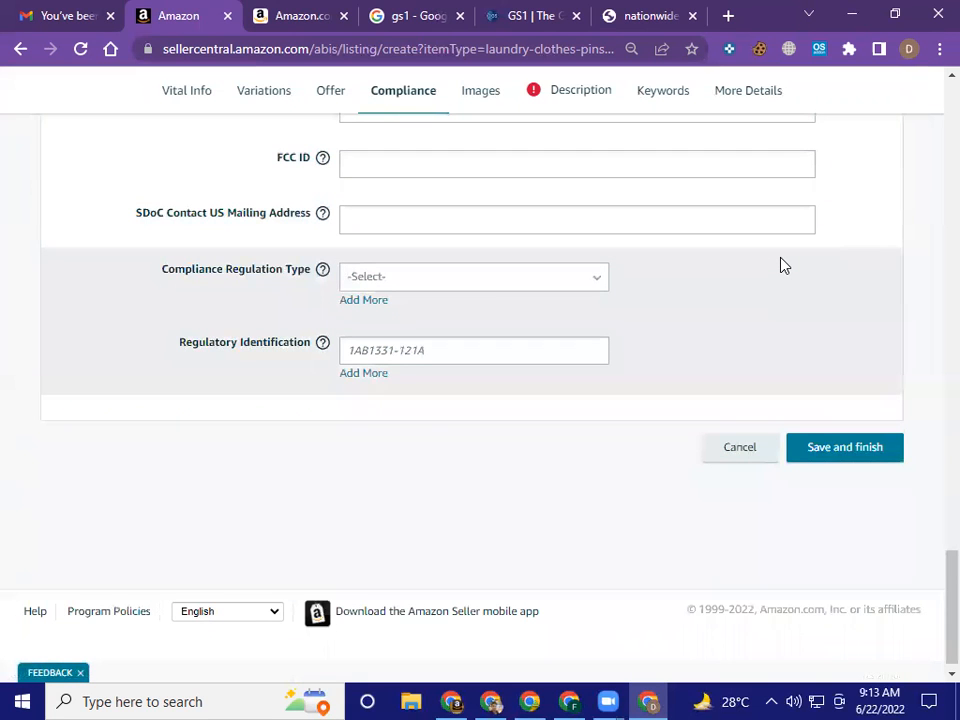
{"action": "scroll", "coordinate": [783, 265], "scroll_direction": "up", "scroll_amount": 15}
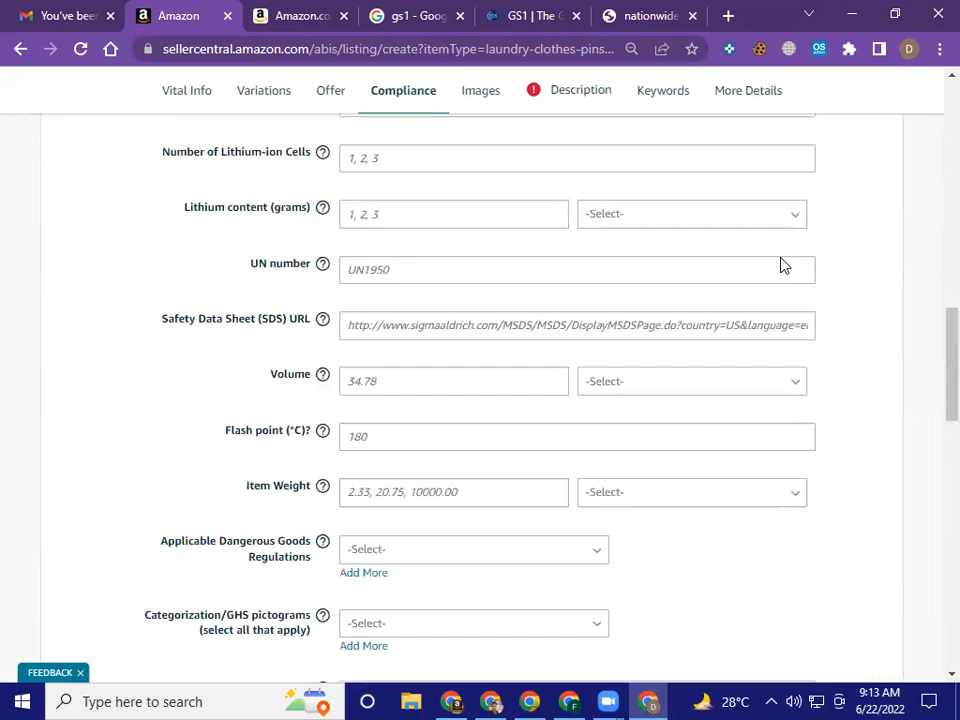
{"action": "scroll", "coordinate": [469, 189], "scroll_direction": "up", "scroll_amount": 4}
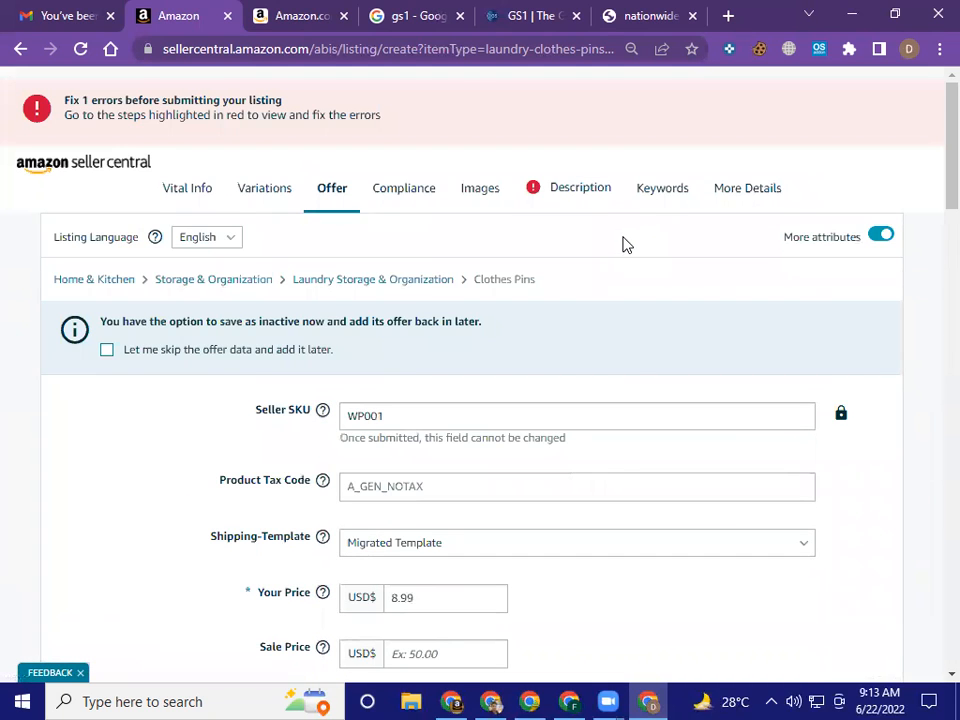
Review the Offer section's pricing, sale dates, condition, gift options, fulfillment channel and international price fields
{"action": "scroll", "coordinate": [622, 250], "scroll_direction": "down", "scroll_amount": 5}
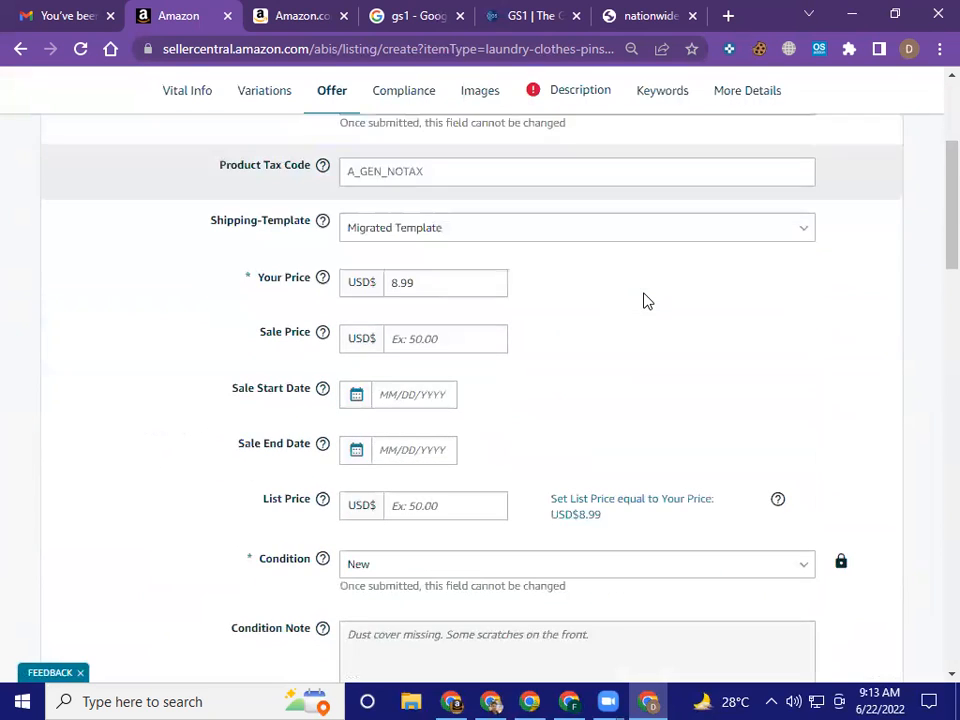
{"action": "scroll", "coordinate": [647, 301], "scroll_direction": "down", "scroll_amount": 5}
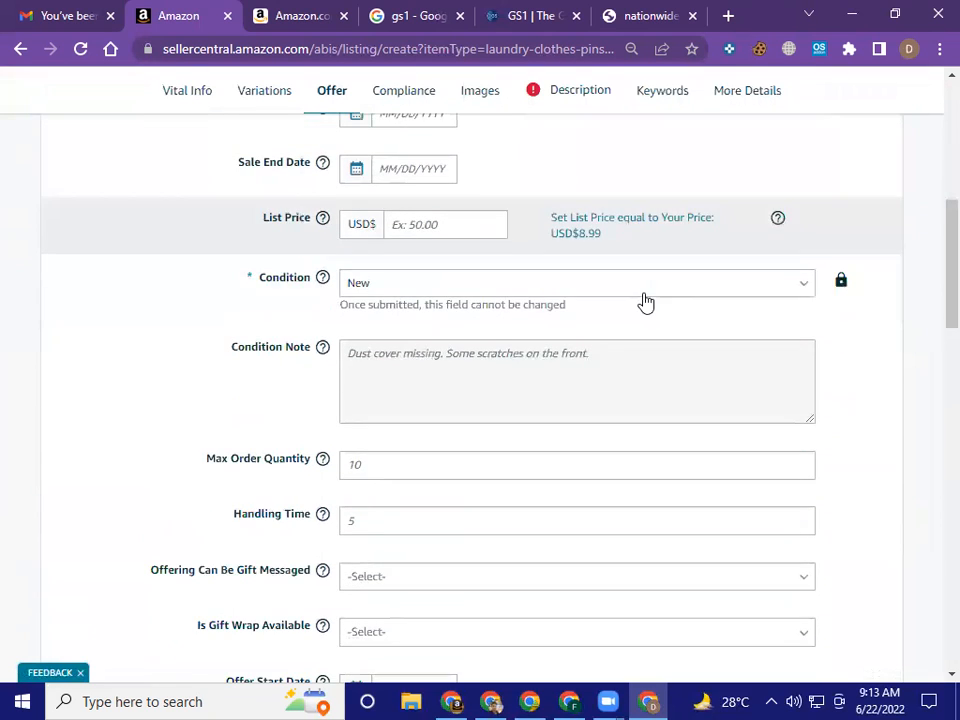
{"action": "scroll", "coordinate": [646, 301], "scroll_direction": "down", "scroll_amount": 3}
{"action": "scroll", "coordinate": [646, 301], "scroll_direction": "up", "scroll_amount": 1}
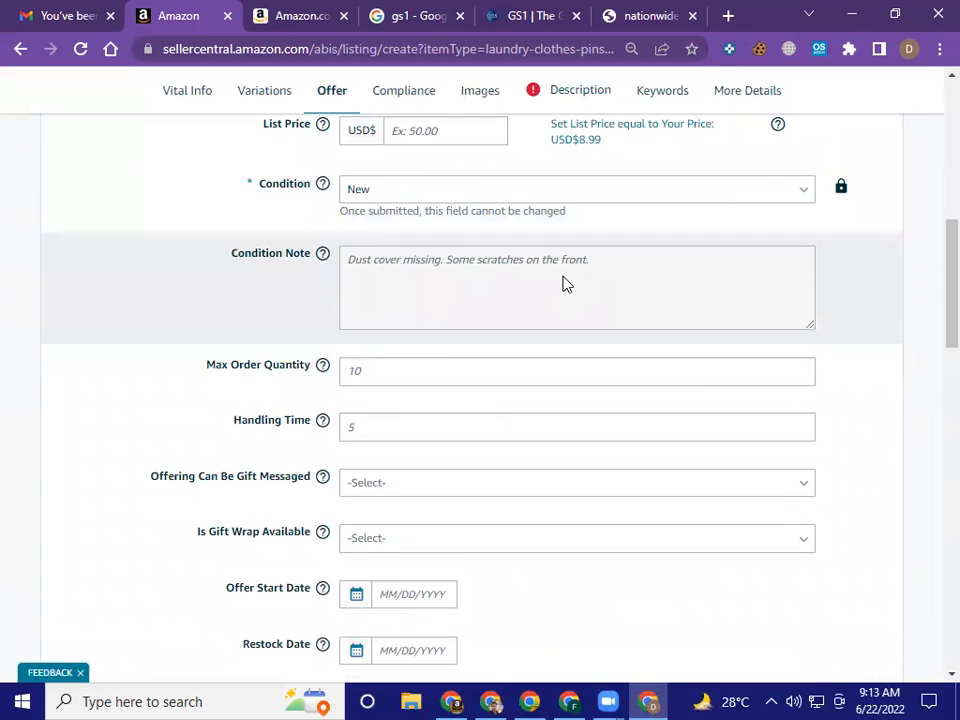
{"action": "scroll", "coordinate": [797, 311], "scroll_direction": "up", "scroll_amount": 2}
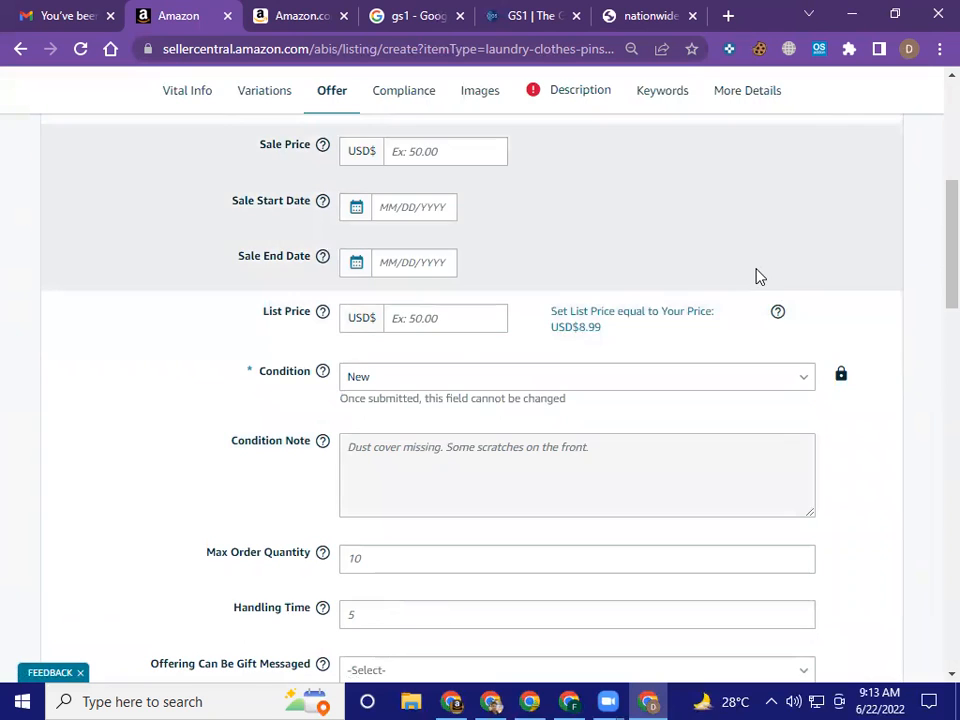
{"action": "scroll", "coordinate": [758, 330], "scroll_direction": "down", "scroll_amount": 1}
{"action": "scroll", "coordinate": [597, 394], "scroll_direction": "down", "scroll_amount": 2}
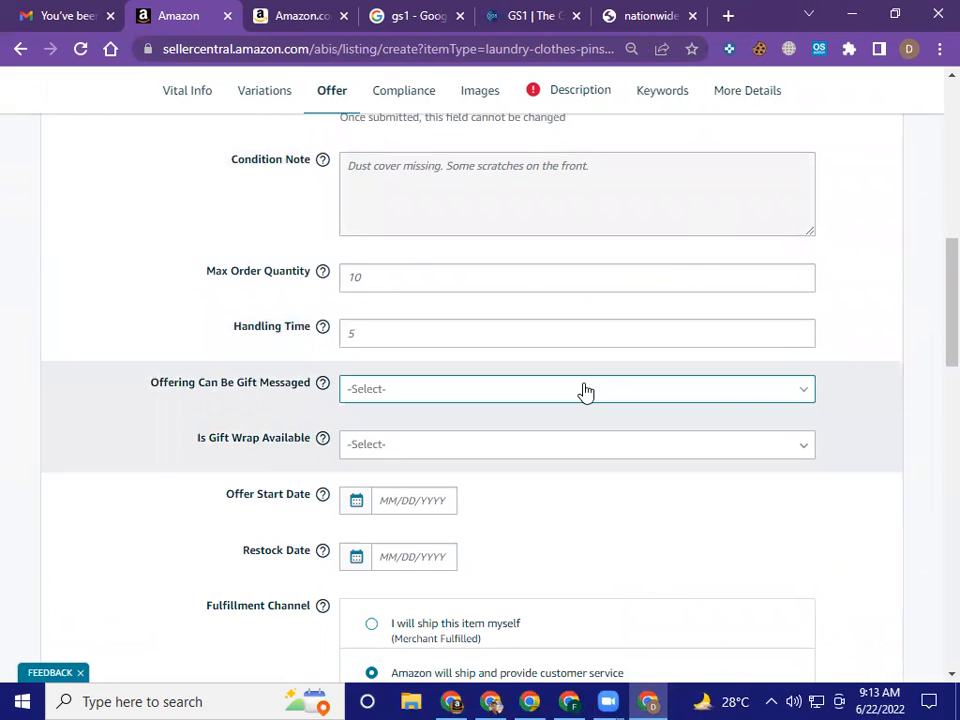
{"action": "scroll", "coordinate": [585, 390], "scroll_direction": "down", "scroll_amount": 5}
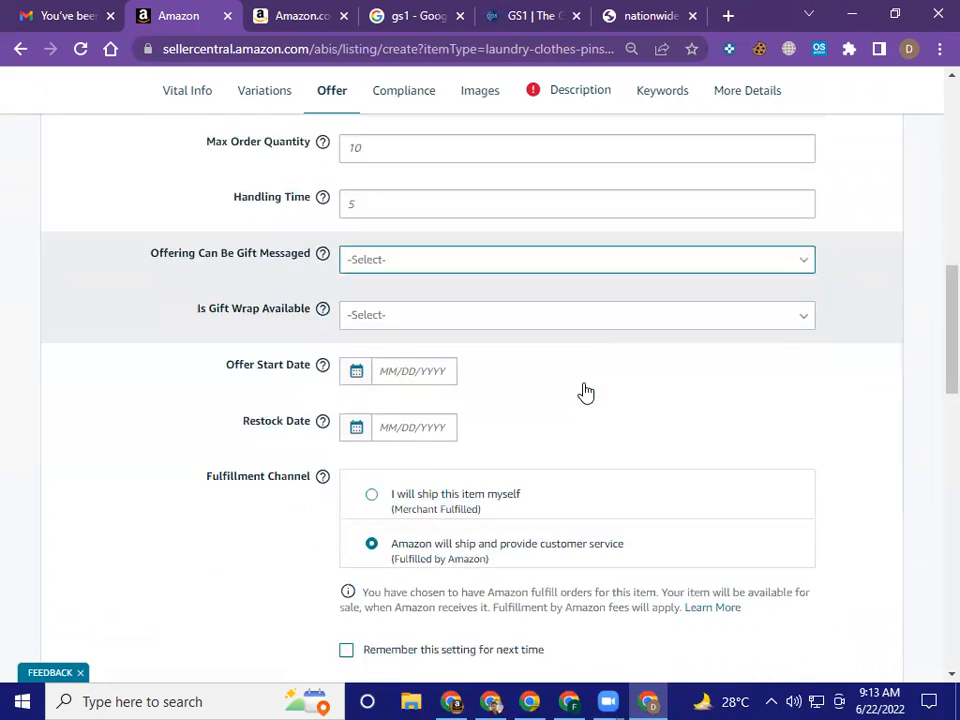
{"action": "scroll", "coordinate": [585, 390], "scroll_direction": "down", "scroll_amount": 2}
{"action": "scroll", "coordinate": [585, 400], "scroll_direction": "down", "scroll_amount": 10}
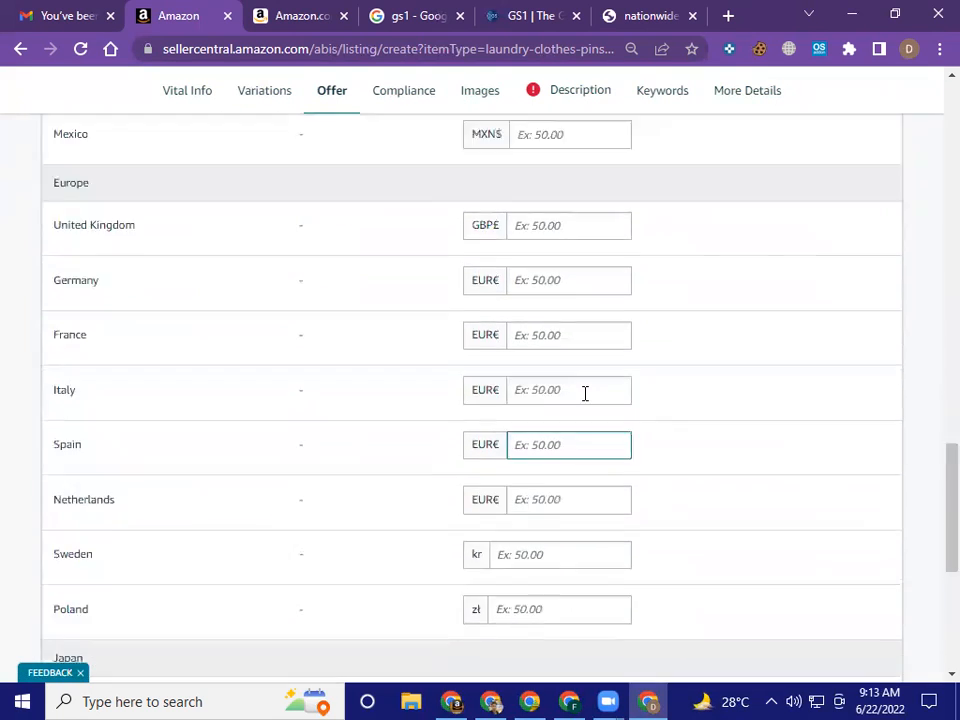
{"action": "scroll", "coordinate": [585, 393], "scroll_direction": "up", "scroll_amount": 15}
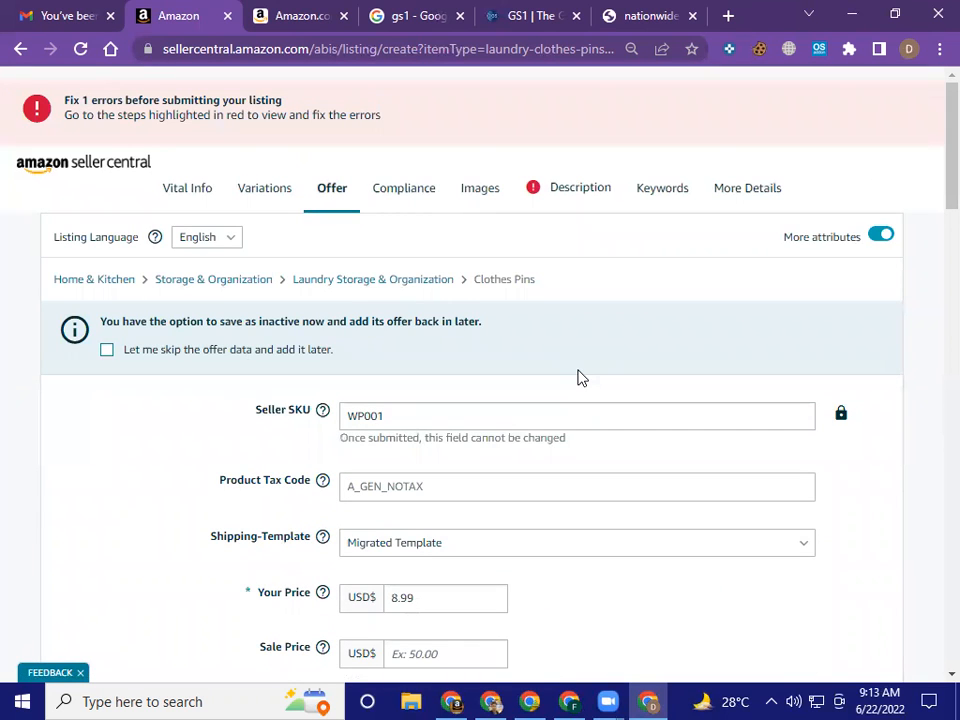
Check the available variation types, and review the Vital Info section from Product ID through Color Map
{"action": "left_click", "coordinate": [265, 200]}
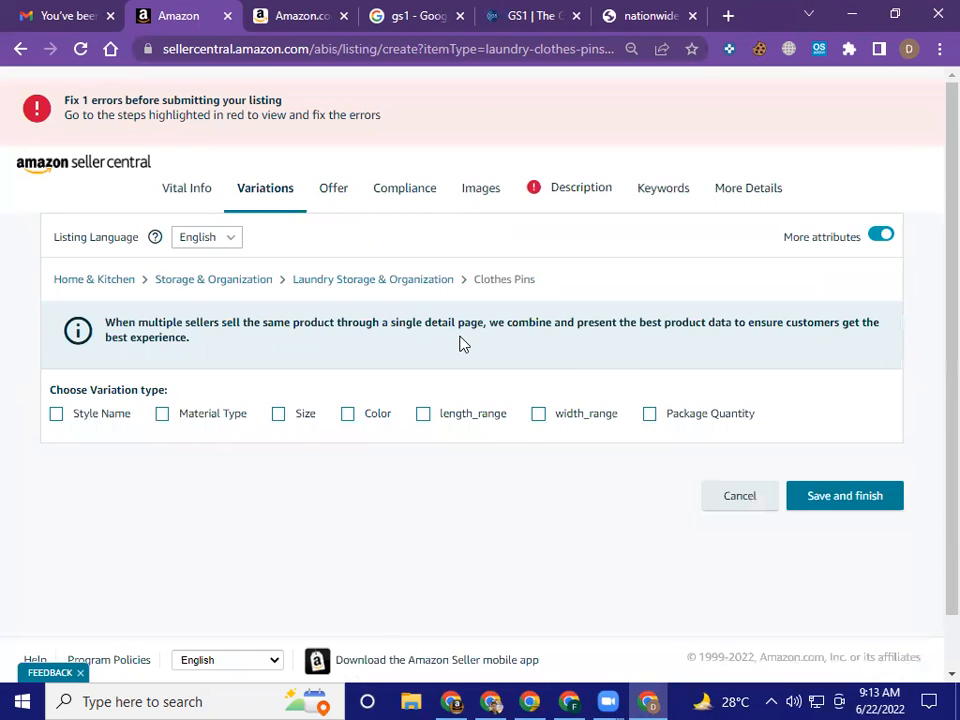
{"action": "left_click", "coordinate": [197, 198]}
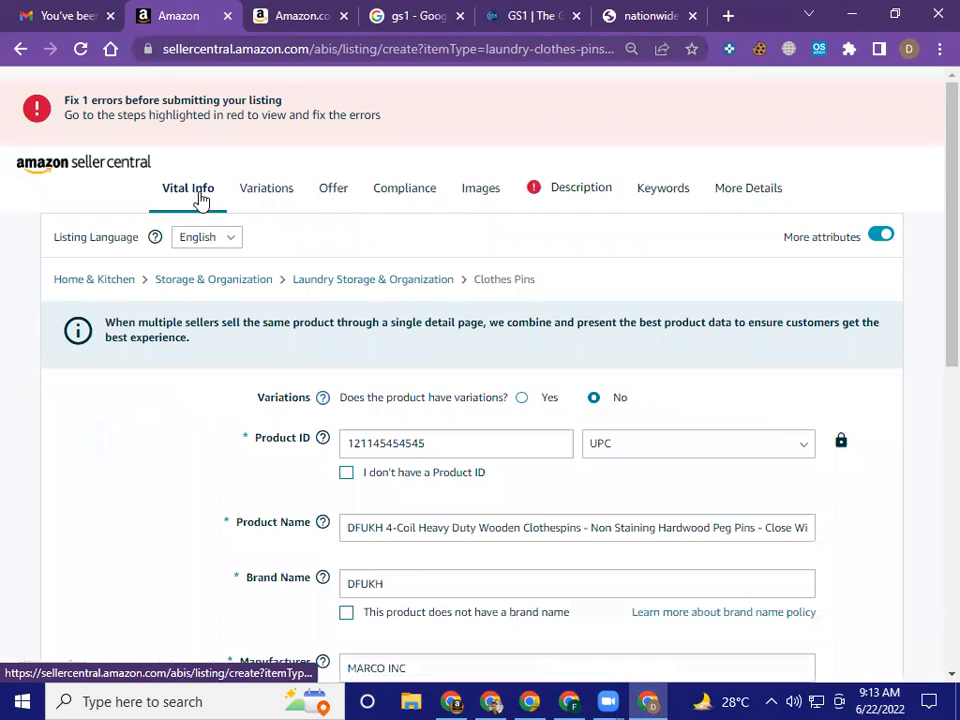
{"action": "scroll", "coordinate": [551, 407], "scroll_direction": "down", "scroll_amount": 2}
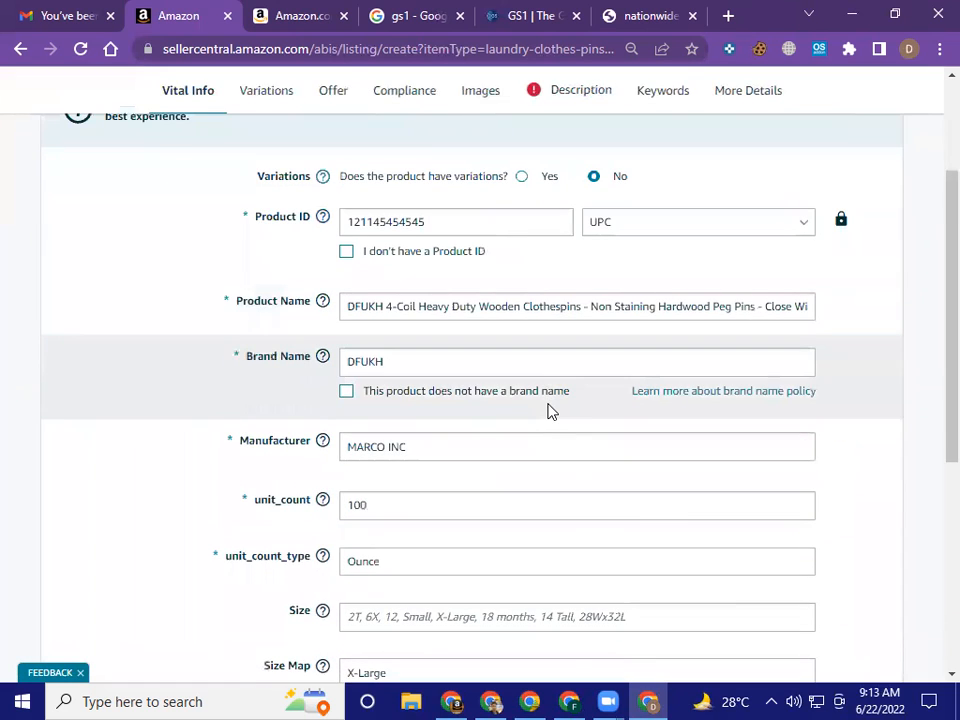
{"action": "scroll", "coordinate": [551, 411], "scroll_direction": "down", "scroll_amount": 2}
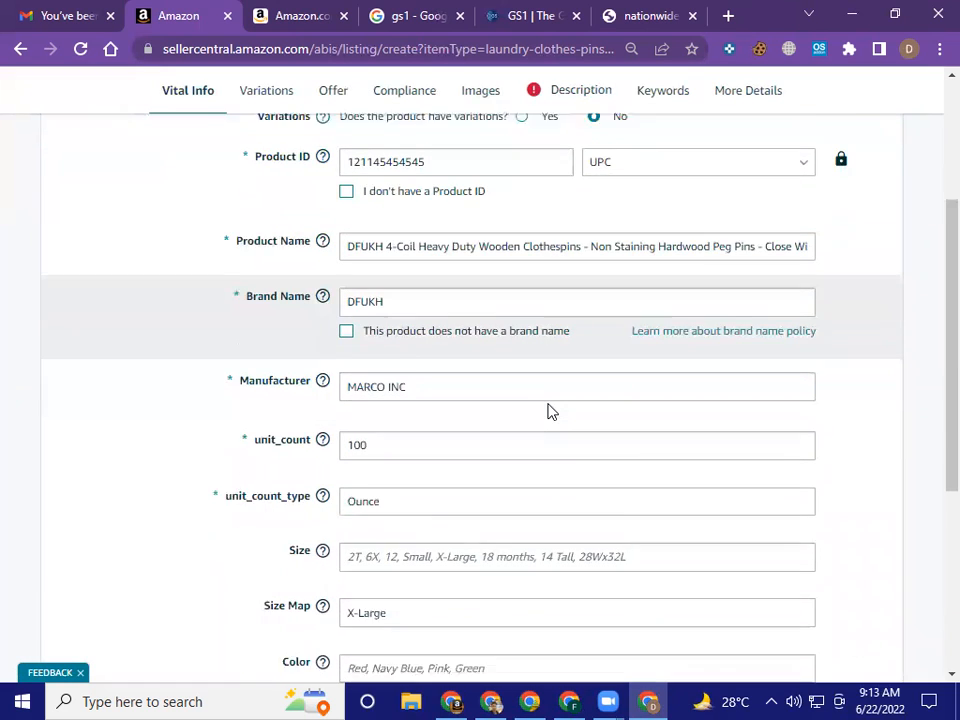
{"action": "scroll", "coordinate": [548, 411], "scroll_direction": "down", "scroll_amount": 1}
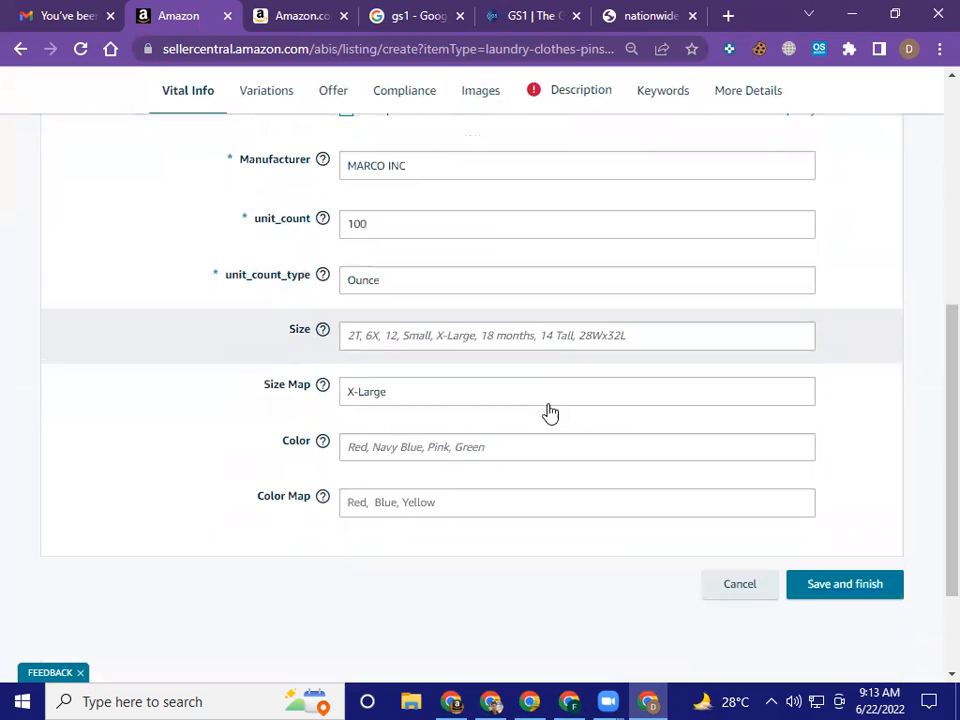
{"action": "scroll", "coordinate": [552, 440], "scroll_direction": "down", "scroll_amount": 1}
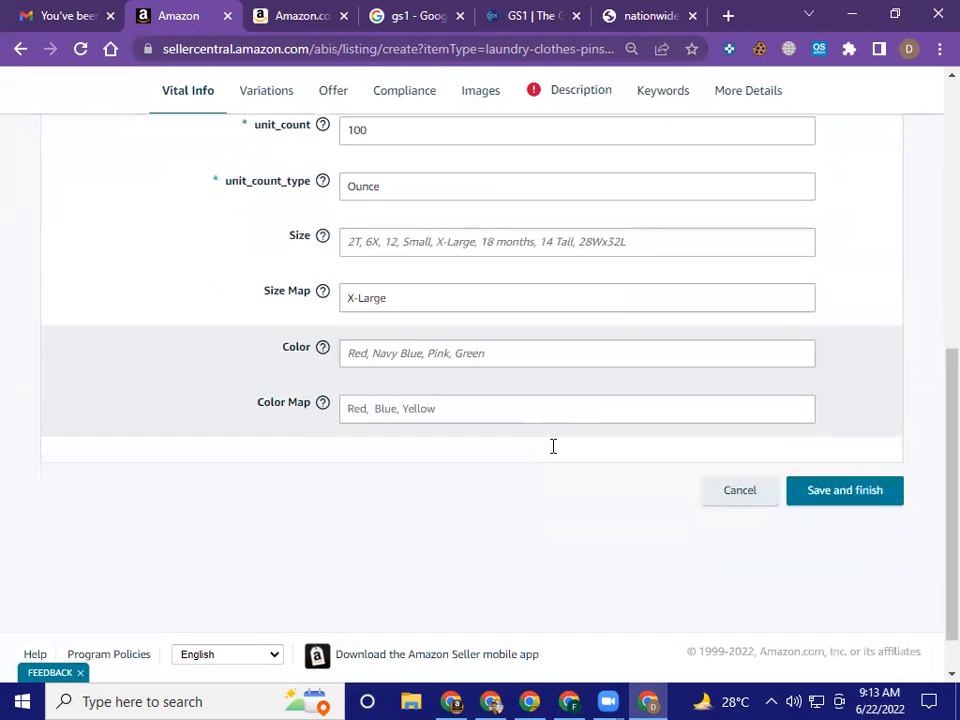
{"action": "scroll", "coordinate": [554, 450], "scroll_direction": "up", "scroll_amount": 4}
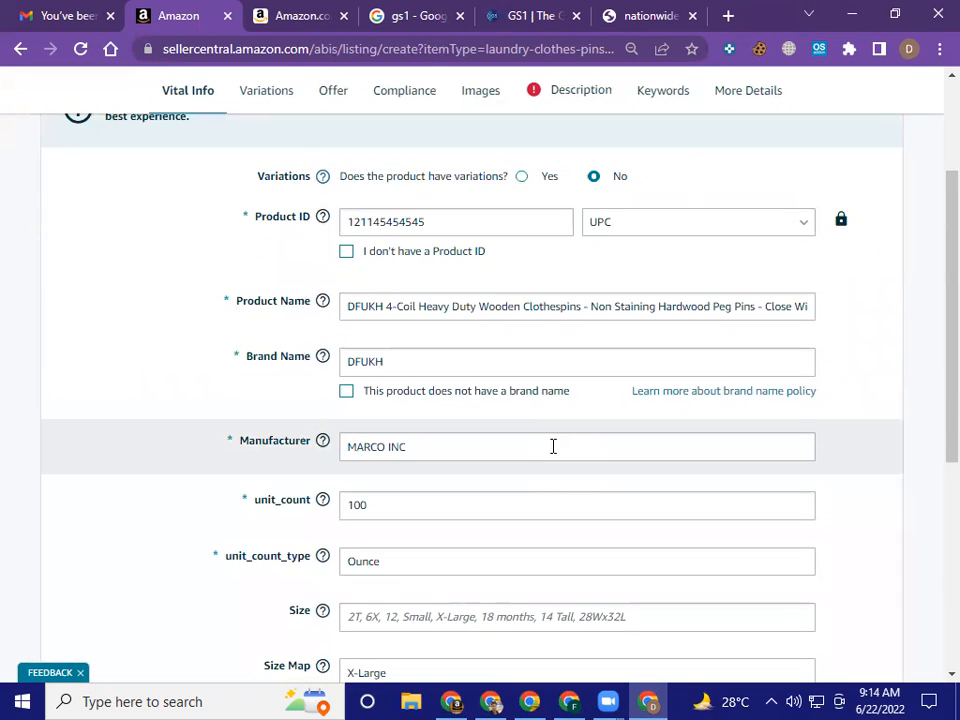
{"action": "scroll", "coordinate": [473, 363], "scroll_direction": "up", "scroll_amount": 2}
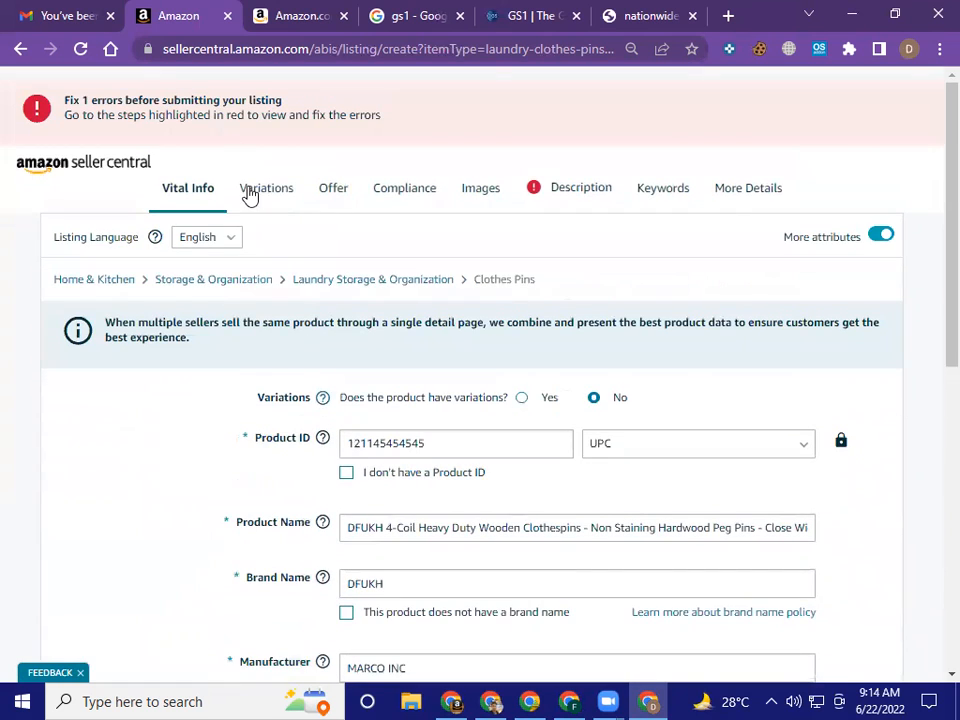
{"action": "scroll", "coordinate": [634, 416], "scroll_direction": "down", "scroll_amount": 10}
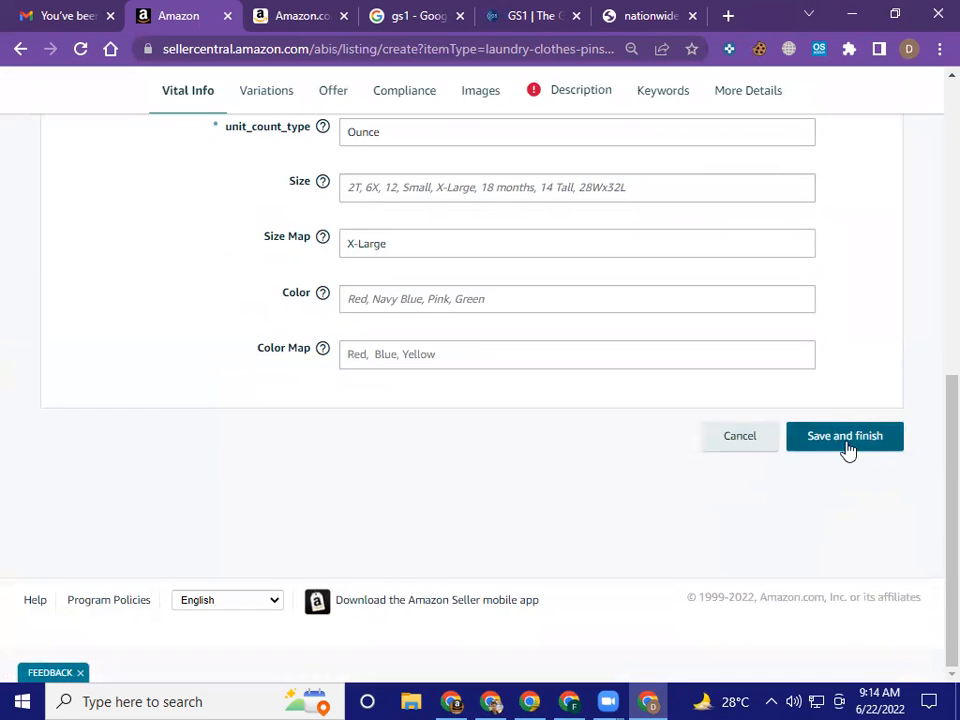
{"action": "scroll", "coordinate": [174, 482], "scroll_direction": "up", "scroll_amount": 5}
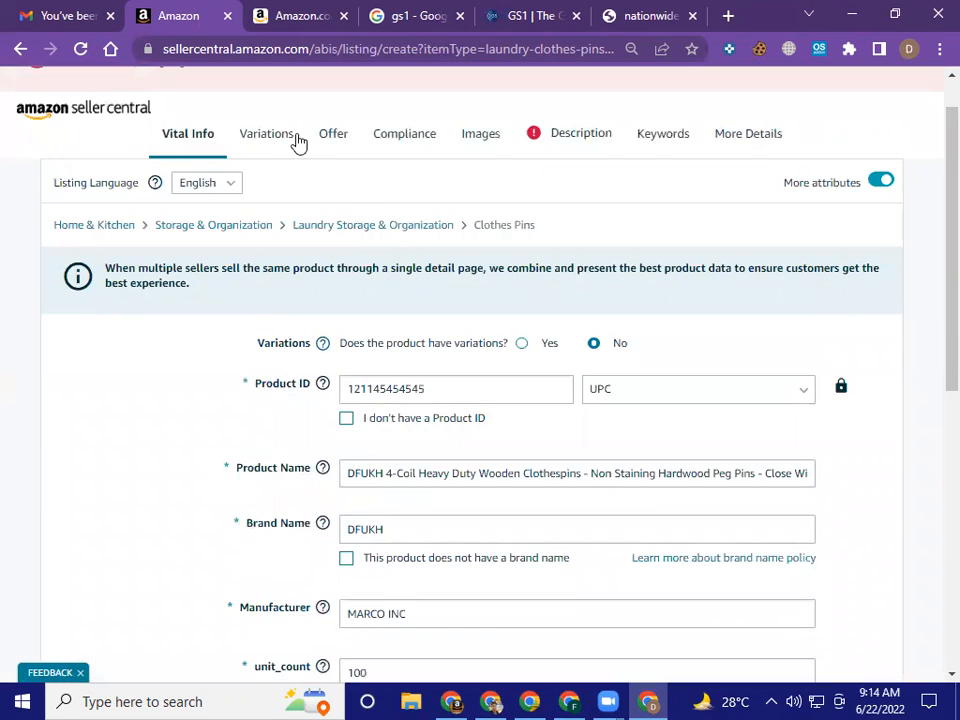
Revisit Variations and return to Offer to check the Product Tax Code and Shipping-Template options without changing either
{"action": "left_click", "coordinate": [279, 143]}
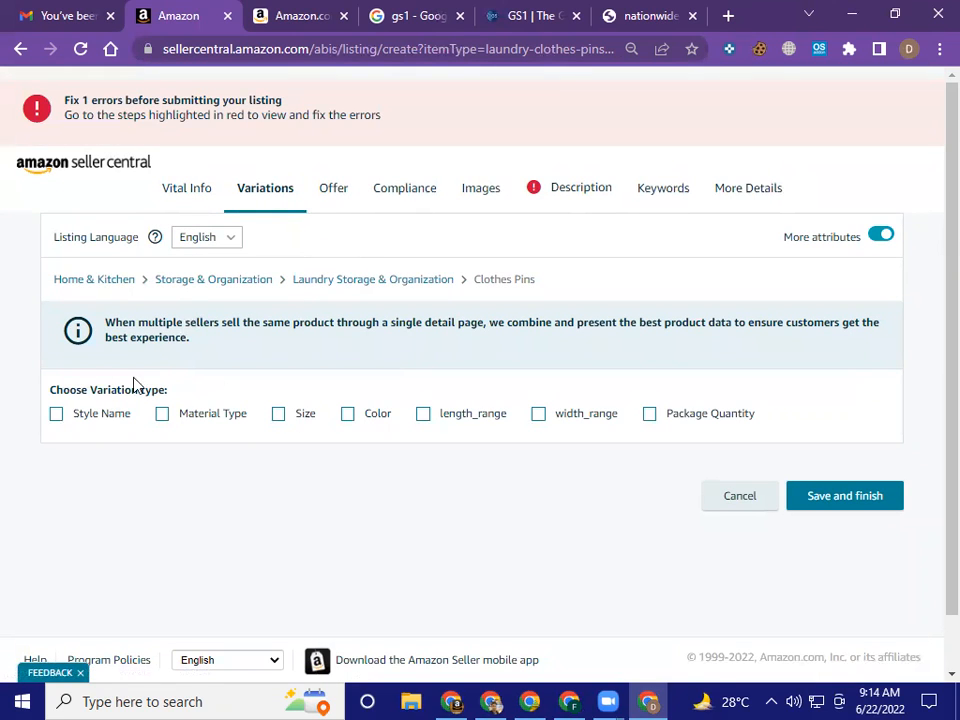
{"action": "left_click", "coordinate": [340, 199]}
{"action": "scroll", "coordinate": [538, 336], "scroll_direction": "down", "scroll_amount": 3}
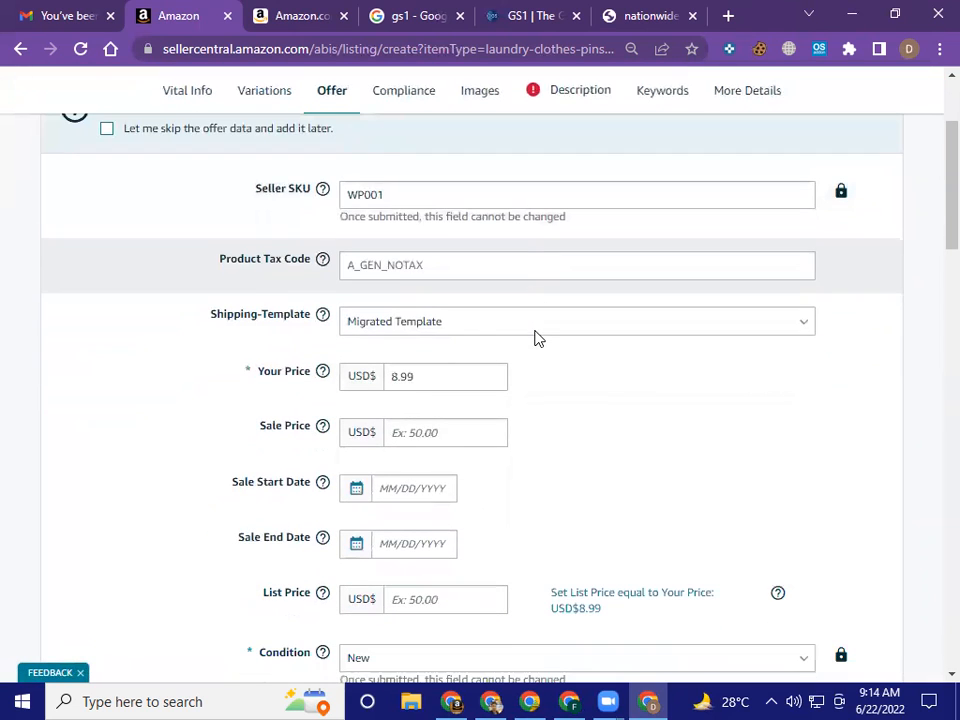
{"action": "left_click", "coordinate": [684, 276]}
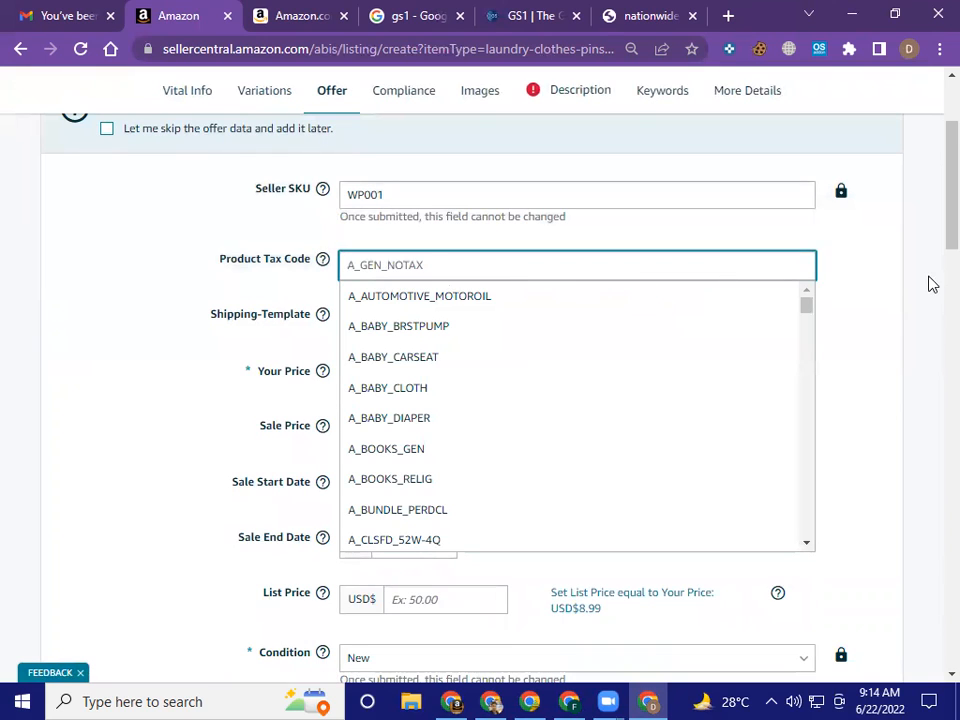
{"action": "left_click", "coordinate": [893, 283]}
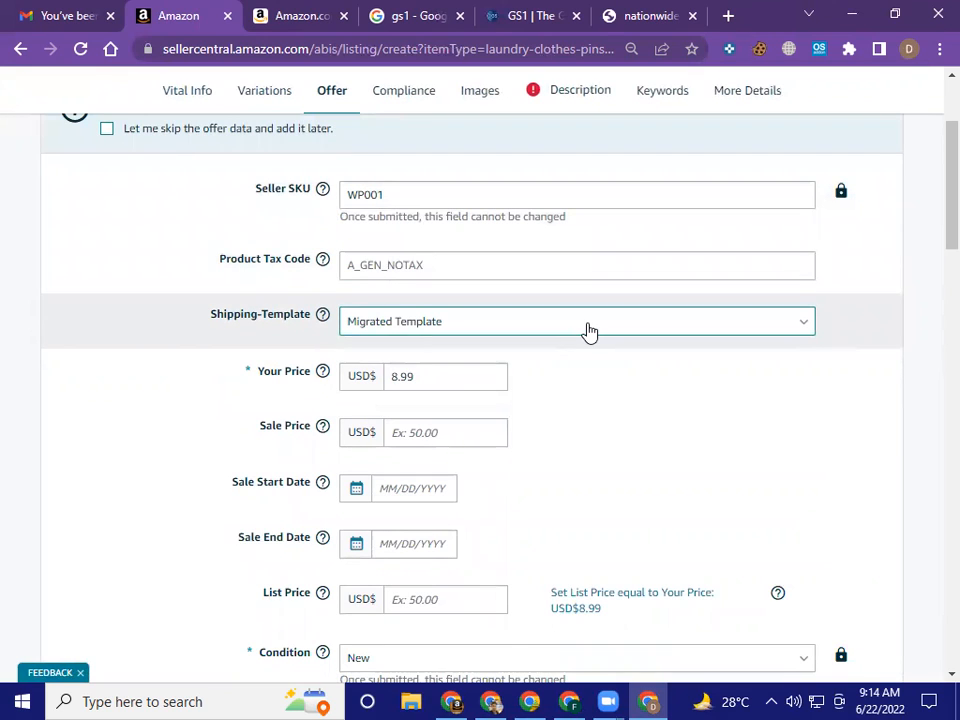
{"action": "left_click", "coordinate": [589, 332]}
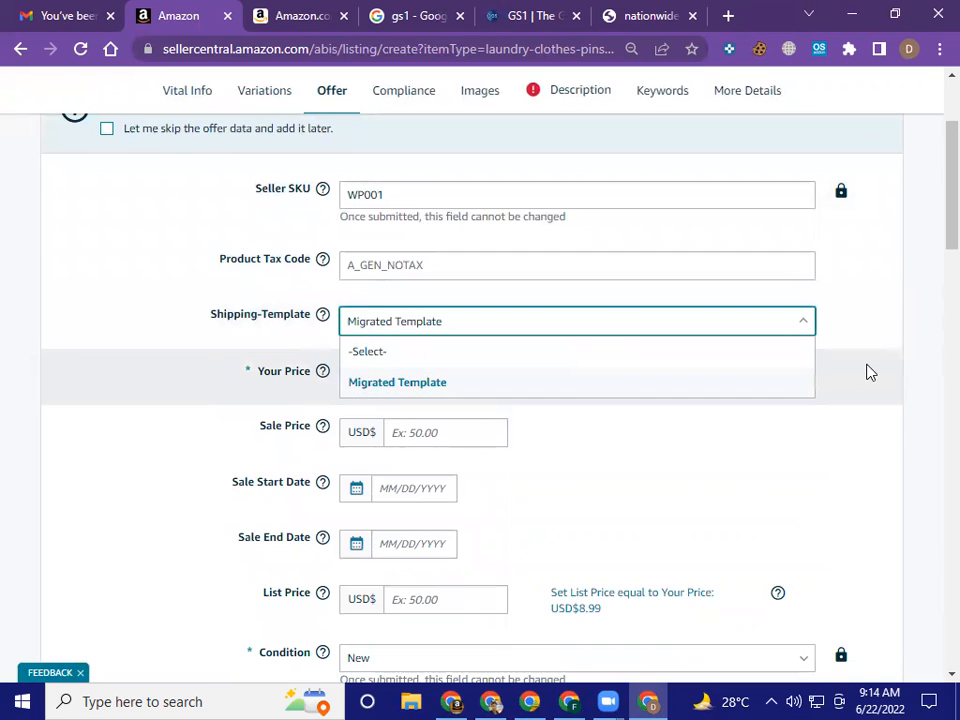
{"action": "left_click", "coordinate": [866, 370]}
Examine the Sale Start Date, List Price and Condition fields of the offer without entering any values
{"action": "scroll", "coordinate": [726, 372], "scroll_direction": "down", "scroll_amount": 3}
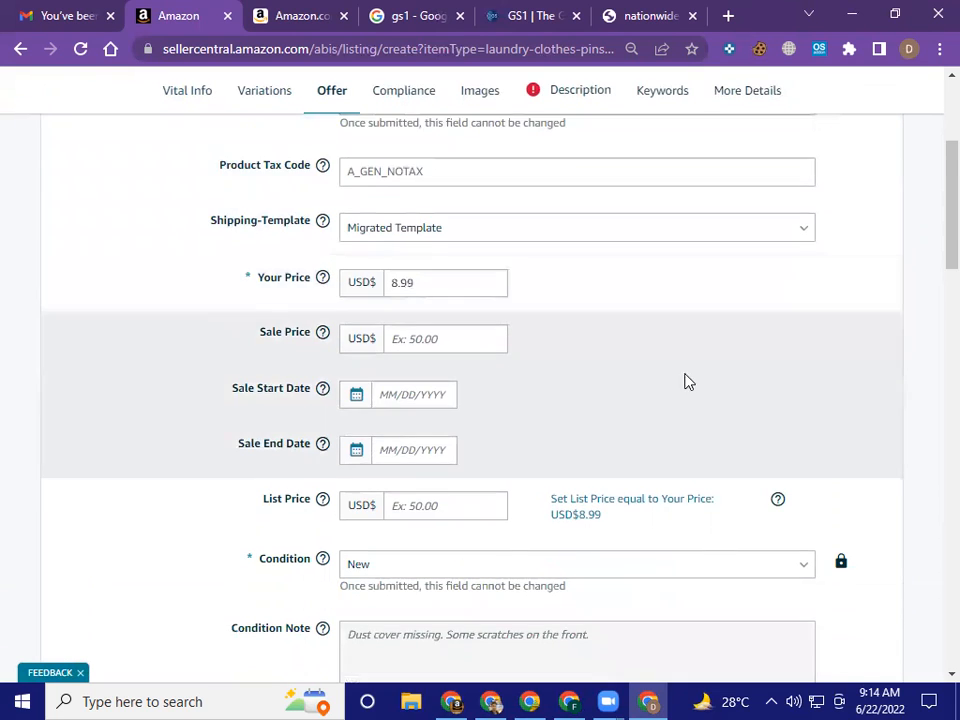
{"action": "mouse_move", "coordinate": [330, 306]}
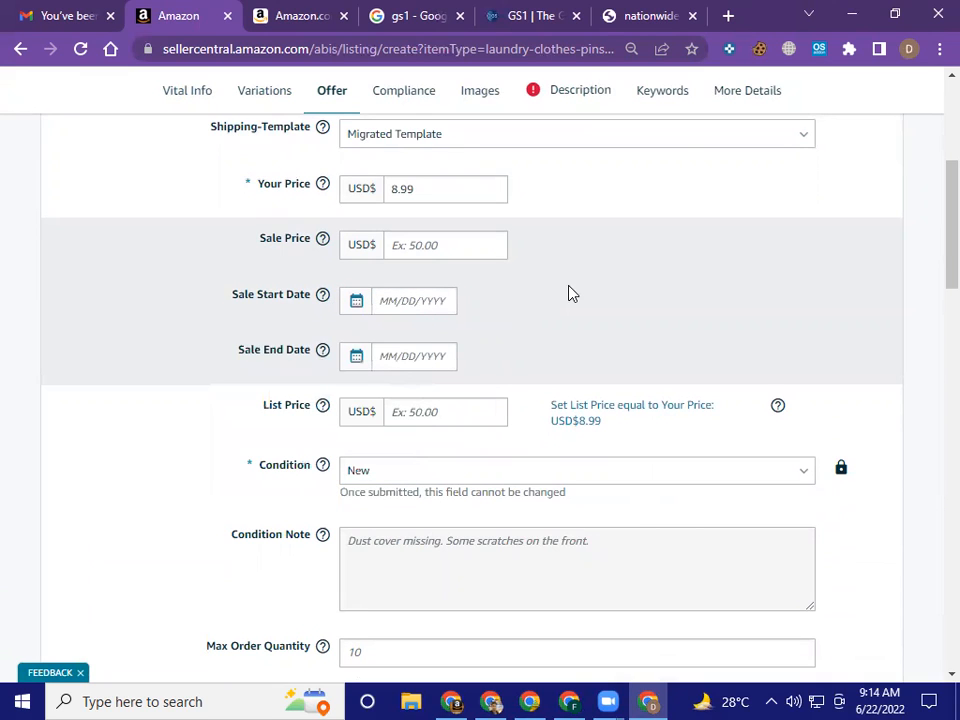
{"action": "left_click", "coordinate": [358, 304]}
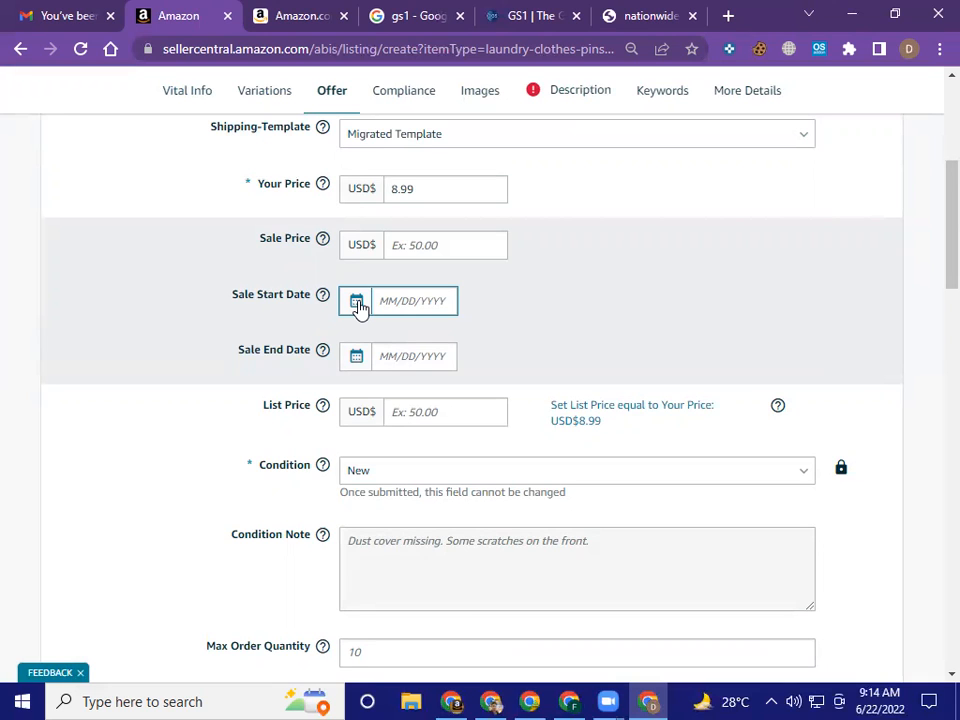
{"action": "left_click", "coordinate": [424, 401]}
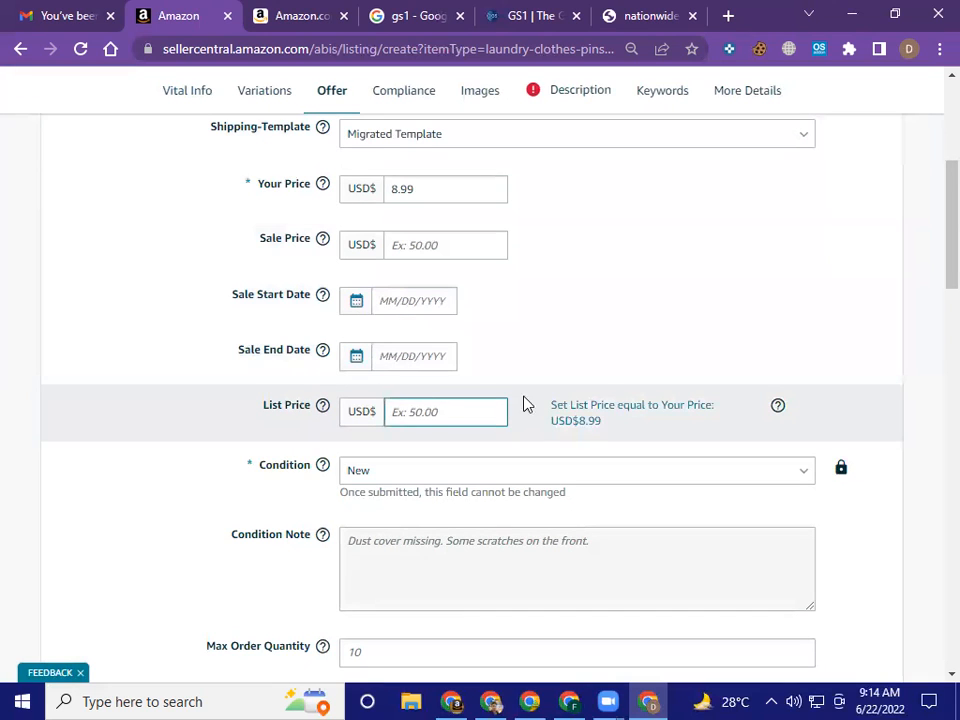
{"action": "scroll", "coordinate": [603, 386], "scroll_direction": "down", "scroll_amount": 1}
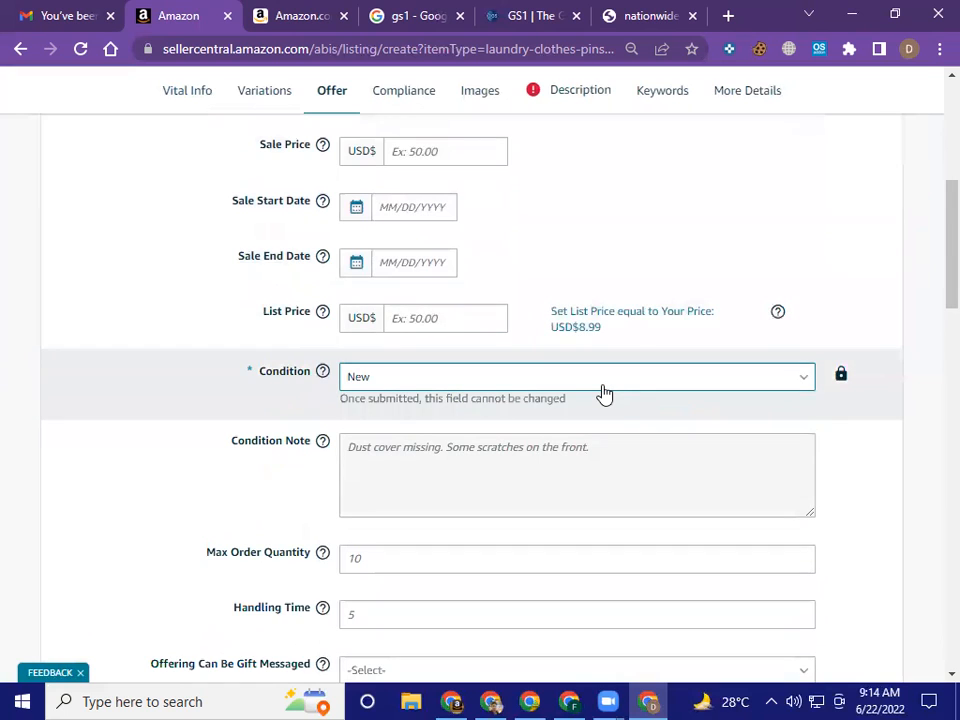
Review the remaining Offer fields from Condition Note and Max Order Quantity through gift options, restock date and Fulfillment Channel
{"action": "scroll", "coordinate": [604, 392], "scroll_direction": "down", "scroll_amount": 1}
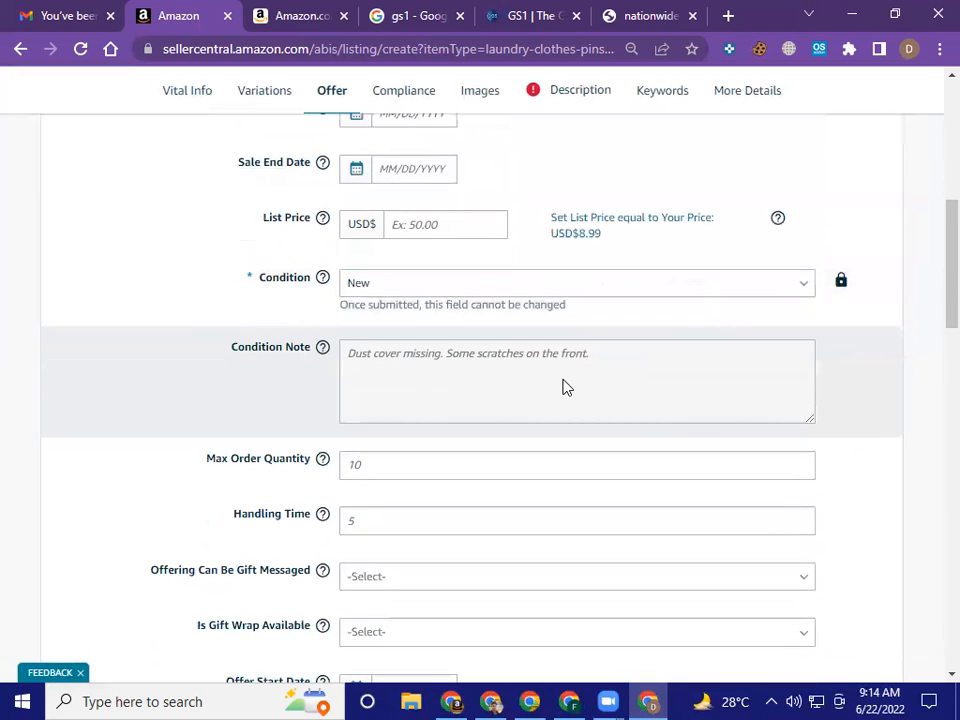
{"action": "scroll", "coordinate": [563, 387], "scroll_direction": "down", "scroll_amount": 1}
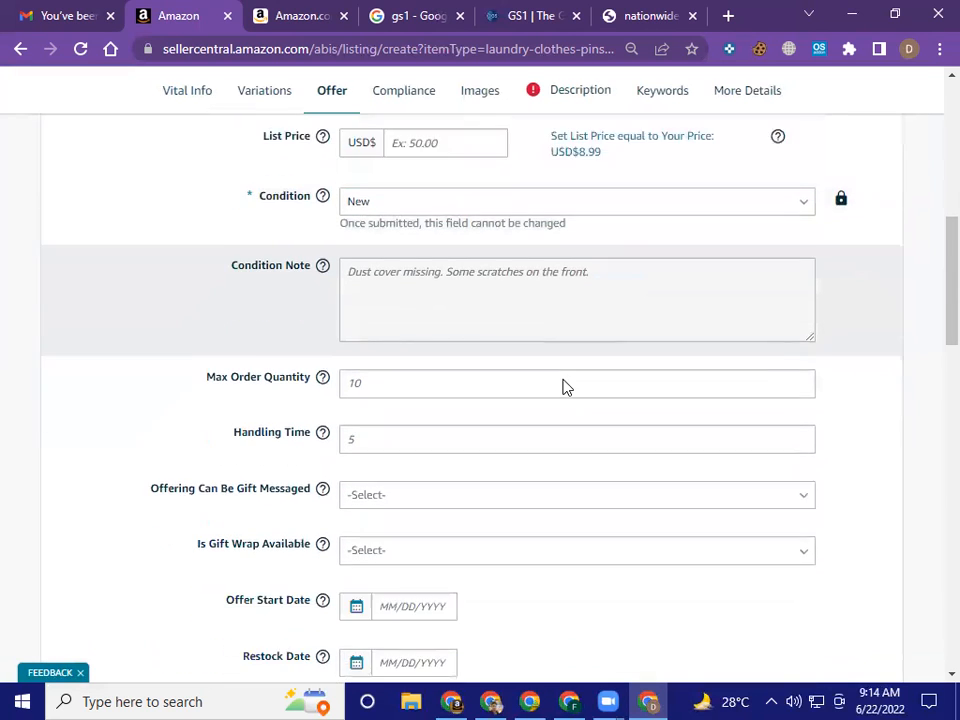
{"action": "scroll", "coordinate": [563, 387], "scroll_direction": "down", "scroll_amount": 1}
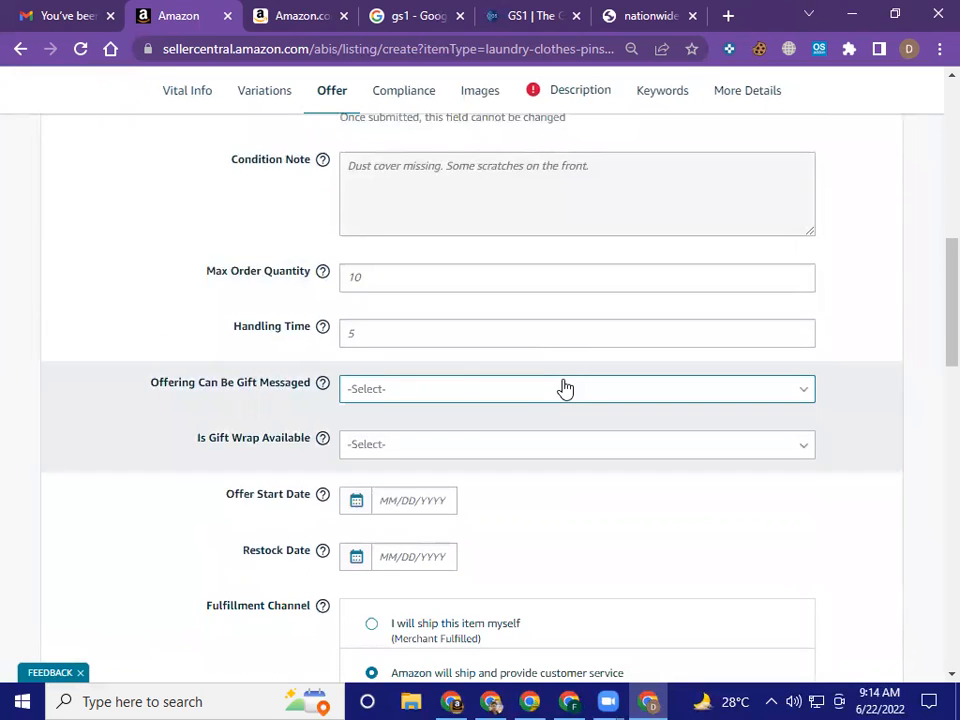
{"action": "scroll", "coordinate": [564, 388], "scroll_direction": "down", "scroll_amount": 1}
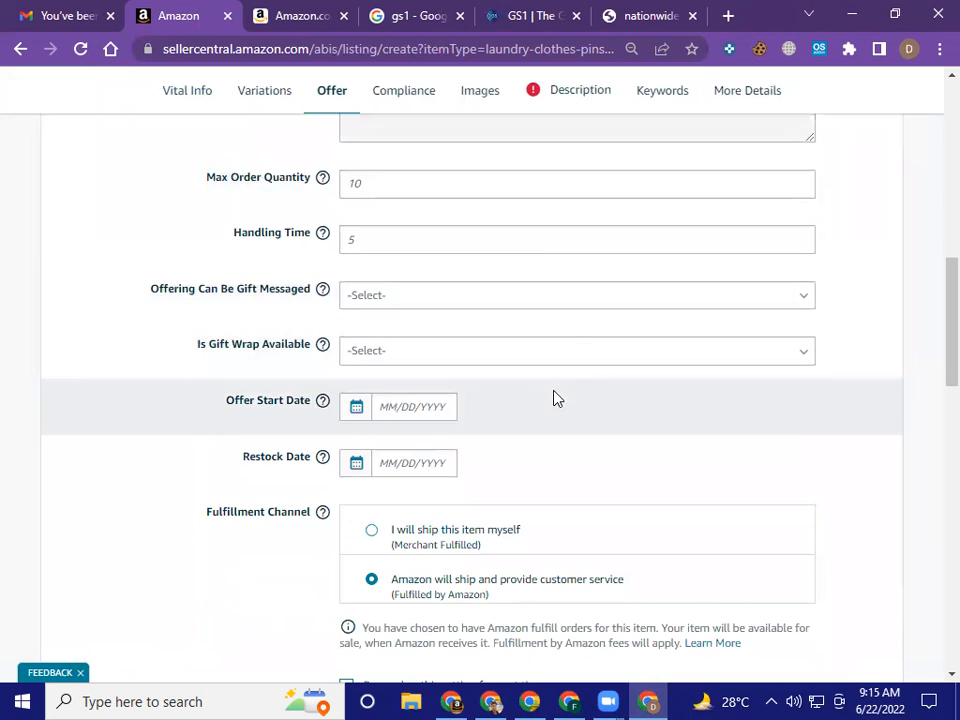
{"action": "scroll", "coordinate": [555, 403], "scroll_direction": "down", "scroll_amount": 1}
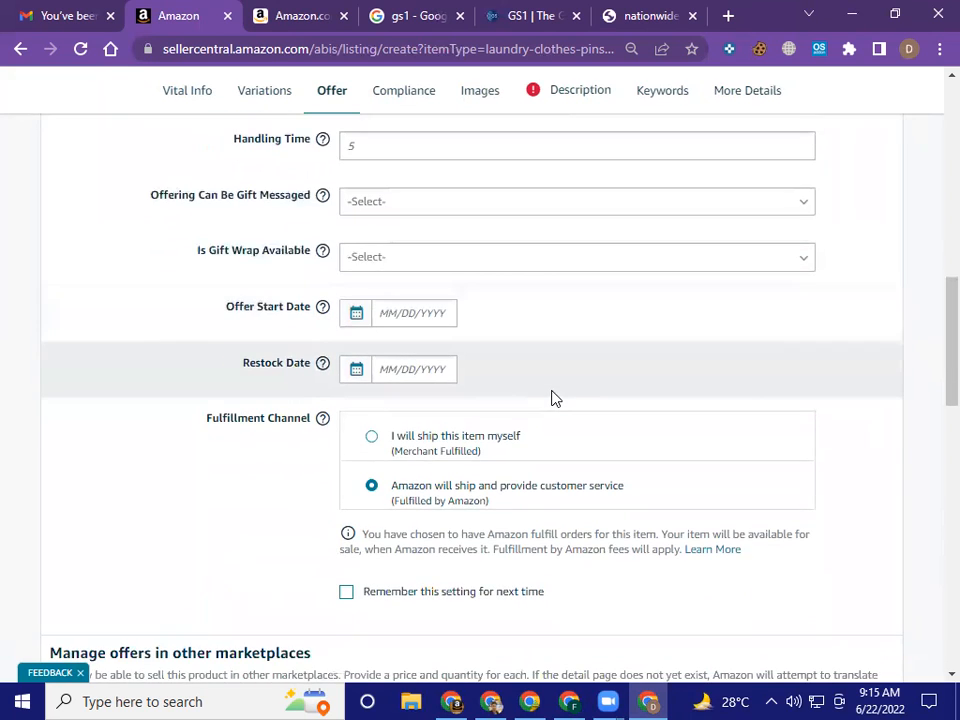
{"action": "scroll", "coordinate": [555, 398], "scroll_direction": "down", "scroll_amount": 1}
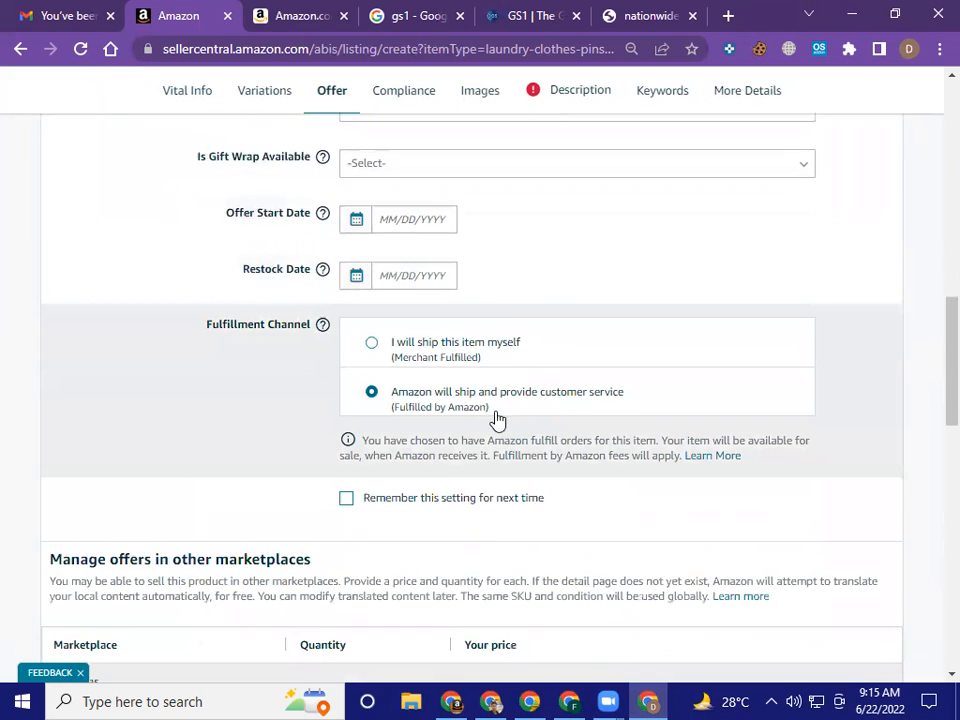
{"action": "scroll", "coordinate": [550, 360], "scroll_direction": "up", "scroll_amount": 10}
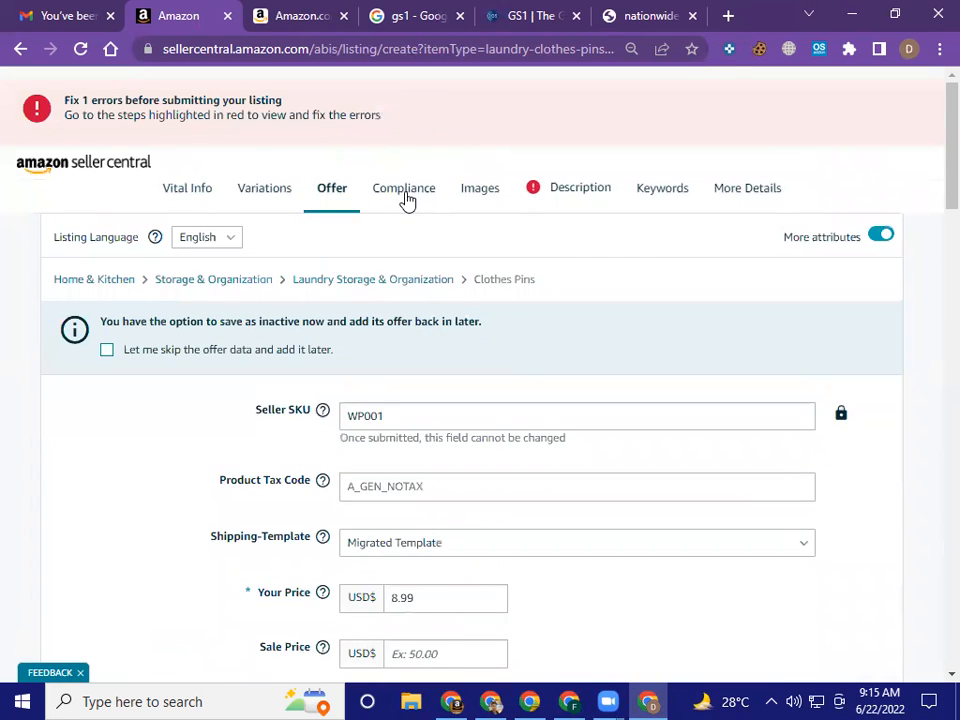
Open the Compliance section and examine the EO number and legal certification fields, including the certification status options
{"action": "left_click", "coordinate": [403, 190]}
{"action": "scroll", "coordinate": [535, 320], "scroll_direction": "down", "scroll_amount": 3}
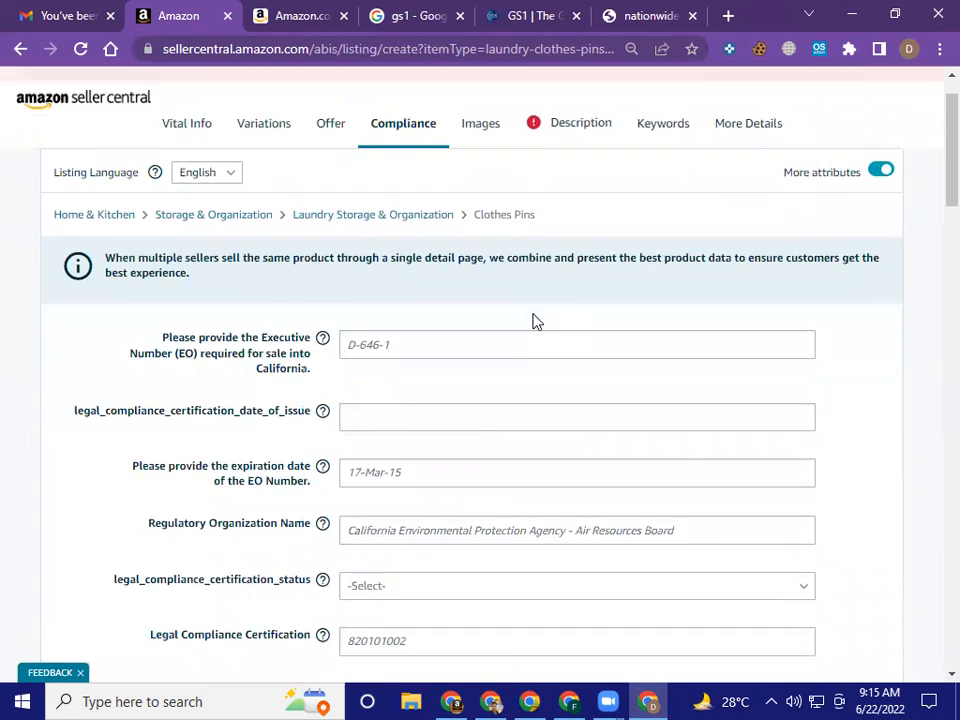
{"action": "scroll", "coordinate": [534, 314], "scroll_direction": "up", "scroll_amount": 1}
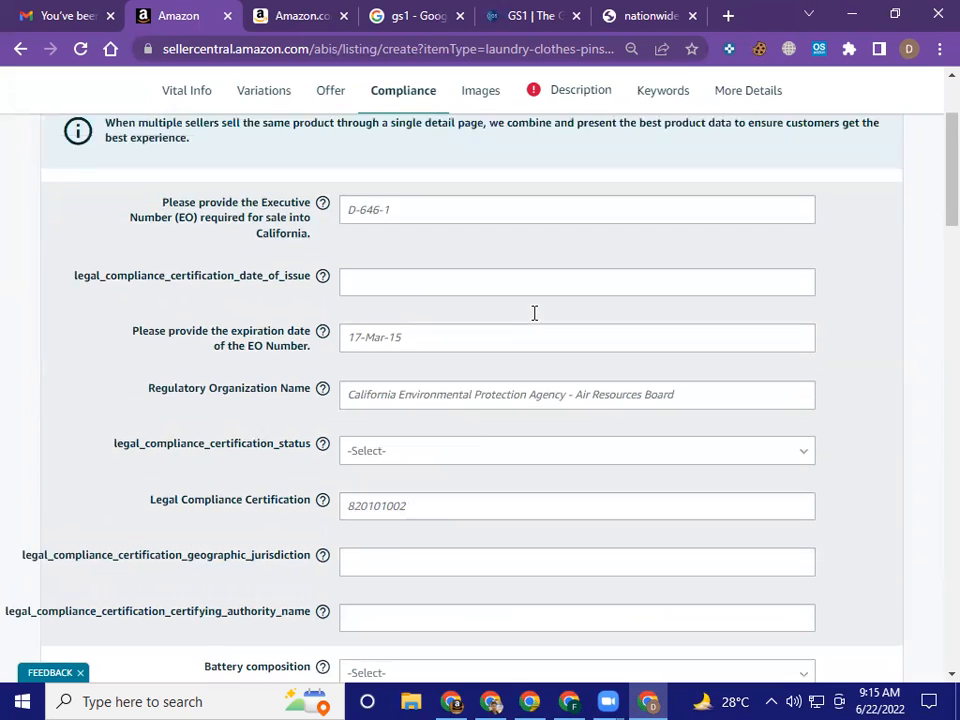
{"action": "left_click", "coordinate": [519, 283]}
{"action": "left_click", "coordinate": [521, 351]}
{"action": "scroll", "coordinate": [521, 345], "scroll_direction": "down", "scroll_amount": 1}
{"action": "key", "text": "Tab"}
{"action": "key", "text": "Tab"}
{"action": "left_click", "coordinate": [512, 438]}
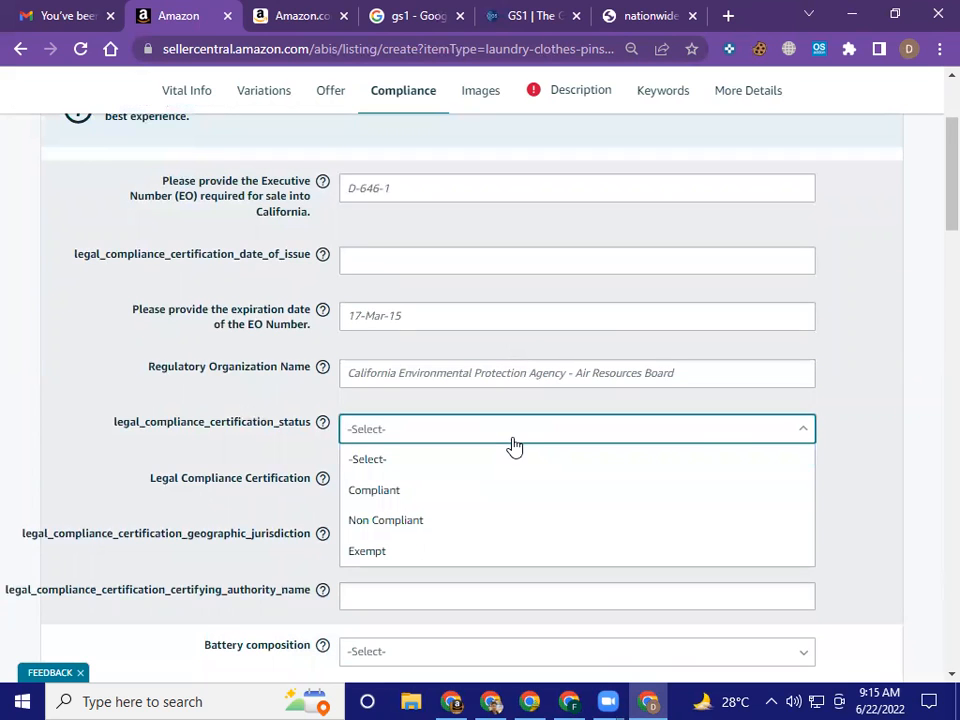
{"action": "left_click", "coordinate": [880, 458]}
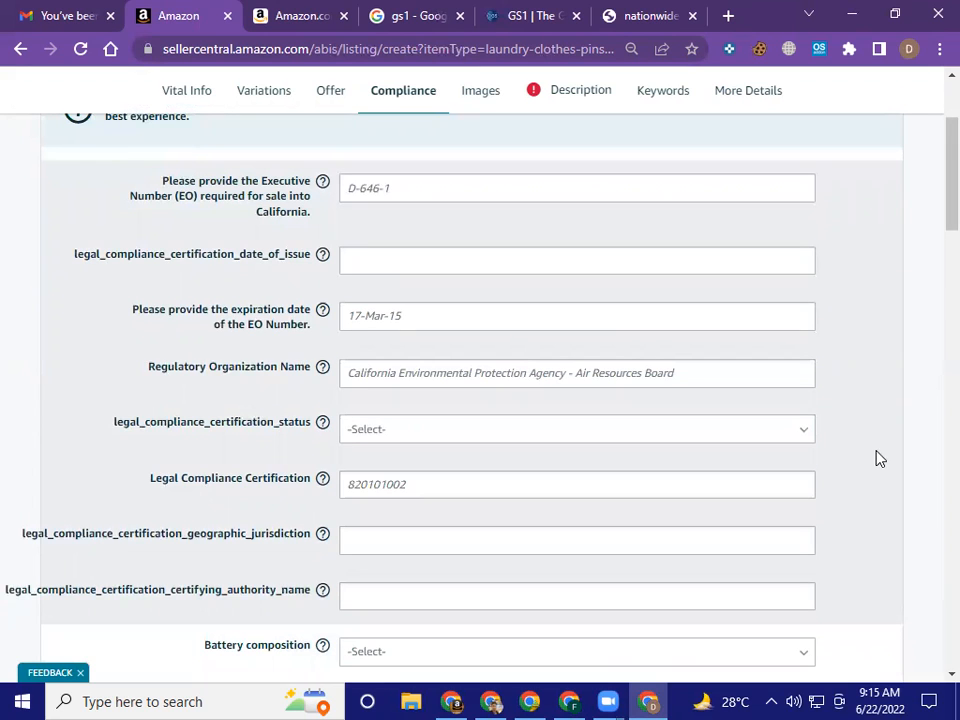
Check the Battery composition options and review the battery type, quantity, packaging, weight and lithium cell fields without selecting anything
{"action": "scroll", "coordinate": [576, 430], "scroll_direction": "down", "scroll_amount": 5}
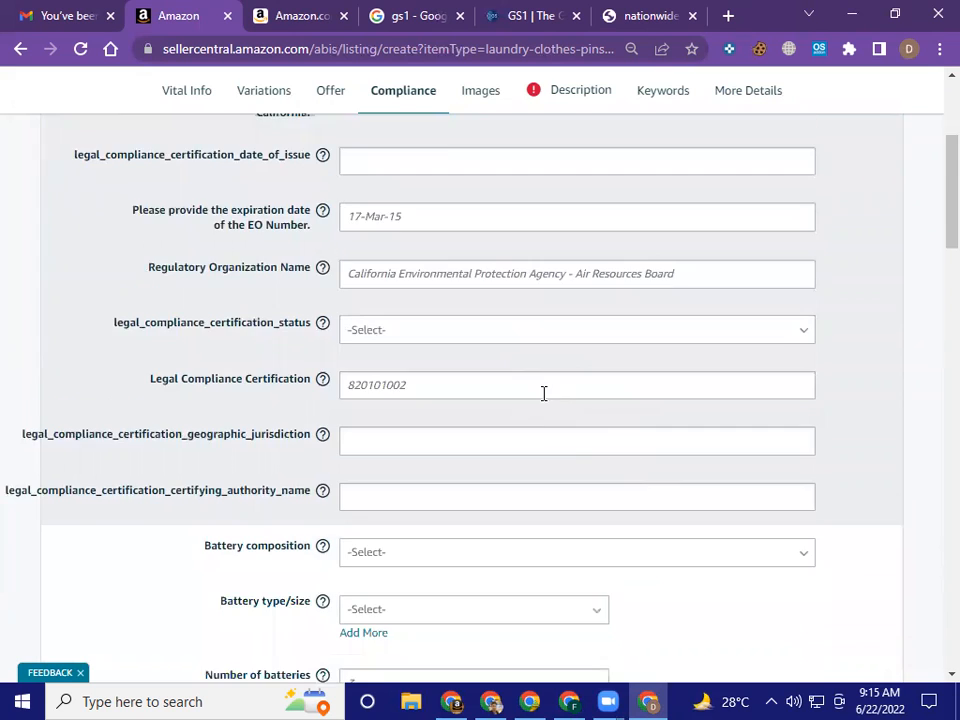
{"action": "left_click", "coordinate": [542, 380]}
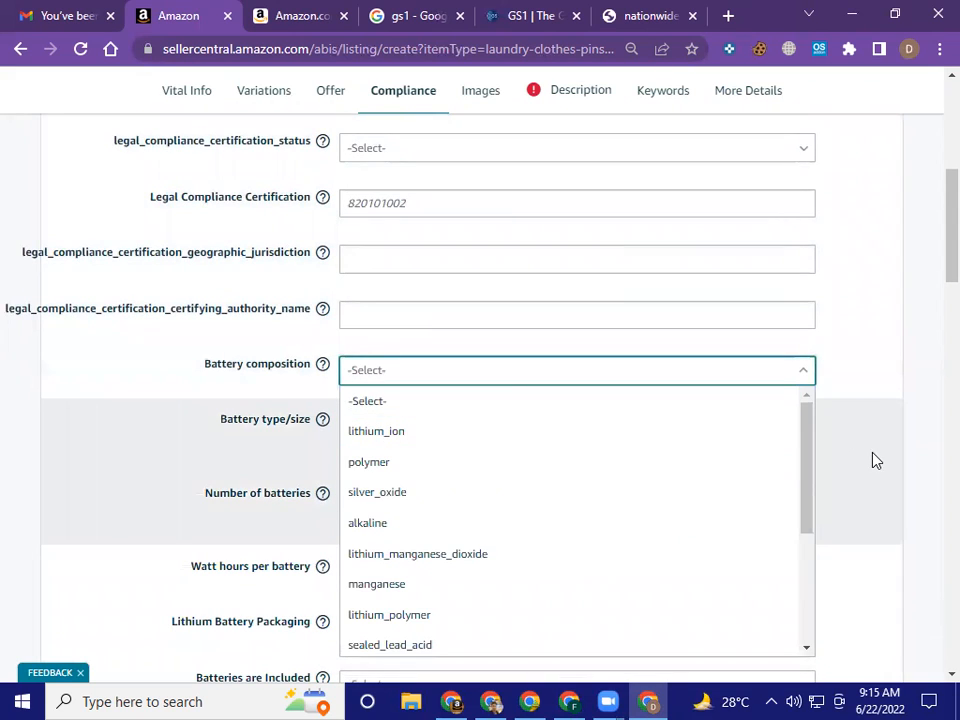
{"action": "left_click", "coordinate": [874, 459]}
{"action": "scroll", "coordinate": [586, 455], "scroll_direction": "down", "scroll_amount": 3}
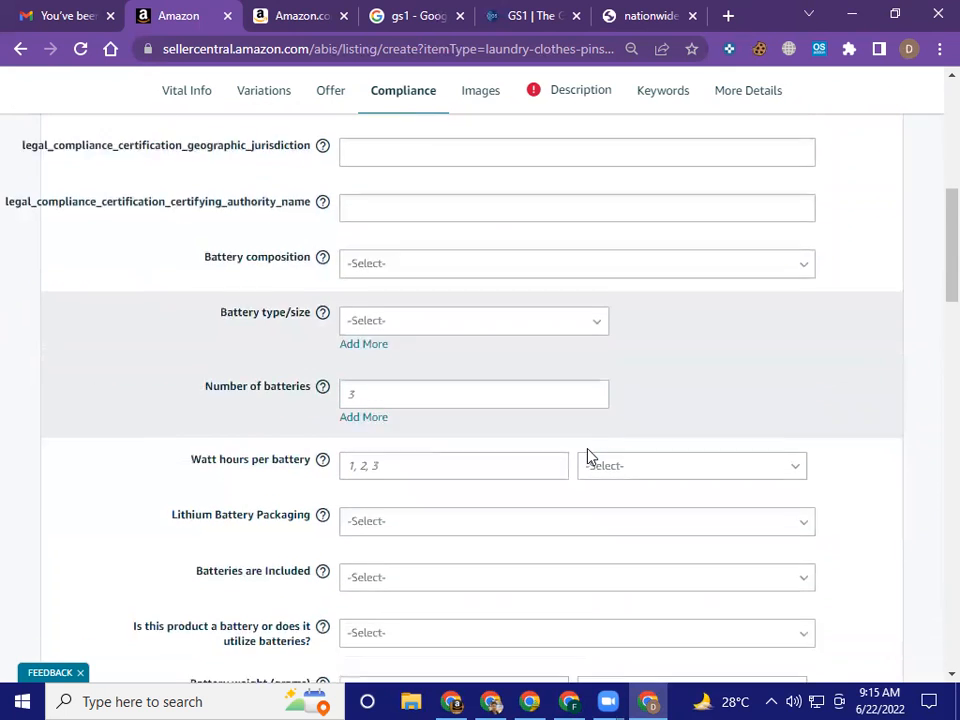
{"action": "scroll", "coordinate": [589, 457], "scroll_direction": "down", "scroll_amount": 2}
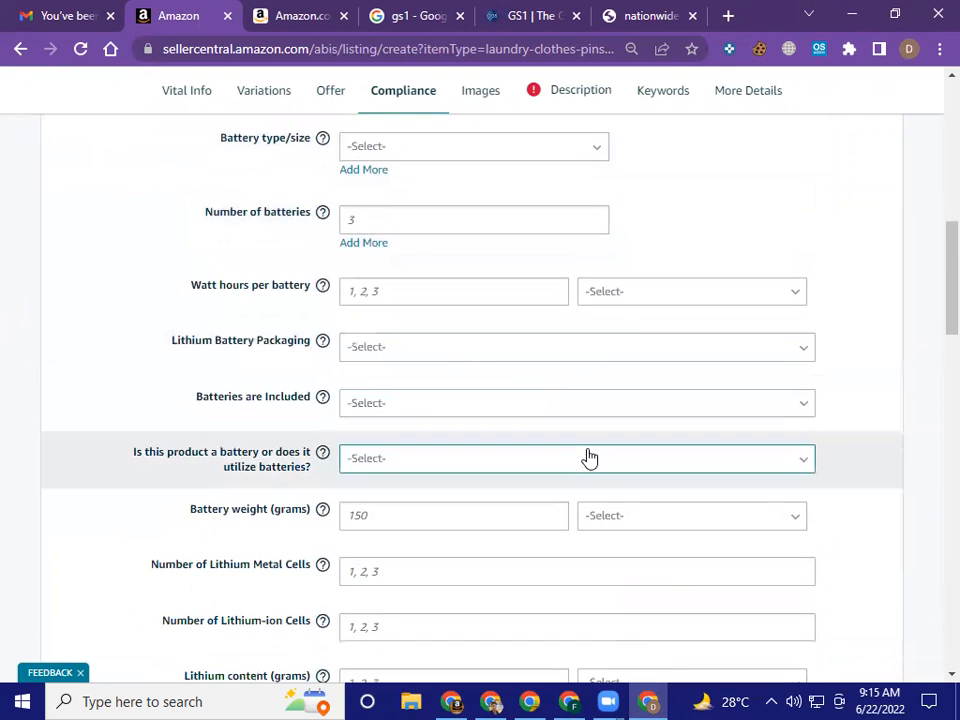
{"action": "scroll", "coordinate": [589, 457], "scroll_direction": "down", "scroll_amount": 6}
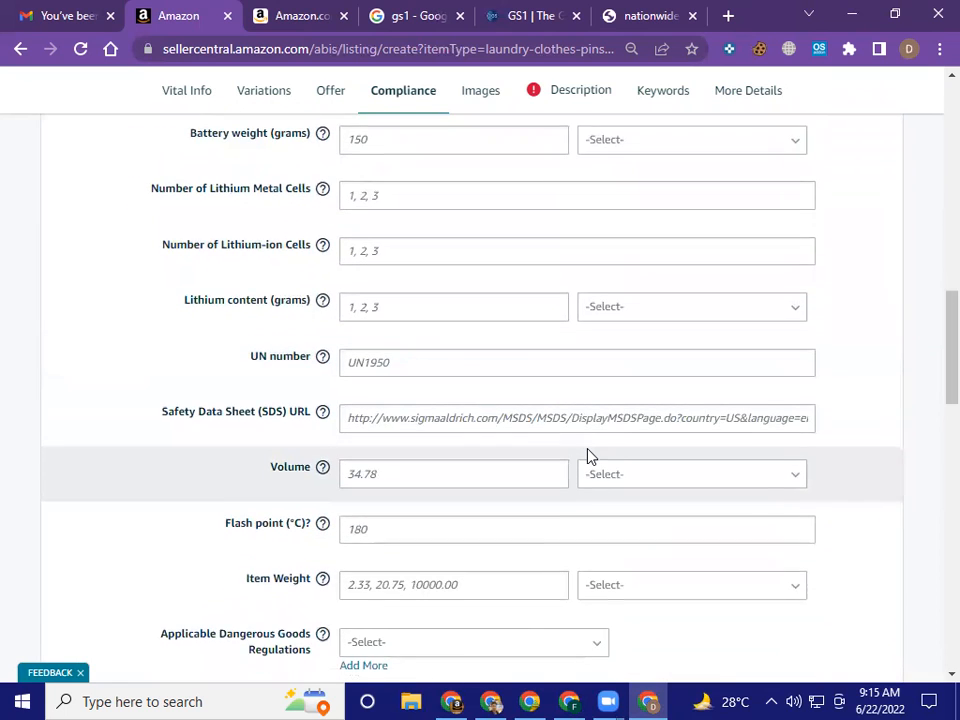
Review the compliance fields for safety data, item weight, dangerous goods, California Proposition 65 and additional chemical names
{"action": "scroll", "coordinate": [589, 448], "scroll_direction": "down", "scroll_amount": 2}
{"action": "scroll", "coordinate": [589, 448], "scroll_direction": "down", "scroll_amount": 2}
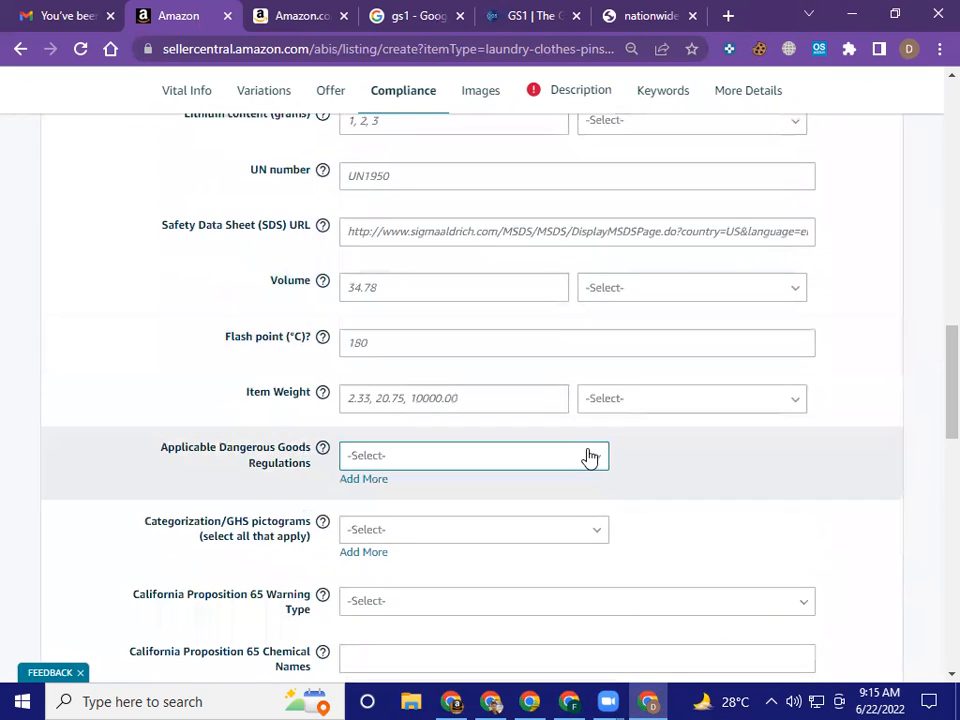
{"action": "scroll", "coordinate": [589, 457], "scroll_direction": "down", "scroll_amount": 4}
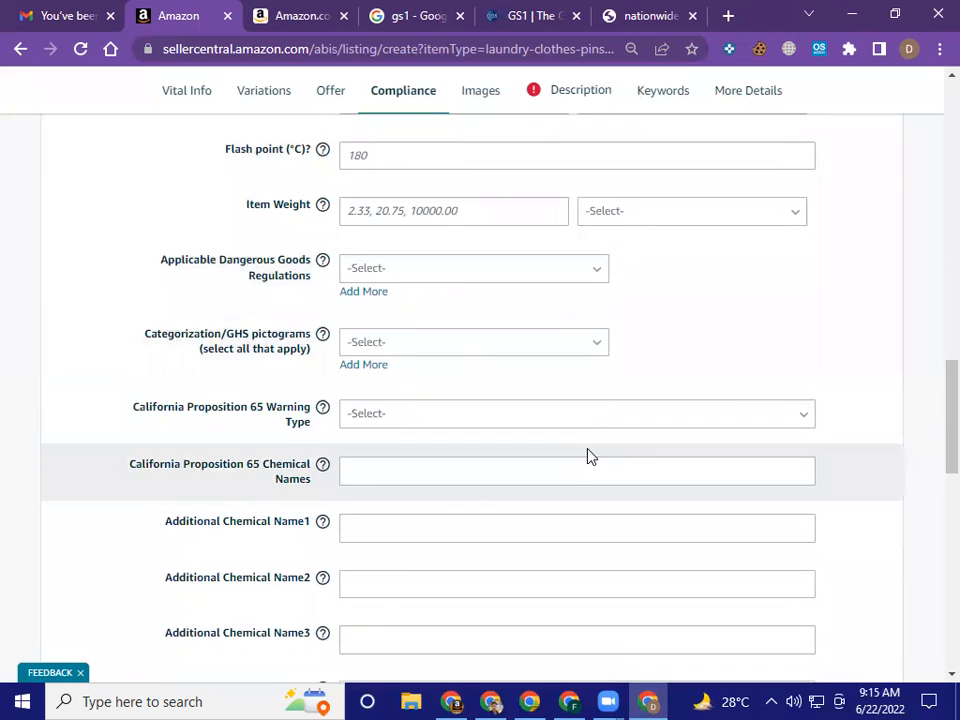
{"action": "scroll", "coordinate": [589, 457], "scroll_direction": "down", "scroll_amount": 2}
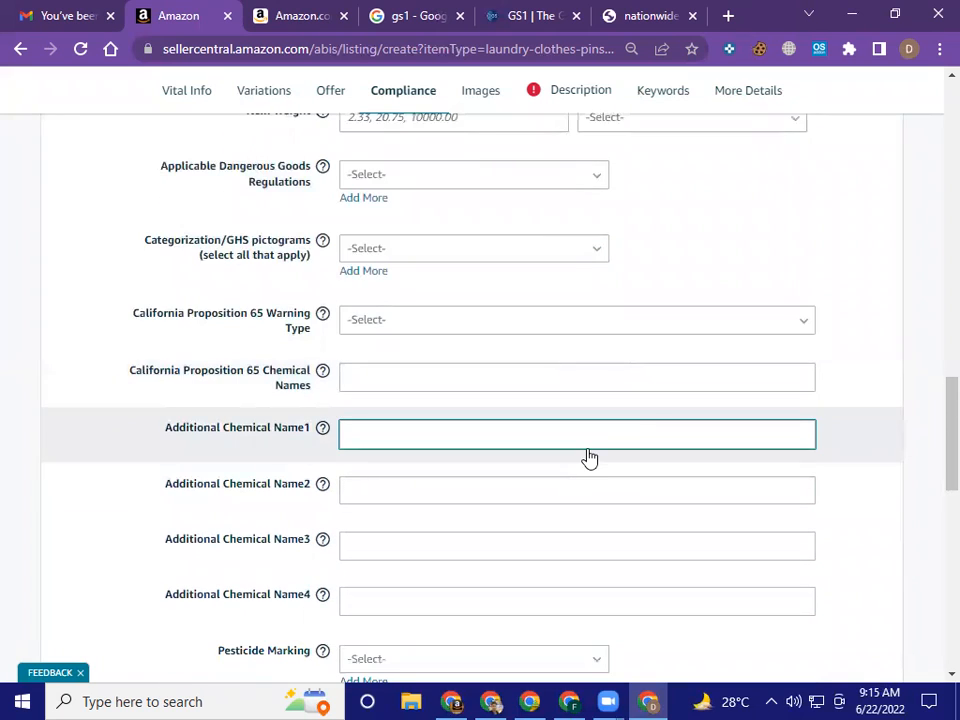
{"action": "scroll", "coordinate": [589, 457], "scroll_direction": "down", "scroll_amount": 2}
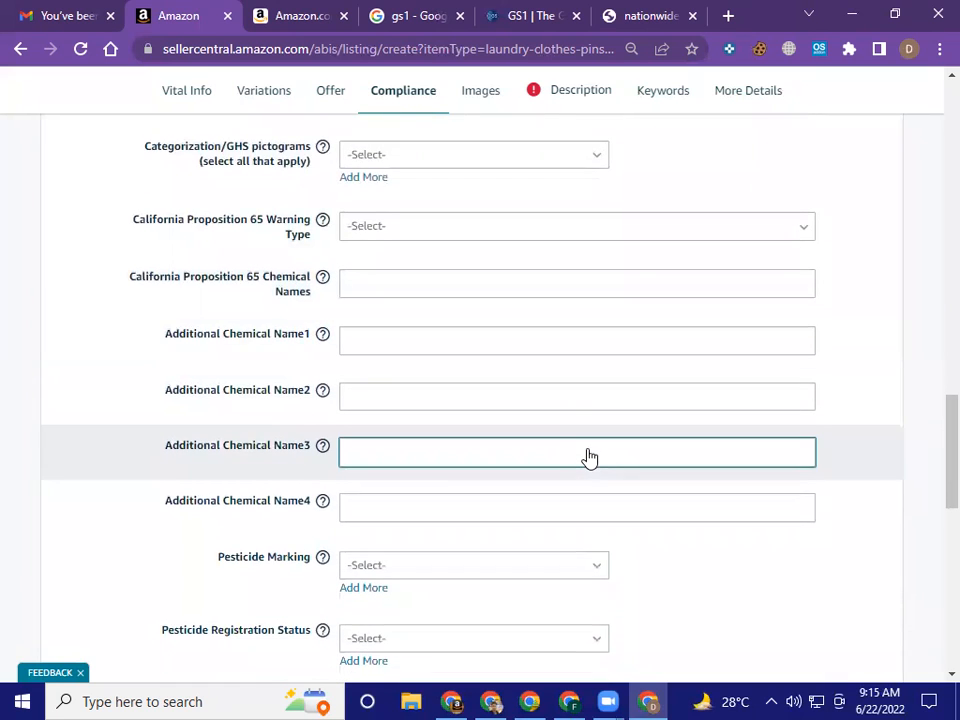
{"action": "scroll", "coordinate": [589, 457], "scroll_direction": "down", "scroll_amount": 2}
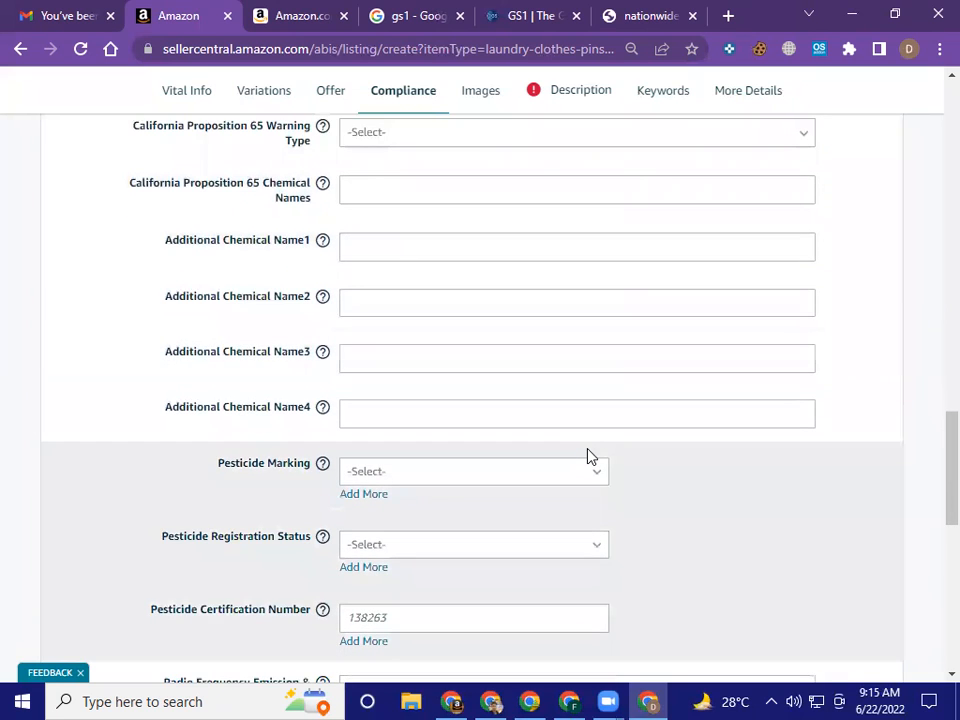
{"action": "scroll", "coordinate": [589, 457], "scroll_direction": "down", "scroll_amount": 2}
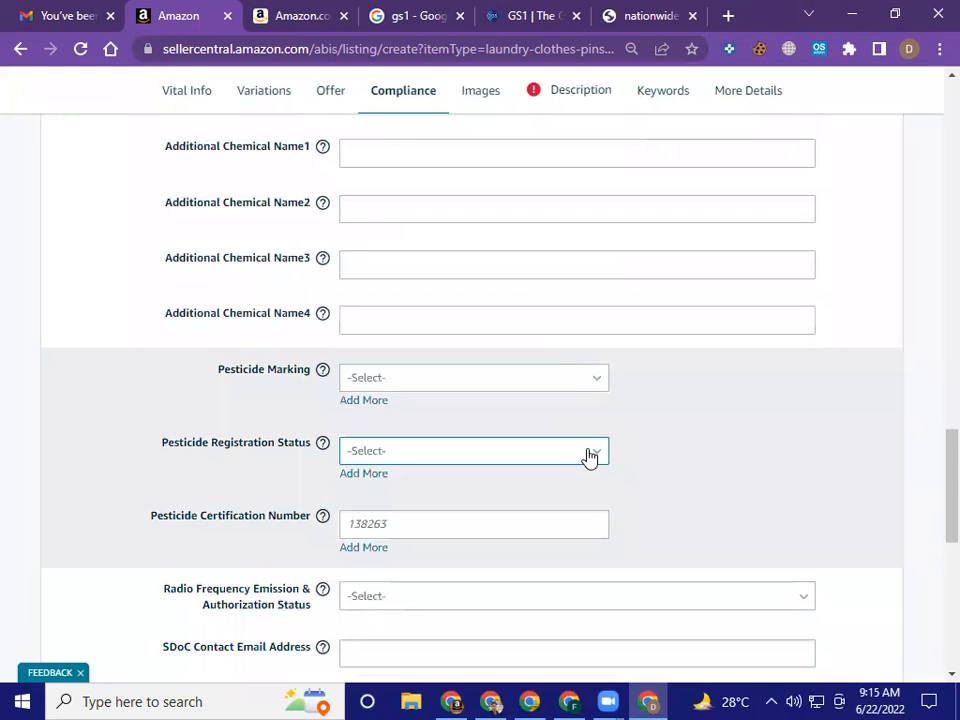
Examine the Pesticide Marking and Pesticide Registration Status options and the Pesticide Certification Number field, leaving all of them empty
{"action": "left_click", "coordinate": [573, 390]}
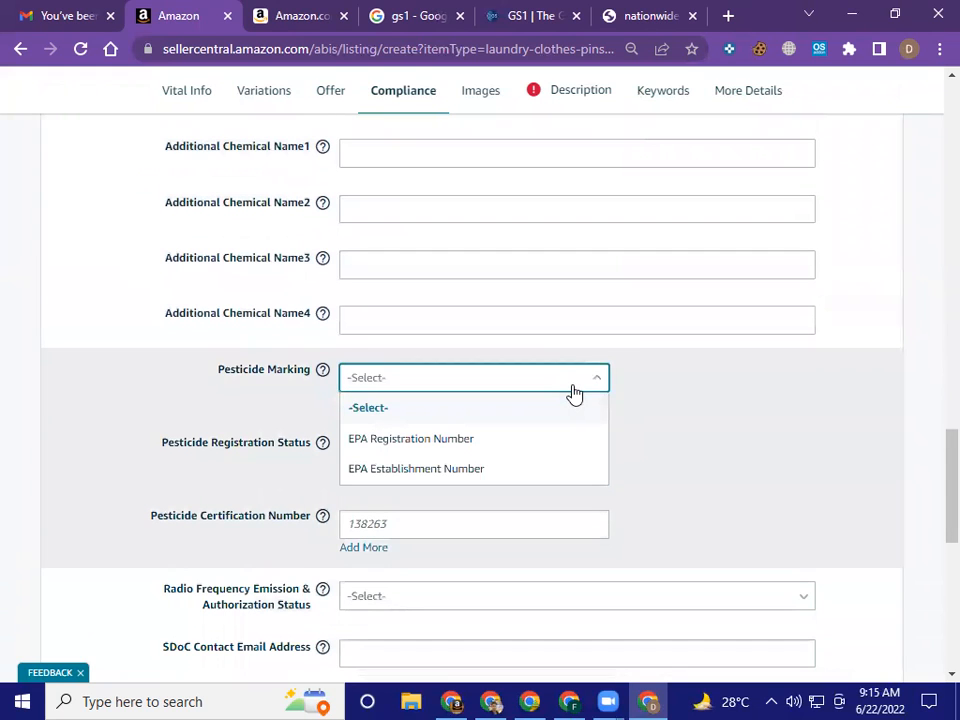
{"action": "left_click", "coordinate": [705, 402]}
{"action": "scroll", "coordinate": [705, 410], "scroll_direction": "down", "scroll_amount": 2}
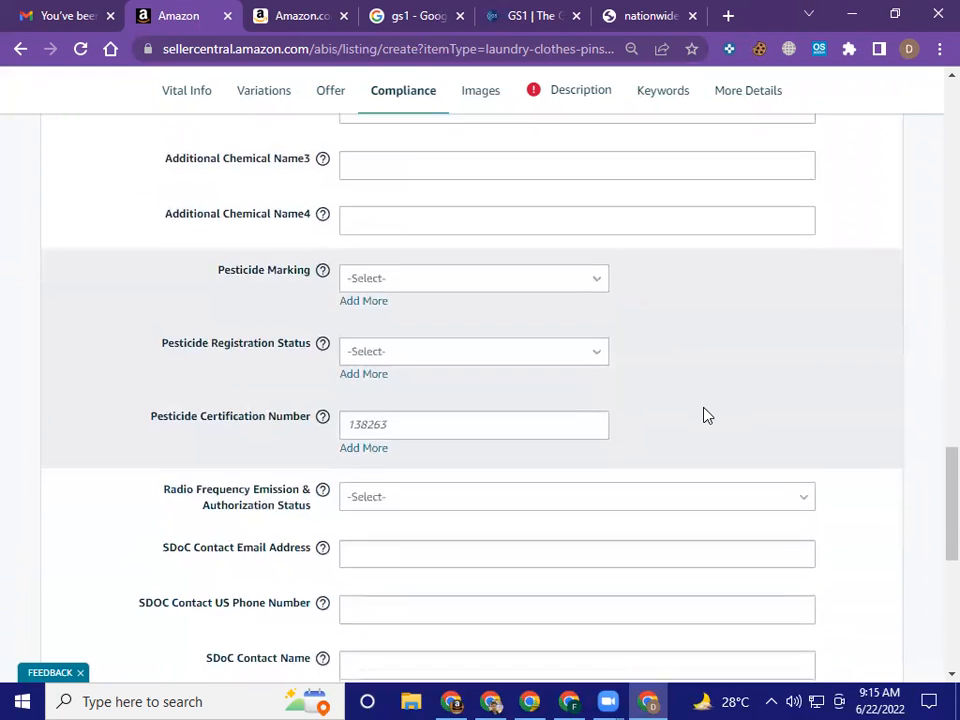
{"action": "scroll", "coordinate": [705, 415], "scroll_direction": "down", "scroll_amount": 2}
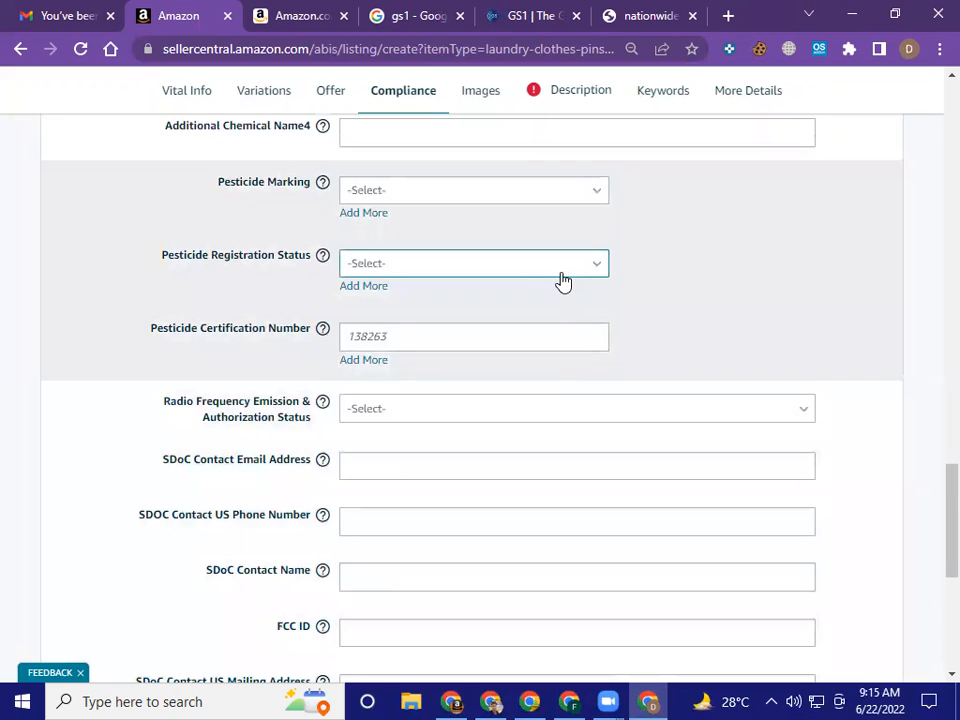
{"action": "left_click", "coordinate": [555, 272]}
{"action": "left_click", "coordinate": [675, 293]}
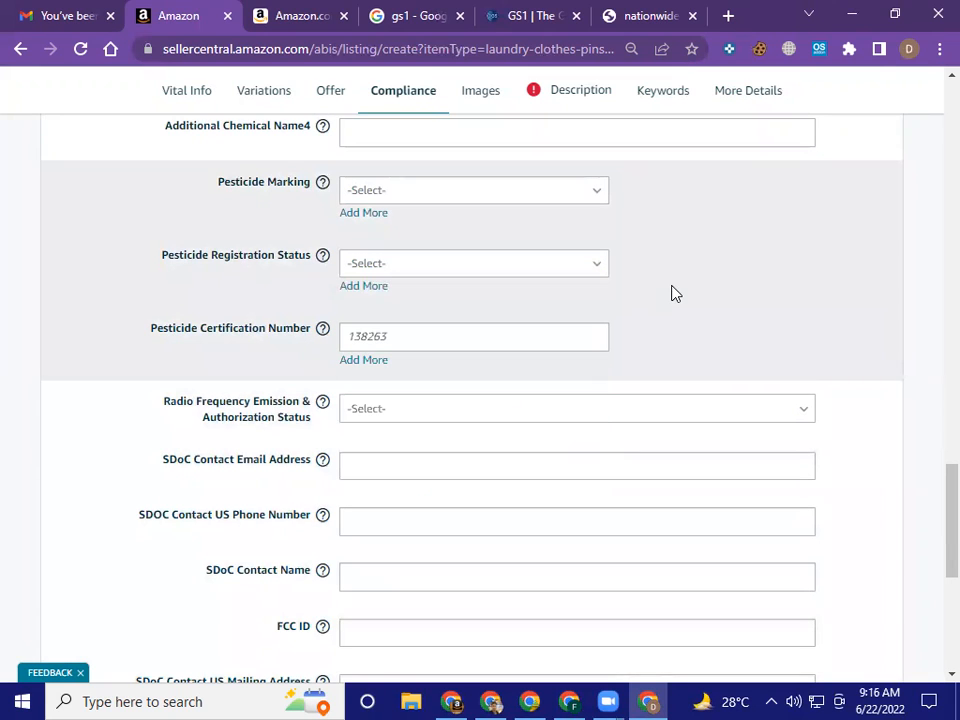
{"action": "left_click", "coordinate": [481, 339]}
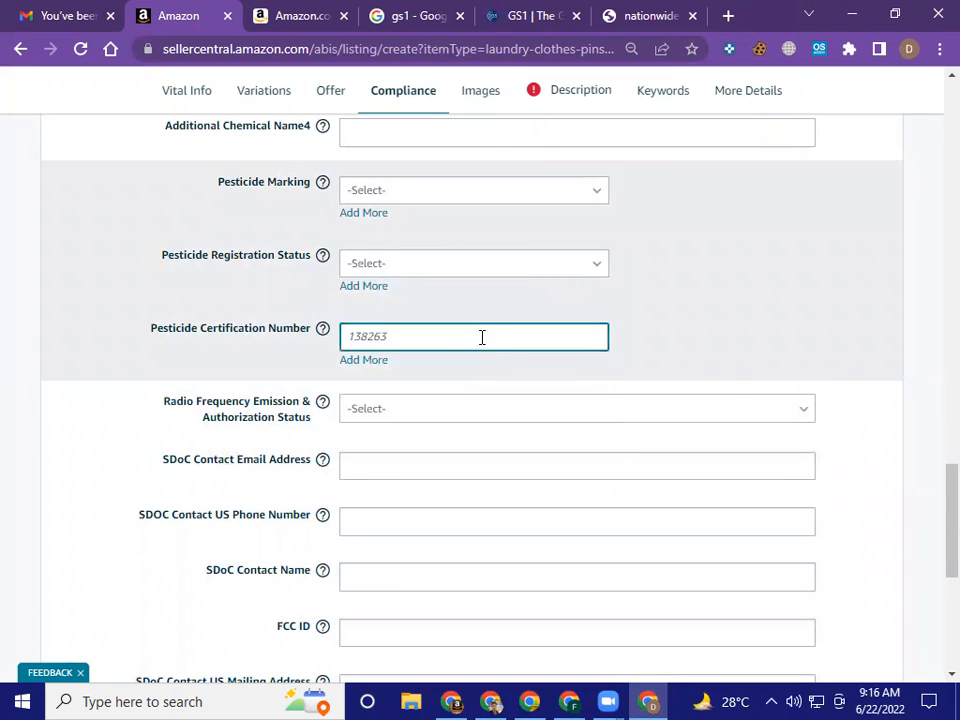
{"action": "left_click", "coordinate": [730, 377]}
Review the radio frequency, SDoC contact and FCC ID fields, and check the Compliance Regulation Type options without choosing one
{"action": "scroll", "coordinate": [730, 377], "scroll_direction": "down", "scroll_amount": 2}
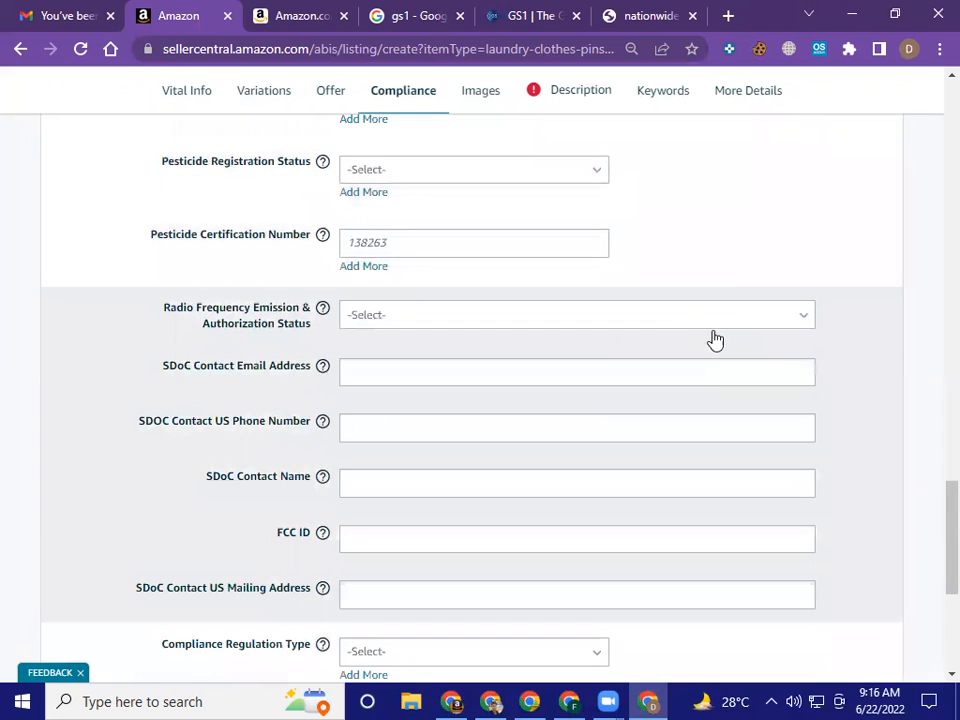
{"action": "scroll", "coordinate": [855, 369], "scroll_direction": "down", "scroll_amount": 1}
{"action": "scroll", "coordinate": [855, 369], "scroll_direction": "down", "scroll_amount": 4}
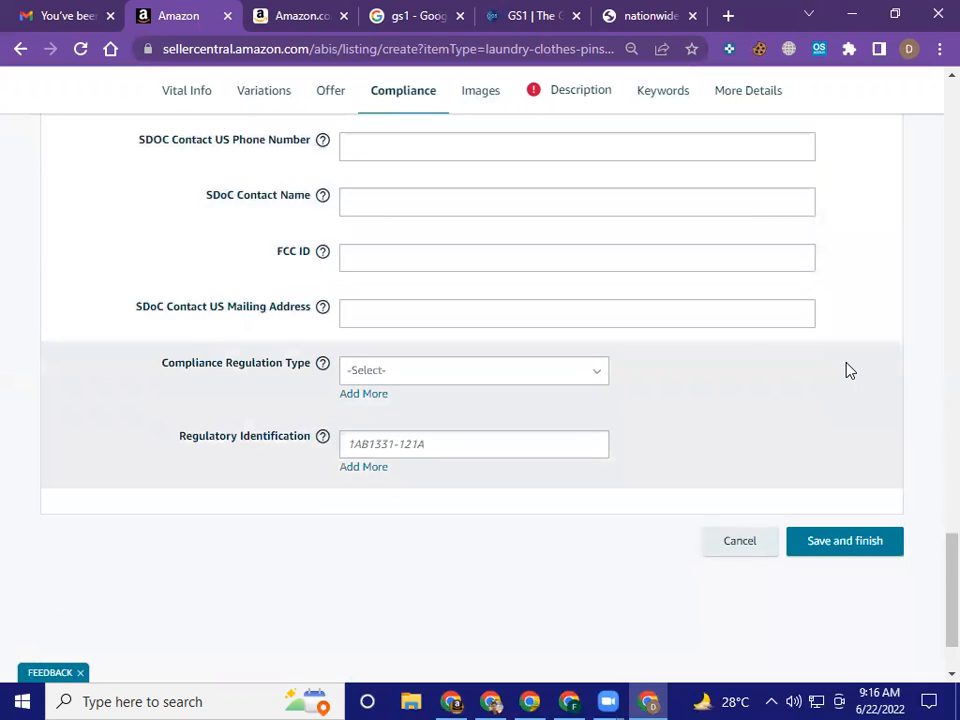
{"action": "left_click", "coordinate": [541, 378]}
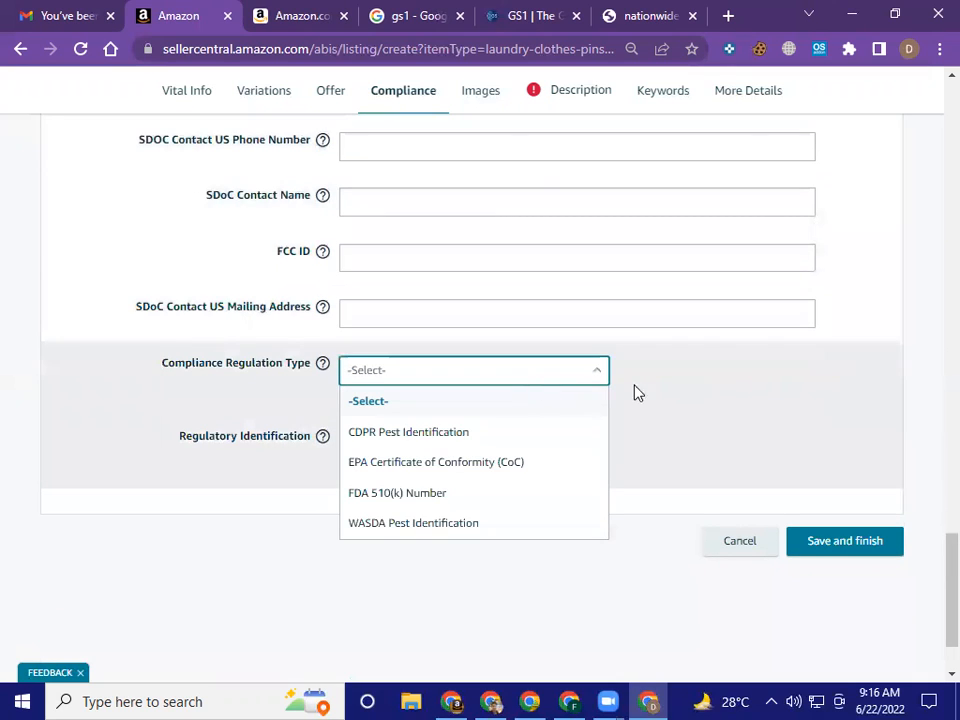
{"action": "left_click", "coordinate": [754, 397]}
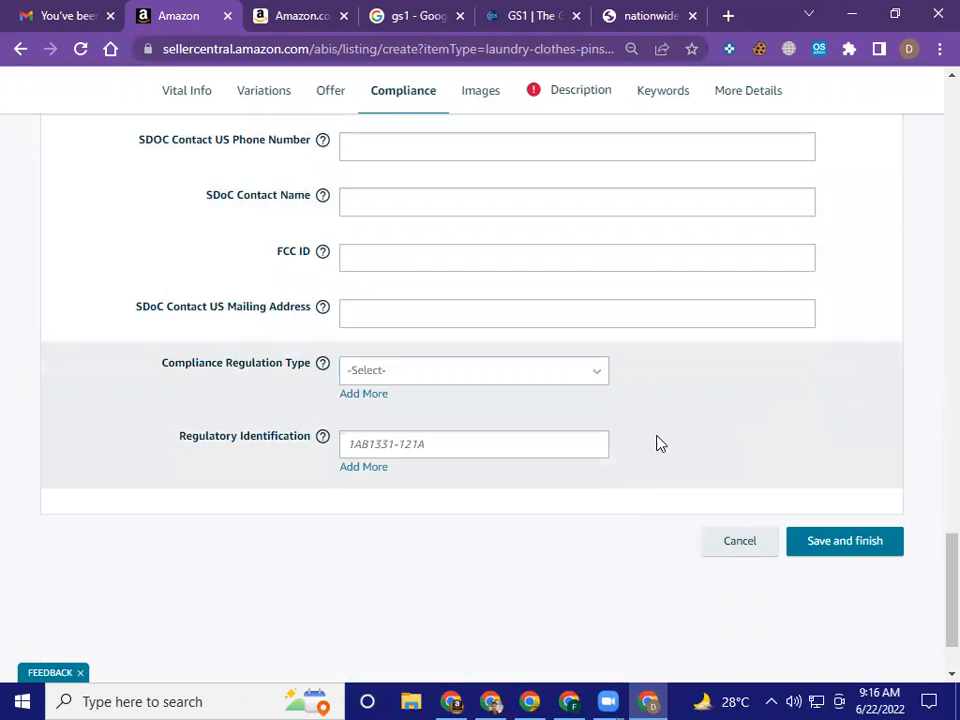
Open the Images section and look over the image guidelines entry and the product image upload slots
{"action": "scroll", "coordinate": [709, 437], "scroll_direction": "up", "scroll_amount": 15}
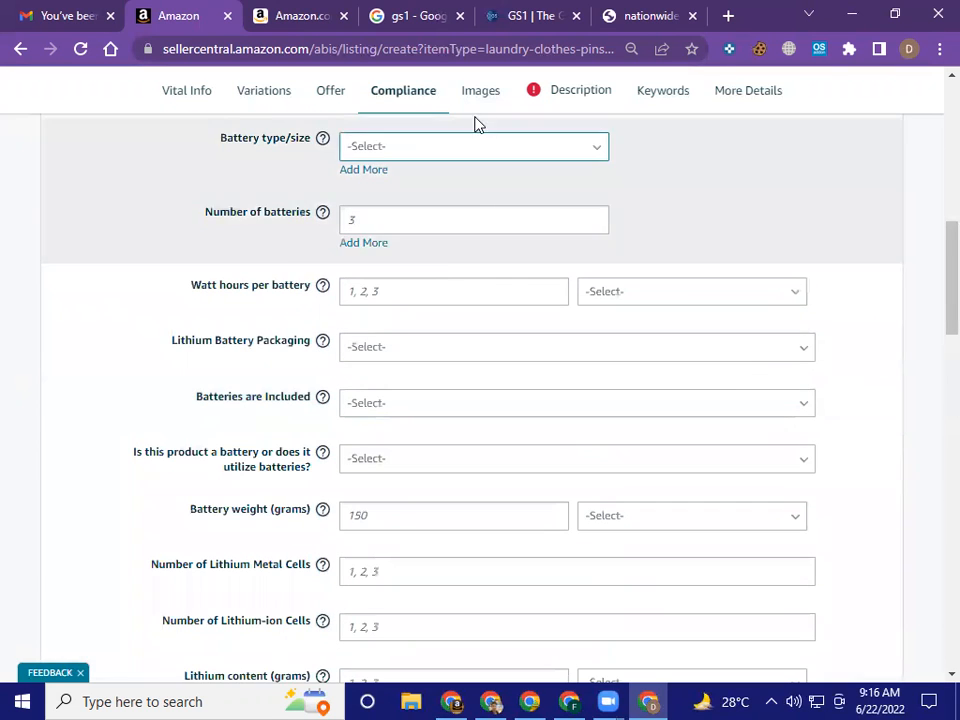
{"action": "left_click", "coordinate": [480, 95]}
{"action": "scroll", "coordinate": [589, 322], "scroll_direction": "down", "scroll_amount": 3}
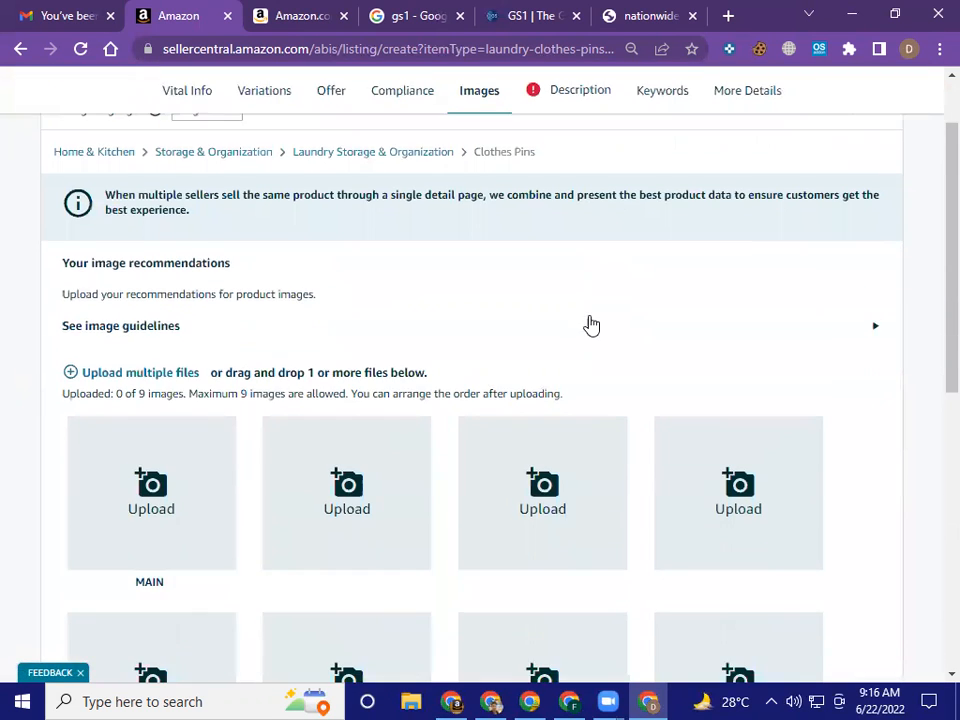
{"action": "scroll", "coordinate": [590, 325], "scroll_direction": "down", "scroll_amount": 5}
{"action": "scroll", "coordinate": [591, 390], "scroll_direction": "up", "scroll_amount": 6}
{"action": "scroll", "coordinate": [520, 300], "scroll_direction": "up", "scroll_amount": 3}
Open the Description section and look over the product description, key product features and Cpsia Warning fields
{"action": "left_click", "coordinate": [566, 195]}
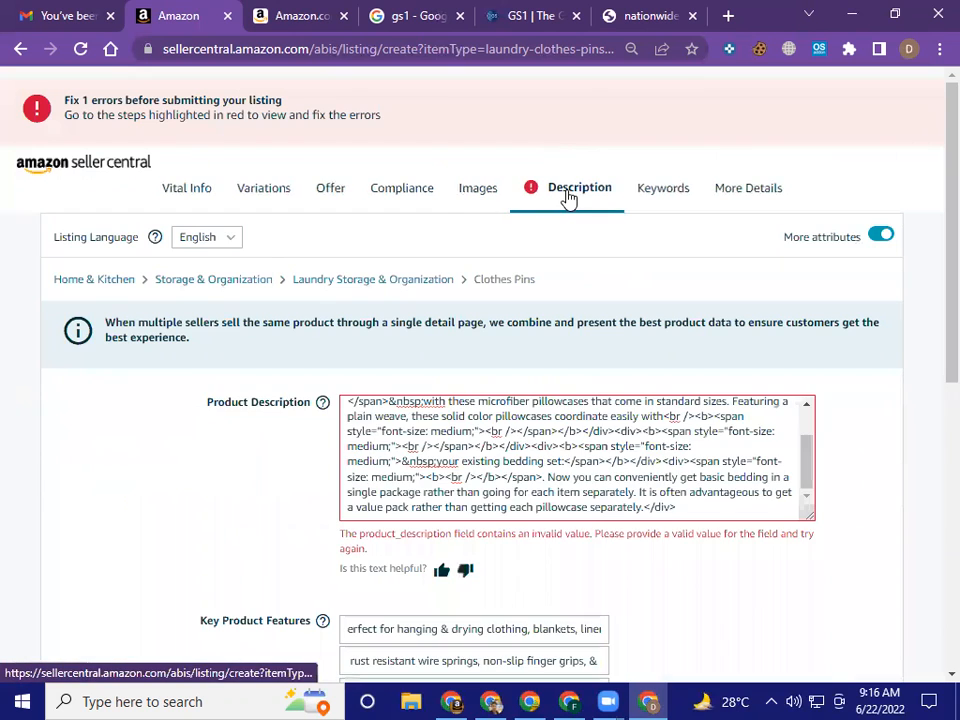
{"action": "scroll", "coordinate": [570, 328], "scroll_direction": "down", "scroll_amount": 3}
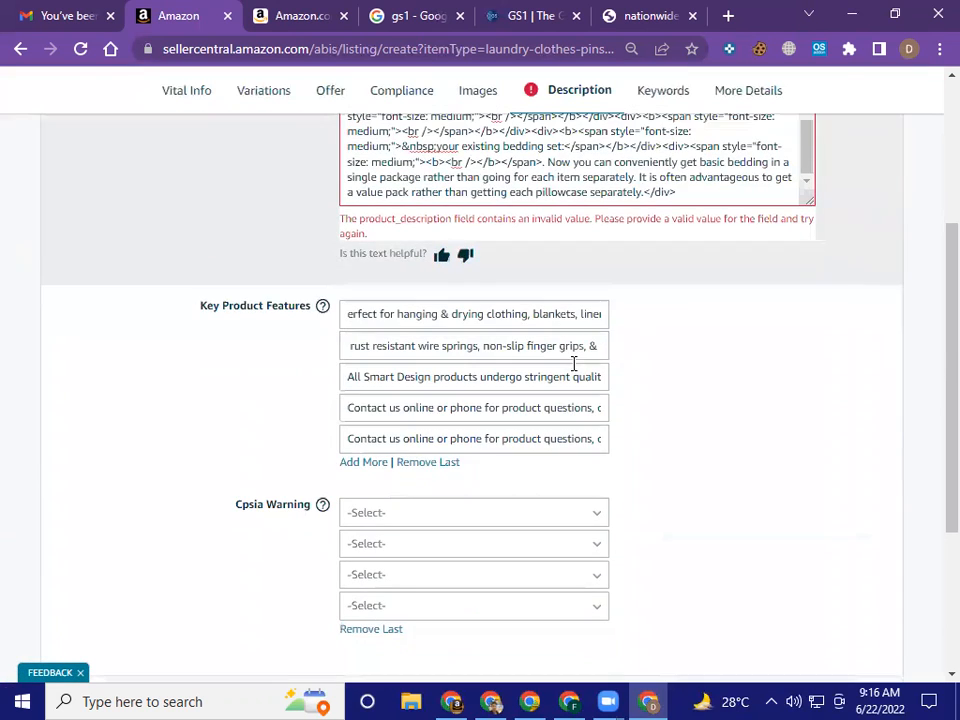
{"action": "scroll", "coordinate": [748, 377], "scroll_direction": "down", "scroll_amount": 2}
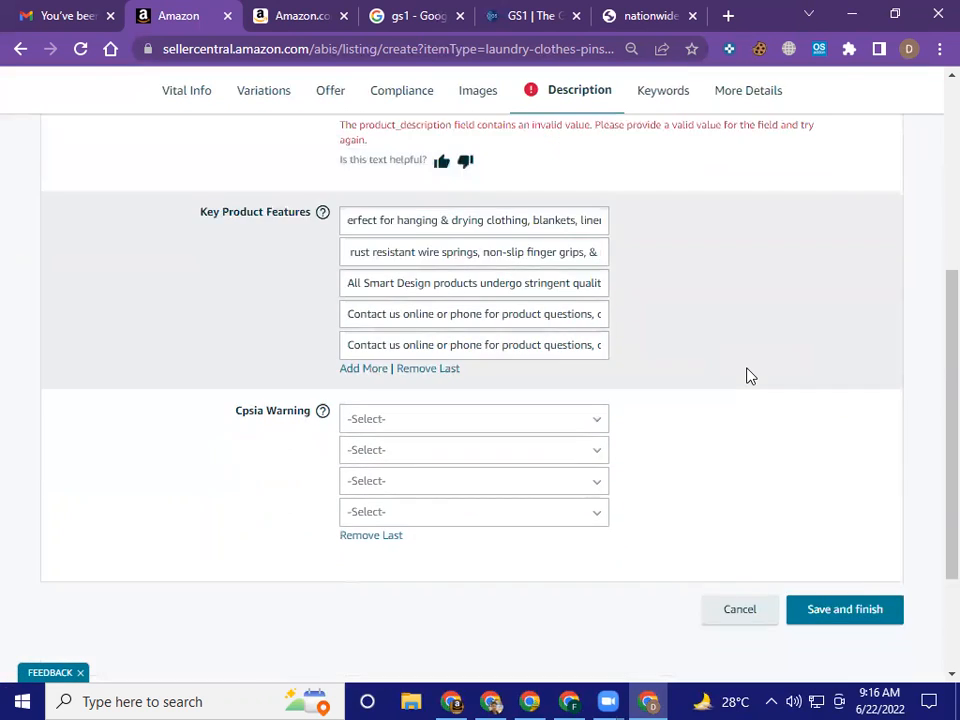
{"action": "scroll", "coordinate": [748, 376], "scroll_direction": "up", "scroll_amount": 3}
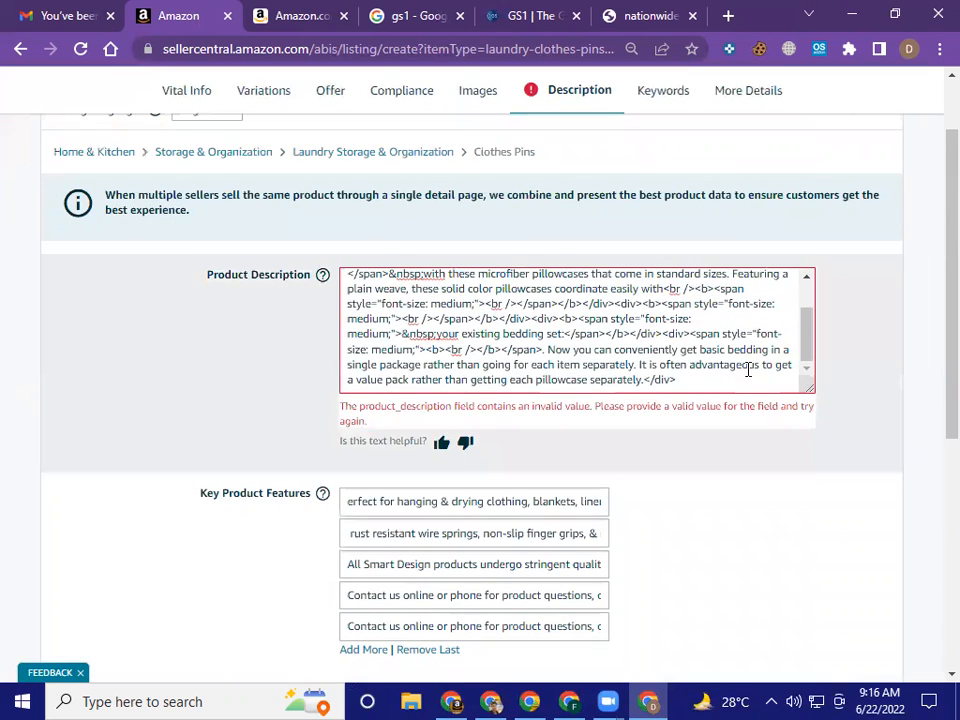
{"action": "scroll", "coordinate": [748, 370], "scroll_direction": "up", "scroll_amount": 5}
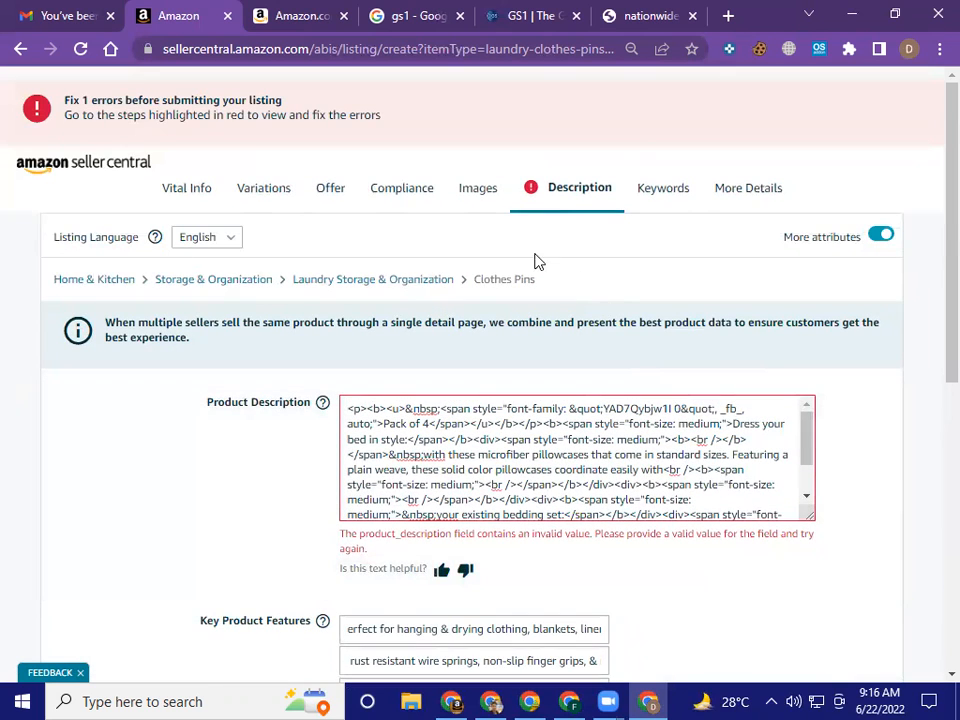
Examine the full HTML text of the flagged product description and its error message without editing it
{"action": "left_click", "coordinate": [549, 469]}
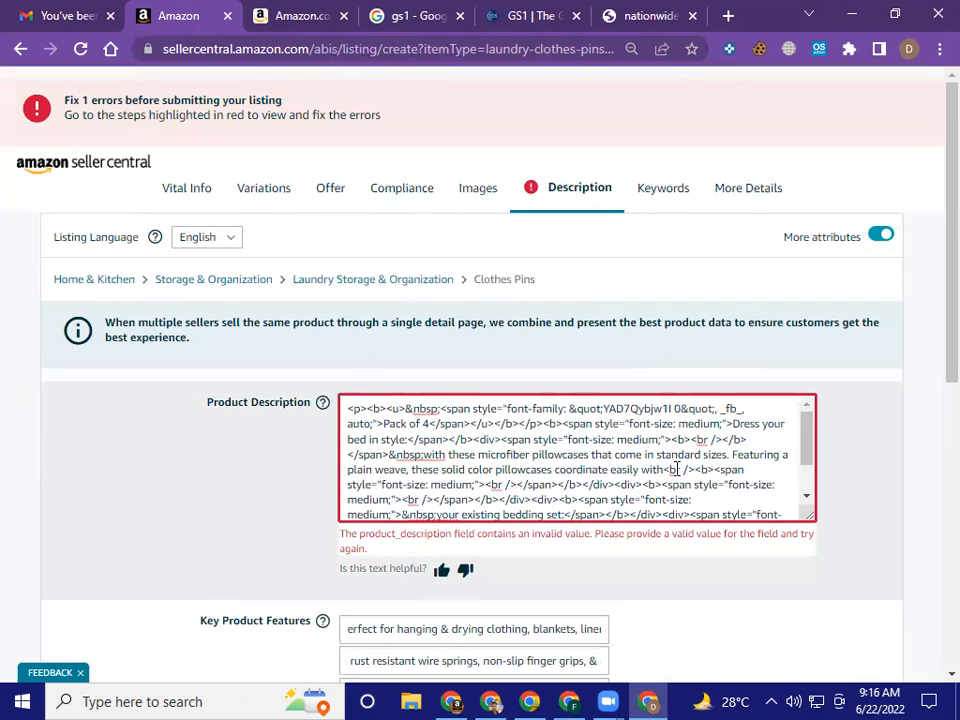
{"action": "scroll", "coordinate": [677, 469], "scroll_direction": "down", "scroll_amount": 2}
{"action": "scroll", "coordinate": [677, 469], "scroll_direction": "down", "scroll_amount": 2}
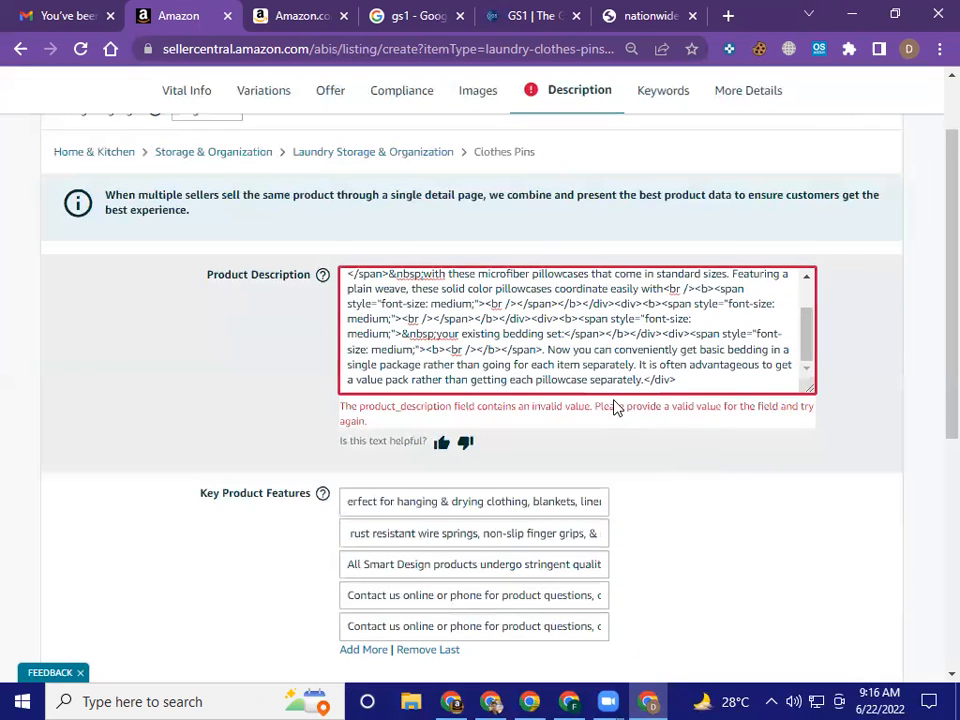
{"action": "scroll", "coordinate": [583, 362], "scroll_direction": "up", "scroll_amount": 2}
{"action": "scroll", "coordinate": [583, 357], "scroll_direction": "down", "scroll_amount": 2}
{"action": "key", "text": "ctrl+a"}
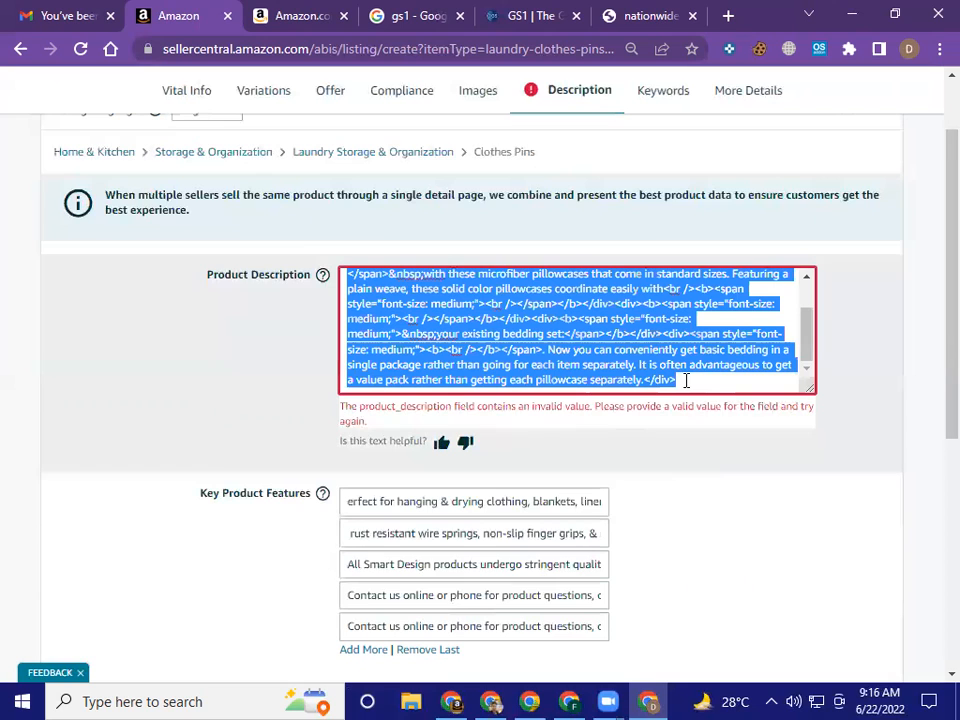
{"action": "left_click", "coordinate": [686, 380]}
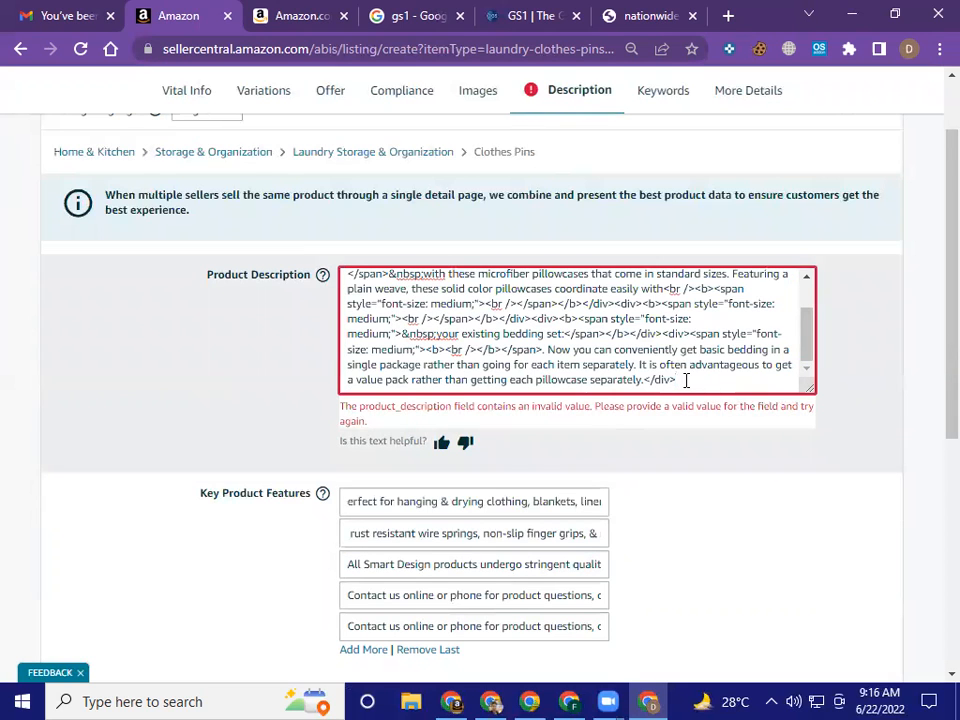
{"action": "scroll", "coordinate": [686, 380], "scroll_direction": "down", "scroll_amount": 1}
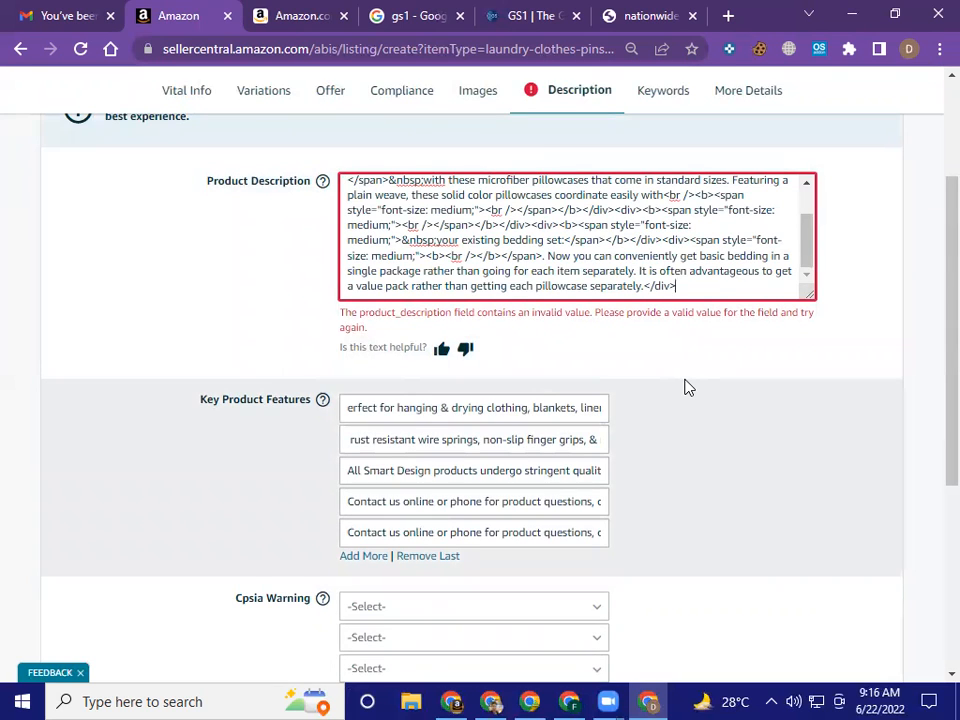
{"action": "scroll", "coordinate": [686, 387], "scroll_direction": "up", "scroll_amount": 3}
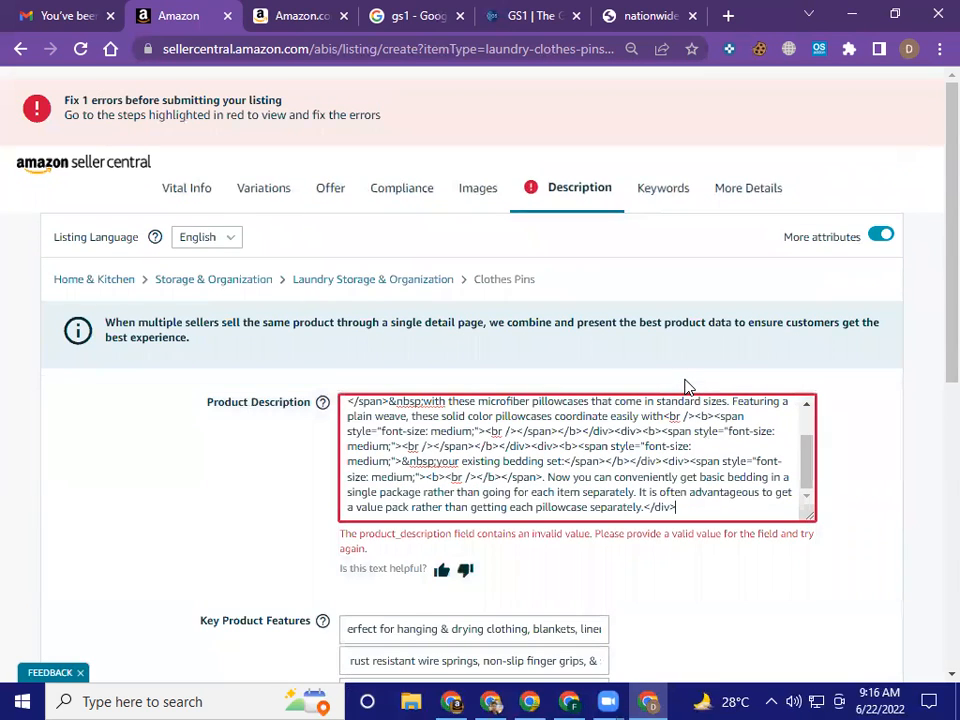
{"action": "scroll", "coordinate": [686, 387], "scroll_direction": "down", "scroll_amount": 1}
{"action": "scroll", "coordinate": [686, 380], "scroll_direction": "up", "scroll_amount": 5}
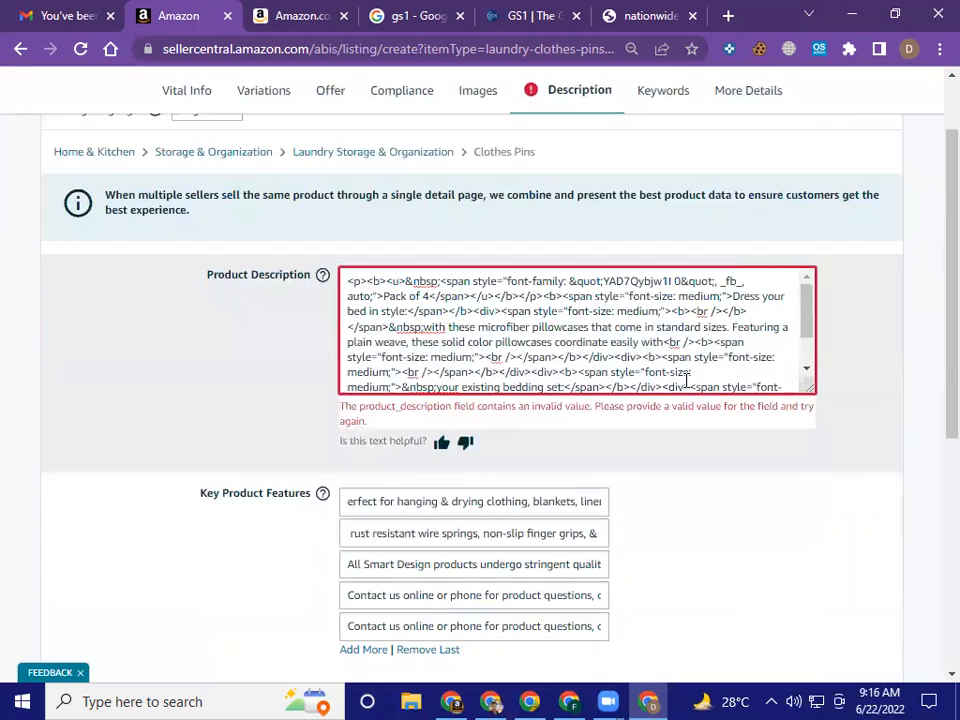
Check the search terms in the Keywords section and the first More Details fields, from GTIN Exemption Reason to Launch Date
{"action": "left_click", "coordinate": [673, 195]}
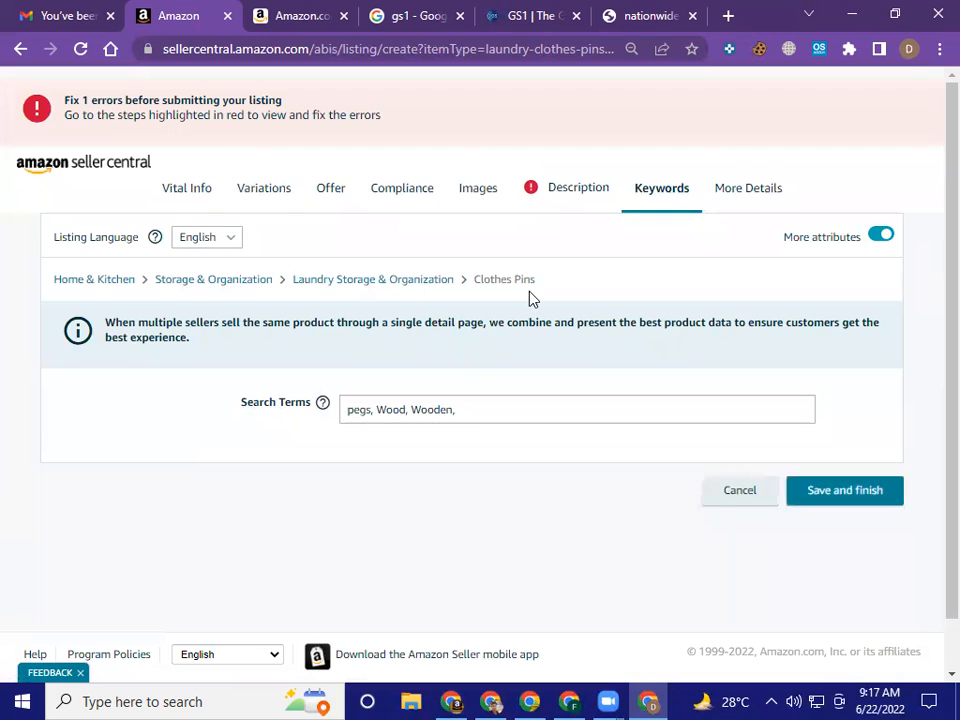
{"action": "left_click", "coordinate": [506, 400]}
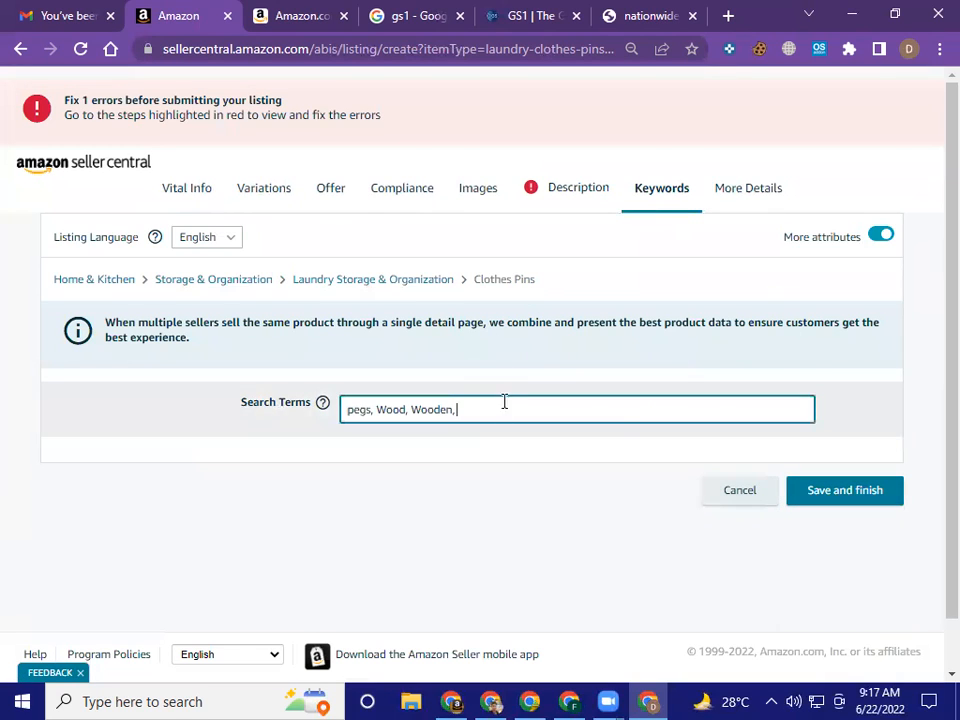
{"action": "left_click", "coordinate": [741, 199]}
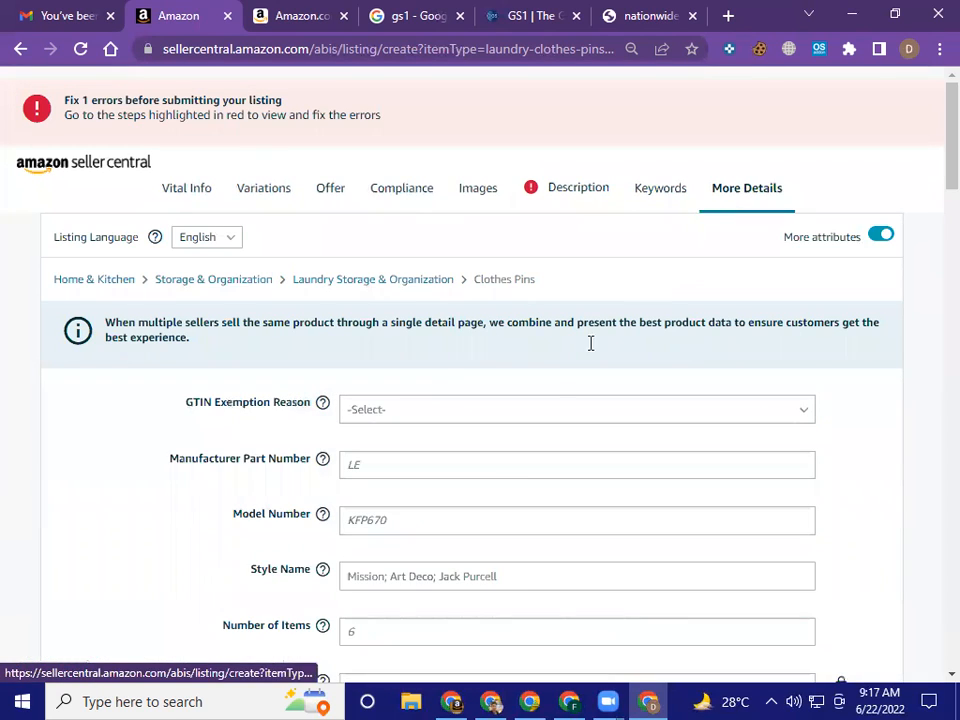
{"action": "scroll", "coordinate": [589, 420], "scroll_direction": "down", "scroll_amount": 2}
{"action": "scroll", "coordinate": [594, 418], "scroll_direction": "up", "scroll_amount": 2}
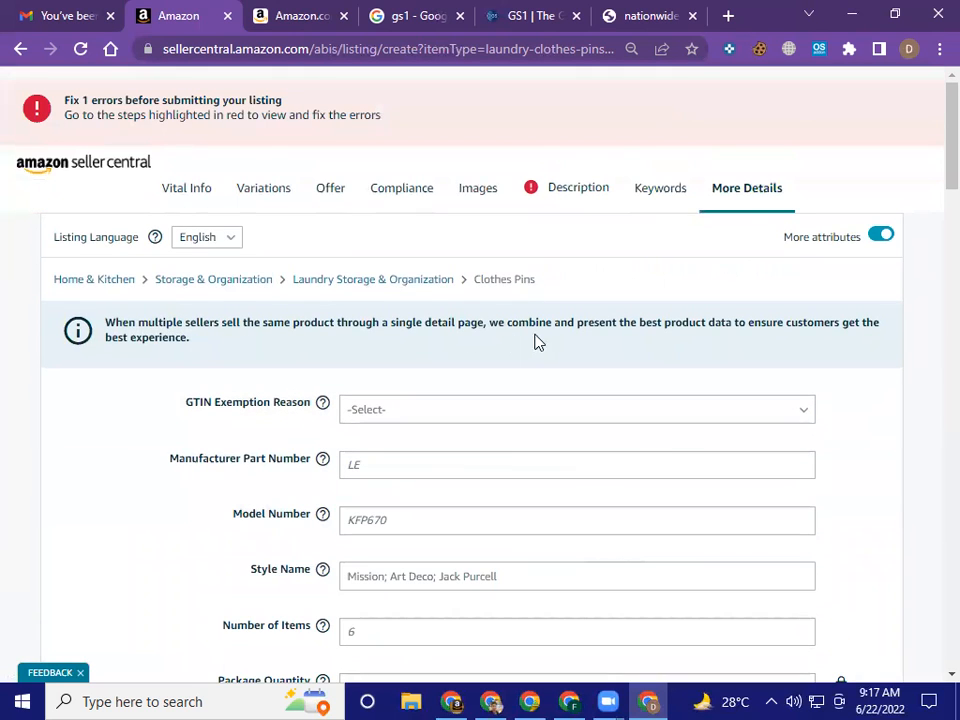
{"action": "scroll", "coordinate": [542, 338], "scroll_direction": "down", "scroll_amount": 2}
{"action": "scroll", "coordinate": [544, 342], "scroll_direction": "up", "scroll_amount": 2}
{"action": "scroll", "coordinate": [544, 342], "scroll_direction": "down", "scroll_amount": 2}
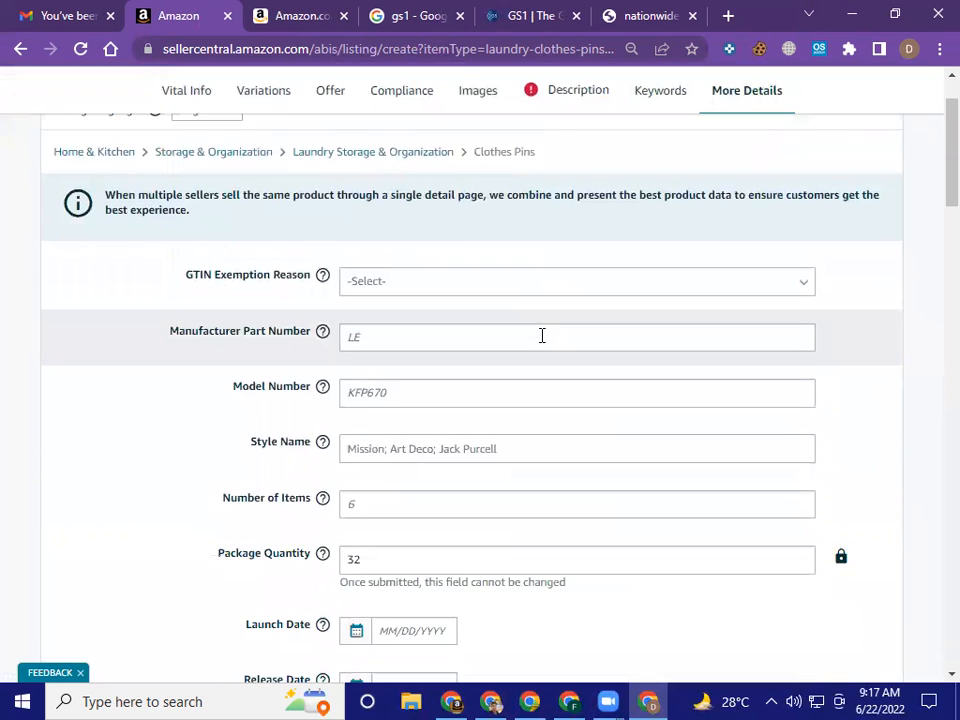
Review the More Details fields for dimensions, weight, care instructions, assembly, shape, model name, warranty and number of pieces
{"action": "scroll", "coordinate": [542, 338], "scroll_direction": "down", "scroll_amount": 7}
{"action": "scroll", "coordinate": [540, 343], "scroll_direction": "down", "scroll_amount": 6}
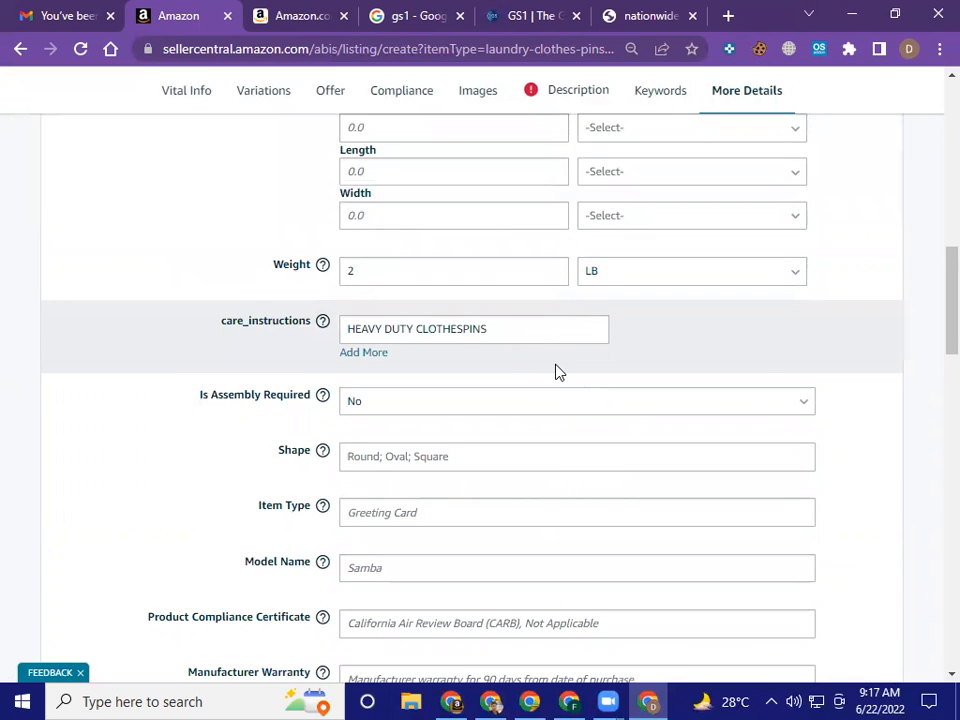
{"action": "scroll", "coordinate": [558, 372], "scroll_direction": "down", "scroll_amount": 1}
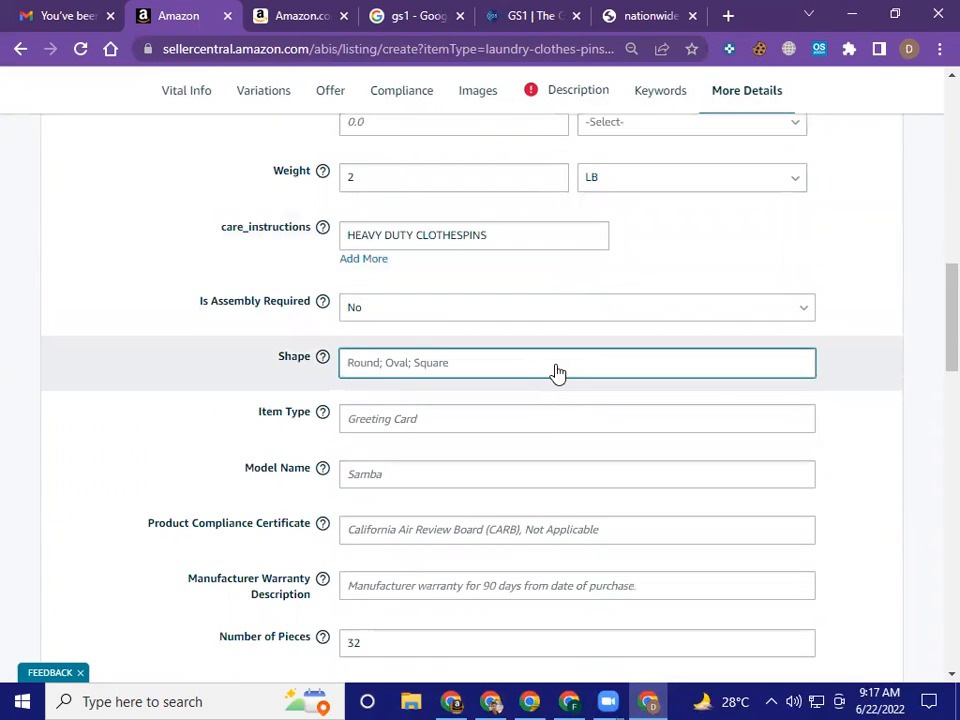
{"action": "scroll", "coordinate": [558, 372], "scroll_direction": "down", "scroll_amount": 2}
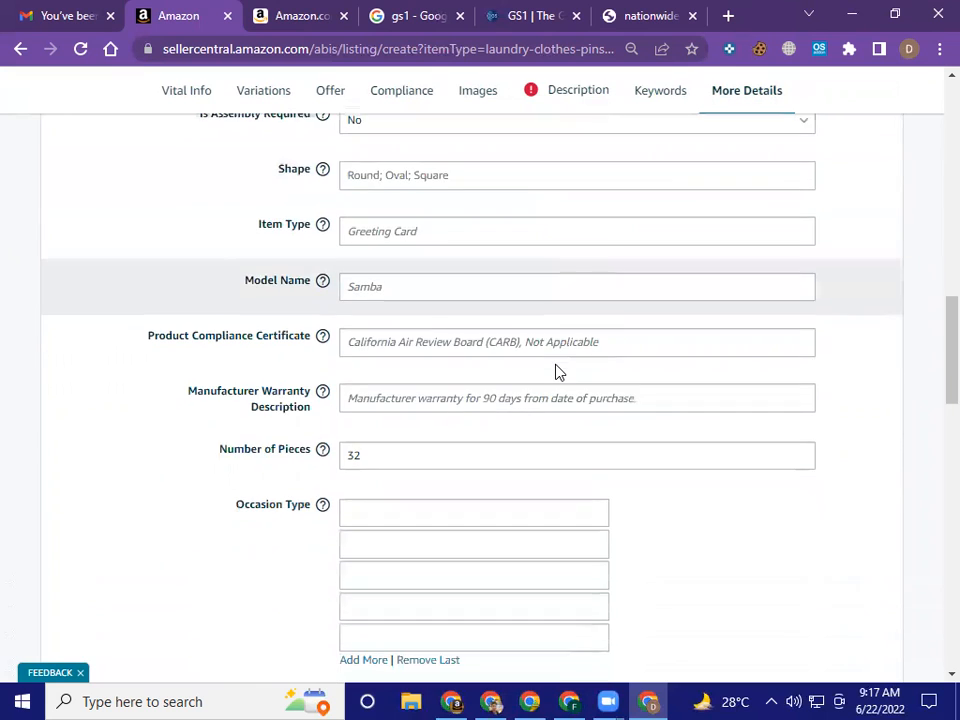
{"action": "scroll", "coordinate": [558, 372], "scroll_direction": "down", "scroll_amount": 3}
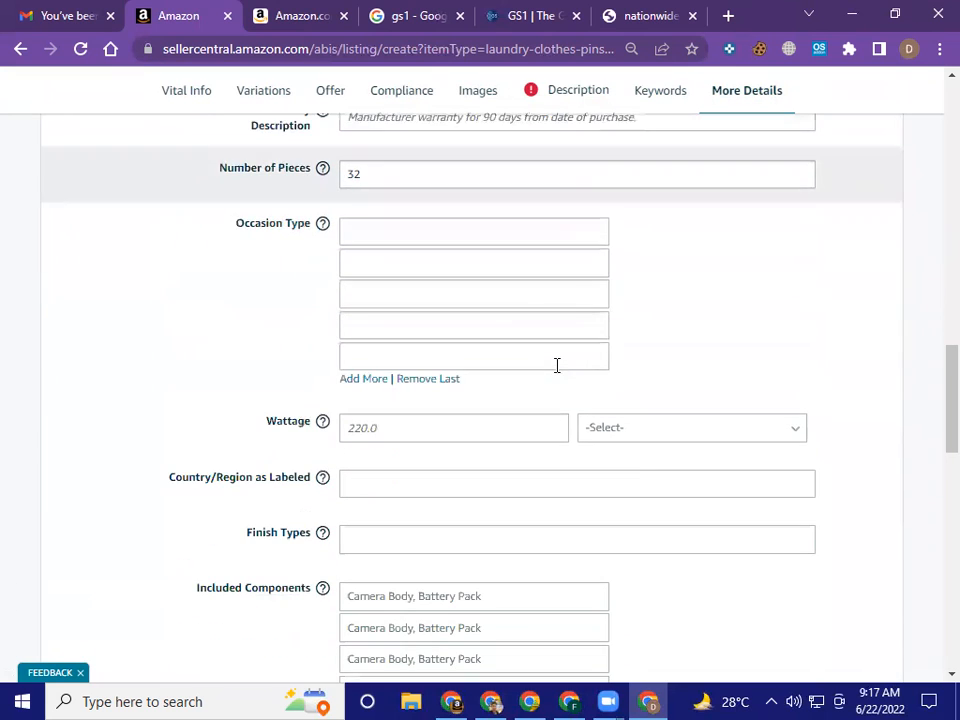
Remove the extra empty Occasion Type entries in More Details, keeping only one
{"action": "scroll", "coordinate": [598, 358], "scroll_direction": "down", "scroll_amount": 1}
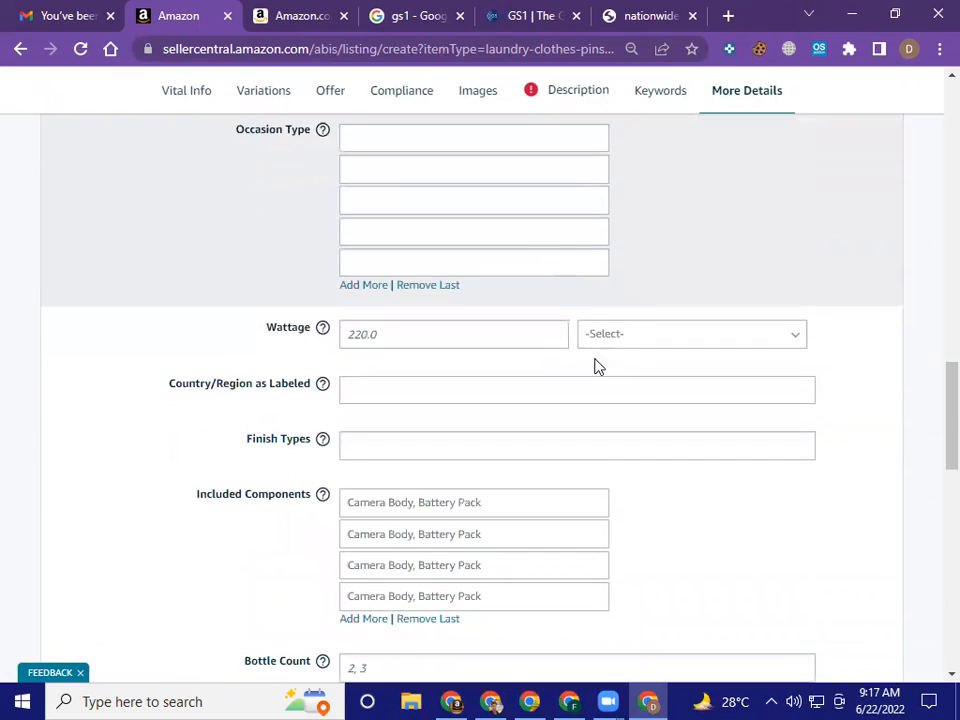
{"action": "left_click", "coordinate": [434, 285]}
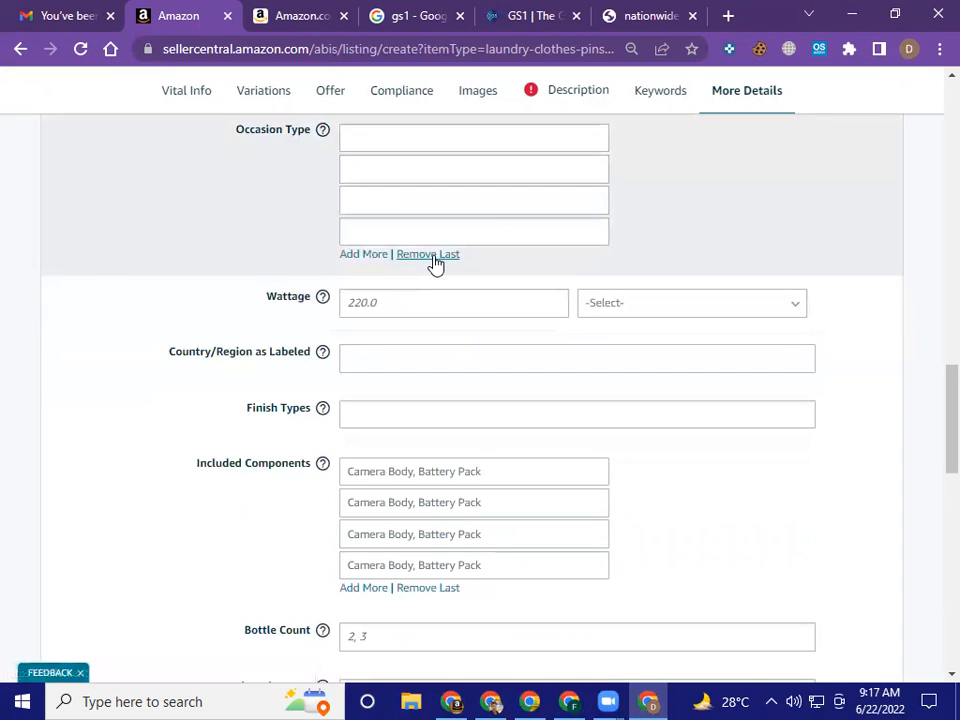
{"action": "left_click", "coordinate": [430, 254]}
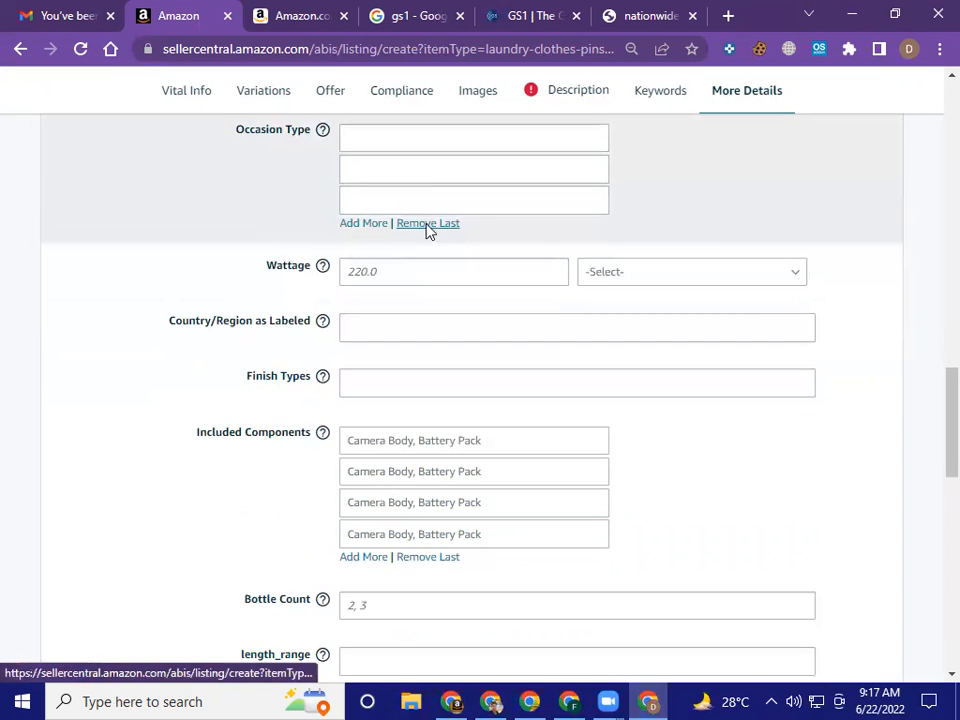
{"action": "left_click", "coordinate": [428, 226]}
{"action": "left_click", "coordinate": [420, 193]}
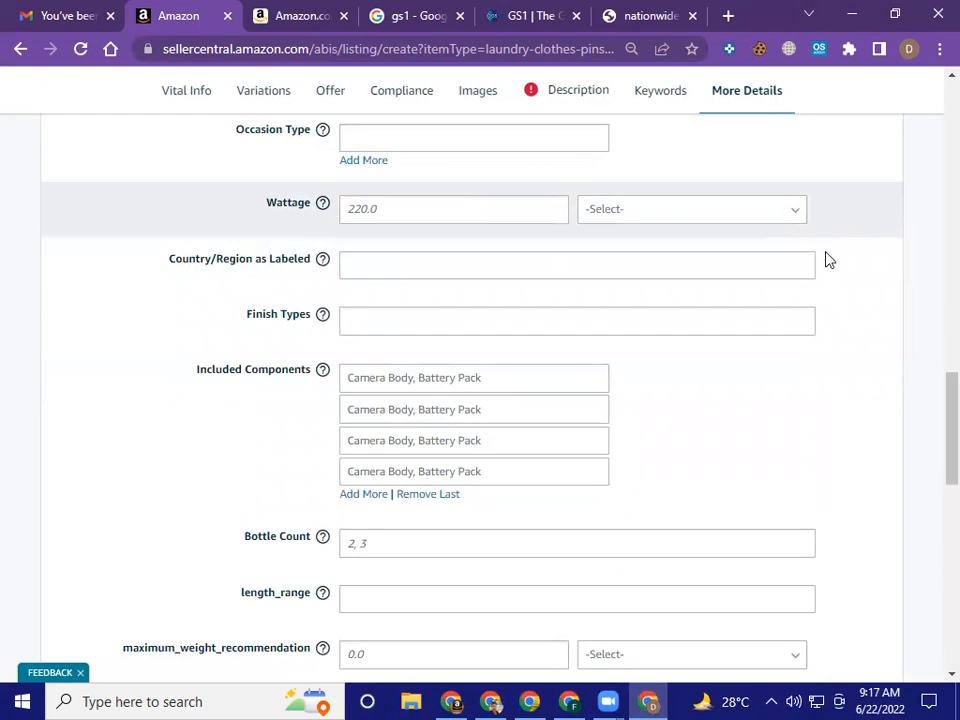
Remove the extra empty Included Components entries, keeping only one
{"action": "scroll", "coordinate": [826, 260], "scroll_direction": "down", "scroll_amount": 2}
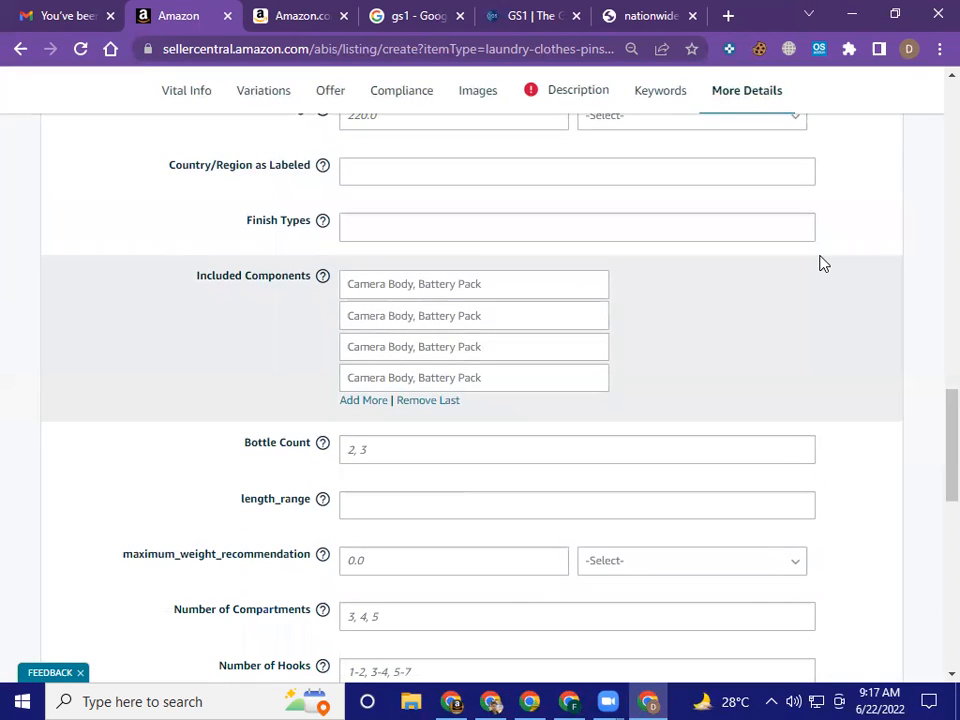
{"action": "left_click", "coordinate": [440, 400]}
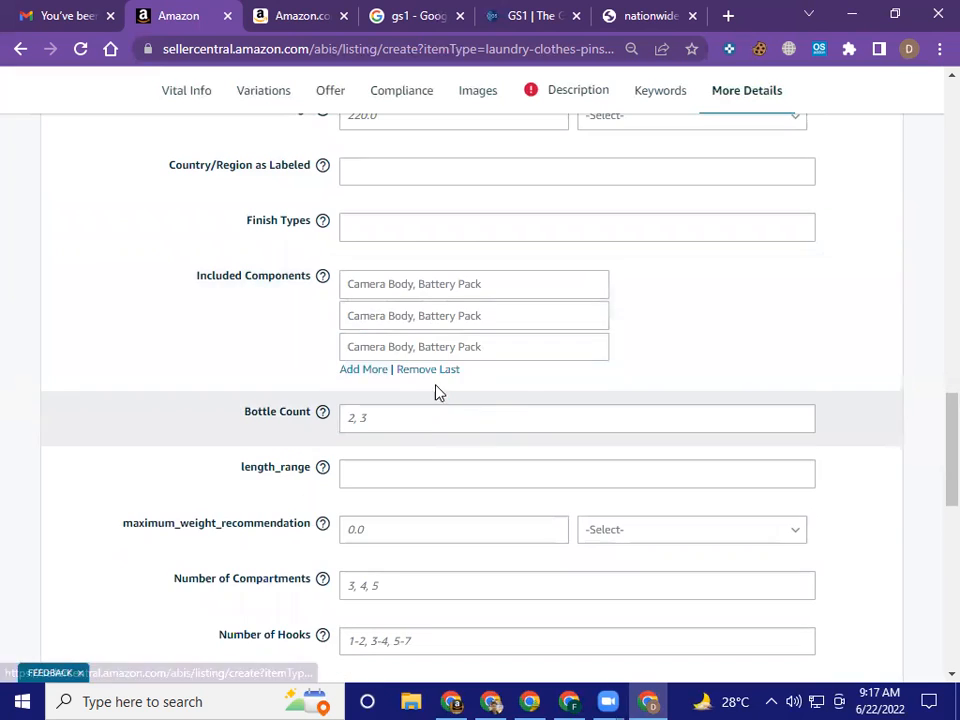
{"action": "left_click", "coordinate": [434, 369]}
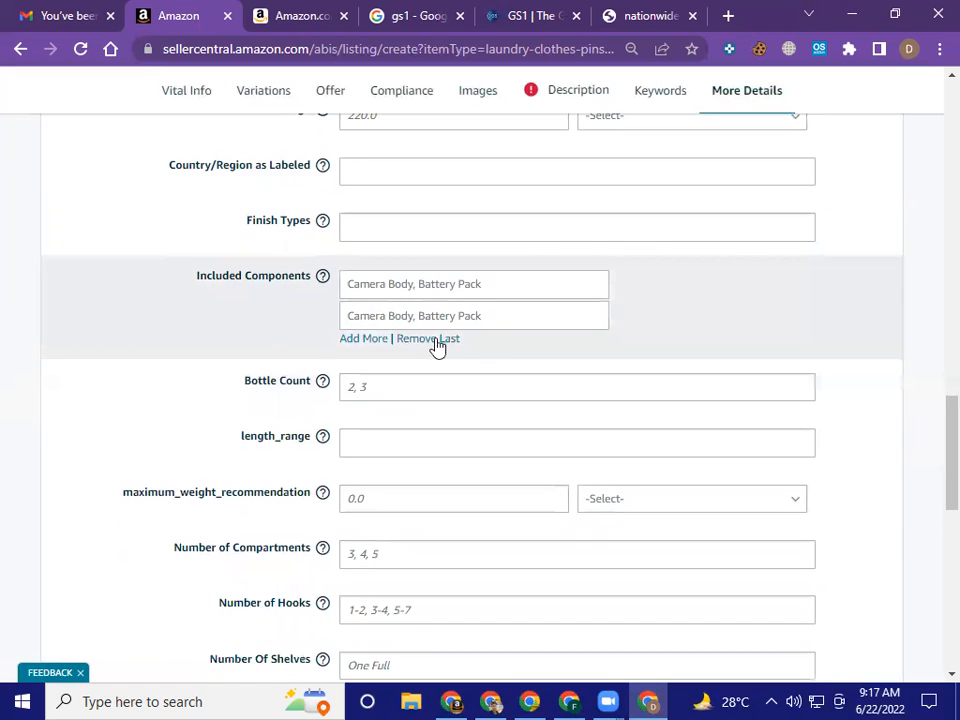
{"action": "left_click", "coordinate": [434, 340]}
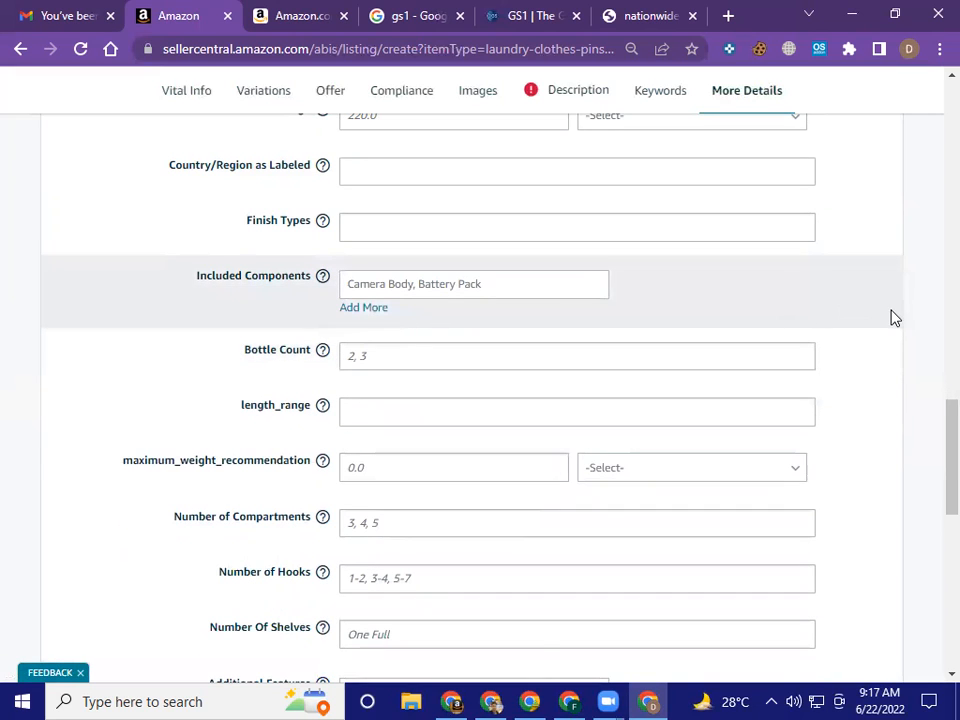
Remove the extra empty Additional Features entries, keeping only one
{"action": "scroll", "coordinate": [894, 318], "scroll_direction": "down", "scroll_amount": 2}
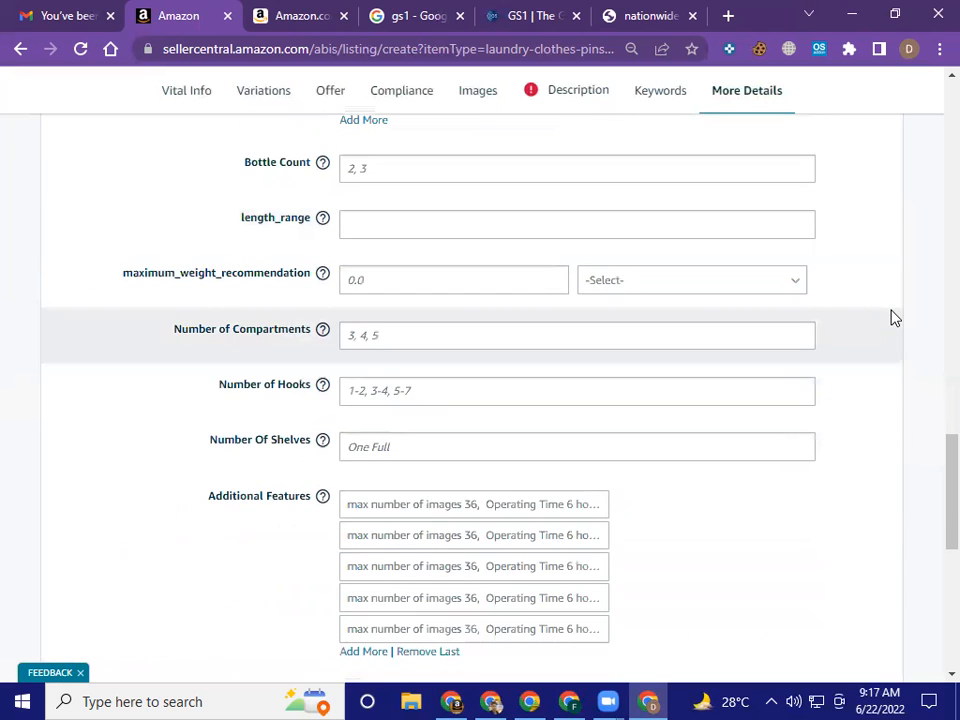
{"action": "scroll", "coordinate": [894, 318], "scroll_direction": "down", "scroll_amount": 1}
{"action": "scroll", "coordinate": [894, 318], "scroll_direction": "down", "scroll_amount": 1}
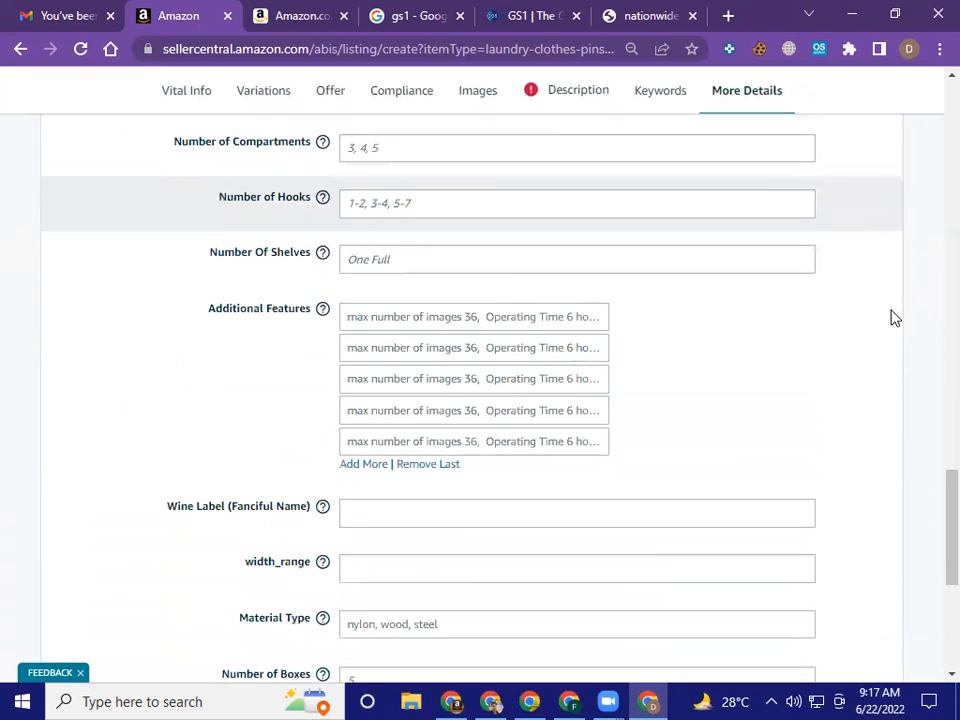
{"action": "scroll", "coordinate": [894, 318], "scroll_direction": "down", "scroll_amount": 1}
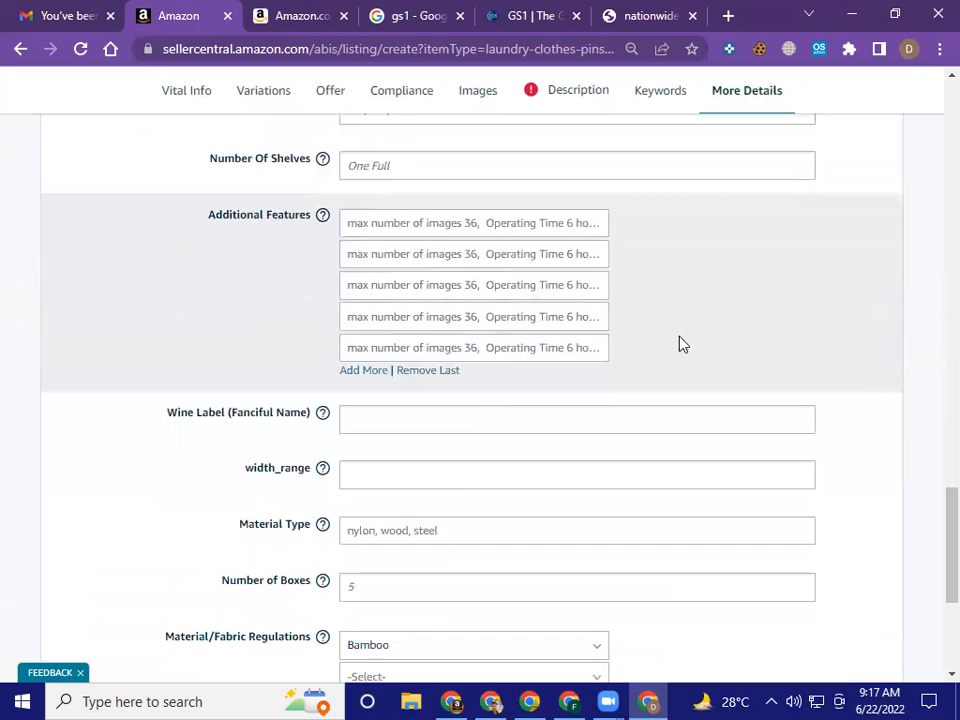
{"action": "left_click", "coordinate": [442, 372]}
{"action": "left_click", "coordinate": [445, 341]}
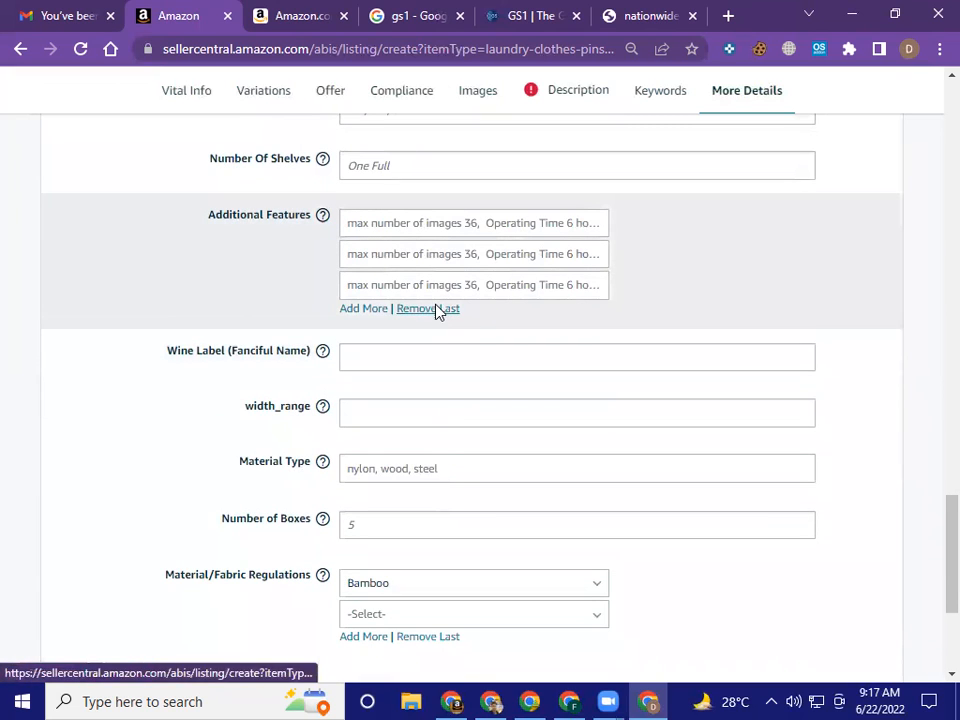
{"action": "left_click", "coordinate": [437, 310]}
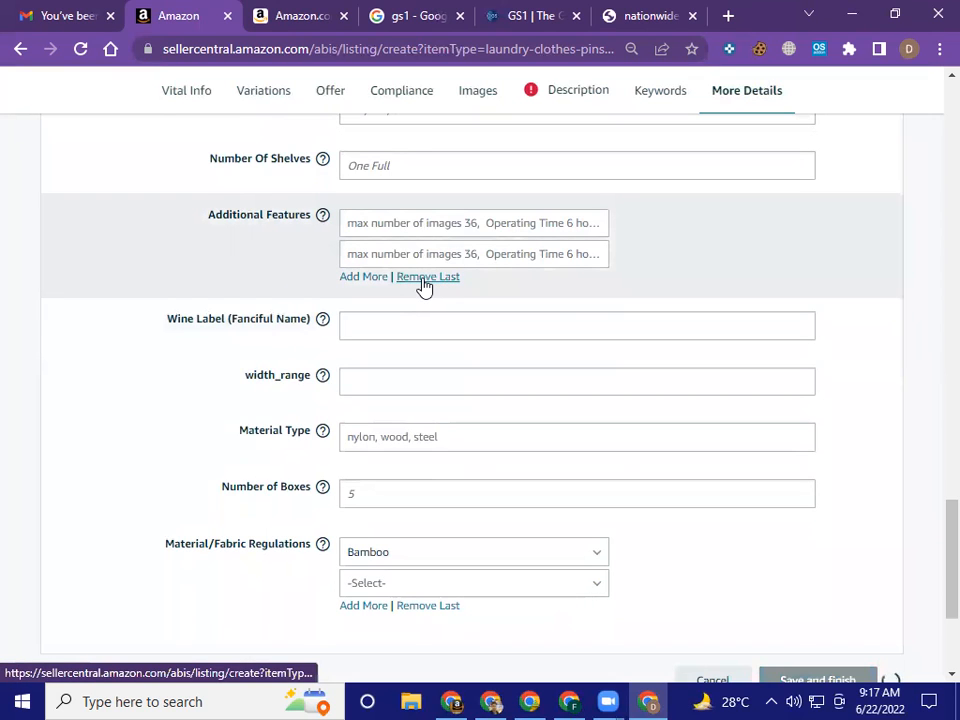
{"action": "left_click", "coordinate": [424, 280]}
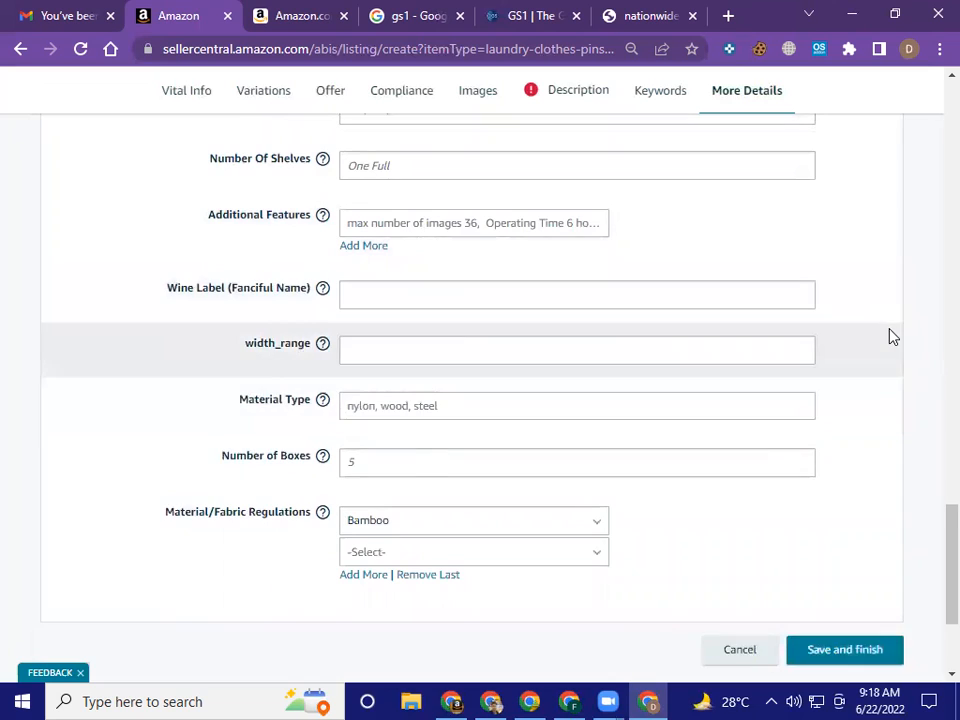
Check the available options for the first Material/Fabric Regulations entry in More Details
{"action": "left_click", "coordinate": [507, 431]}
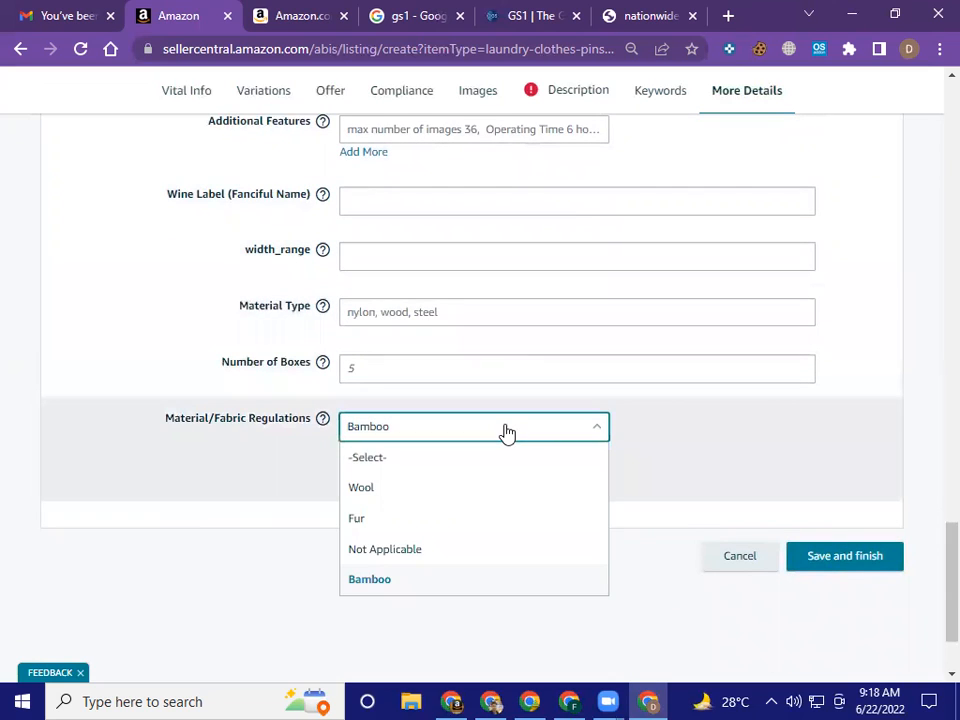
{"action": "left_click", "coordinate": [698, 427]}
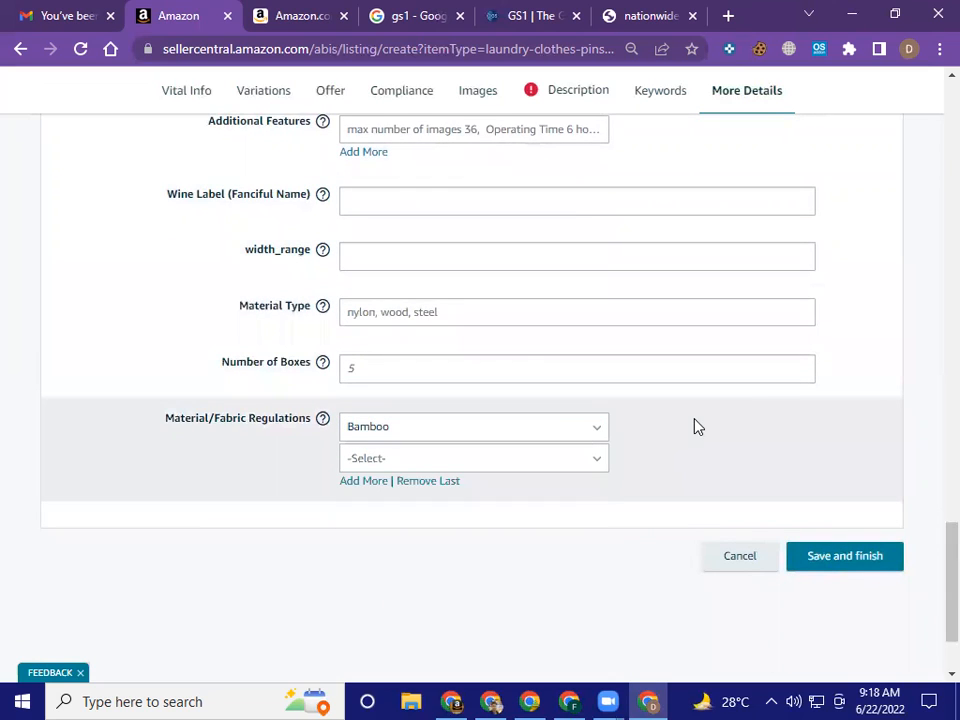
{"action": "scroll", "coordinate": [698, 427], "scroll_direction": "down", "scroll_amount": 2}
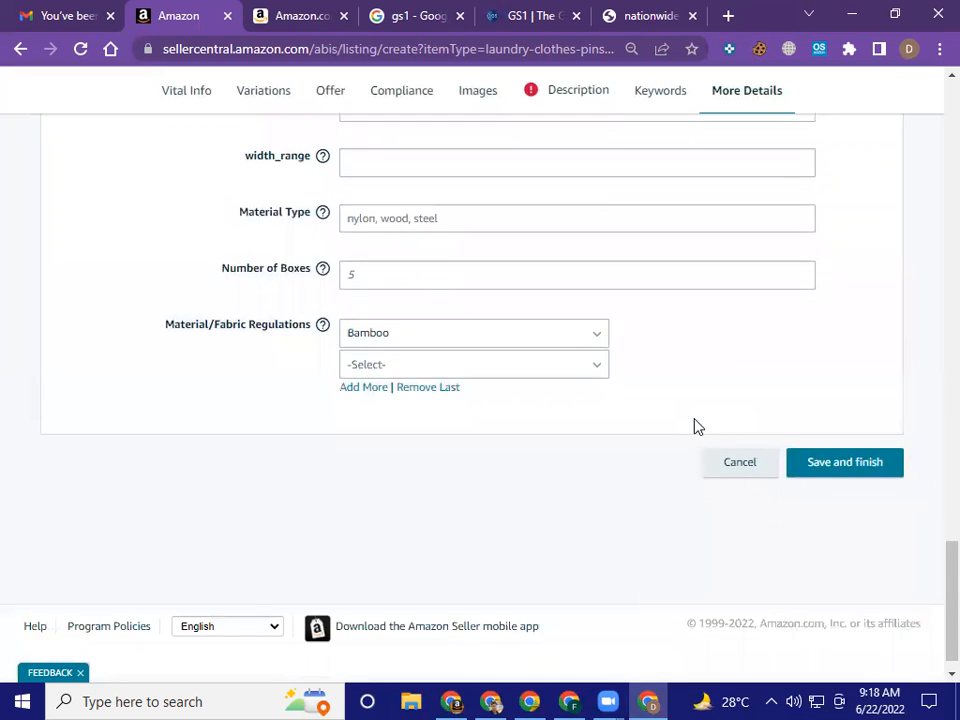
Look over the More Details fields once more and try to save and finish the clothes pins listing
{"action": "scroll", "coordinate": [698, 427], "scroll_direction": "up", "scroll_amount": 4}
{"action": "scroll", "coordinate": [698, 427], "scroll_direction": "up", "scroll_amount": 13}
{"action": "scroll", "coordinate": [695, 420], "scroll_direction": "down", "scroll_amount": 10}
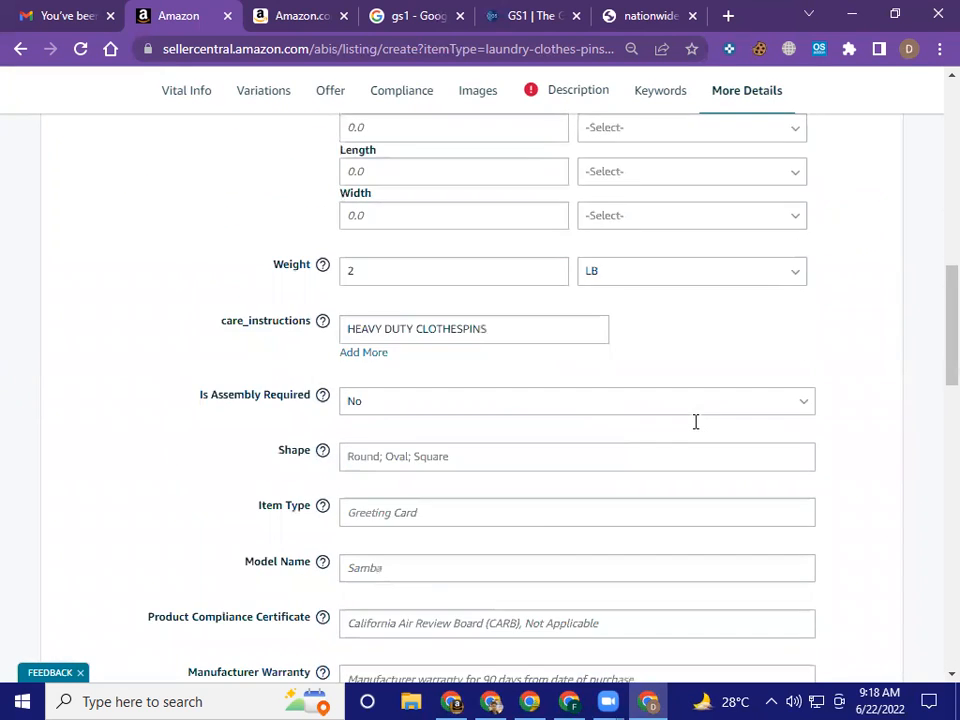
{"action": "scroll", "coordinate": [698, 431], "scroll_direction": "down", "scroll_amount": 10}
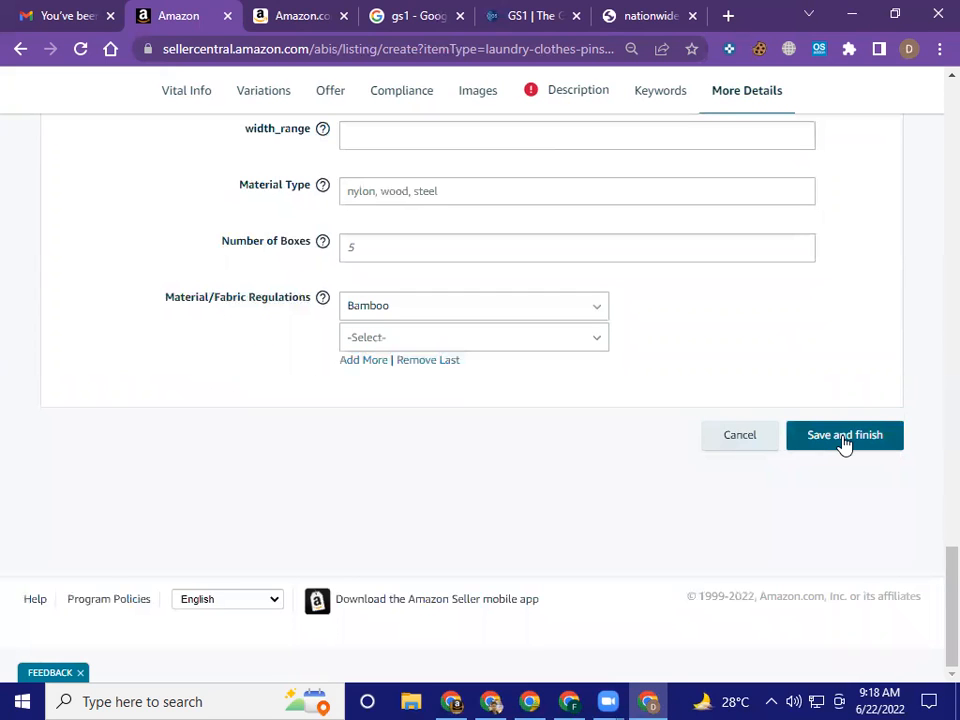
{"action": "scroll", "coordinate": [845, 443], "scroll_direction": "up", "scroll_amount": 20}
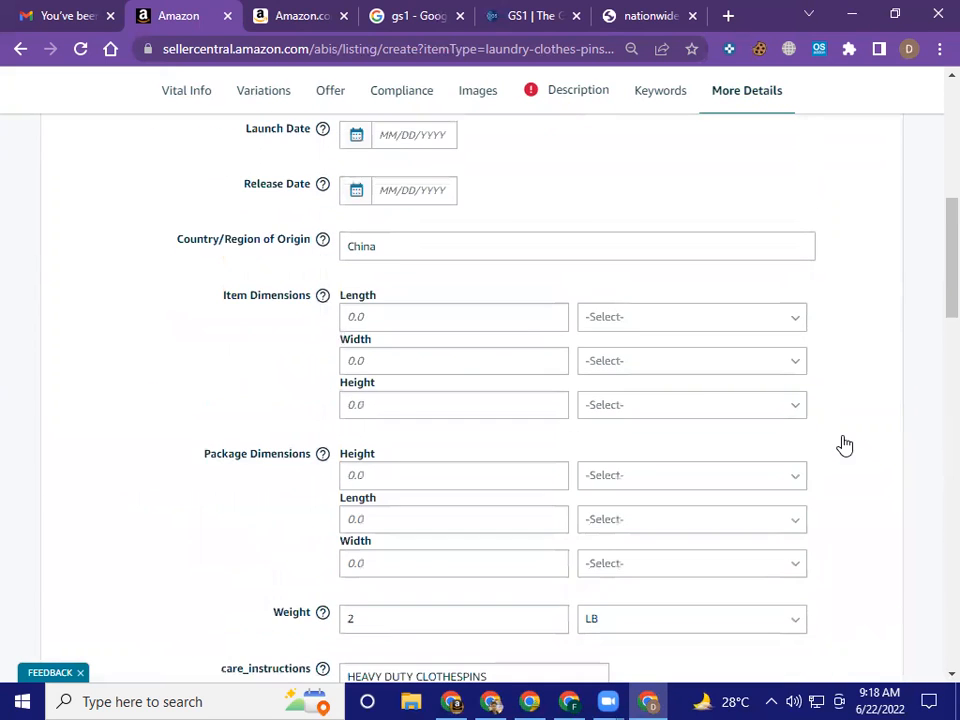
{"action": "scroll", "coordinate": [845, 443], "scroll_direction": "down", "scroll_amount": 5}
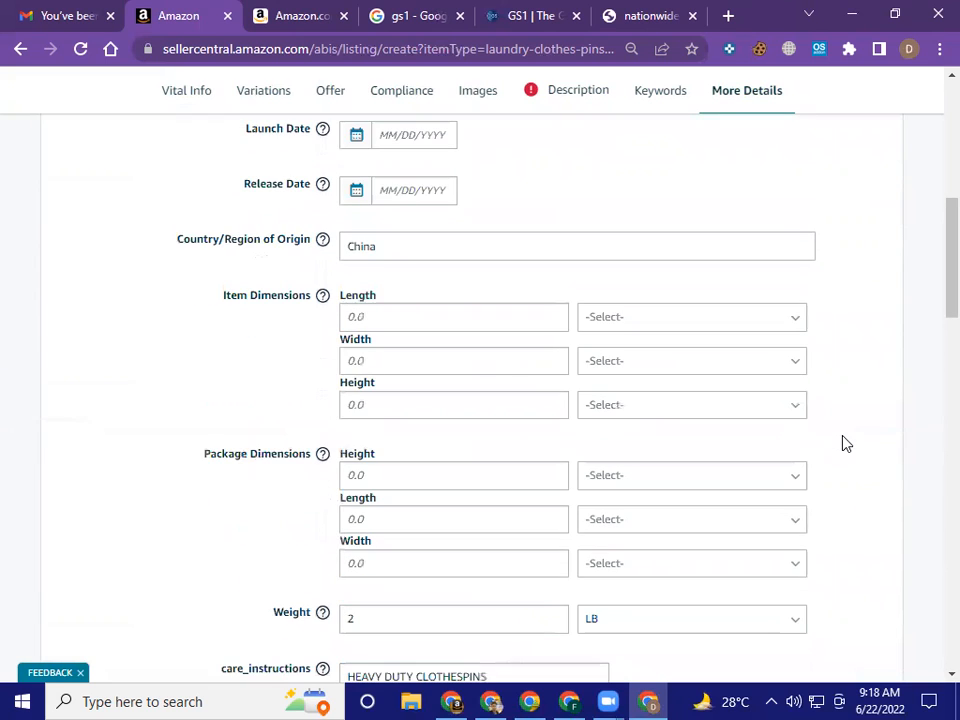
{"action": "scroll", "coordinate": [845, 443], "scroll_direction": "down", "scroll_amount": 10}
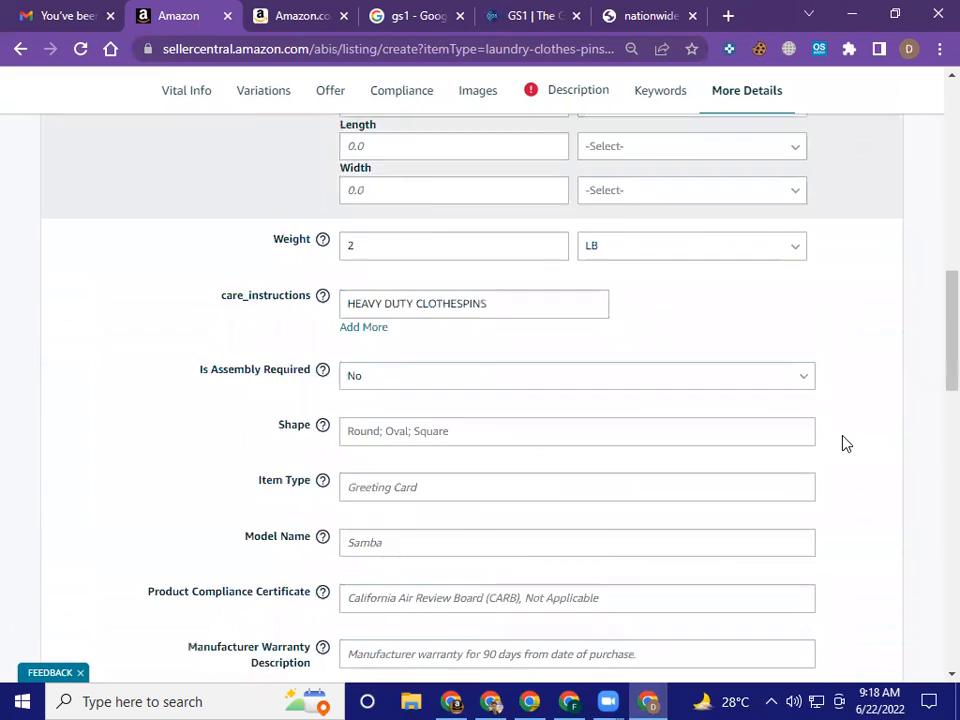
{"action": "scroll", "coordinate": [845, 443], "scroll_direction": "down", "scroll_amount": 10}
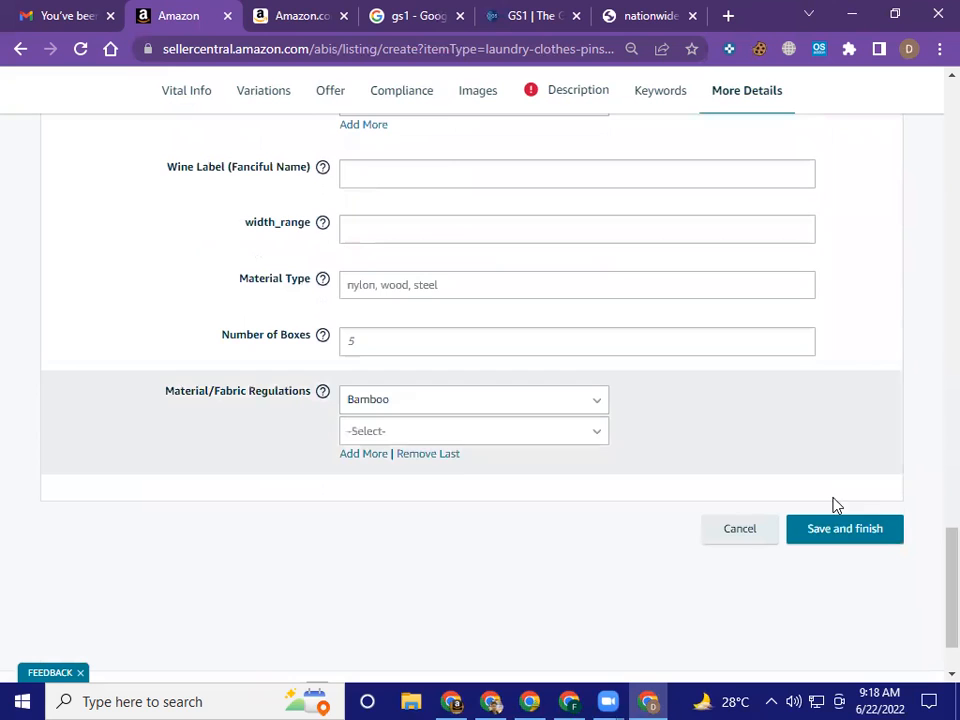
{"action": "left_click", "coordinate": [830, 535]}
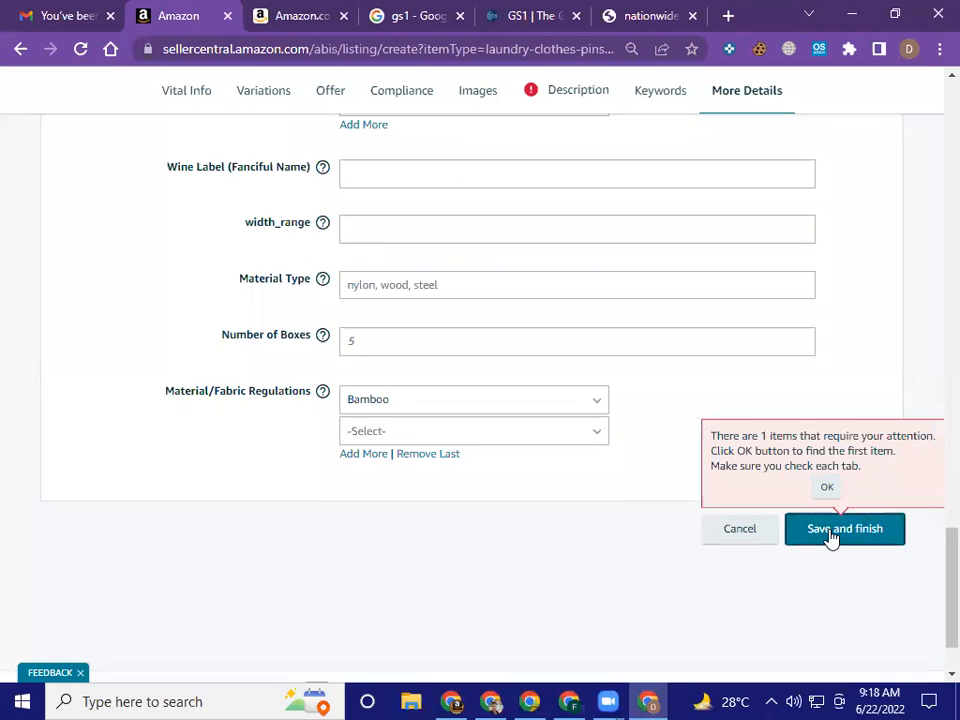
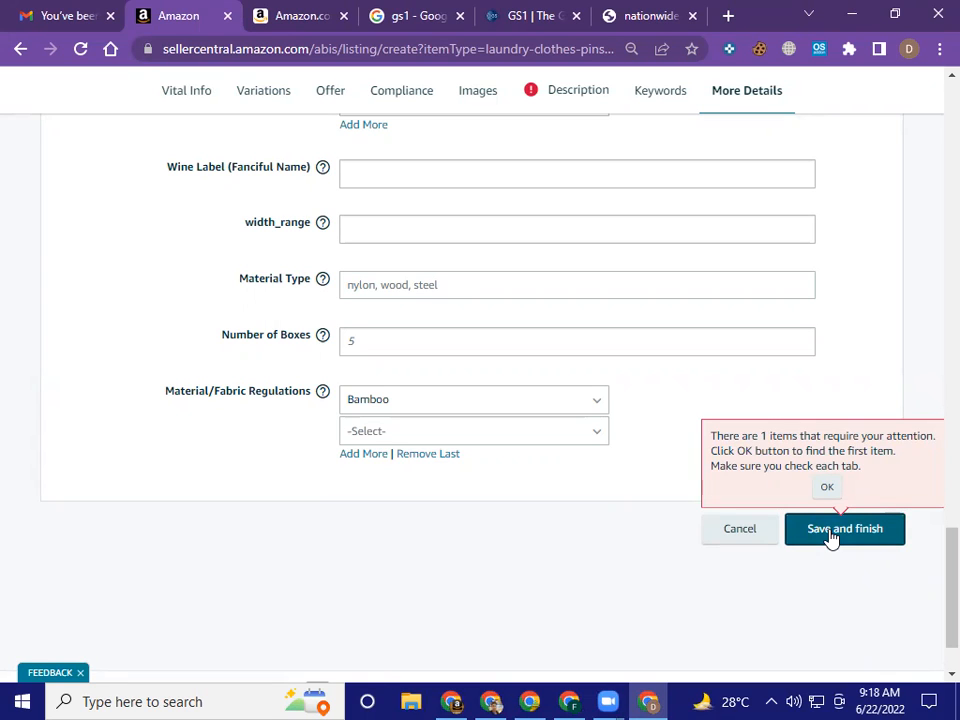
Go to the flagged Description section and clear all the existing HTML text from the Product Description field
{"action": "left_click", "coordinate": [831, 538]}
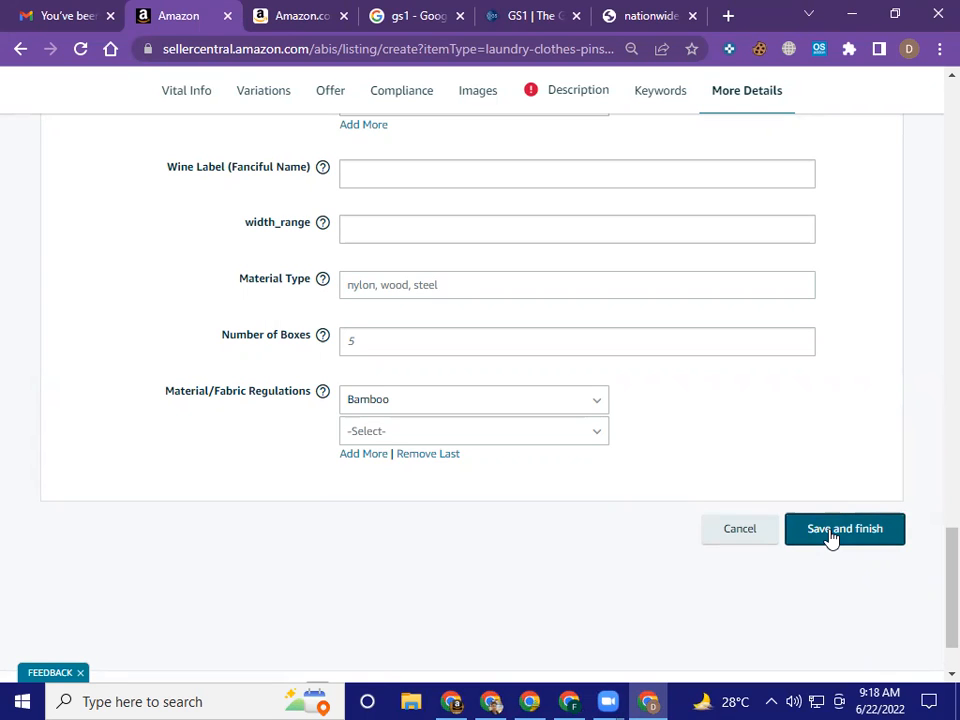
{"action": "scroll", "coordinate": [831, 538], "scroll_direction": "up", "scroll_amount": 13}
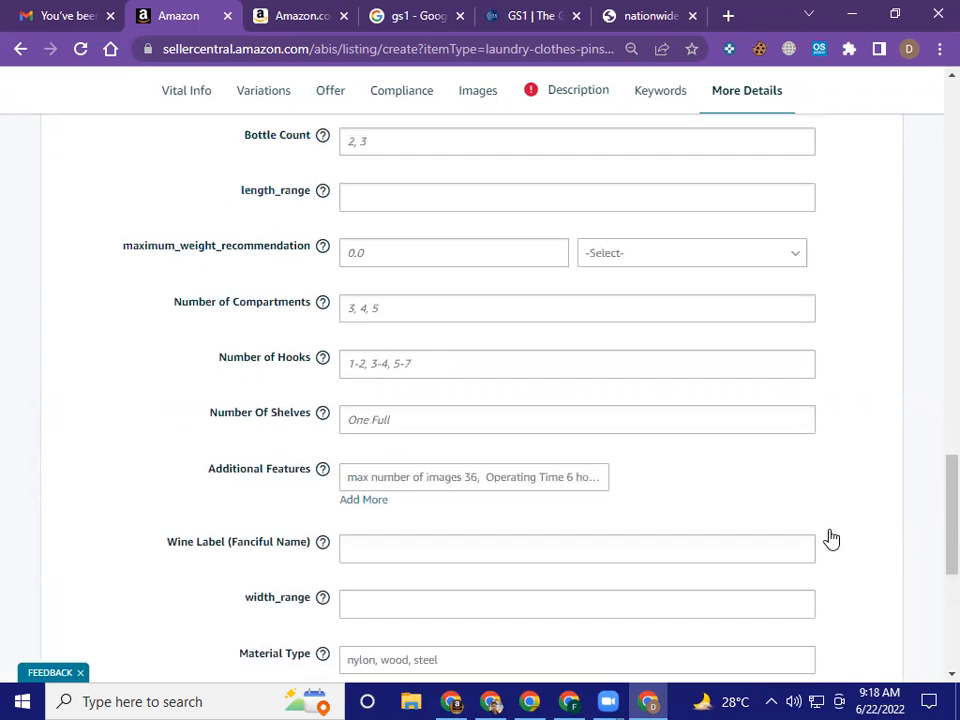
{"action": "scroll", "coordinate": [831, 538], "scroll_direction": "up", "scroll_amount": 8}
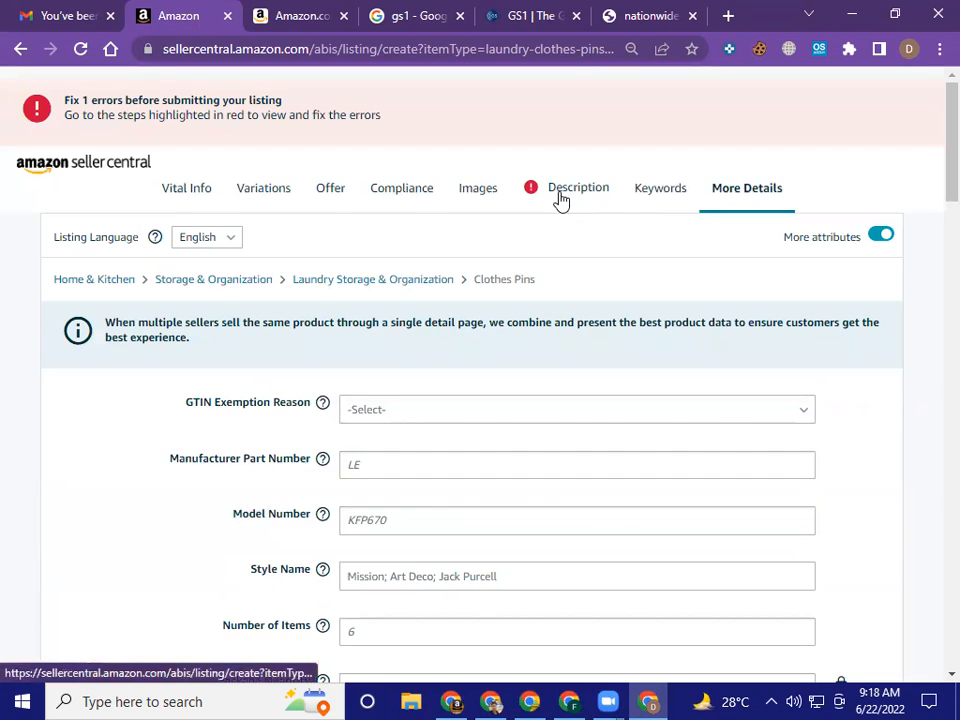
{"action": "left_click", "coordinate": [562, 199]}
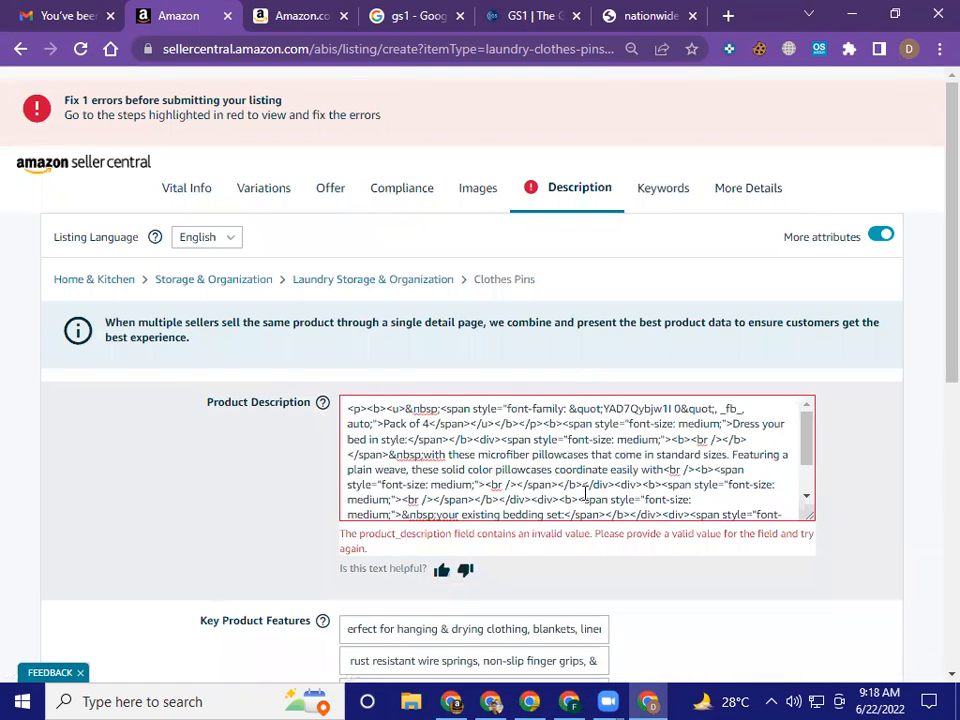
{"action": "scroll", "coordinate": [585, 495], "scroll_direction": "down", "scroll_amount": 3}
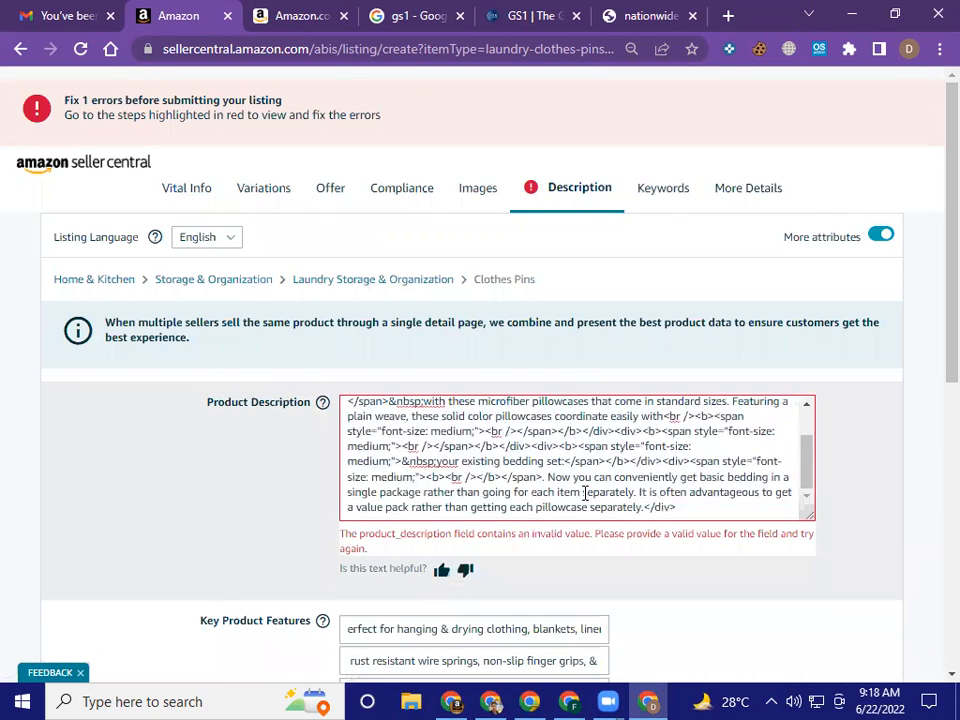
{"action": "scroll", "coordinate": [585, 495], "scroll_direction": "down", "scroll_amount": 2}
{"action": "key", "text": "ctrl+a"}
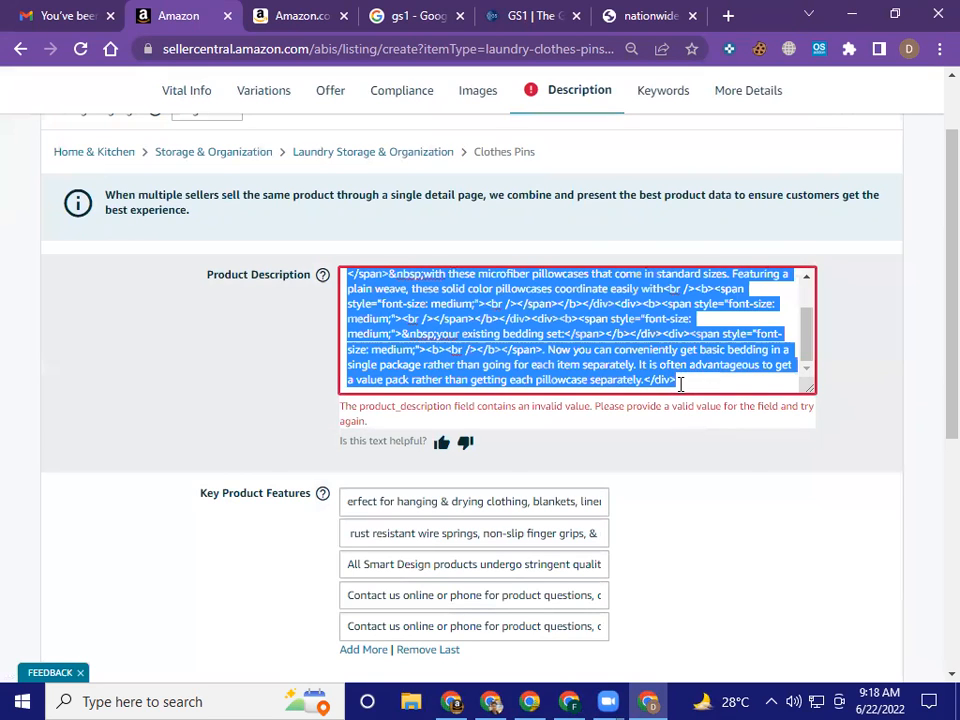
{"action": "key", "text": "BackSpace"}
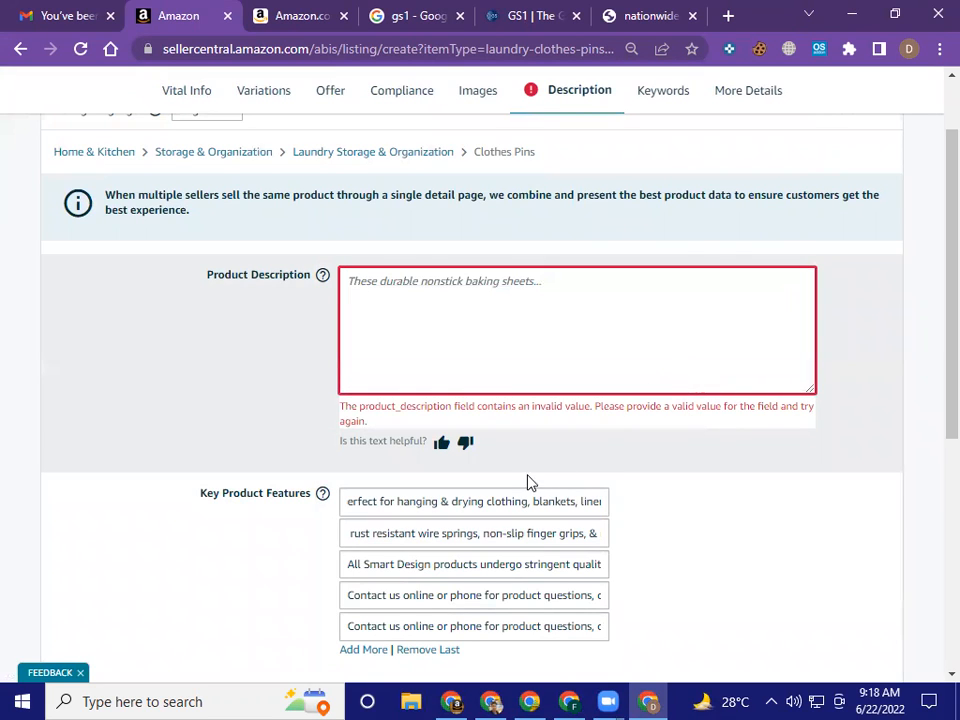
Copy the full Product Description text from the Smart Design wooden clothespins page on Amazon
{"action": "left_click", "coordinate": [575, 699]}
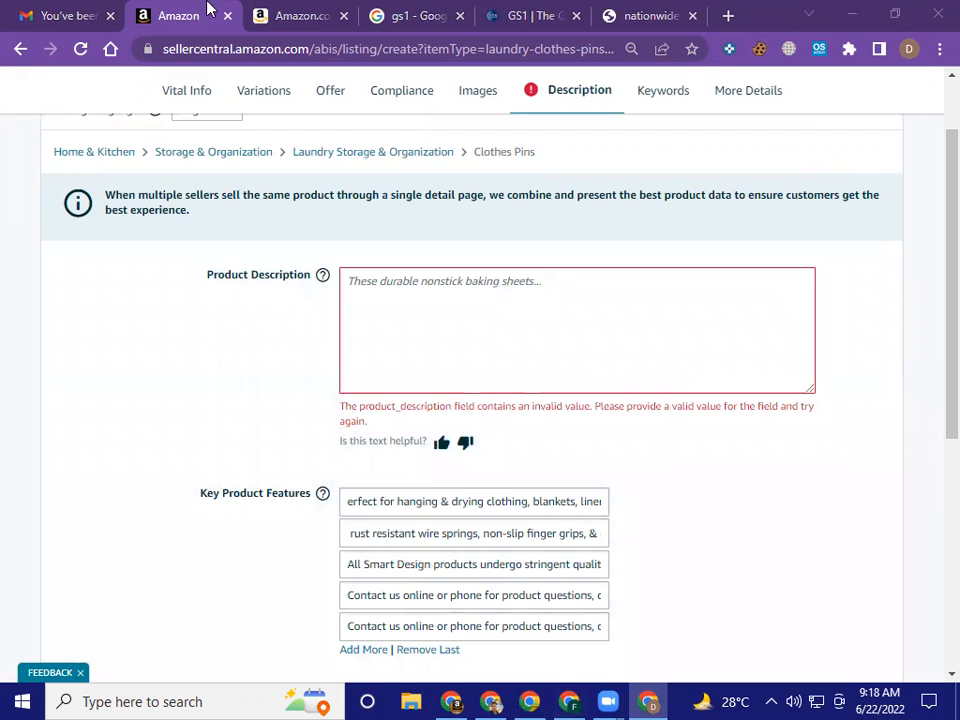
{"action": "left_click", "coordinate": [295, 15]}
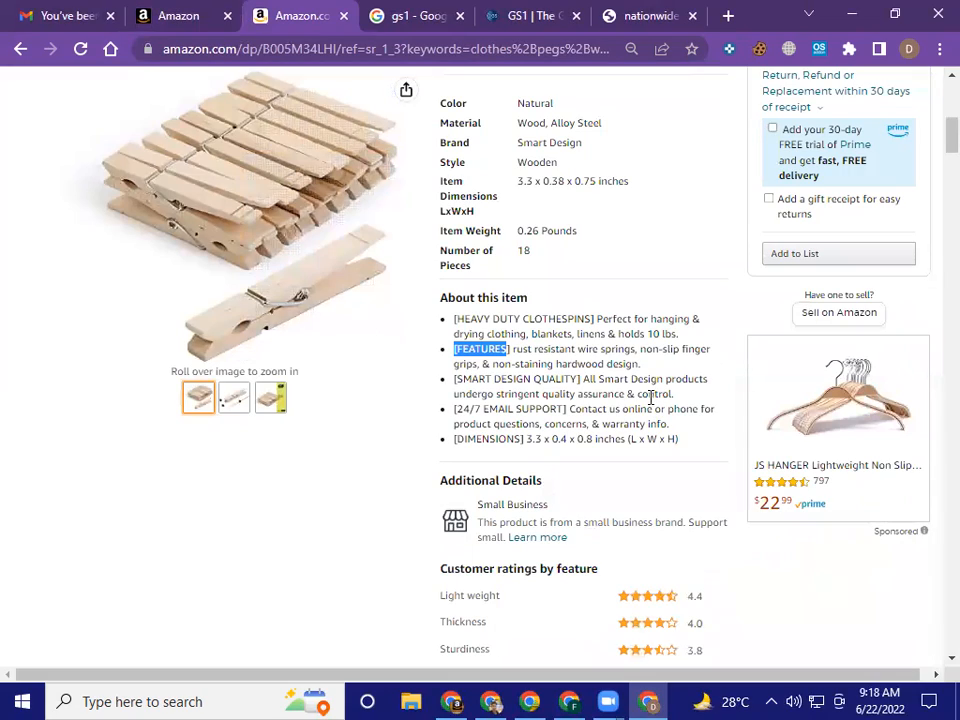
{"action": "scroll", "coordinate": [437, 441], "scroll_direction": "down", "scroll_amount": 15}
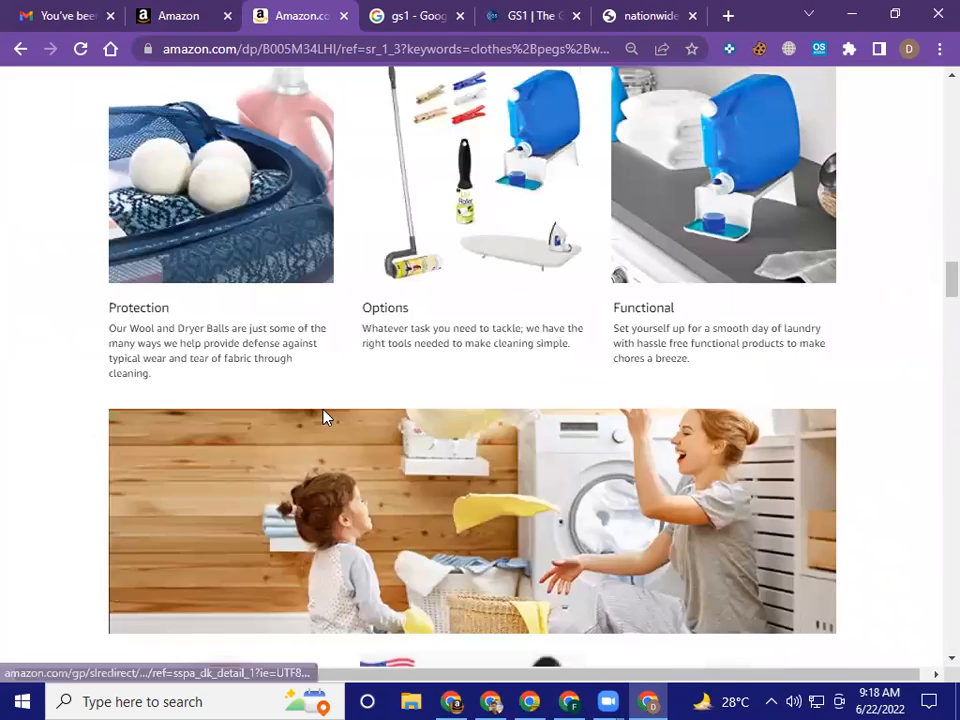
{"action": "scroll", "coordinate": [323, 417], "scroll_direction": "down", "scroll_amount": 5}
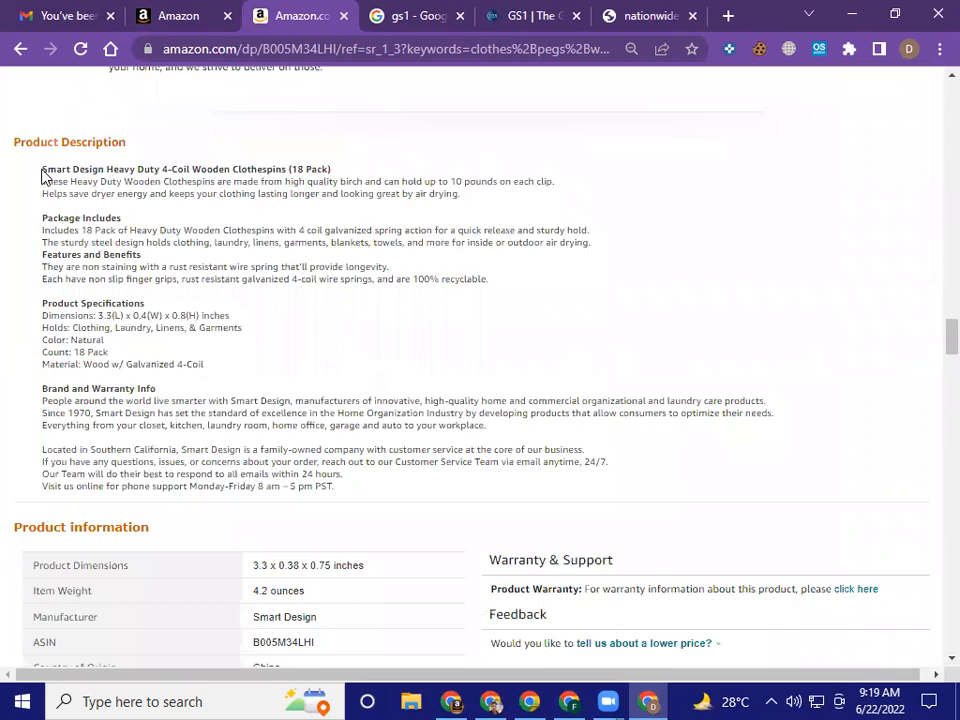
{"action": "left_click_drag", "start_coordinate": [42, 173], "coordinate": [362, 497]}
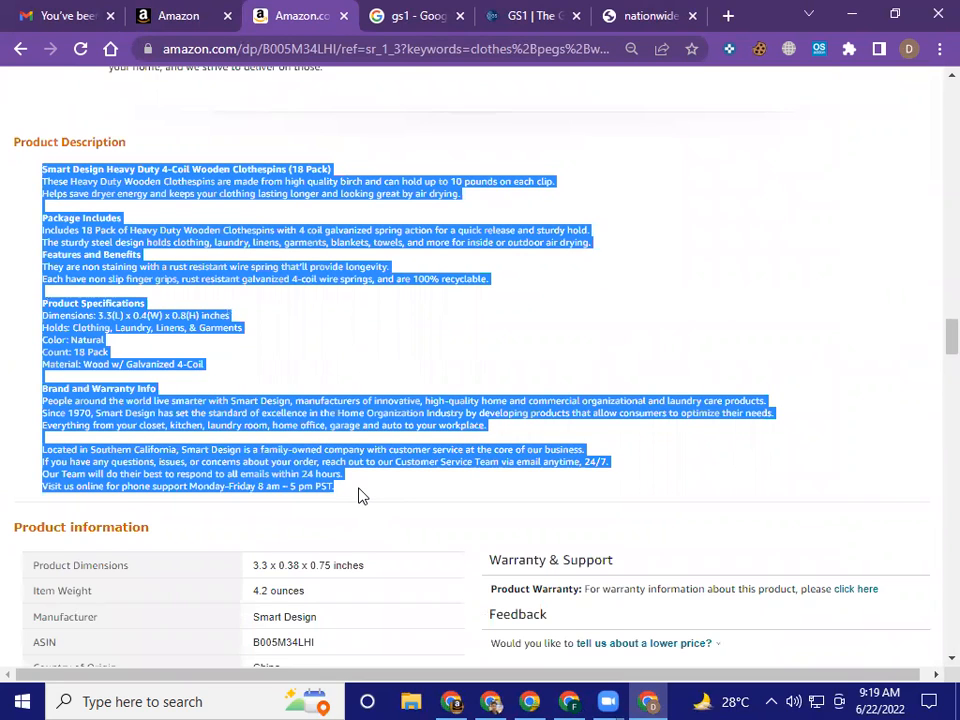
{"action": "left_click", "coordinate": [569, 702]}
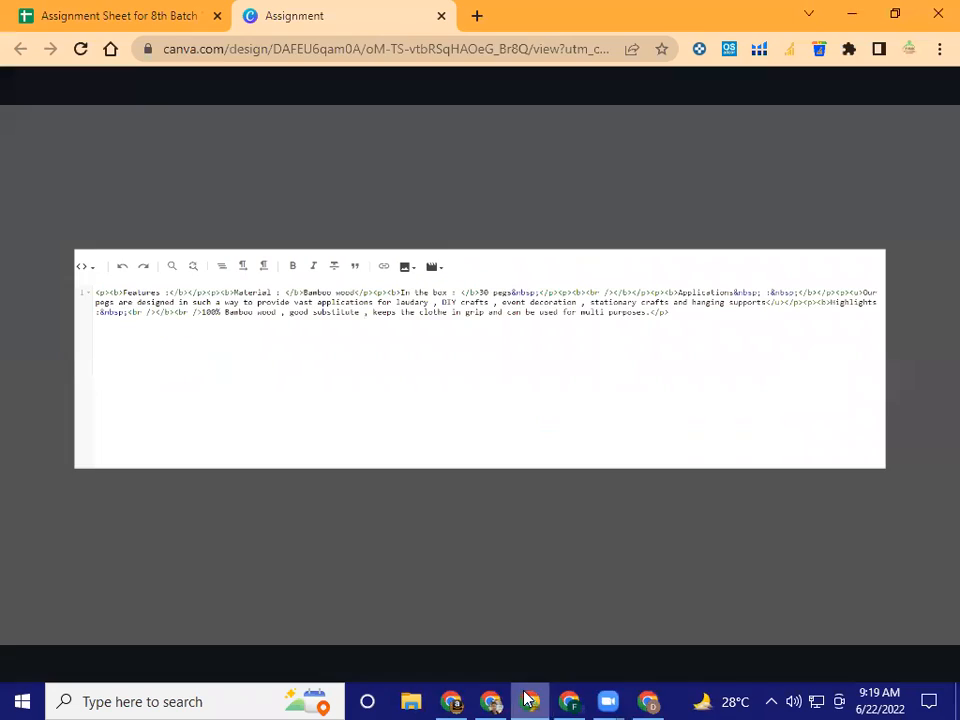
{"action": "left_click", "coordinate": [650, 701]}
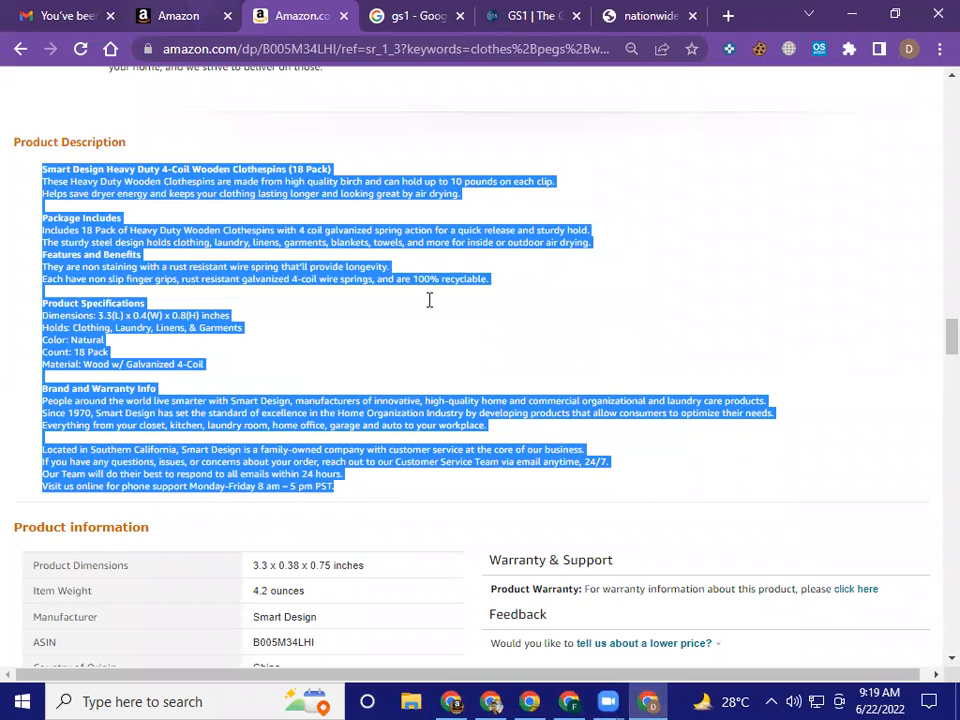
Paste the copied clothespins text into the listing's Product Description field and review it from its beginning
{"action": "key", "text": "ctrl+Page_Up"}
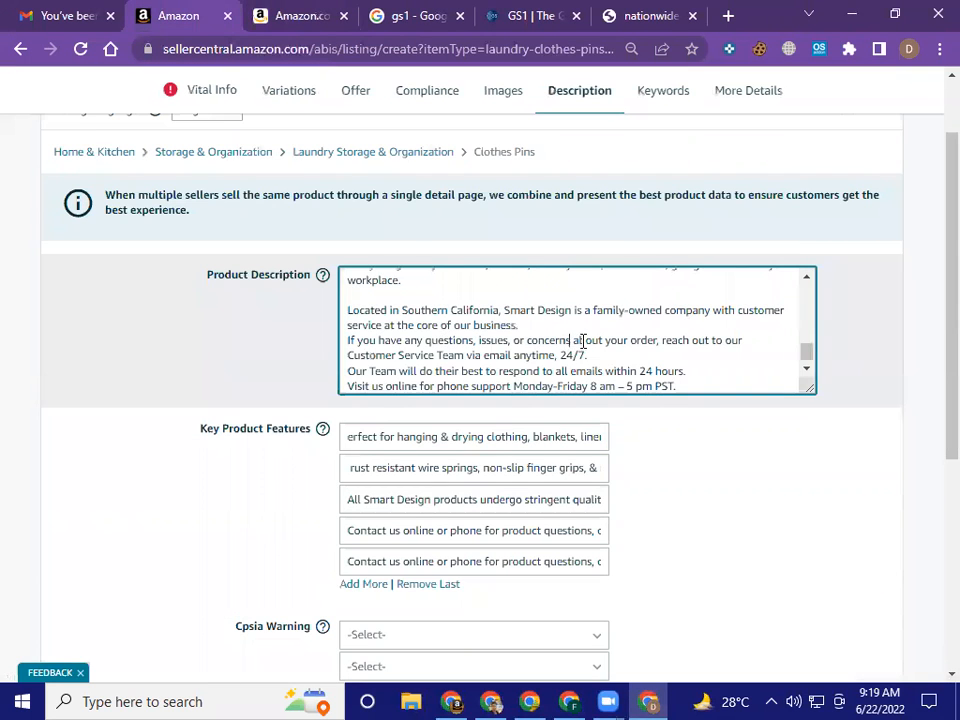
{"action": "scroll", "coordinate": [782, 508], "scroll_direction": "up", "scroll_amount": 1}
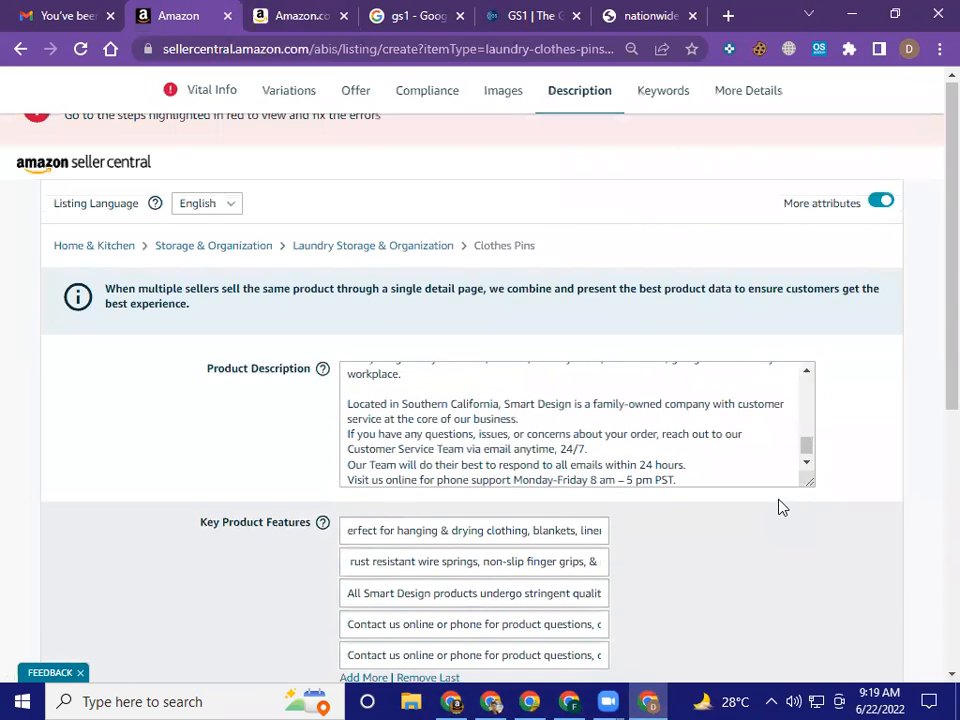
{"action": "scroll", "coordinate": [781, 504], "scroll_direction": "up", "scroll_amount": 5}
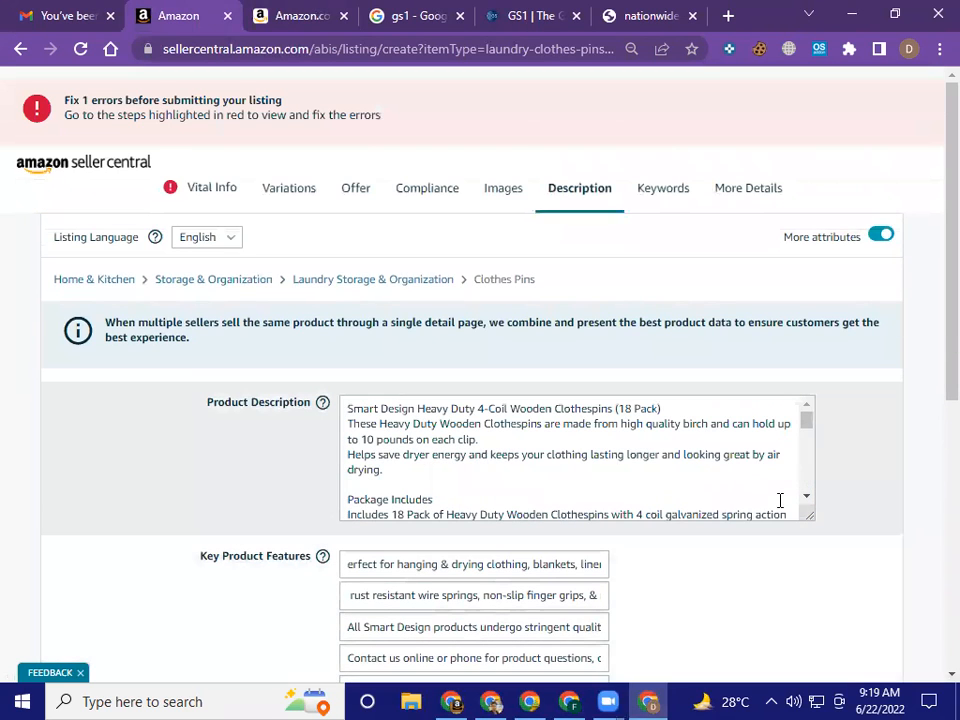
{"action": "left_click", "coordinate": [714, 476]}
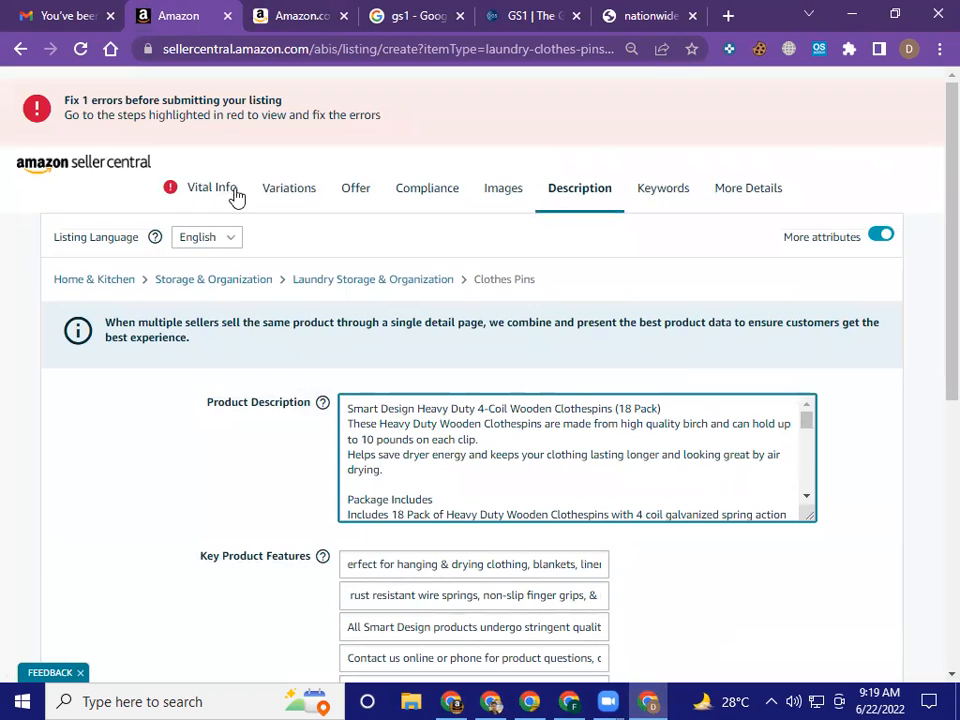
{"action": "left_click", "coordinate": [311, 467]}
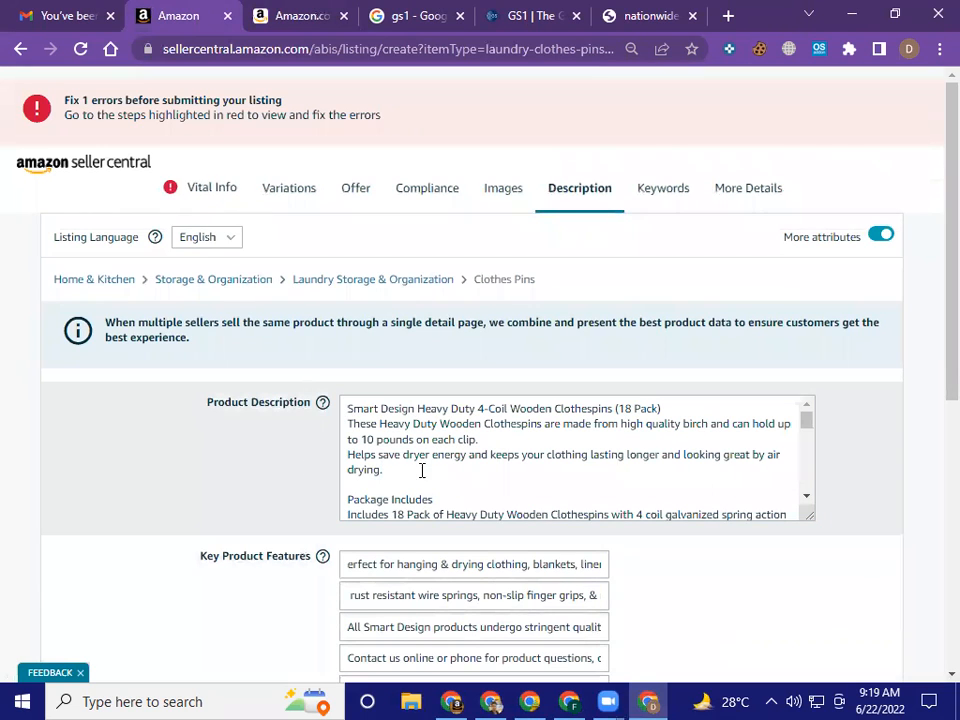
Check the flagged Product ID field in the Vital Info section
{"action": "left_click", "coordinate": [210, 197]}
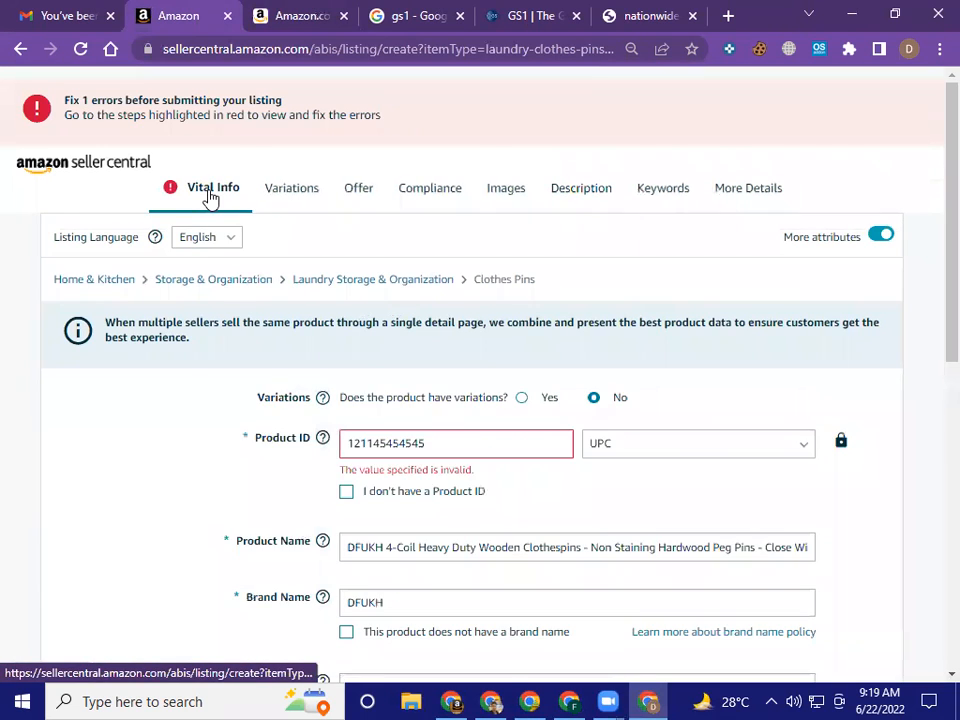
{"action": "left_click", "coordinate": [476, 441]}
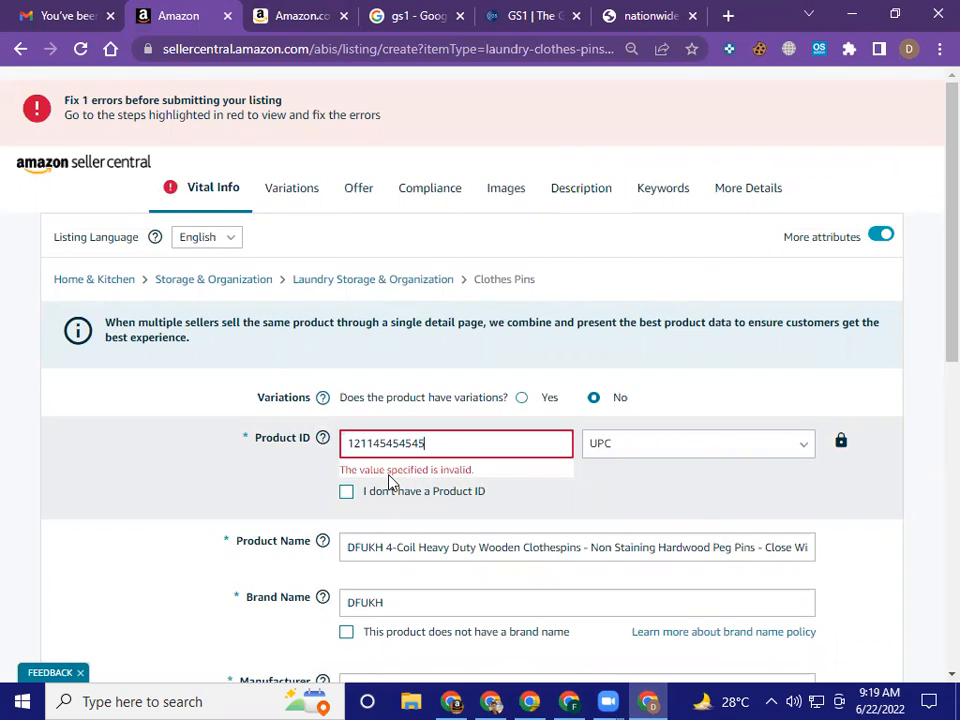
{"action": "scroll", "coordinate": [518, 500], "scroll_direction": "down", "scroll_amount": 2}
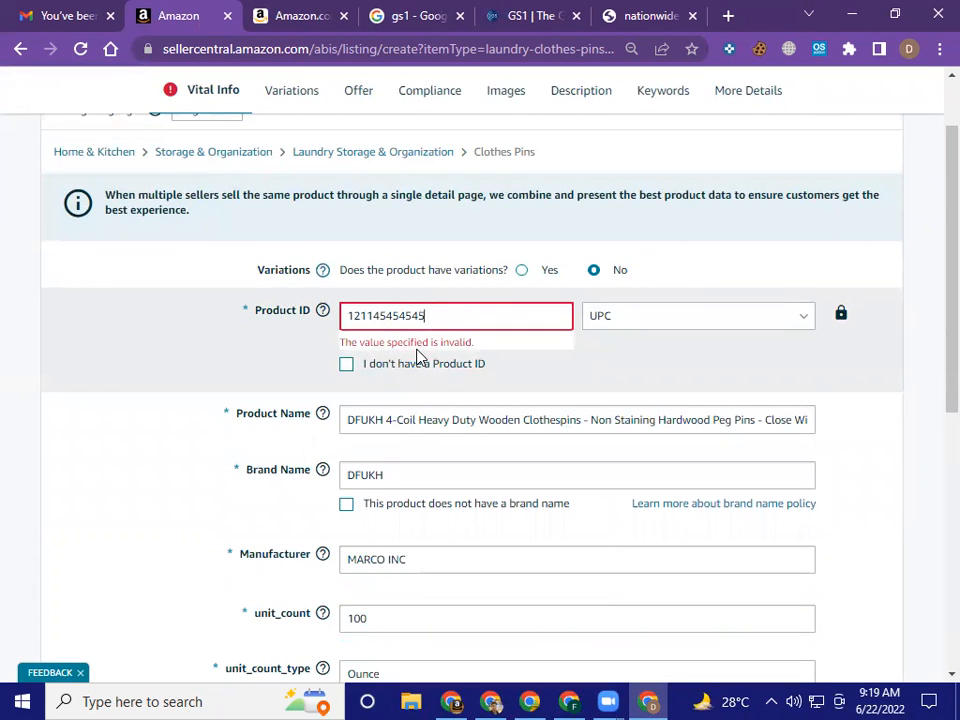
Try to save and finish the listing, and return to the item that requires attention
{"action": "scroll", "coordinate": [417, 357], "scroll_direction": "down", "scroll_amount": 5}
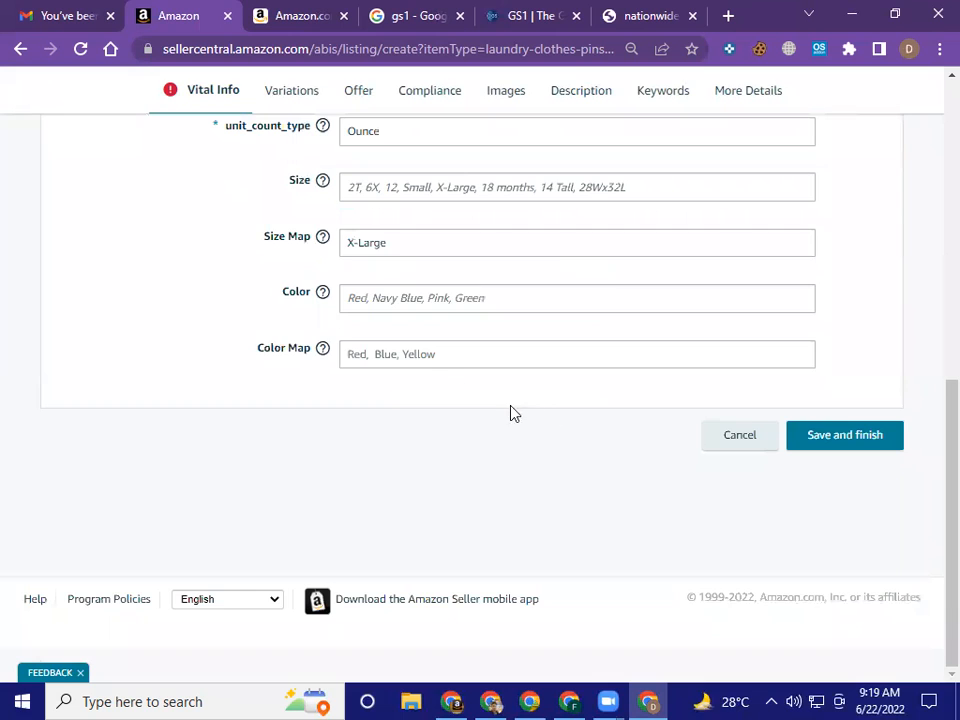
{"action": "left_click", "coordinate": [816, 440]}
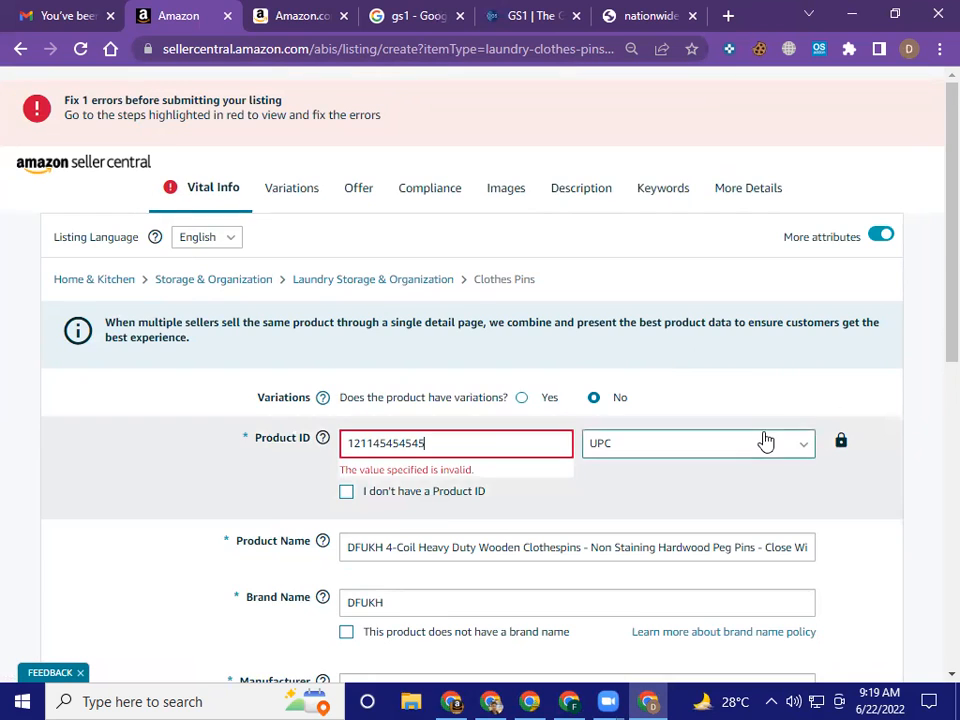
{"action": "scroll", "coordinate": [874, 602], "scroll_direction": "down", "scroll_amount": 7}
{"action": "left_click", "coordinate": [849, 449]}
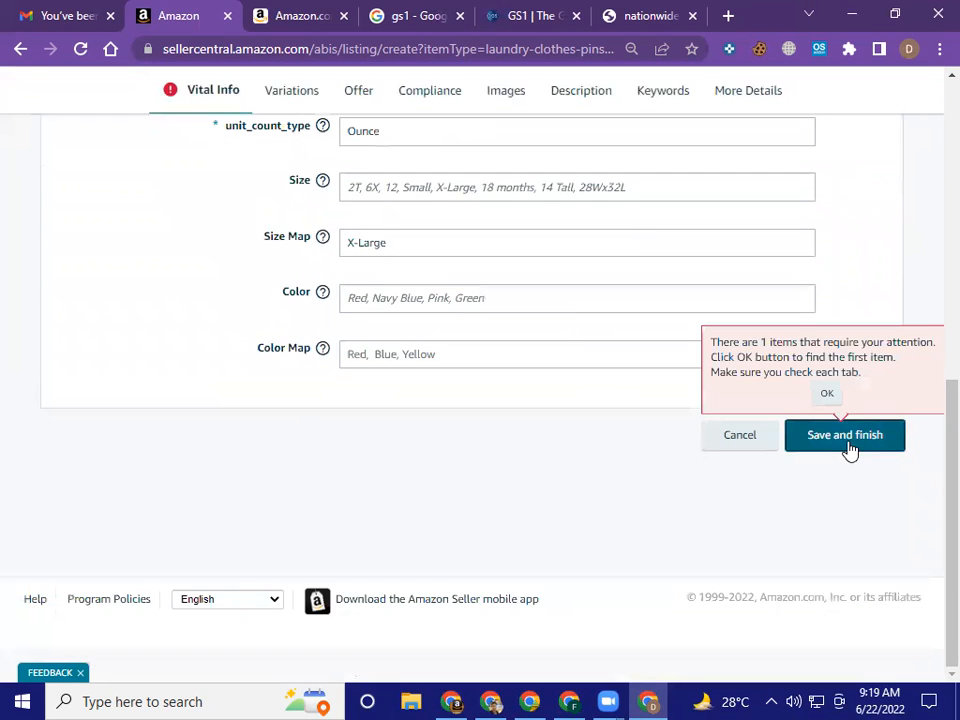
{"action": "left_click", "coordinate": [828, 400]}
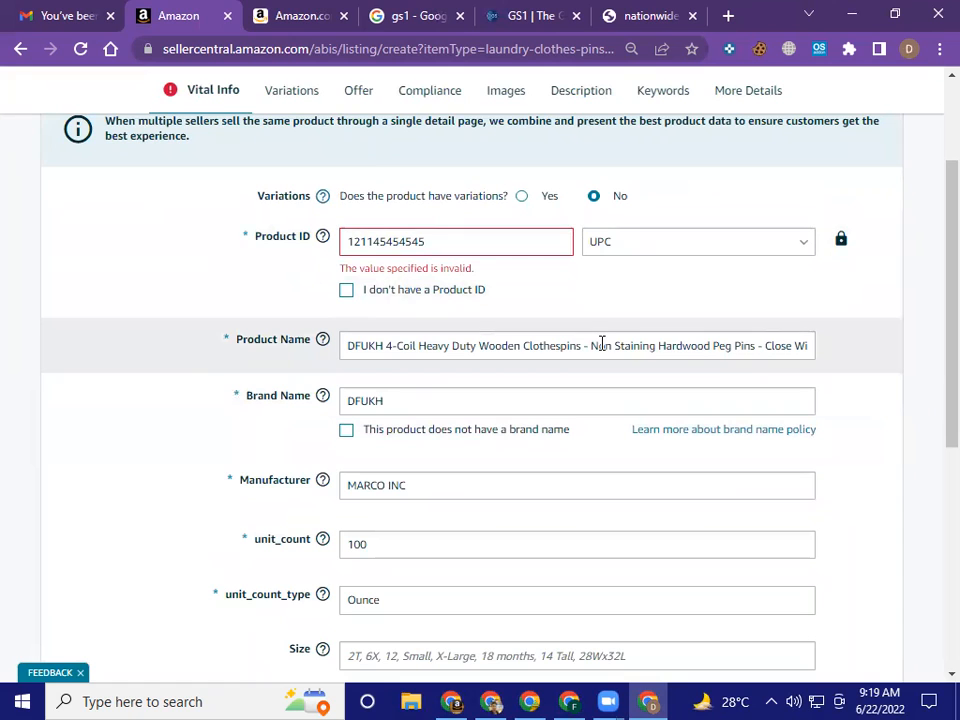
{"action": "scroll", "coordinate": [608, 377], "scroll_direction": "up", "scroll_amount": 3}
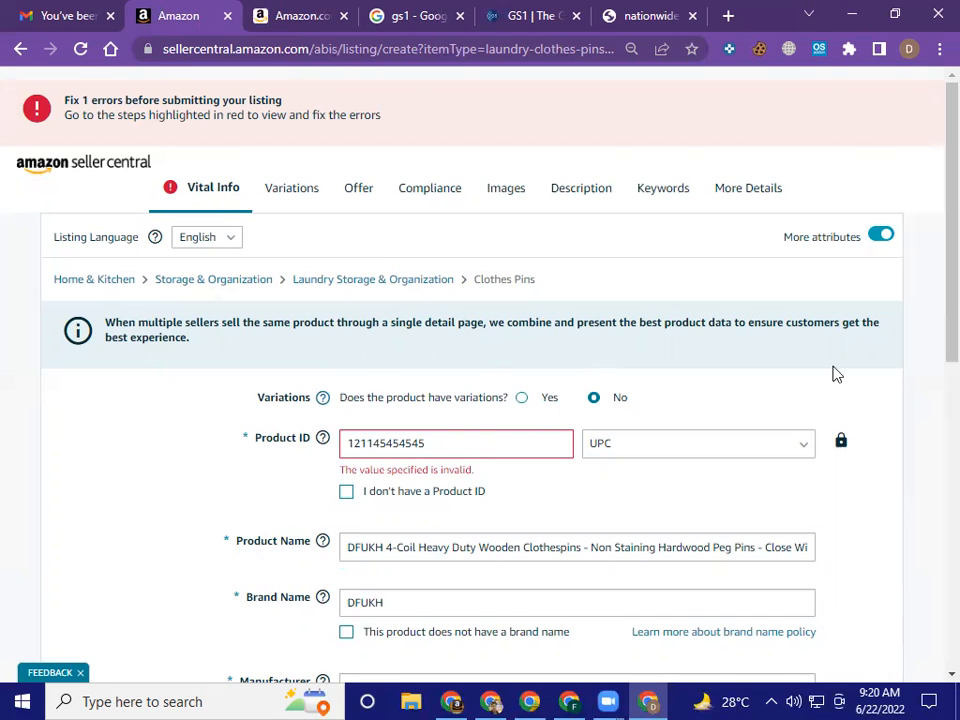
Switch to the Canva Heading presentation, go back to page 2 and present it full screen
{"action": "key", "text": "alt+Tab"}
{"action": "scroll", "coordinate": [849, 424], "scroll_direction": "up", "scroll_amount": 15}
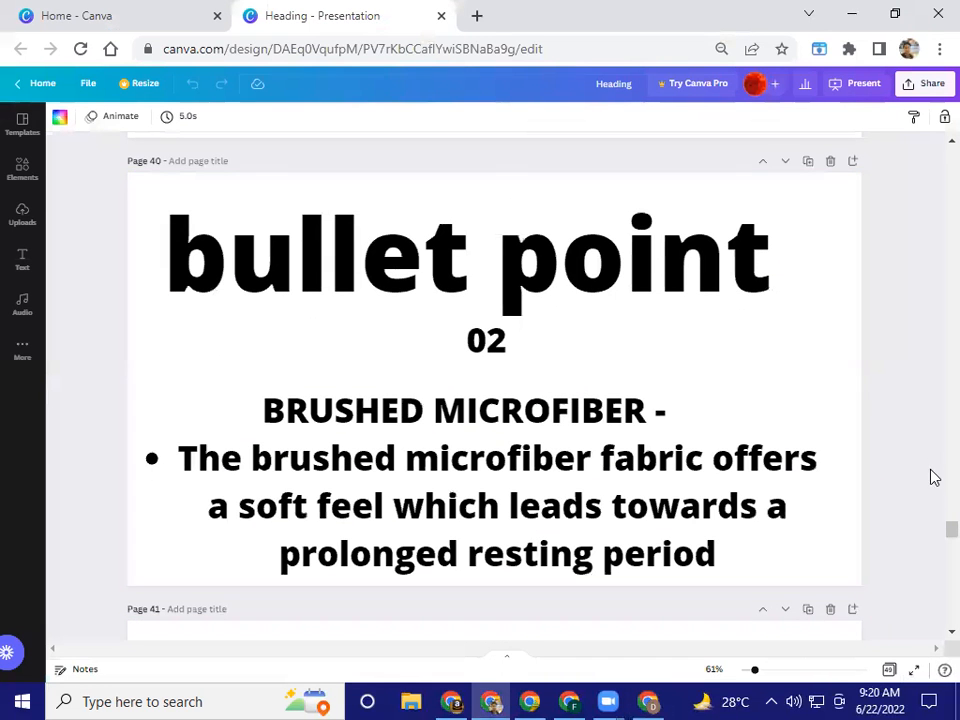
{"action": "scroll", "coordinate": [934, 536], "scroll_direction": "up", "scroll_amount": 10}
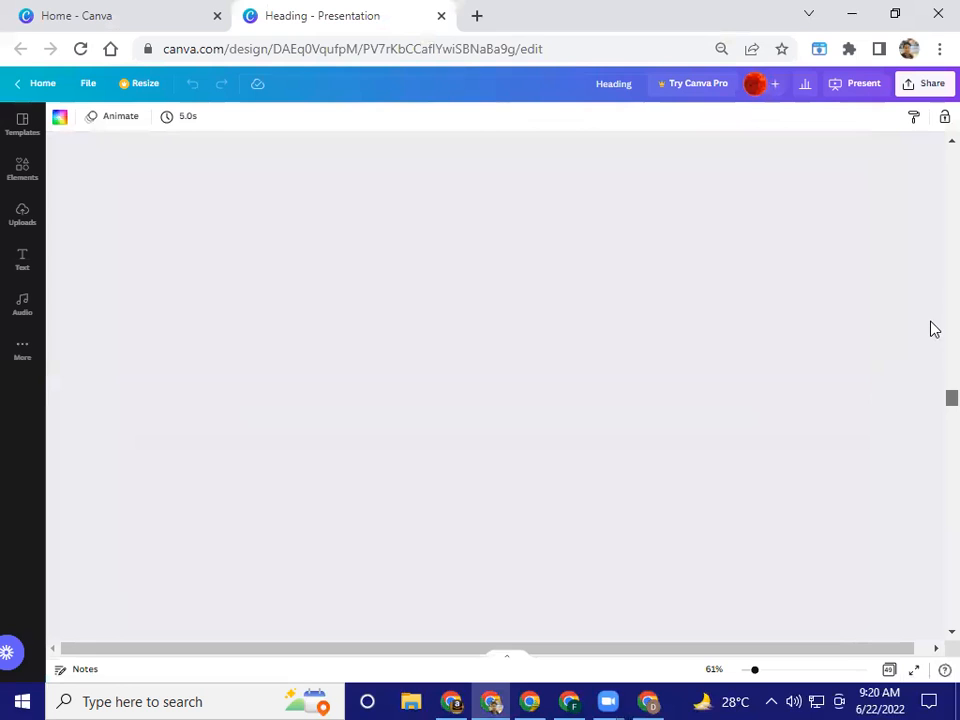
{"action": "scroll", "coordinate": [934, 310], "scroll_direction": "up", "scroll_amount": 15}
{"action": "scroll", "coordinate": [930, 314], "scroll_direction": "up", "scroll_amount": 15}
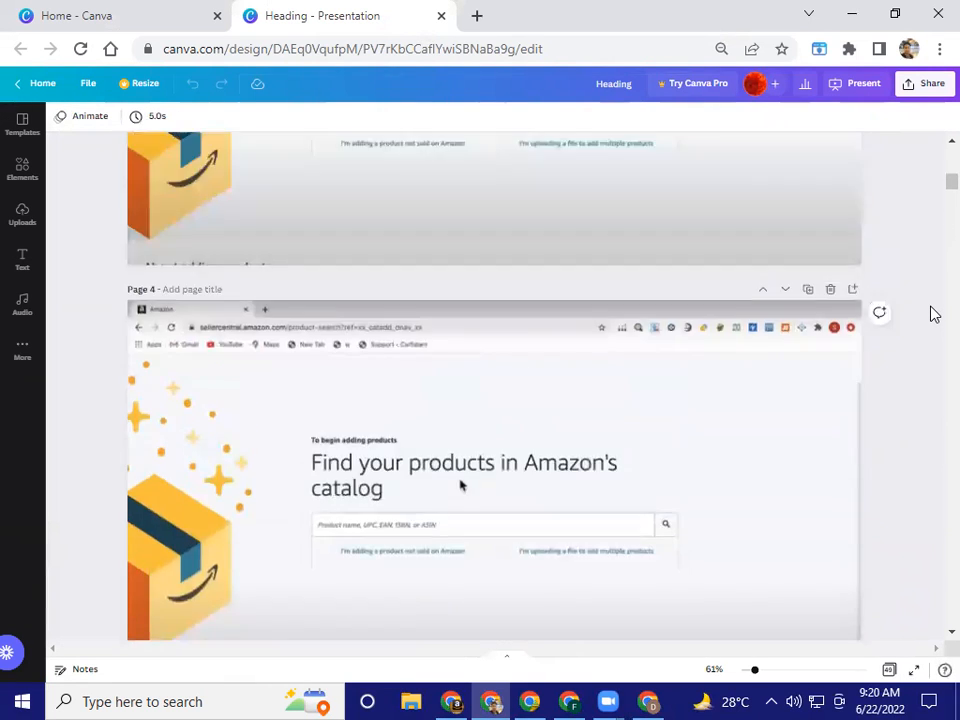
{"action": "scroll", "coordinate": [930, 314], "scroll_direction": "down", "scroll_amount": 3}
{"action": "scroll", "coordinate": [930, 314], "scroll_direction": "down", "scroll_amount": 2}
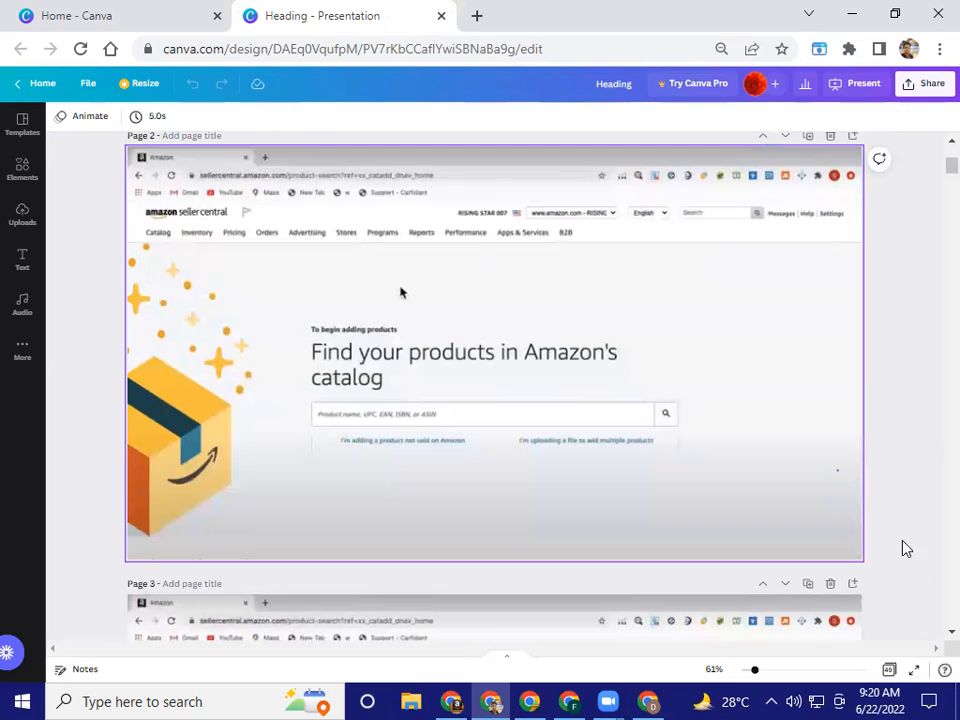
{"action": "left_click", "coordinate": [914, 669]}
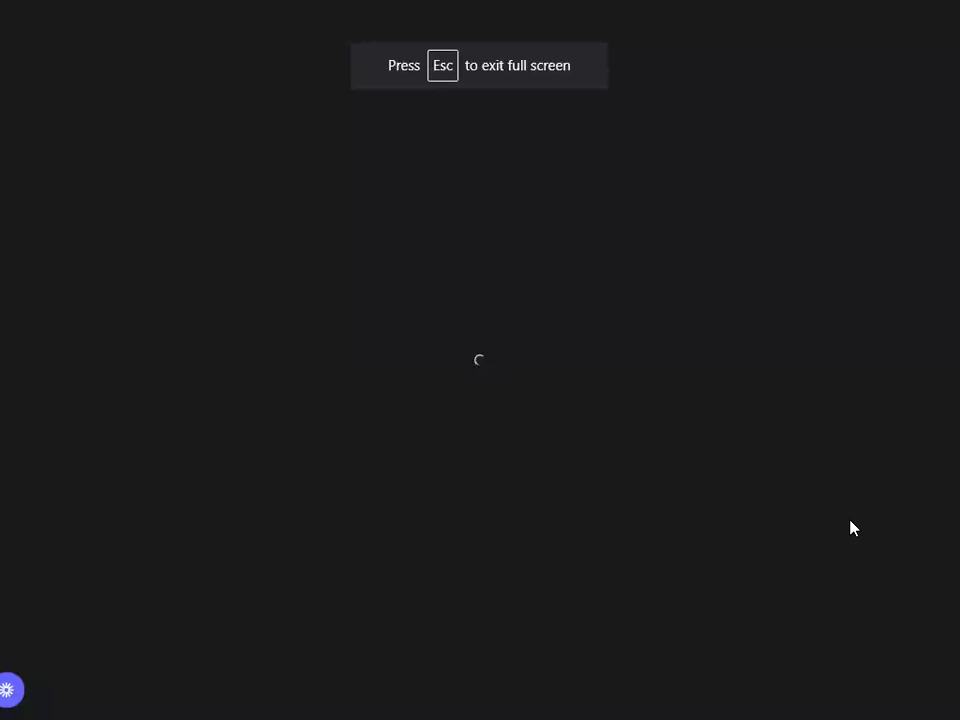
Advance through the product category slides to the one showing the Vital Info form of the aprons listing
{"action": "key", "text": "Right"}
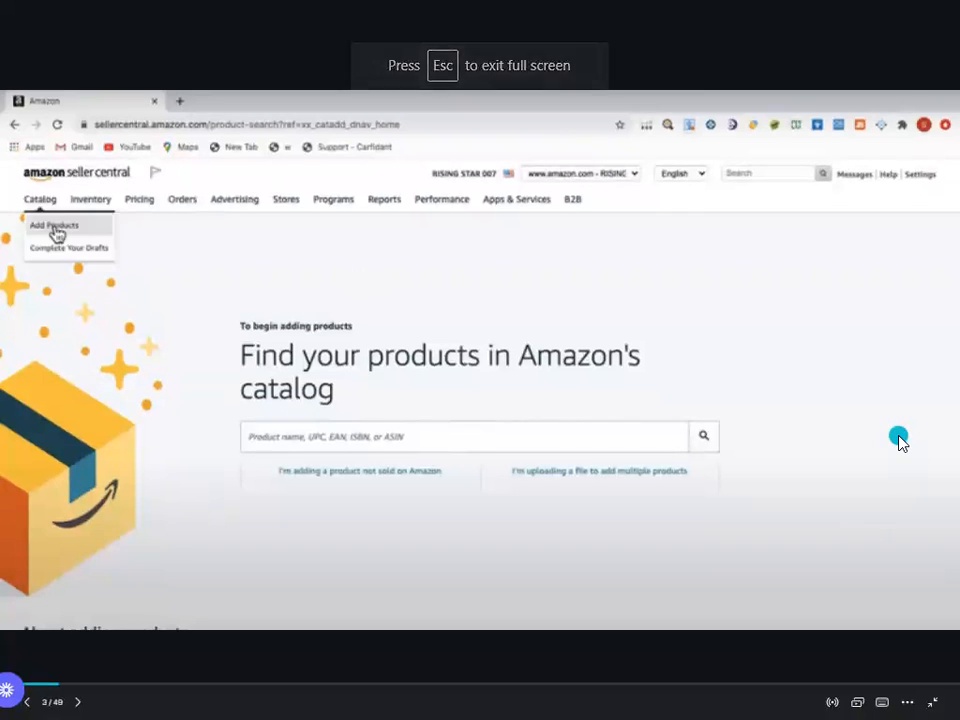
{"action": "key", "text": "Right"}
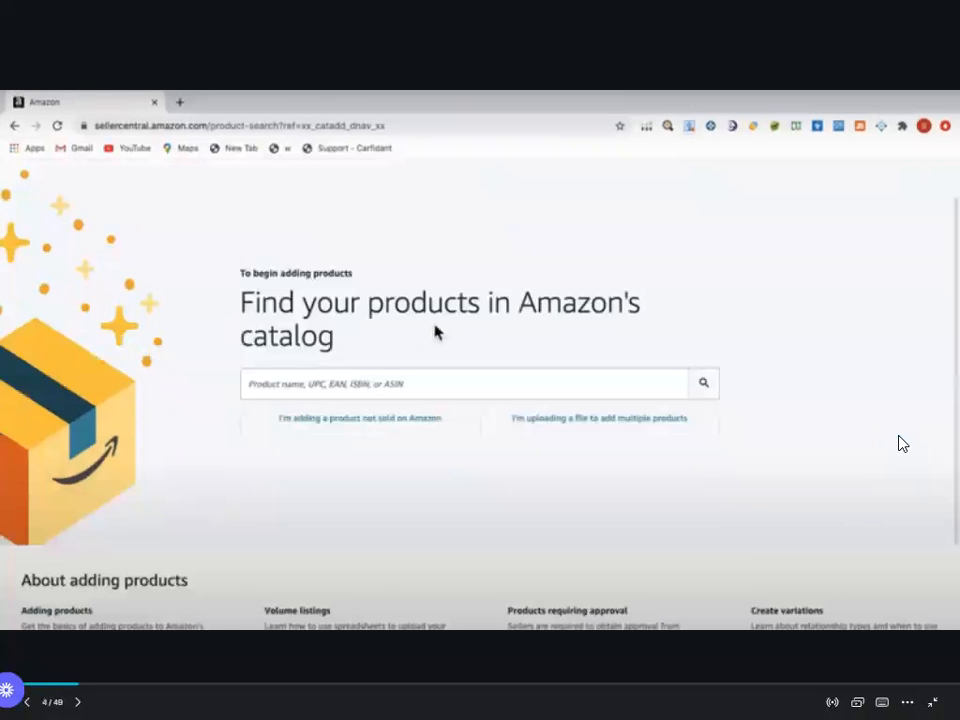
{"action": "key", "text": "Right"}
{"action": "key", "text": "Right"}
{"action": "key", "text": "Right"}
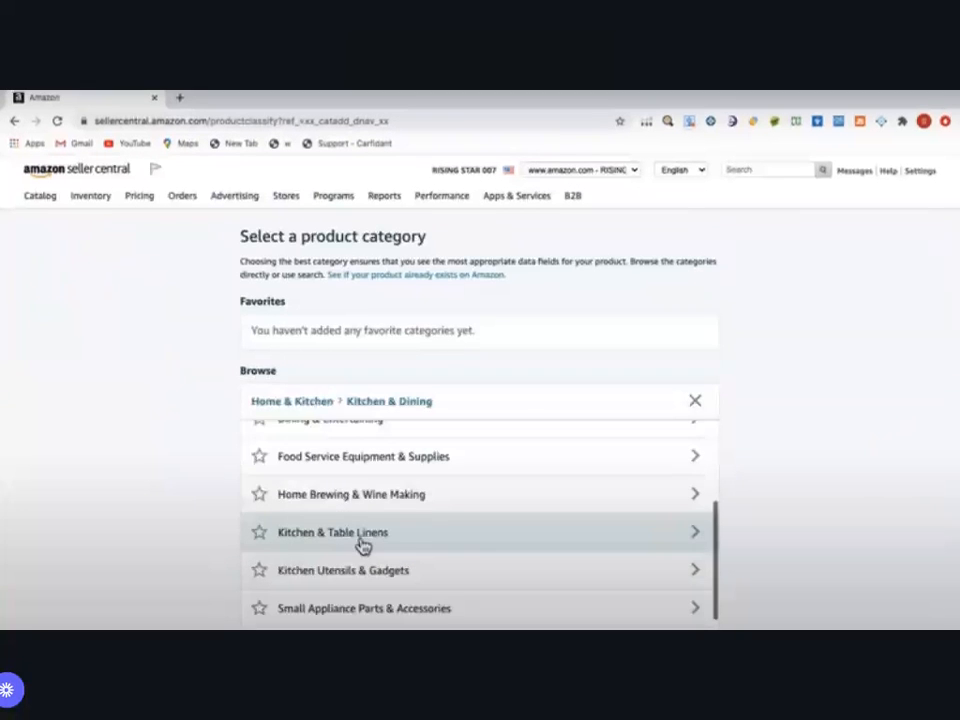
{"action": "key", "text": "Right"}
{"action": "key", "text": "Right"}
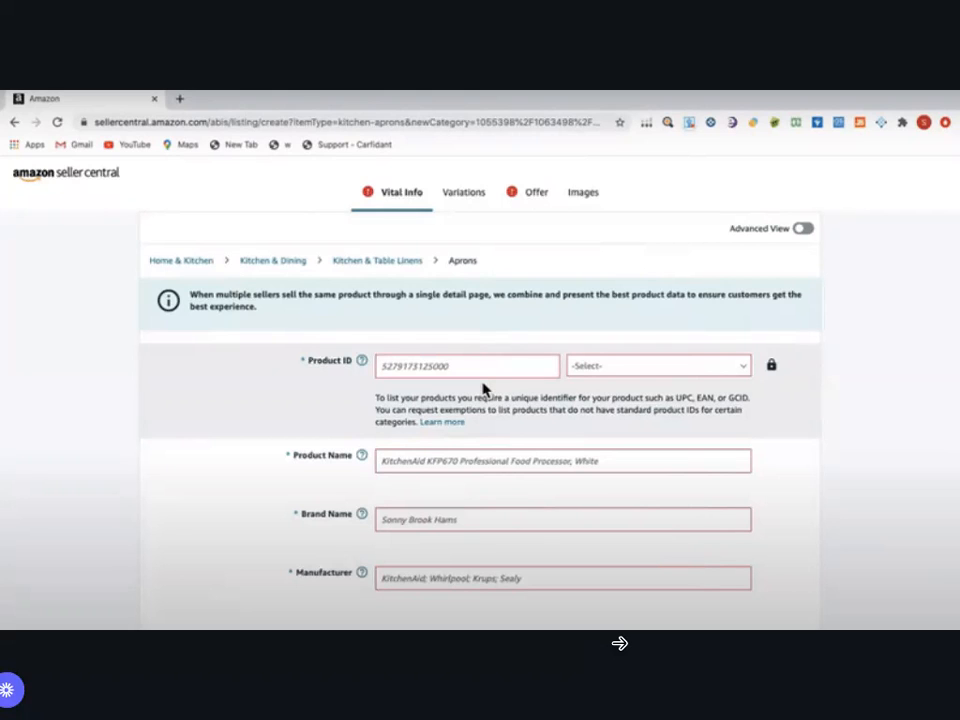
{"action": "key", "text": "super"}
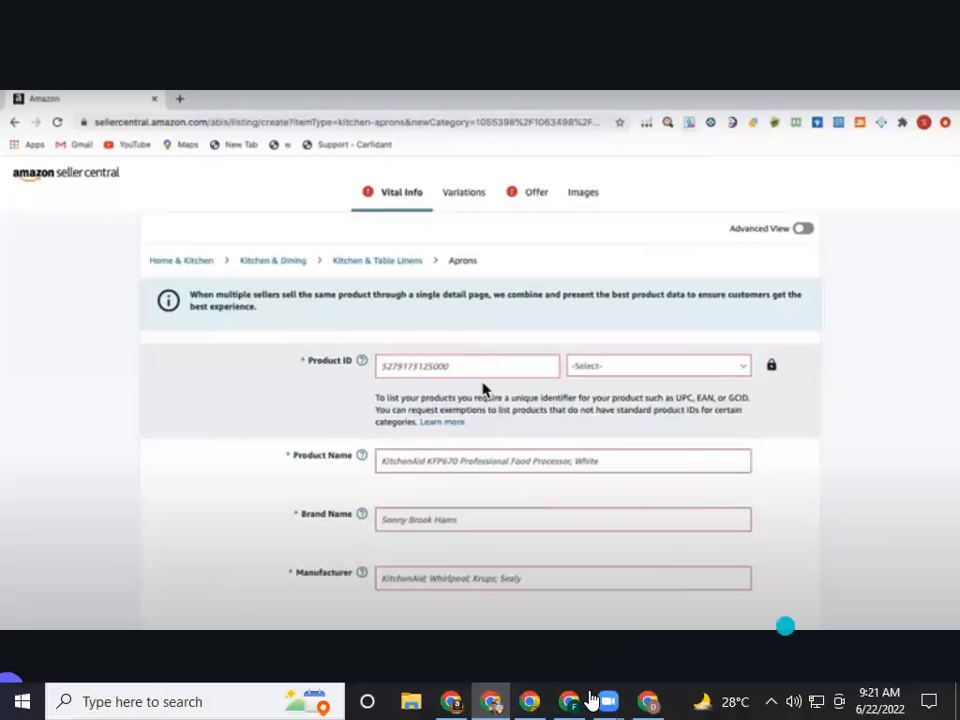